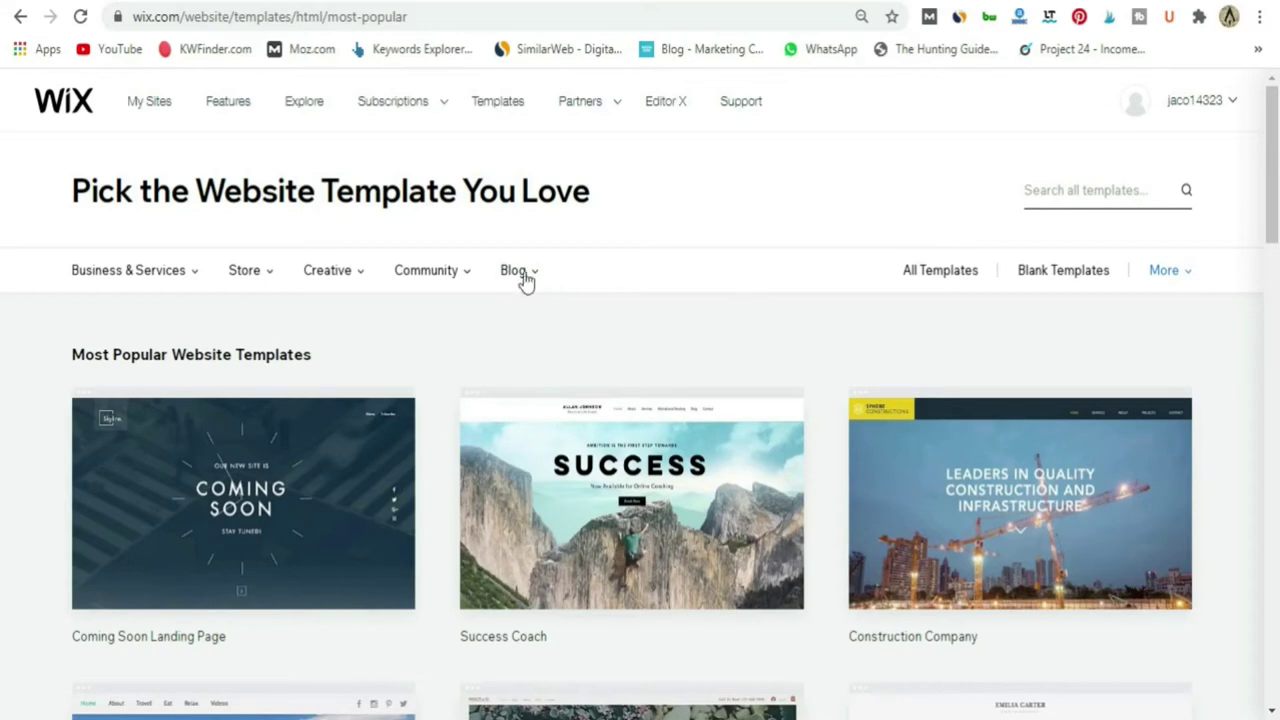
Open the Blog category of website templates and browse through the available designs.
mouse_move(517, 277)
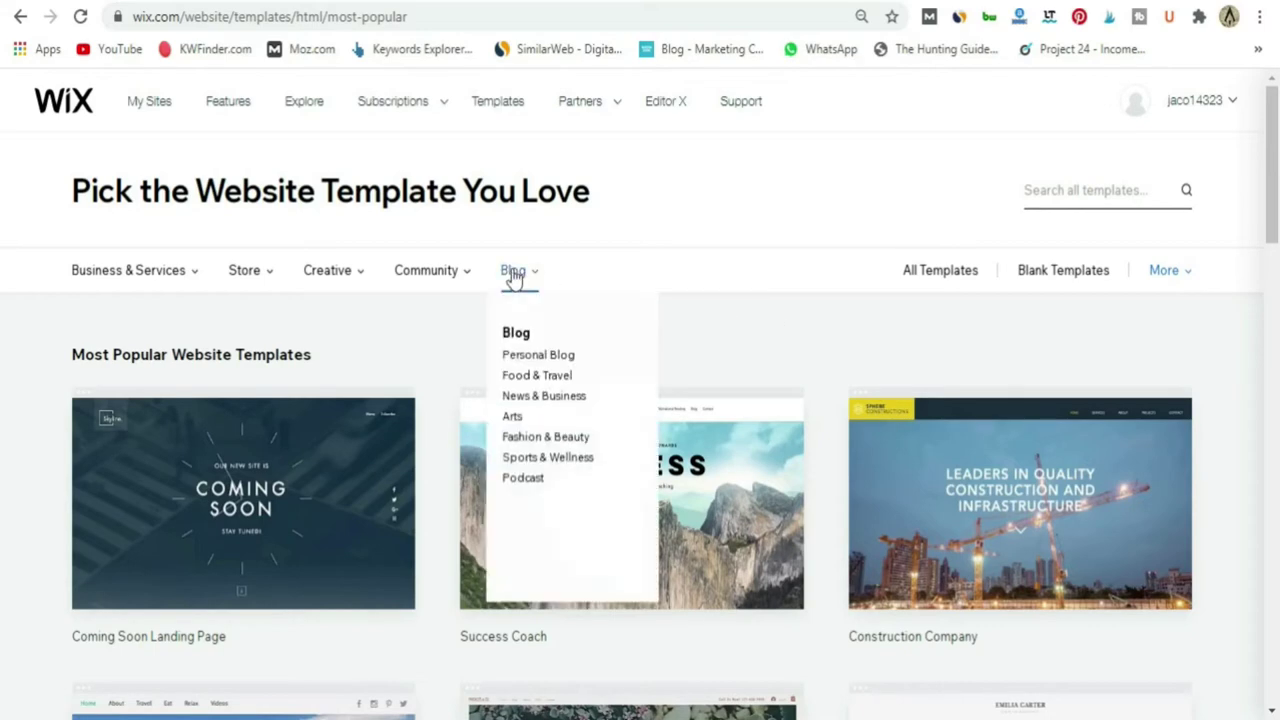
left_click(517, 333)
scroll(450, 360, "down", 2)
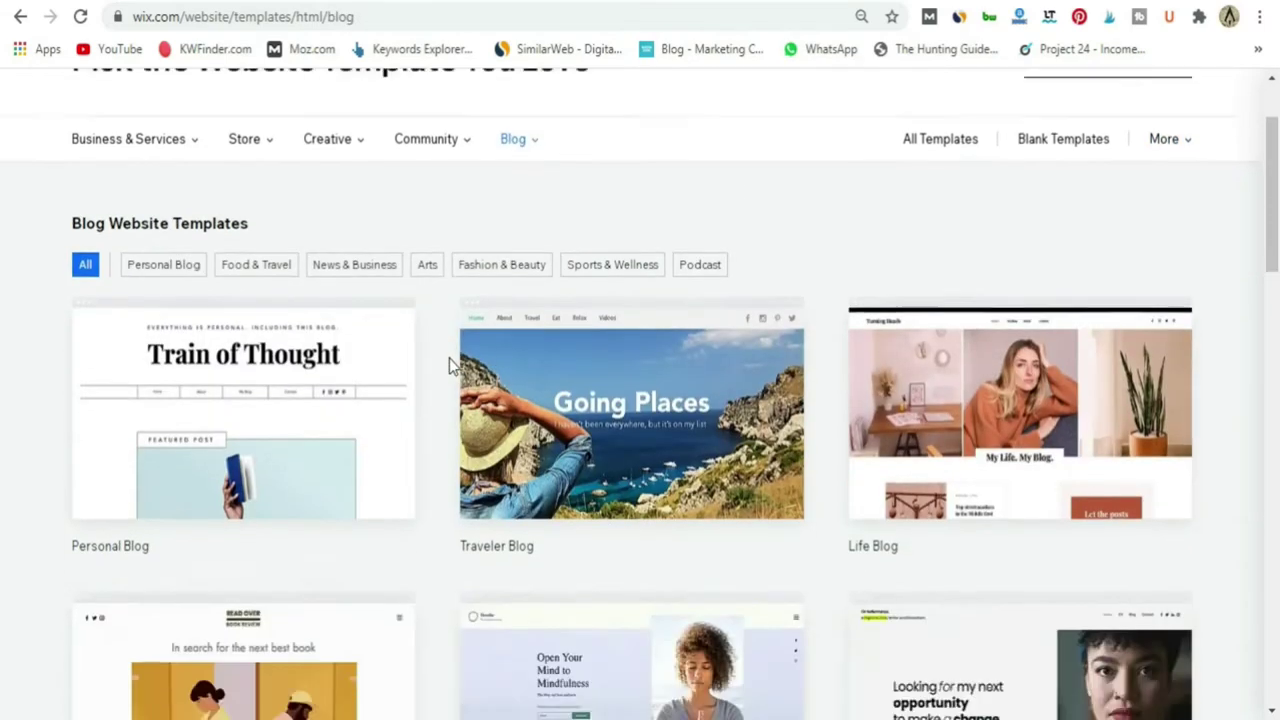
scroll(434, 378, "up", 1)
scroll(434, 378, "down", 3)
scroll(434, 381, "down", 8)
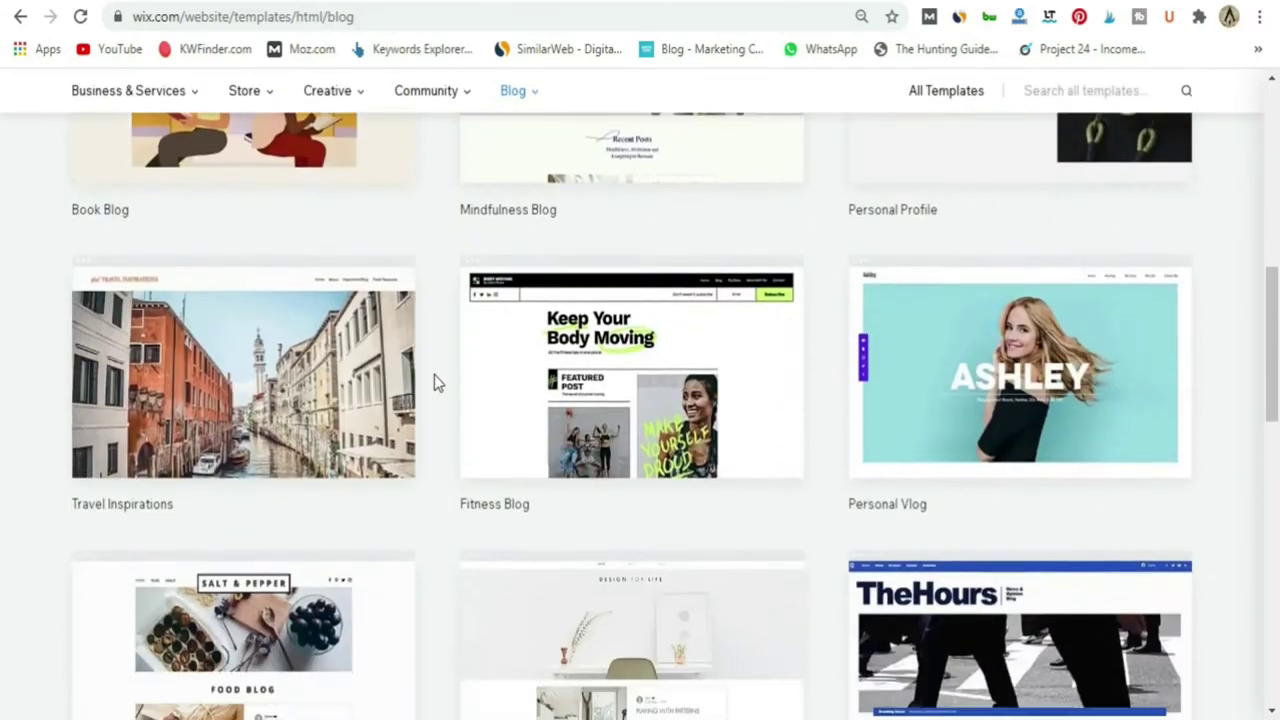
scroll(434, 381, "up", 9)
scroll(434, 378, "up", 4)
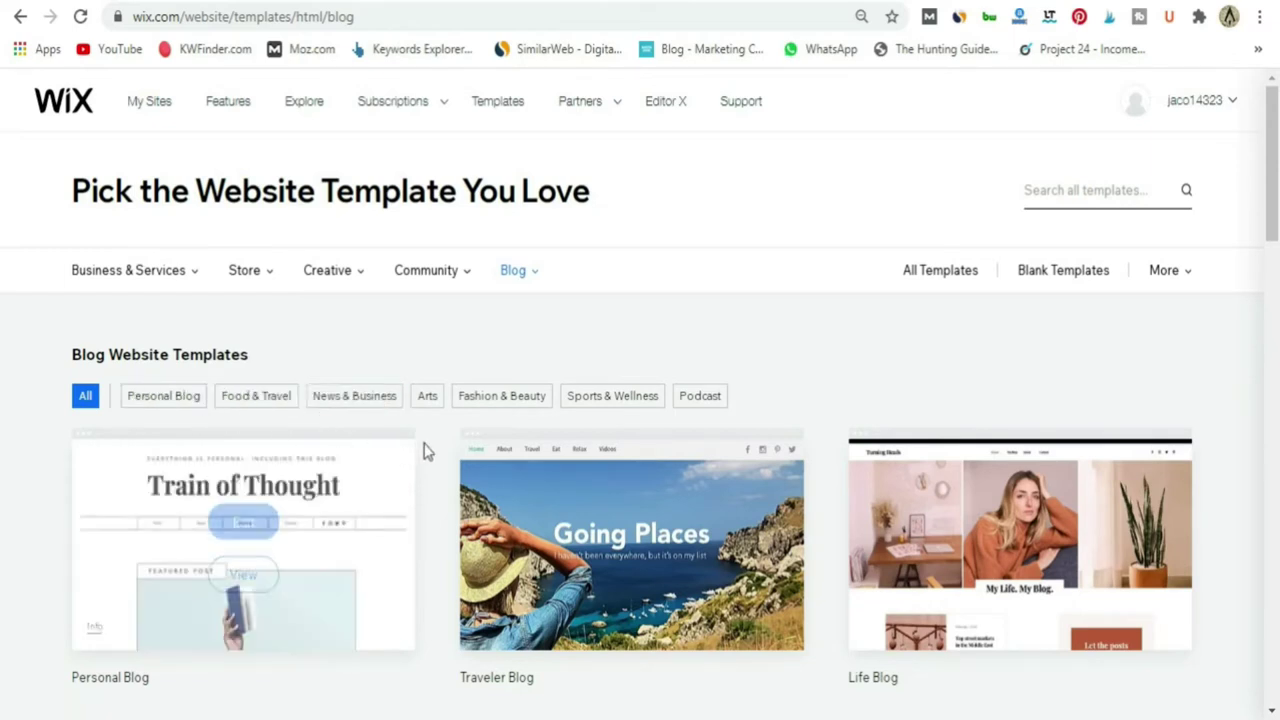
scroll(443, 449, "down", 1)
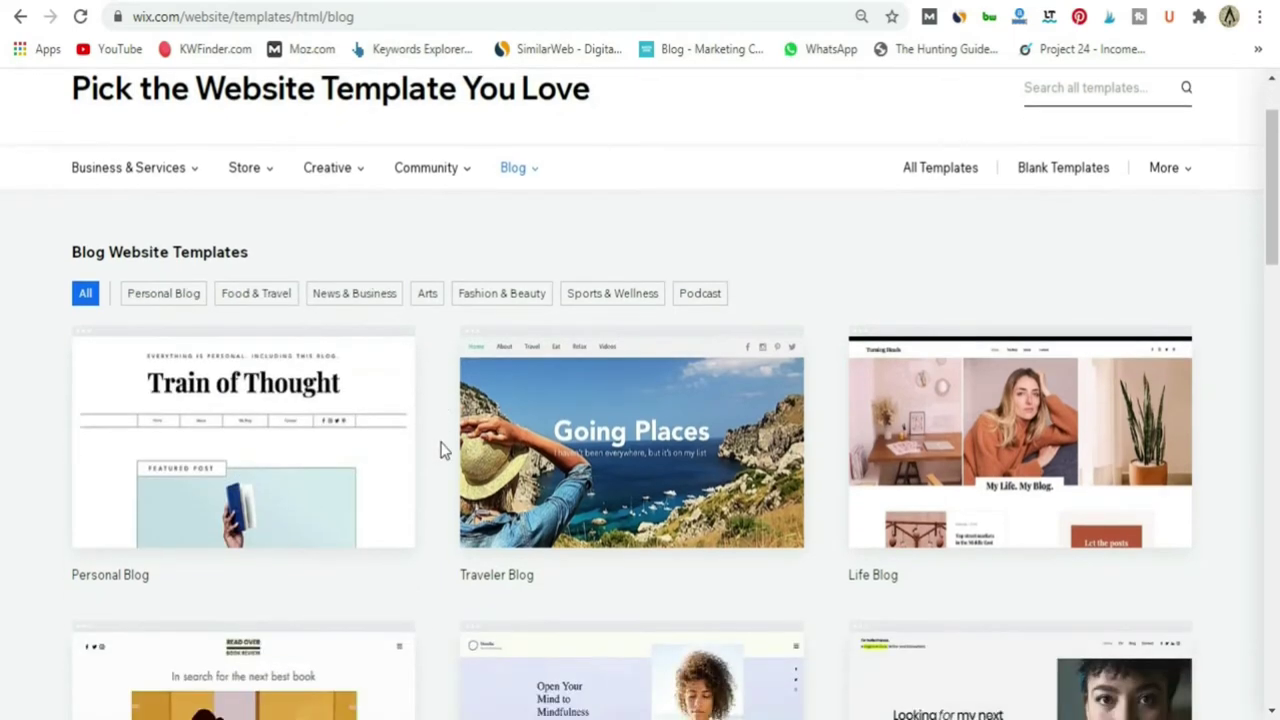
scroll(443, 449, "down", 1)
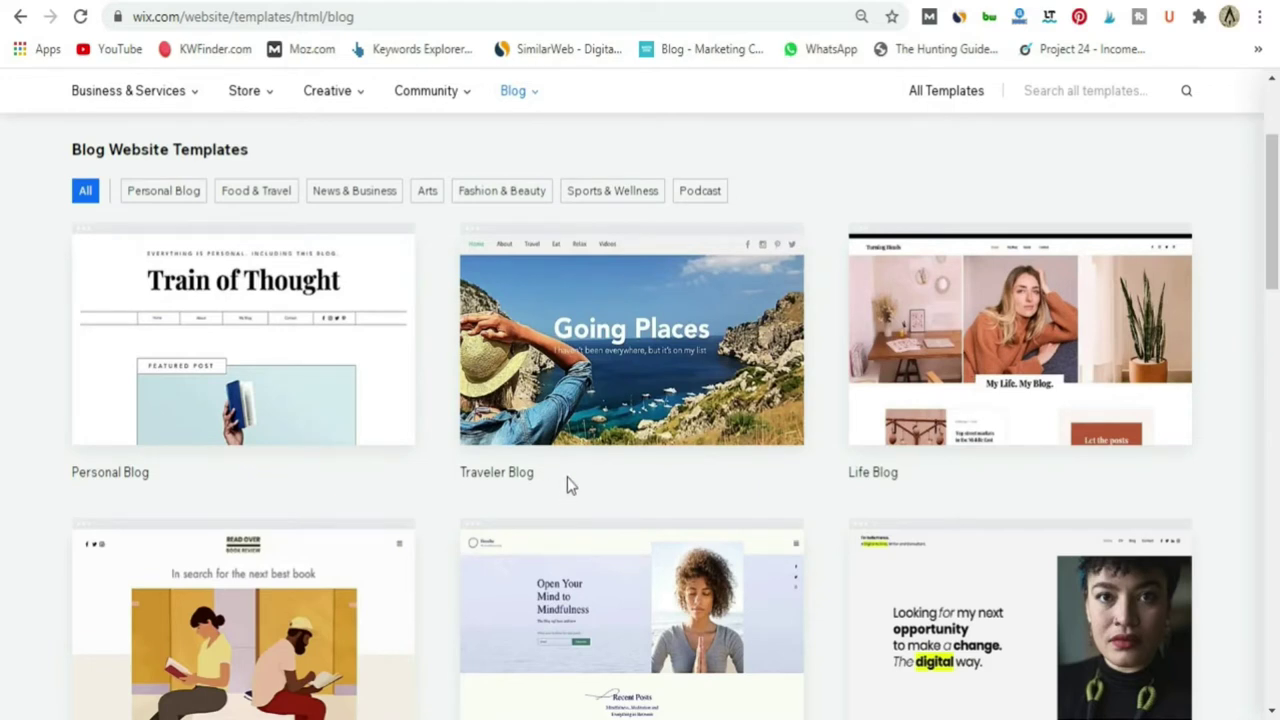
Open the Traveler Blog template for editing and dismiss the welcome video.
mouse_move(623, 357)
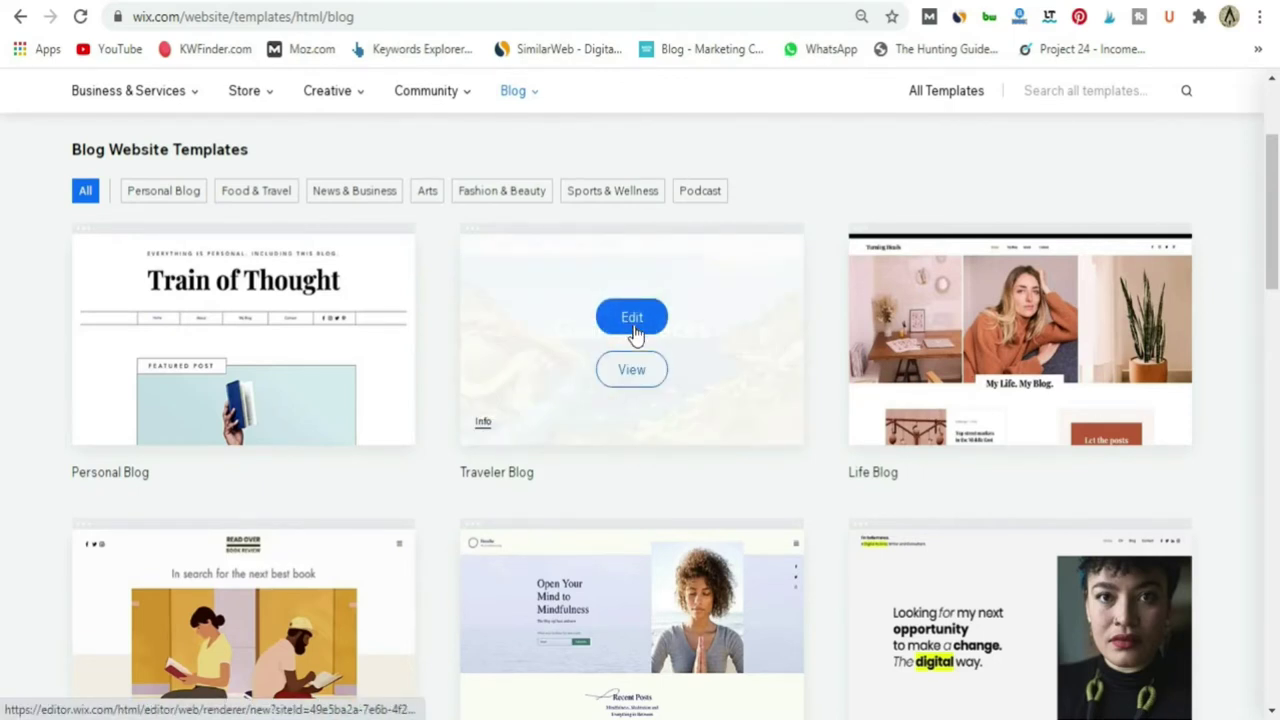
left_click(634, 320)
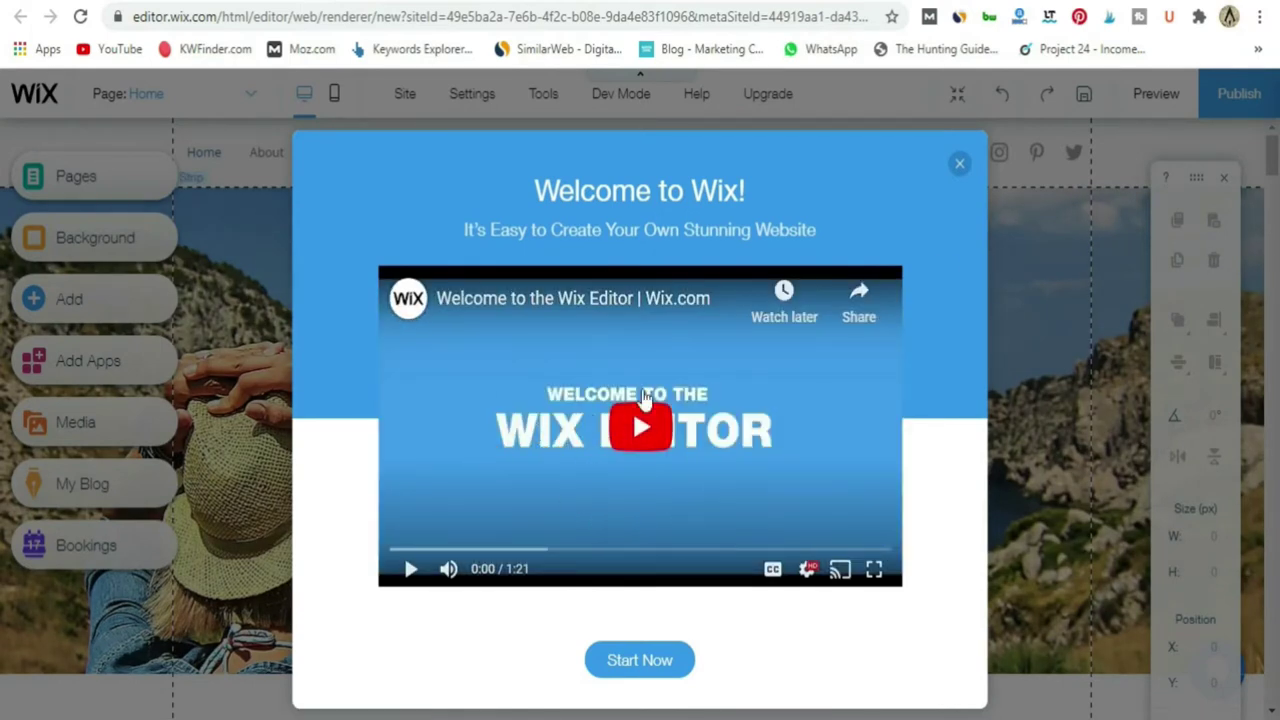
left_click(959, 165)
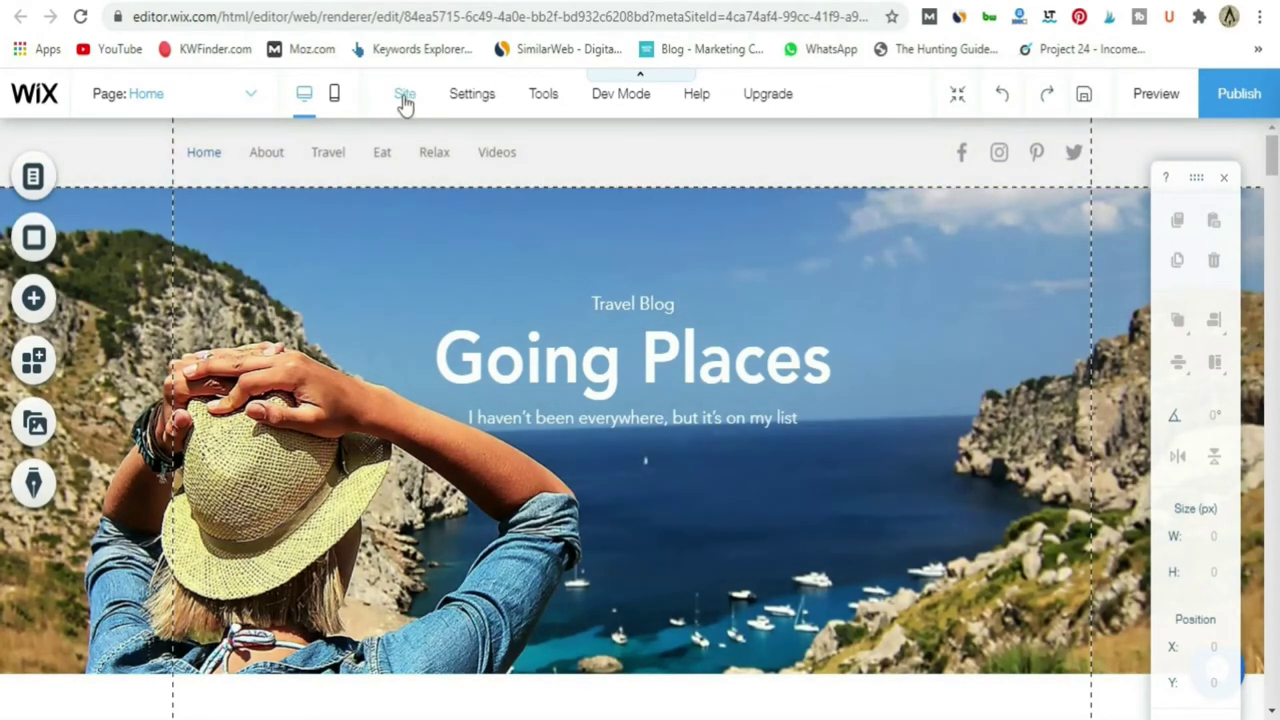
Look over the editor's site commands and the website settings options.
mouse_move(398, 98)
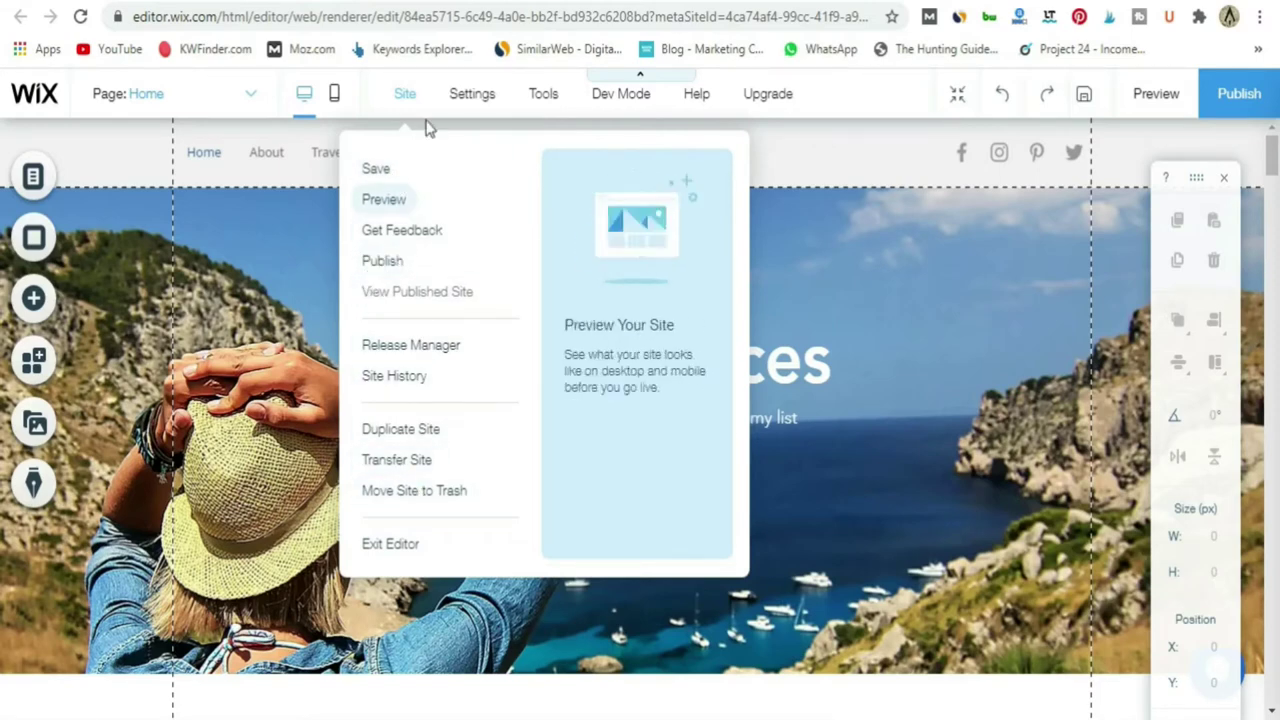
mouse_move(480, 95)
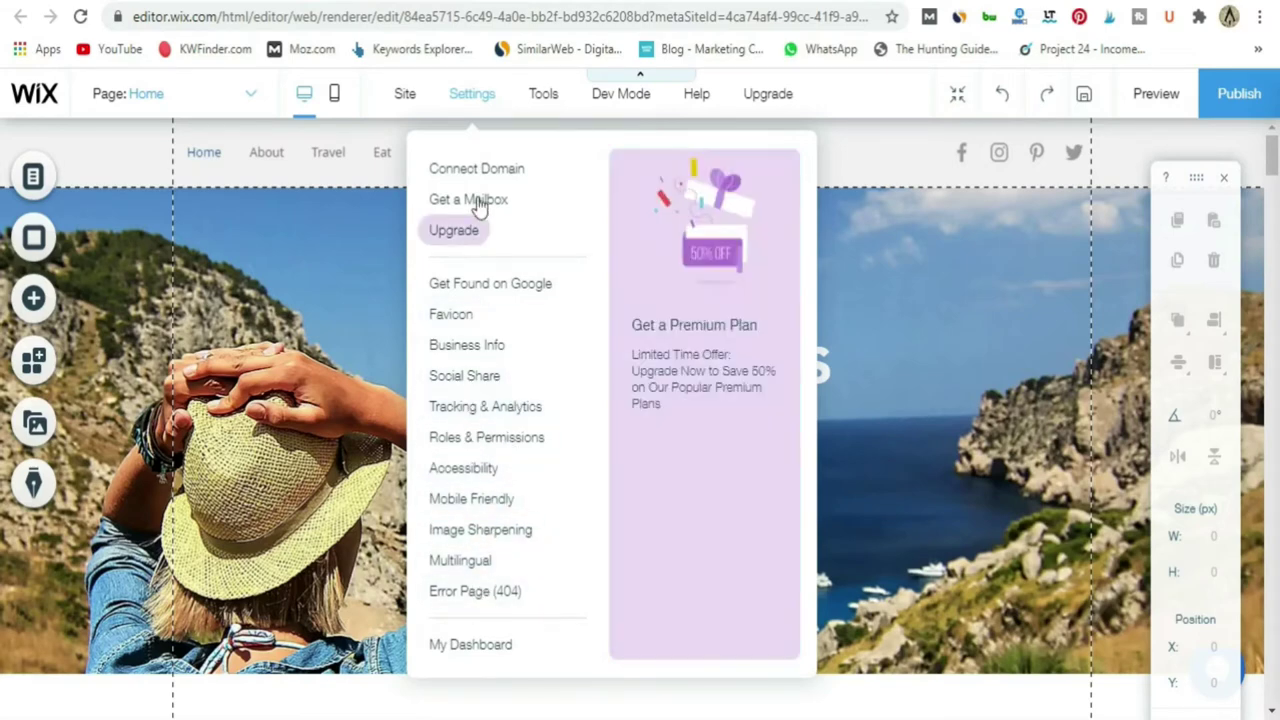
Switch the editing toolbar off and on again, and show and hide the Layers panel.
mouse_move(548, 105)
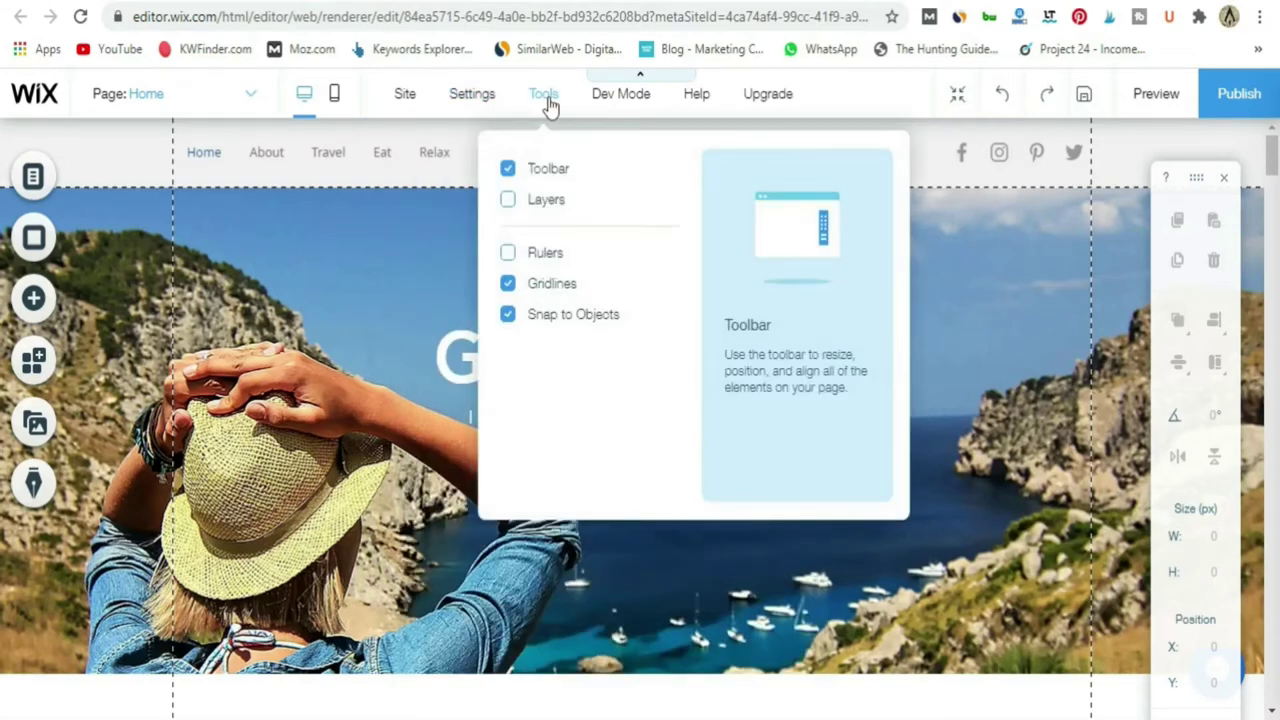
left_click(508, 172)
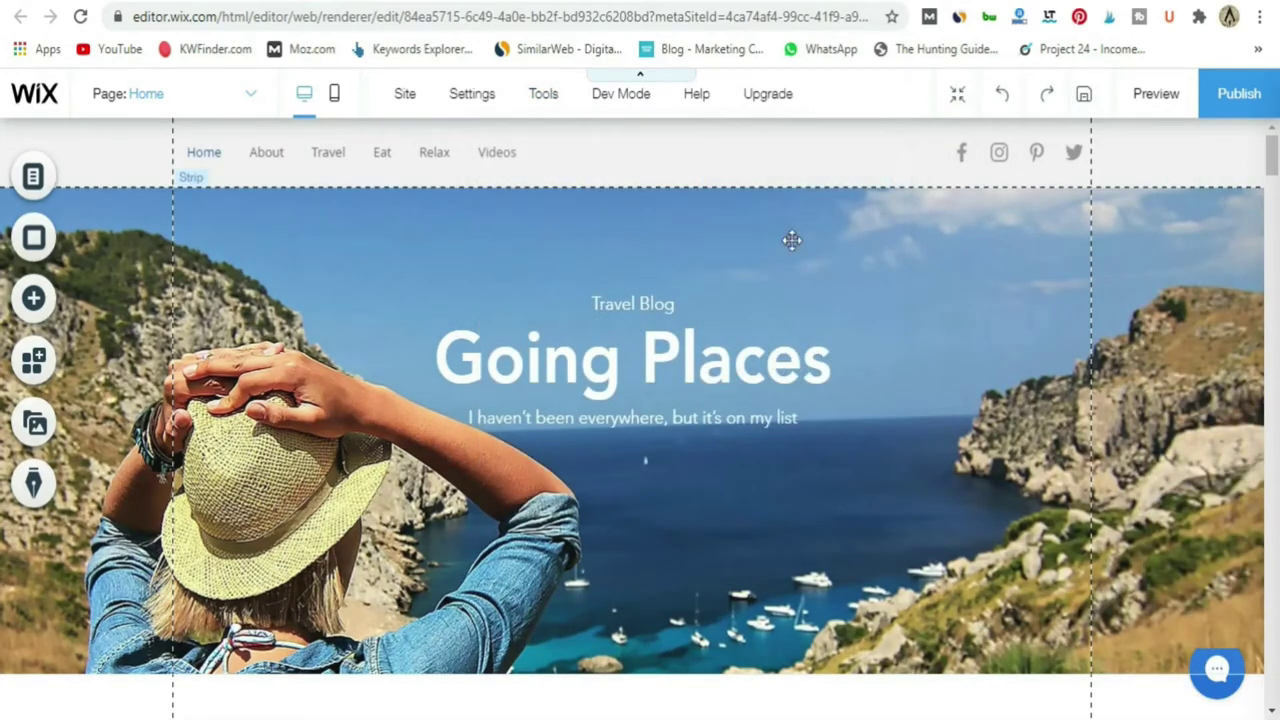
mouse_move(541, 100)
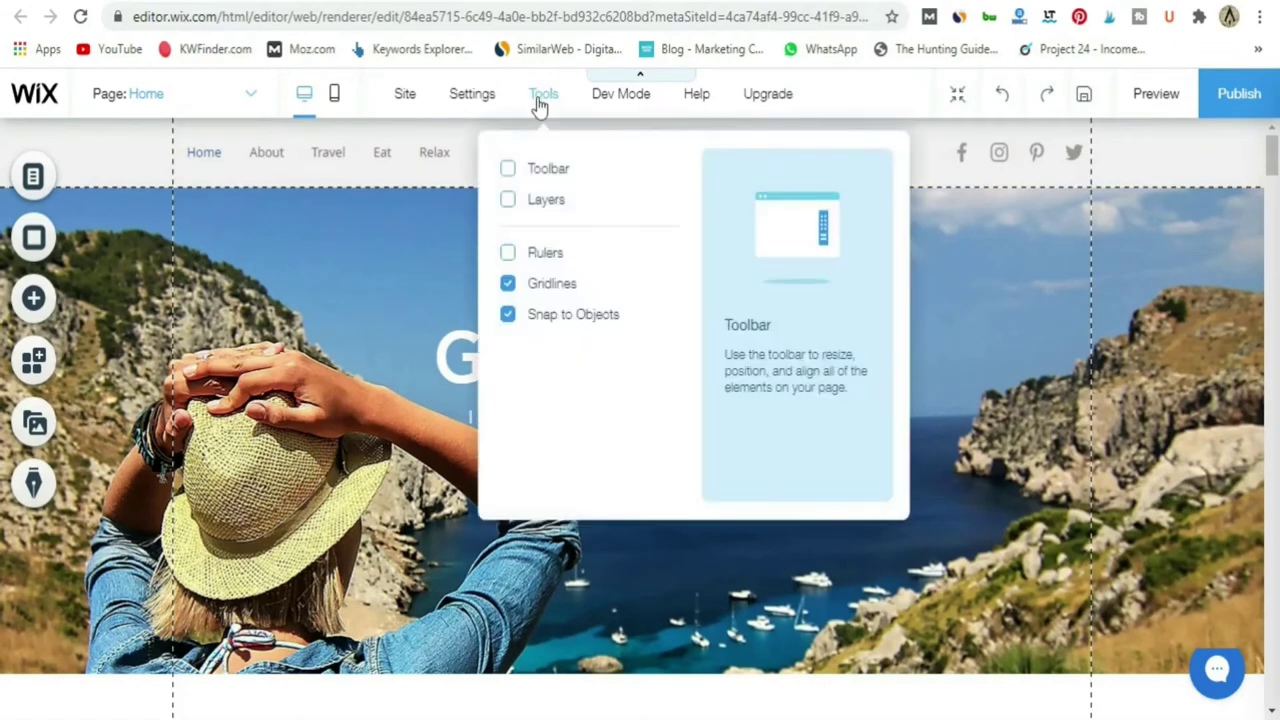
left_click(541, 170)
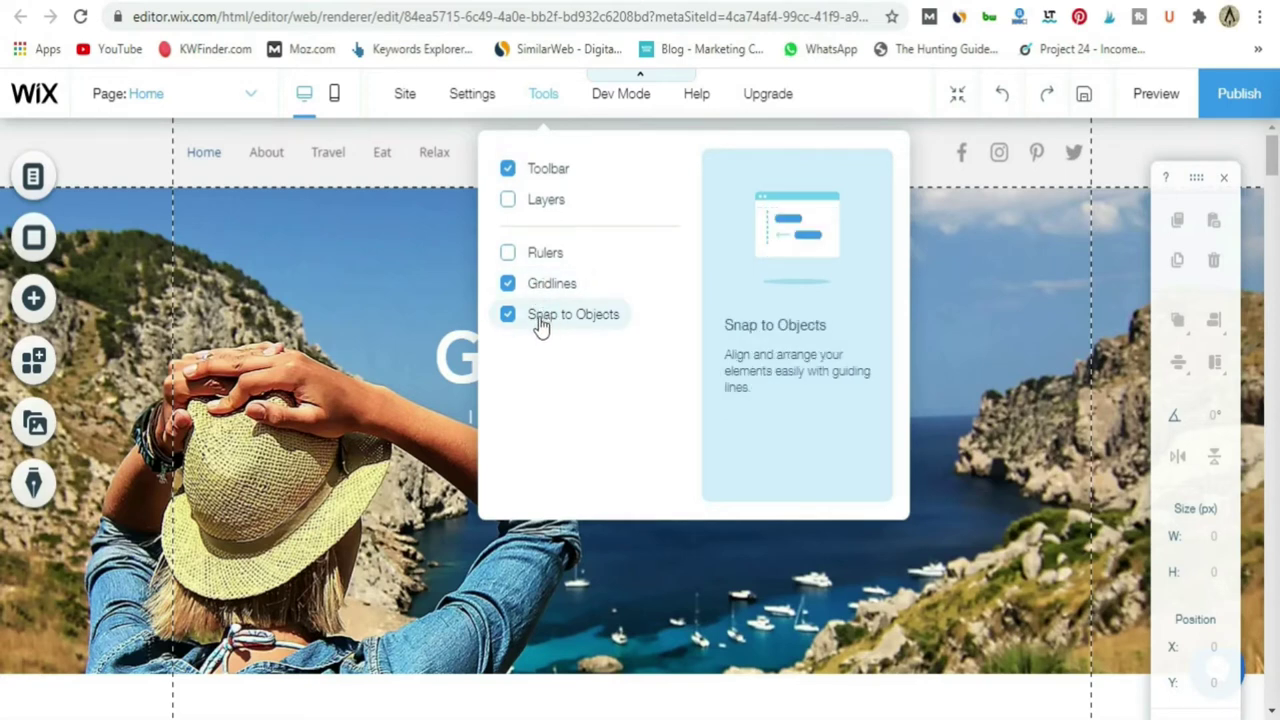
left_click(509, 204)
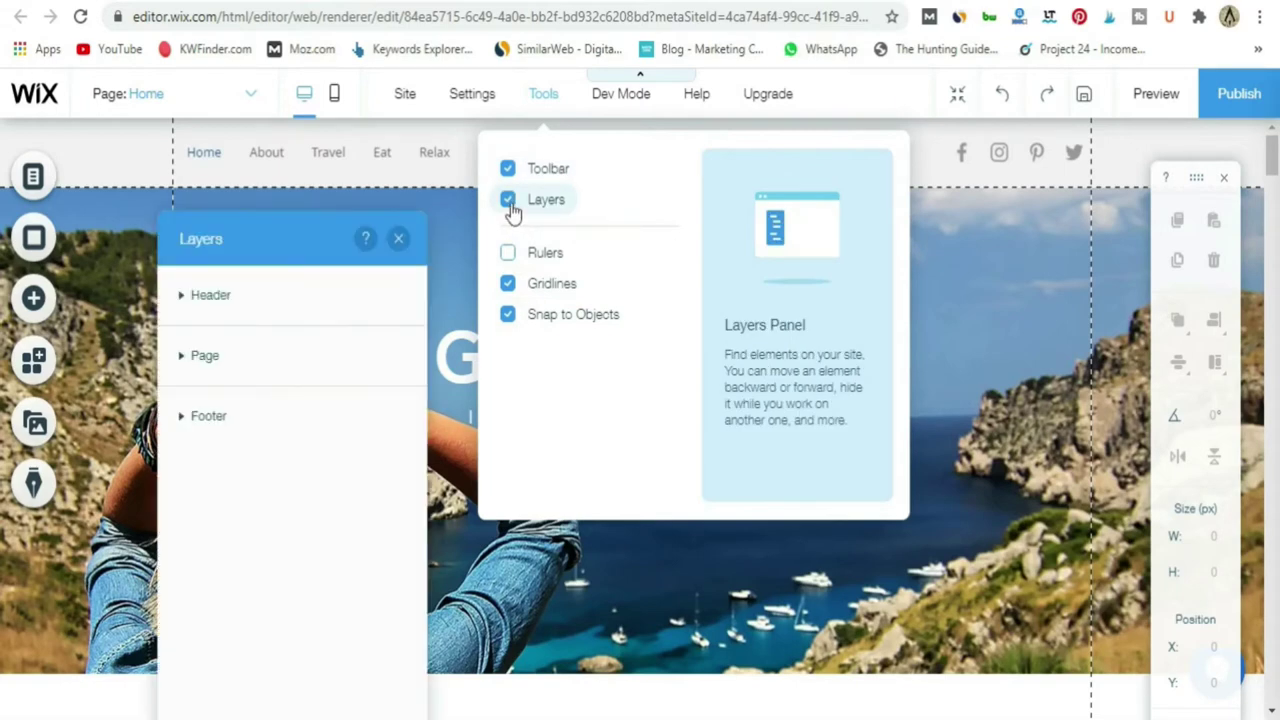
left_click(509, 203)
Examine what the Dev Mode, Help and Upgrade options offer.
mouse_move(619, 97)
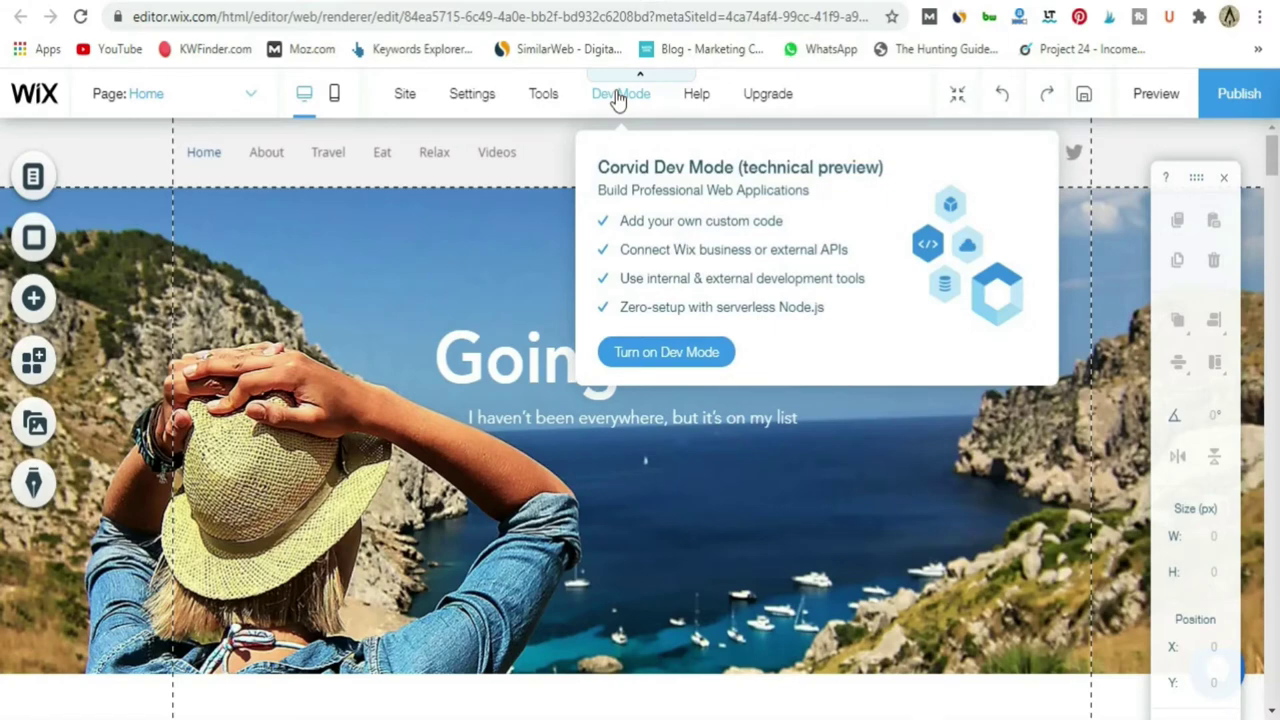
mouse_move(695, 100)
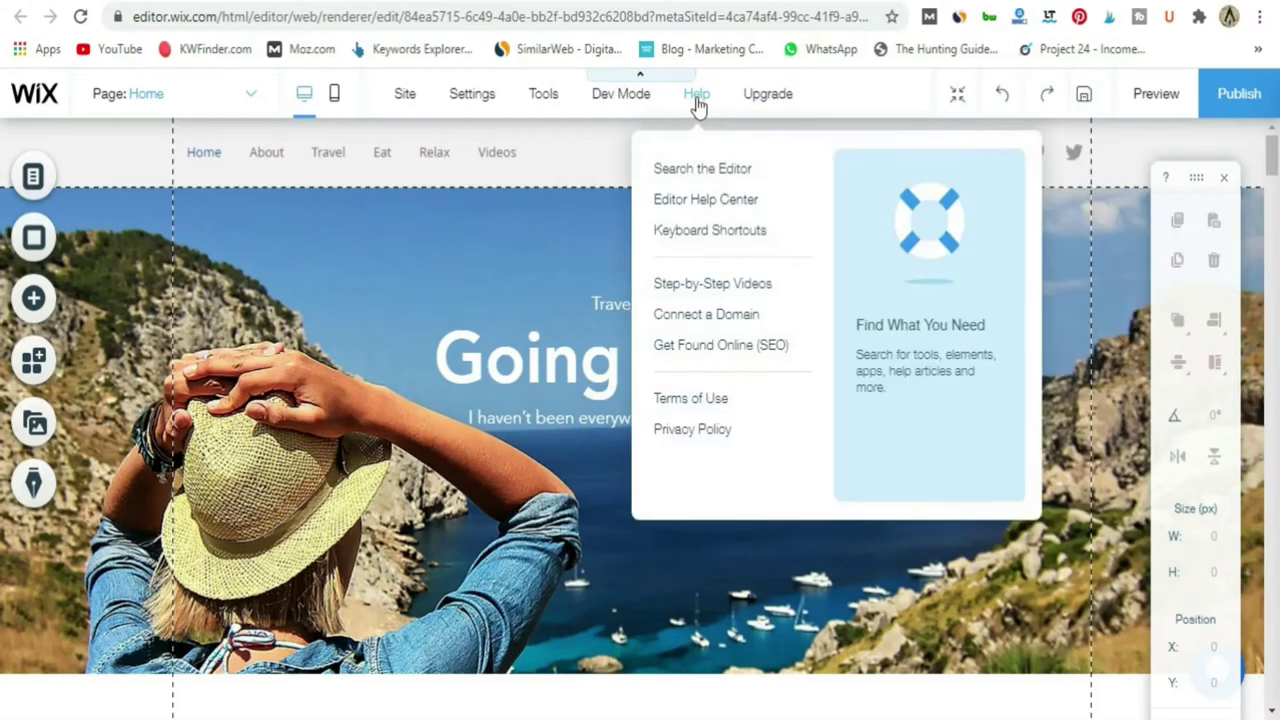
mouse_move(765, 103)
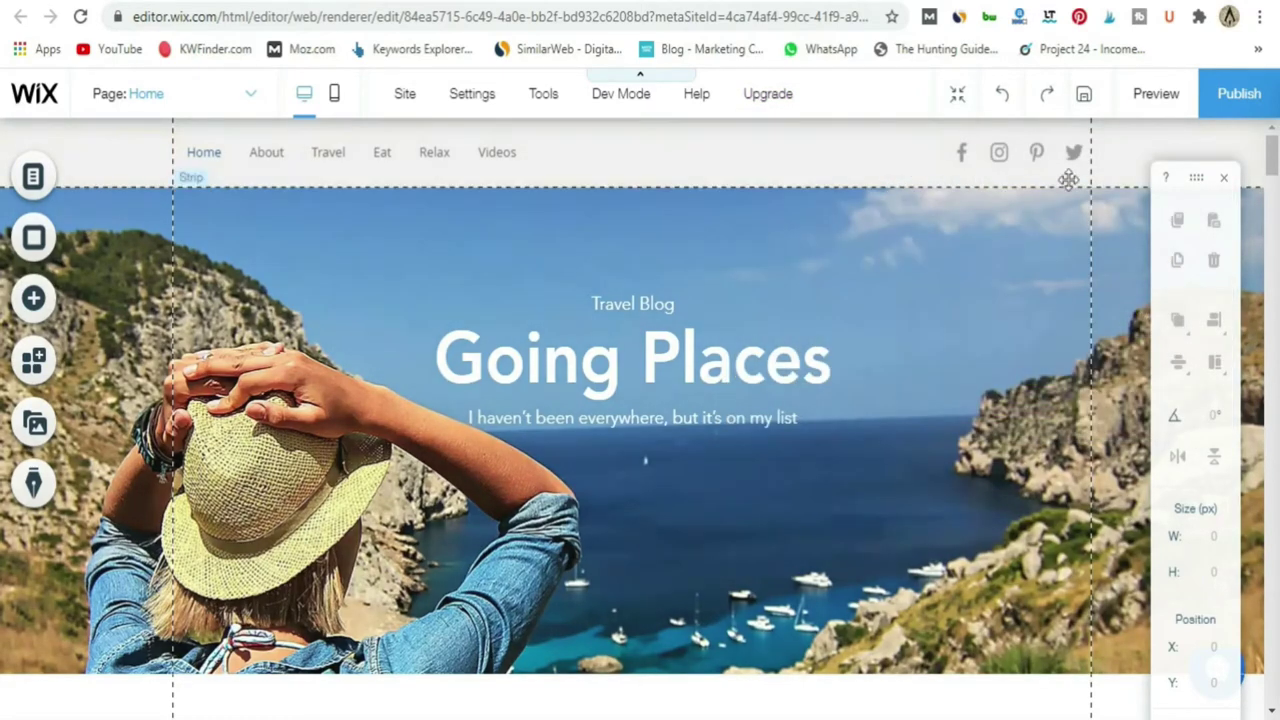
Preview the home page down to its footer and return to the editor.
left_click(1152, 112)
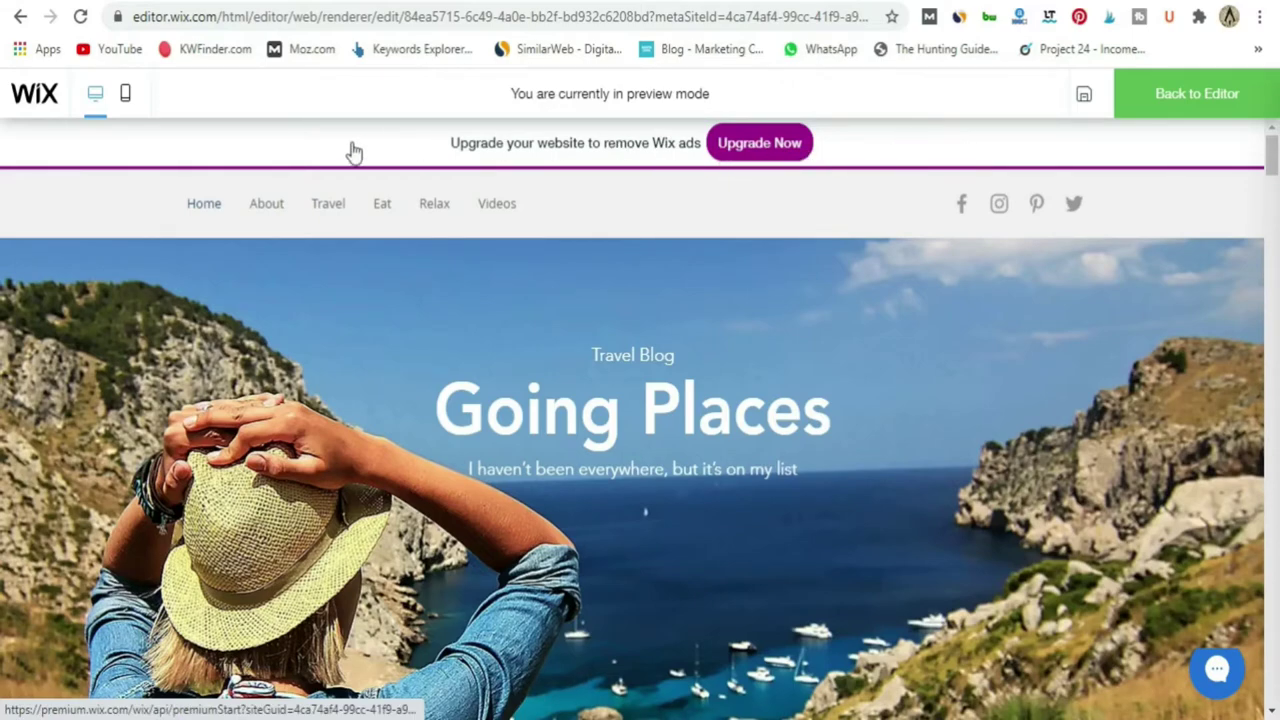
left_click_drag(1271, 200, 1274, 682)
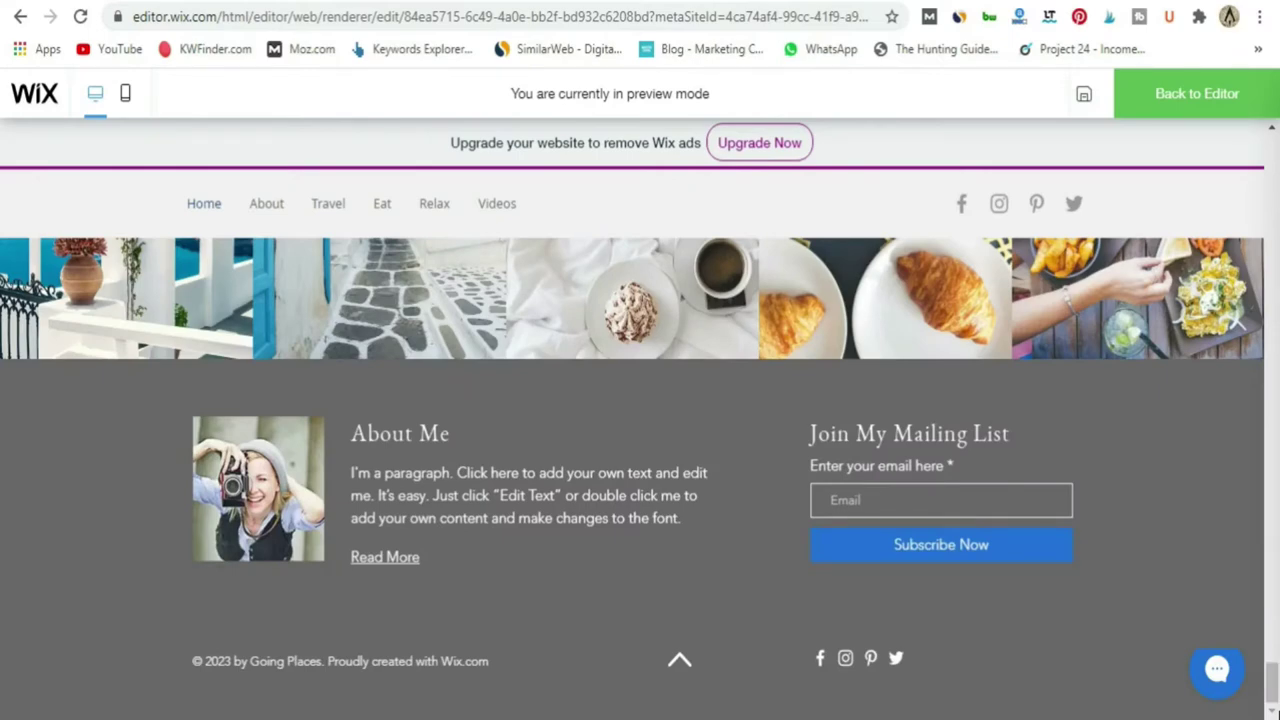
left_click_drag(1274, 680, 1273, 140)
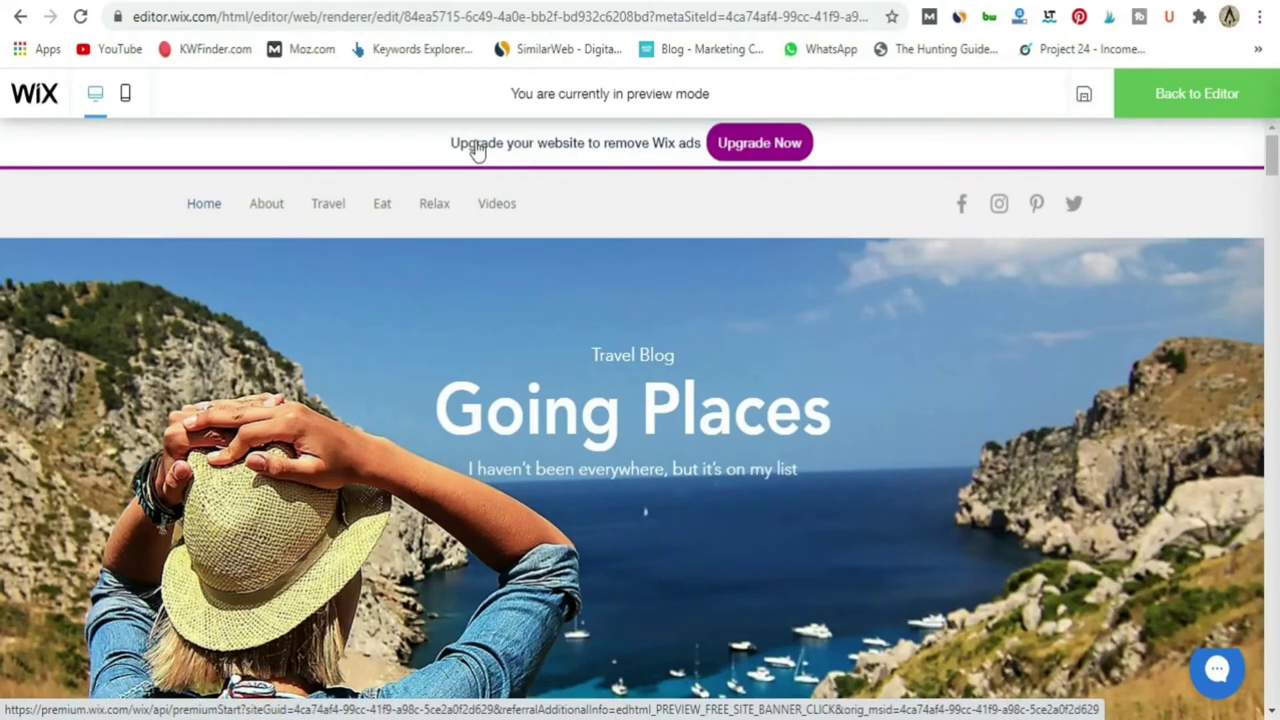
left_click(1226, 102)
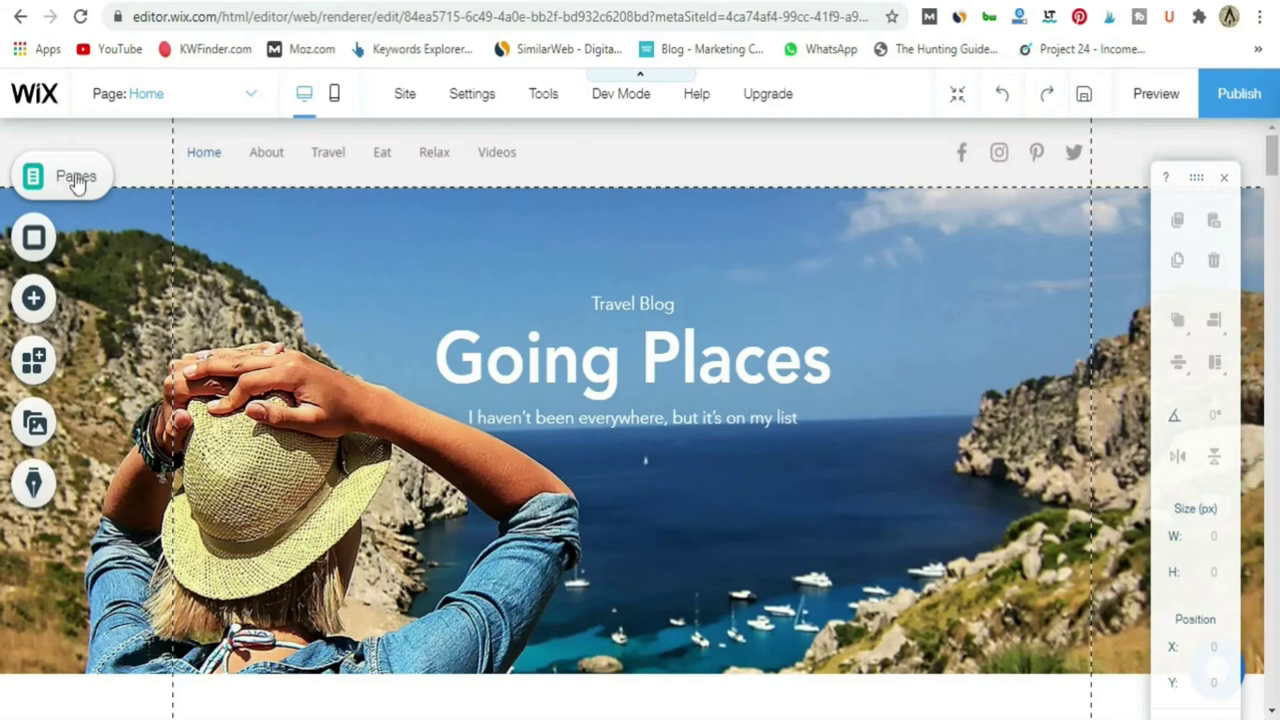
Switch the editor from the Home page to the About page and look over its content.
left_click(267, 151)
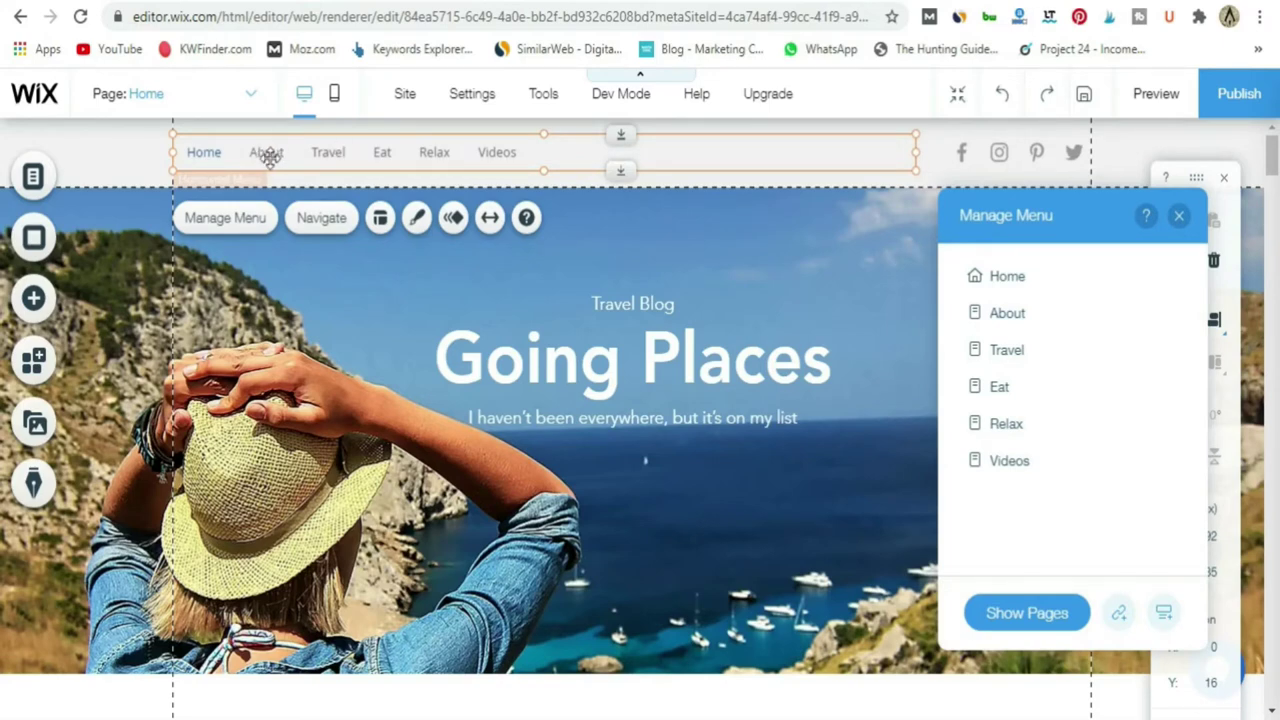
left_click(235, 107)
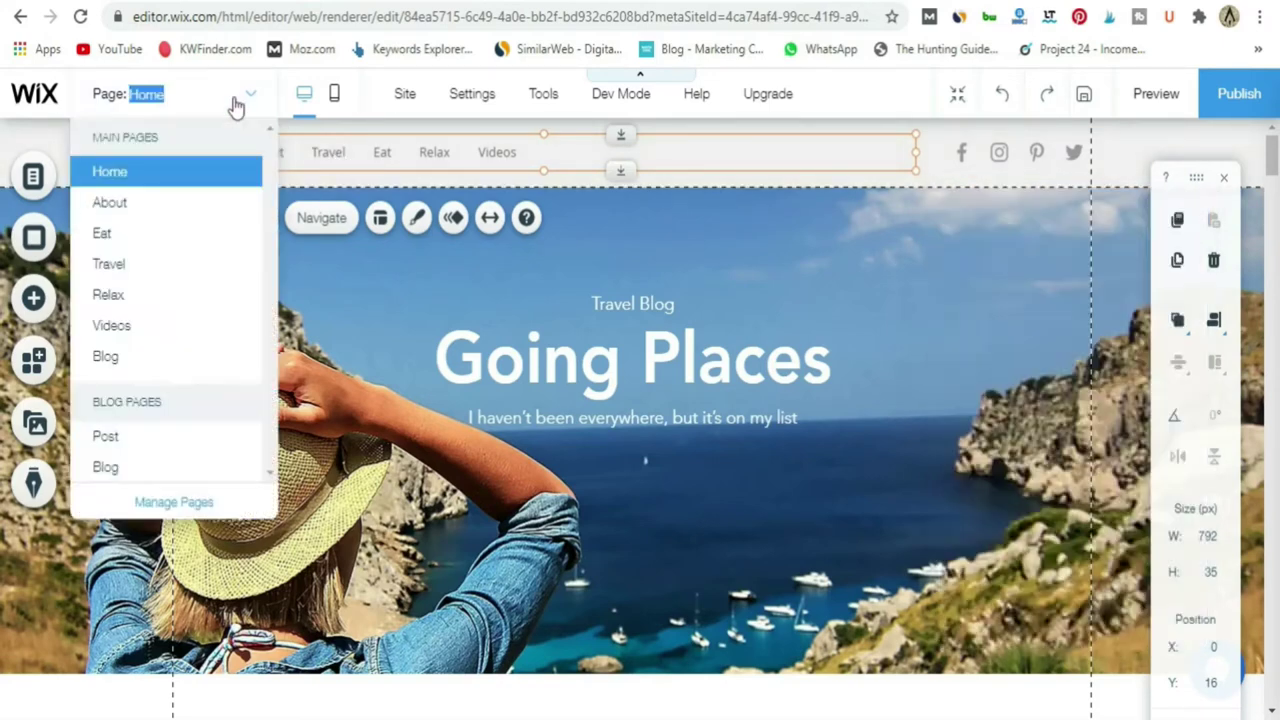
left_click(120, 216)
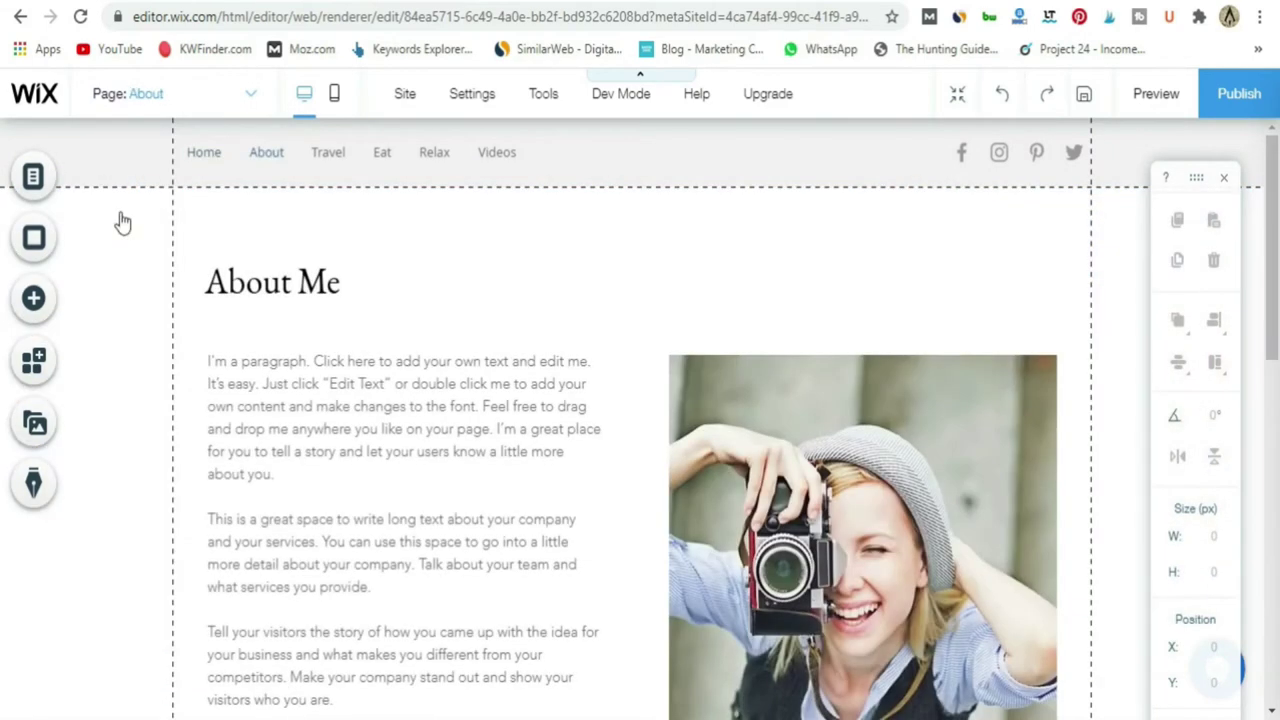
scroll(451, 394, "down", 8)
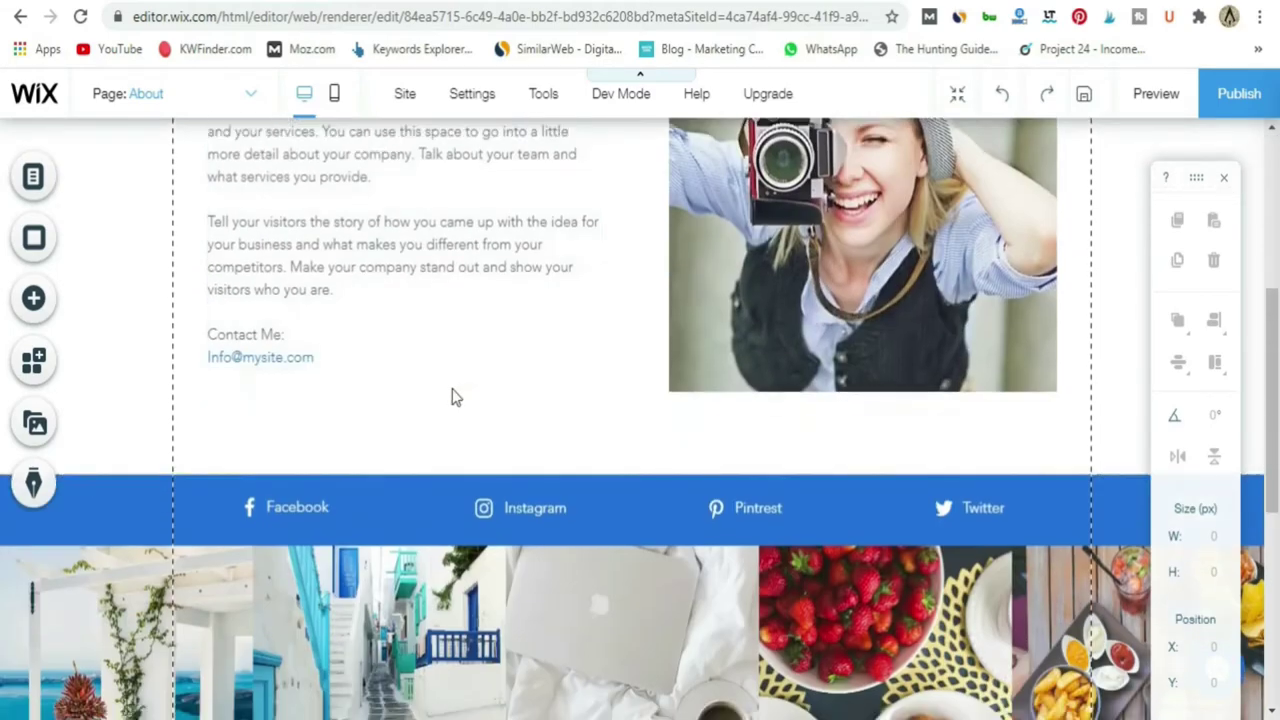
scroll(470, 392, "up", 6)
scroll(470, 392, "up", 2)
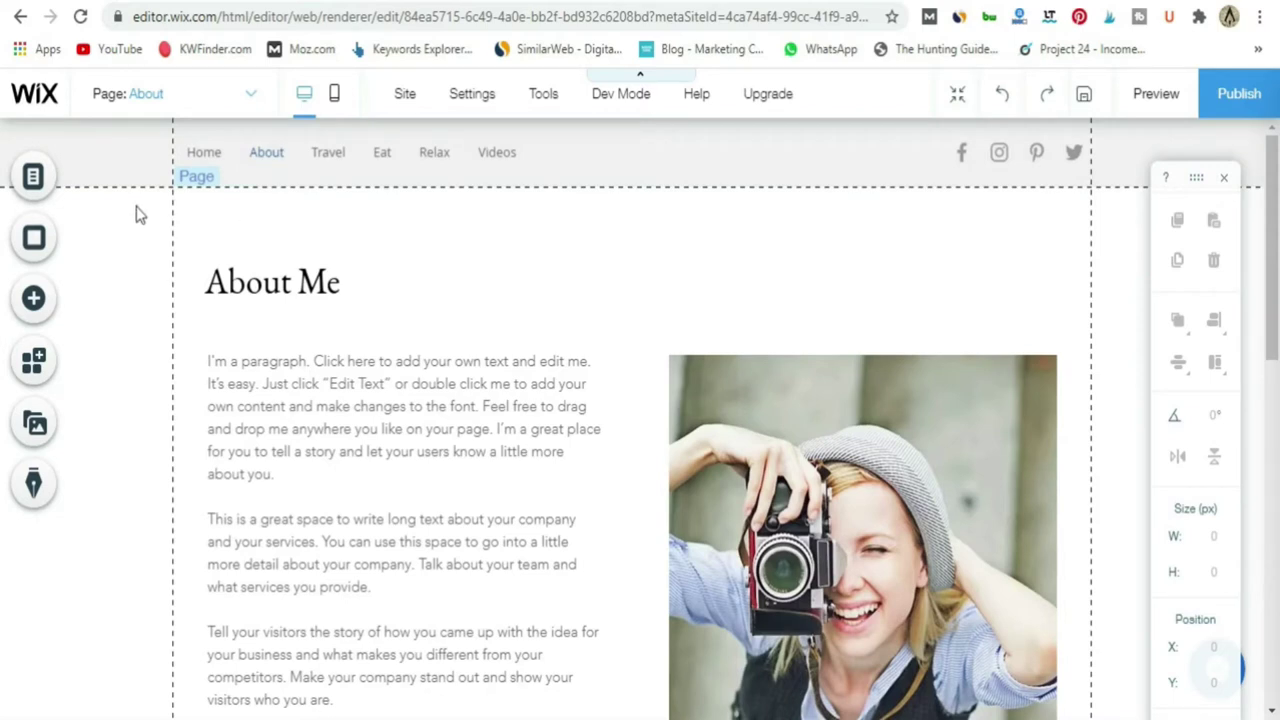
Move the Eat page above About in the main pages list and open the Eat page on the canvas.
left_click(33, 178)
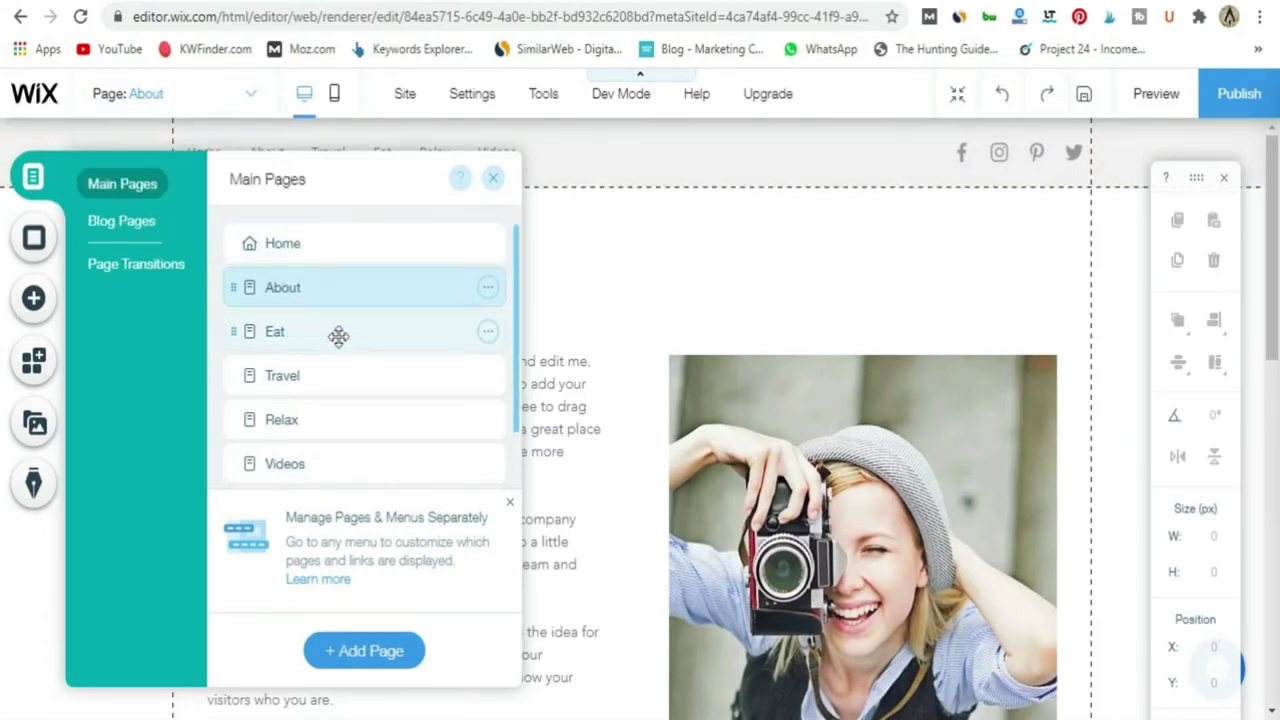
left_click_drag(320, 329, 320, 270)
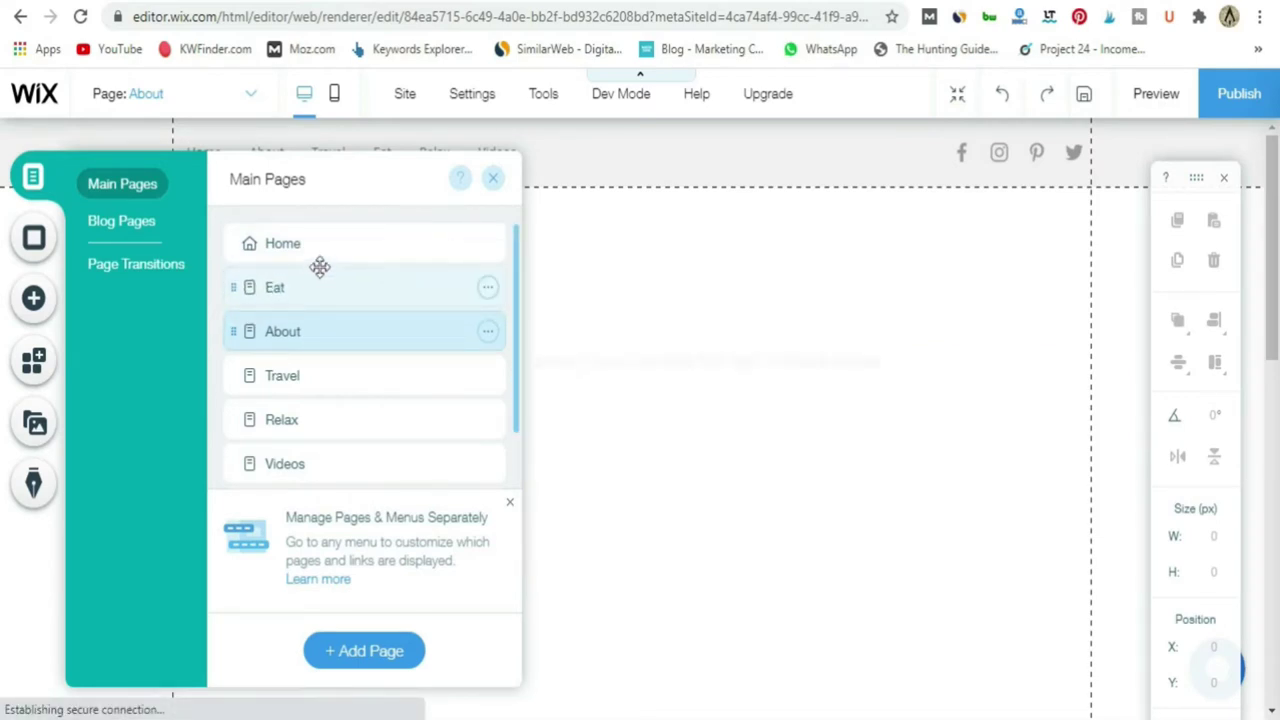
left_click(320, 270)
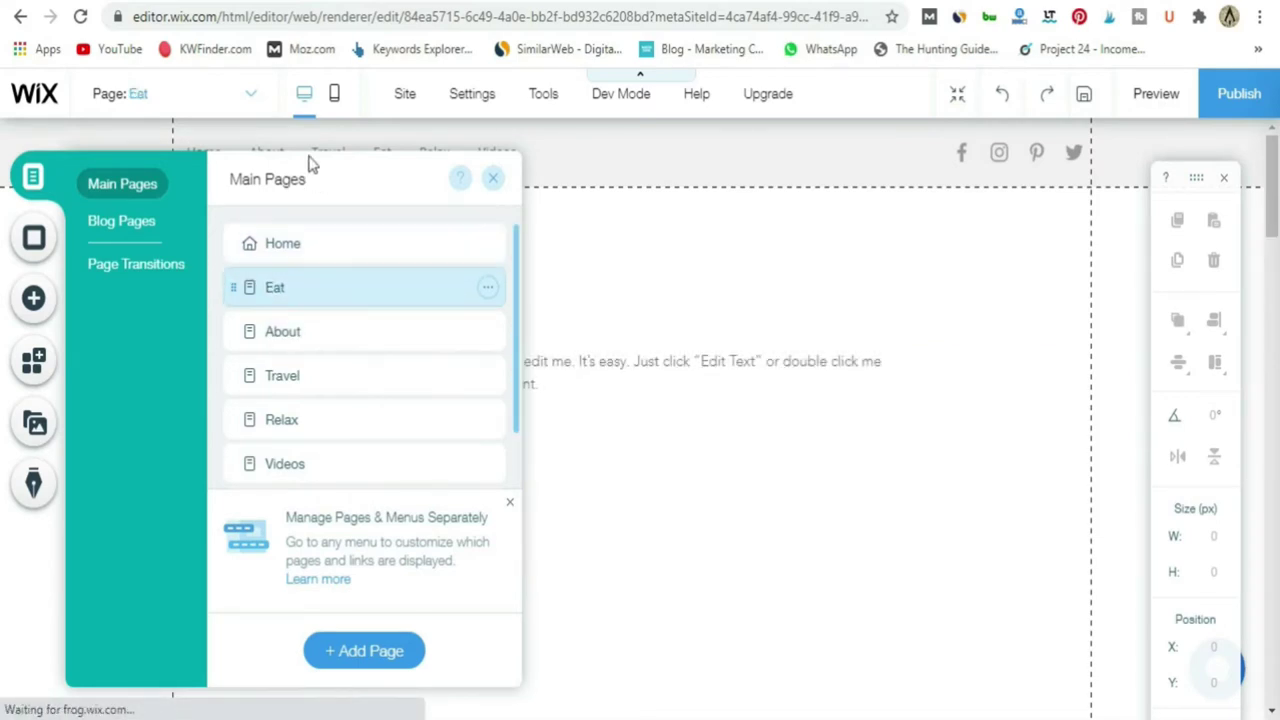
left_click(703, 249)
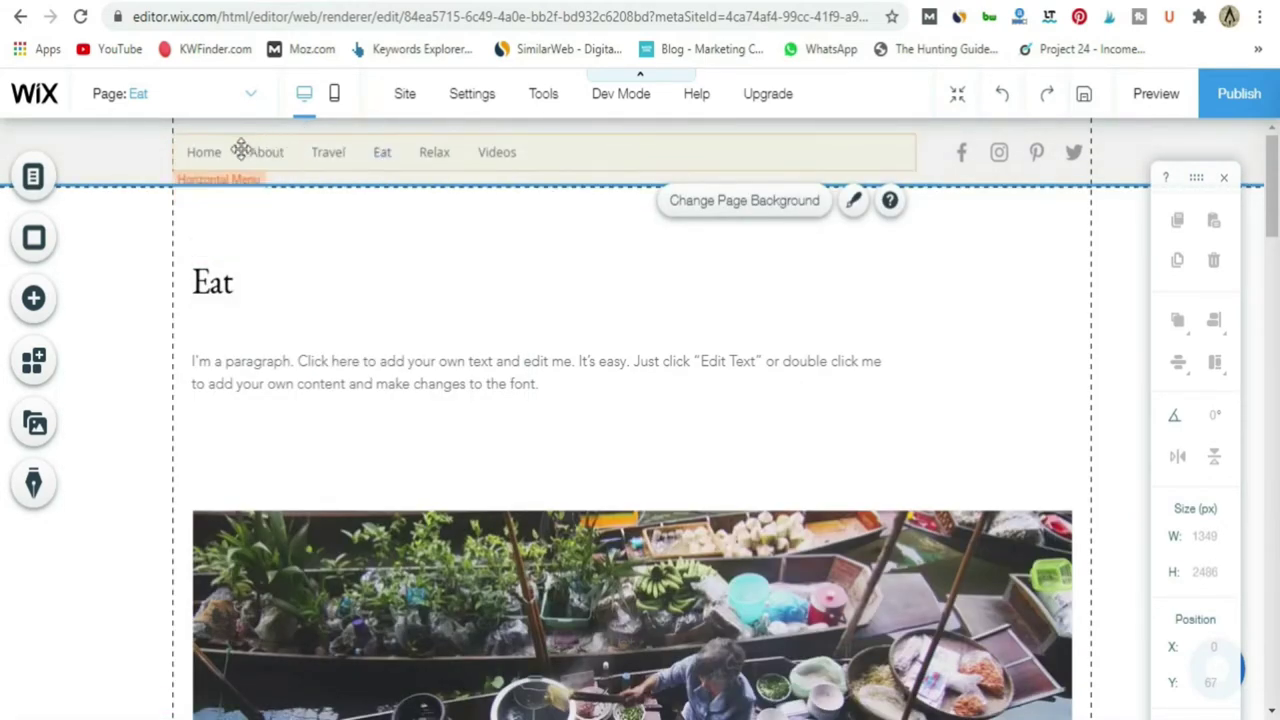
Review the page actions available for the Eat page in the main pages list.
left_click(33, 177)
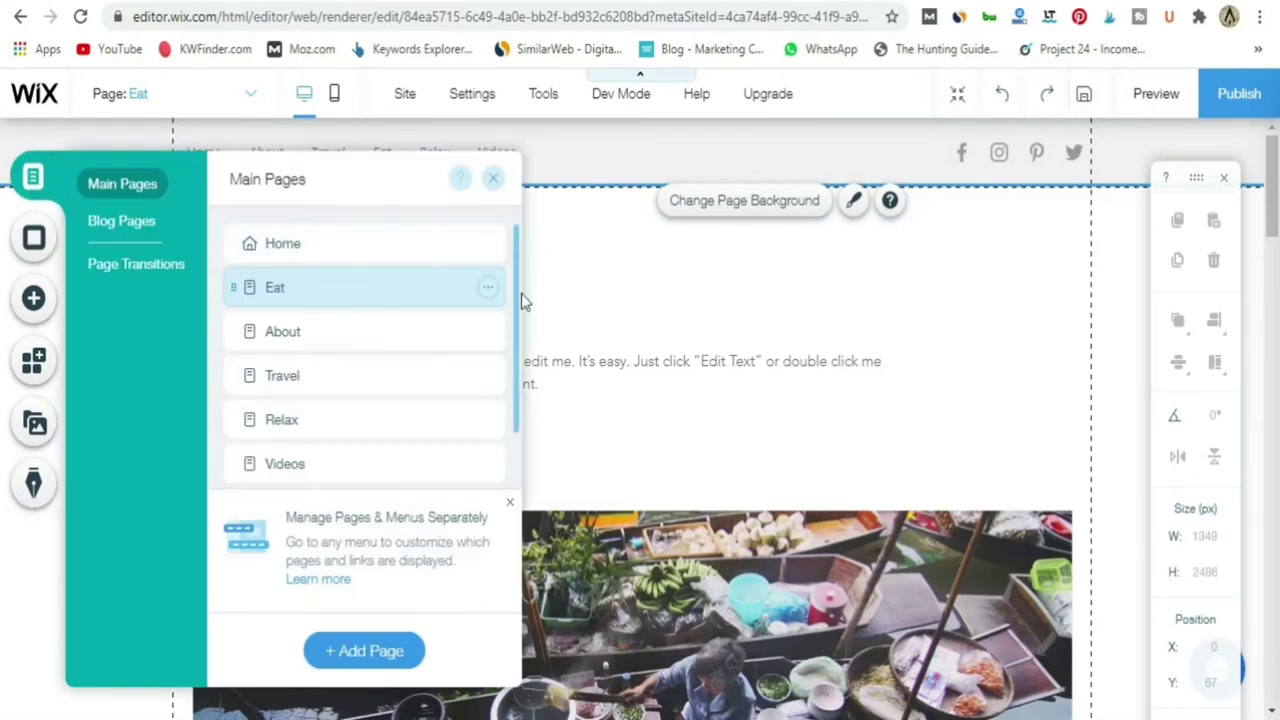
left_click(487, 289)
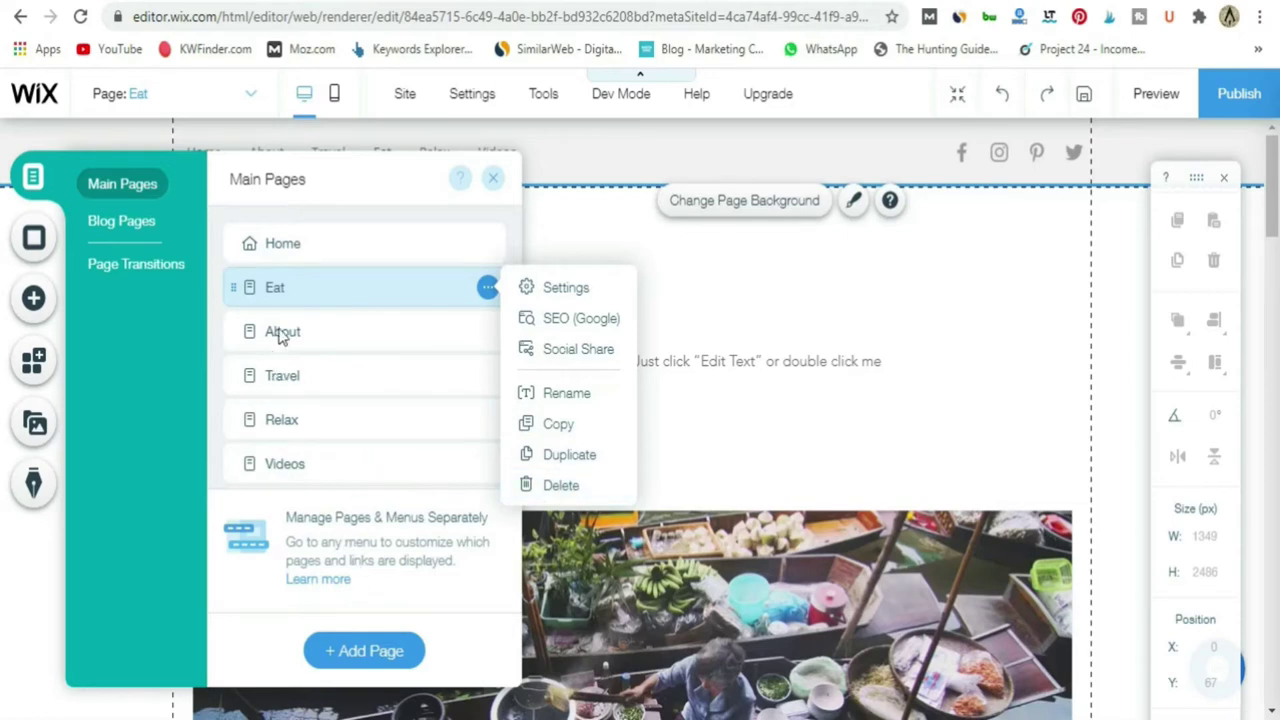
left_click(210, 378)
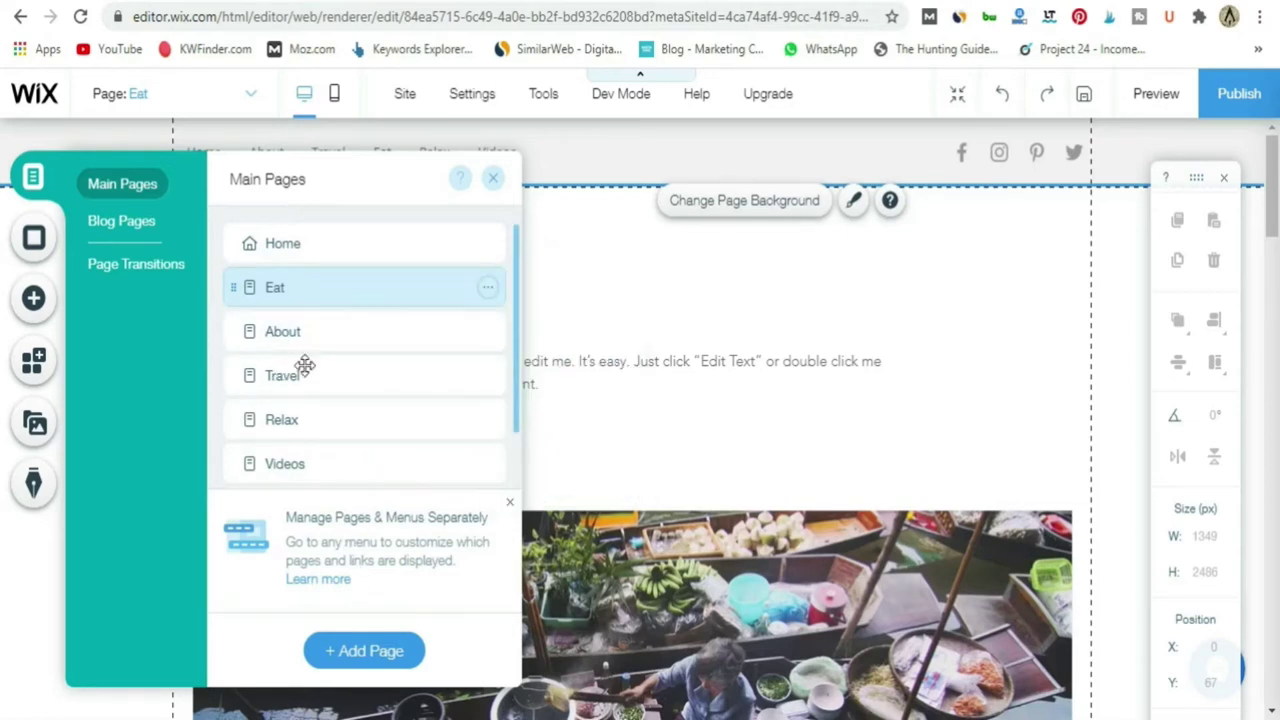
Delete the Relax page and the Videos page from the site's main pages.
left_click(488, 424)
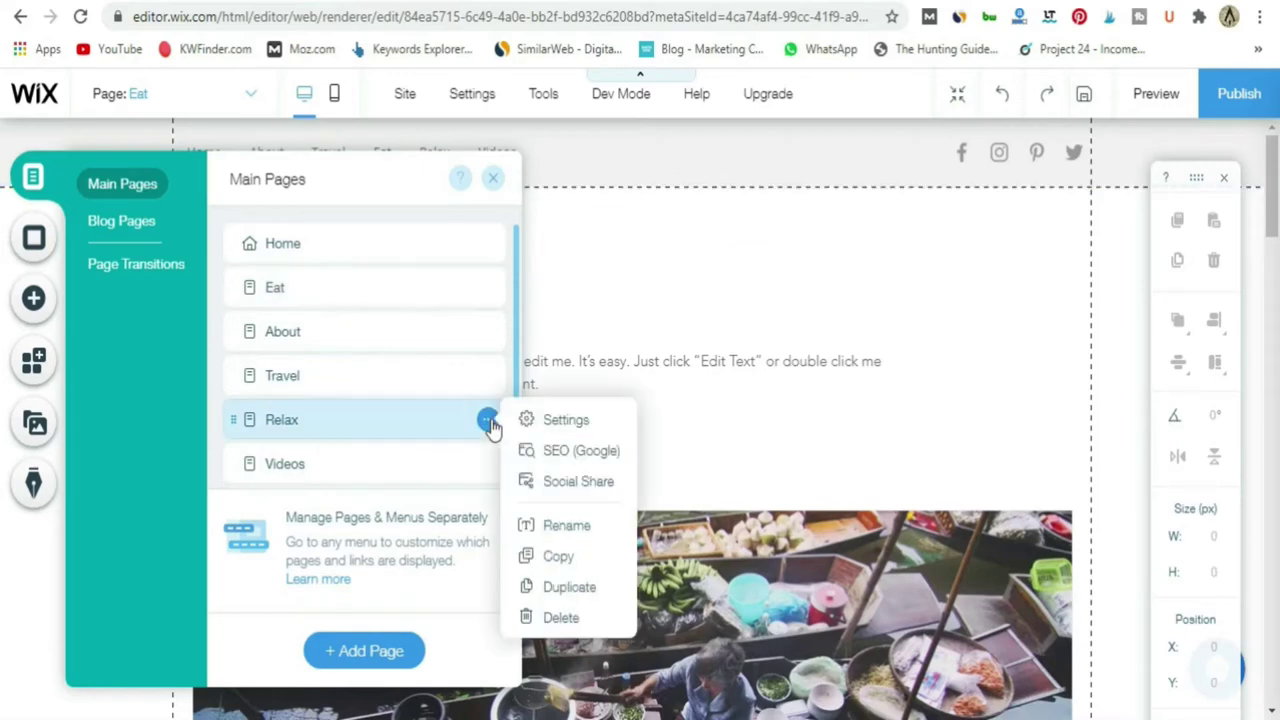
left_click(561, 620)
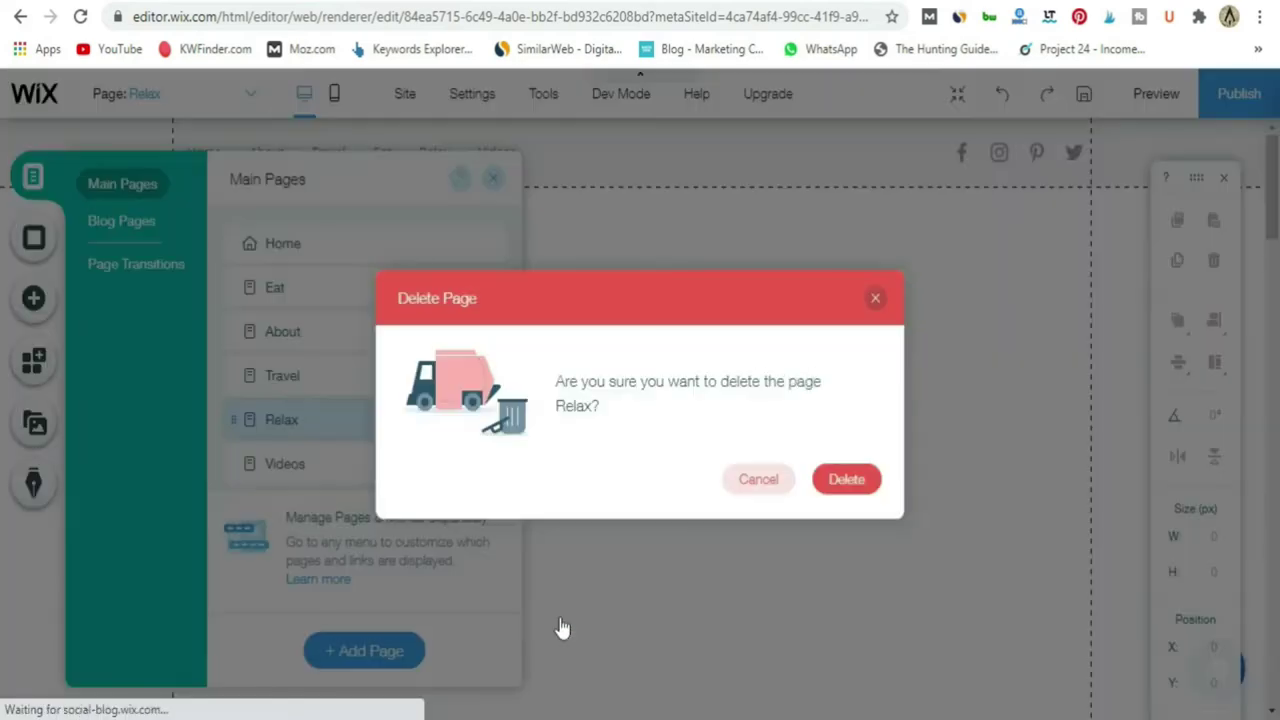
left_click(846, 479)
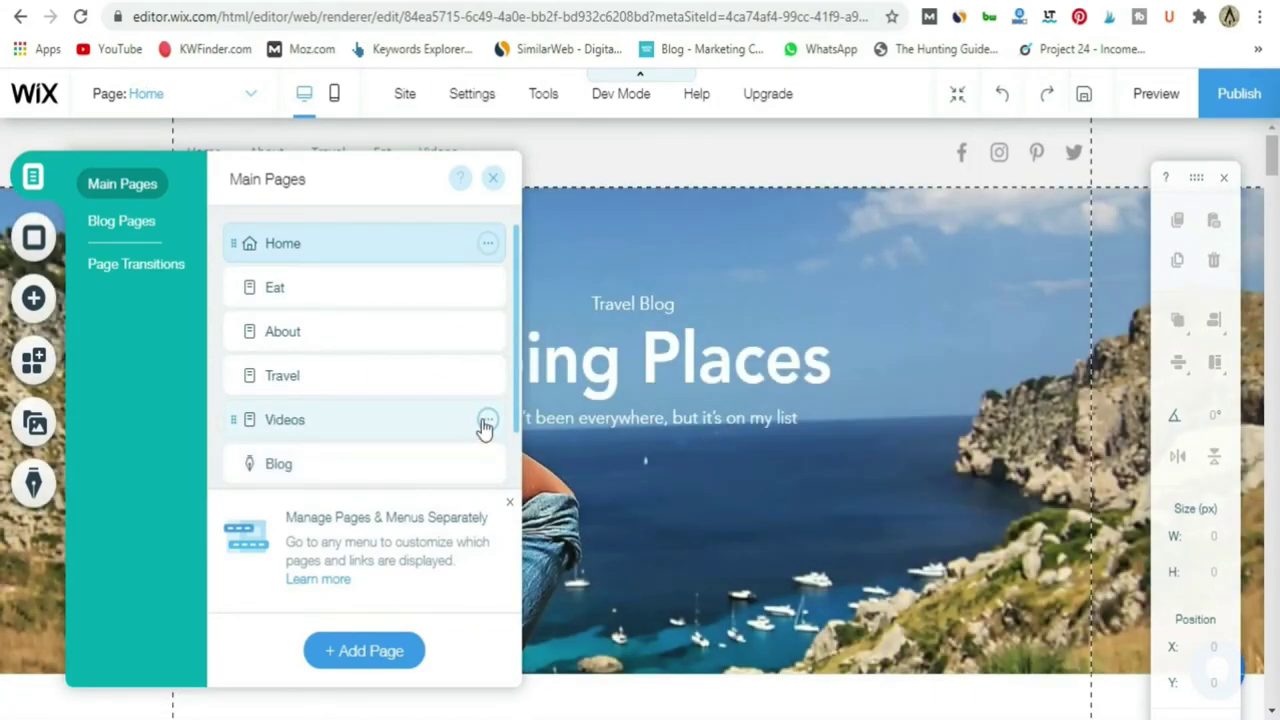
left_click(487, 419)
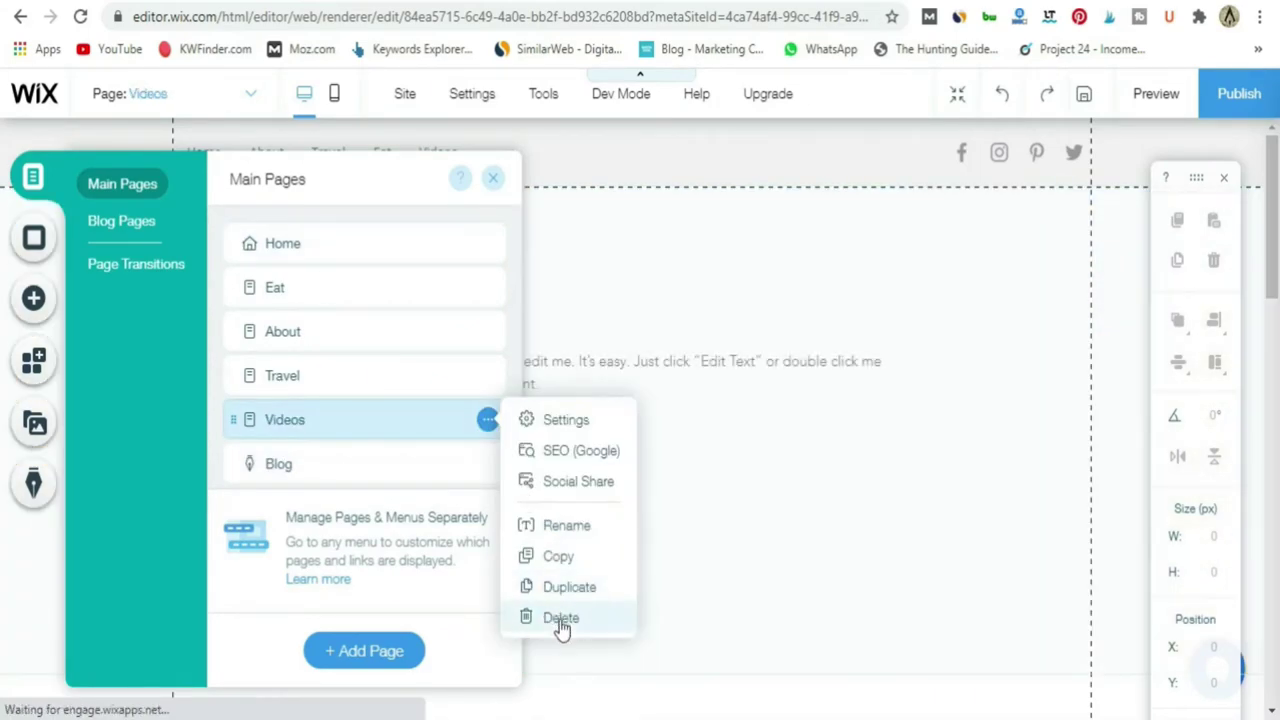
left_click(560, 617)
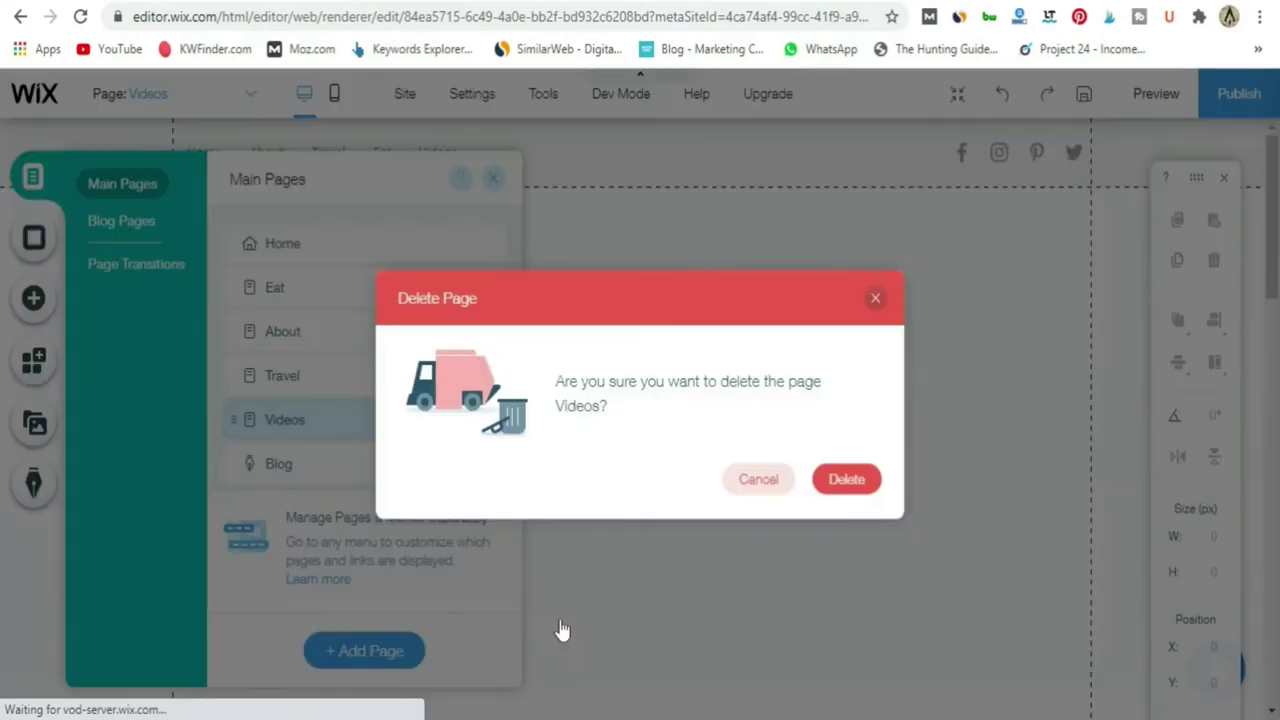
left_click(846, 484)
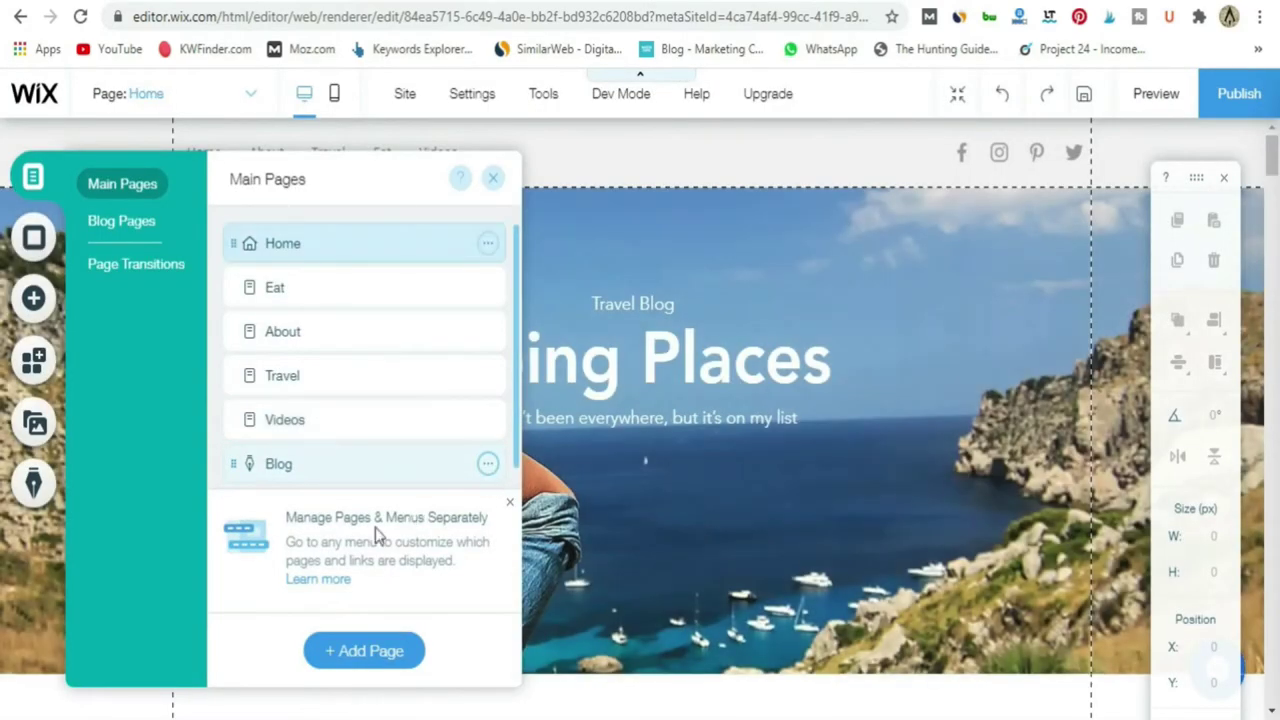
Add a new blank page to the main pages and name it Contact Us.
left_click(377, 648)
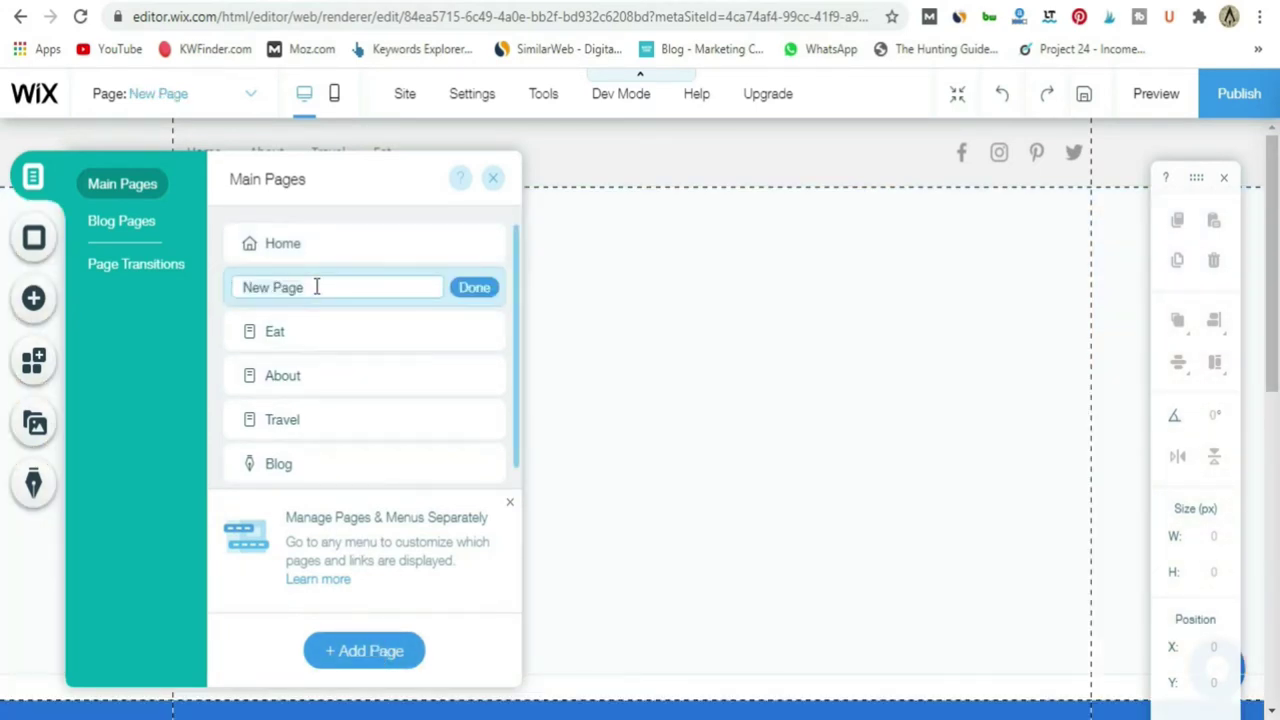
type("Contact Us")
left_click(472, 288)
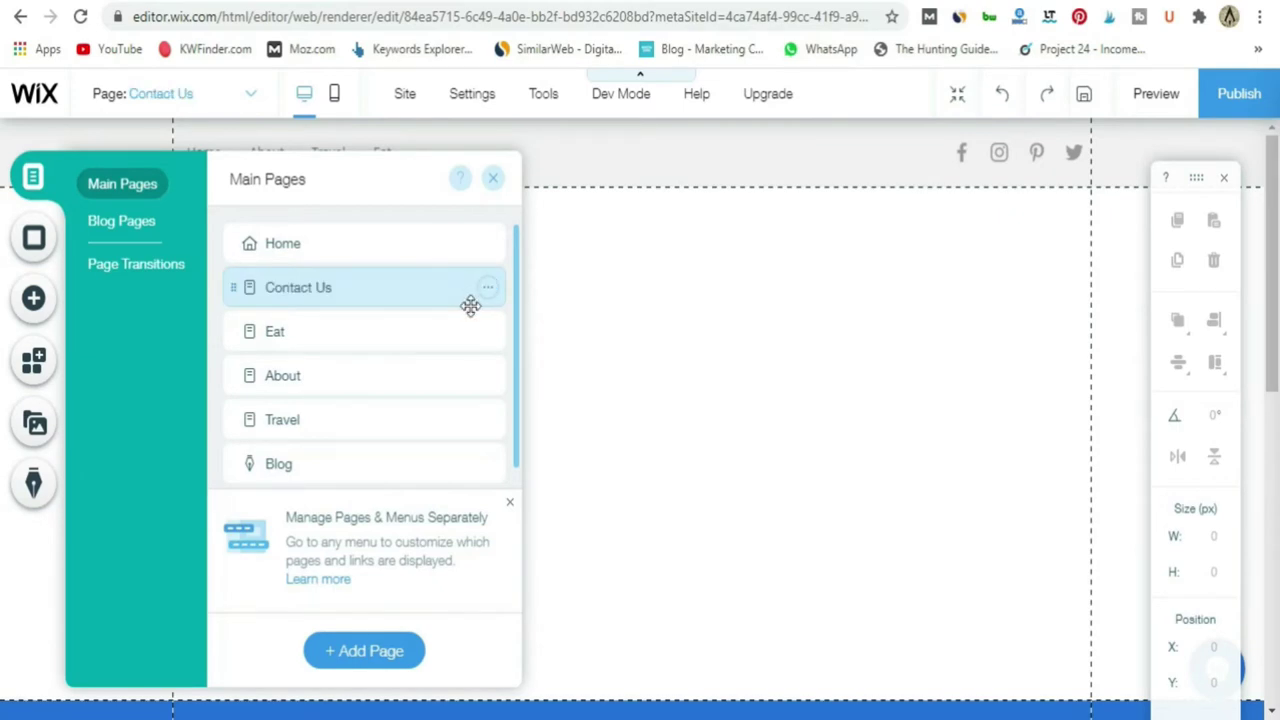
Move the Contact Us page below Eat in the main pages list and return to the canvas.
left_click(540, 243)
left_click(341, 253)
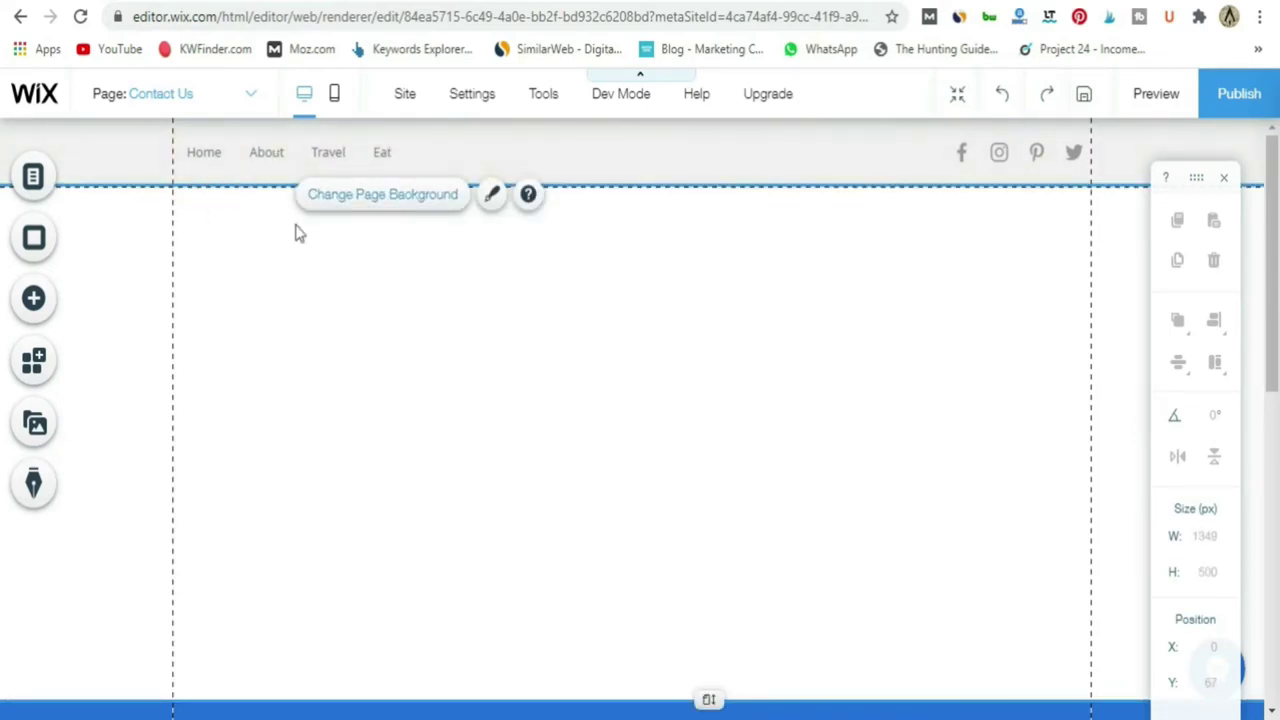
left_click(55, 185)
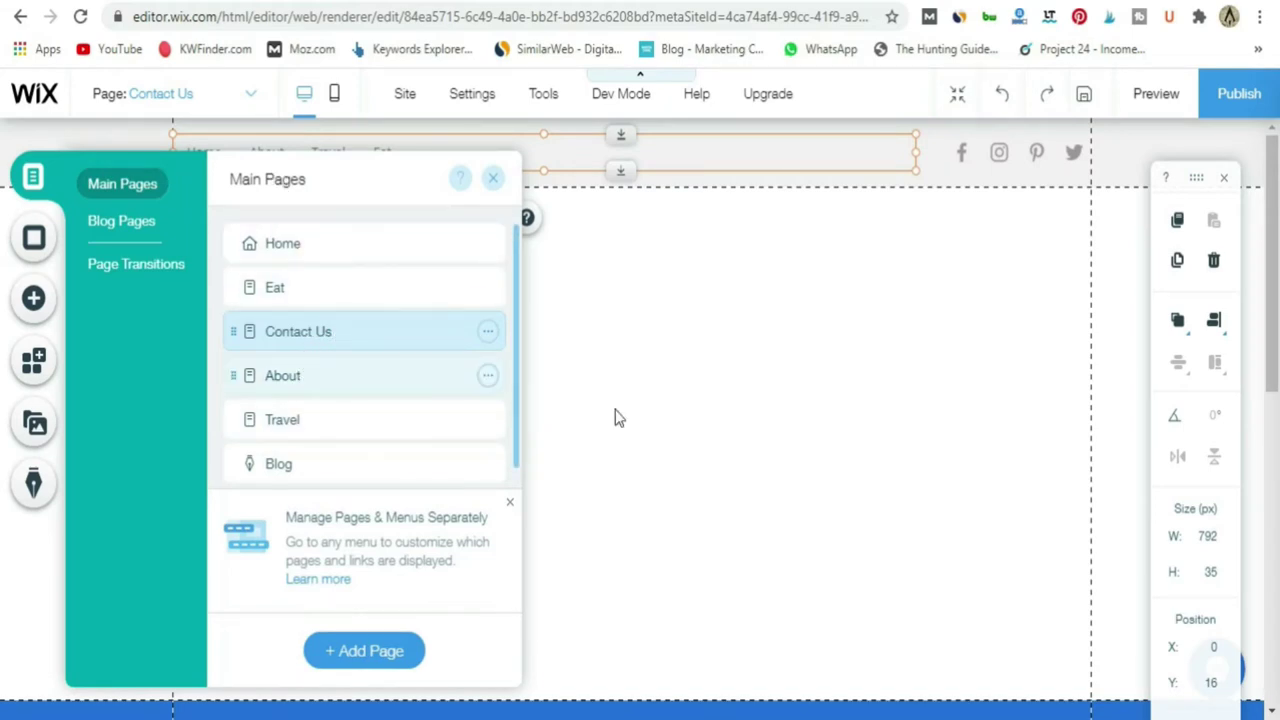
left_click(491, 179)
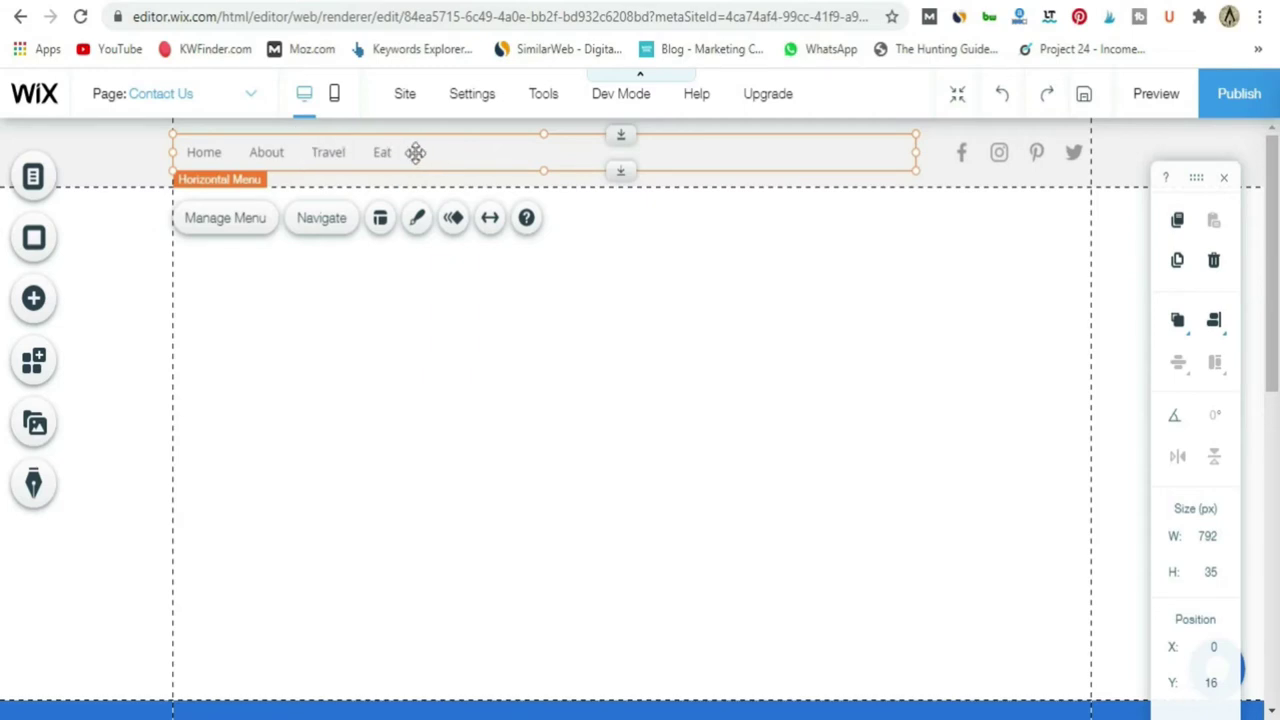
Include the Contact Us page among the pages shown in the header's horizontal menu.
left_click(238, 225)
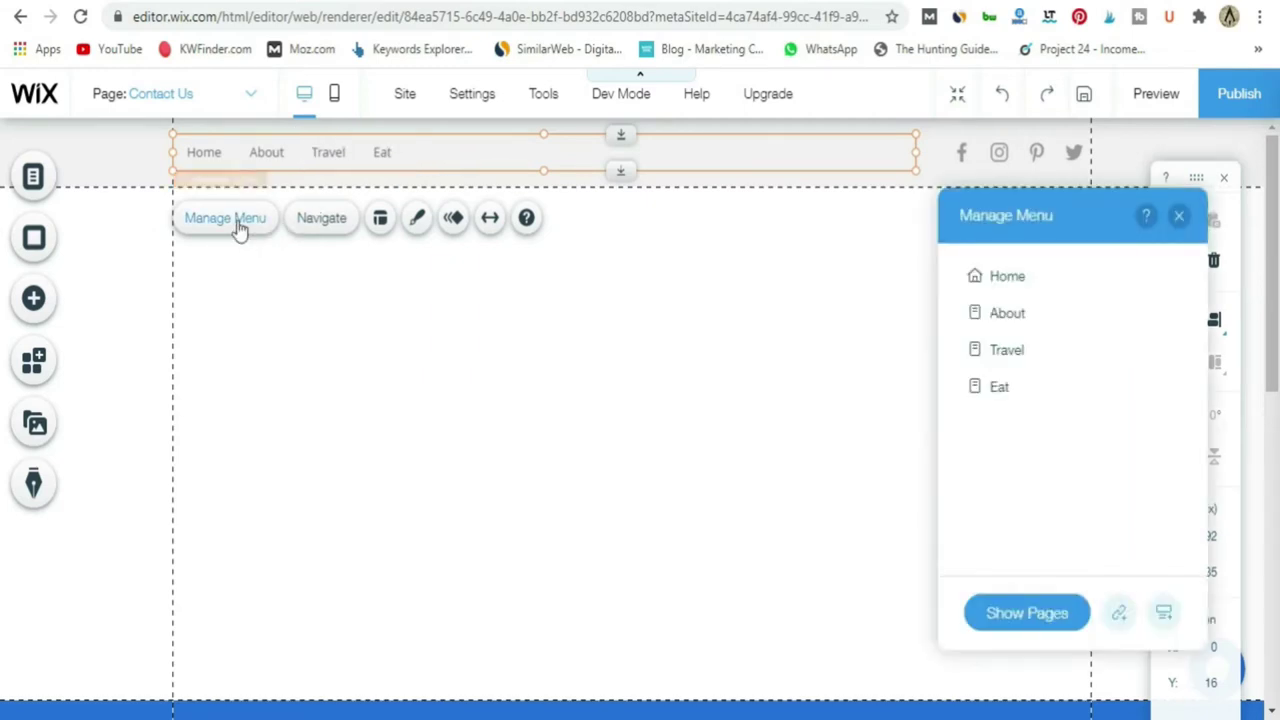
left_click(1023, 620)
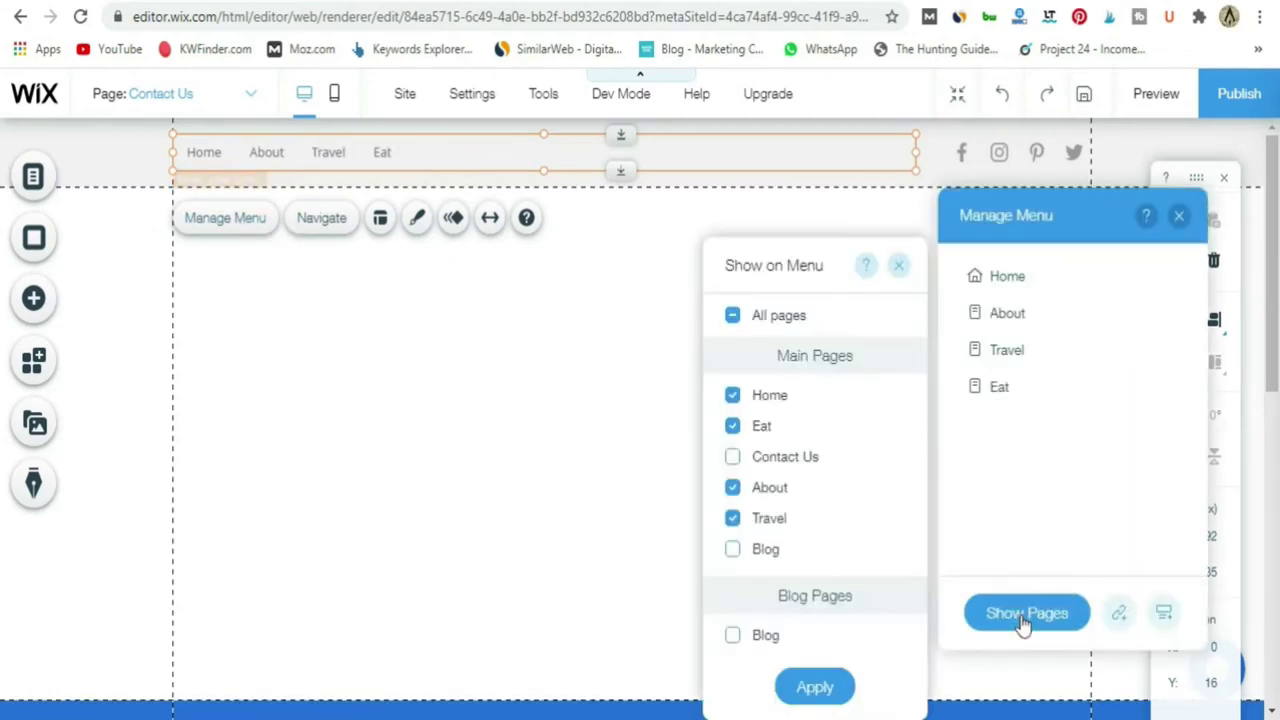
left_click(815, 688)
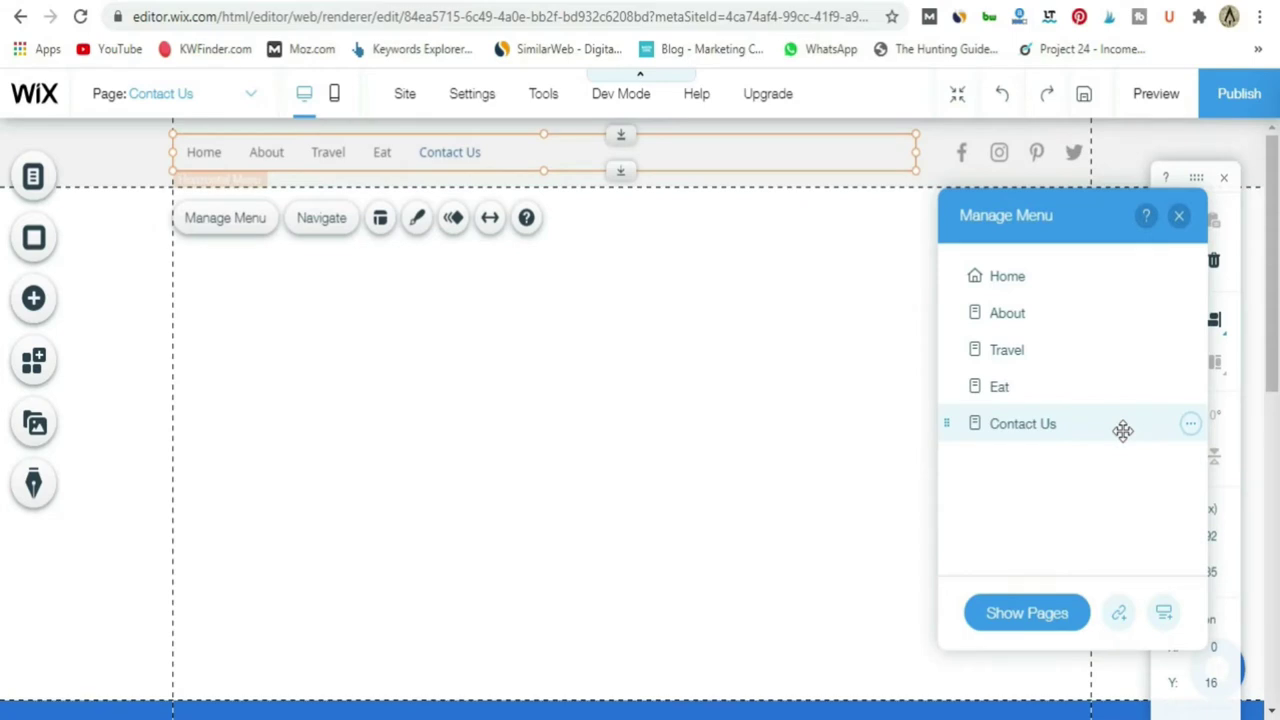
Move Contact Us above Eat in the header menu, return it to the end, and finish managing the menu.
left_click_drag(1122, 424, 1120, 370)
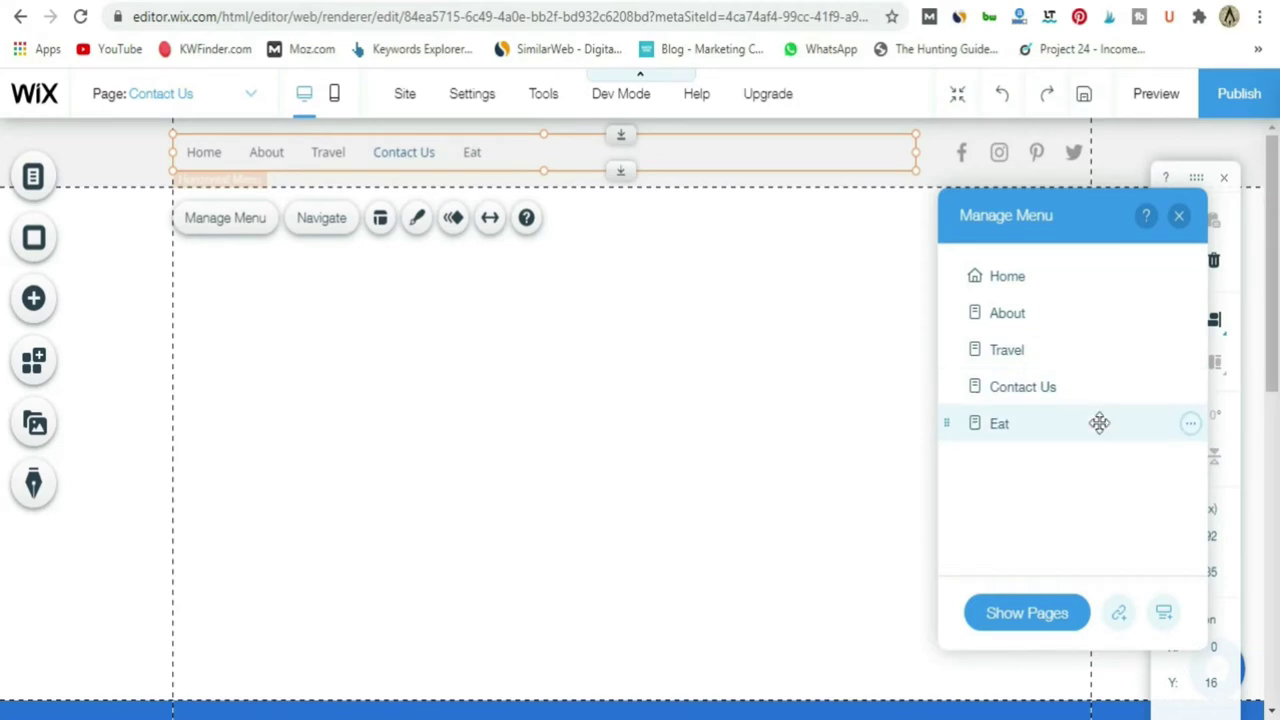
left_click_drag(1092, 402, 1103, 442)
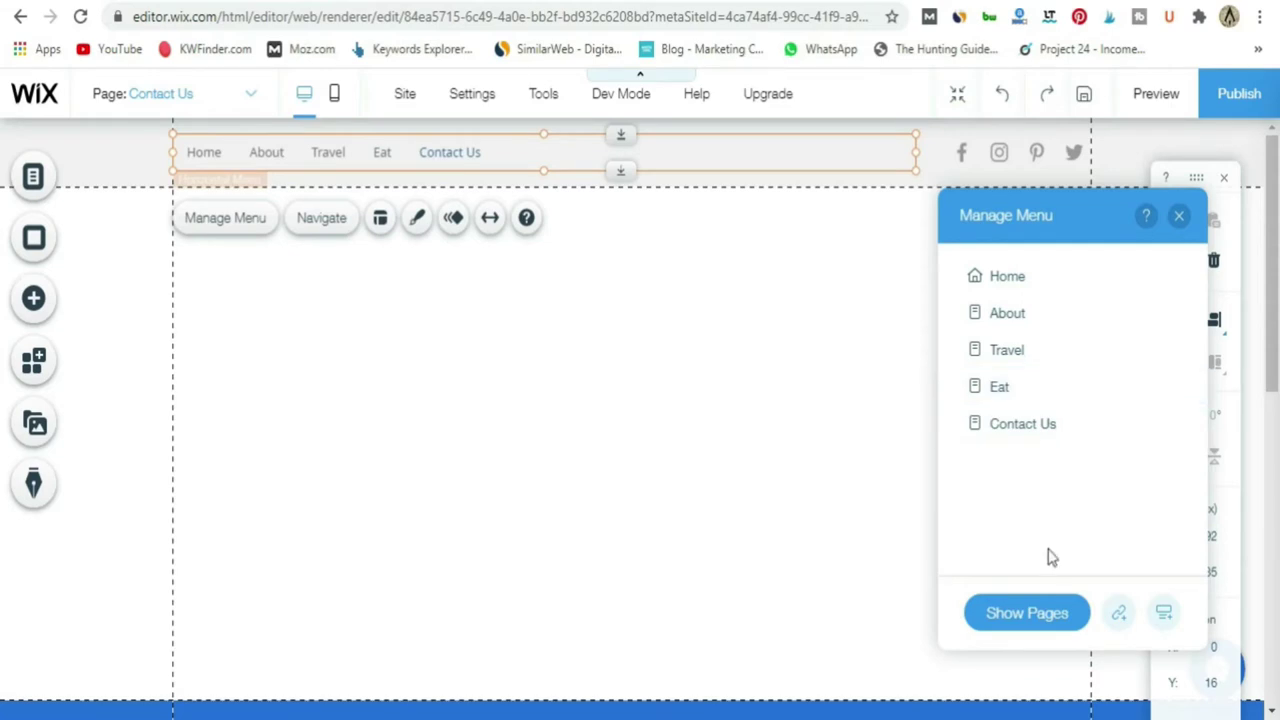
left_click(1041, 618)
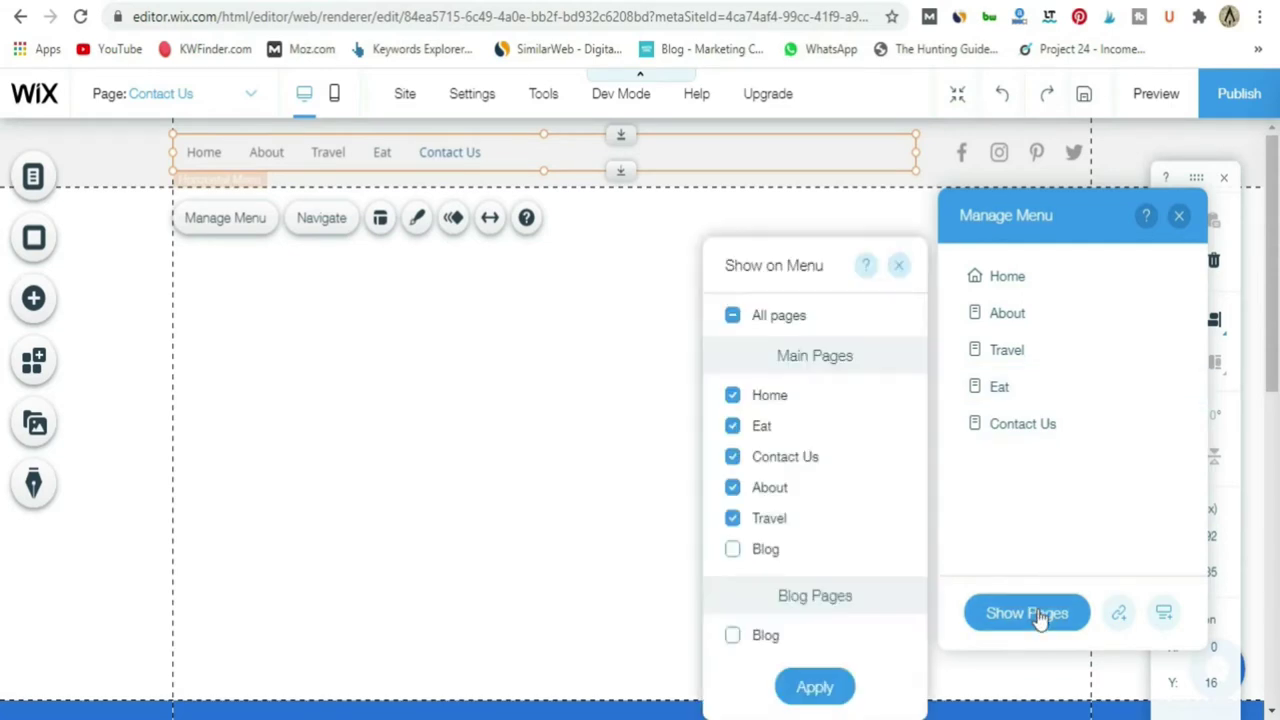
left_click(812, 688)
left_click(1184, 228)
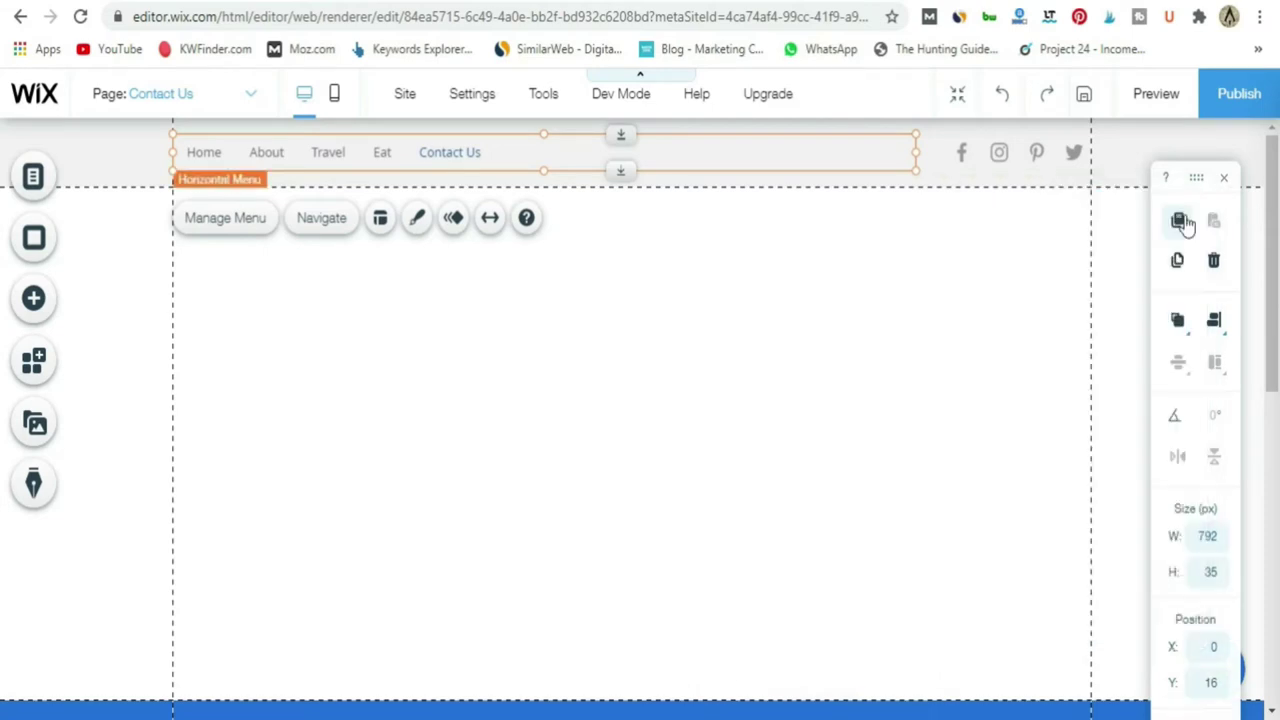
left_click(462, 312)
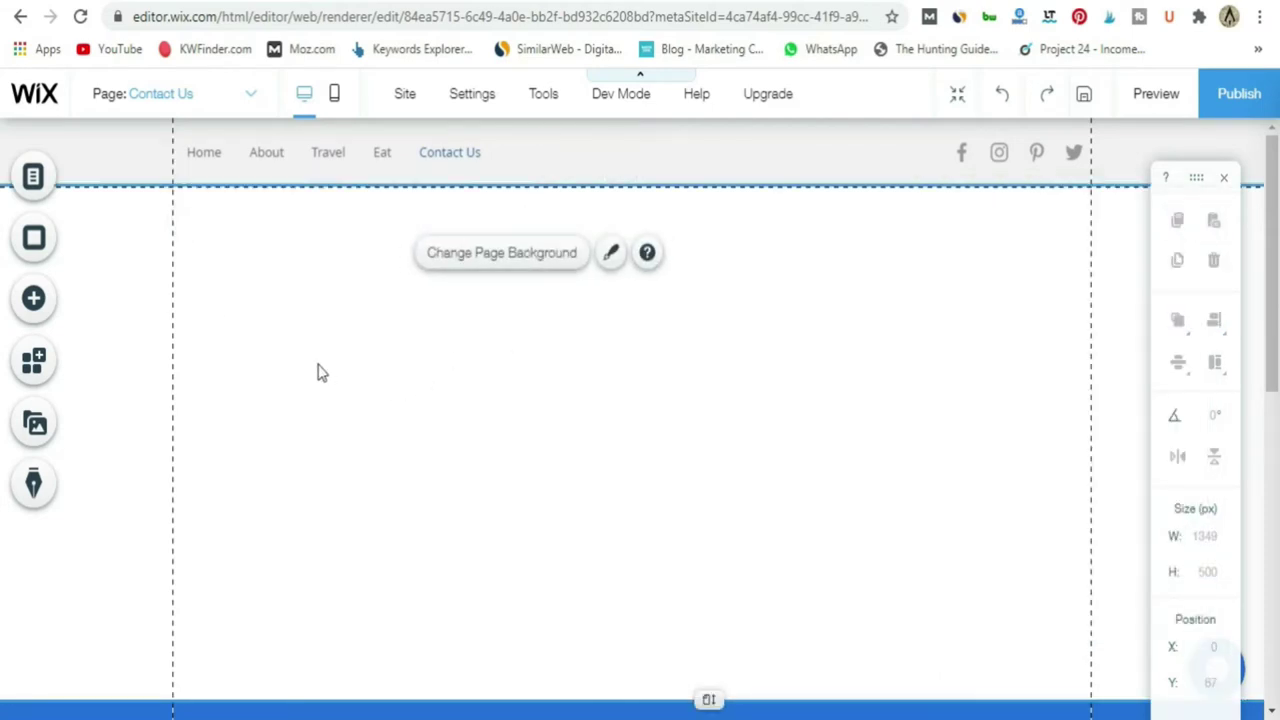
Switch the editor to the Home page and look over the available page backgrounds.
left_click(245, 104)
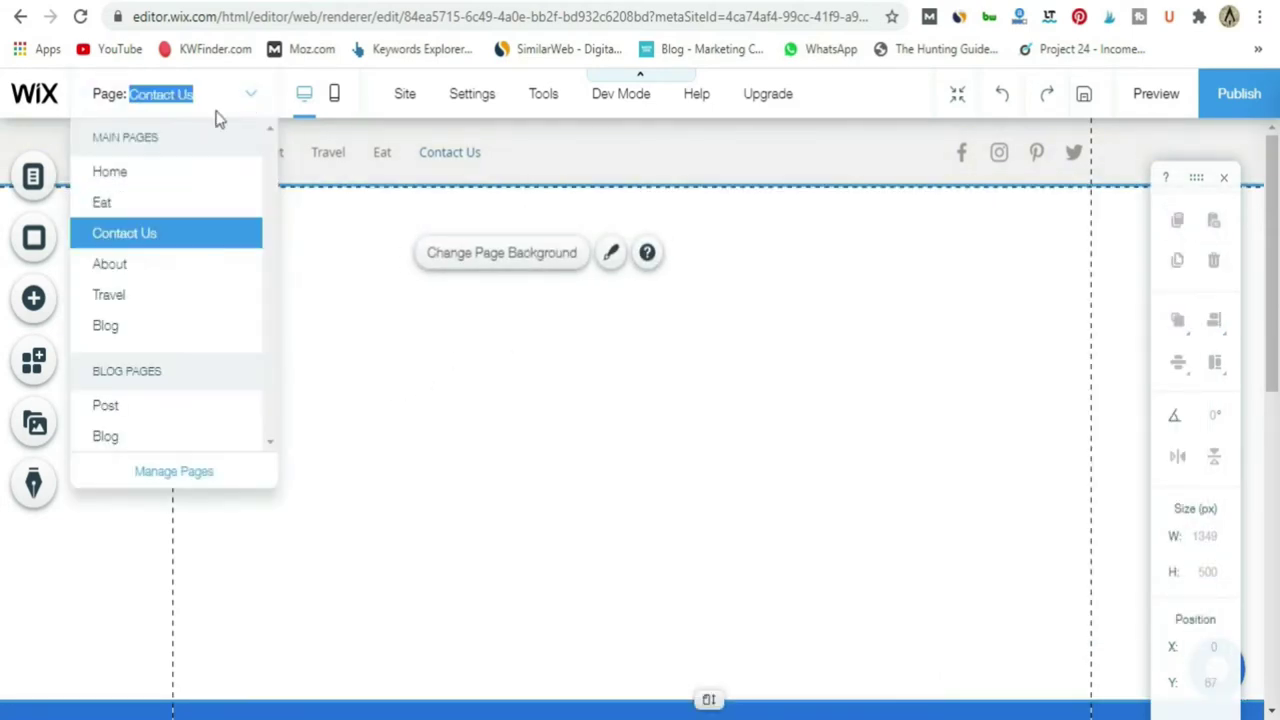
left_click(109, 174)
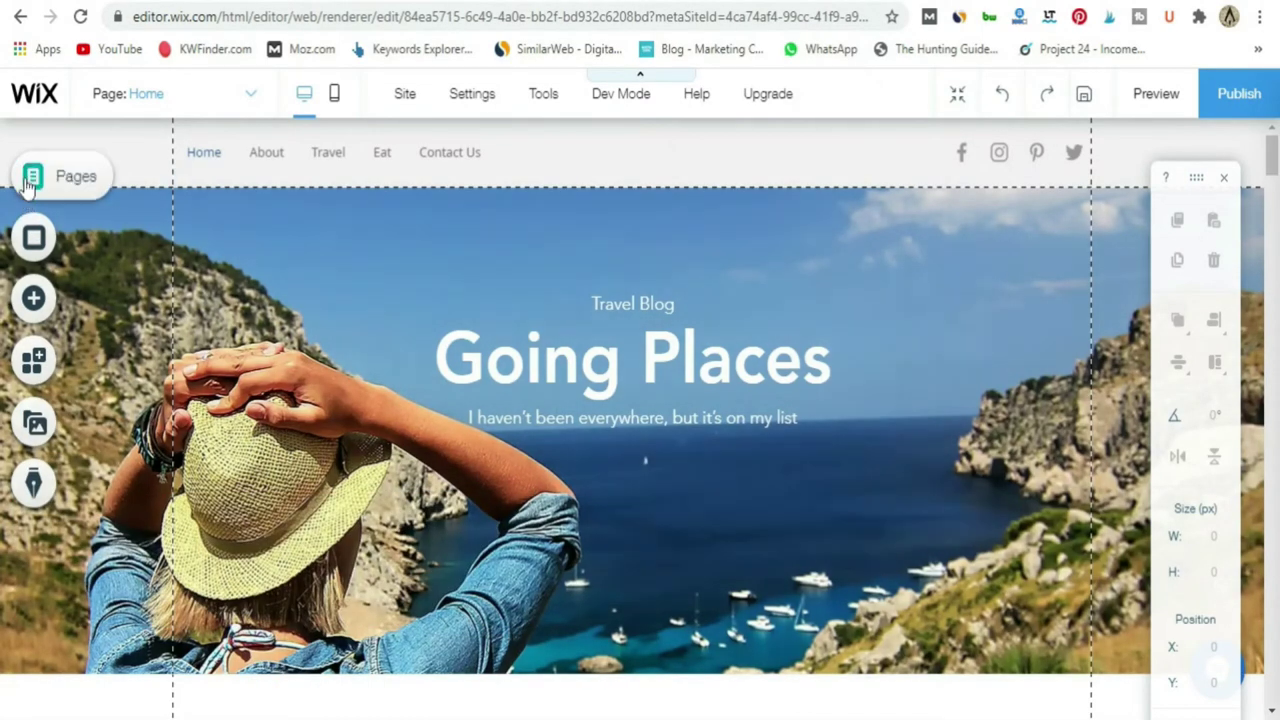
left_click(64, 240)
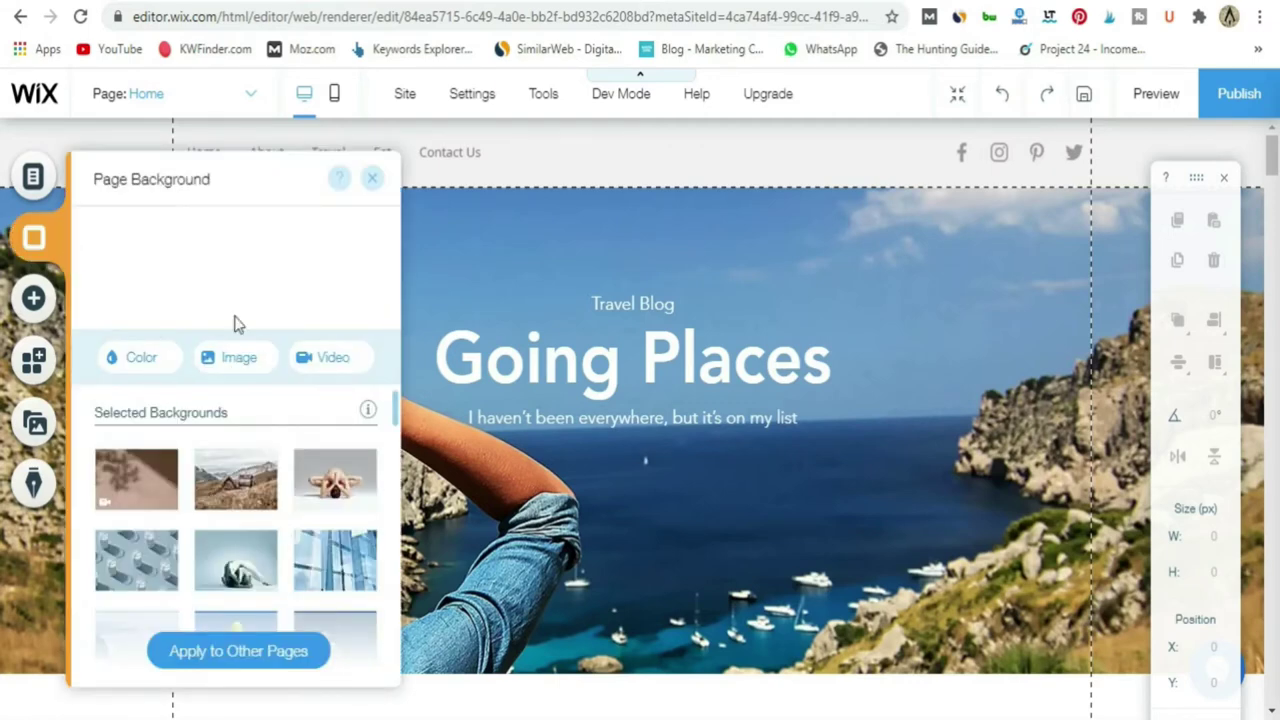
scroll(214, 442, "down", 10)
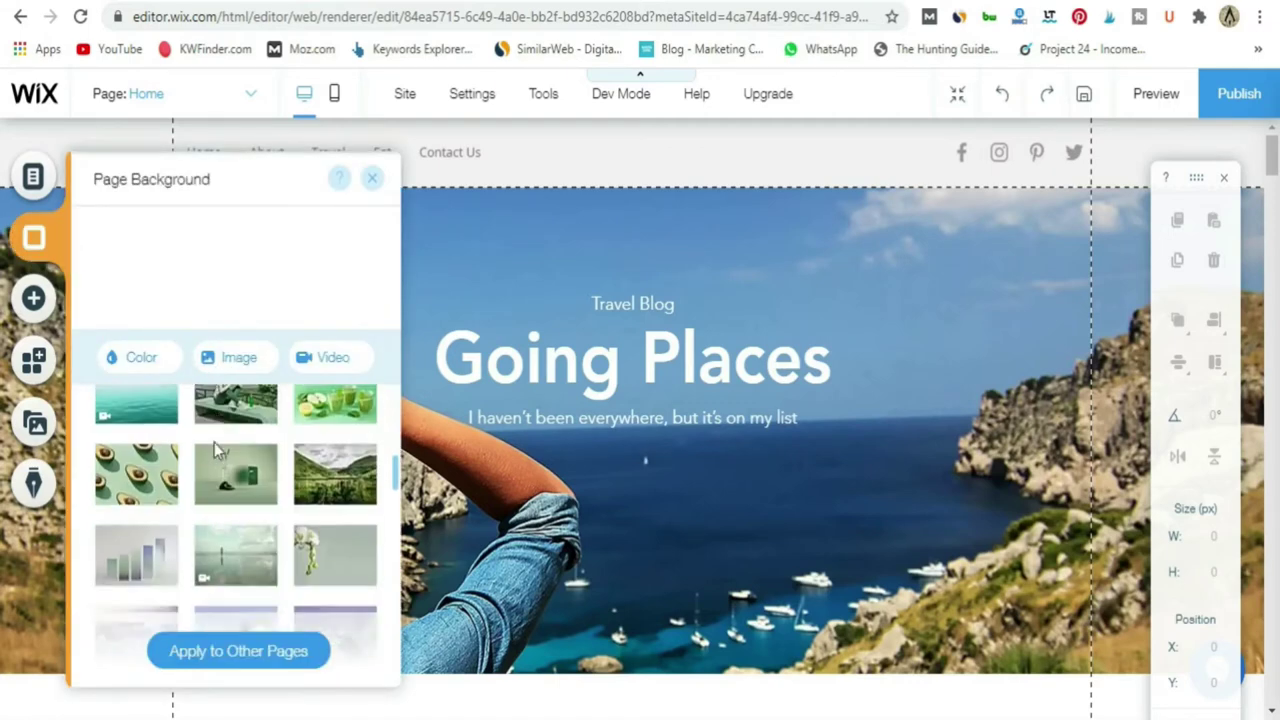
scroll(218, 465, "up", 10)
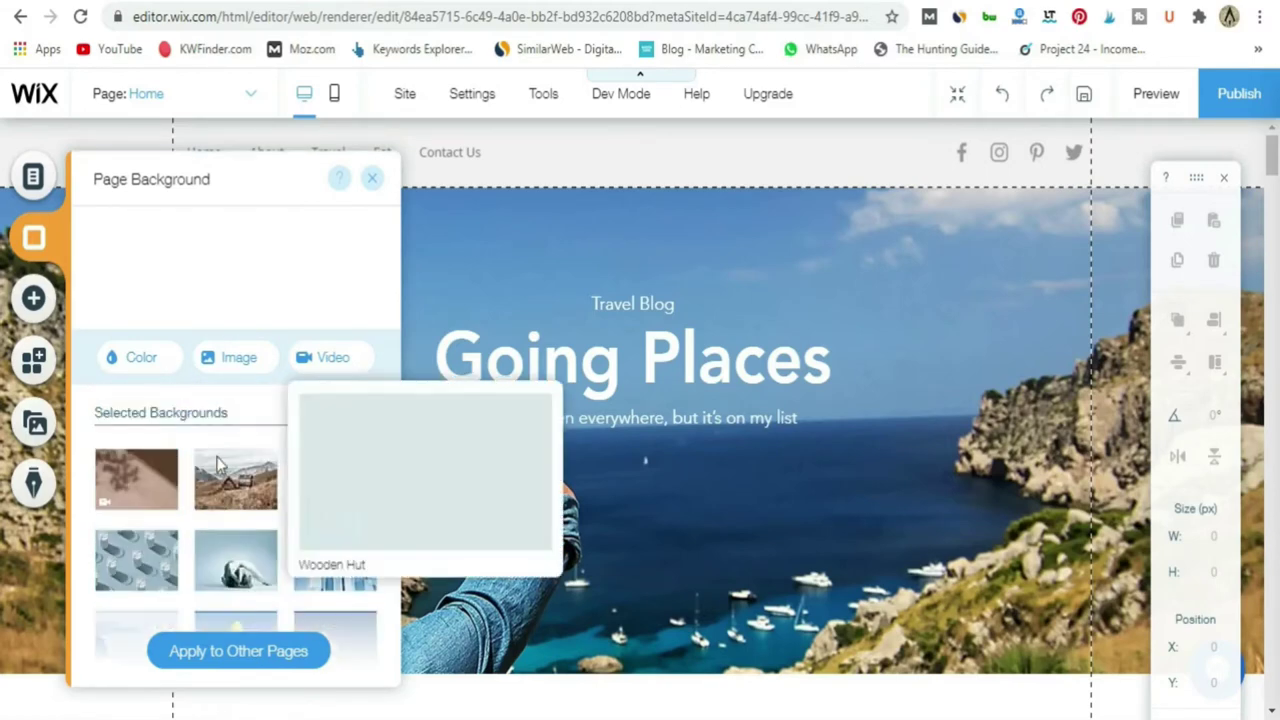
left_click(372, 178)
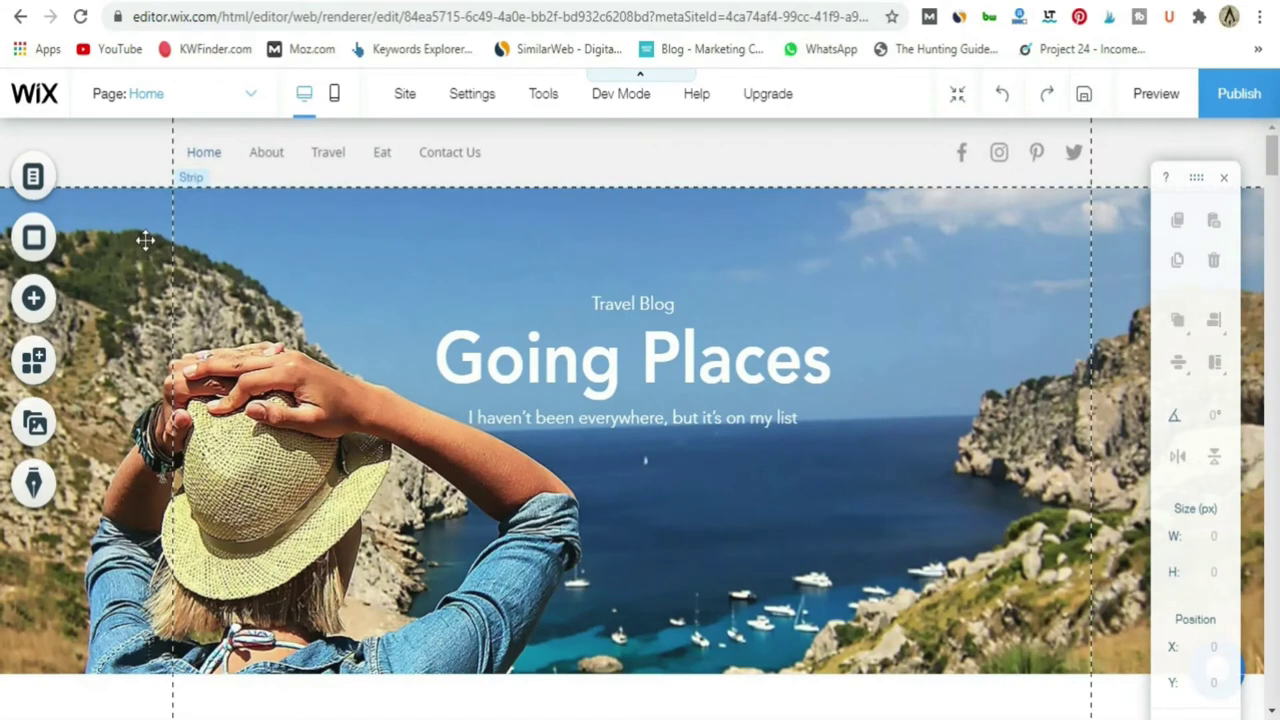
Review the element categories that can be added, such as Text, Image, Interactive and Gallery, and view the Wix App Market.
left_click(33, 298)
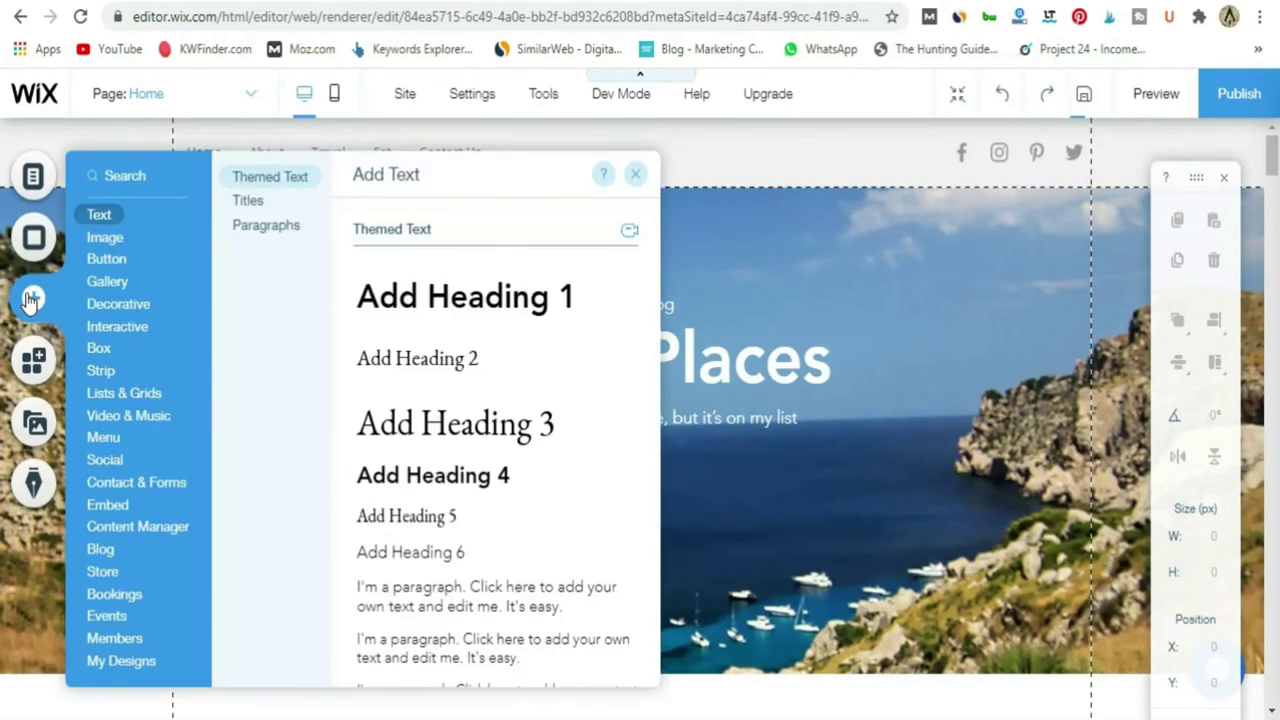
left_click(115, 237)
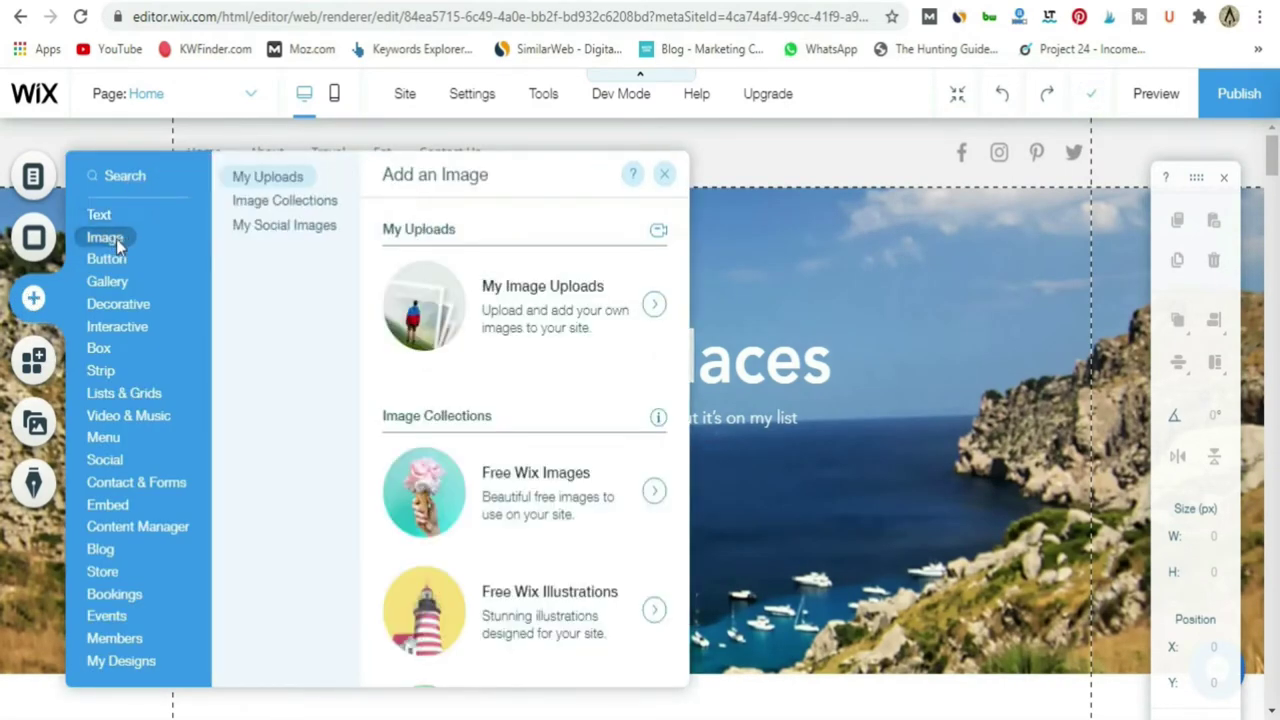
mouse_move(140, 637)
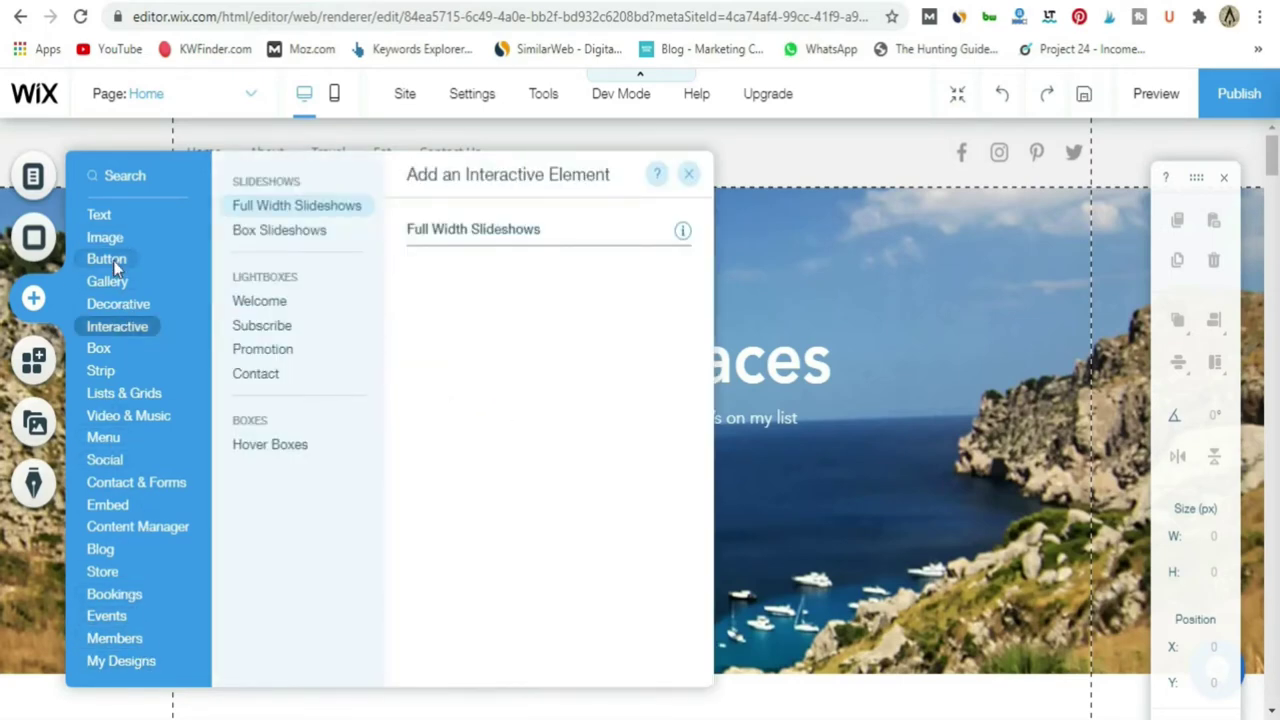
mouse_move(117, 285)
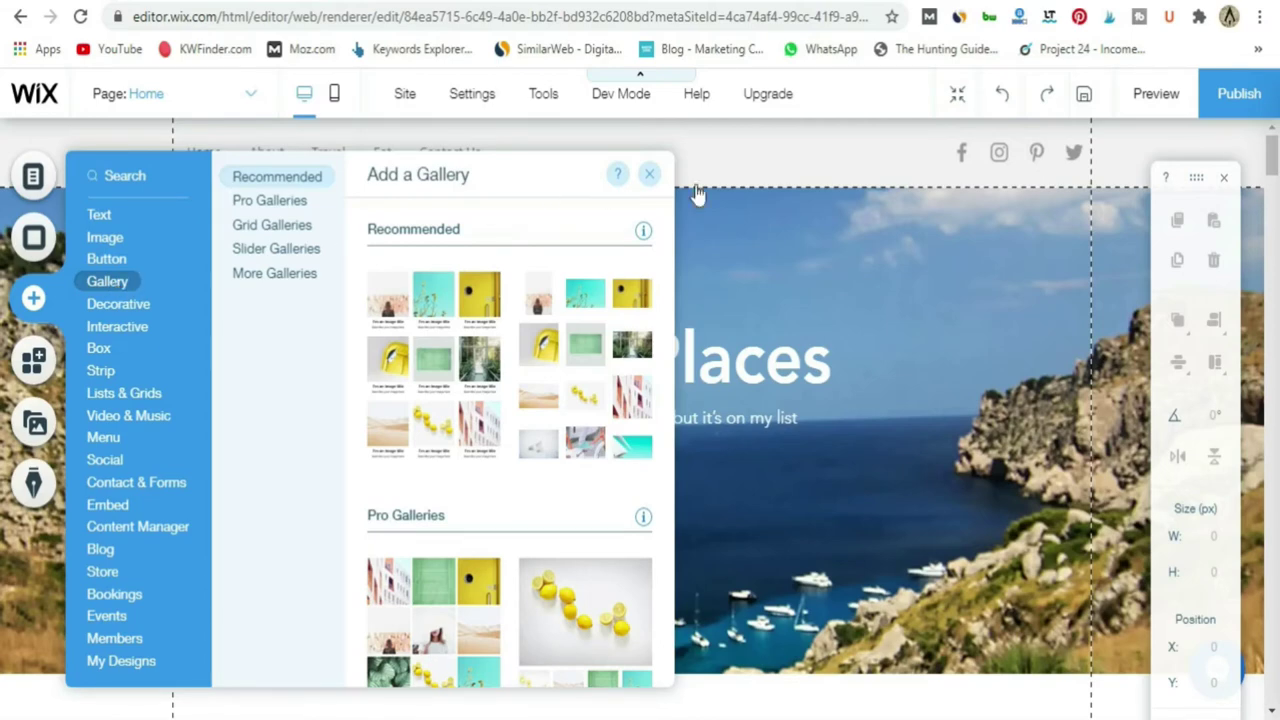
left_click(649, 176)
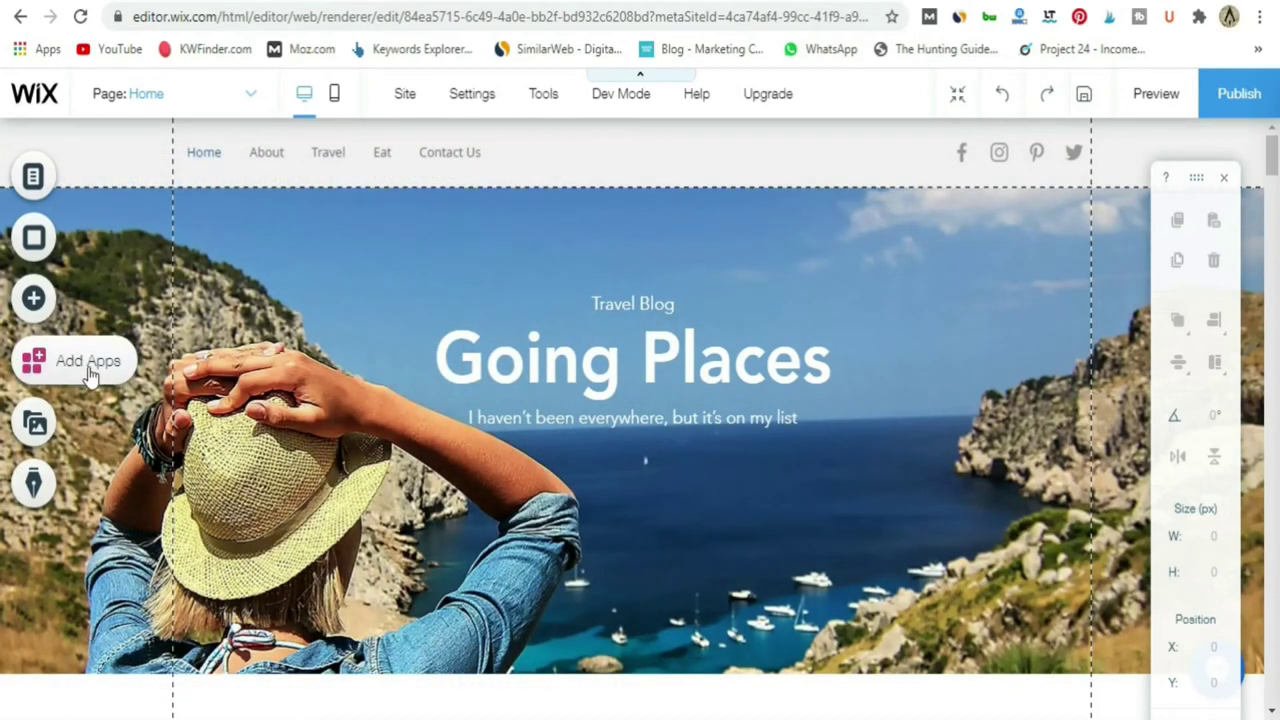
left_click(90, 374)
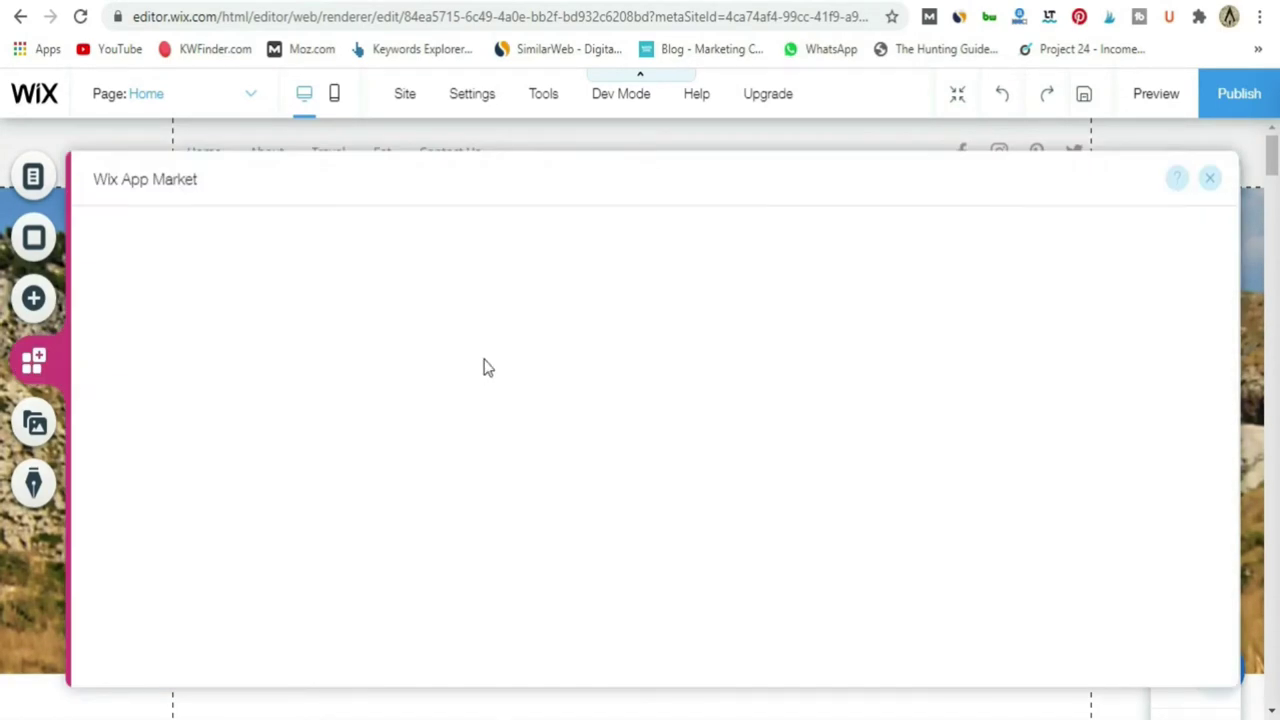
left_click(1210, 182)
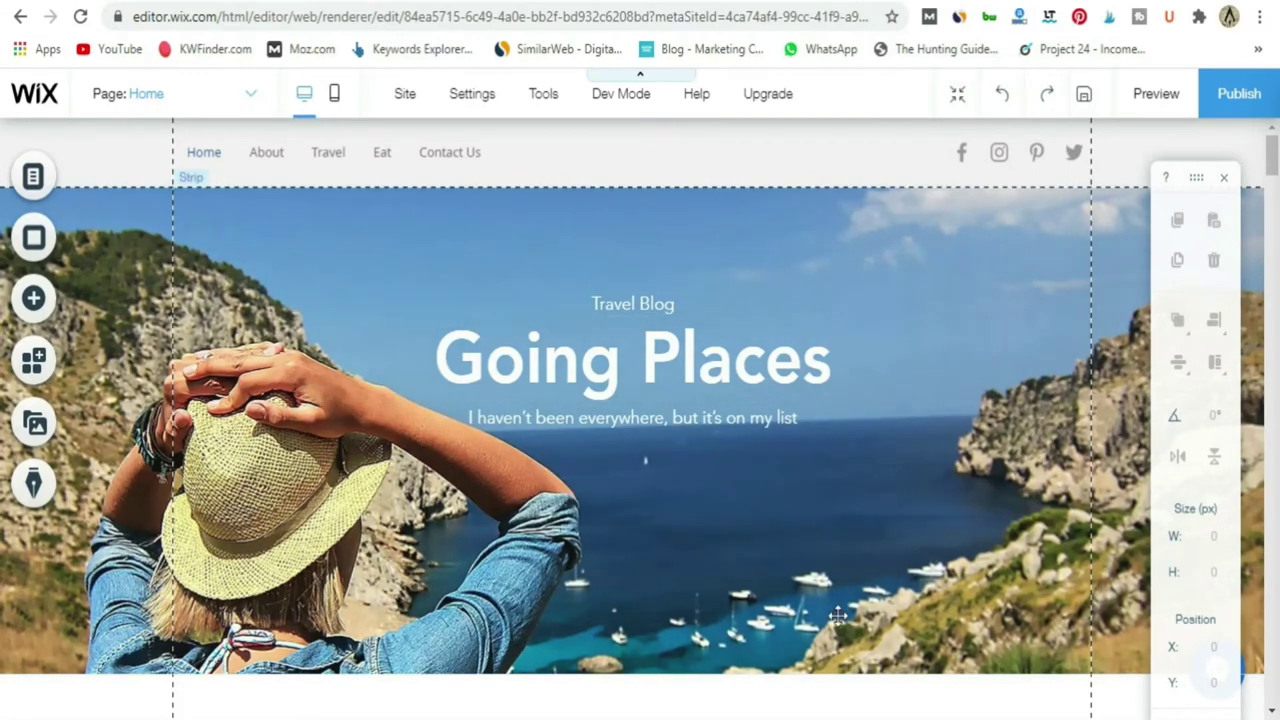
Open the image choices for the home page's top strip background and browse the Media from Wix and Shutterstock collections.
left_click(307, 235)
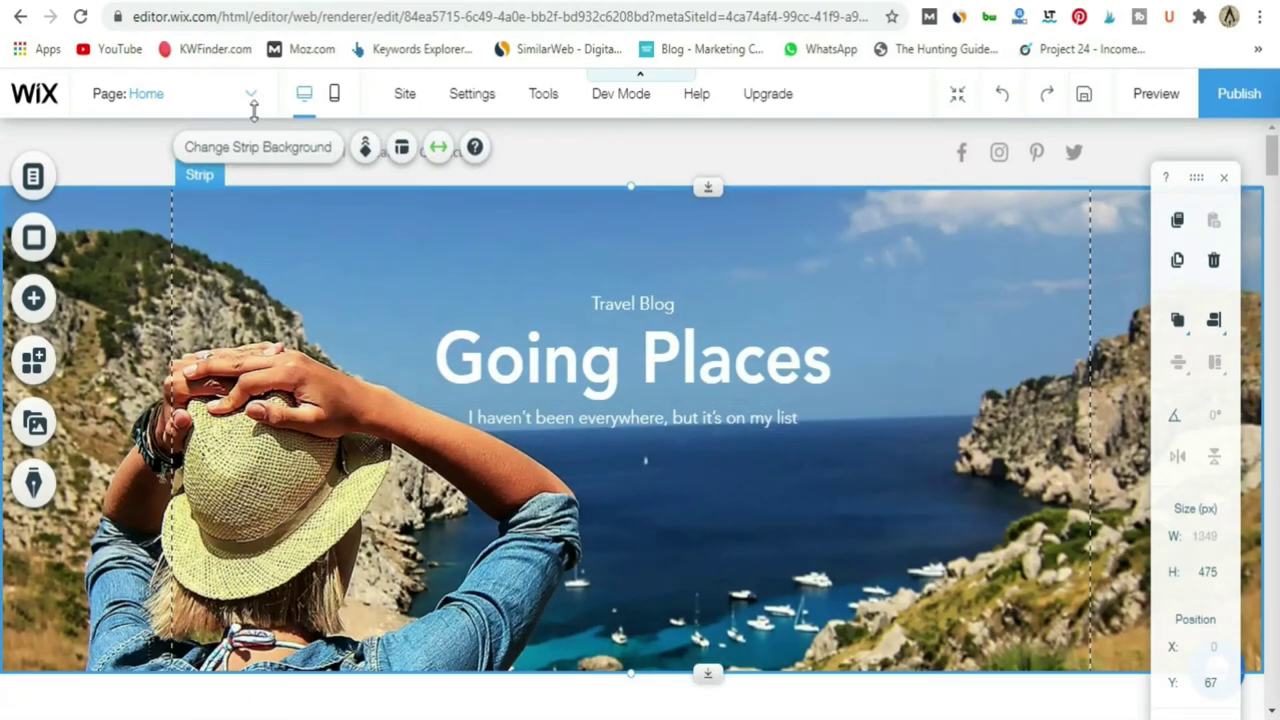
left_click(258, 148)
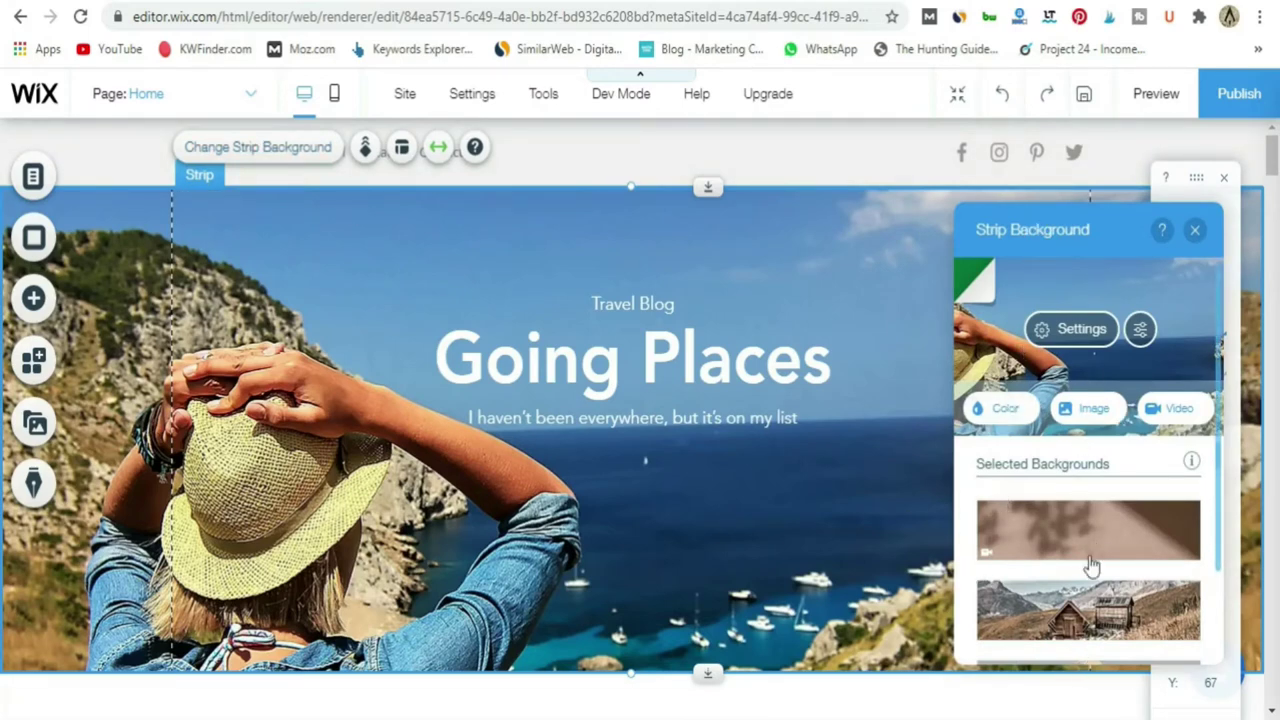
left_click(1089, 416)
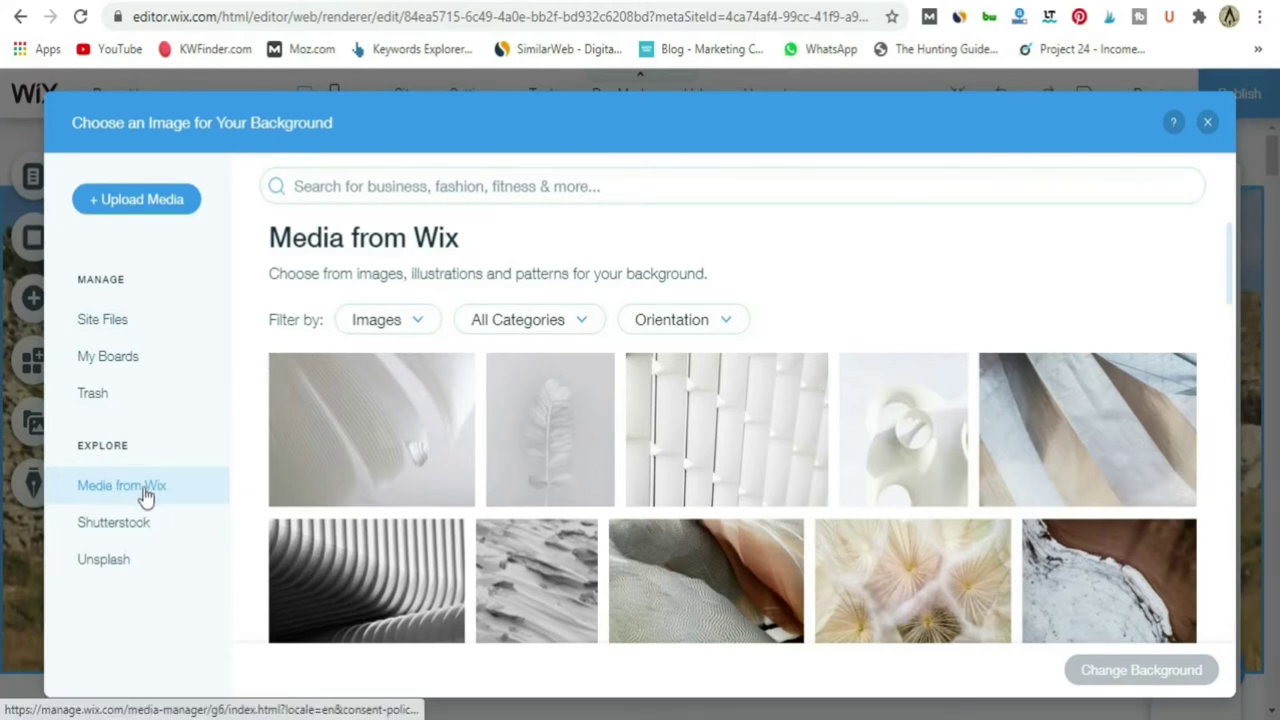
scroll(363, 485, "down", 3)
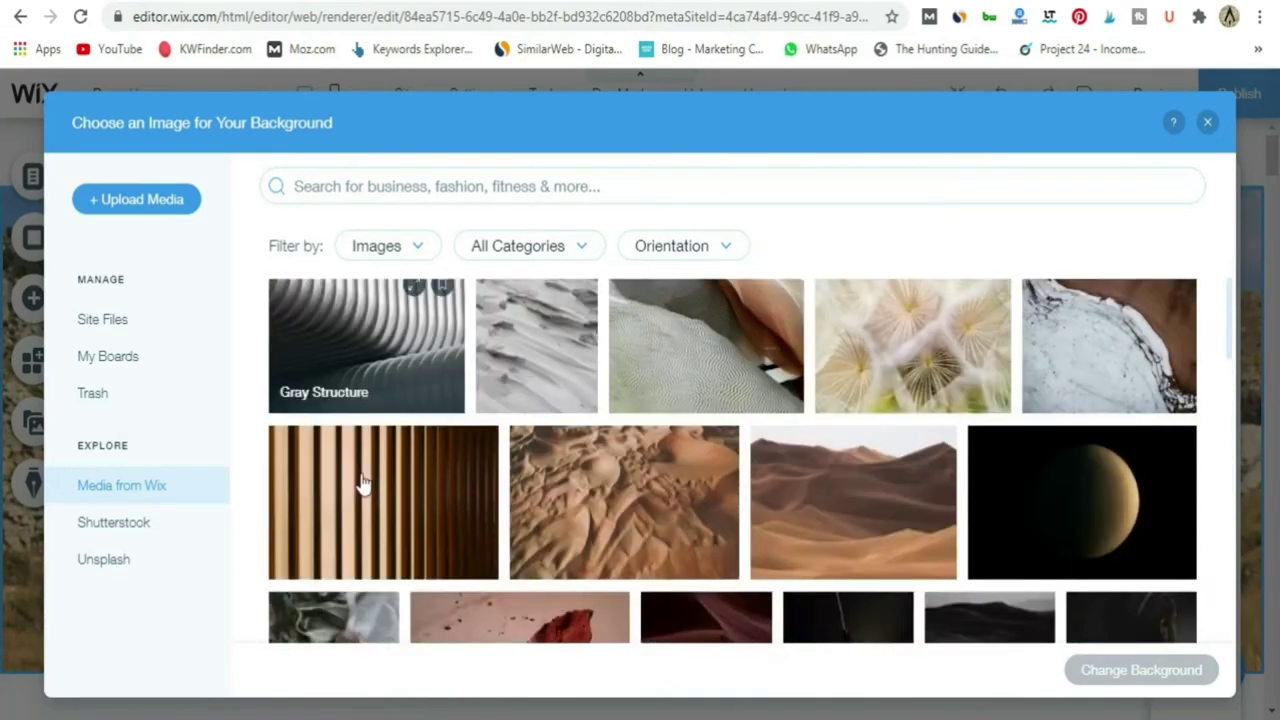
scroll(363, 485, "up", 3)
left_click(108, 522)
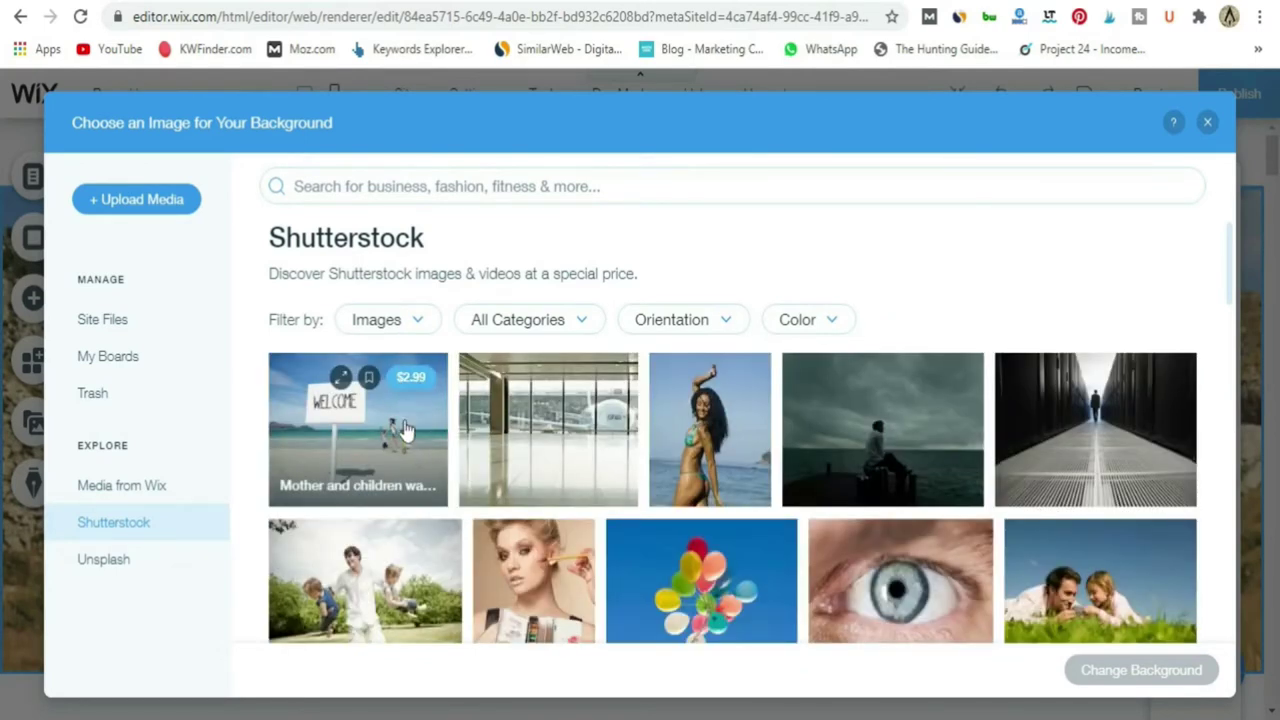
scroll(403, 449, "down", 1)
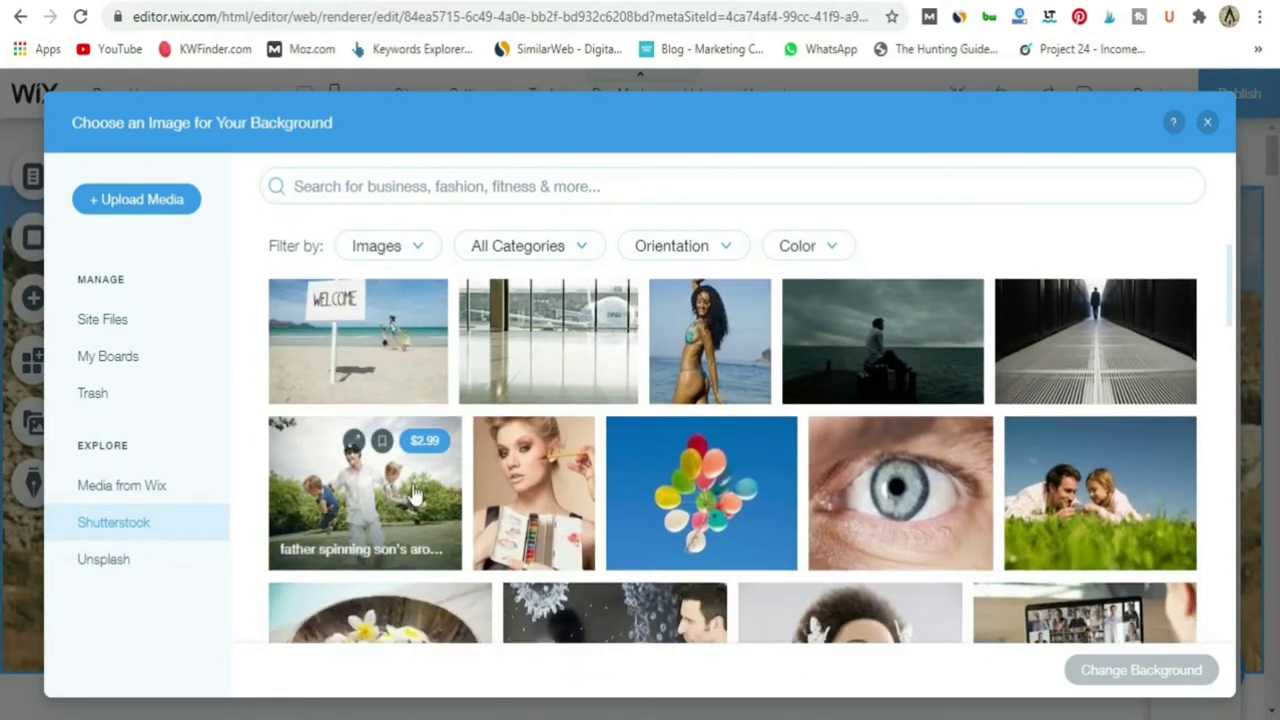
Search Unsplash for "hiking" and set the photo of silhouetted hikers on a ridge under a bright sun as the strip background.
left_click(119, 565)
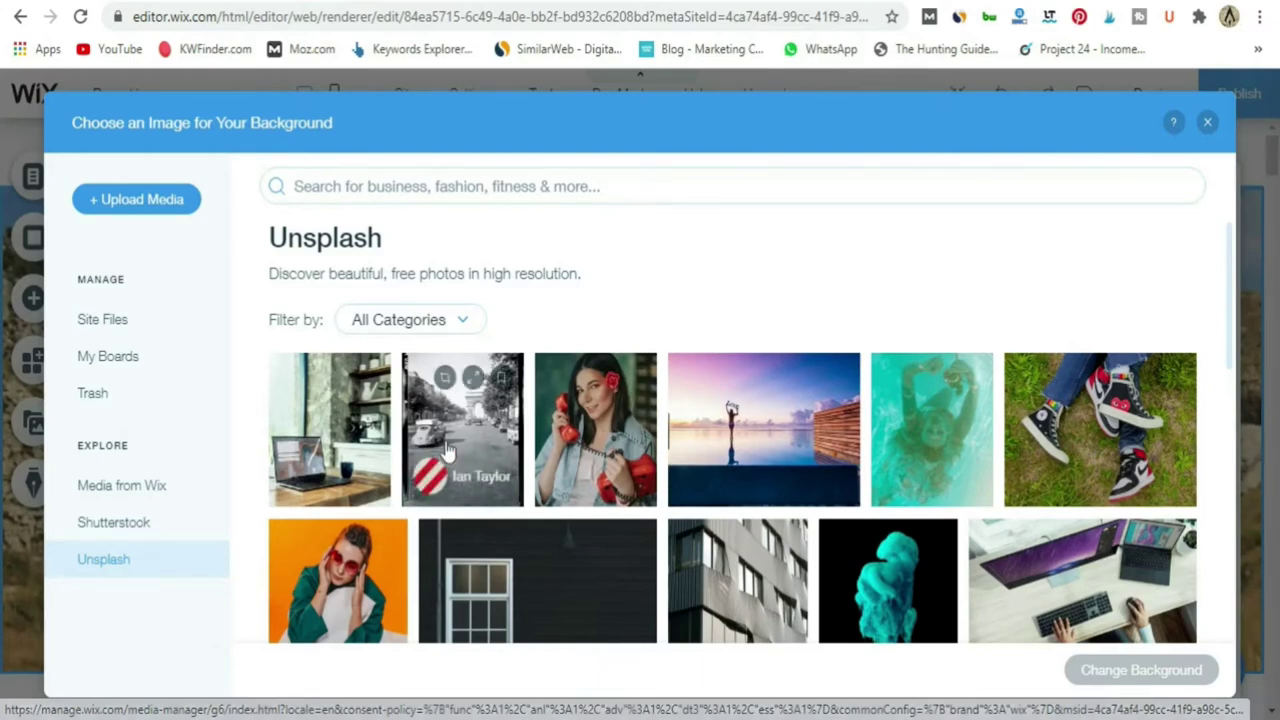
left_click(488, 190)
type("hiking")
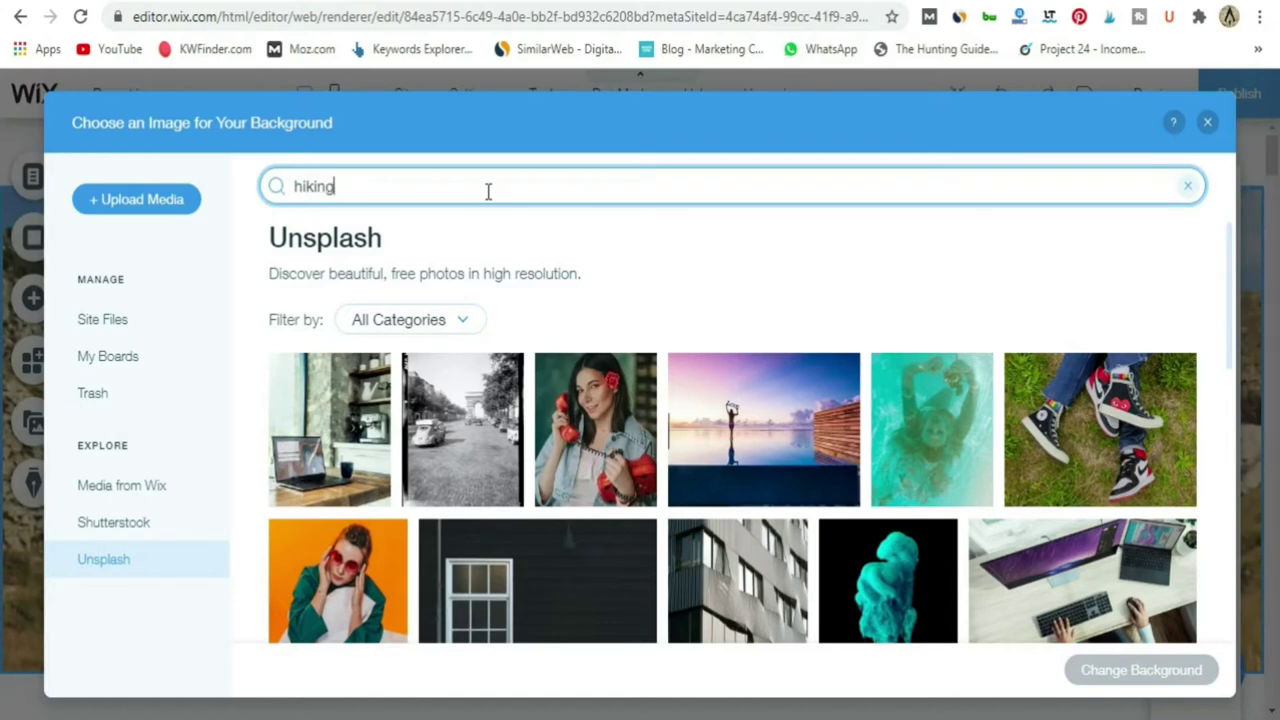
key("Return")
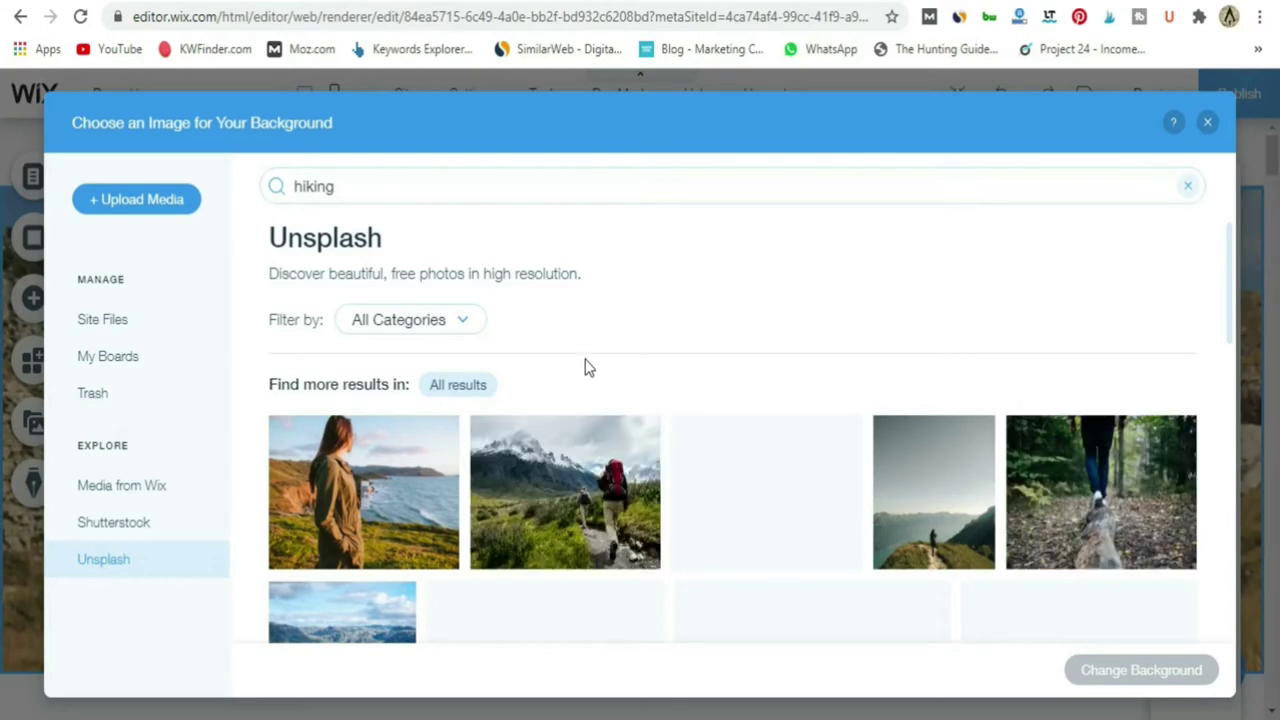
scroll(679, 384, "down", 1)
scroll(679, 384, "down", 5)
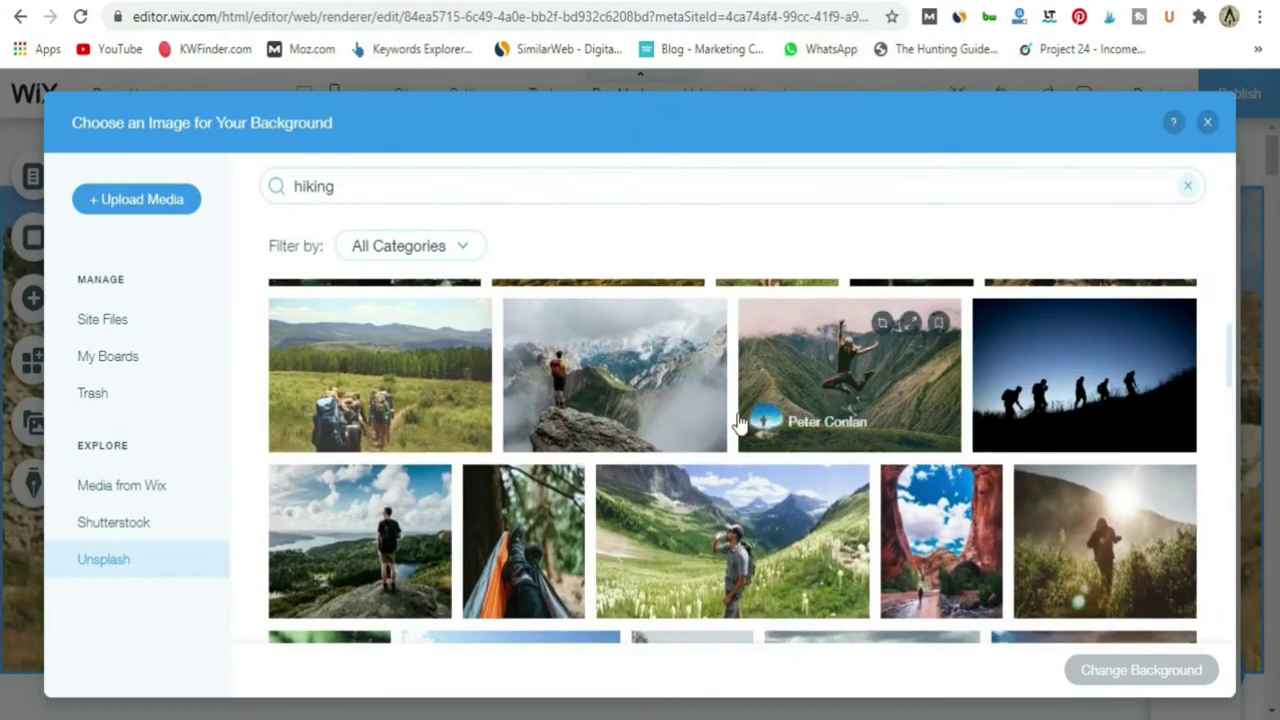
scroll(737, 423, "up", 6)
scroll(737, 423, "down", 3)
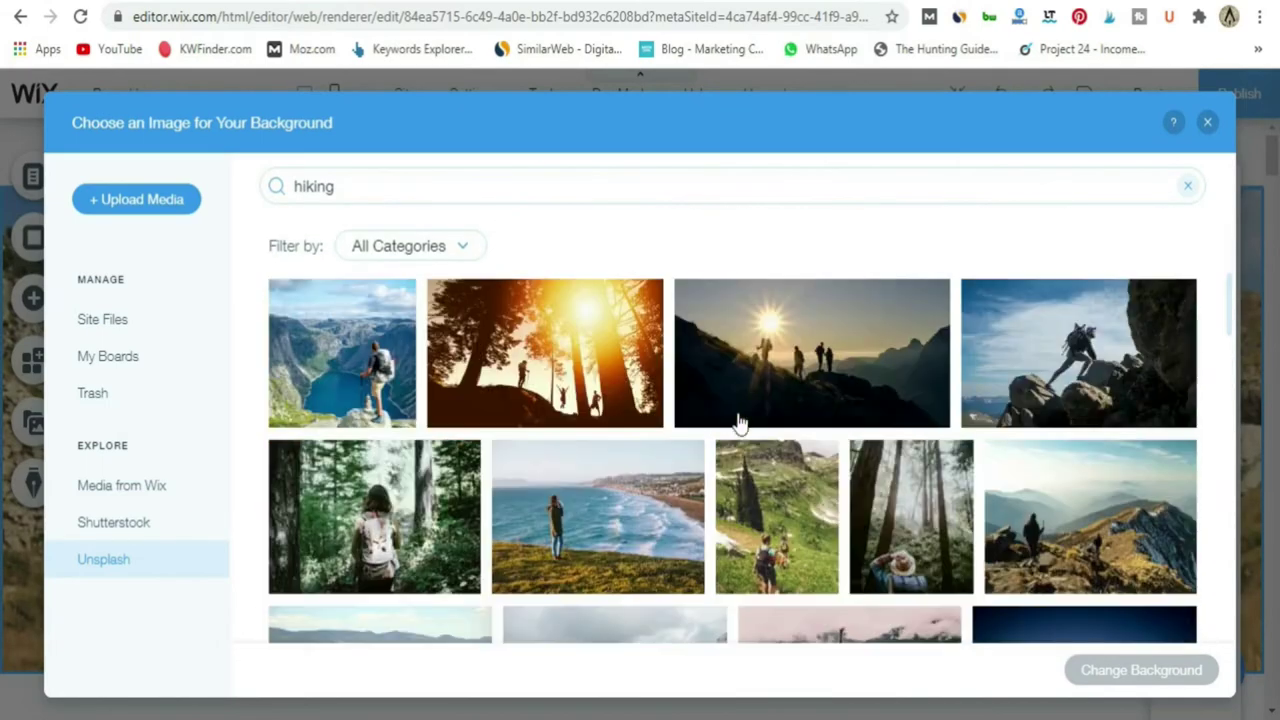
left_click(815, 365)
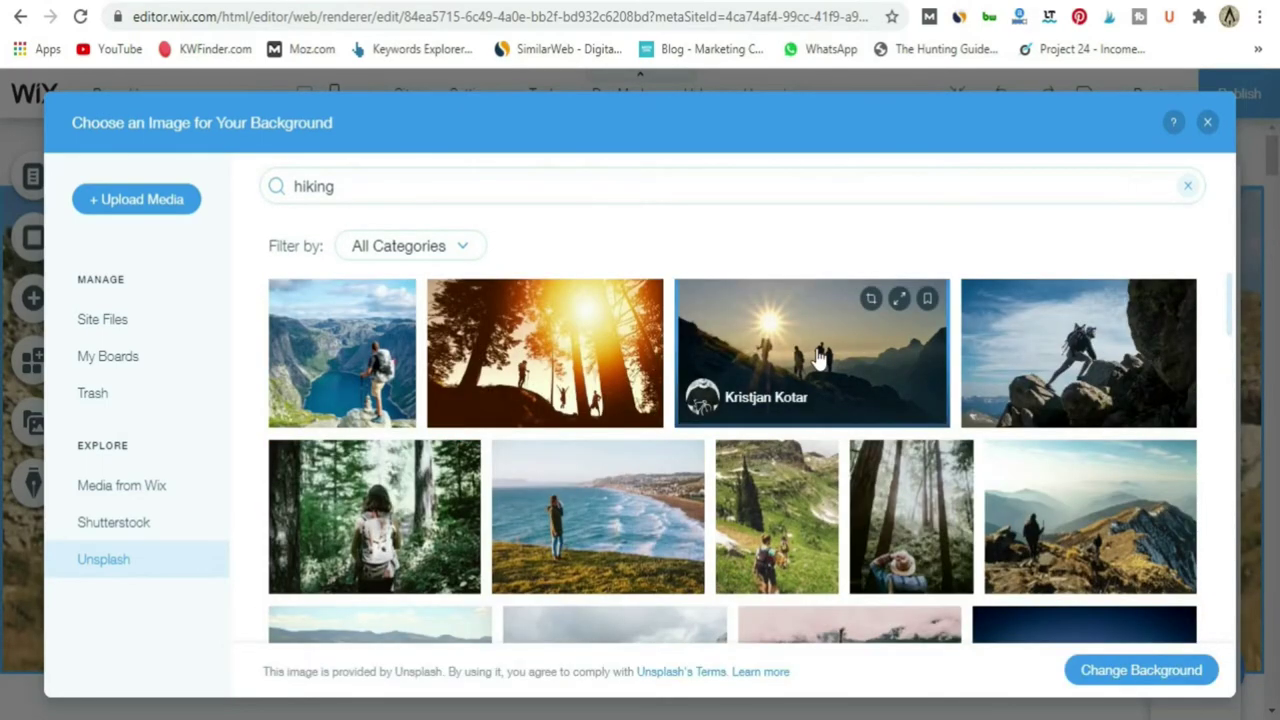
left_click(1137, 680)
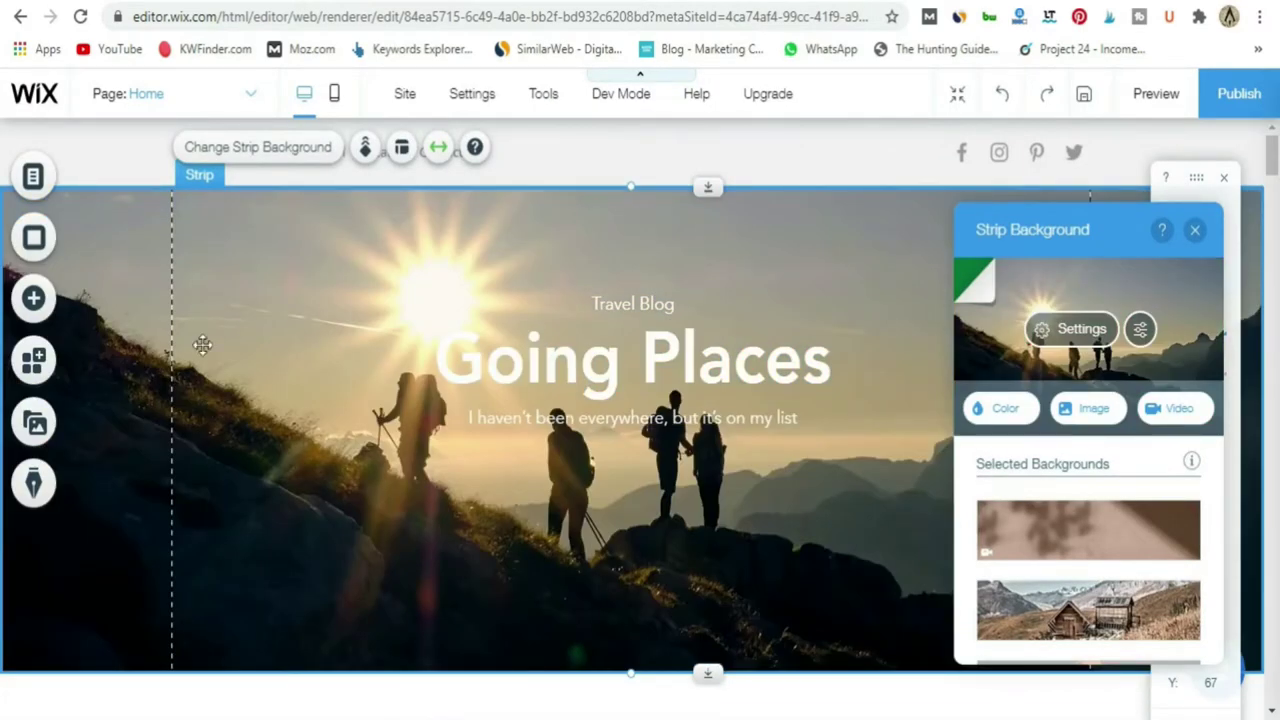
In the strip background's image settings, set the color behind the image to black (#000000).
scroll(458, 478, "down", 3)
scroll(458, 478, "up", 3)
left_click(1081, 330)
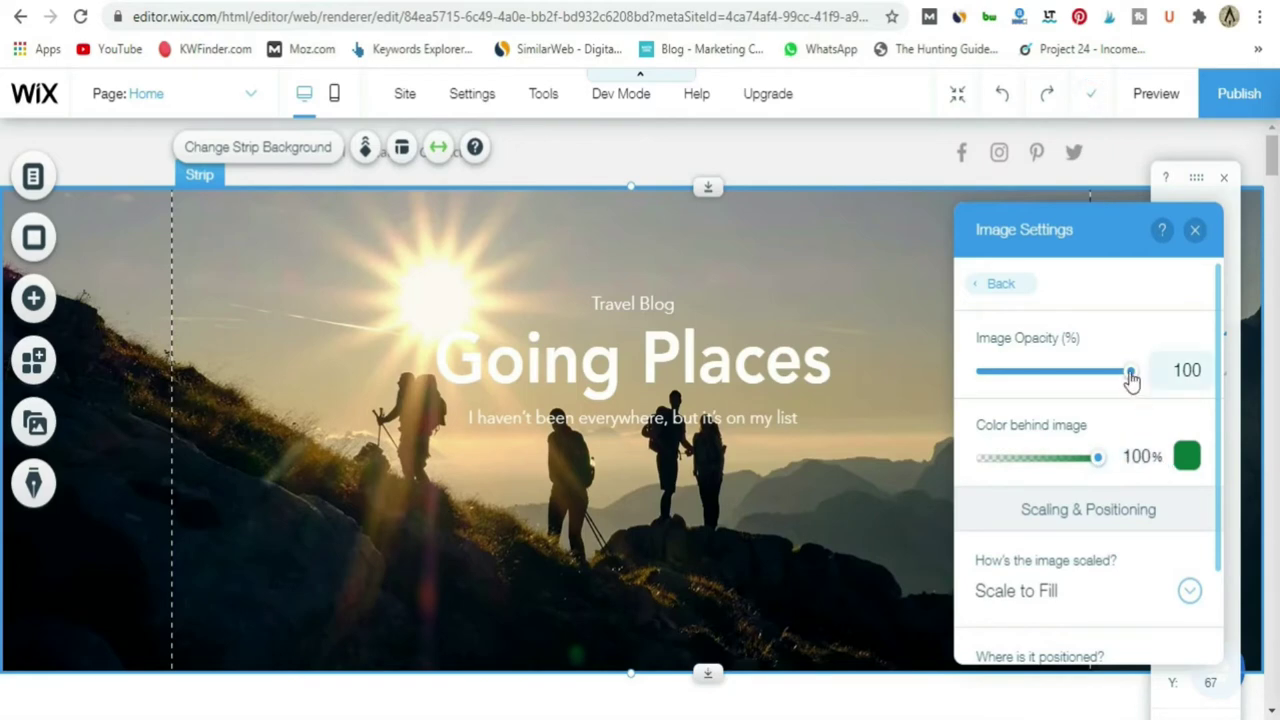
left_click_drag(1129, 377, 1163, 389)
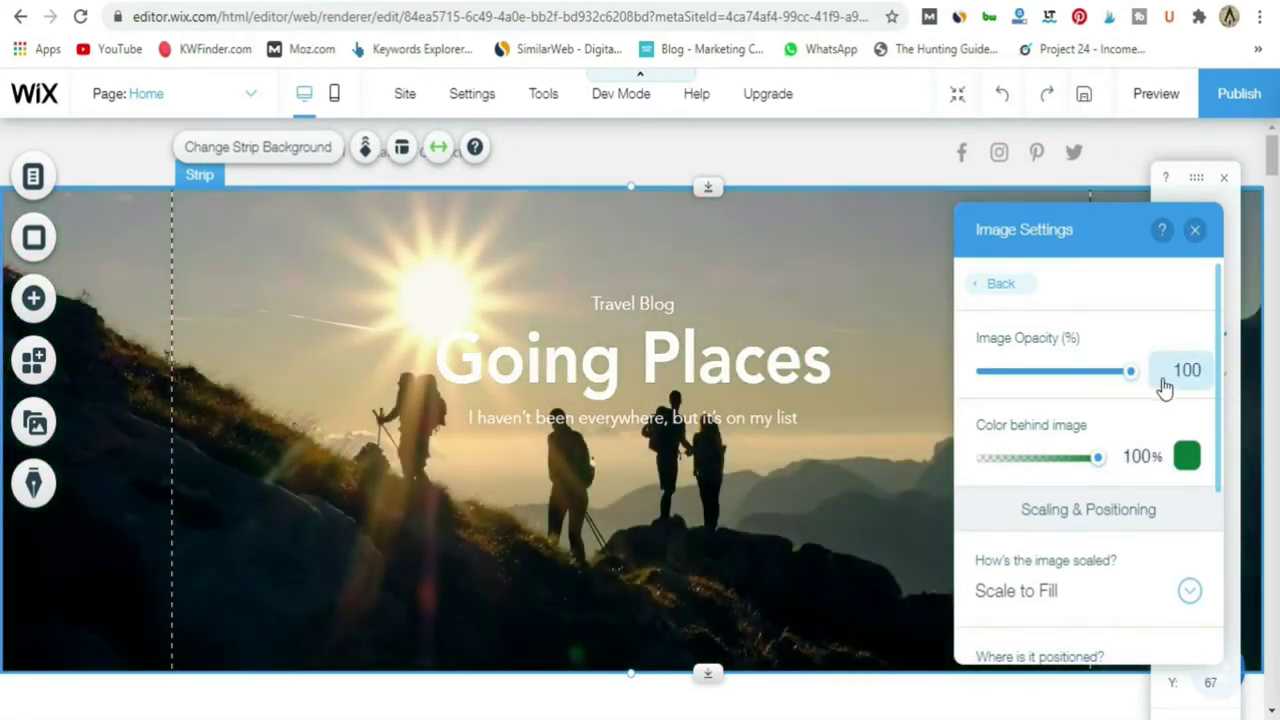
left_click(1192, 464)
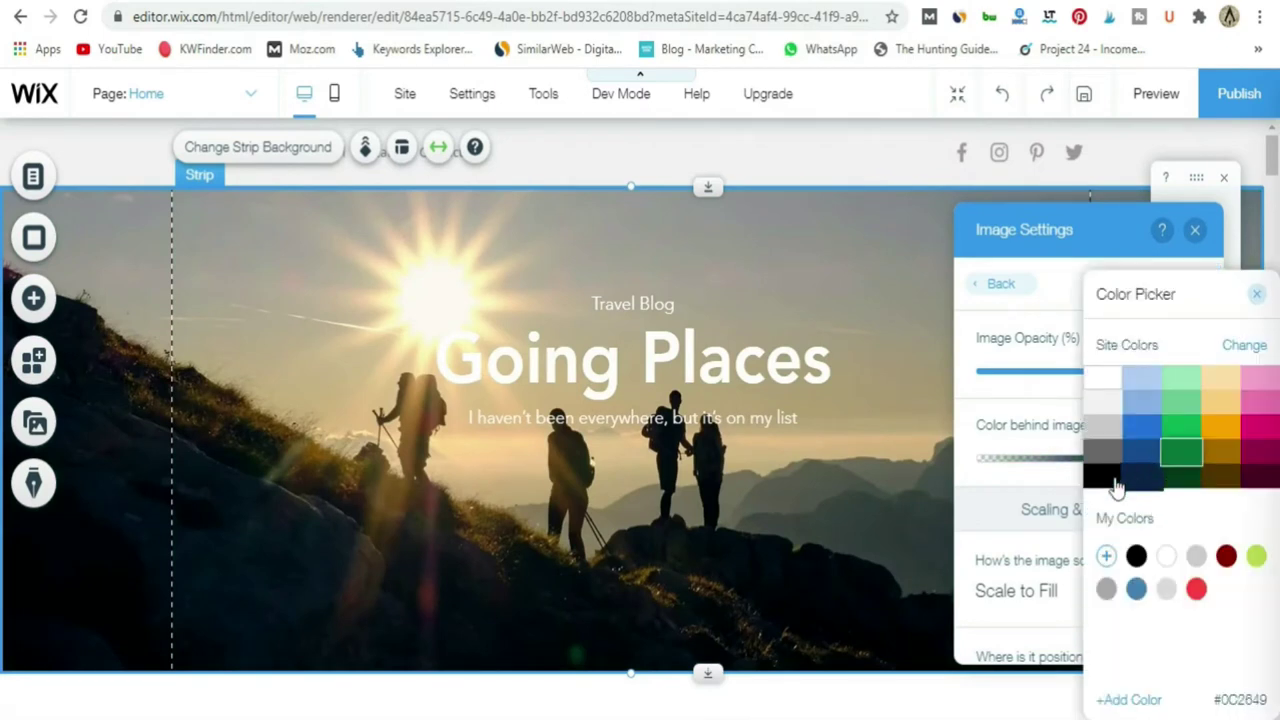
left_click(1114, 482)
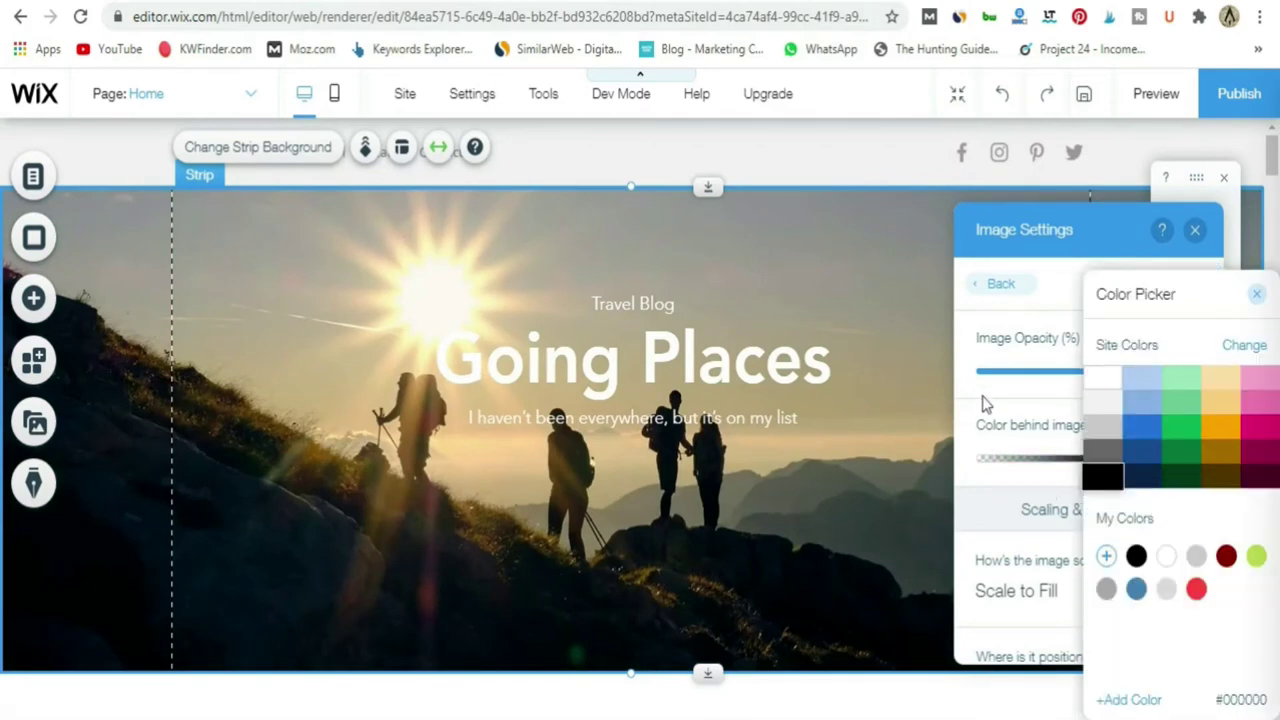
Lower the strip background image's opacity to 55% and close the image settings.
left_click(1103, 386)
left_click_drag(1131, 380, 1066, 385)
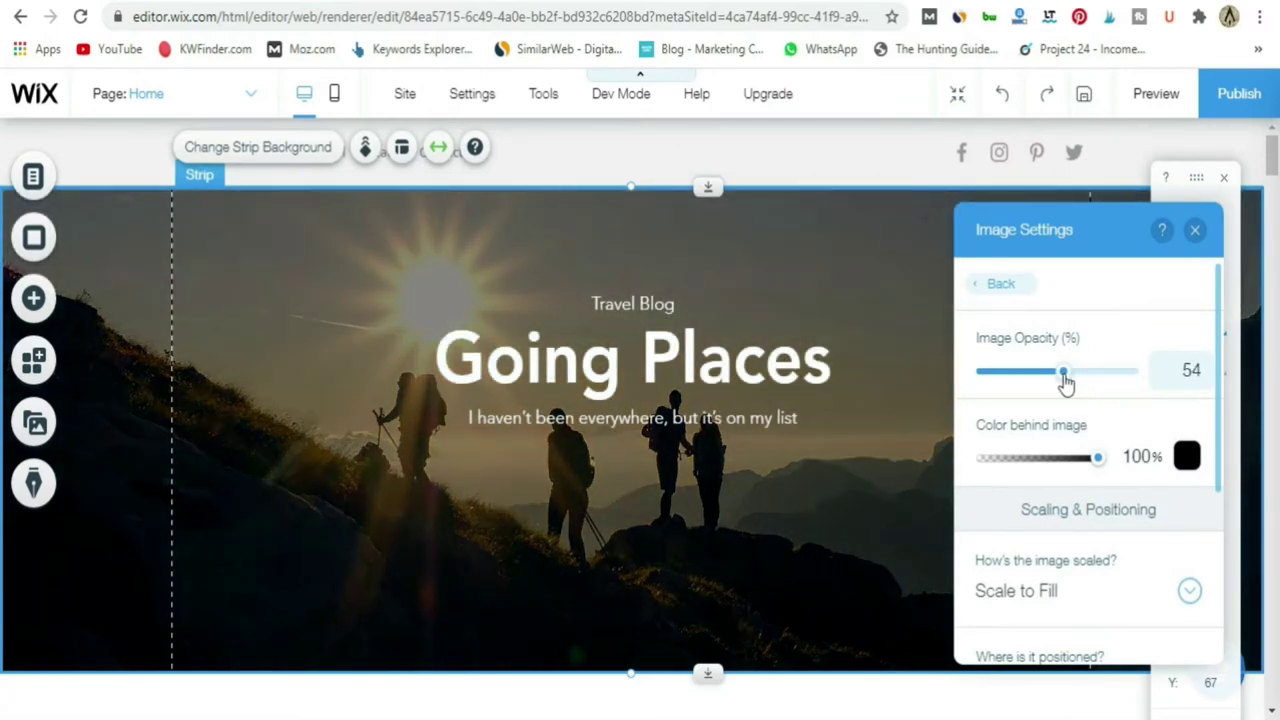
left_click_drag(1066, 385, 1060, 385)
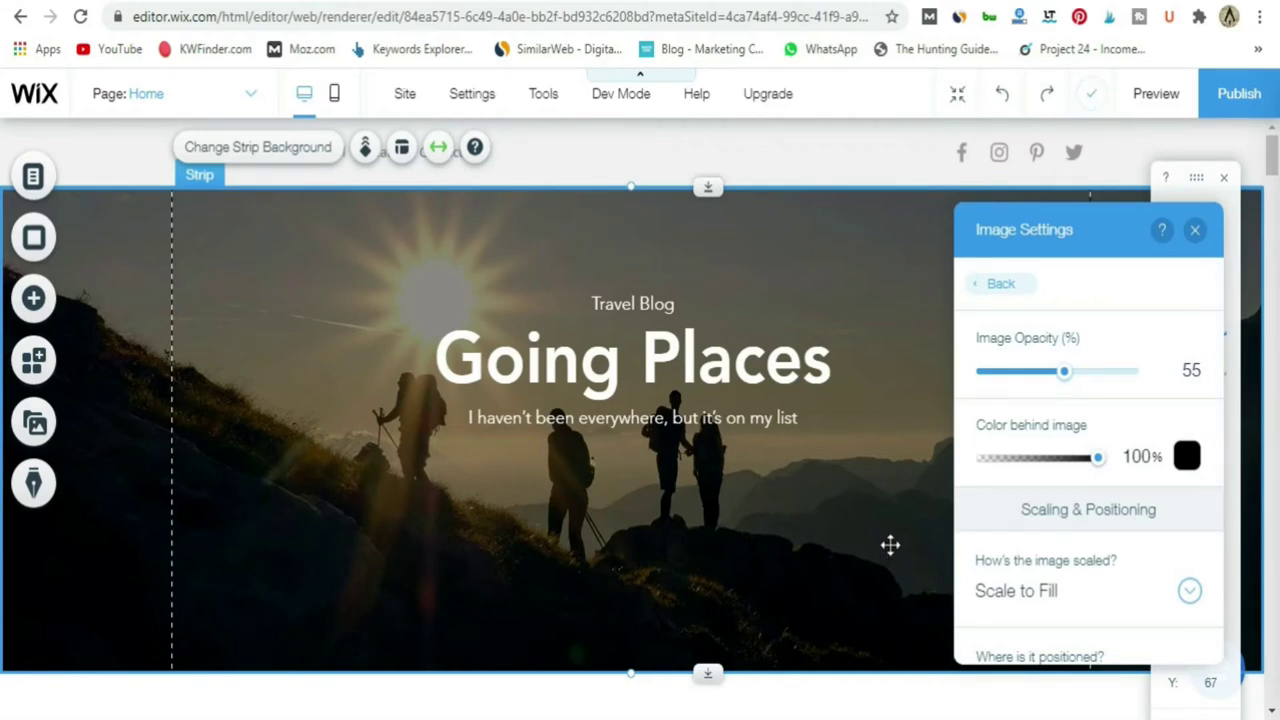
left_click(1195, 229)
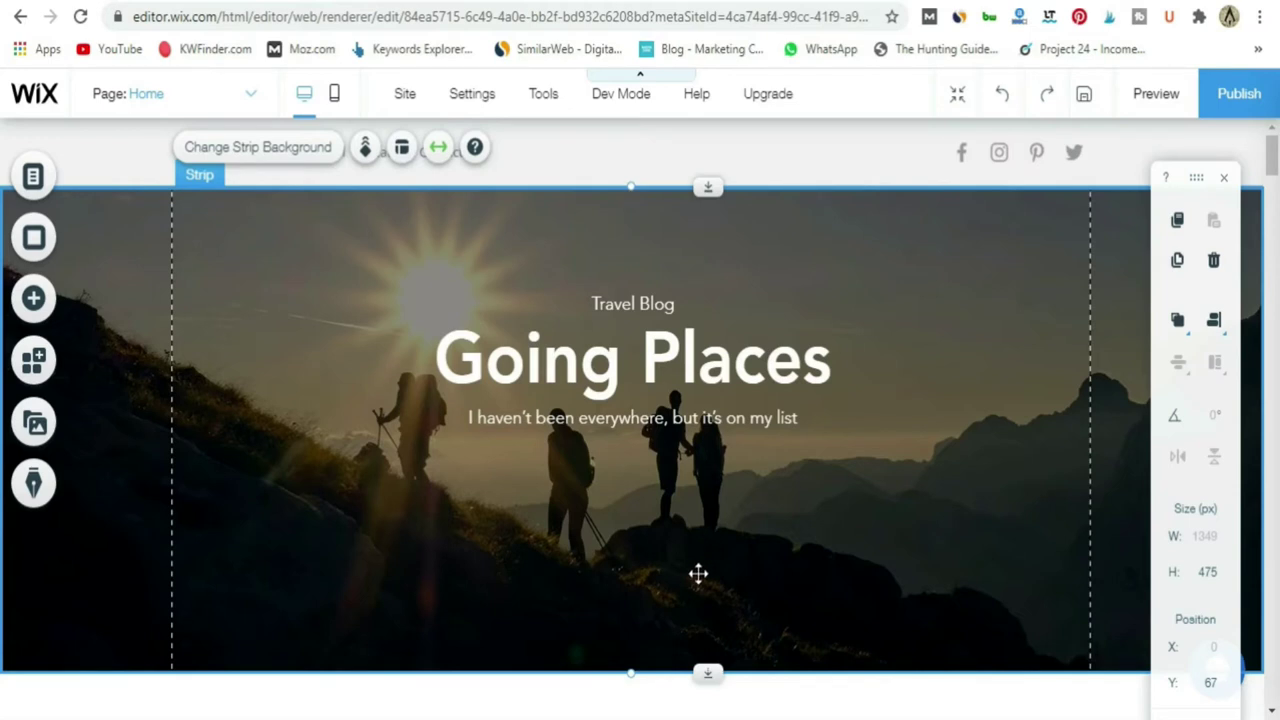
Replace the small "Travel Blog" text above the strip's heading with "Hiking News".
left_click(650, 306)
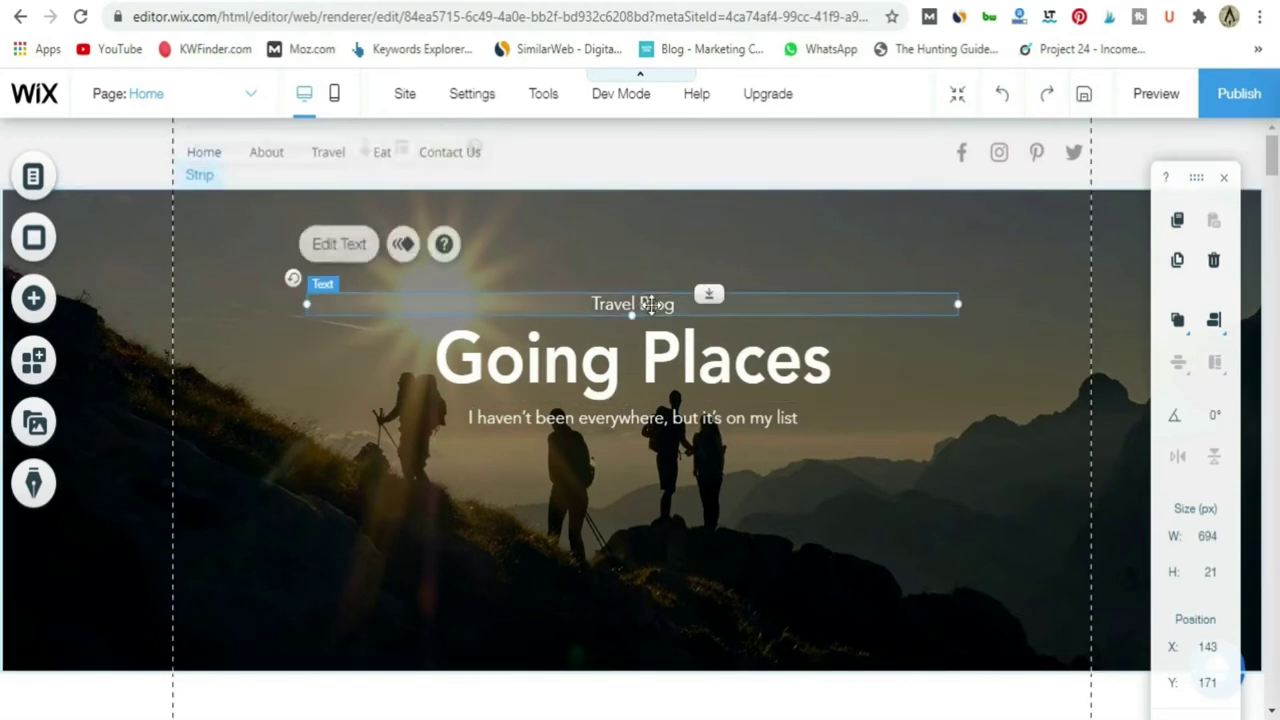
double_click(661, 303)
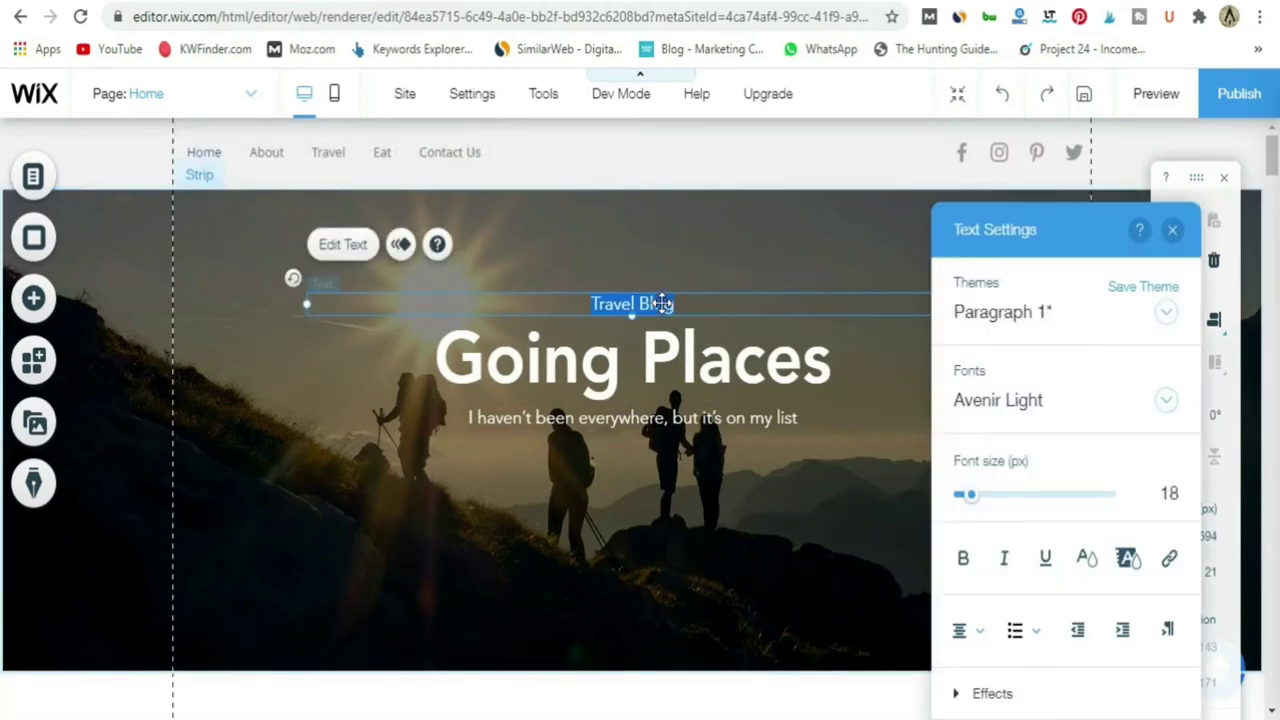
type("Hiking")
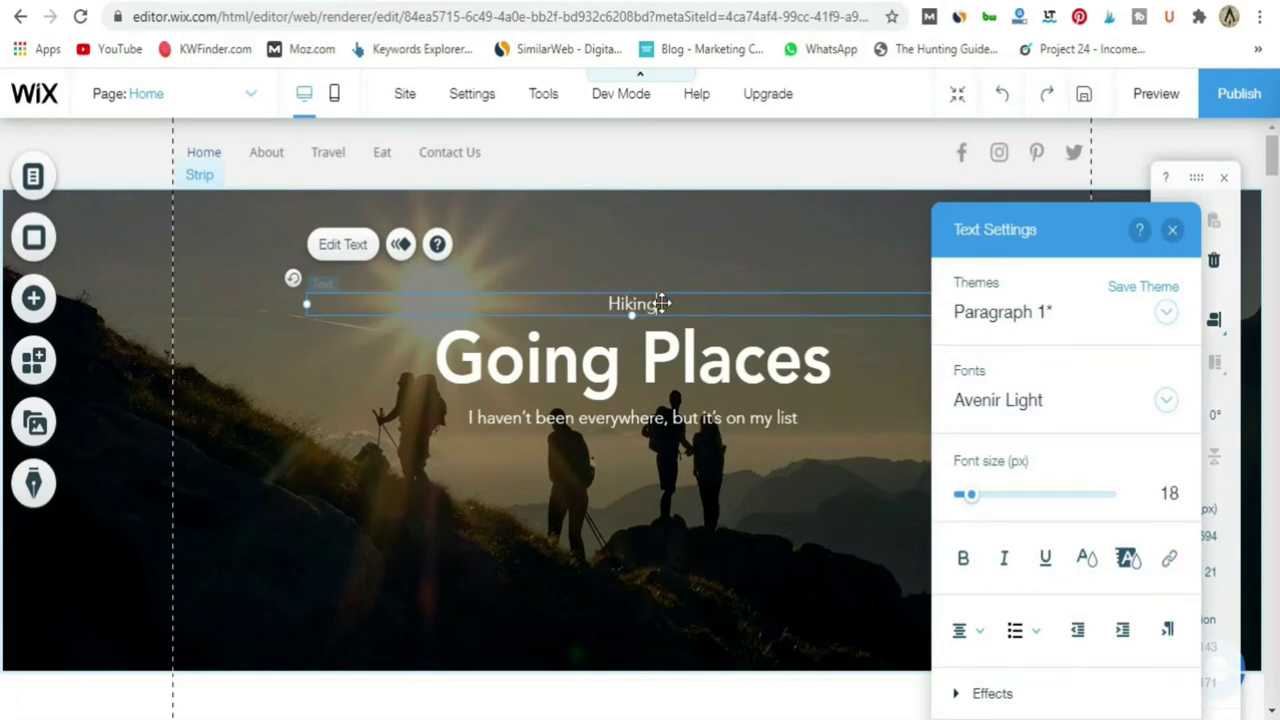
type(" News")
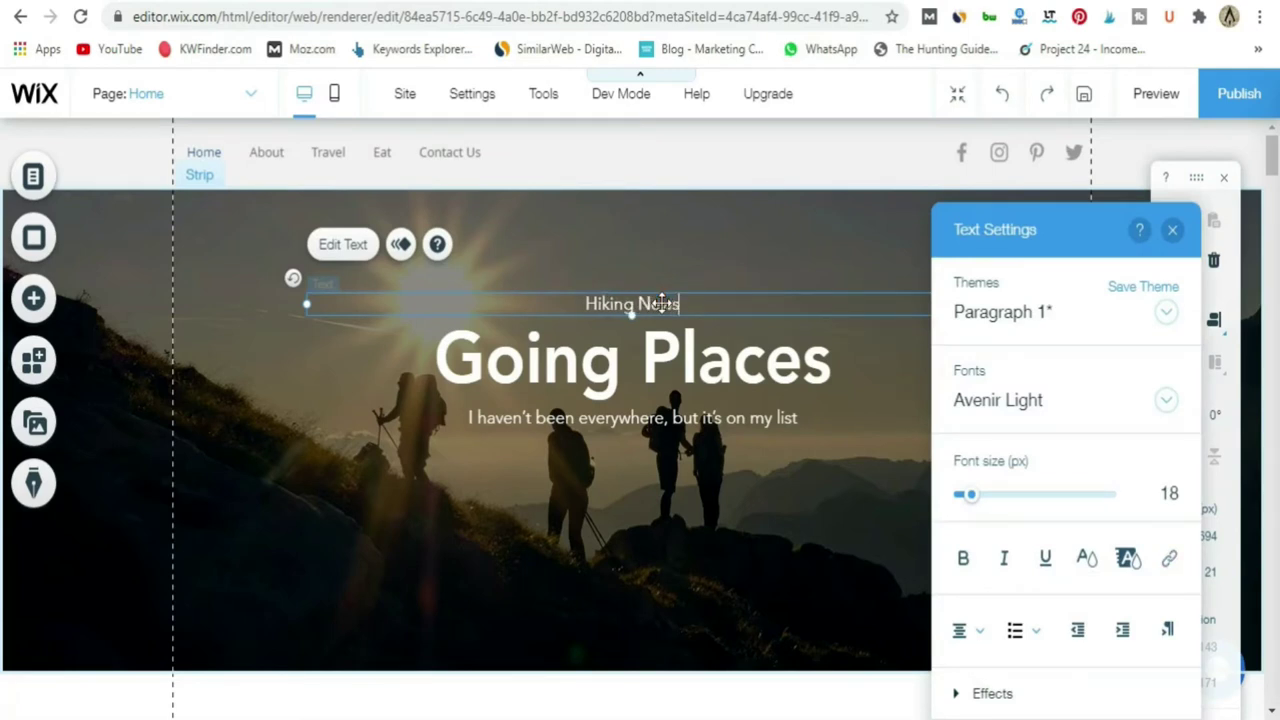
Change the strip's large "Going Places" heading to "Best hiking Spots".
left_click(643, 349)
double_click(643, 349)
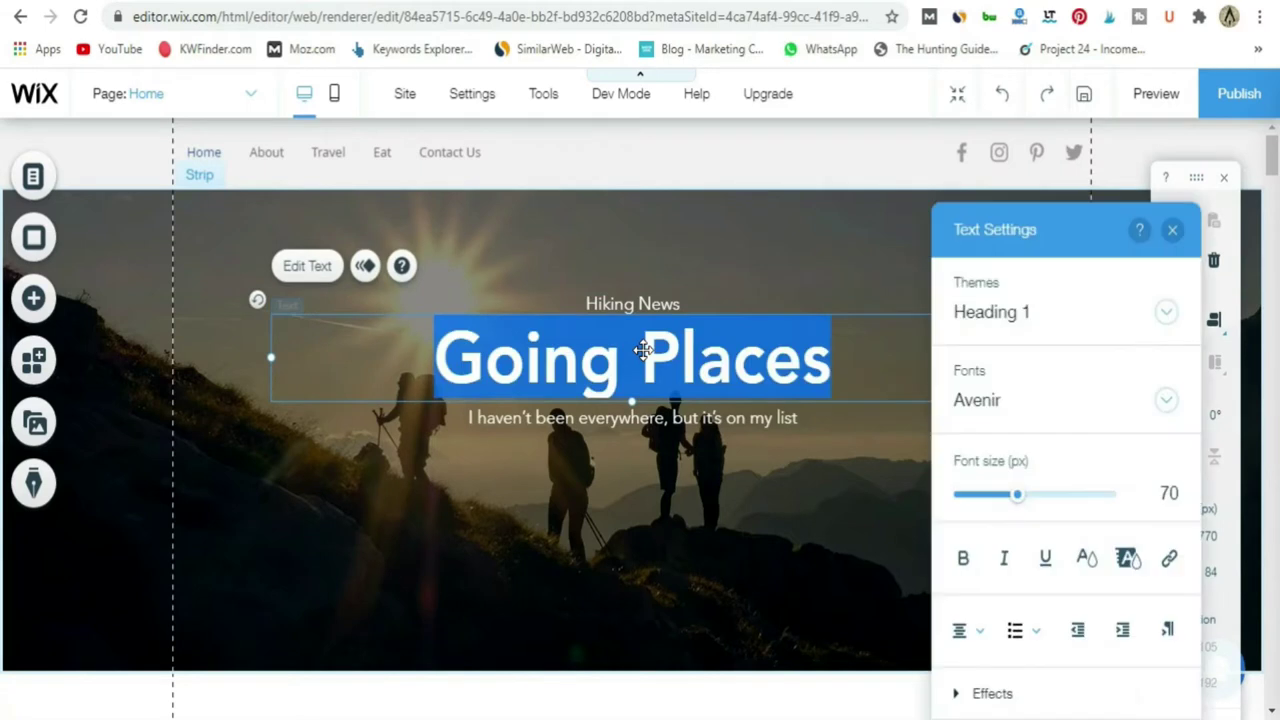
type("Best hik")
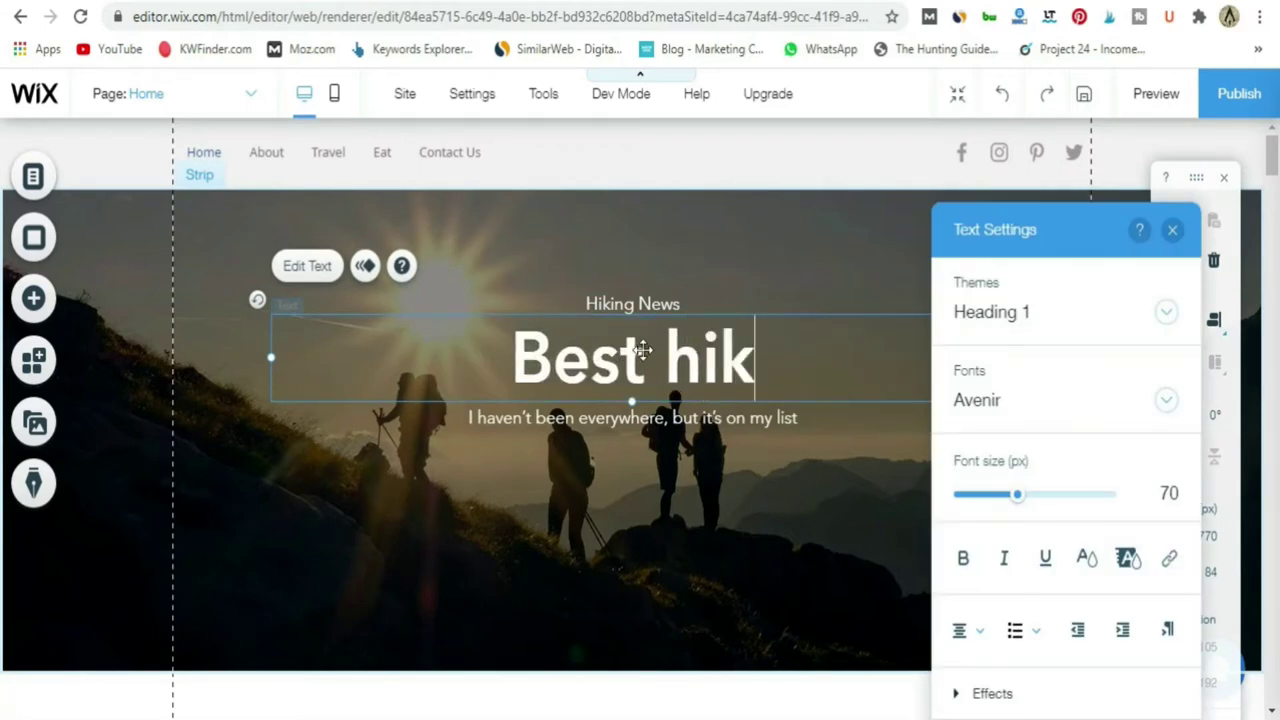
type("ing s")
key("BackSpace")
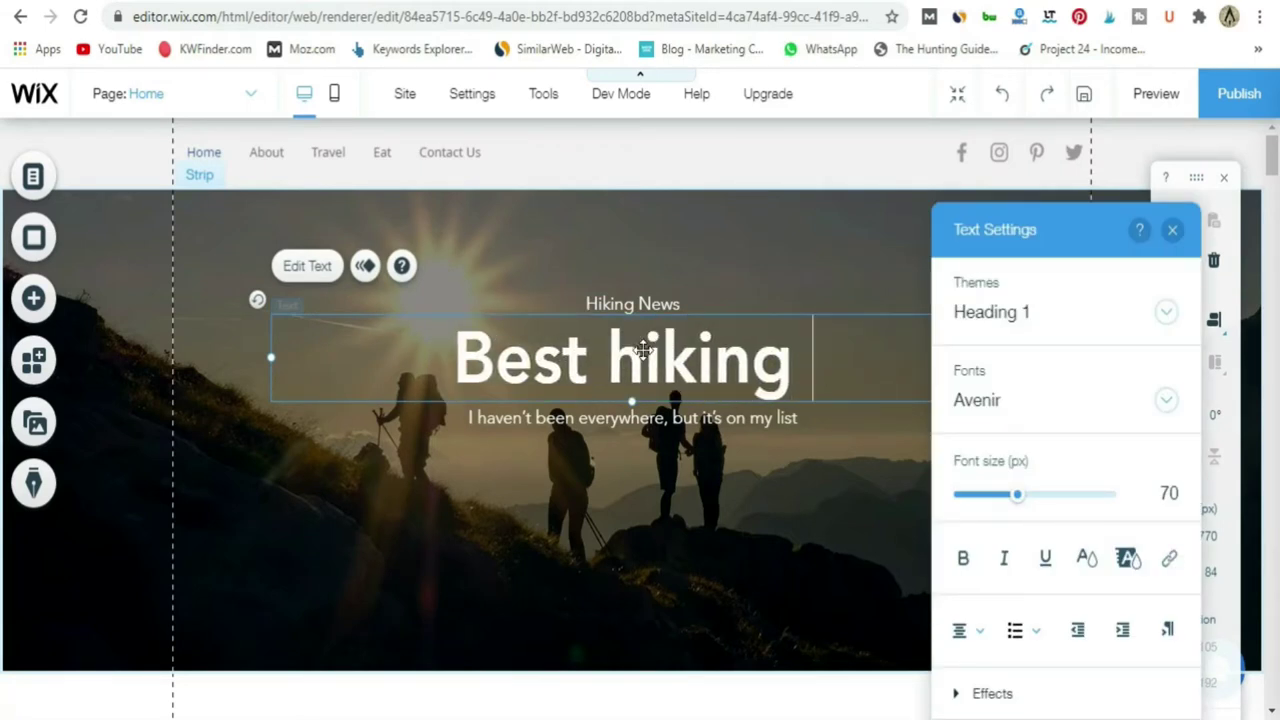
type("Spots")
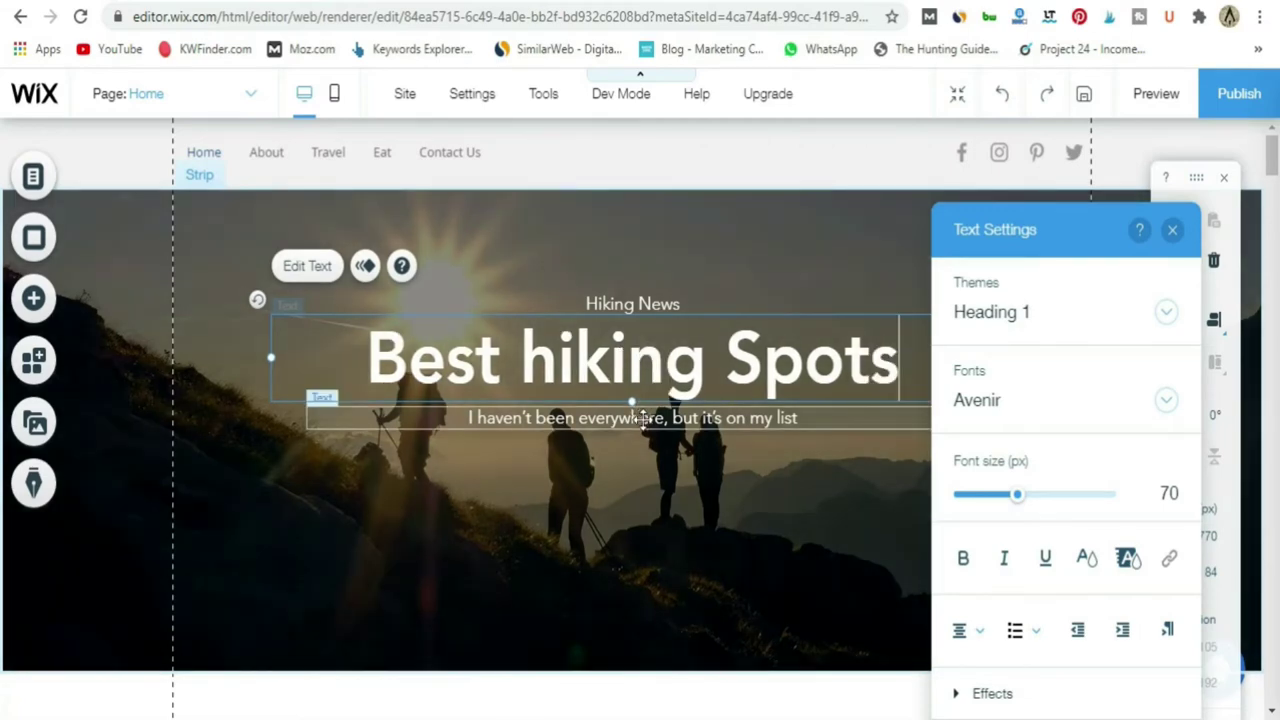
Replace the tagline under the heading with "I travel the world to hike the best spots." and finish editing the text.
double_click(643, 418)
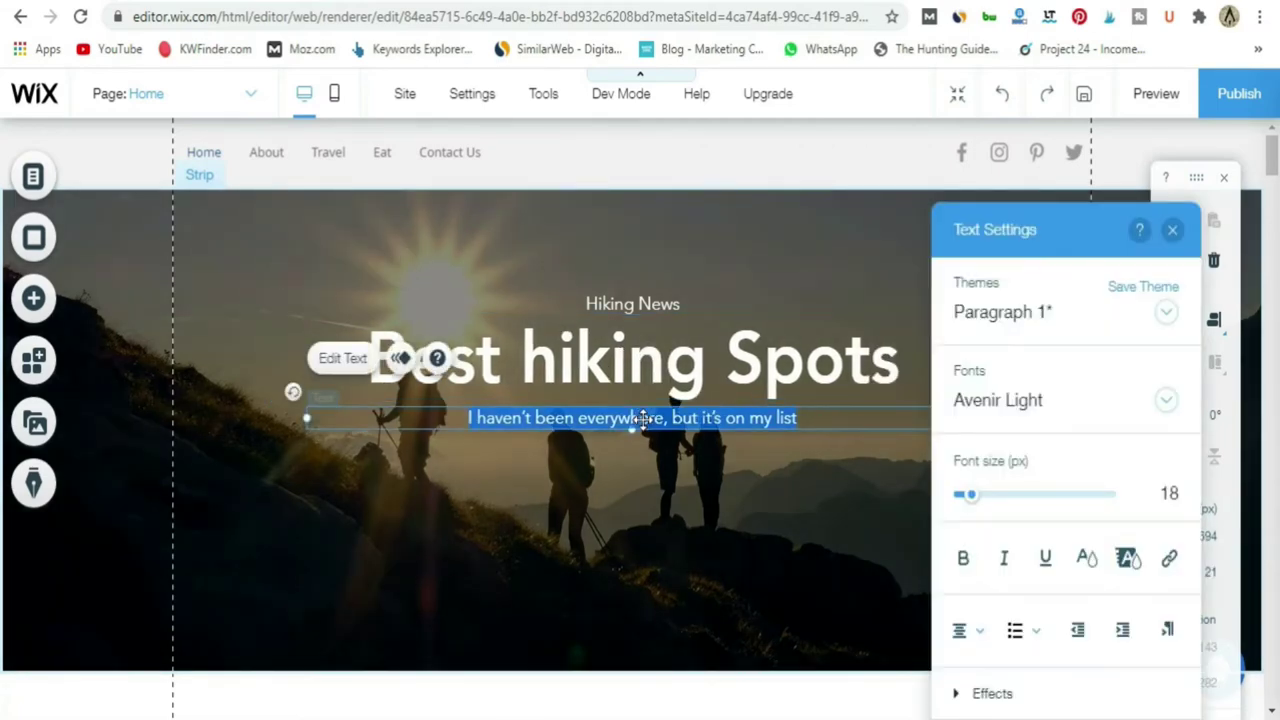
type("I travel th")
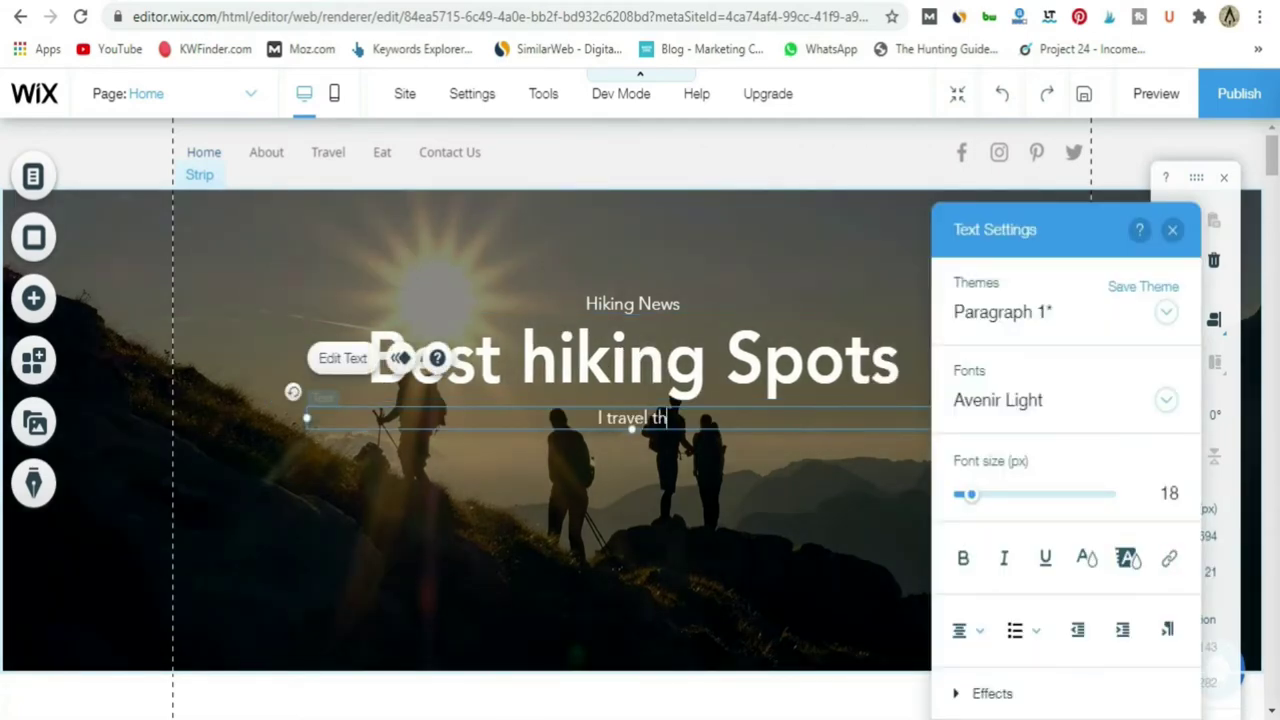
type("e world to hike the best spots.")
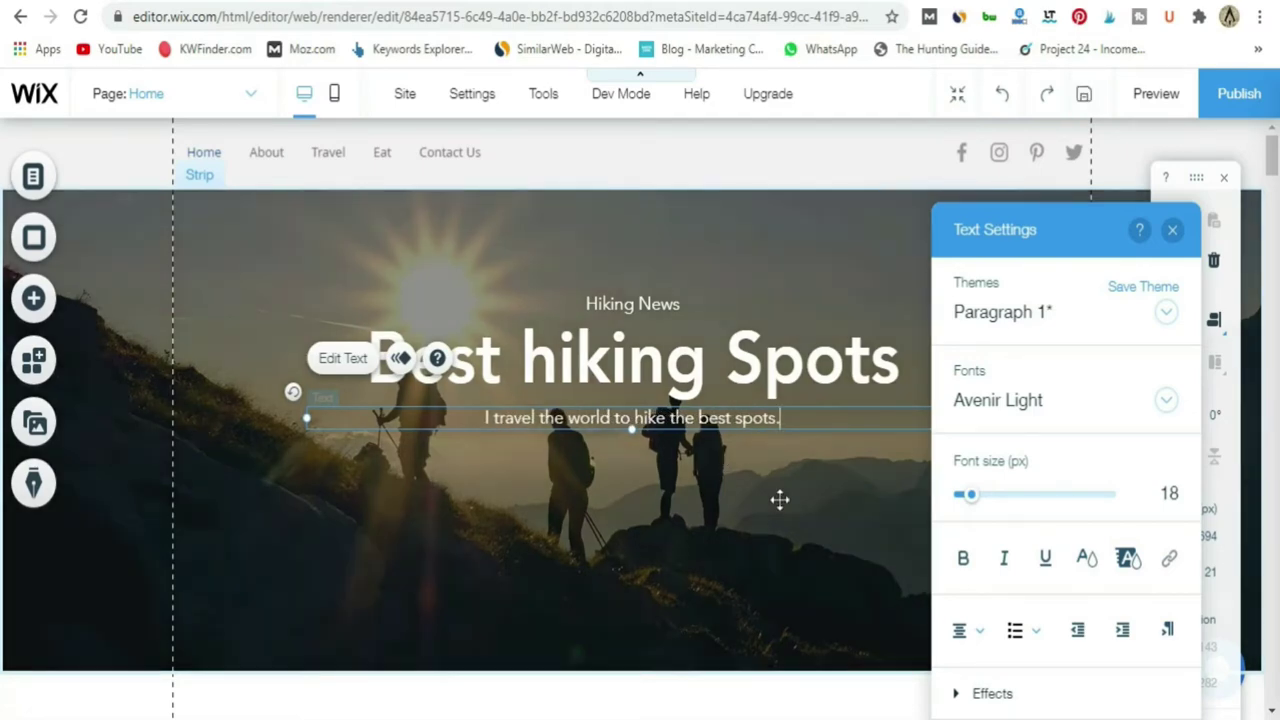
left_click(780, 500)
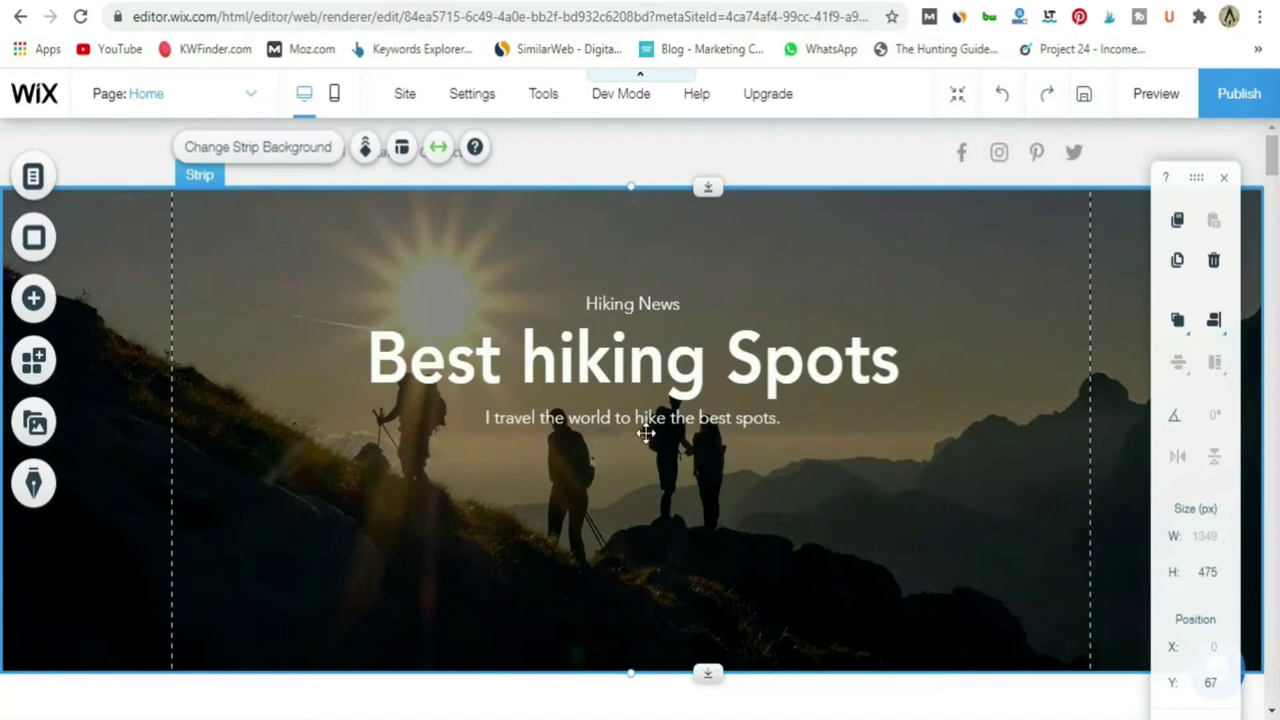
Review the heading and paragraph themes available for the tagline under the strip's heading.
left_click(645, 422)
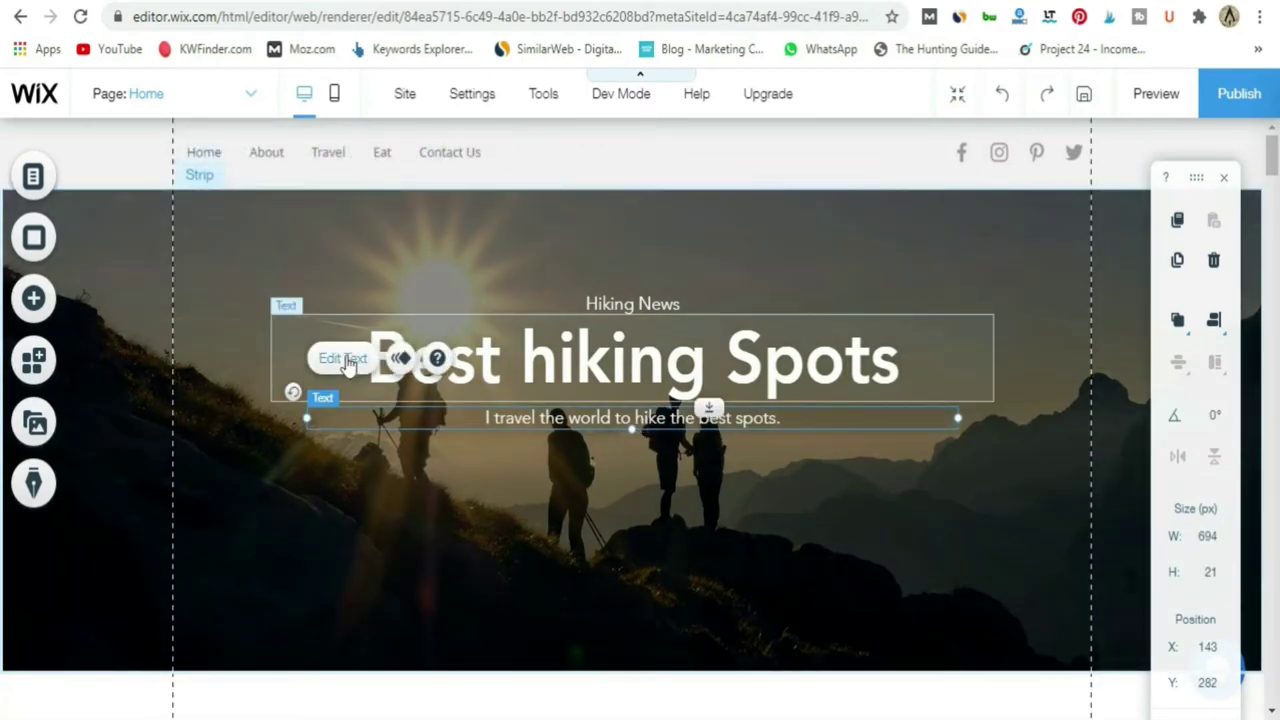
left_click(345, 359)
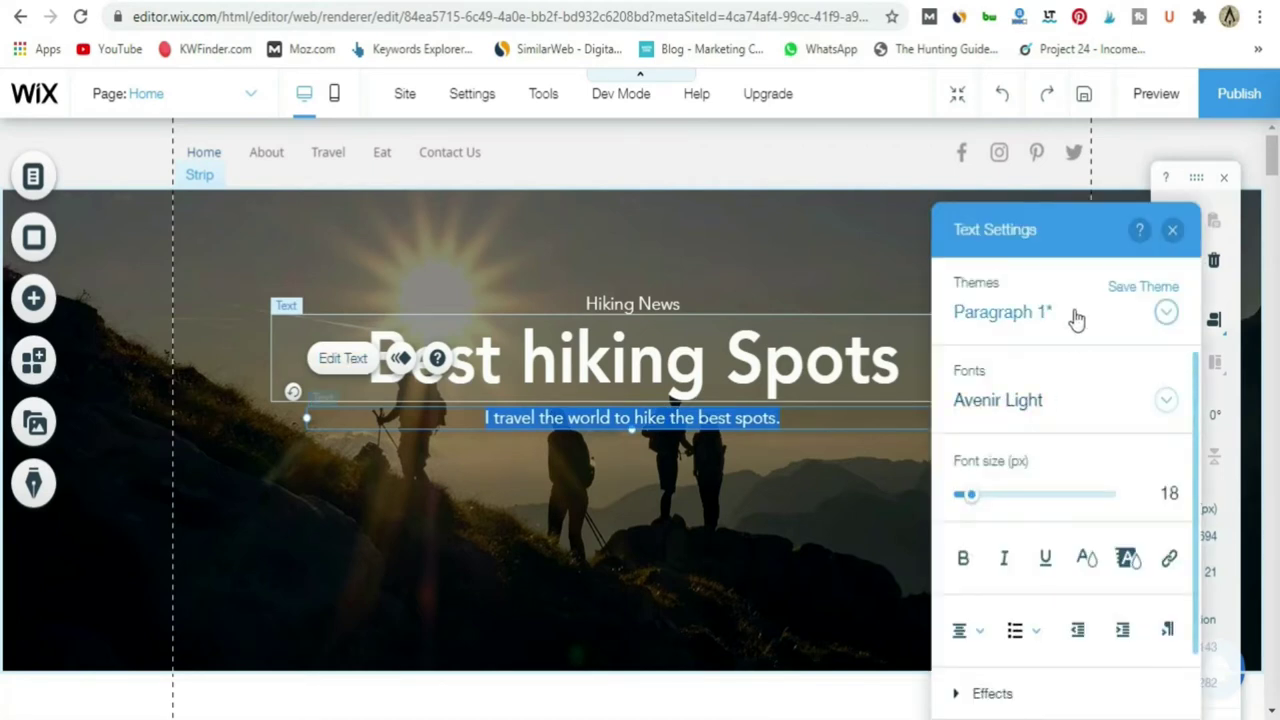
left_click(1163, 316)
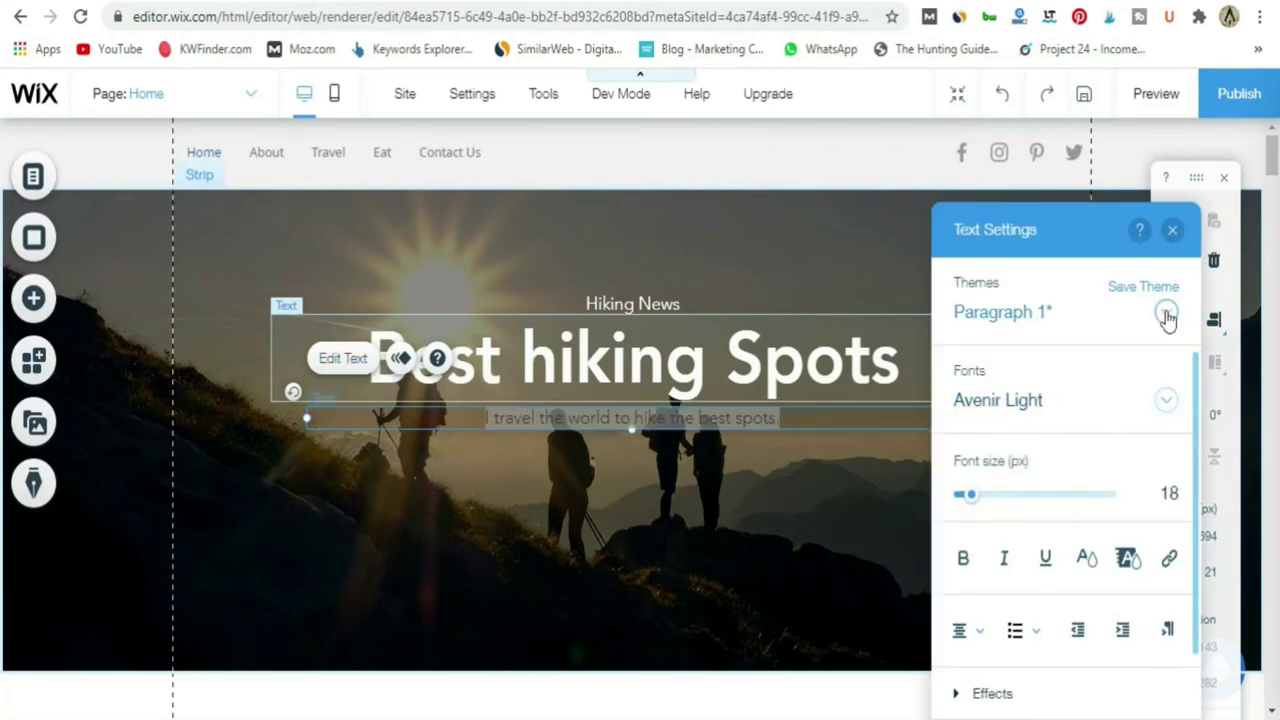
left_click(1167, 316)
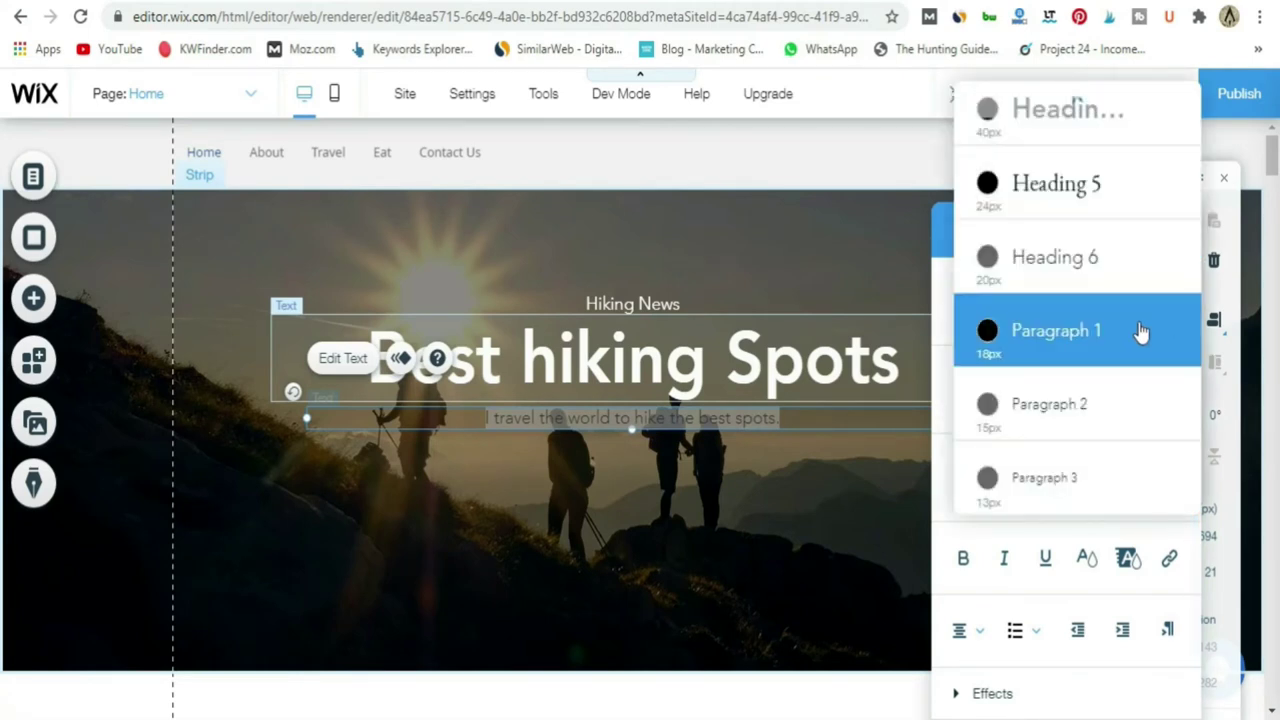
scroll(1104, 240, "up", 3)
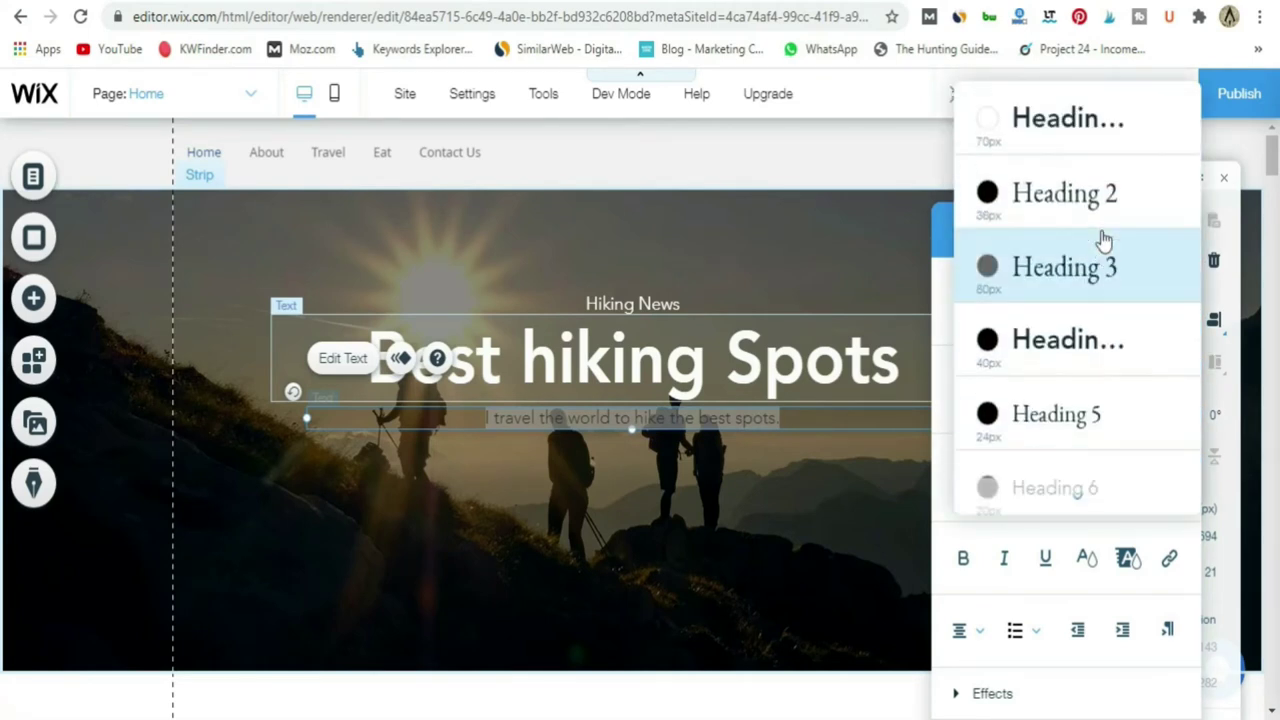
scroll(1088, 277, "down", 3)
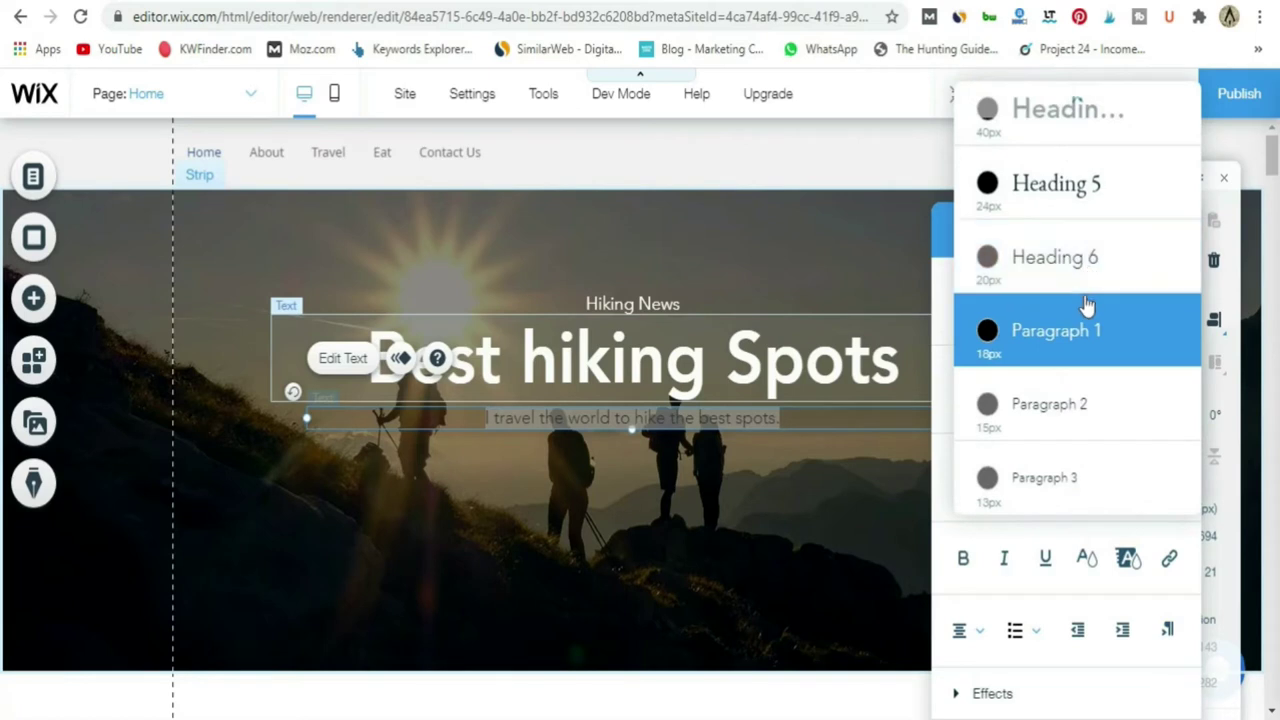
scroll(1087, 305, "up", 3)
scroll(1083, 343, "down", 3)
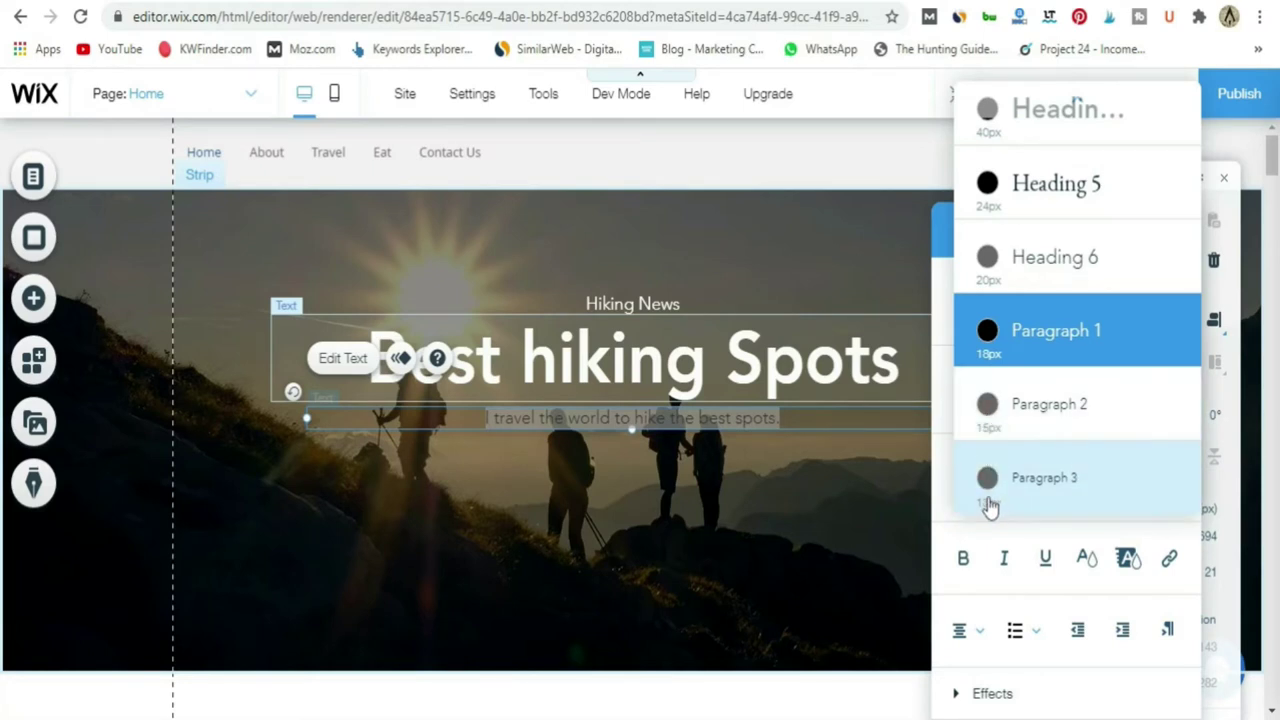
left_click(941, 502)
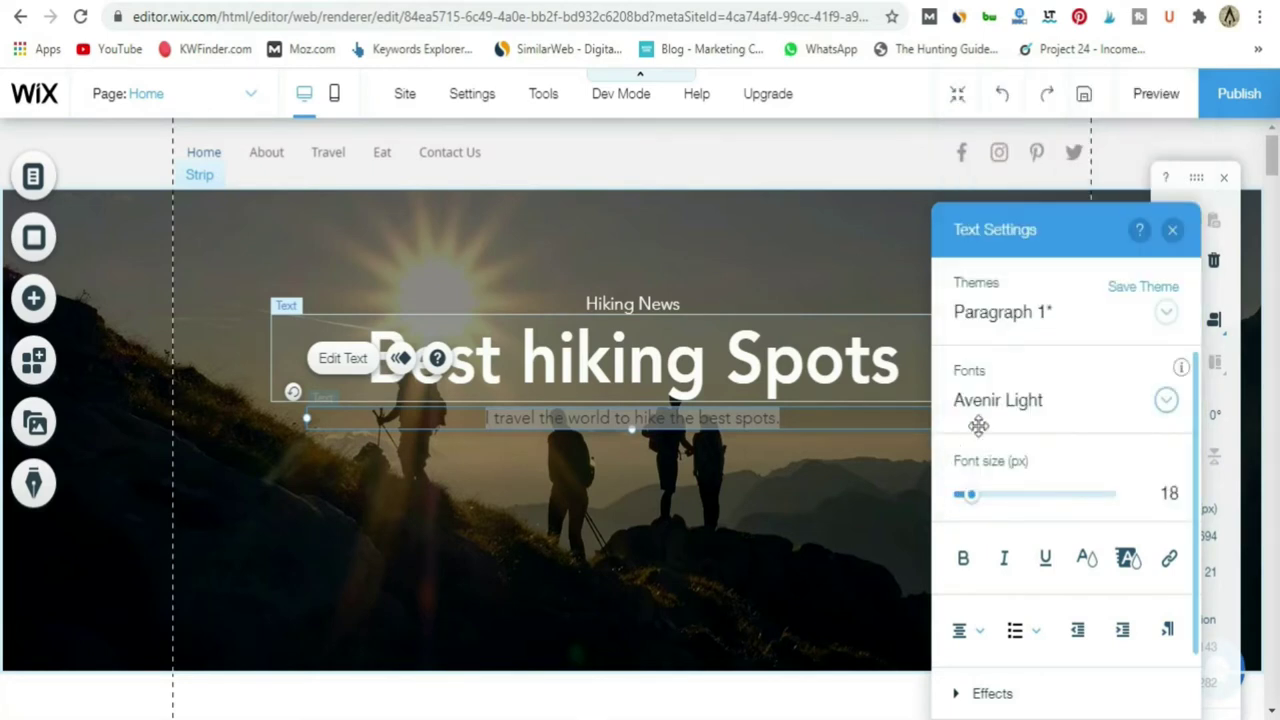
Set the tagline's font to Arial and close the text settings.
left_click(1150, 413)
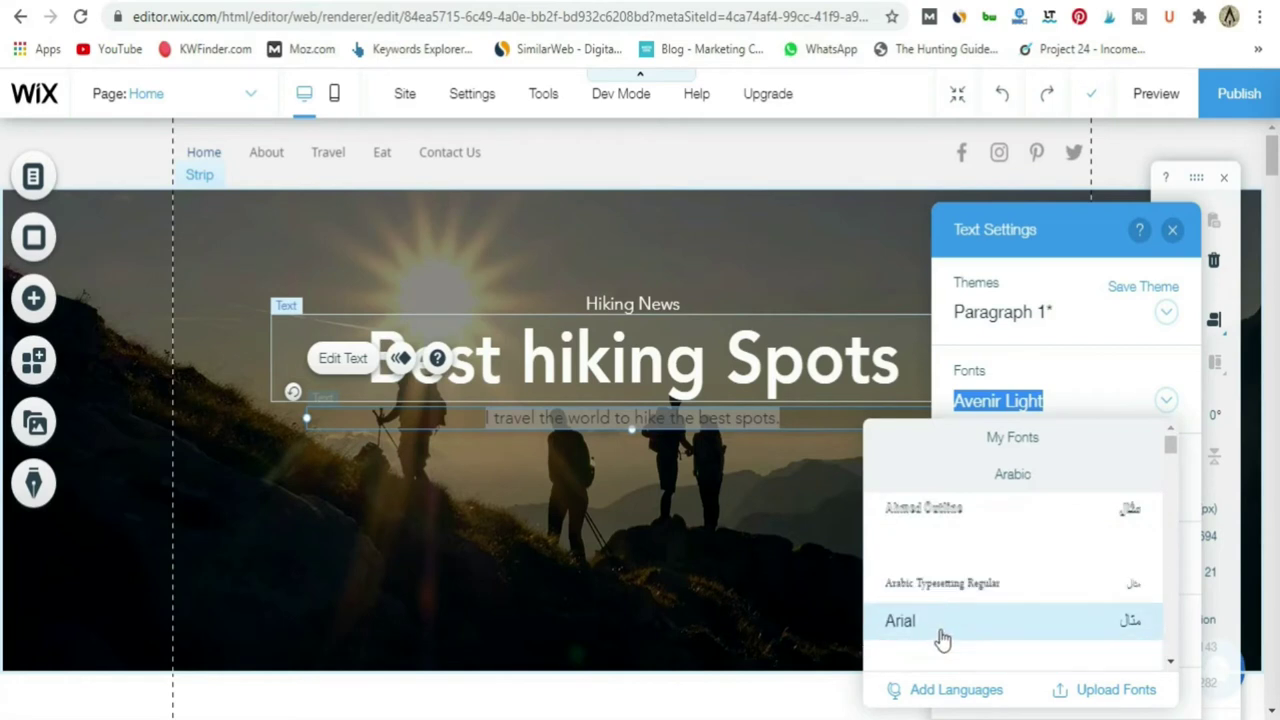
left_click(943, 635)
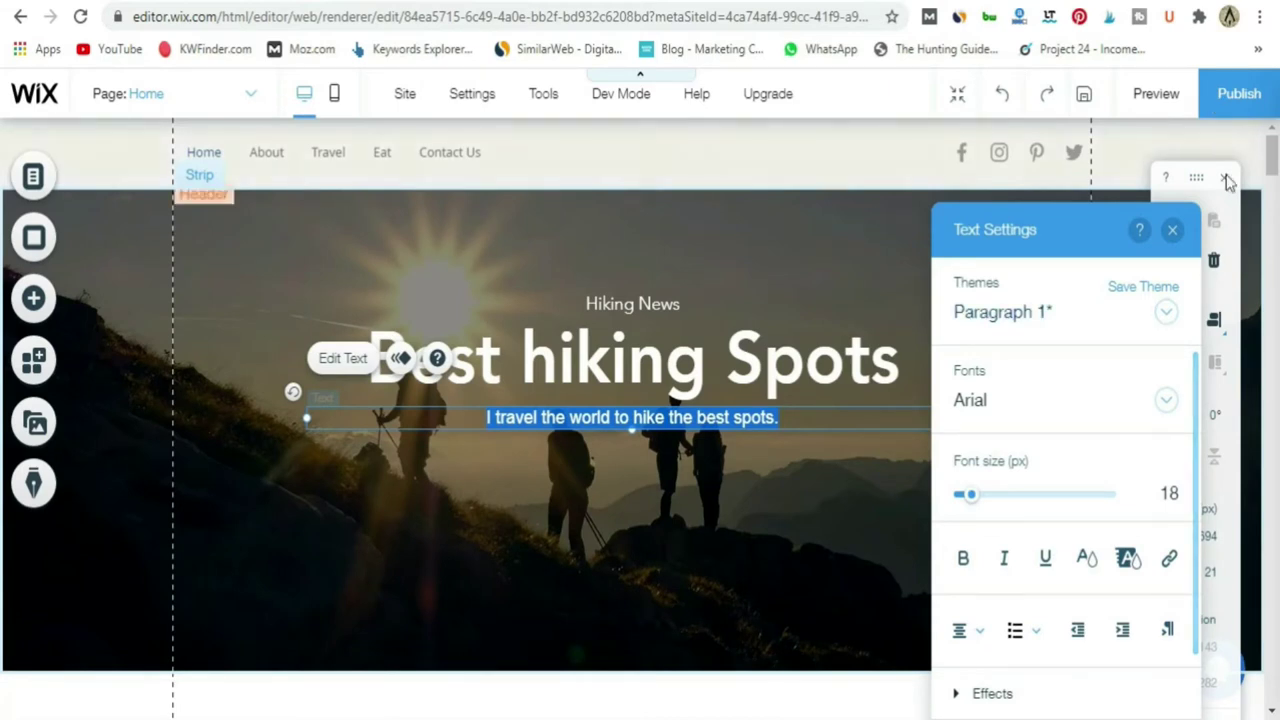
left_click(1173, 232)
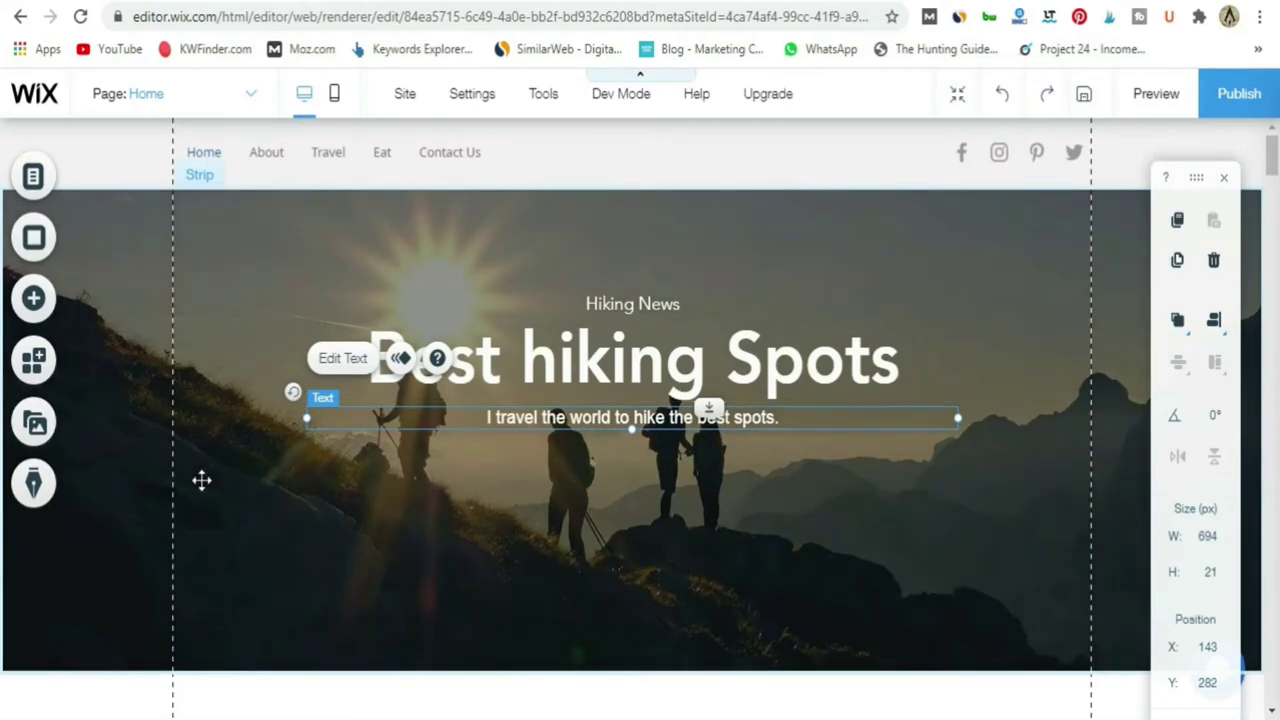
left_click(257, 486)
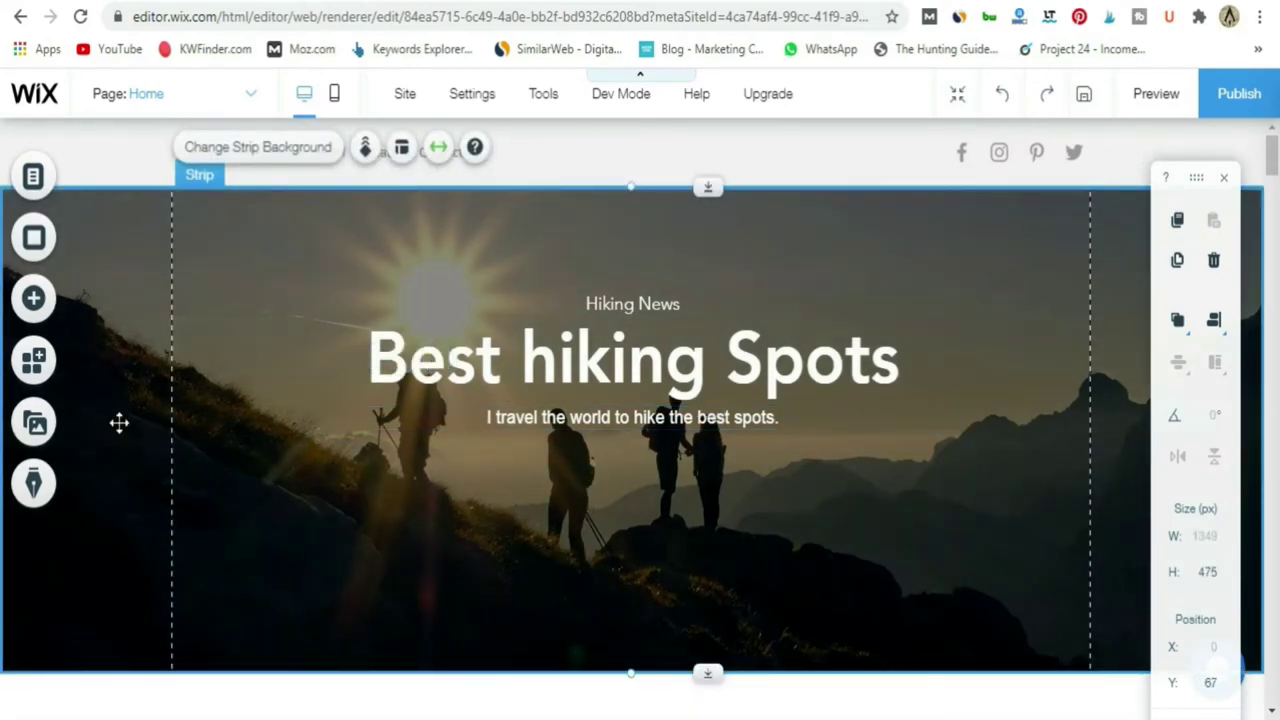
Add the grey themed button to the strip and place it centred just below the tagline.
left_click(33, 298)
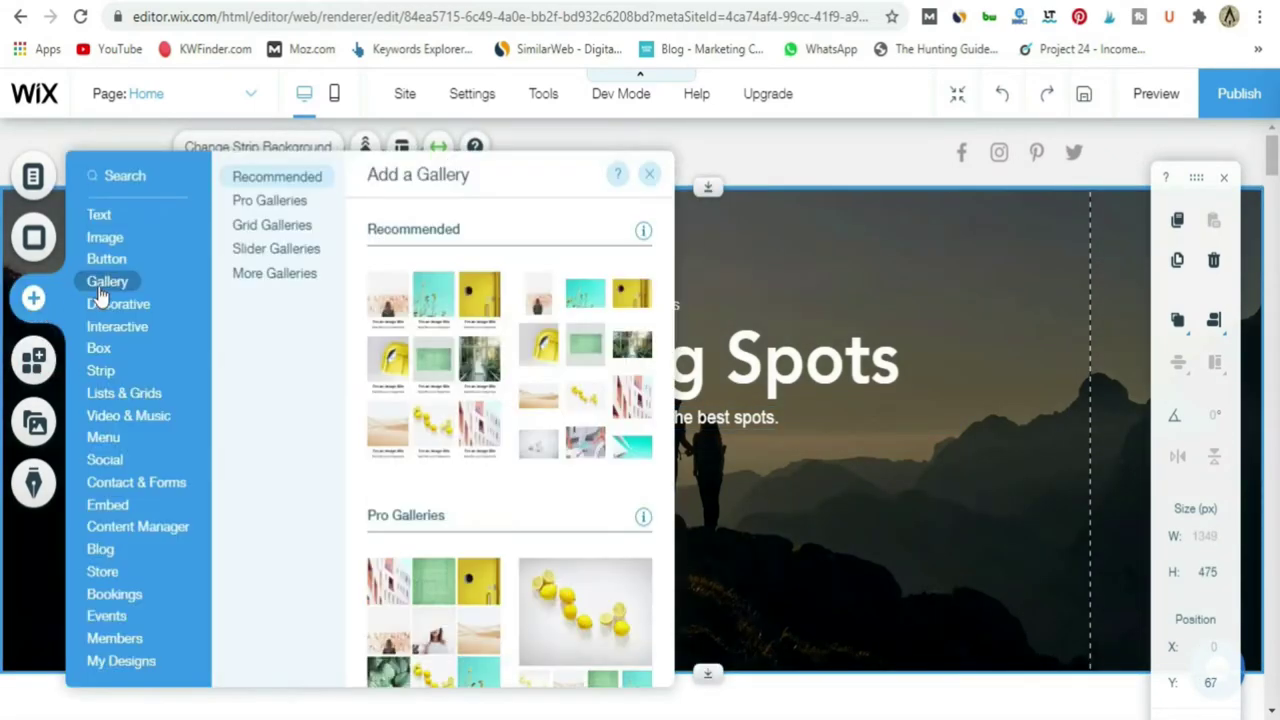
mouse_move(106, 259)
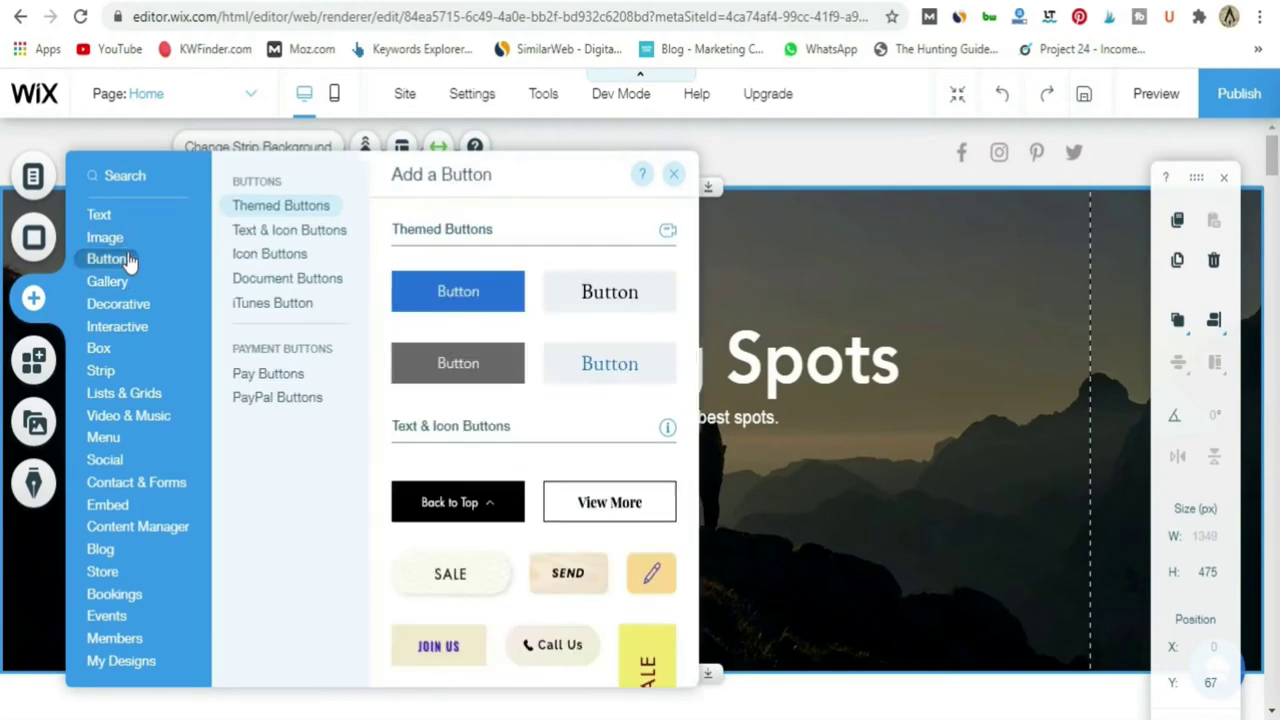
left_click(421, 385)
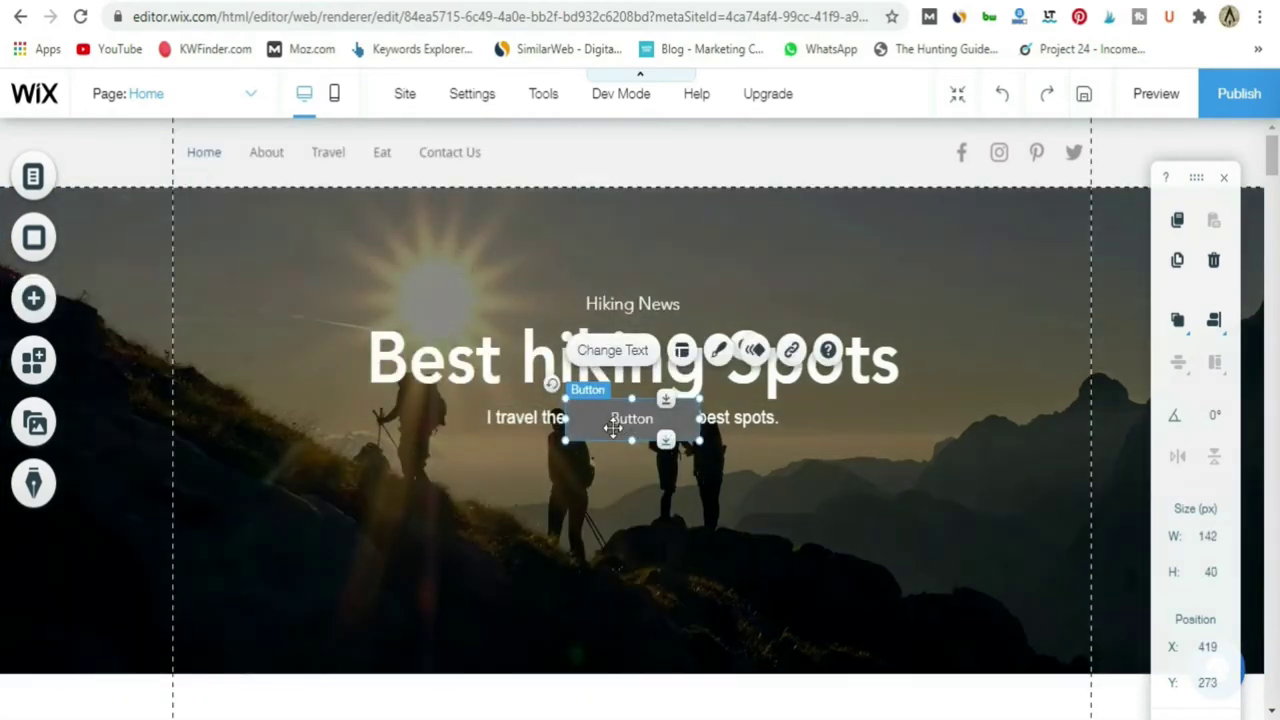
left_click_drag(613, 428, 613, 470)
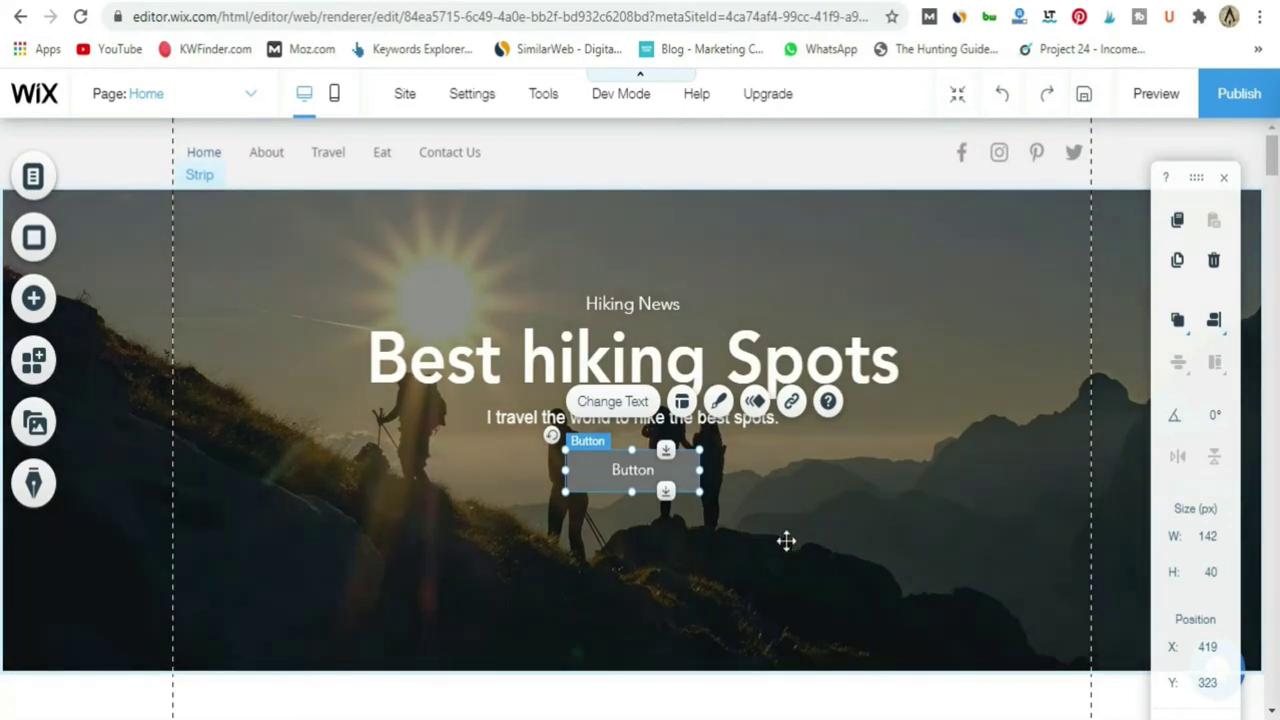
left_click(796, 519)
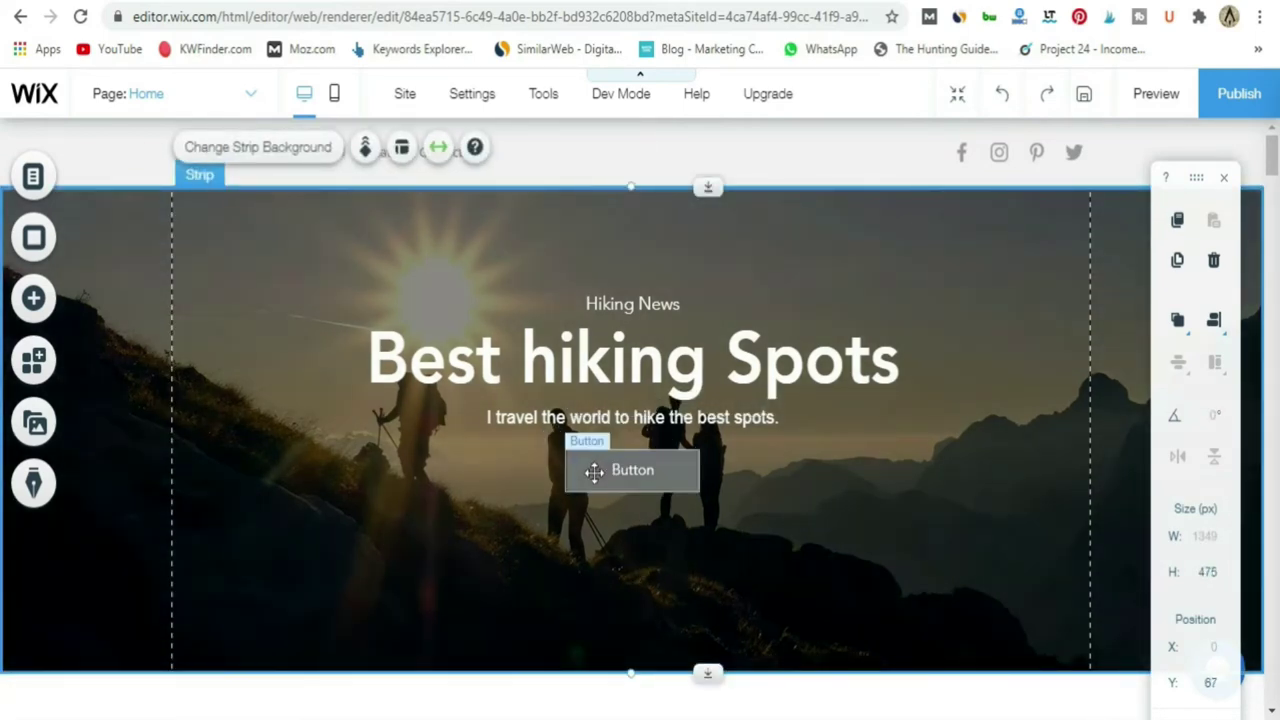
Change the new button's text to "Learn More".
left_click(594, 472)
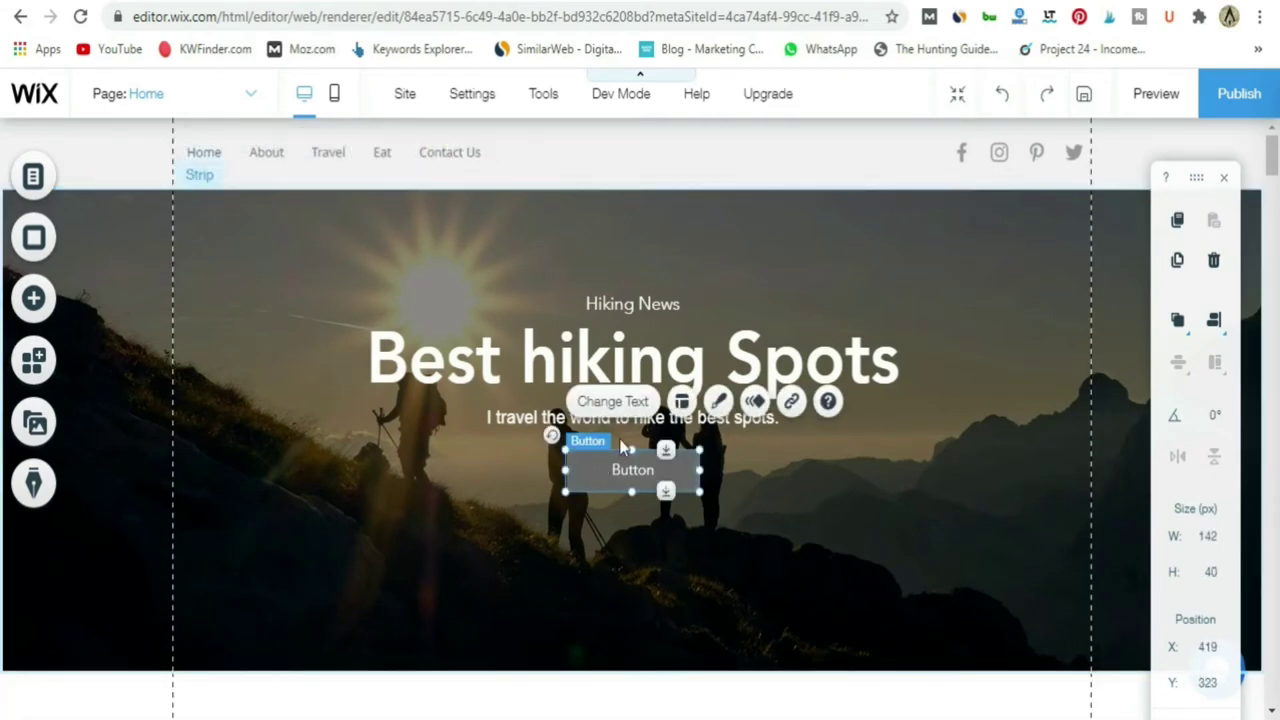
left_click(612, 402)
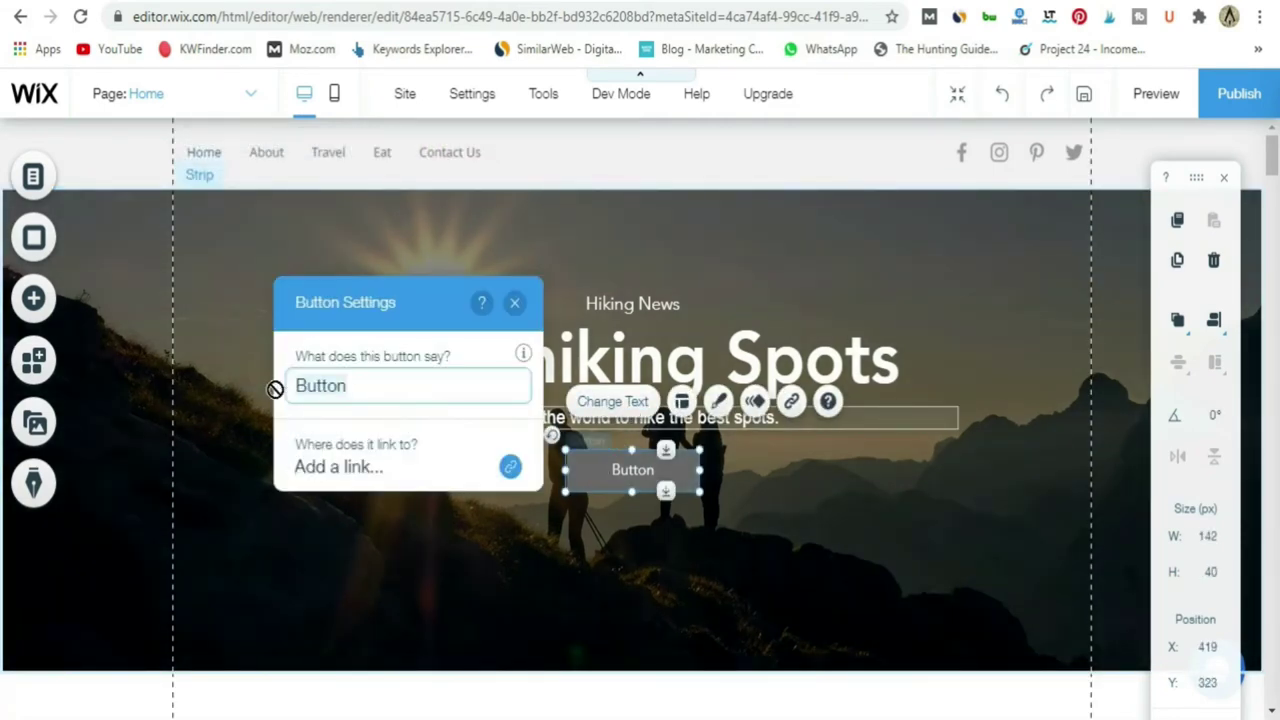
type("Le")
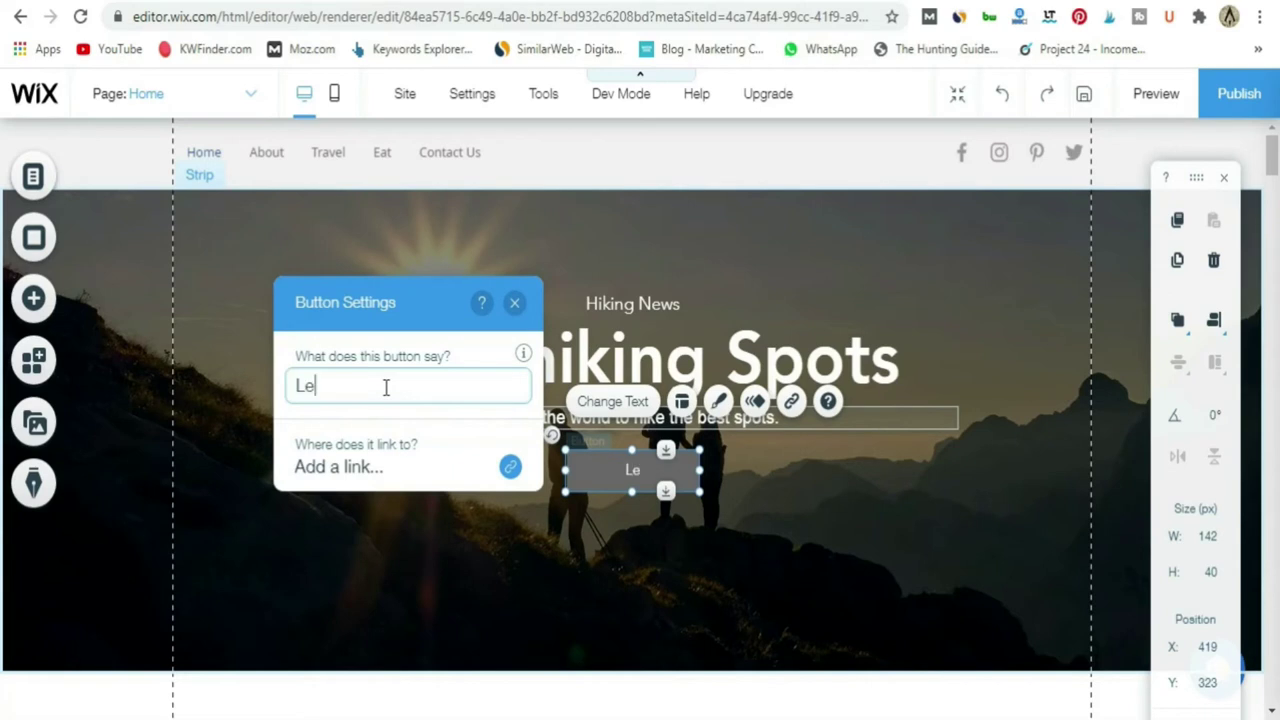
type("arn More")
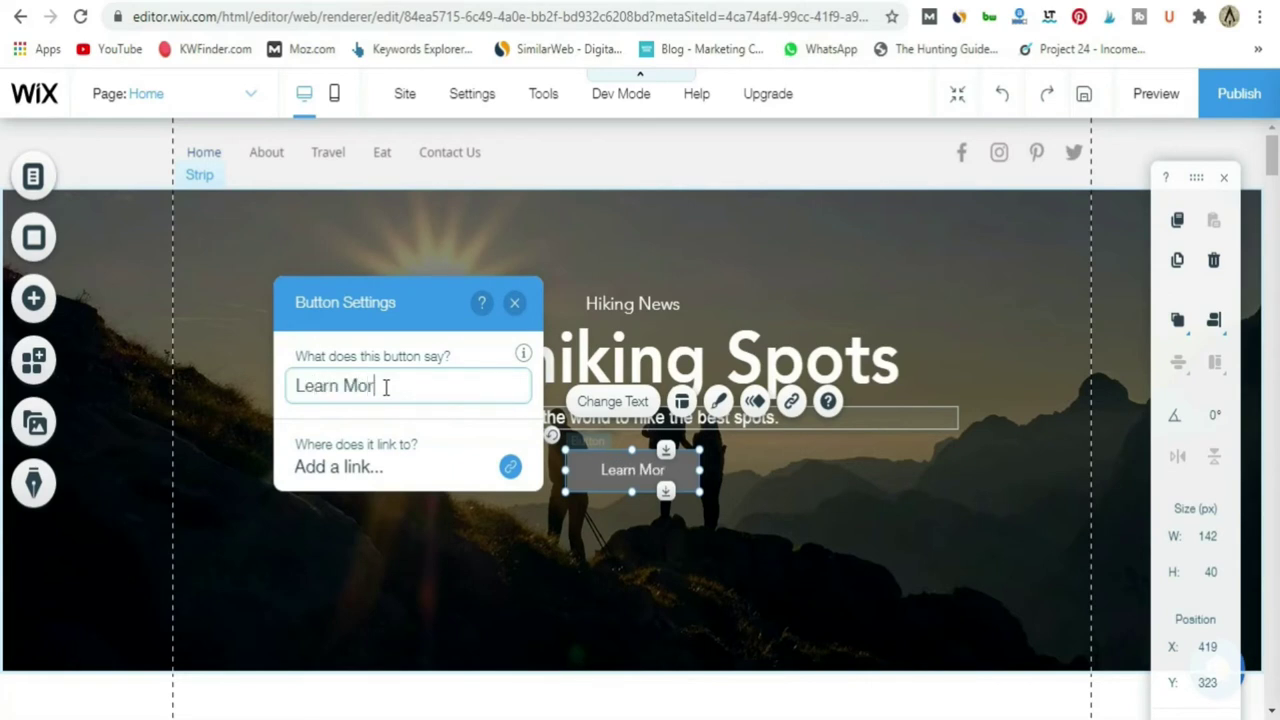
Link the Learn More button to the site's About page and close the button settings.
left_click(364, 478)
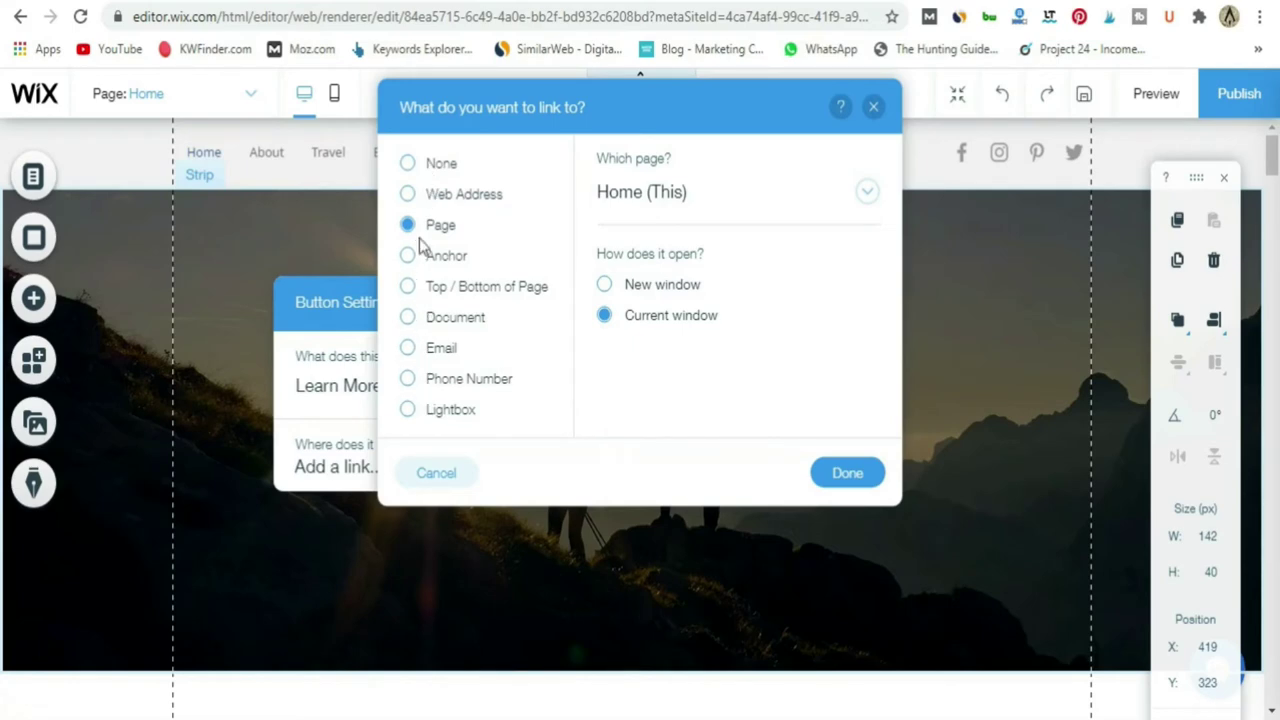
left_click(710, 200)
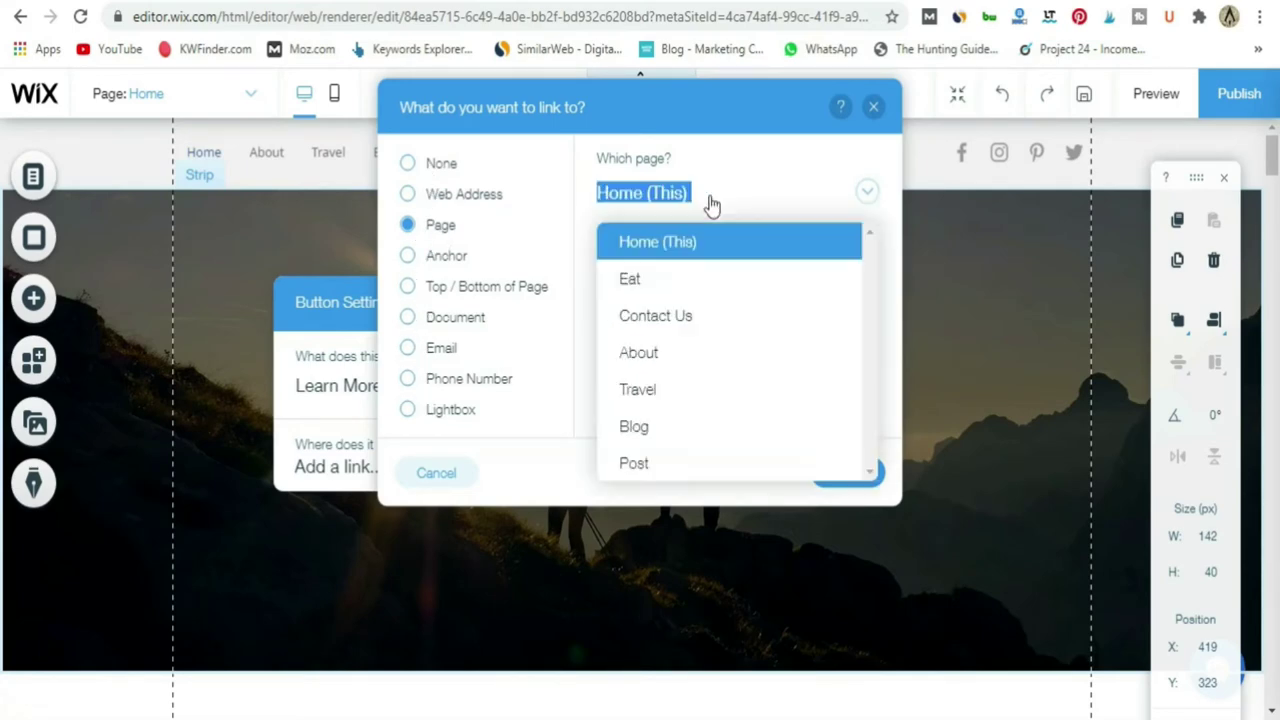
left_click(668, 372)
left_click(840, 476)
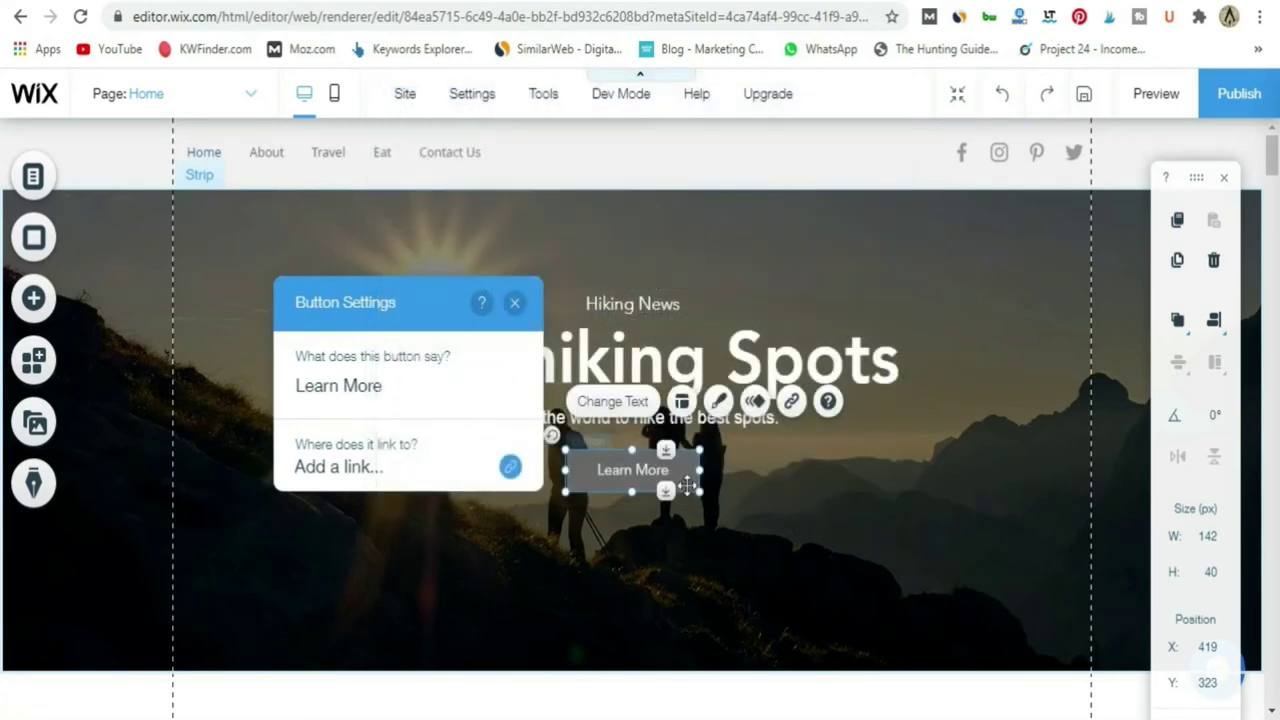
left_click(515, 304)
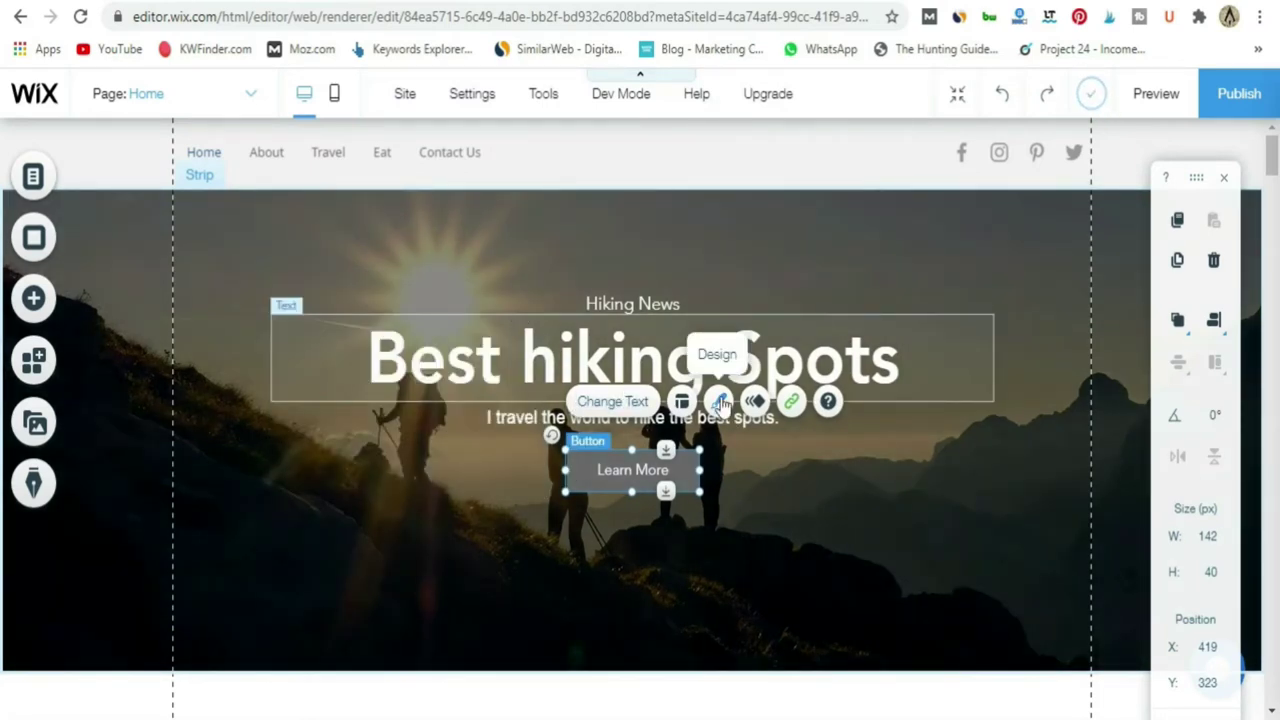
Customize the Learn More button's design with the third preset and an orange #FAA200 background fill.
left_click(720, 402)
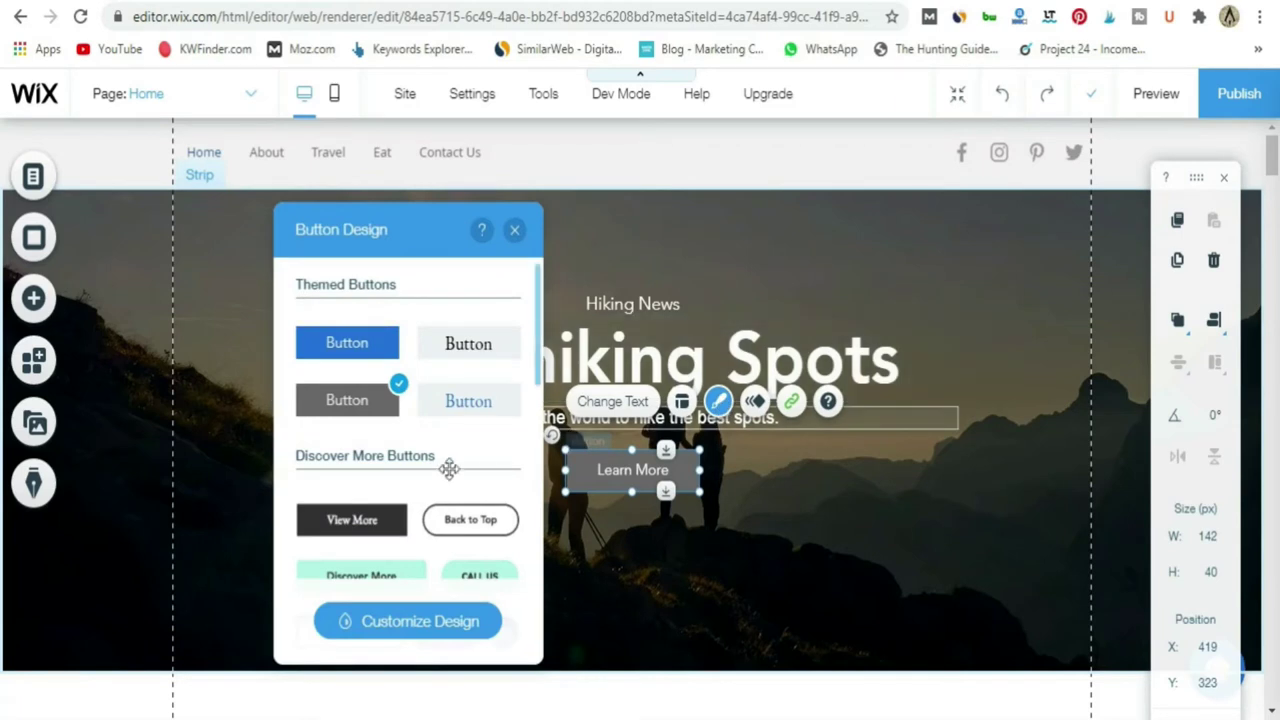
left_click(428, 634)
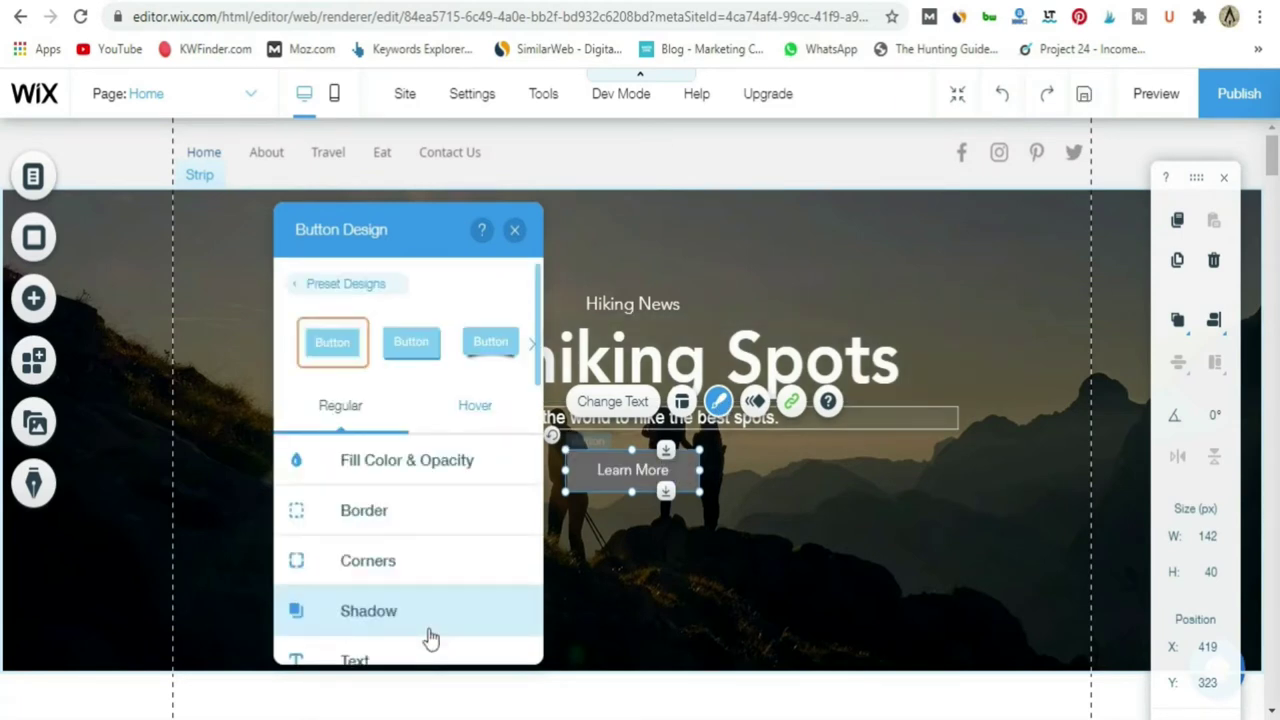
left_click(490, 358)
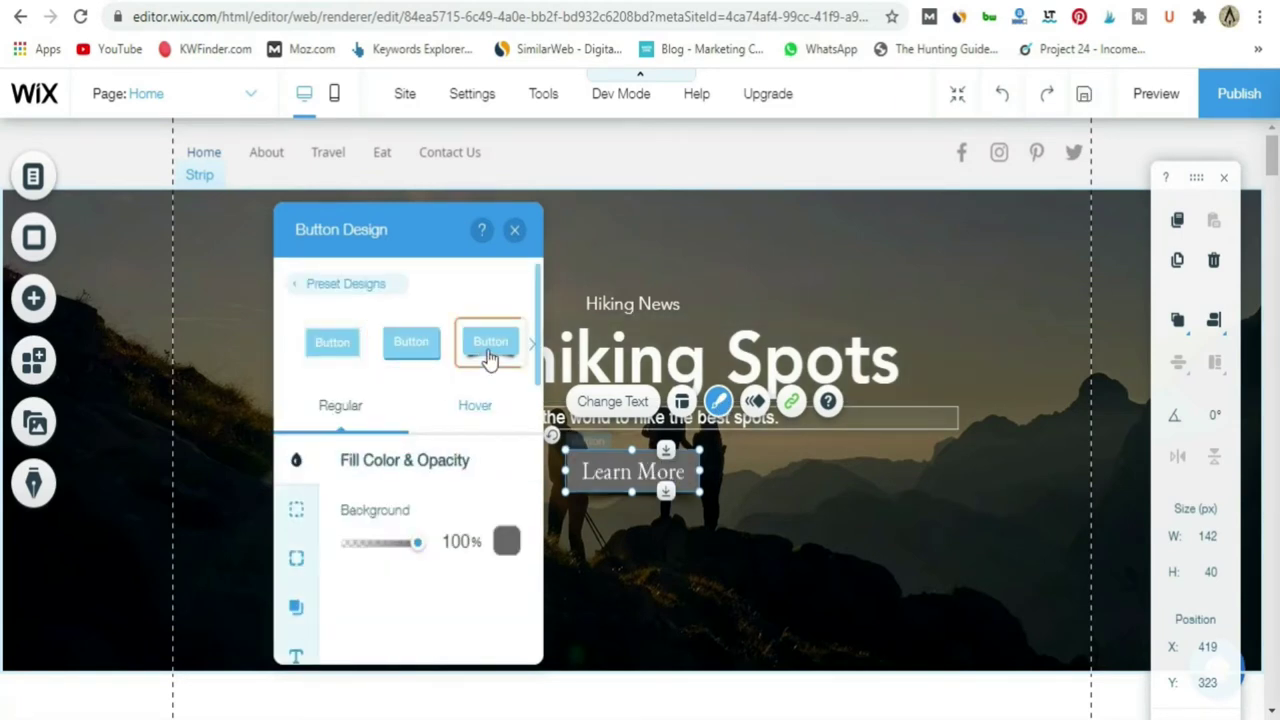
left_click(508, 547)
left_click(656, 434)
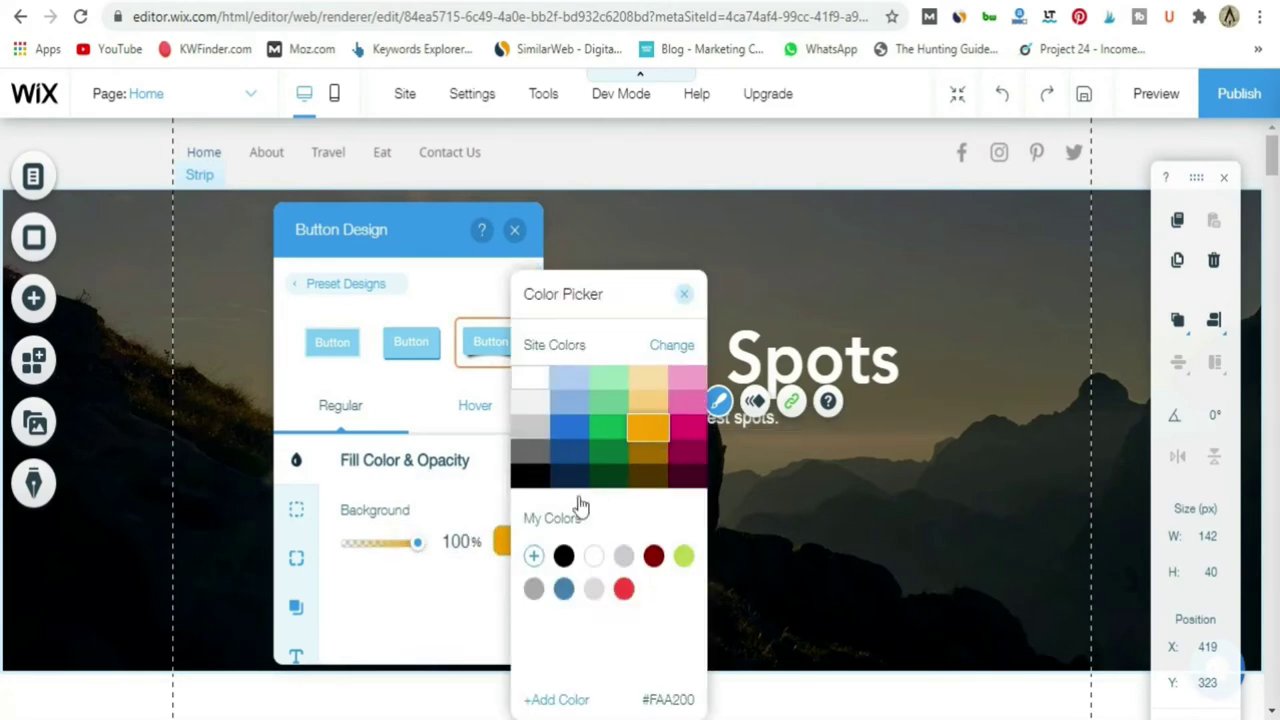
left_click(468, 592)
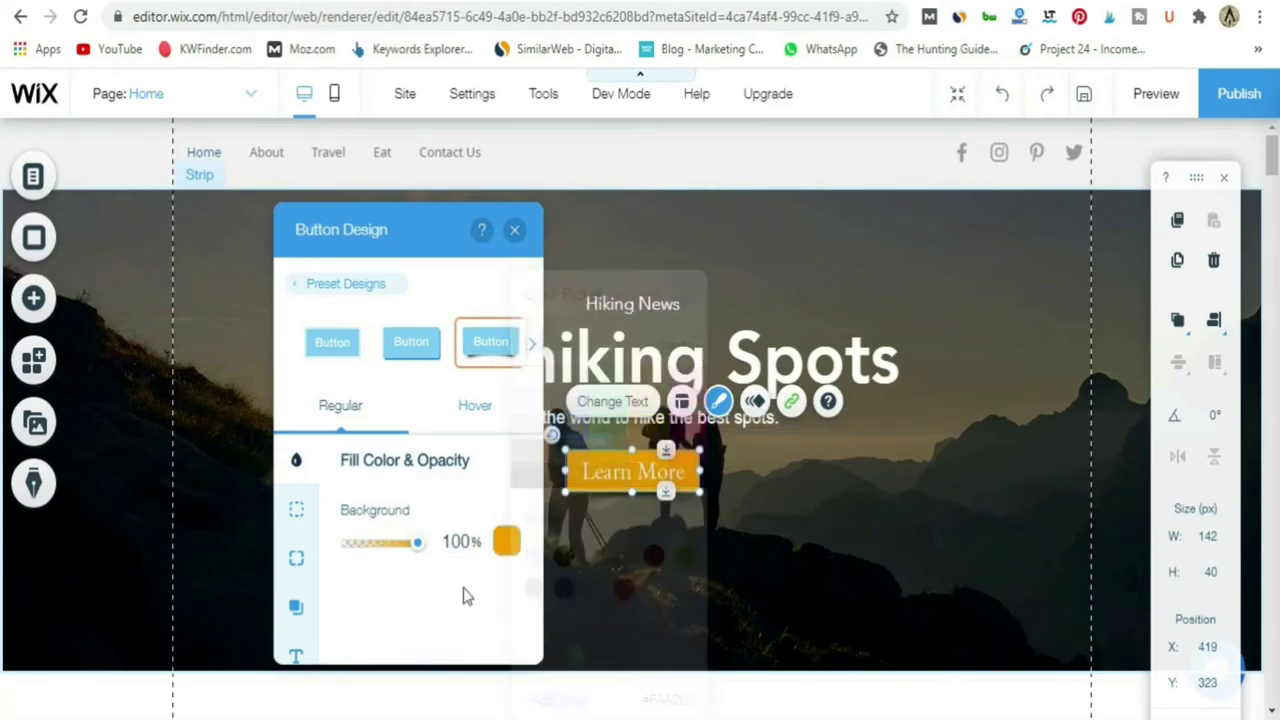
Round all corners of the Learn More button to a 20 px radius and close the design settings.
left_click(295, 562)
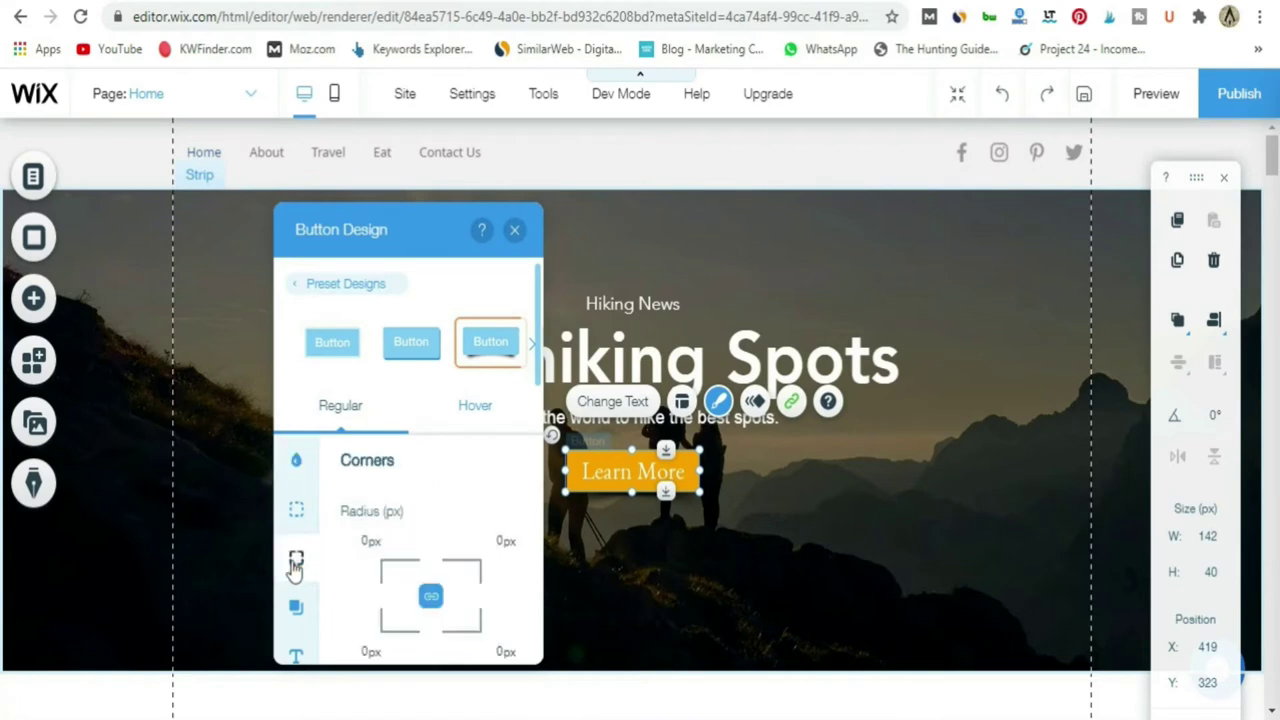
left_click(500, 543)
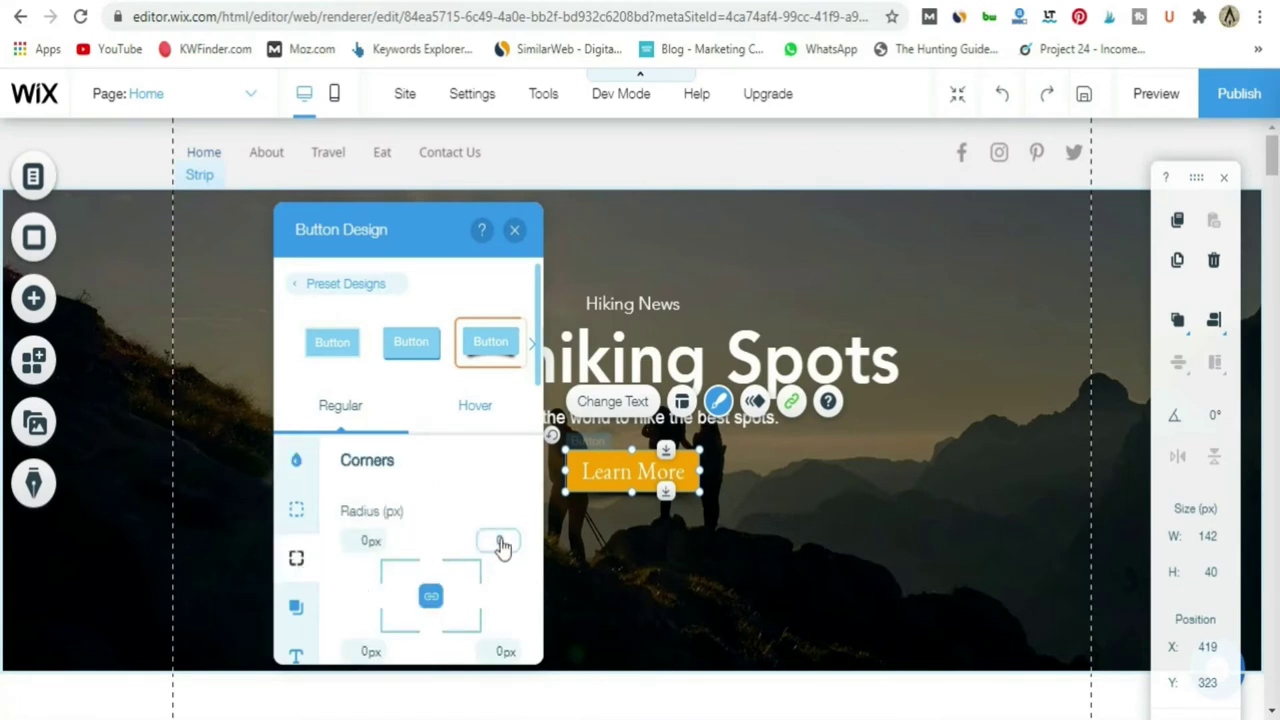
type("2")
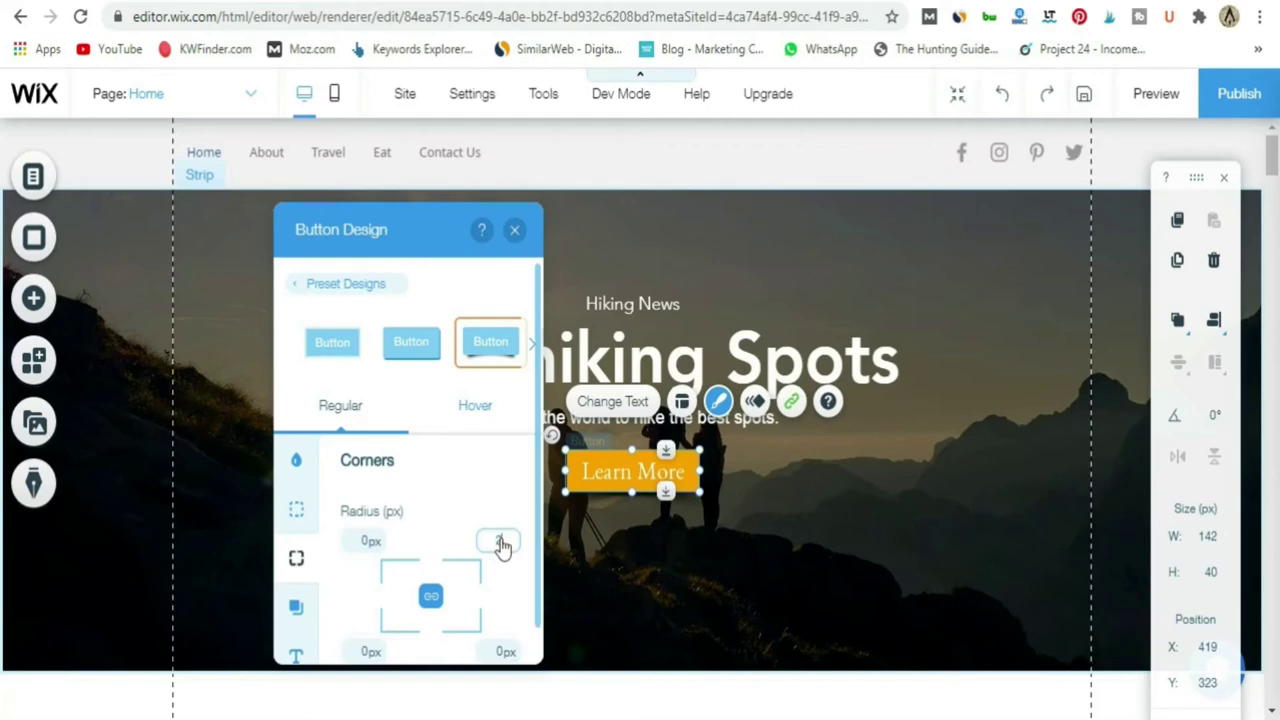
key("Return")
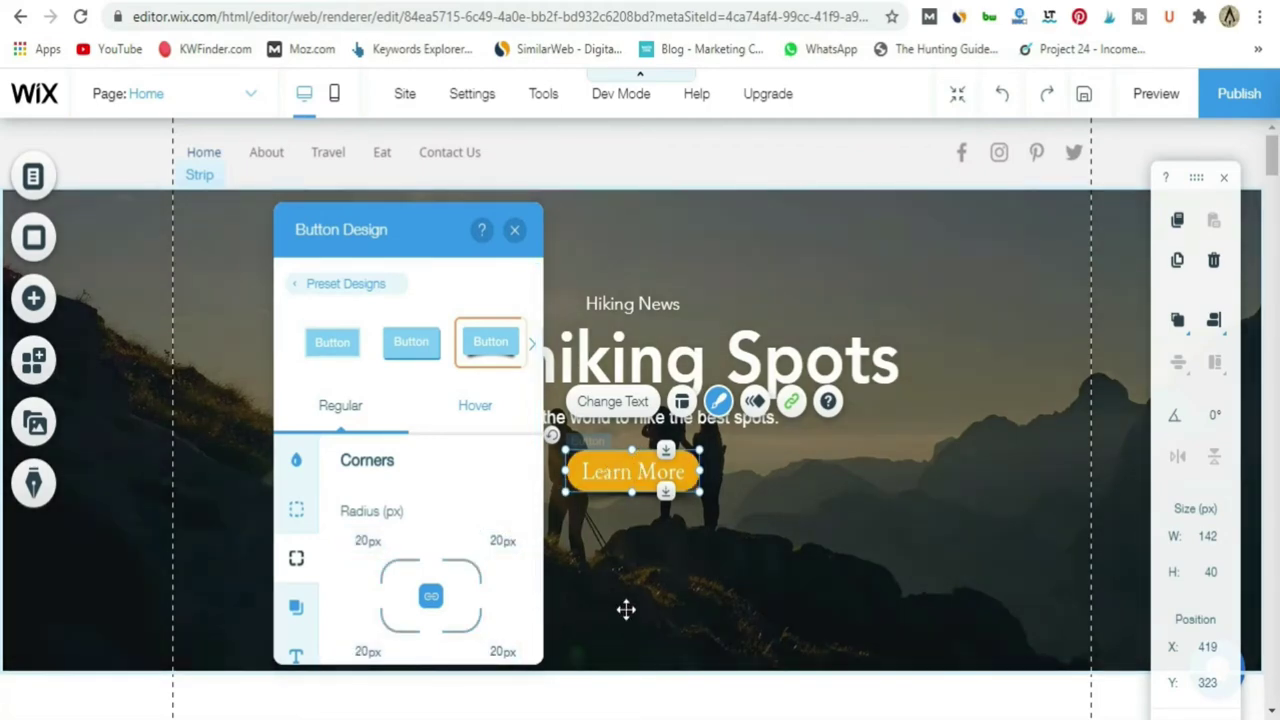
left_click(626, 609)
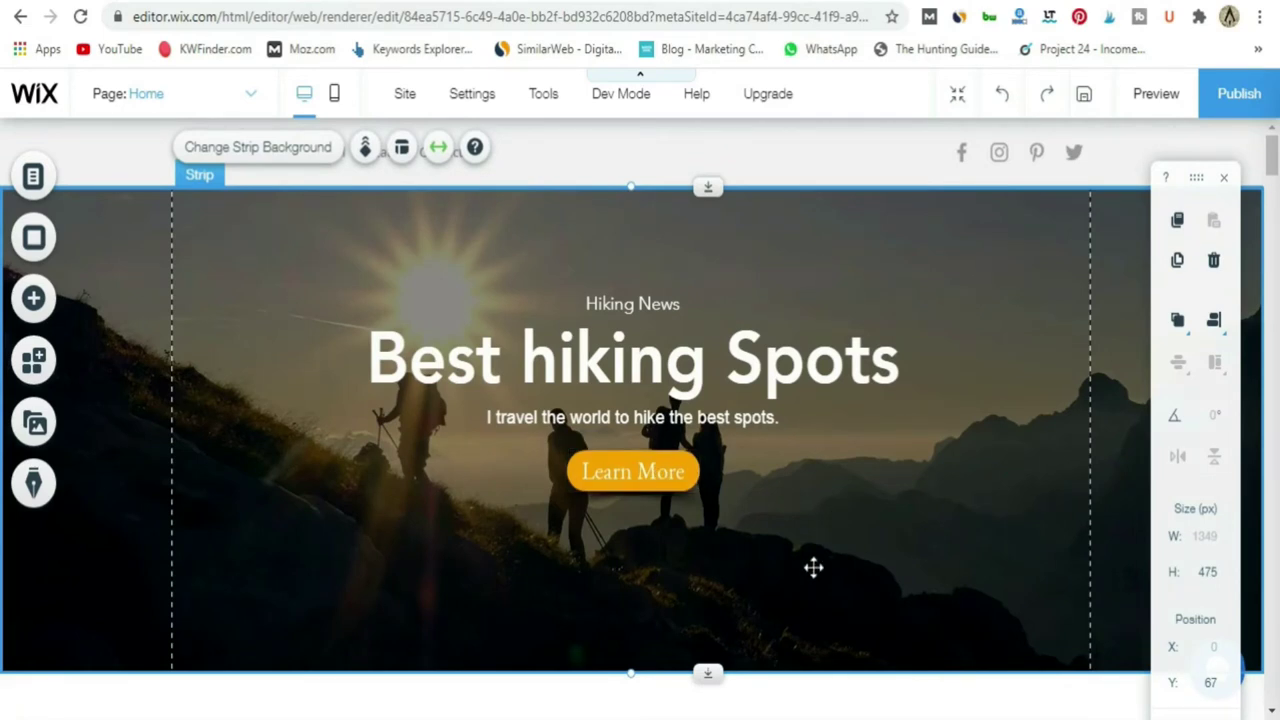
Change the font of the Learn More button's text to Arial.
left_click(655, 478)
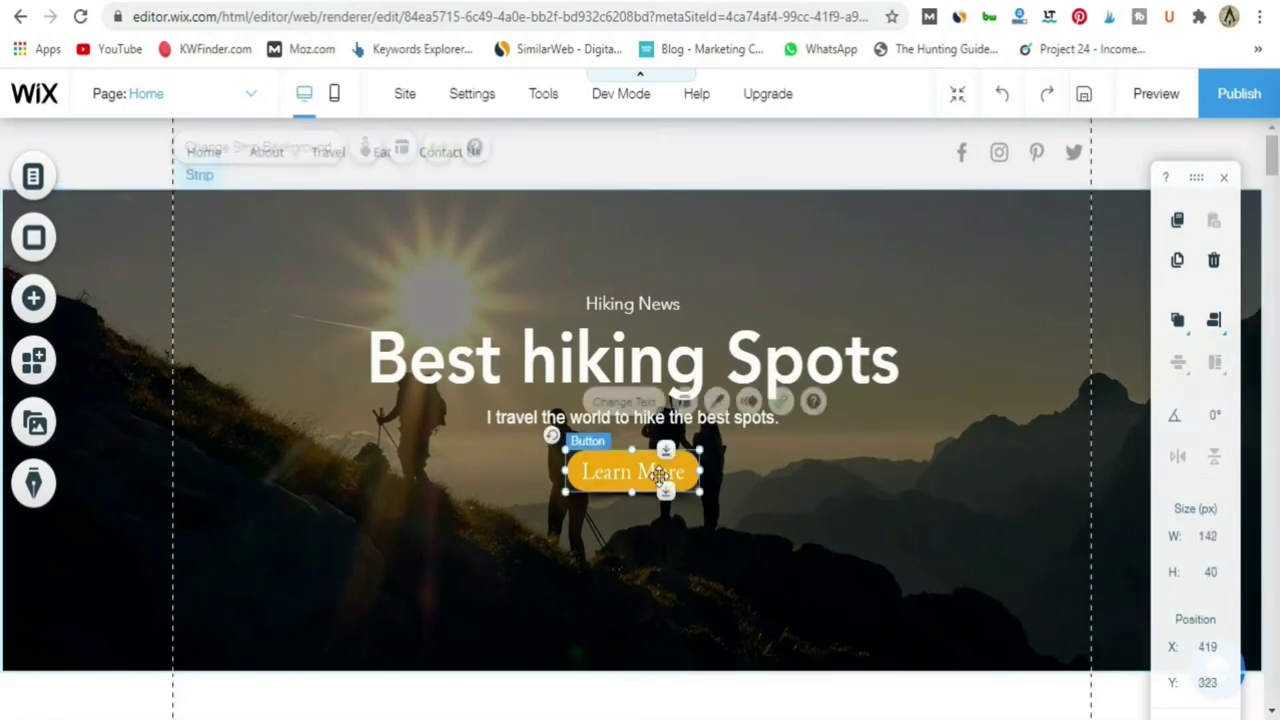
left_click(718, 401)
left_click(453, 622)
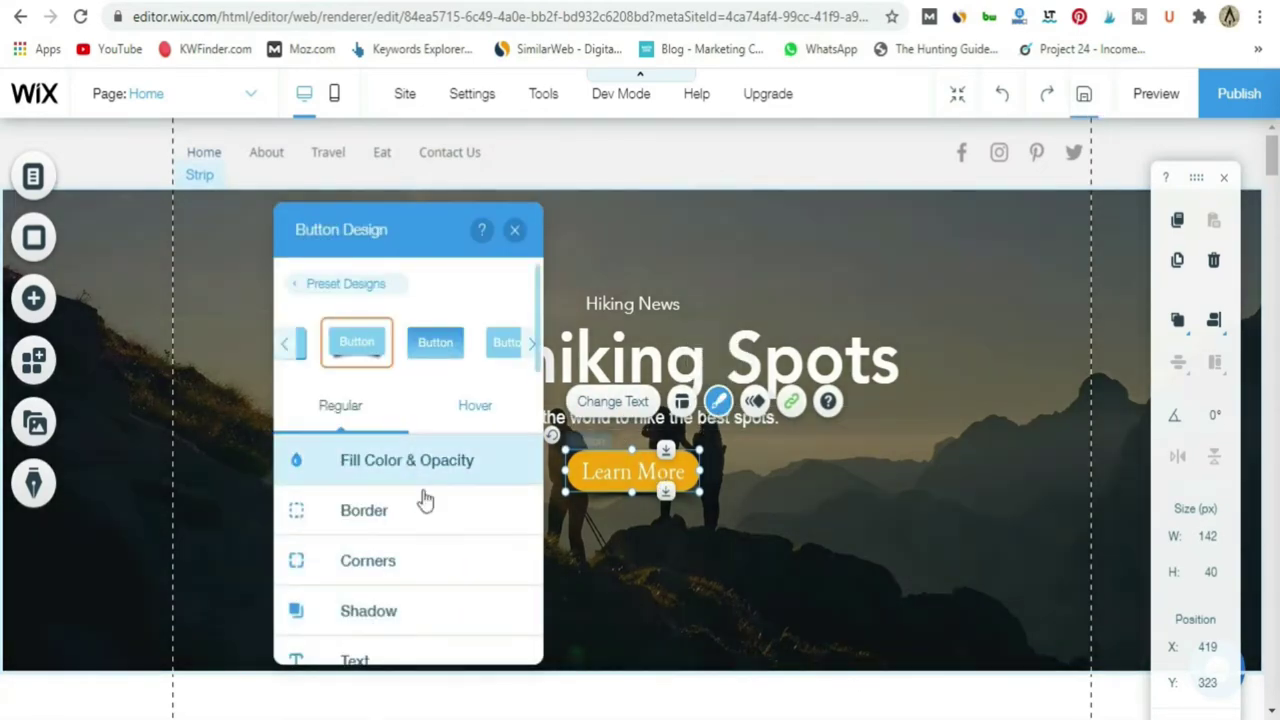
scroll(423, 510, "down", 1)
left_click(386, 645)
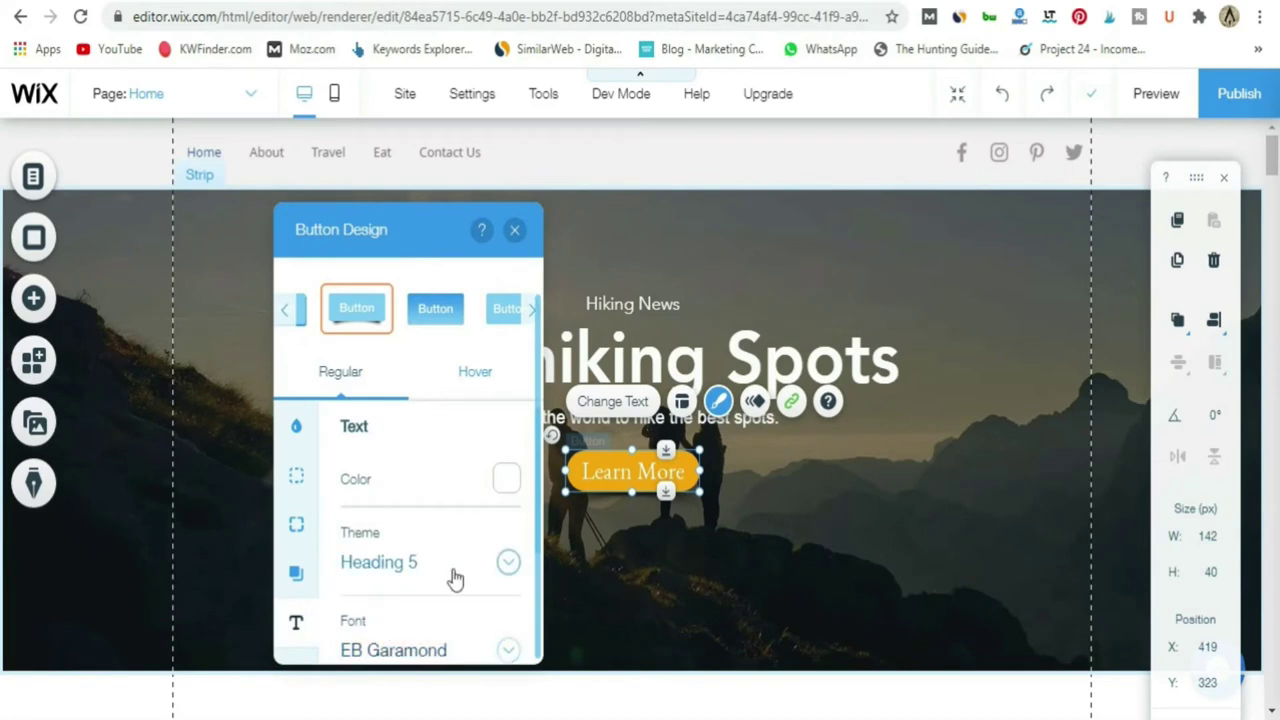
scroll(458, 600, "down", 3)
left_click(457, 495)
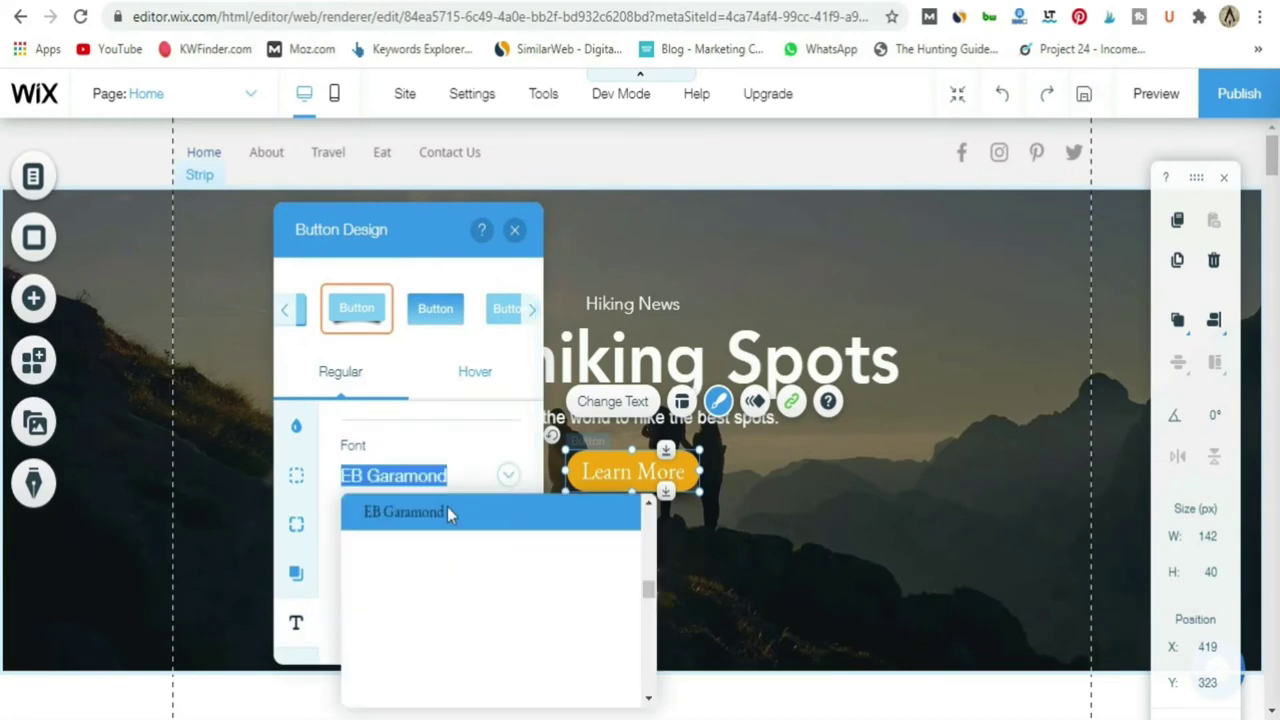
scroll(441, 598, "up", 3)
scroll(441, 598, "up", 10)
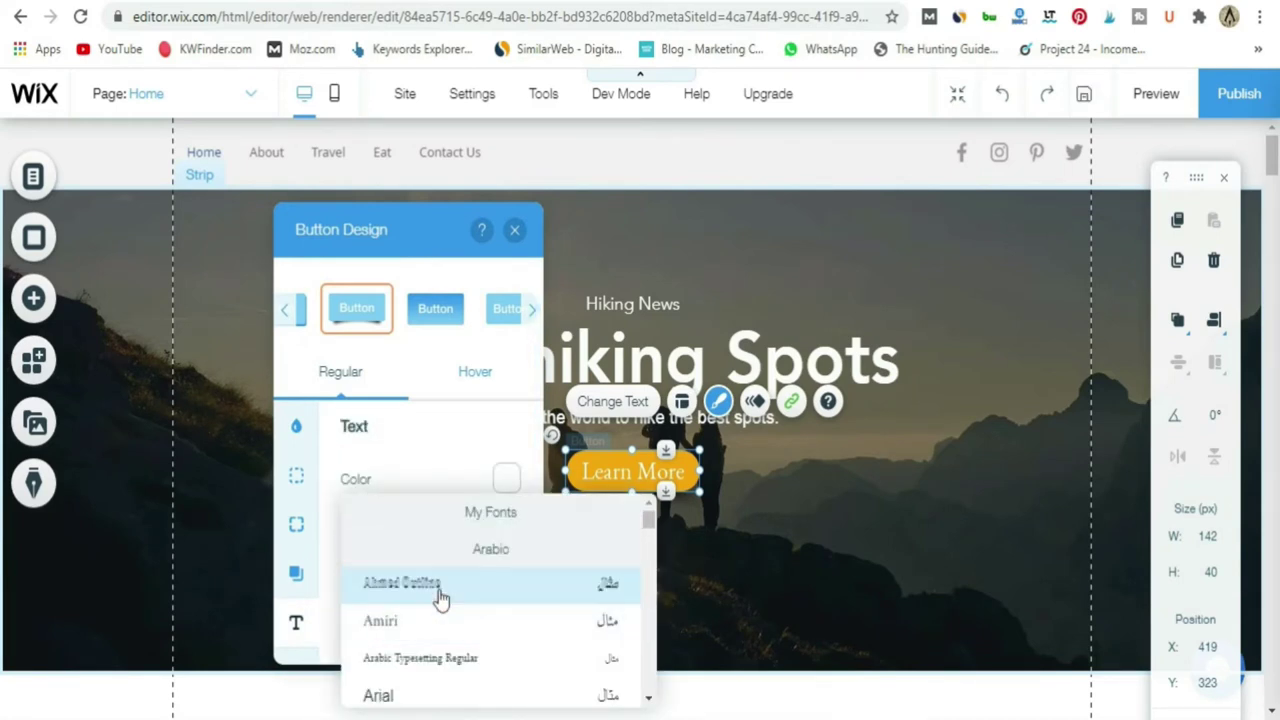
left_click(438, 696)
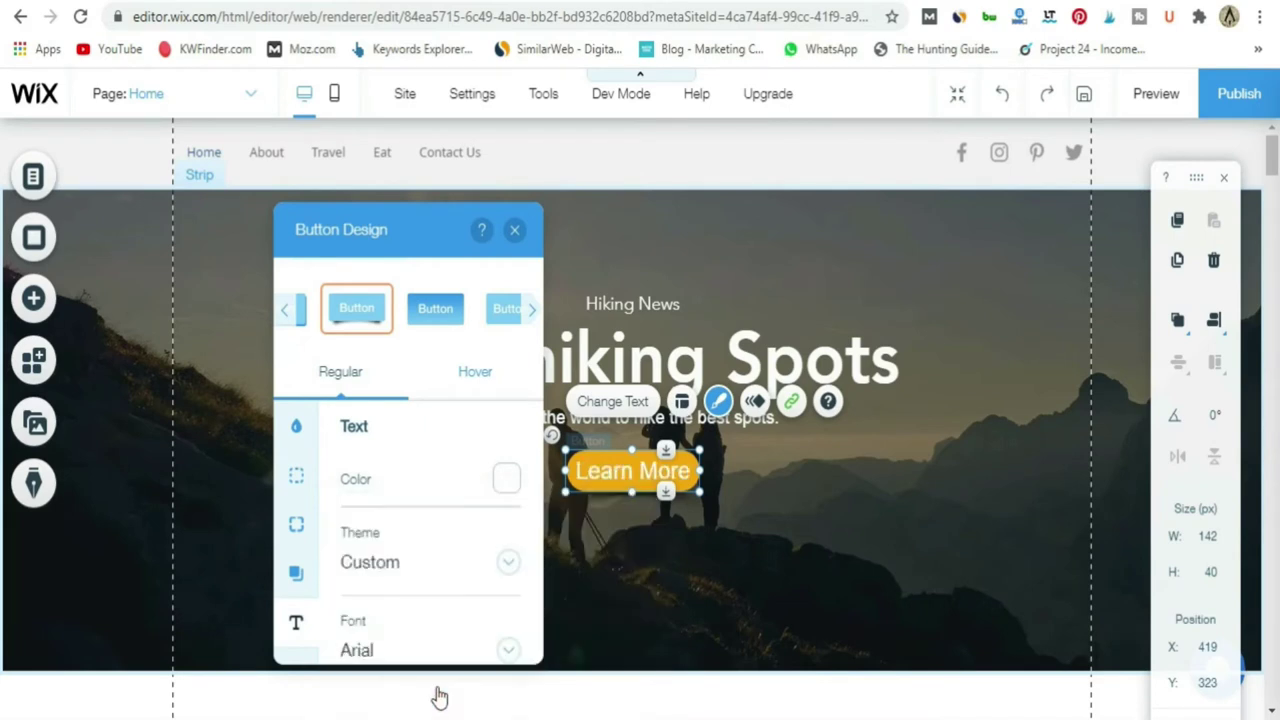
Set the Learn More button's font size to 21 px, make its text bold and close the design settings.
scroll(395, 578, "down", 3)
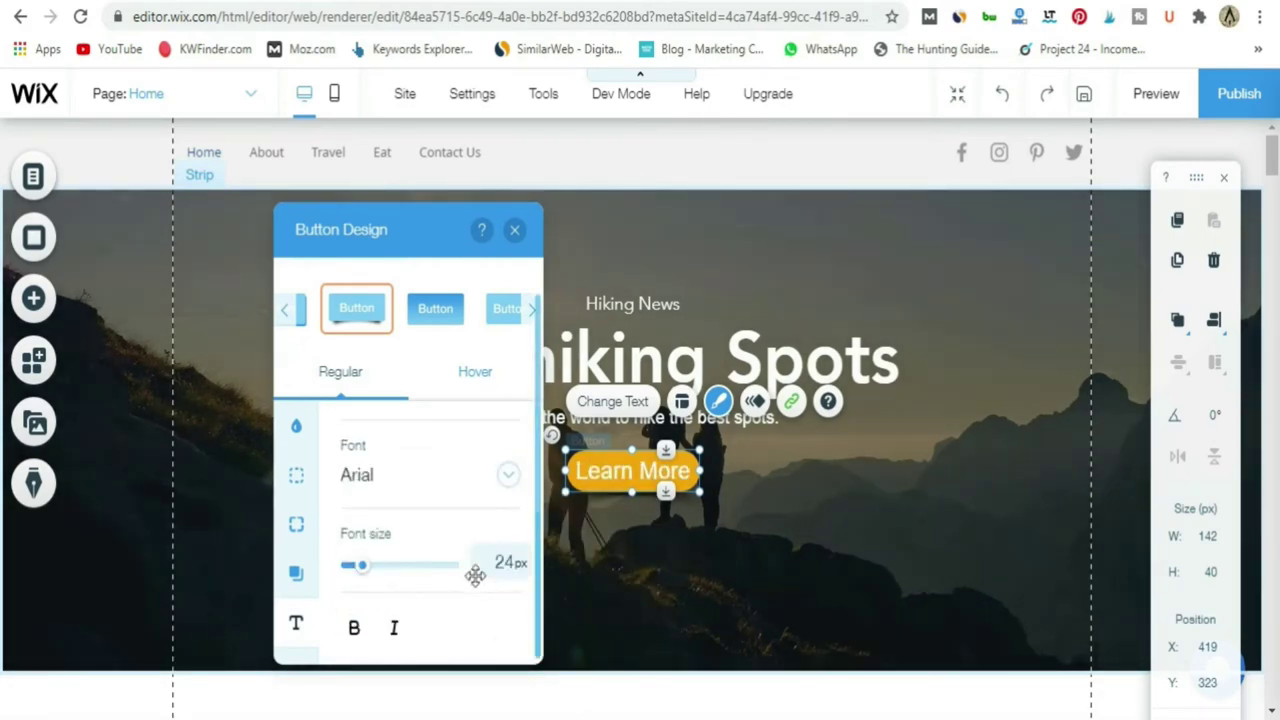
left_click(507, 567)
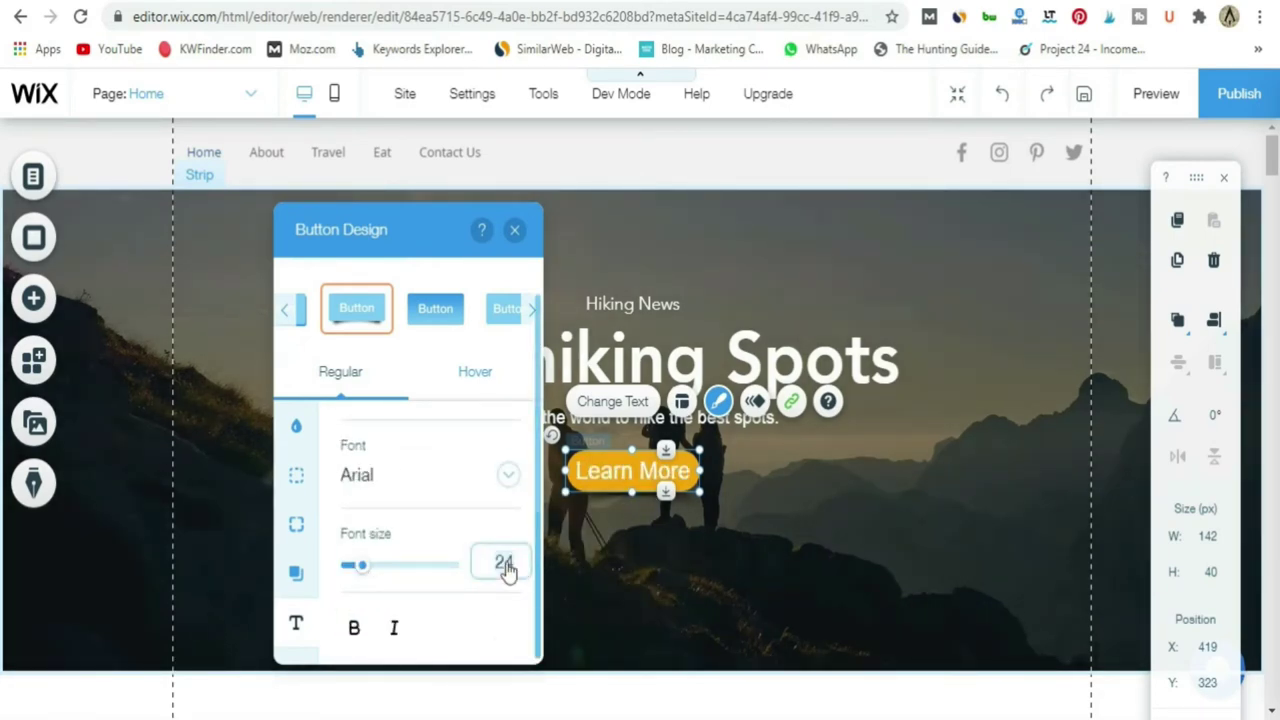
key("BackSpace")
key("BackSpace")
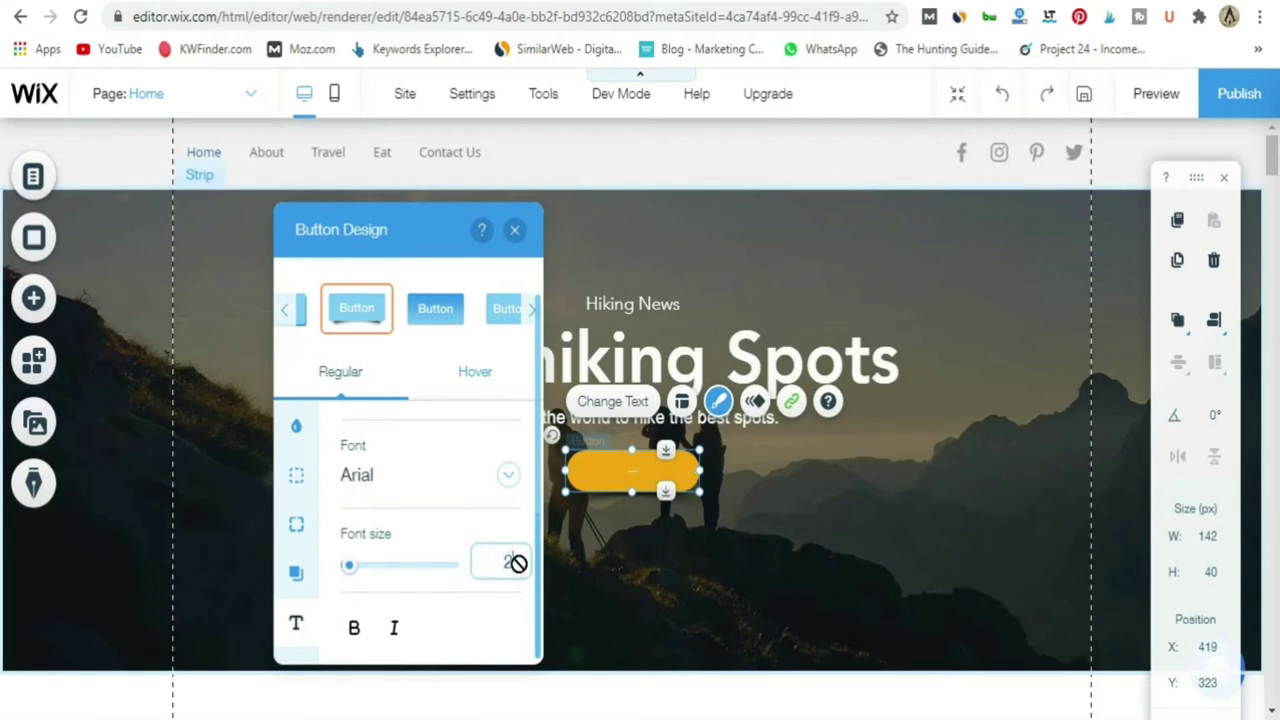
type("21")
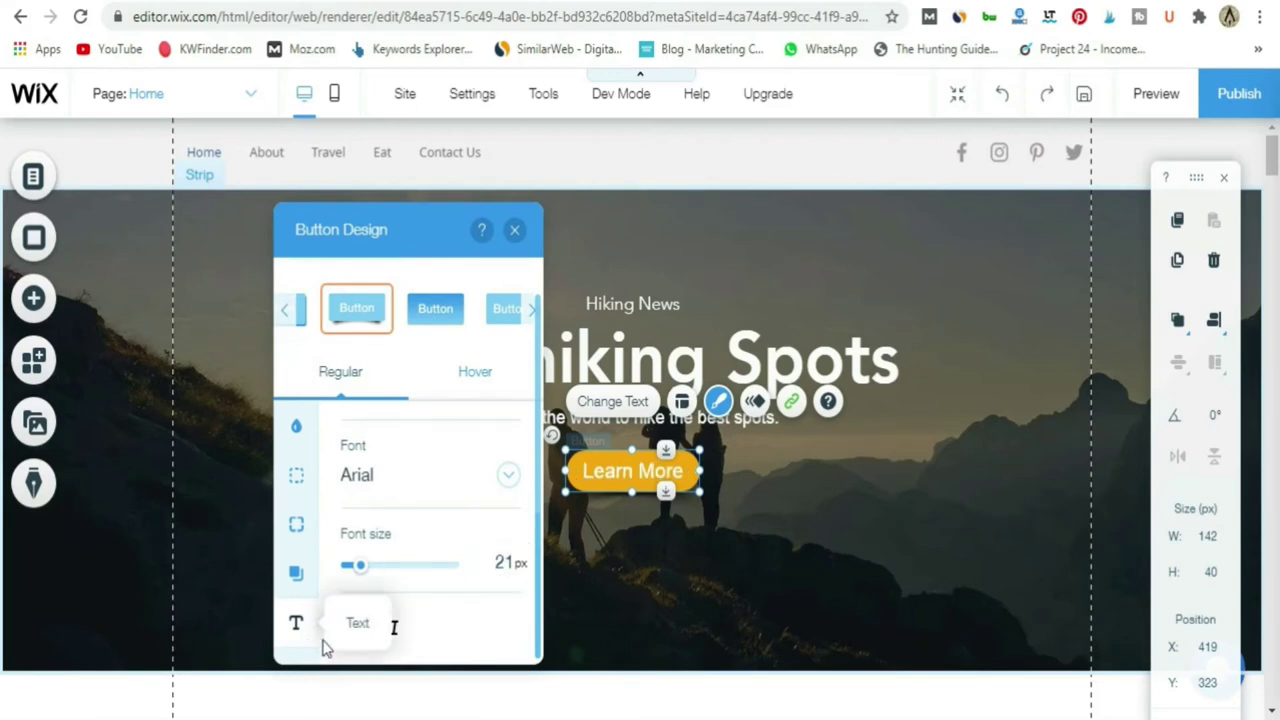
left_click(361, 634)
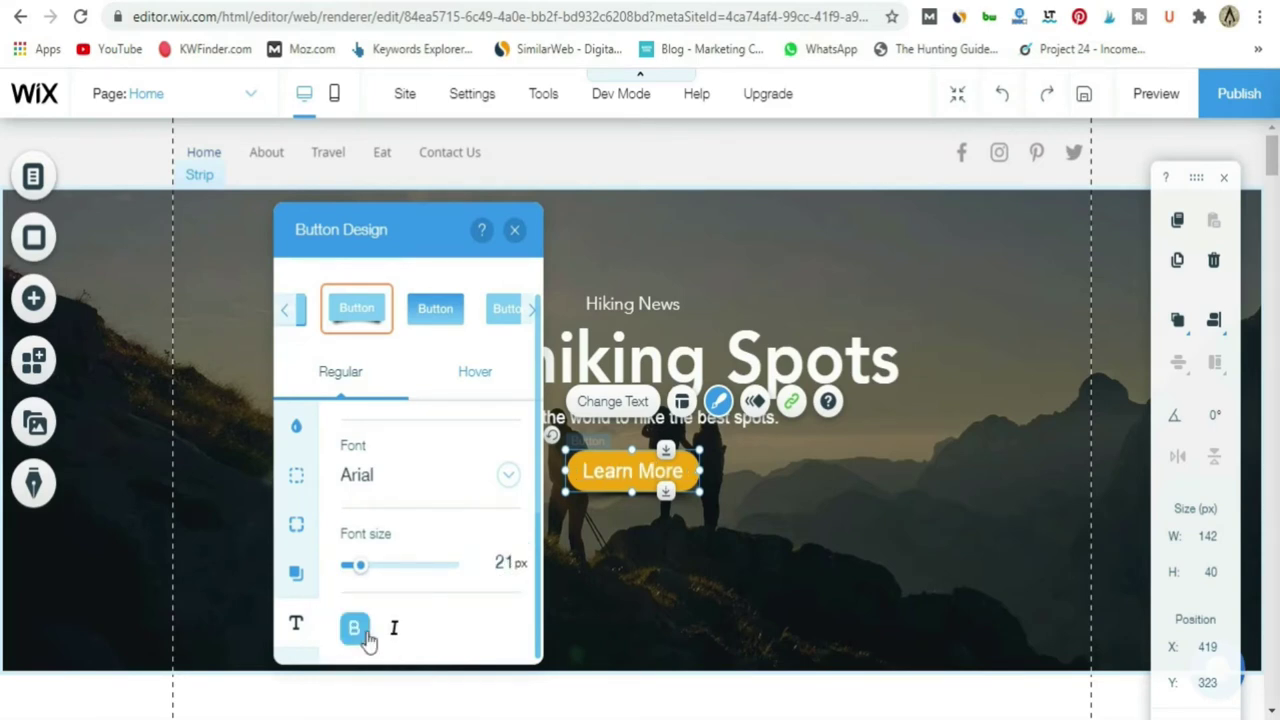
left_click(606, 600)
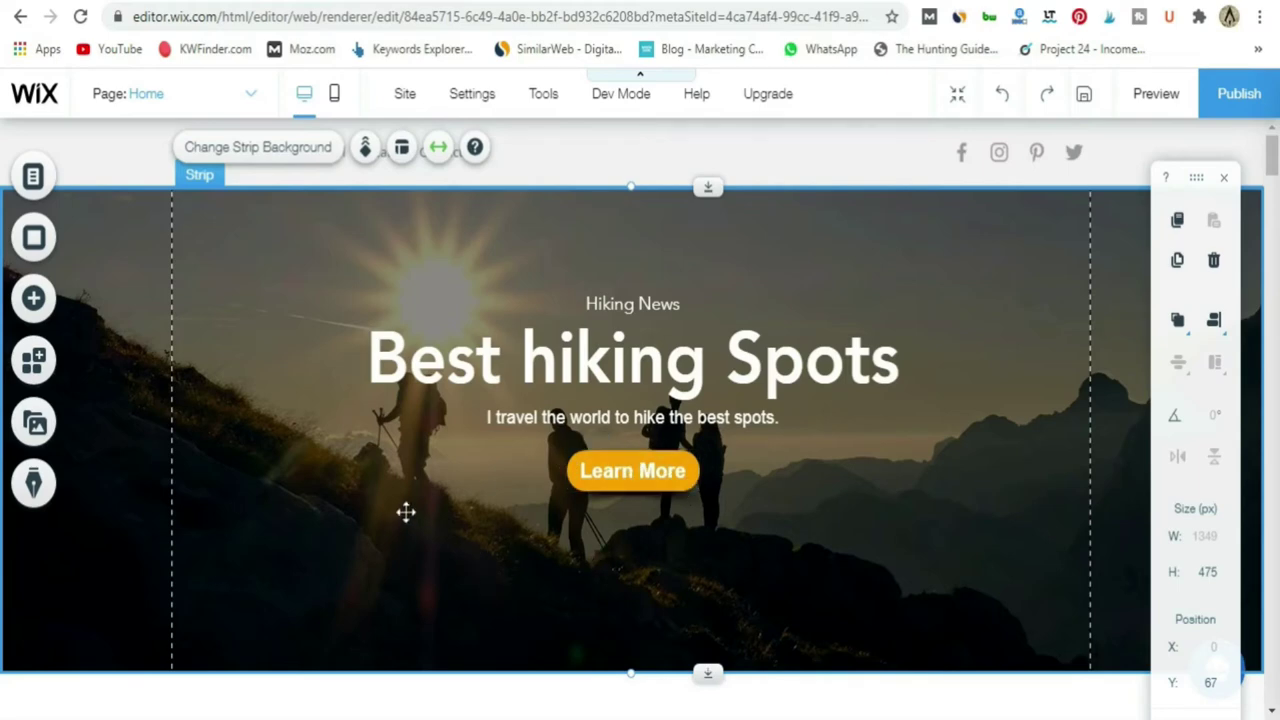
Delete the placeholder paragraph above the Travel, Eat and Relax images.
scroll(405, 512, "down", 4)
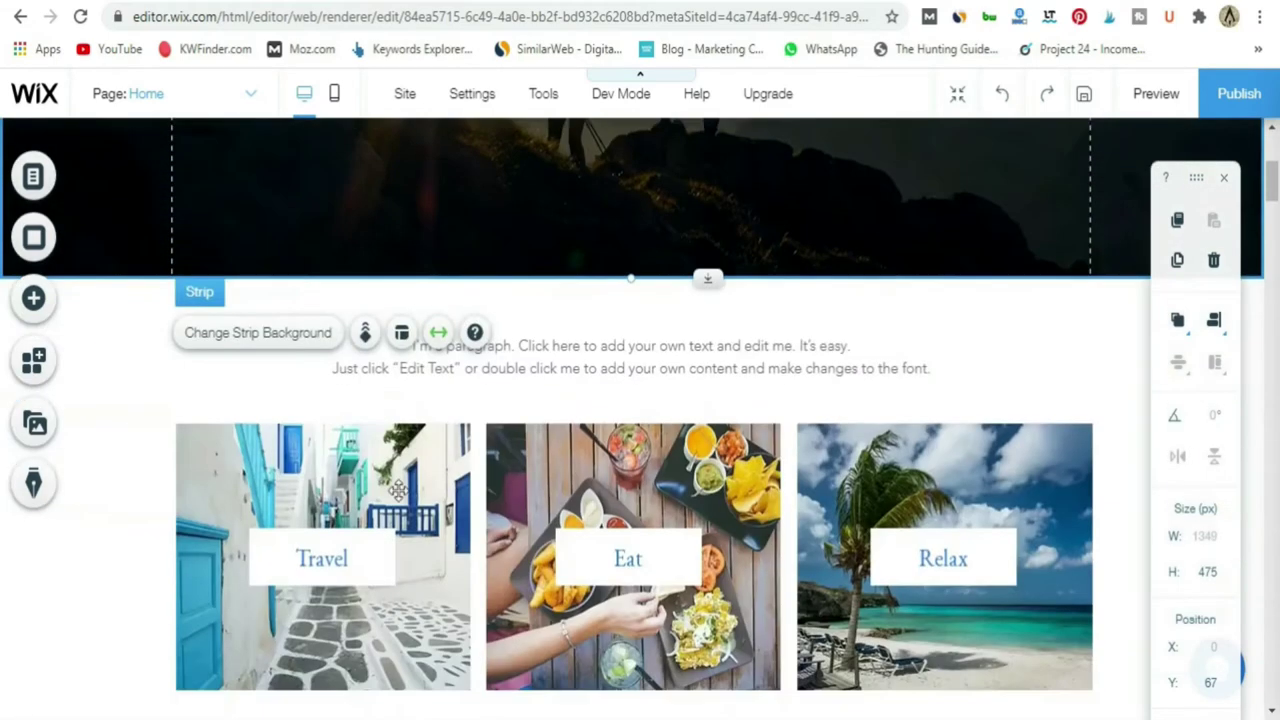
scroll(400, 486, "up", 1)
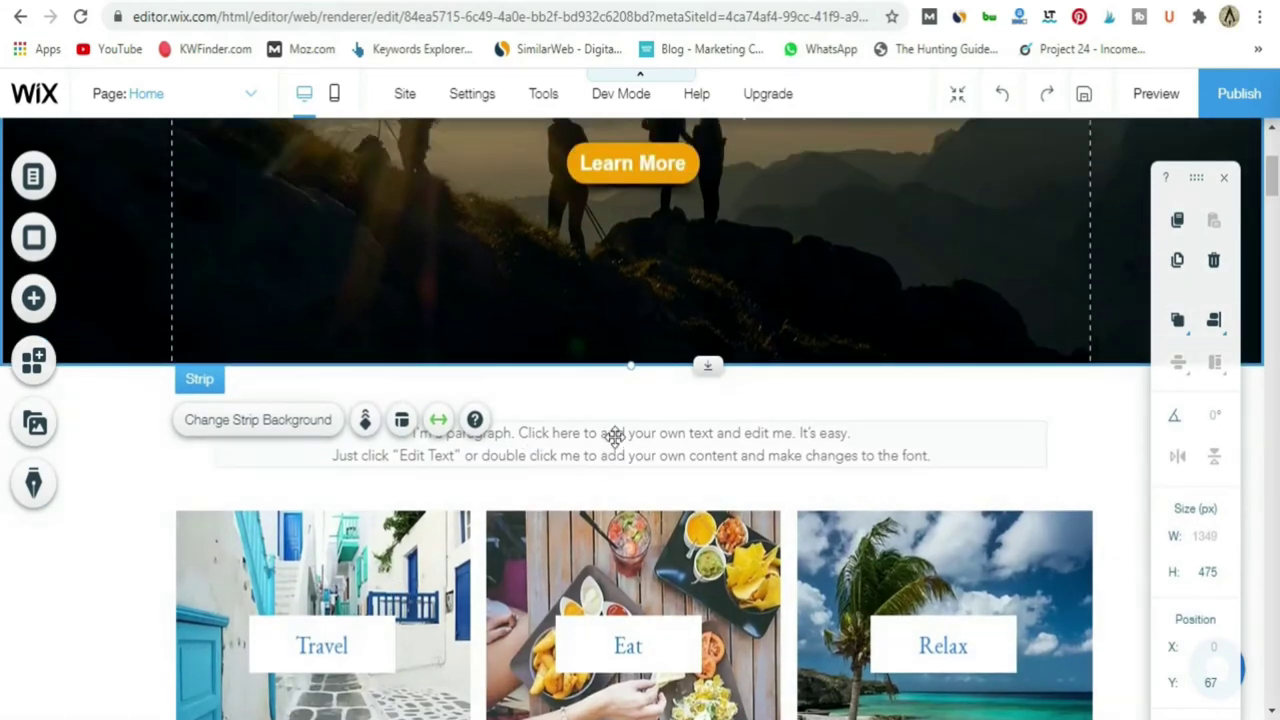
scroll(614, 434, "up", 1)
right_click(530, 547)
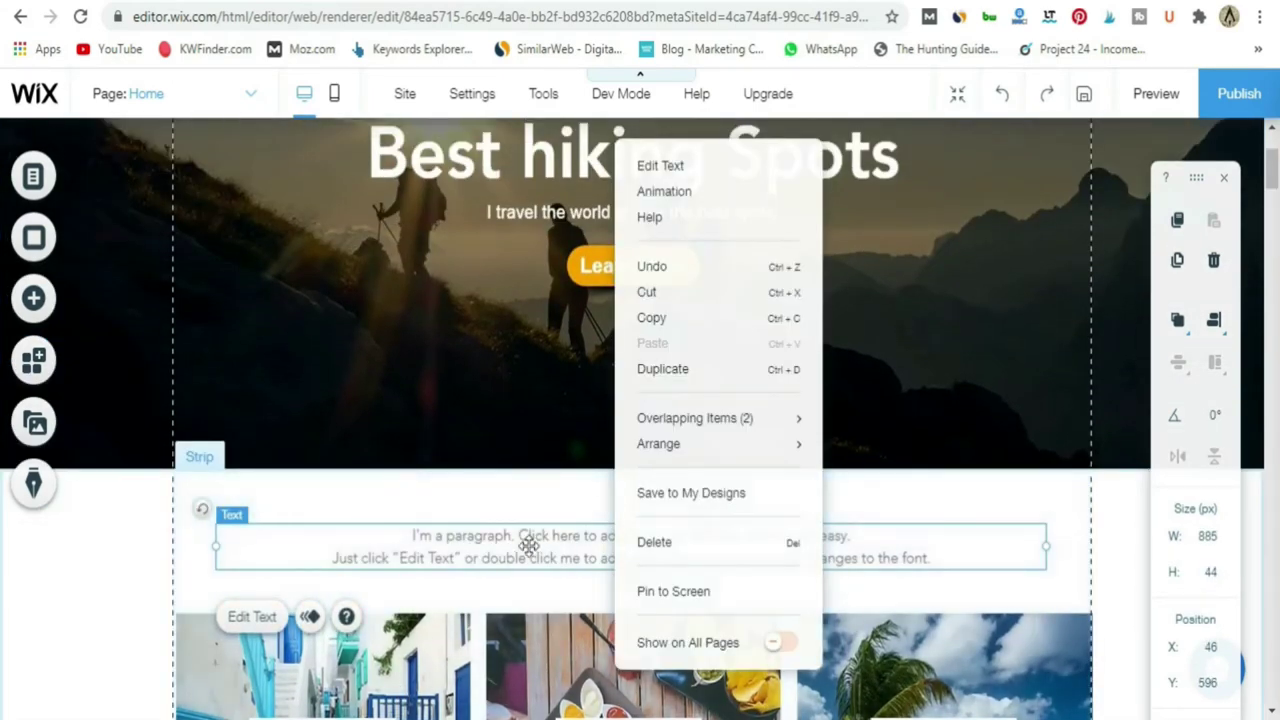
left_click(687, 552)
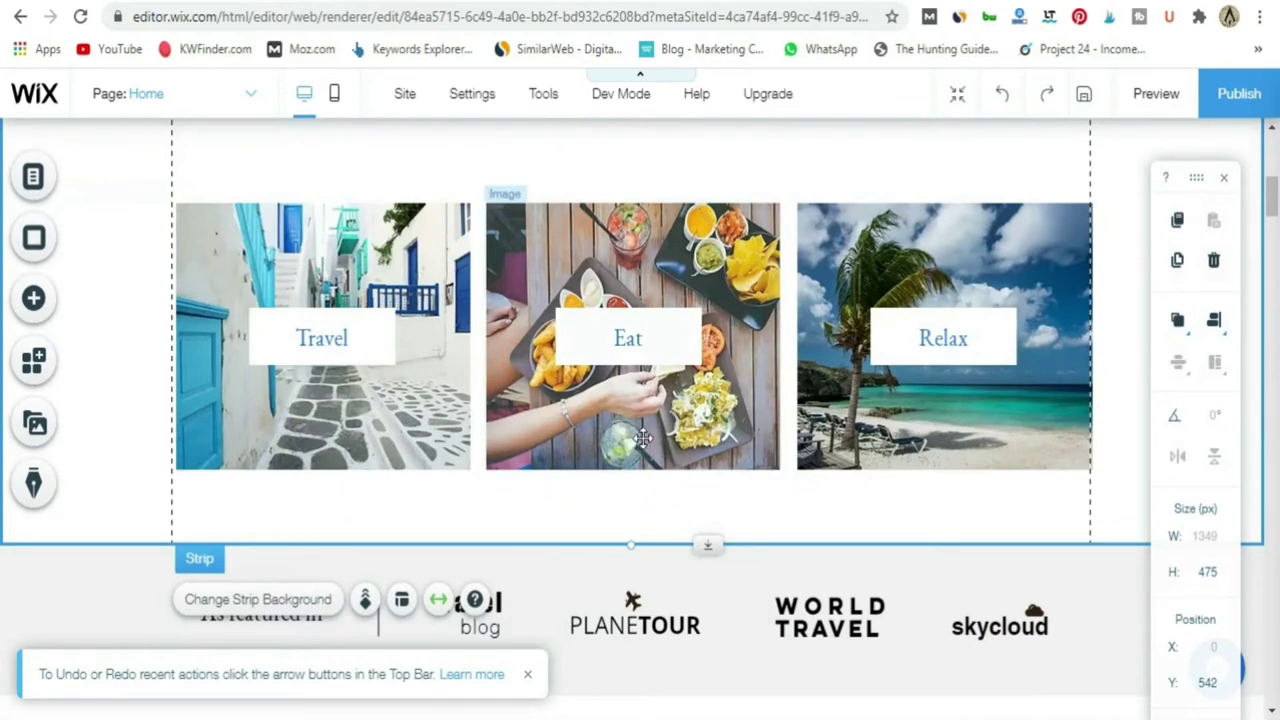
Delete the Travel, Eat and Relax images together with their buttons from the strip below the hero section.
scroll(500, 380, "up", 1)
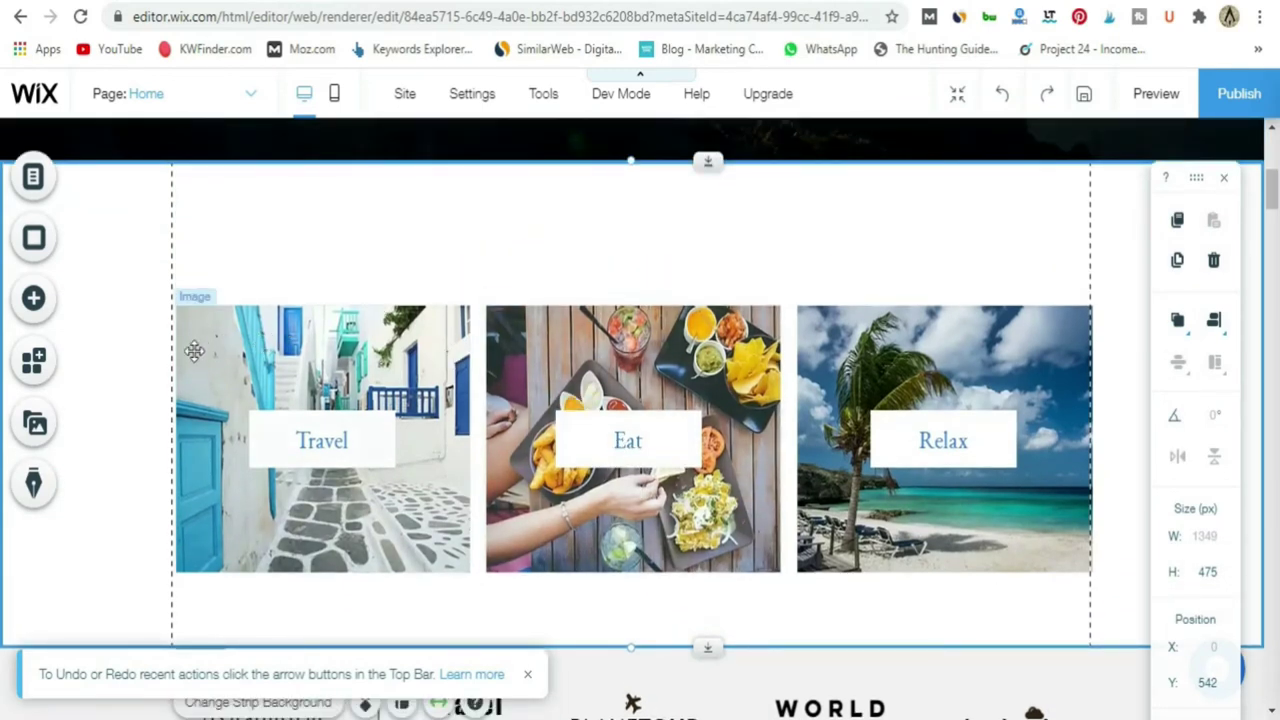
left_click(241, 368)
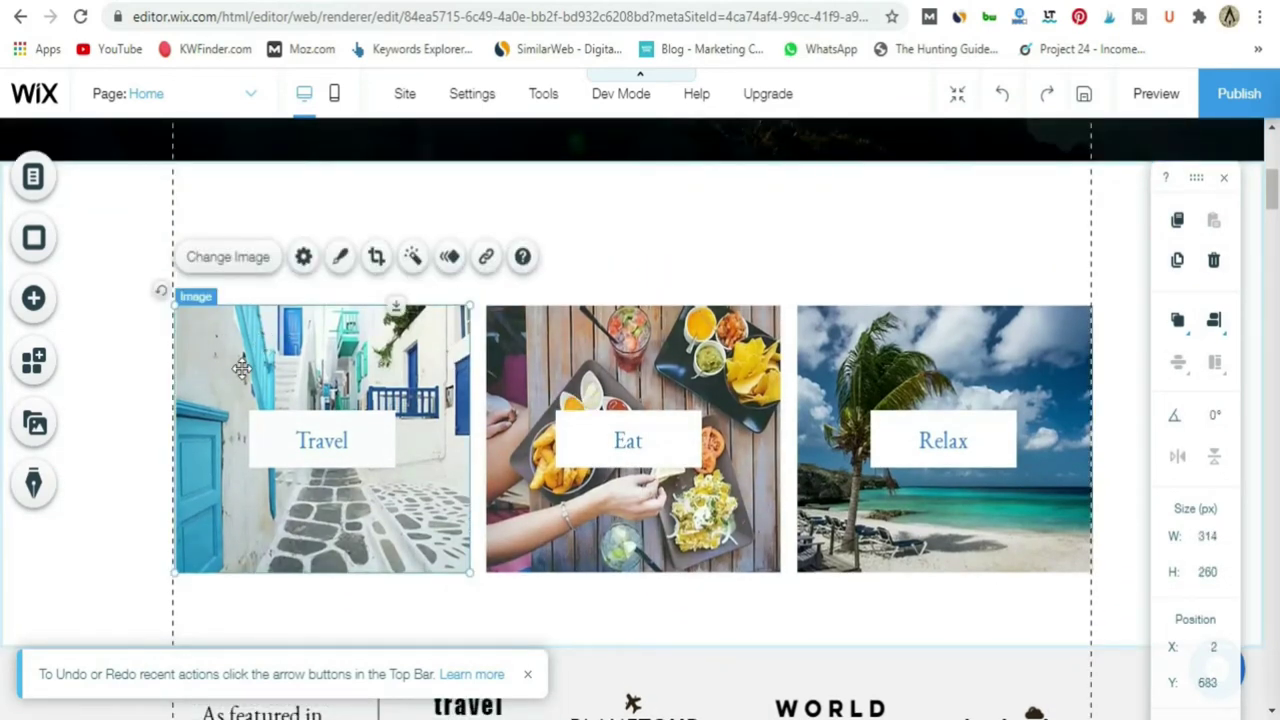
key("Delete")
left_click(318, 441)
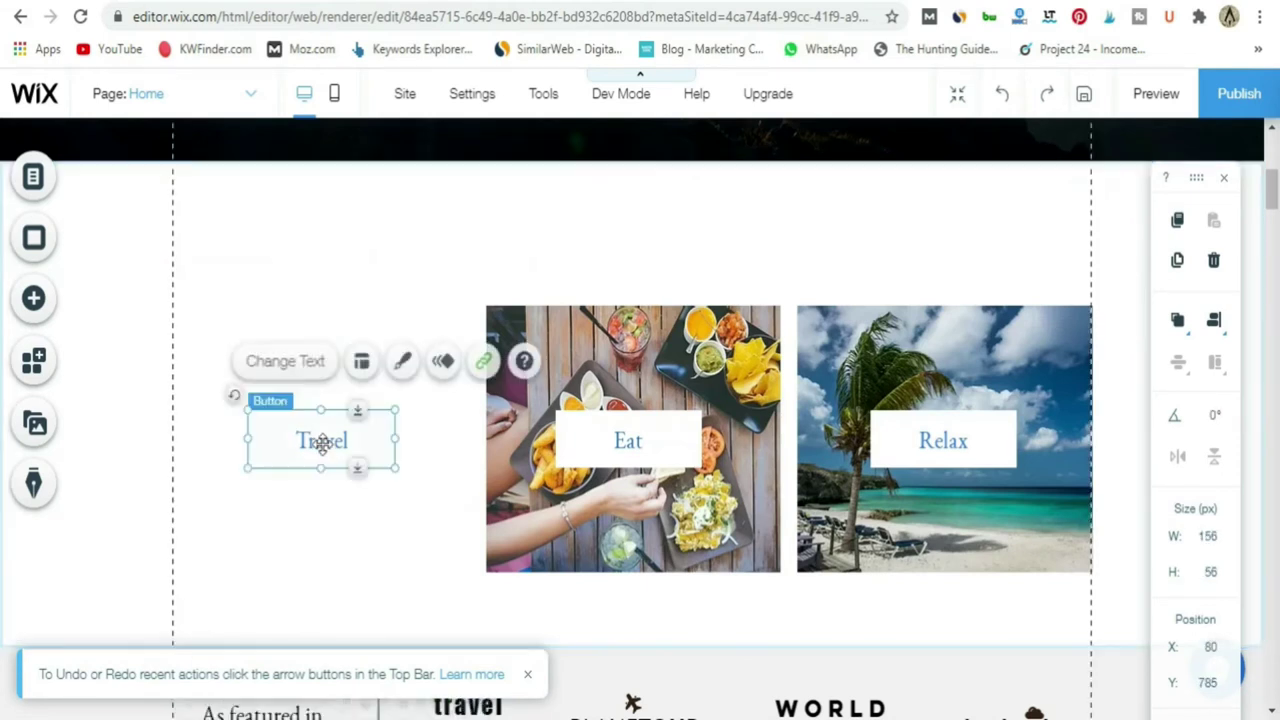
key("Delete")
left_click(593, 350)
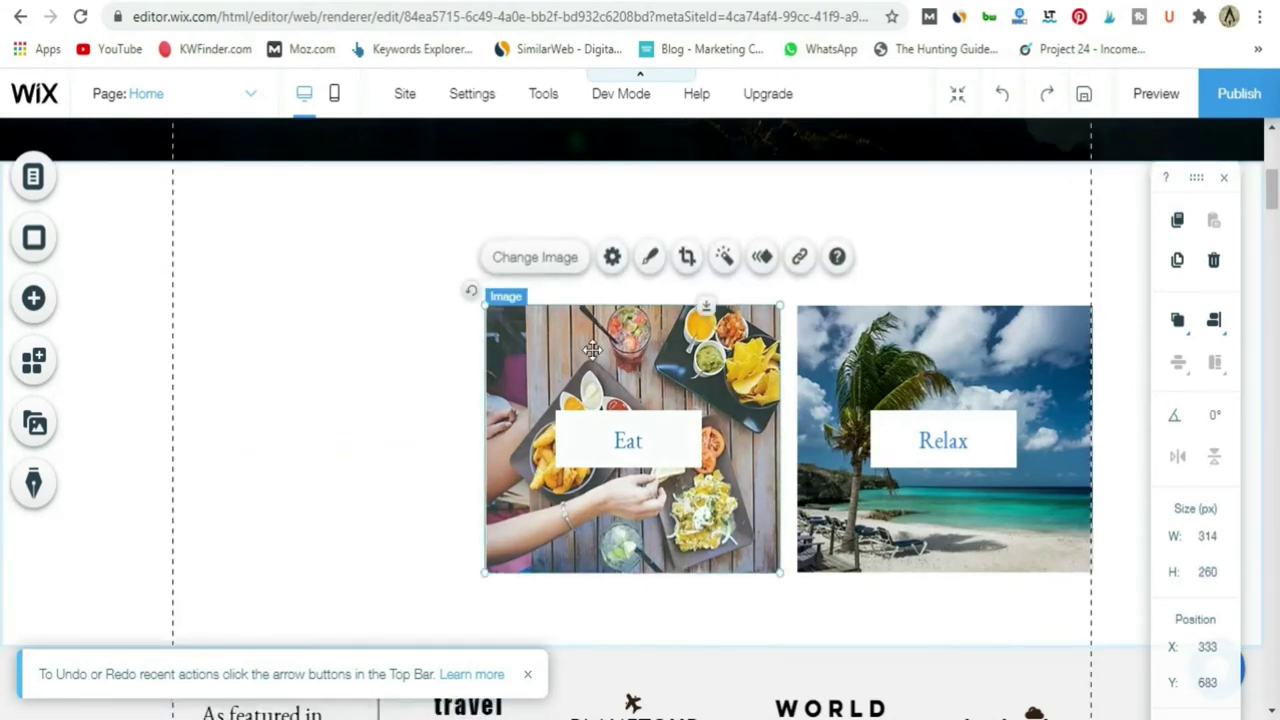
key("Delete")
left_click(608, 450)
key("Delete")
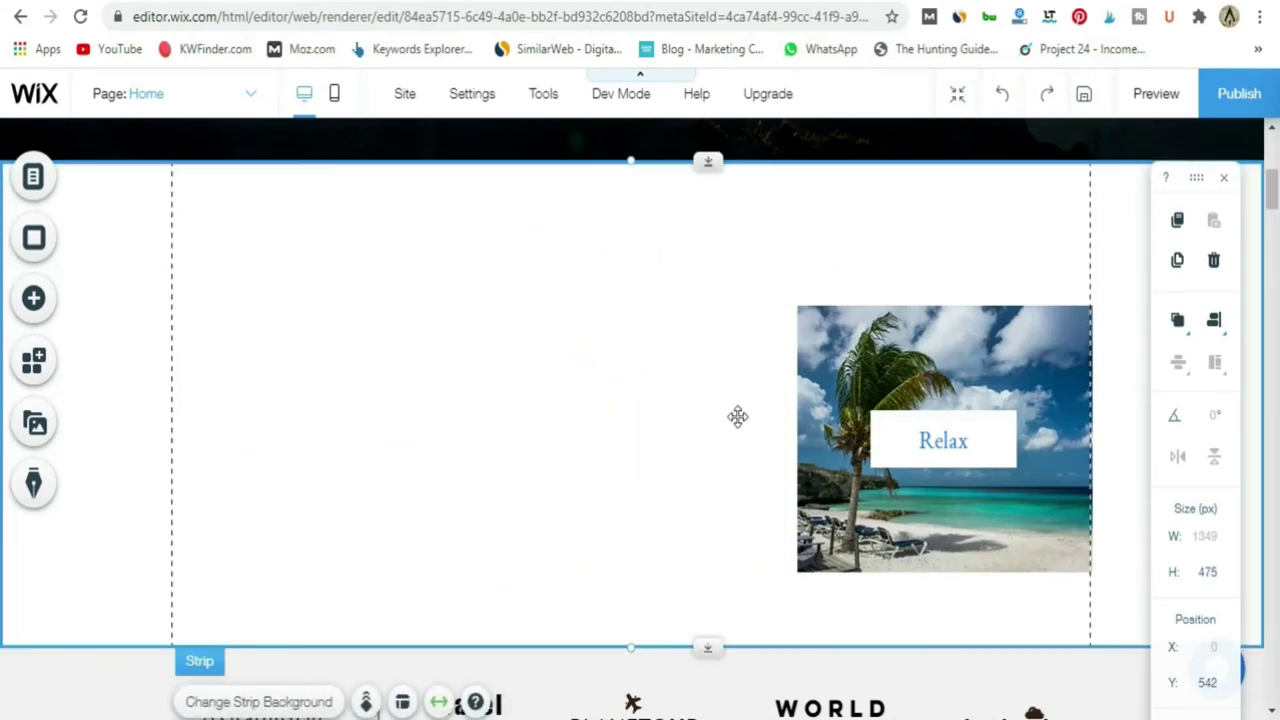
left_click(873, 381)
key("Delete")
left_click(917, 434)
key("Delete")
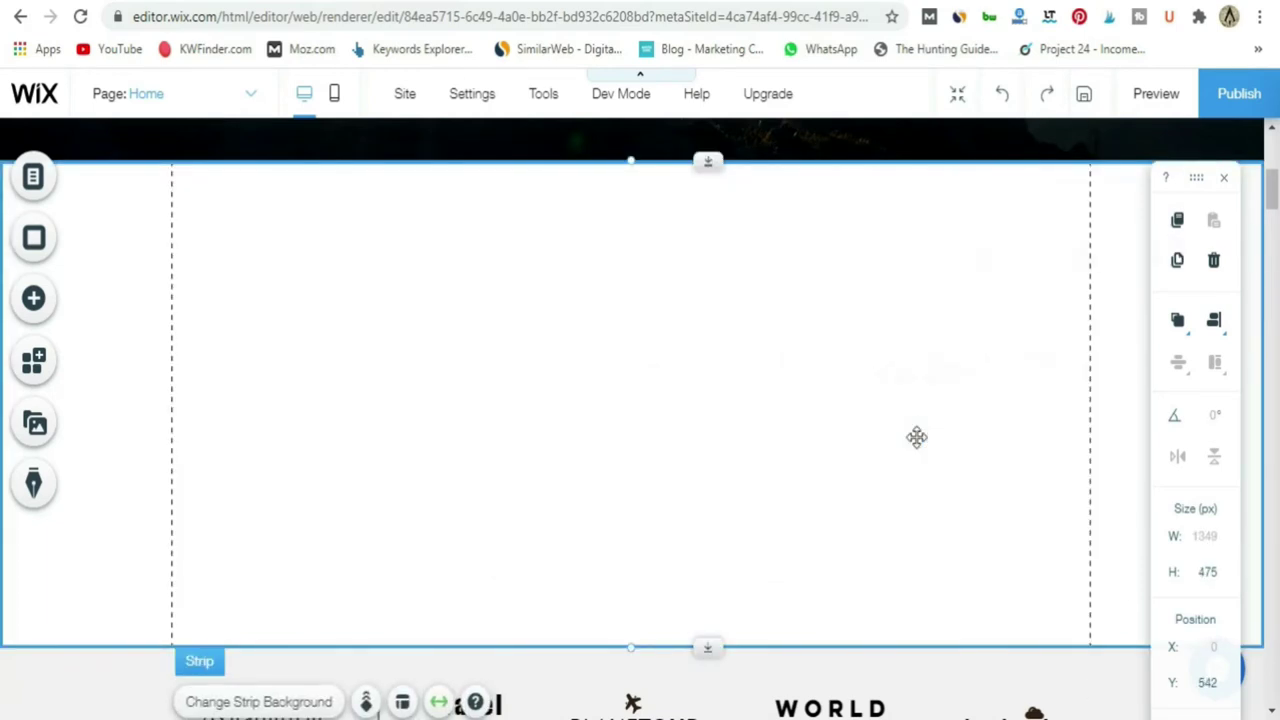
Add a Heading 2 themed text to the emptied strip and move it up to about X 340, Y 602.
scroll(513, 456, "up", 3)
scroll(513, 456, "down", 2)
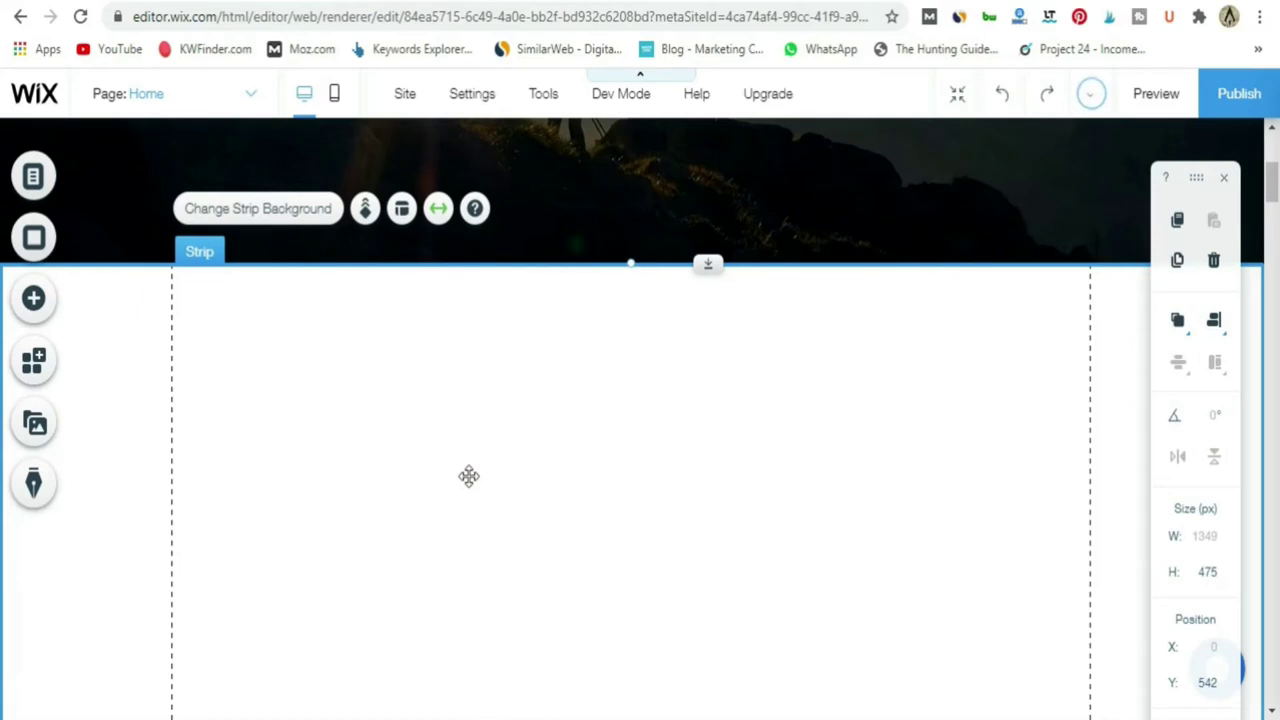
left_click(36, 300)
mouse_move(103, 214)
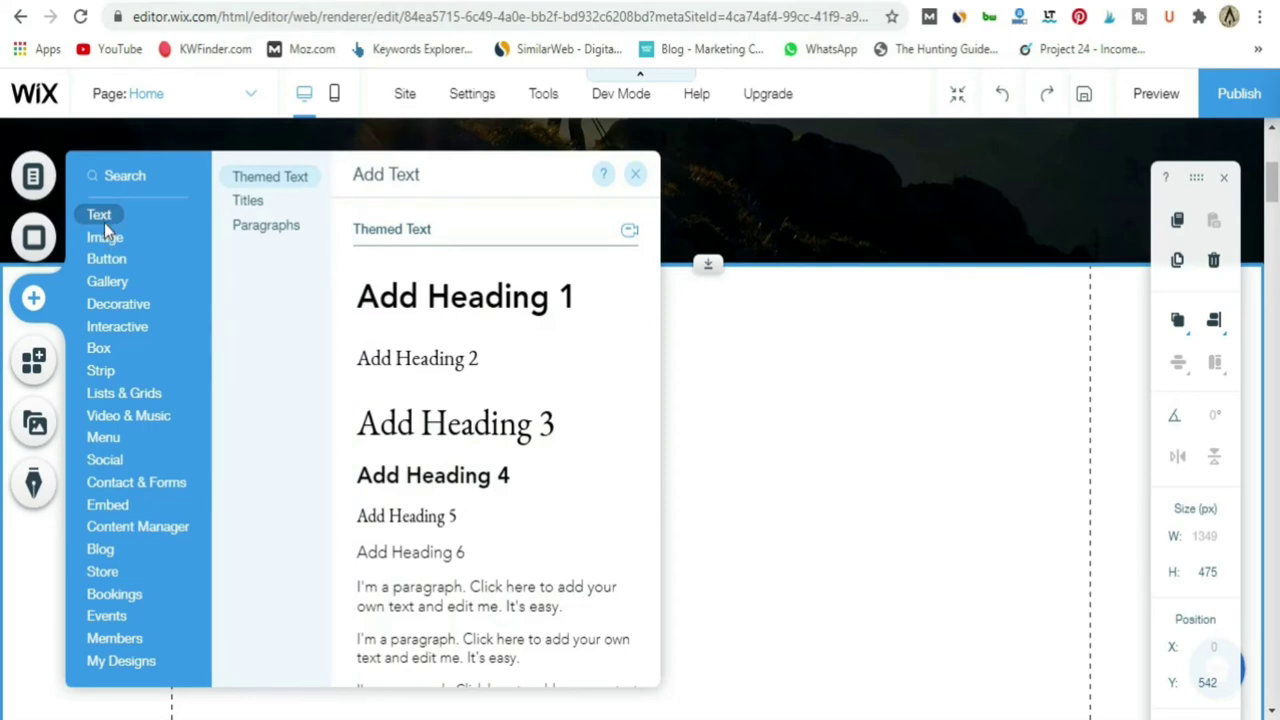
left_click(415, 362)
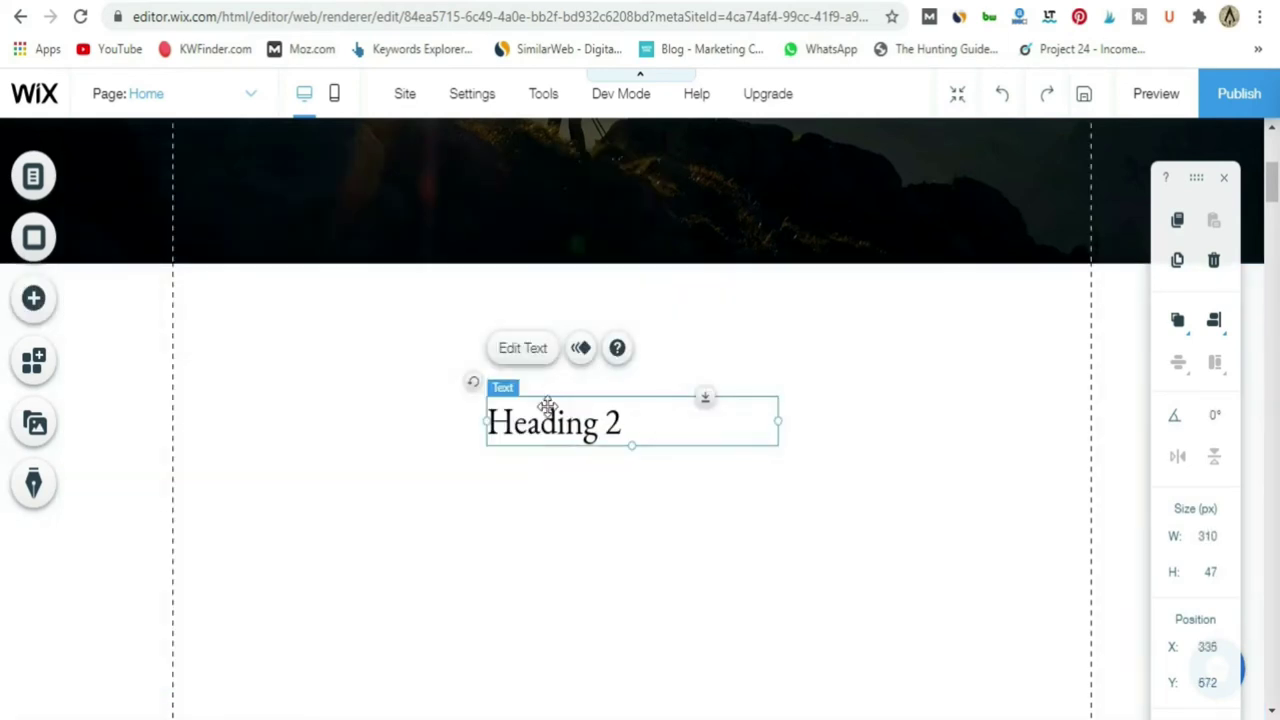
left_click_drag(615, 432, 624, 362)
left_click(637, 486)
Replace the new heading's text with "What We Do".
left_click(586, 354)
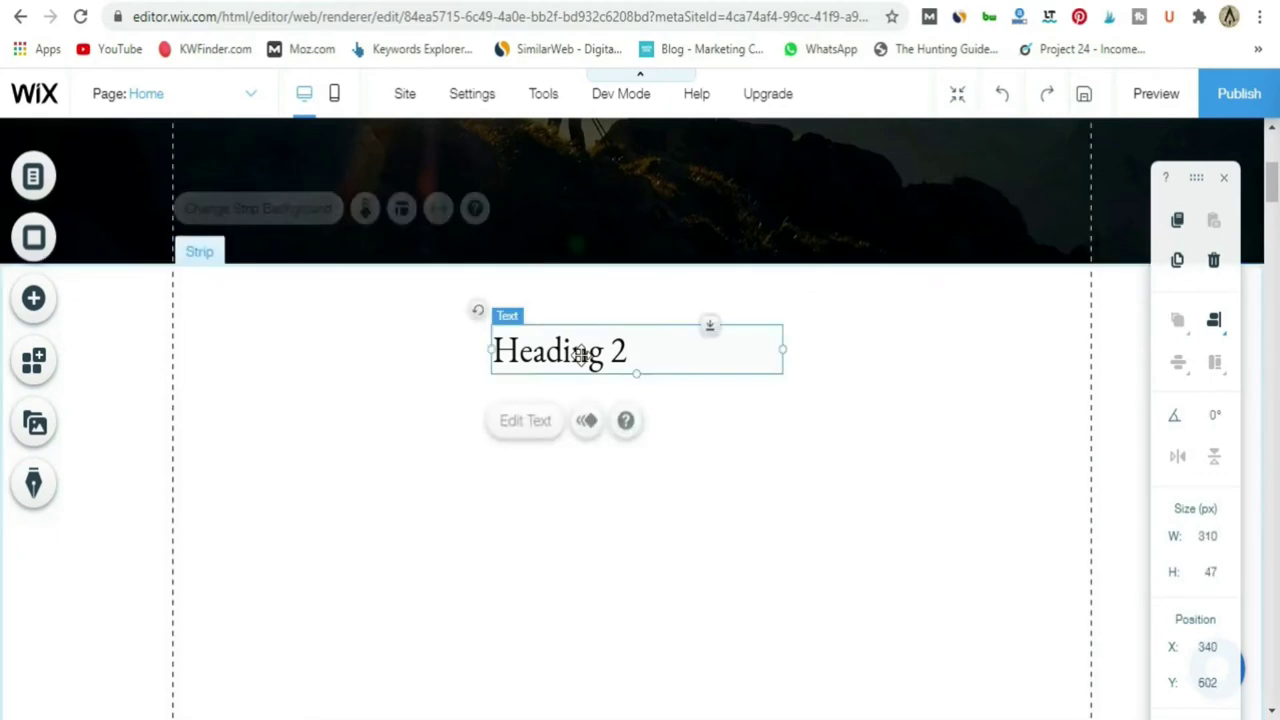
double_click(581, 354)
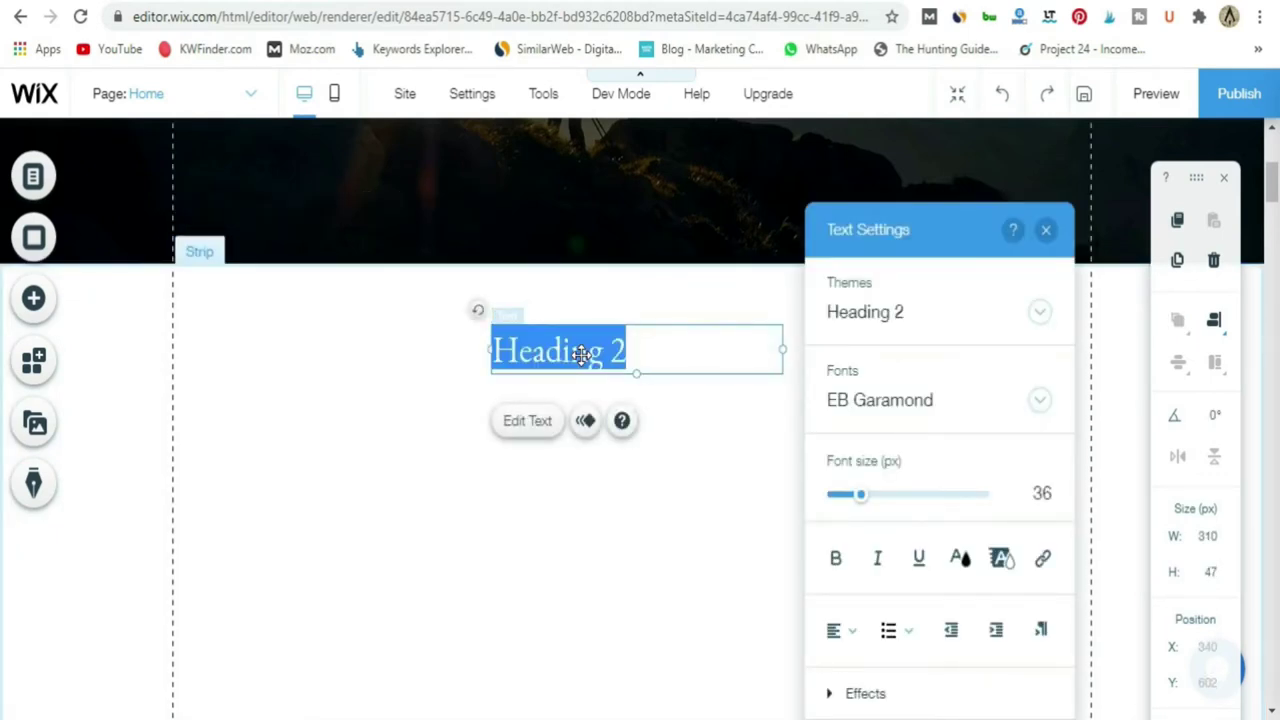
type("What We Do")
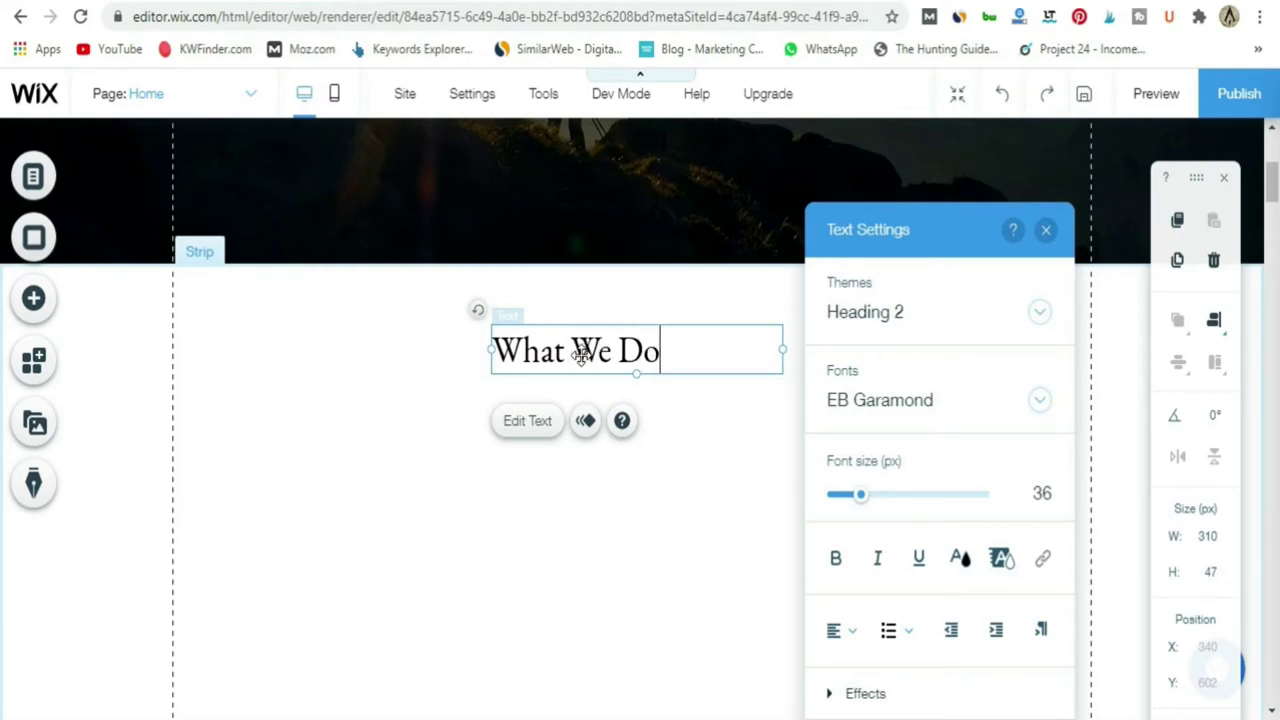
left_click(729, 474)
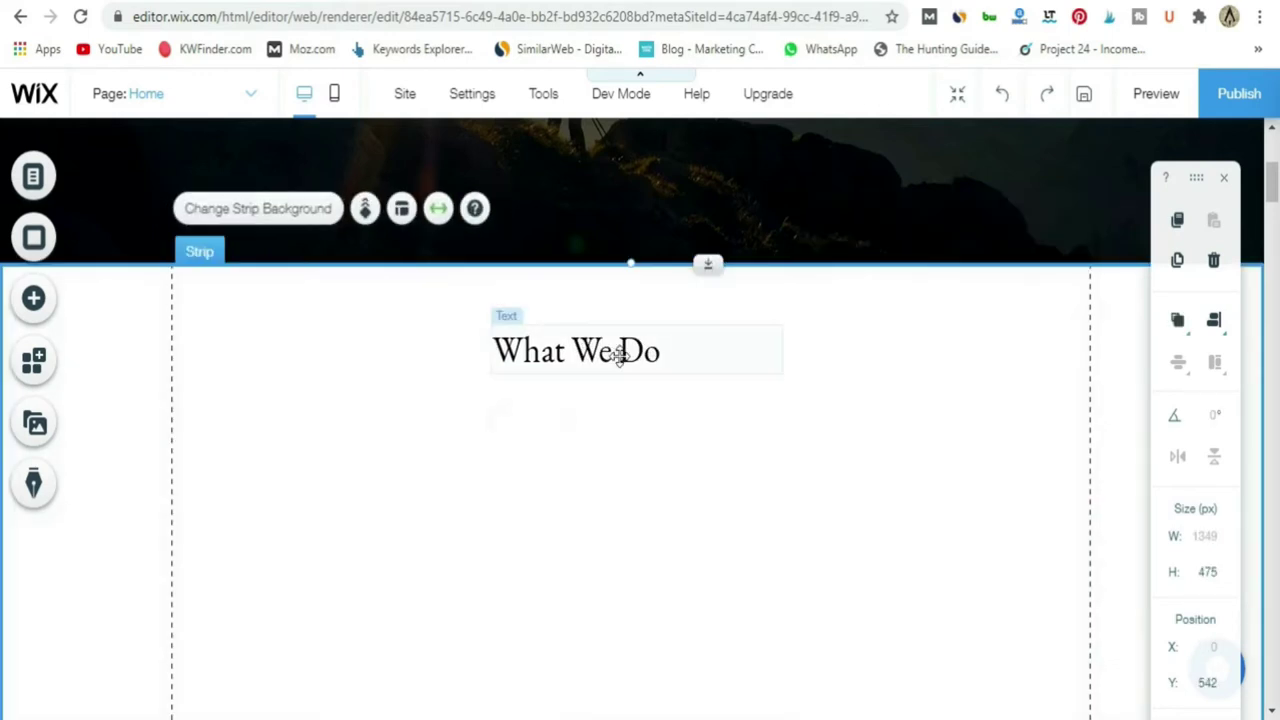
Narrow the "What We Do" text box to about 189 px wide and centre it near the strip's upper edge.
left_click_drag(620, 351, 646, 355)
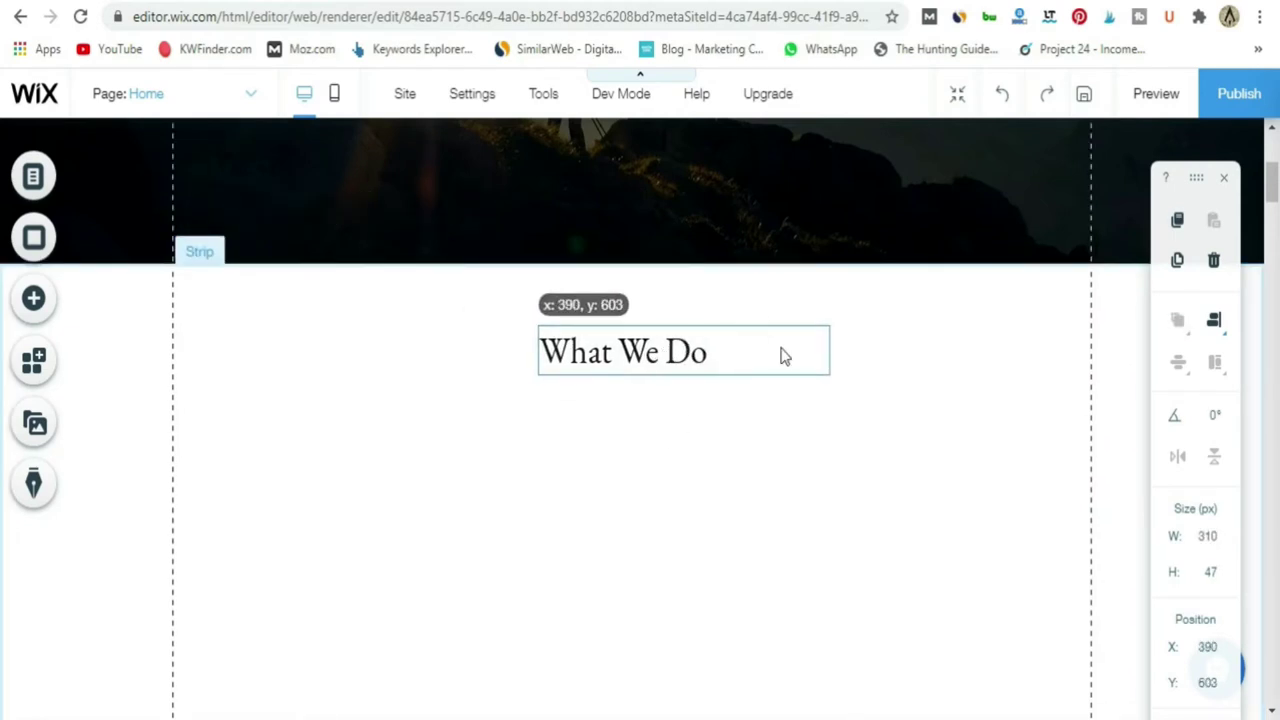
left_click_drag(829, 350, 716, 360)
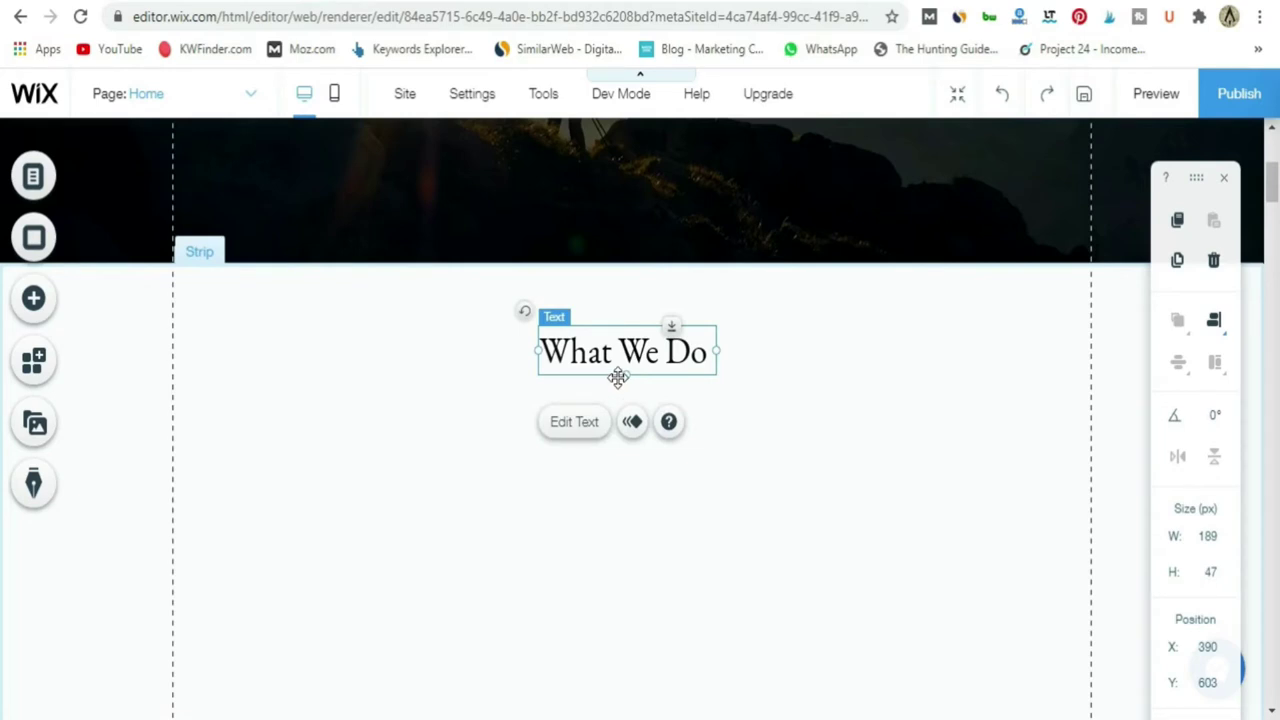
left_click_drag(618, 376, 653, 326)
left_click(700, 437)
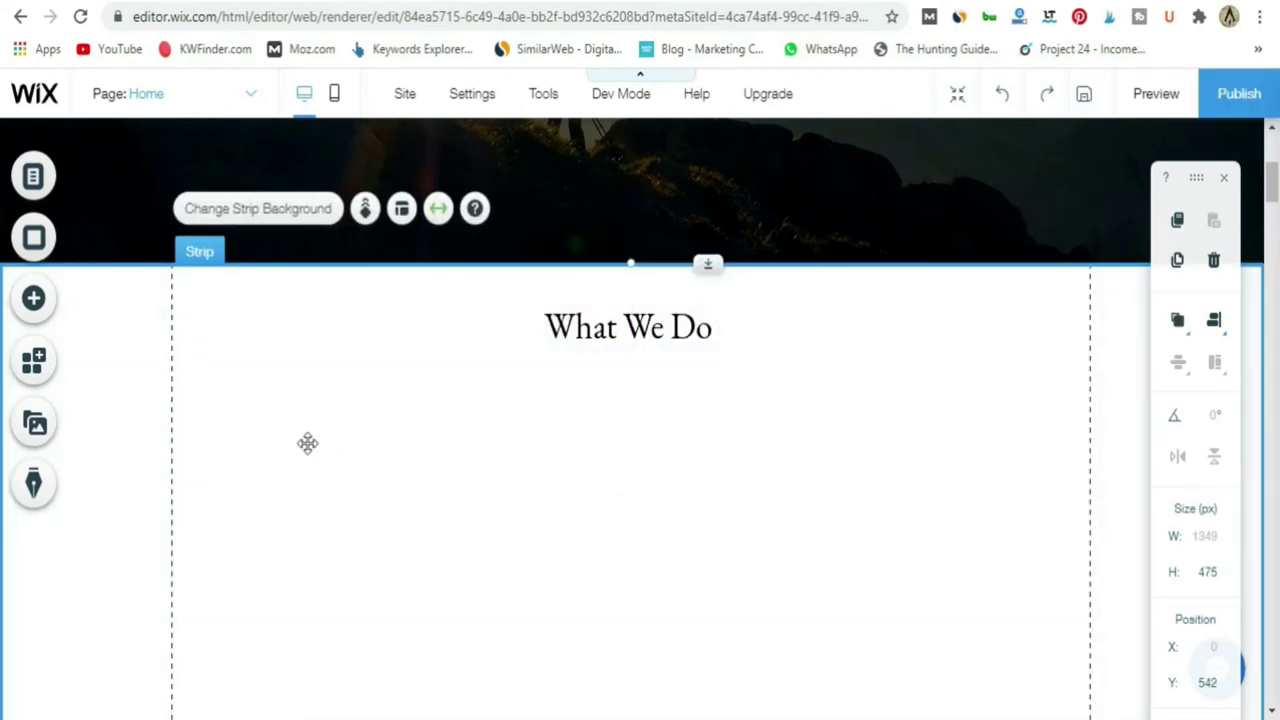
Add the four-column Services strip with Branding, Storytelling, Design and Consulting columns to the page.
left_click(72, 313)
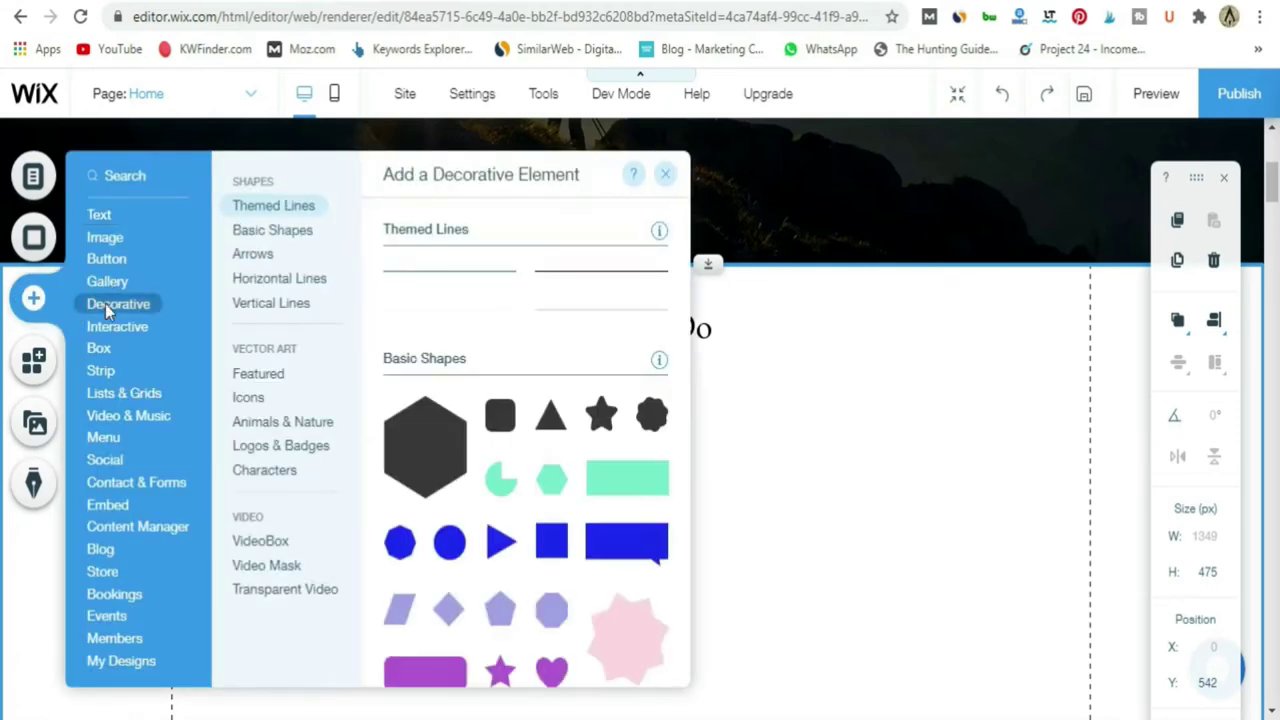
mouse_move(100, 370)
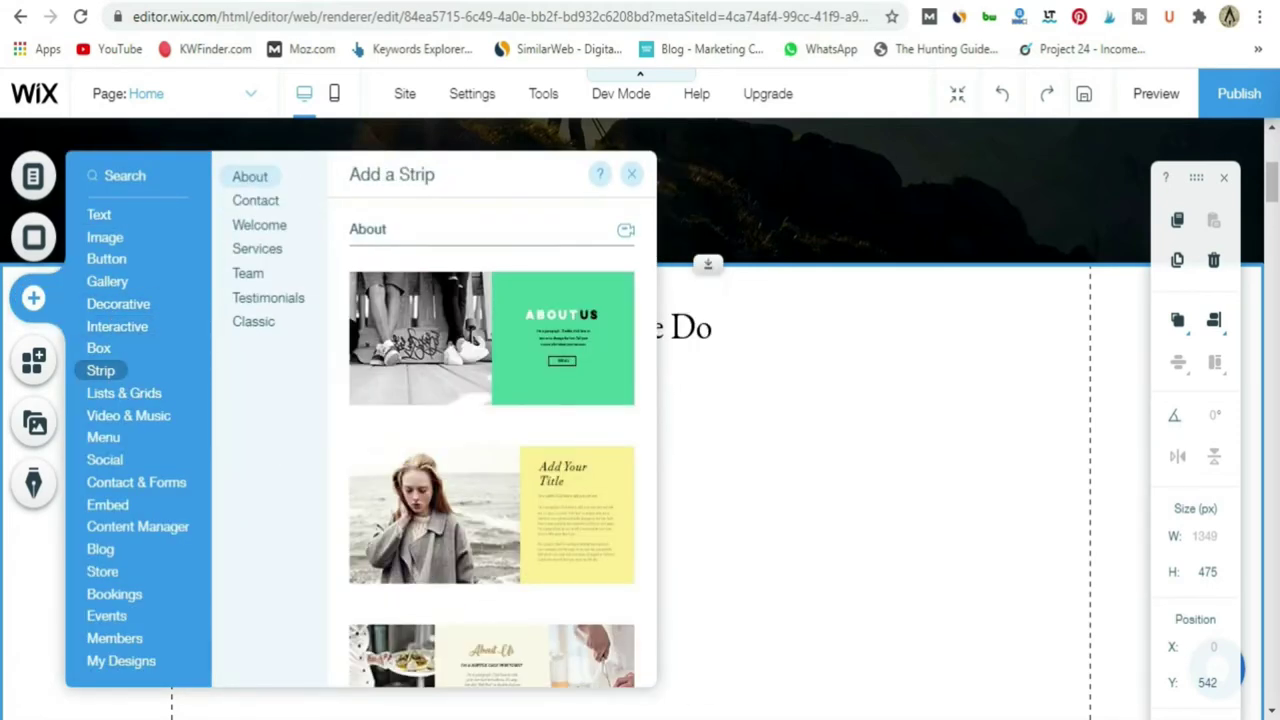
left_click(262, 252)
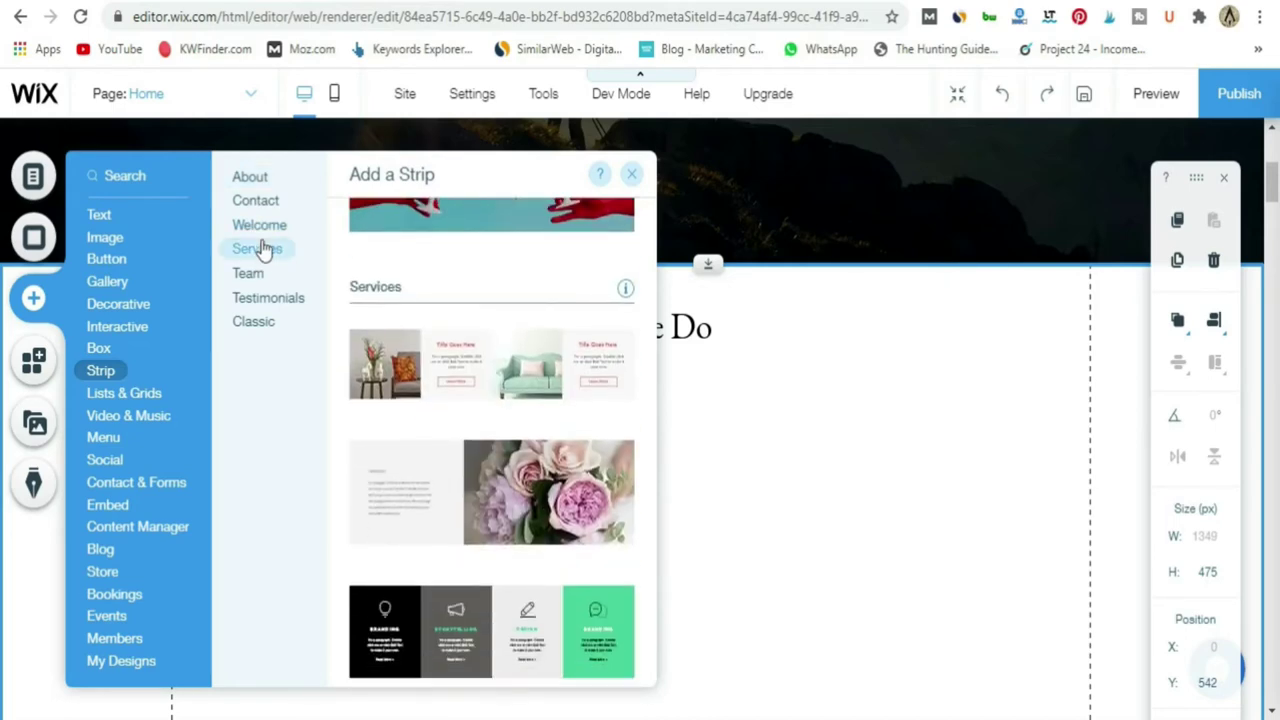
scroll(435, 430, "down", 5)
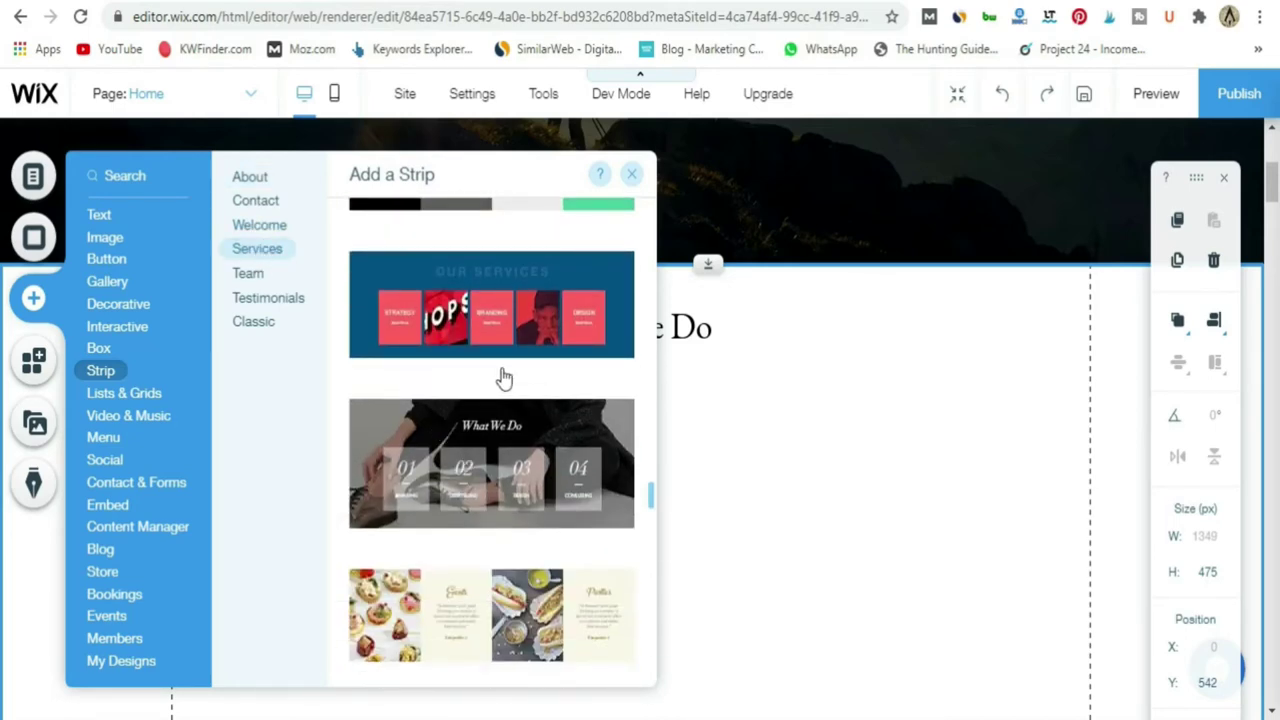
scroll(504, 378, "down", 8)
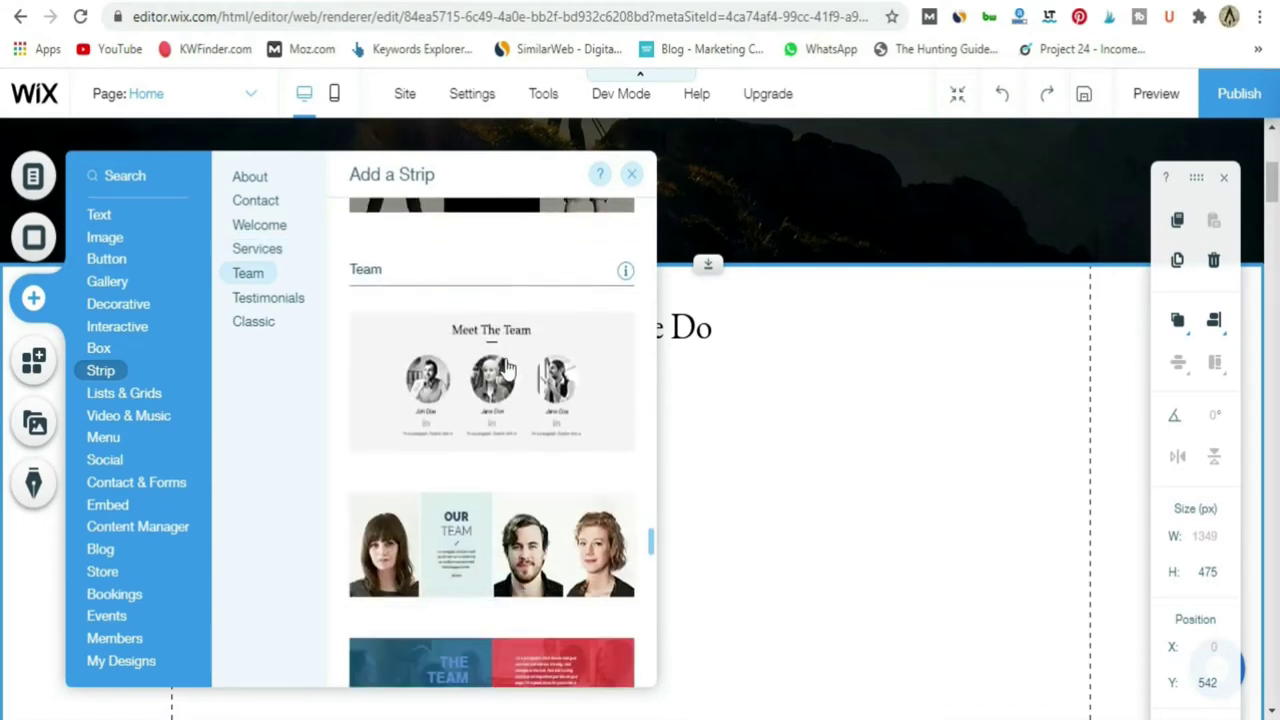
scroll(508, 370, "down", 2)
scroll(508, 370, "down", 2)
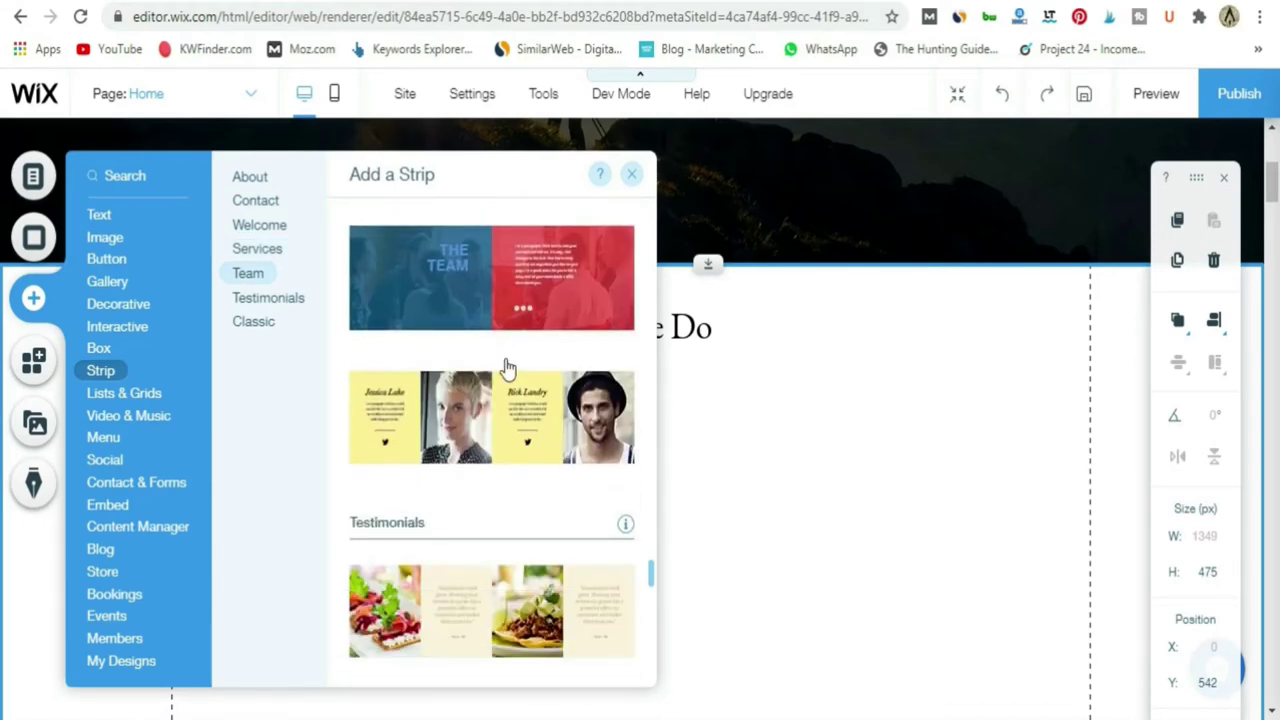
scroll(508, 370, "up", 12)
scroll(508, 370, "down", 4)
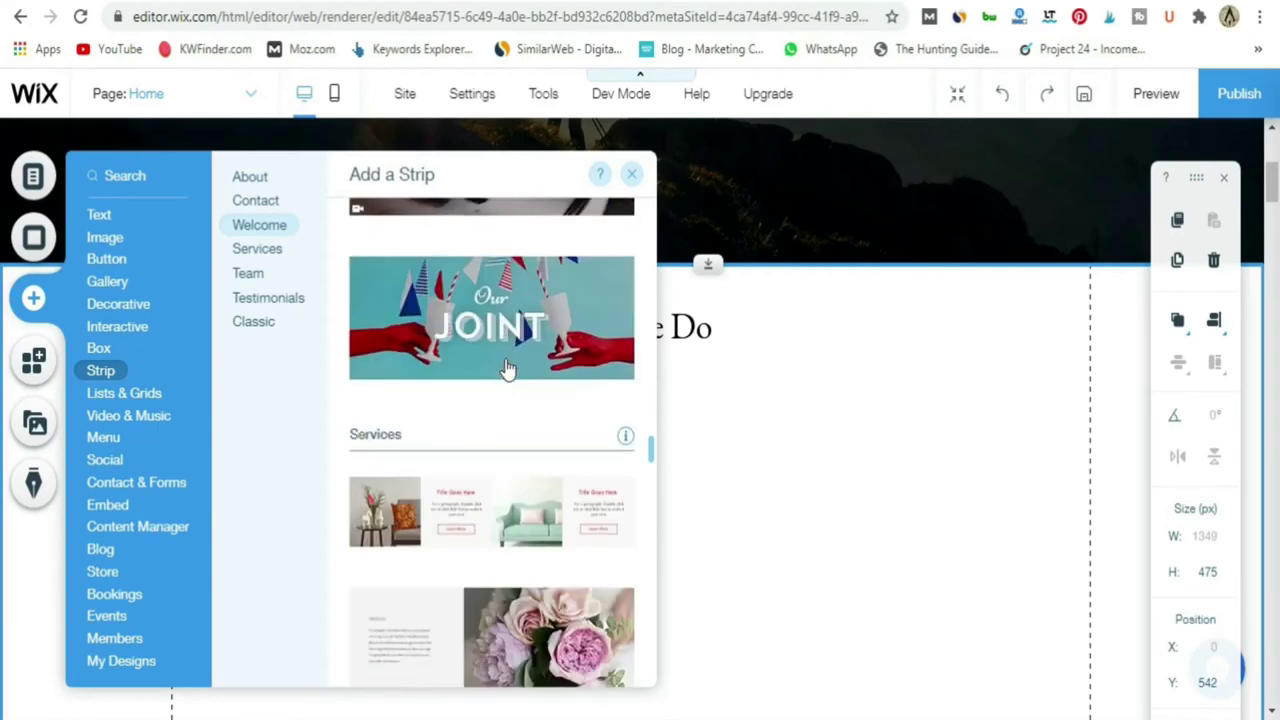
scroll(508, 370, "down", 3)
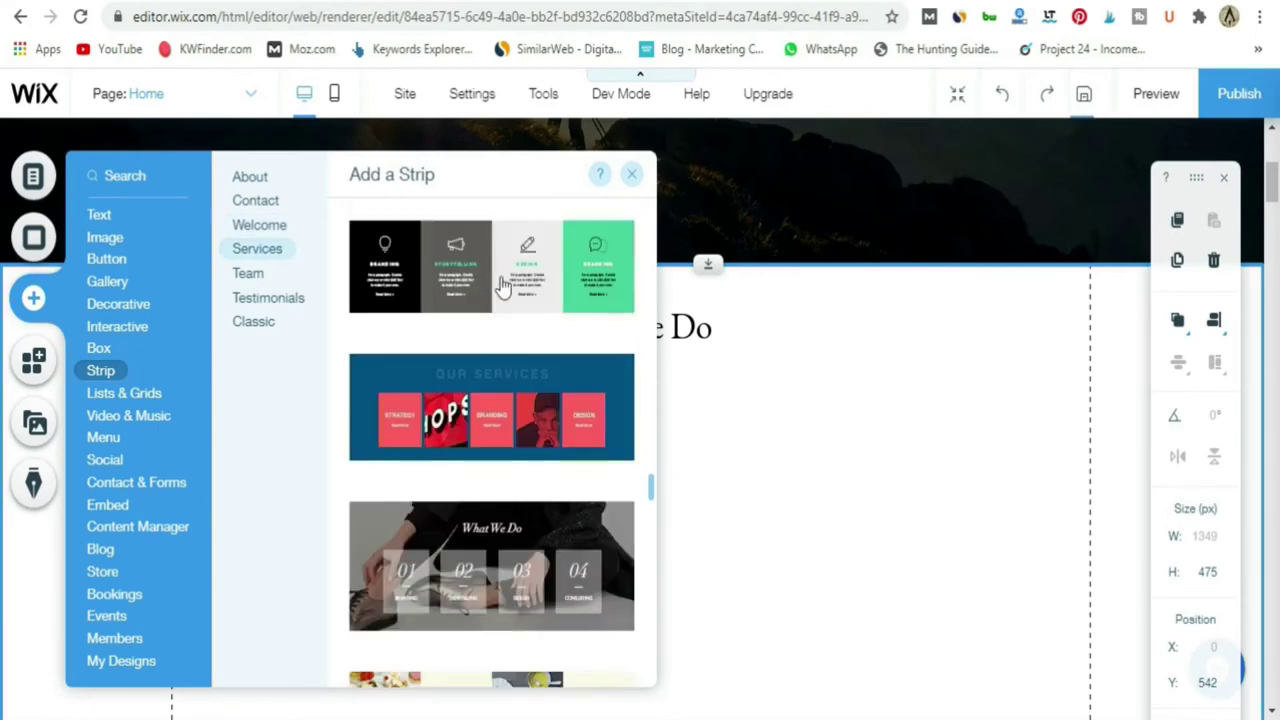
left_click(504, 287)
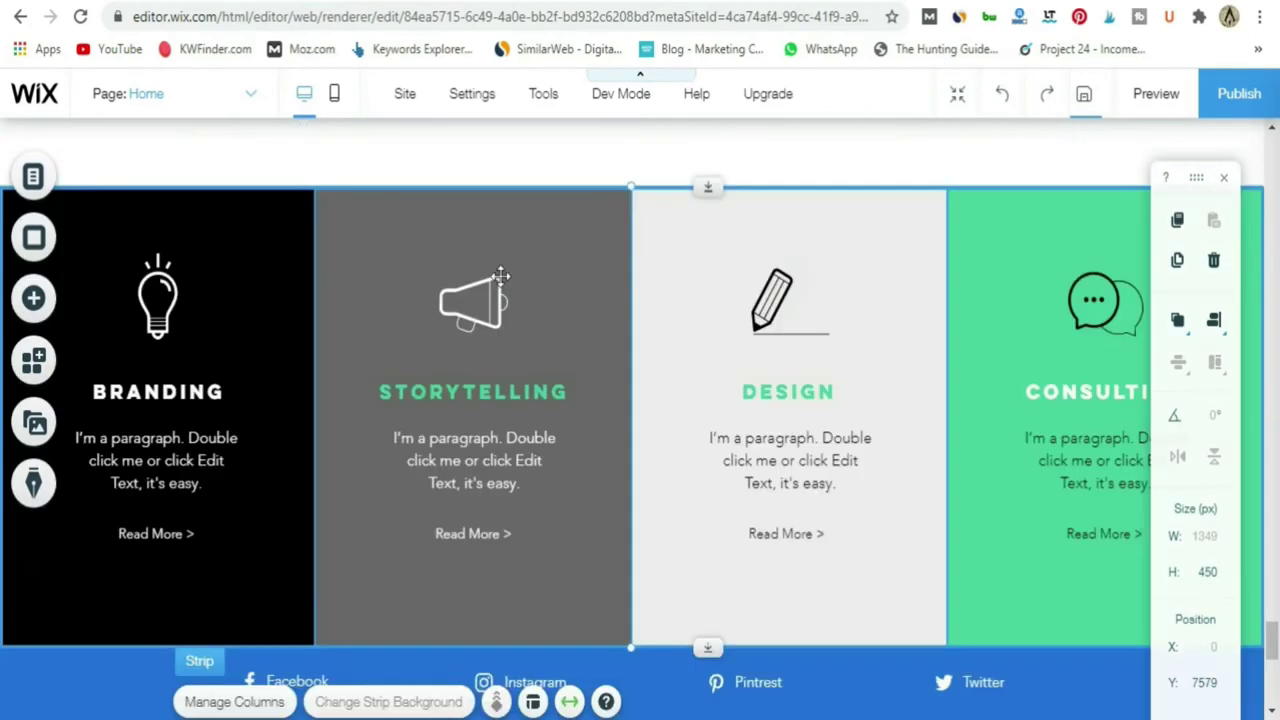
Move the new four-column strip up the page to directly below the "What We Do" heading, at about Y 658.
scroll(557, 449, "up", 2)
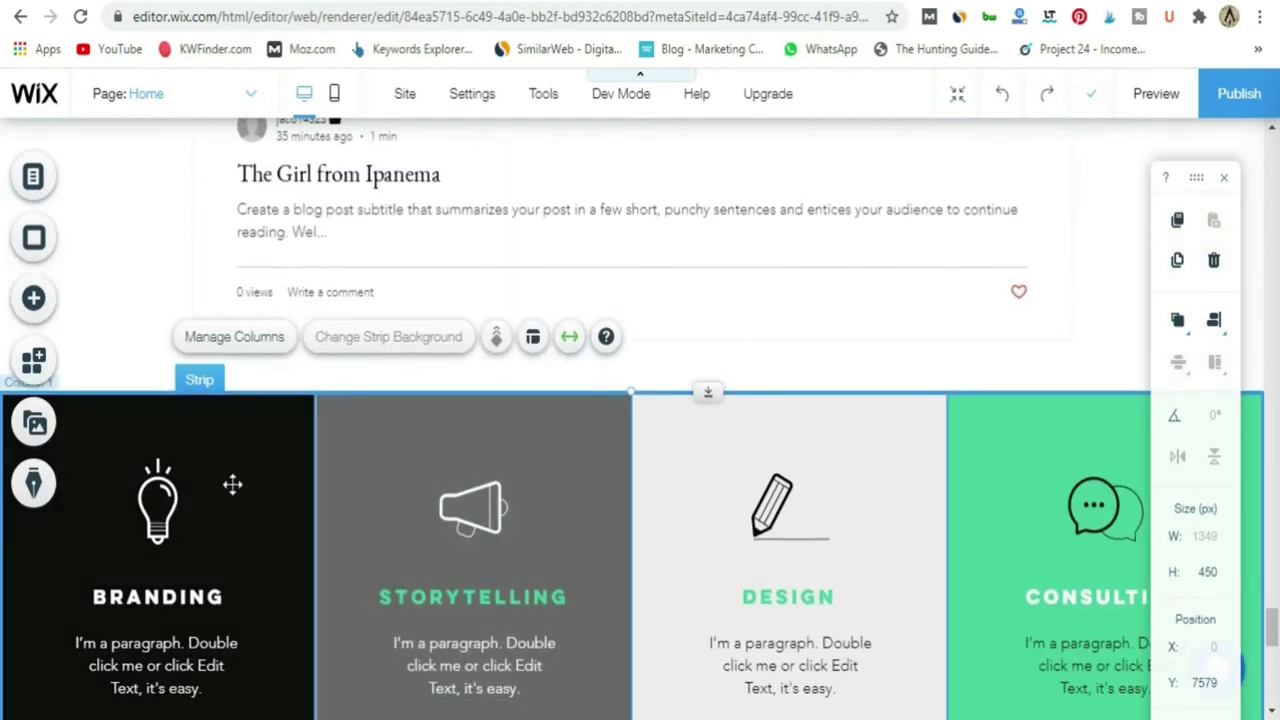
scroll(354, 528, "down", 2)
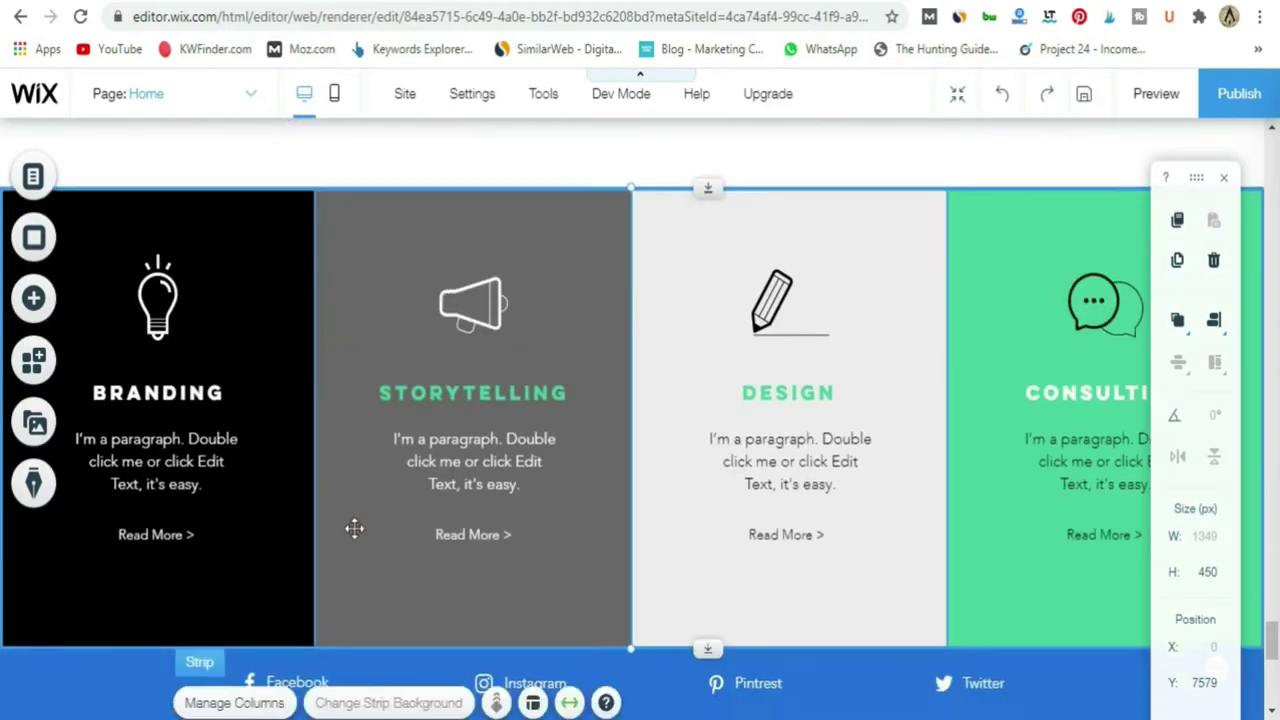
scroll(351, 528, "up", 2)
left_click_drag(258, 494, 271, 369)
scroll(463, 360, "down", 3)
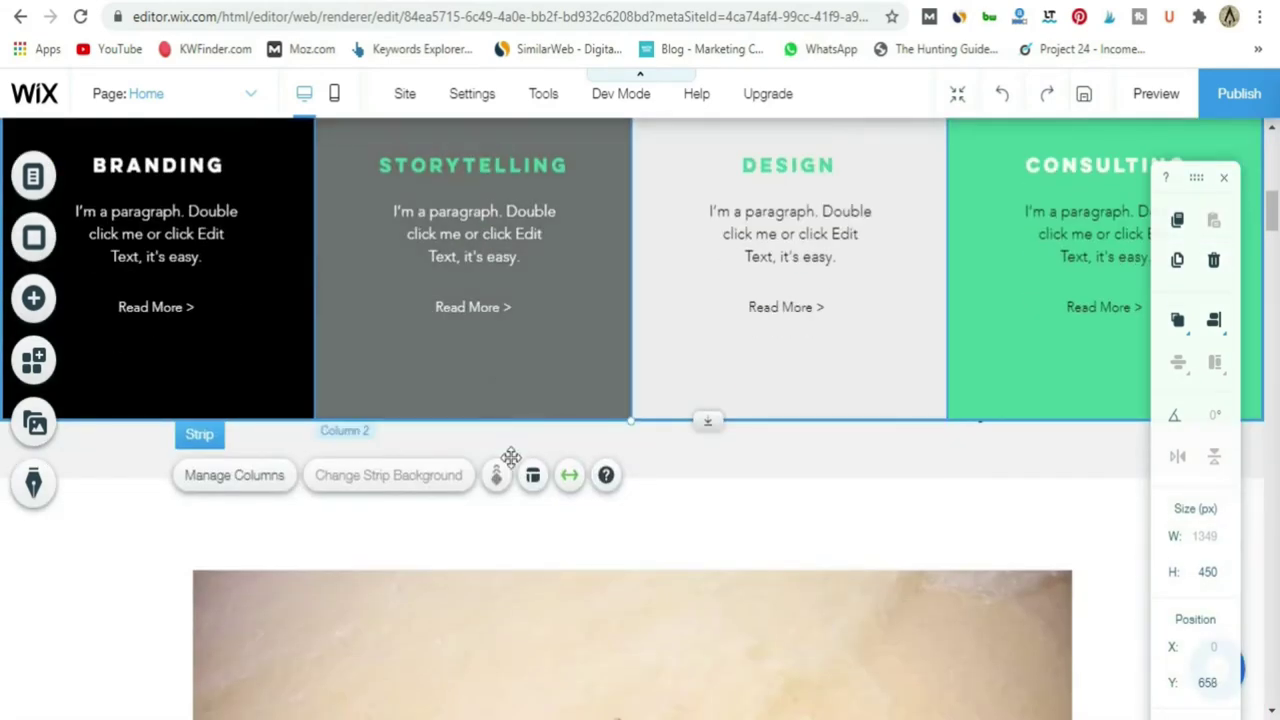
scroll(708, 514, "up", 4)
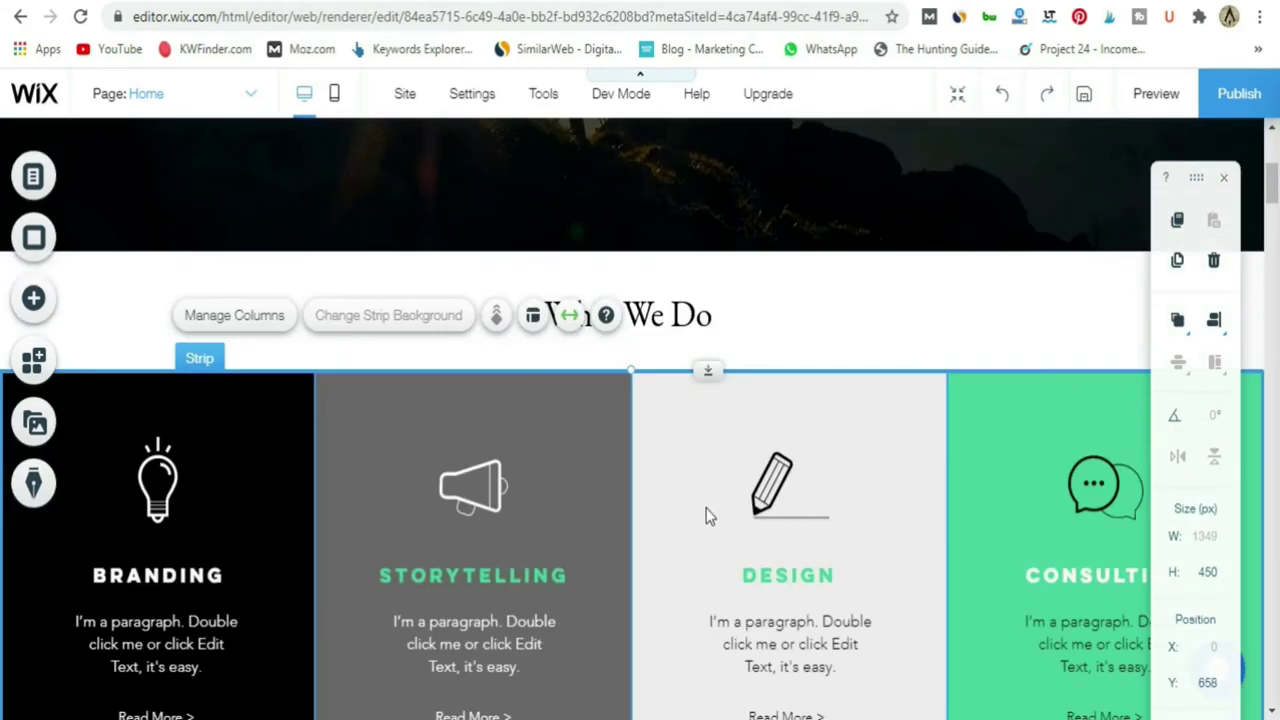
Replace the "BRANDING" title in the first column with "BEST HIKING SHOES".
scroll(140, 450, "down", 2)
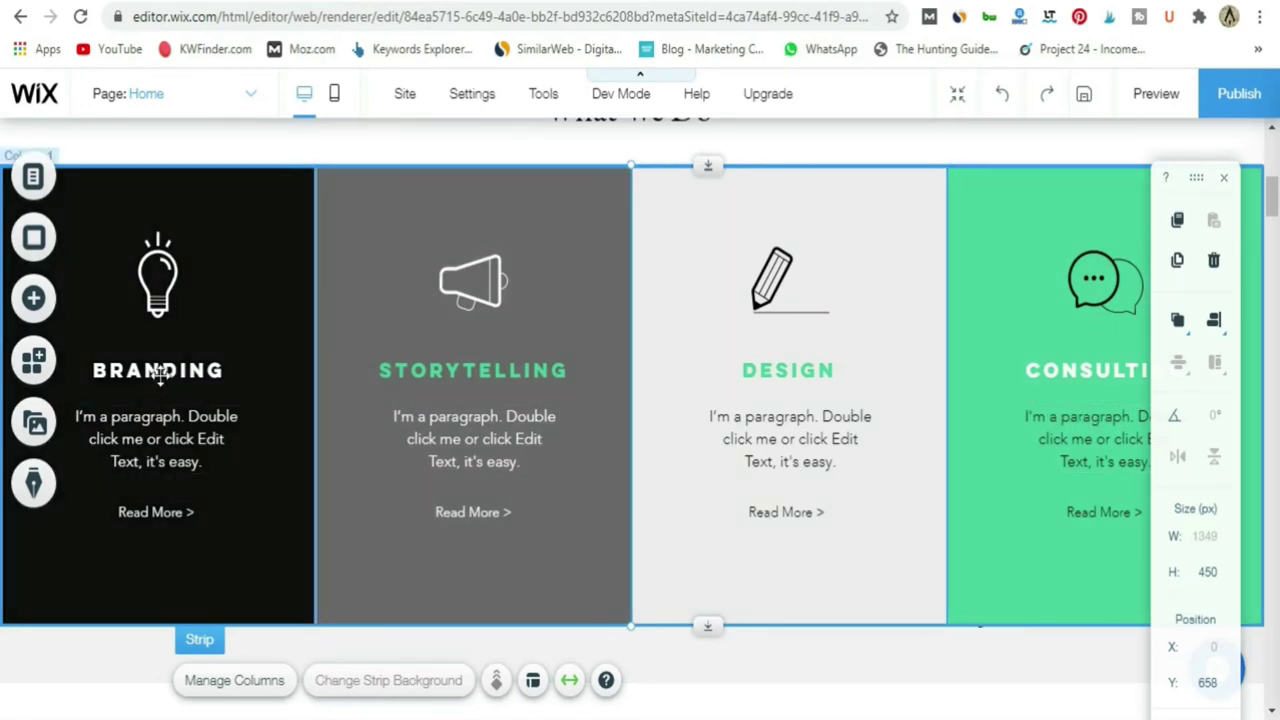
left_click(160, 373)
double_click(160, 373)
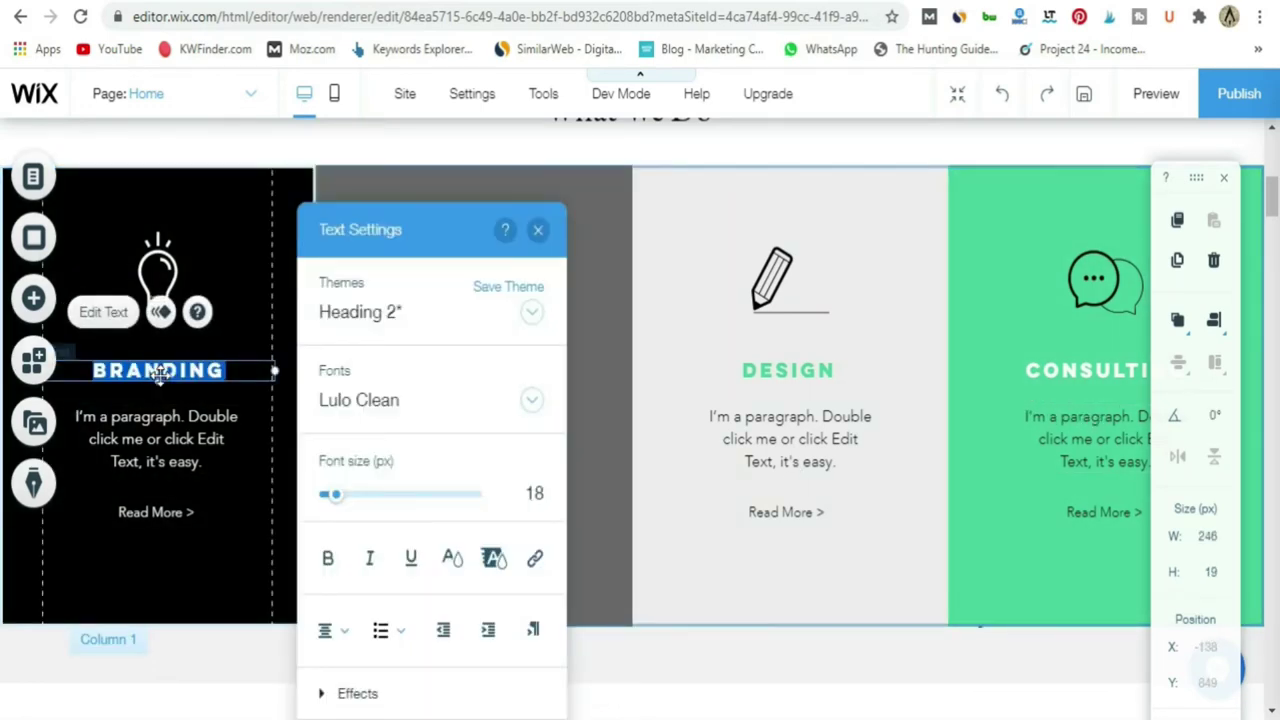
key("BackSpace")
type("BEST H")
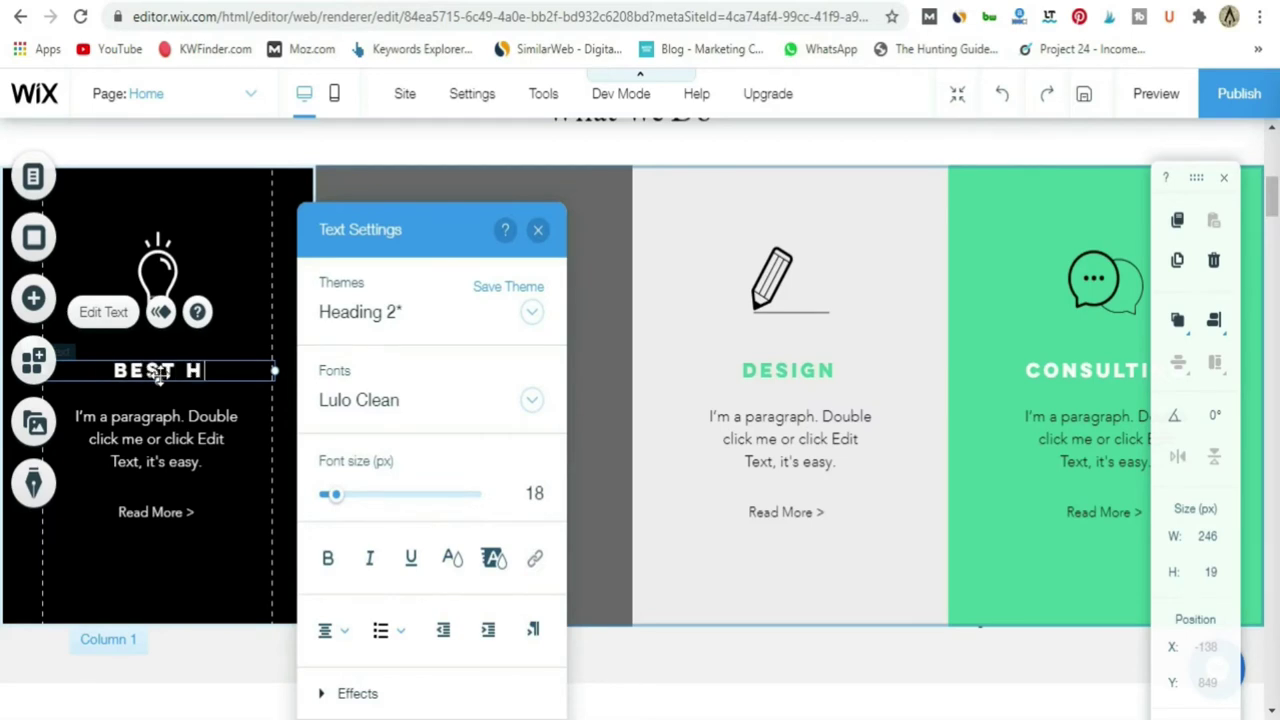
type("IKING SHO")
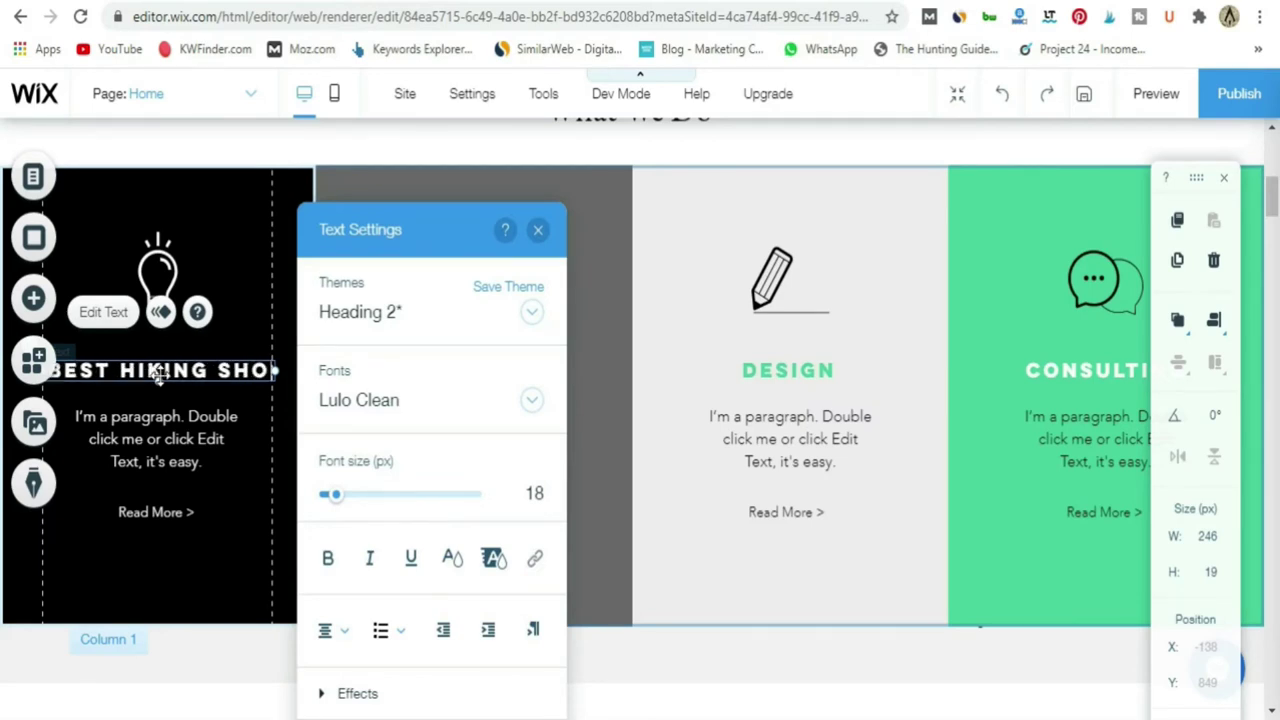
type("ES")
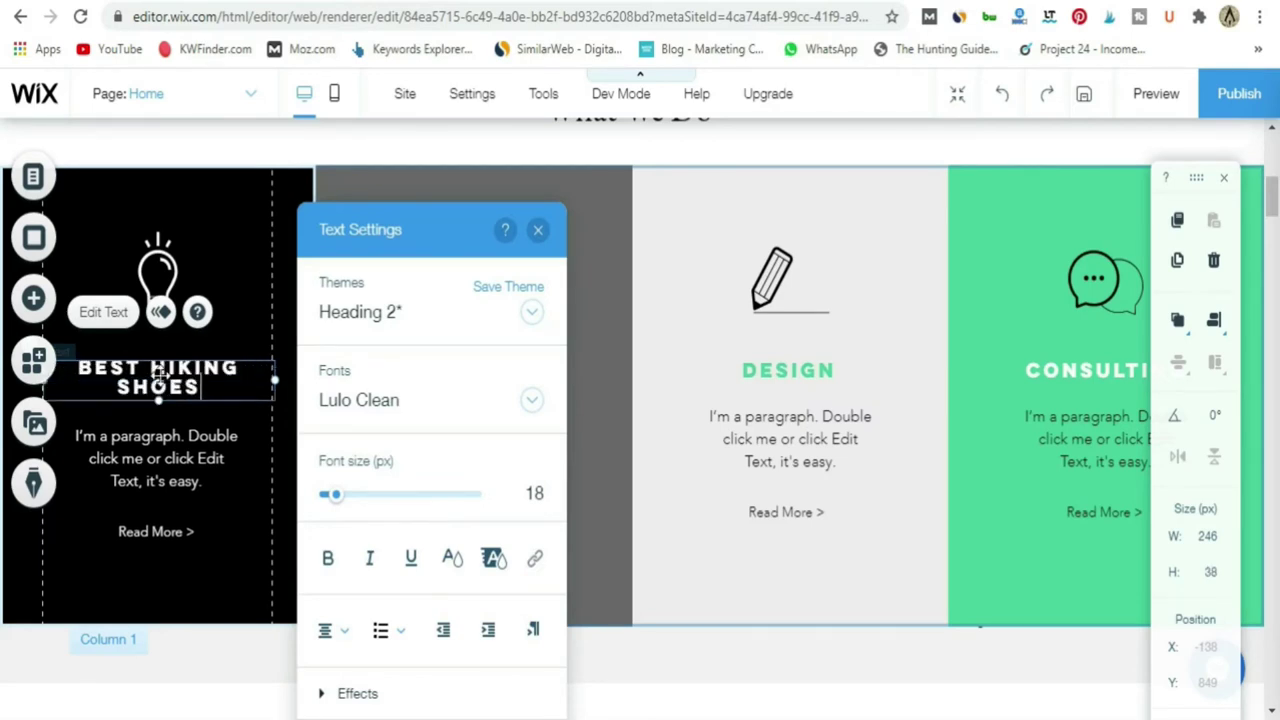
left_click(162, 535)
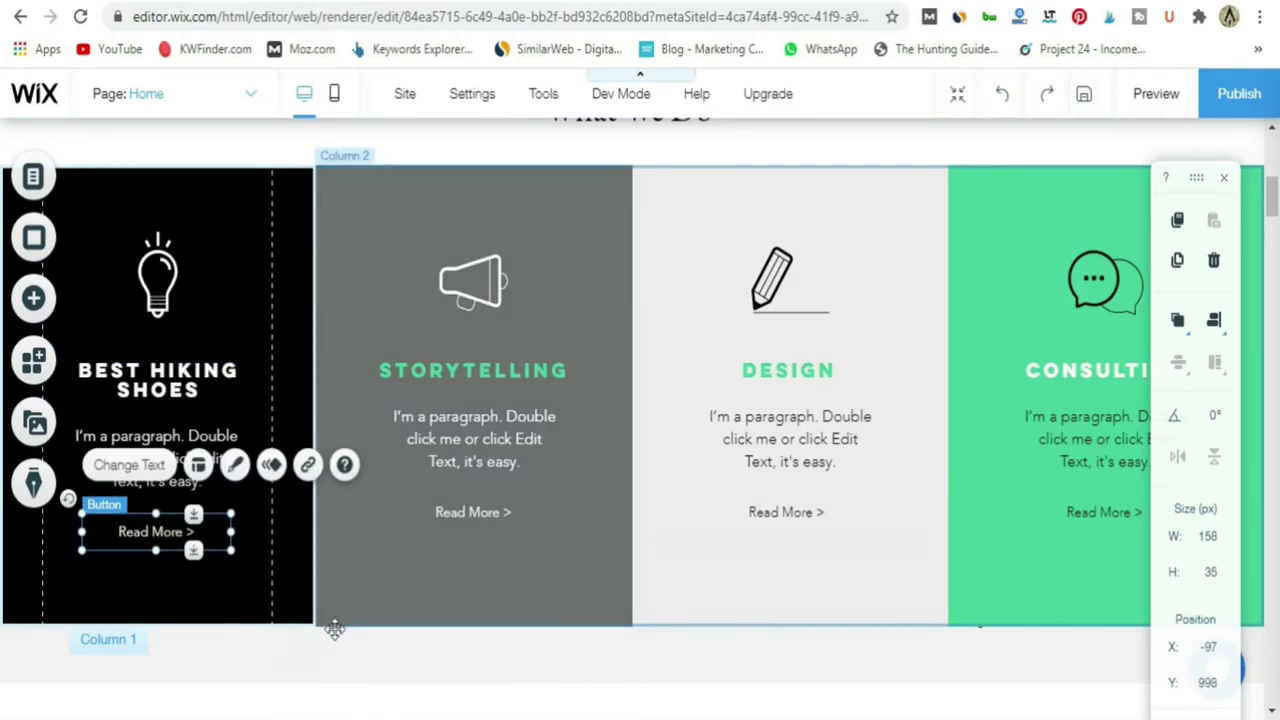
left_click_drag(334, 628, 339, 628)
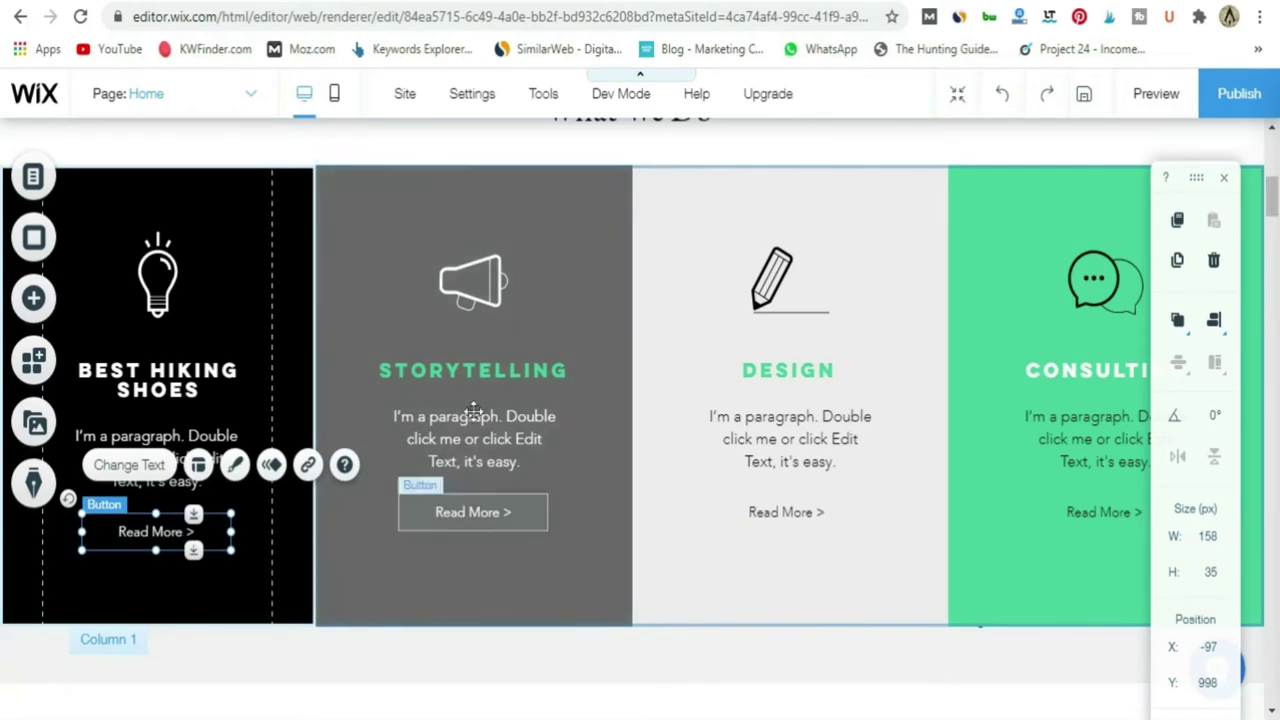
Replace the "STORYTELLING" title in the second column with "BEST HIKING SPOTS IN INDIA".
left_click(481, 362)
left_click(481, 362)
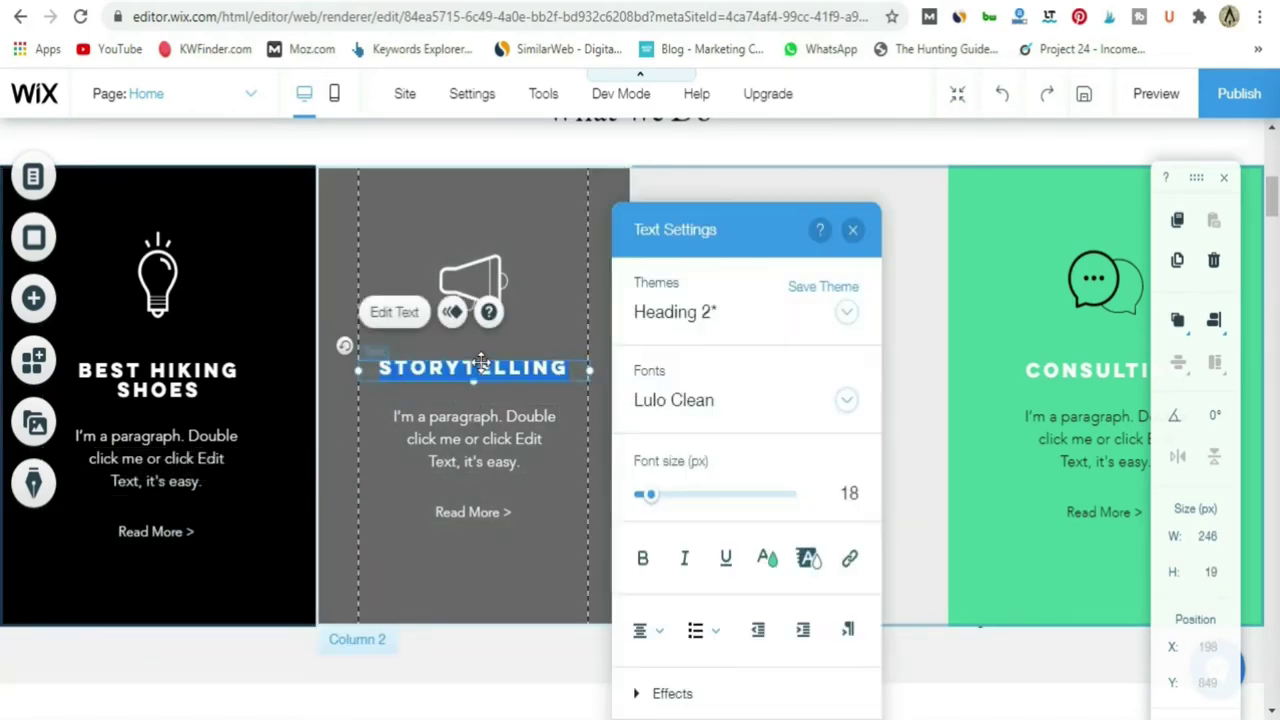
type("BEST H")
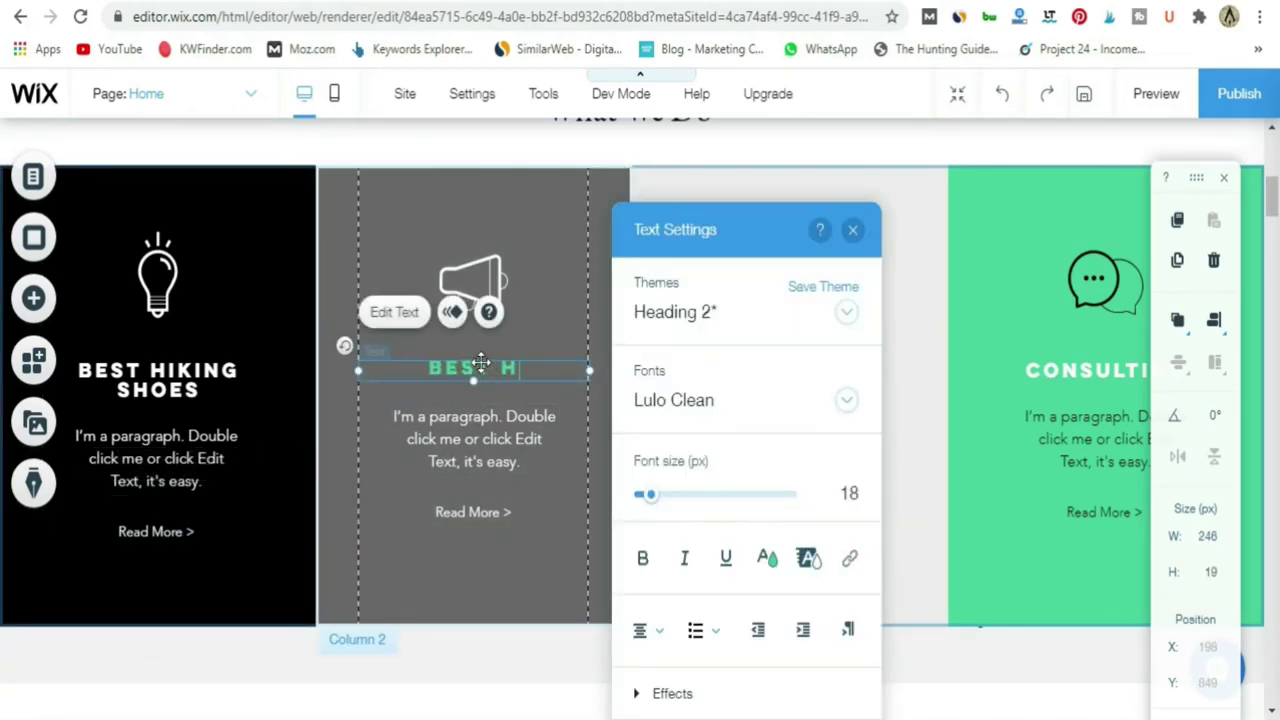
type("IKING SPOT")
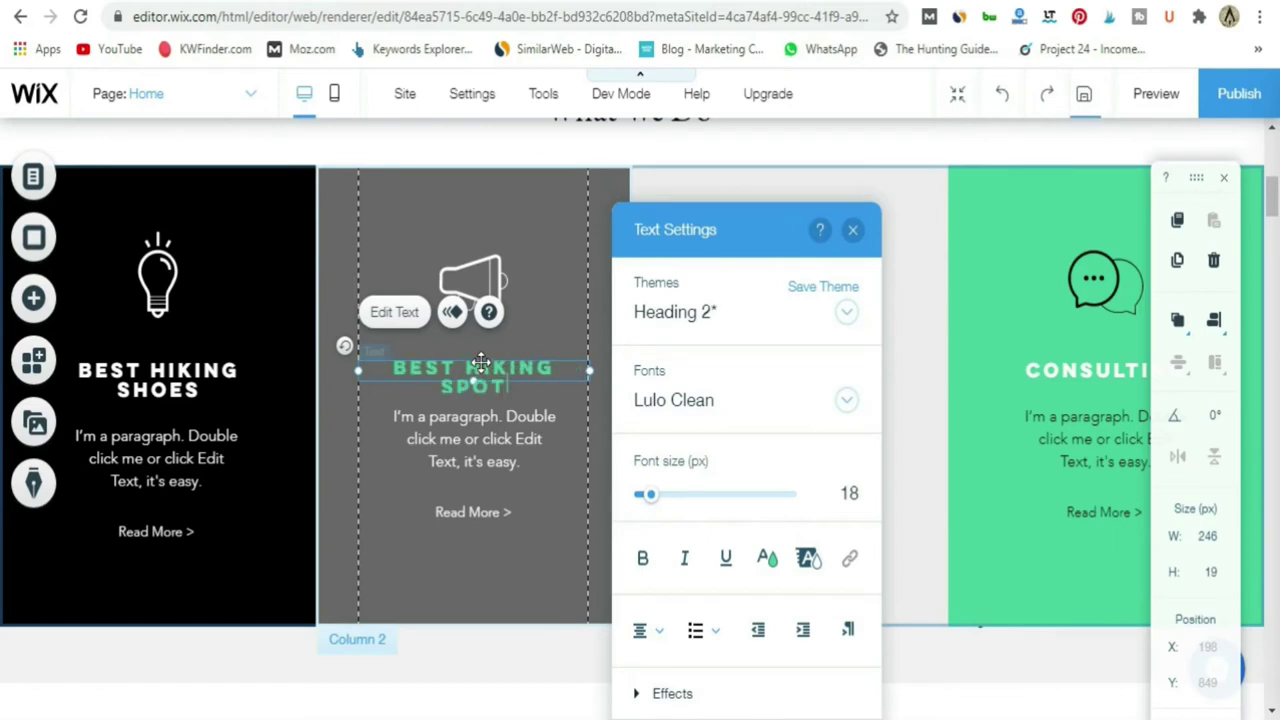
type("S IN INDIA")
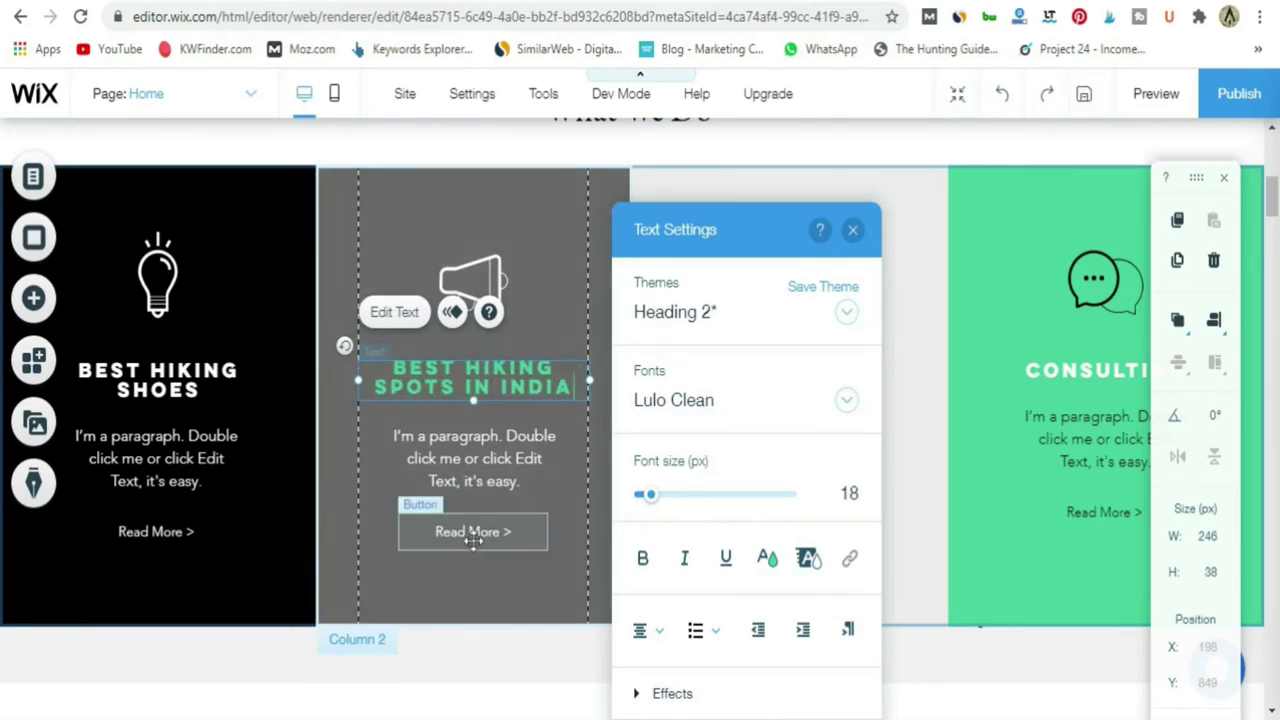
left_click(852, 231)
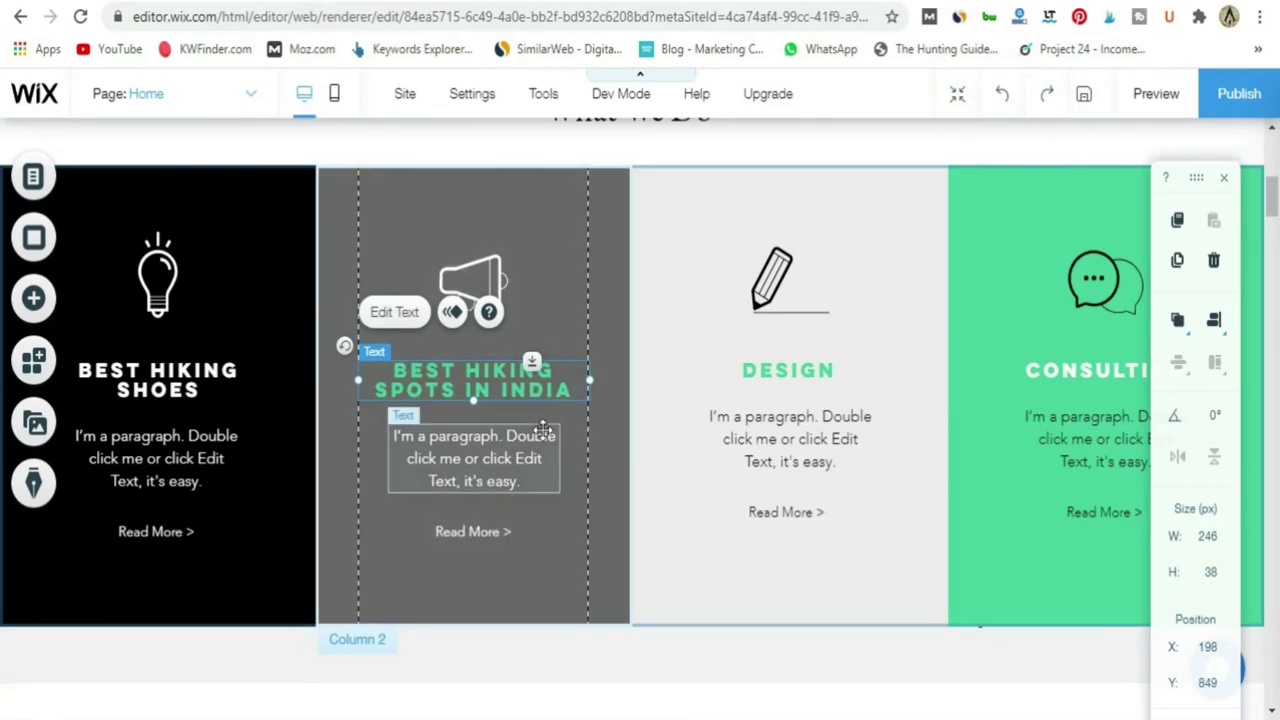
Set the second column's background to the orange site colour #FAA200.
scroll(653, 486, "up", 3)
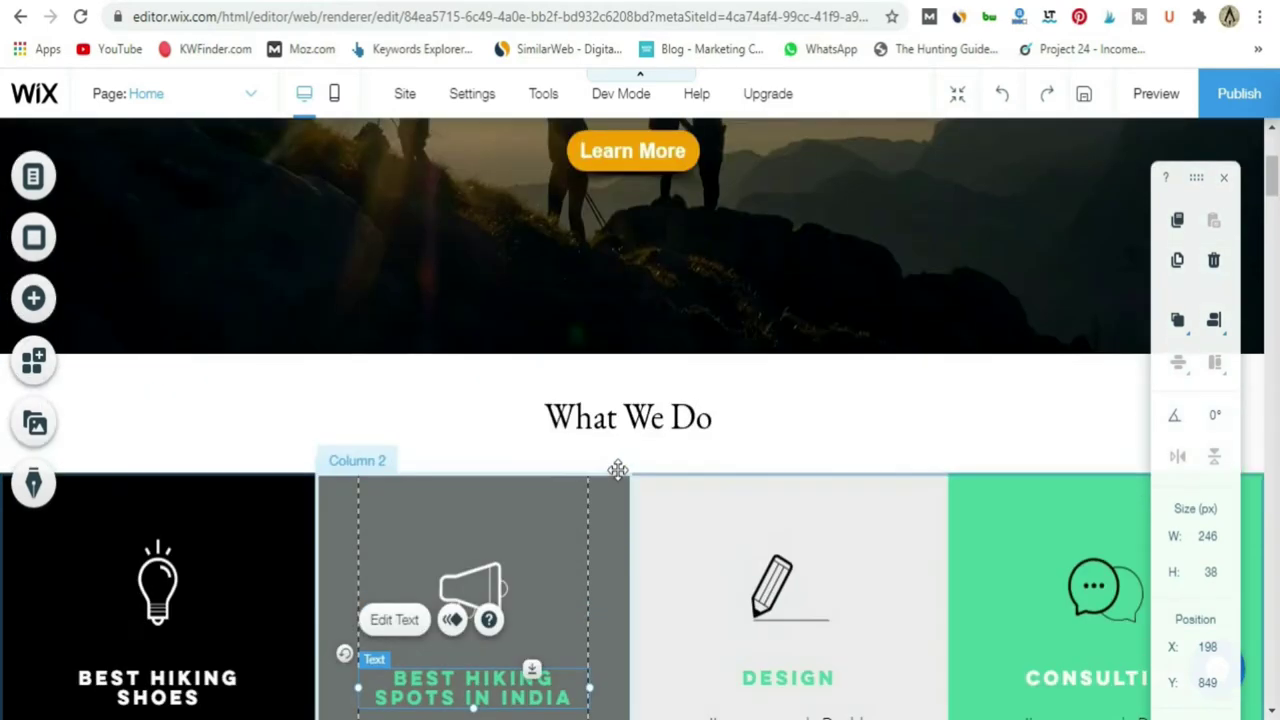
scroll(617, 465, "down", 3)
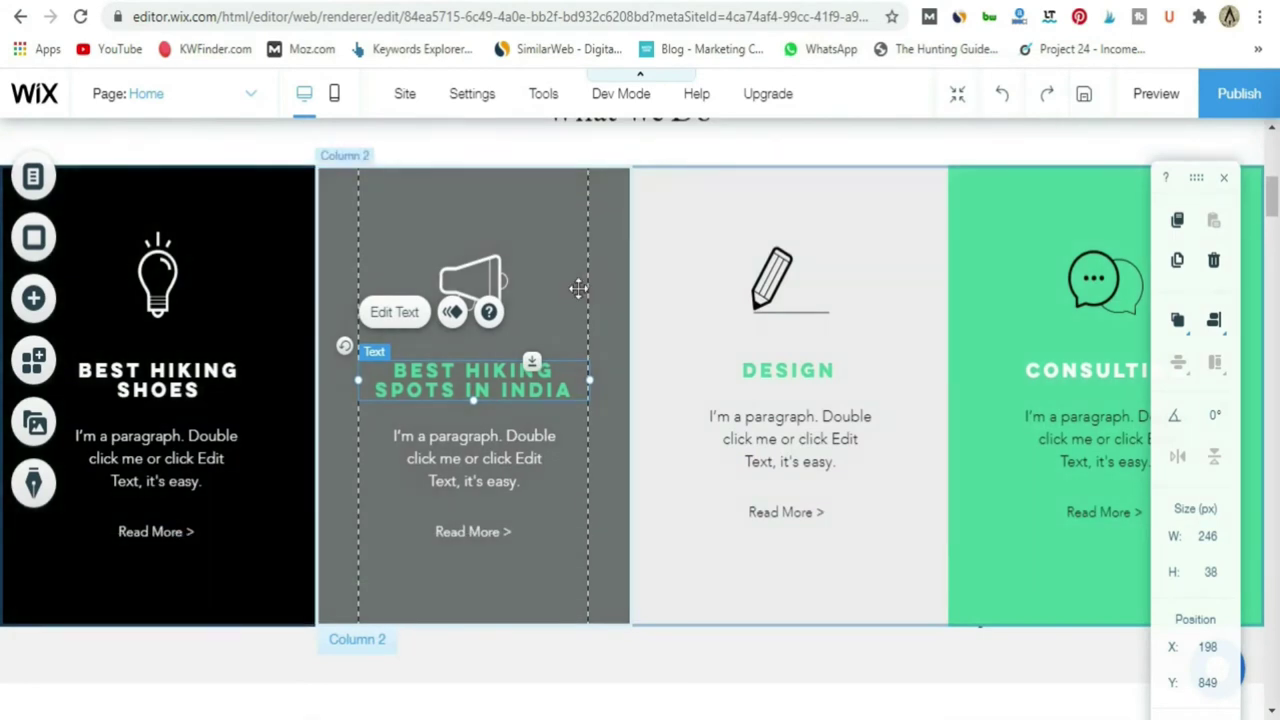
left_click(402, 213)
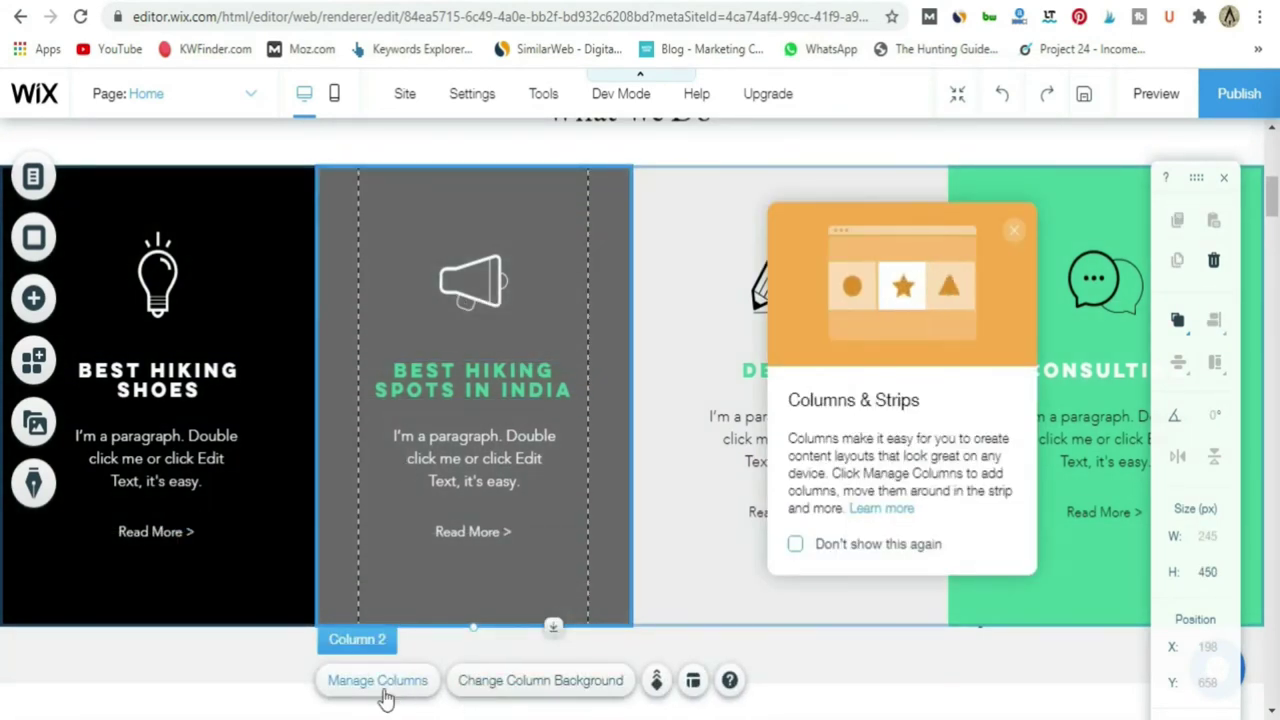
left_click(540, 682)
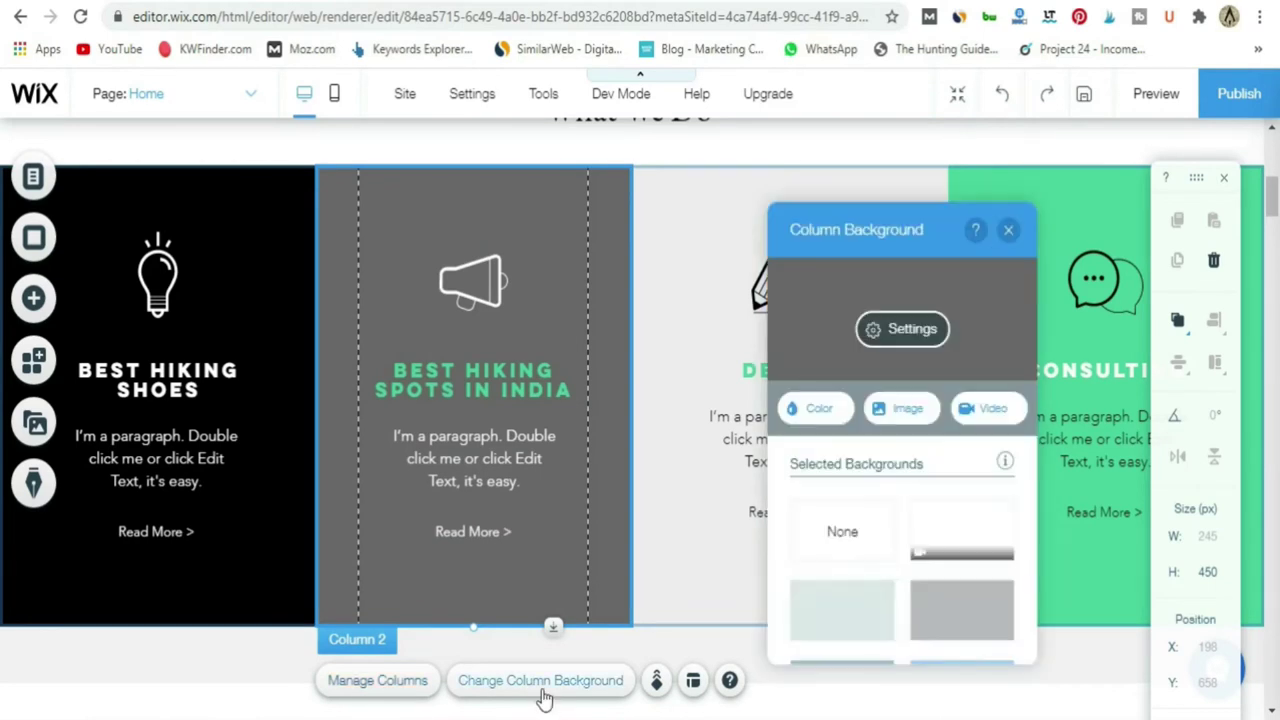
left_click(812, 410)
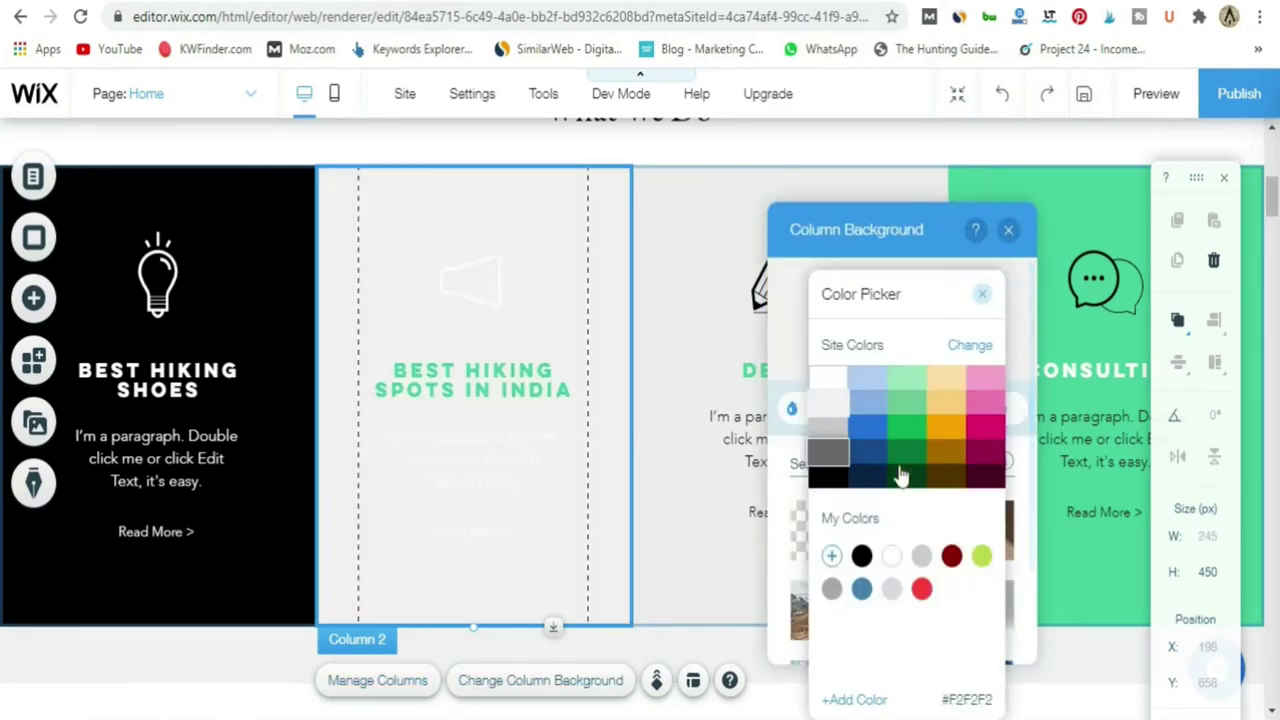
left_click(940, 432)
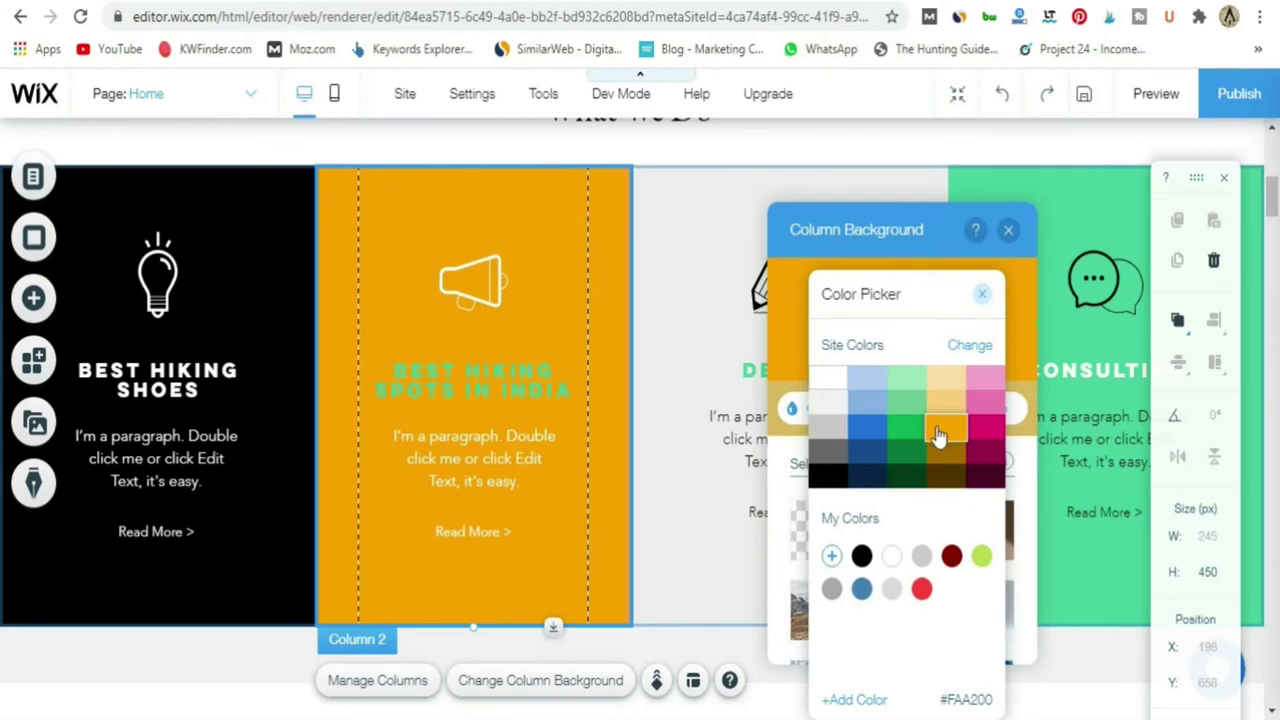
left_click(669, 638)
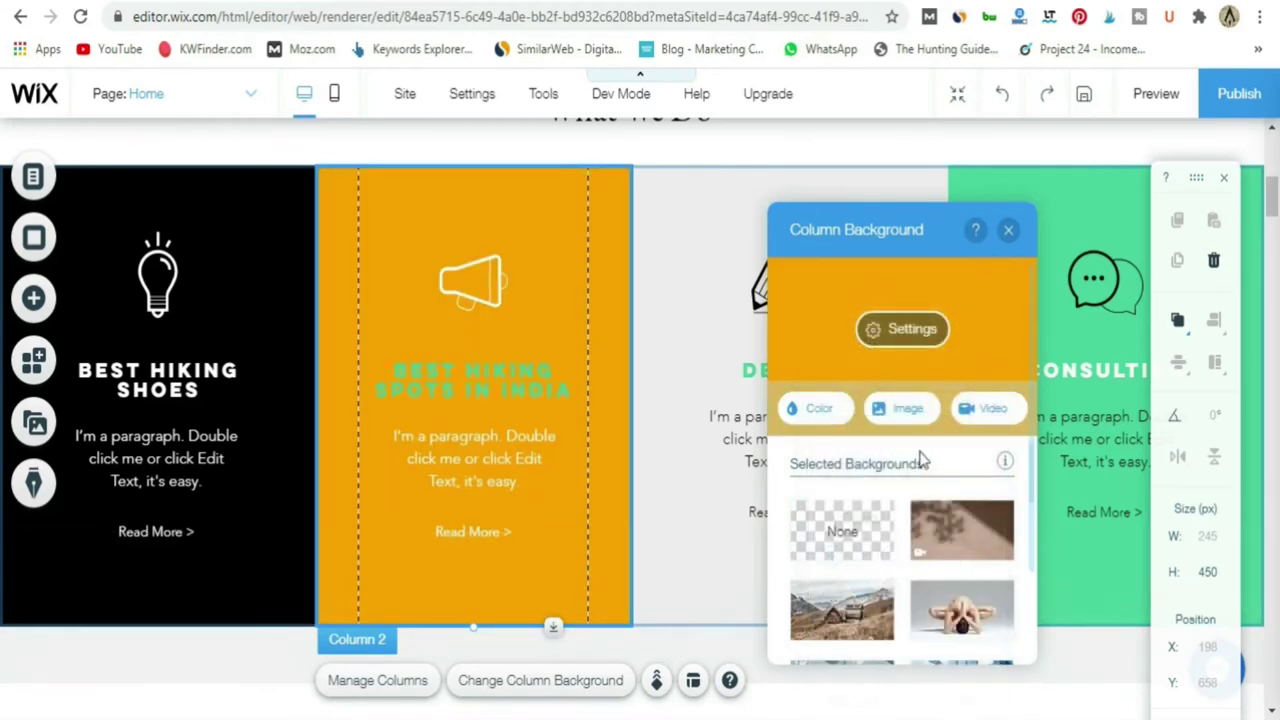
left_click(1010, 231)
scroll(752, 510, "up", 6)
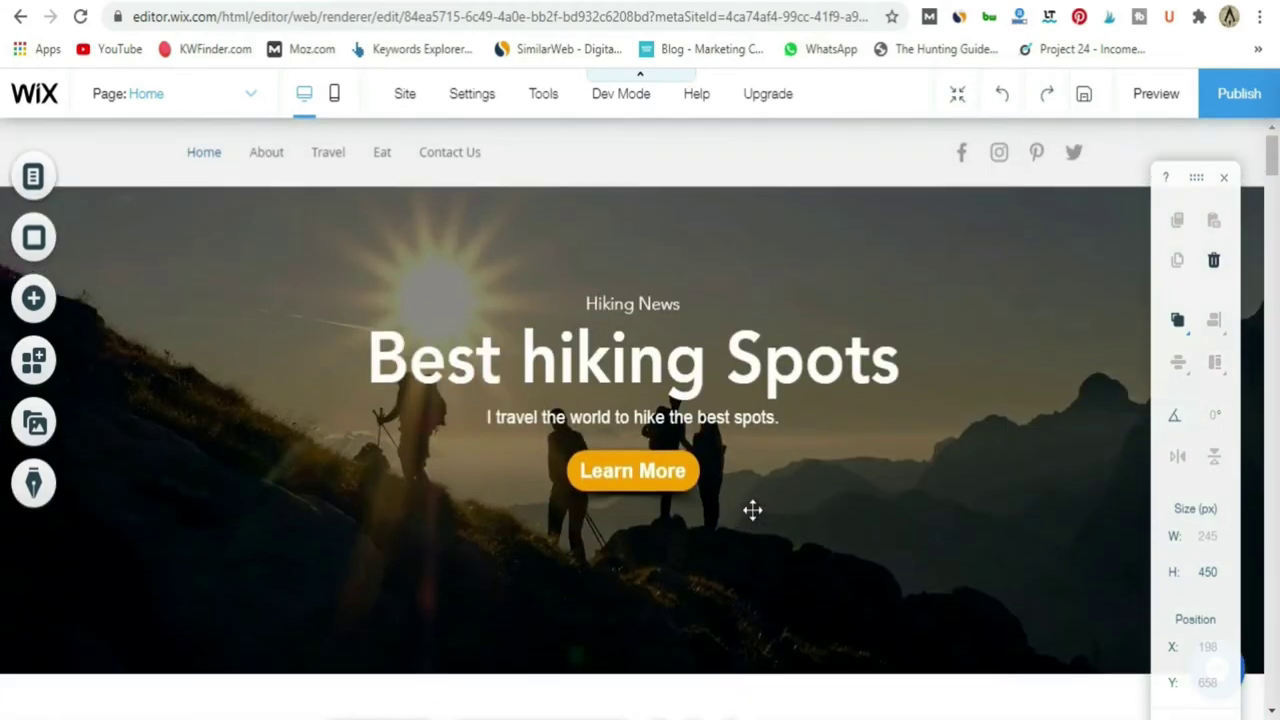
scroll(752, 510, "down", 8)
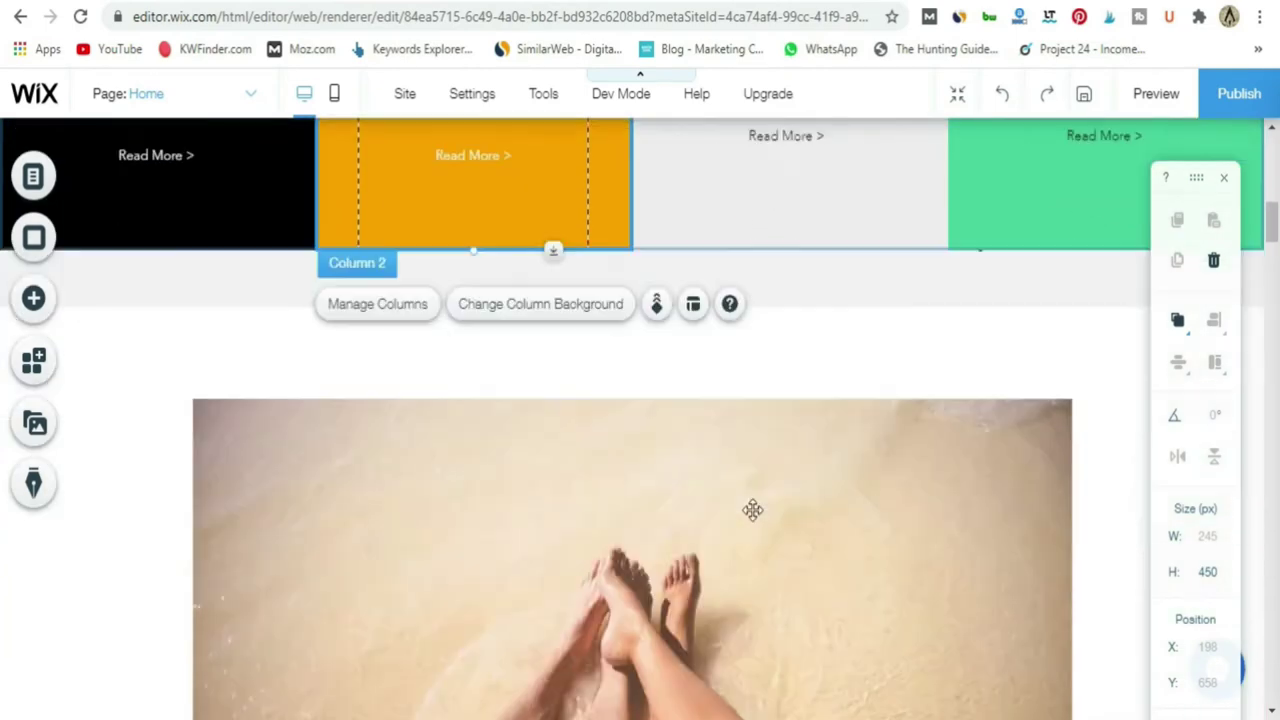
scroll(752, 510, "up", 3)
scroll(752, 510, "up", 5)
scroll(752, 510, "down", 3)
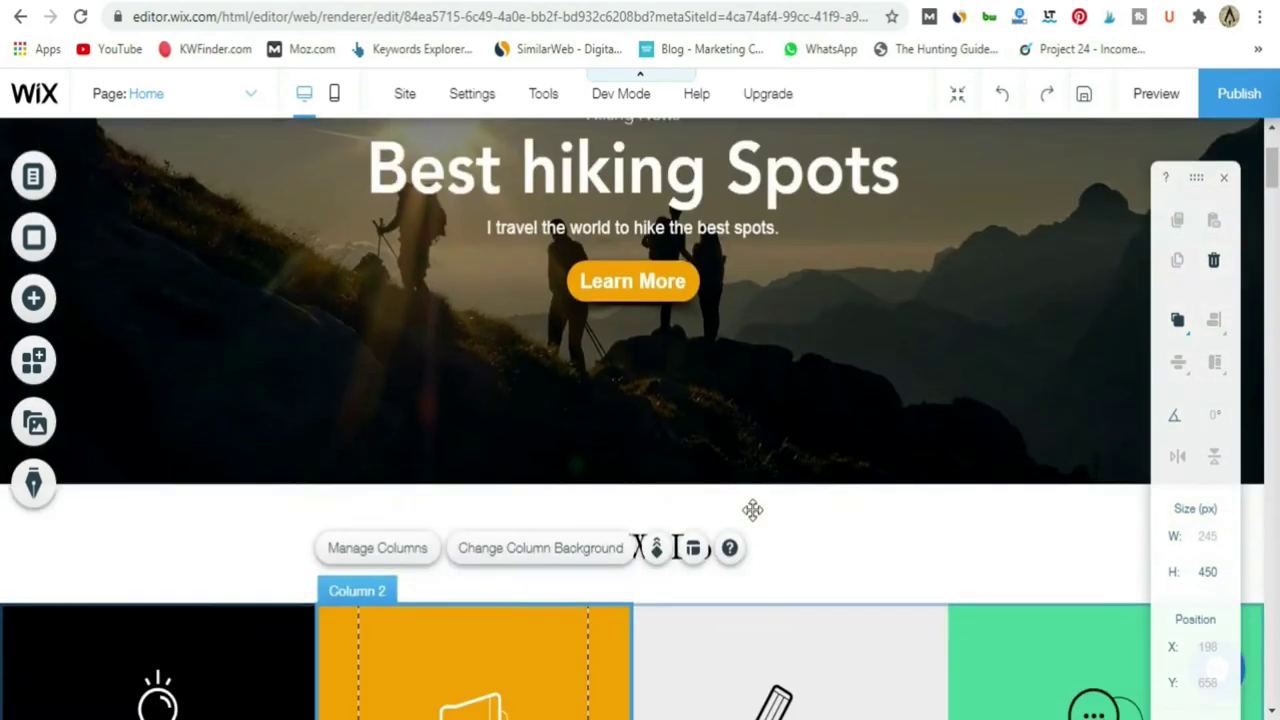
Delete the Custom Feed with the beach photo post from below the four-column strip.
scroll(752, 510, "down", 8)
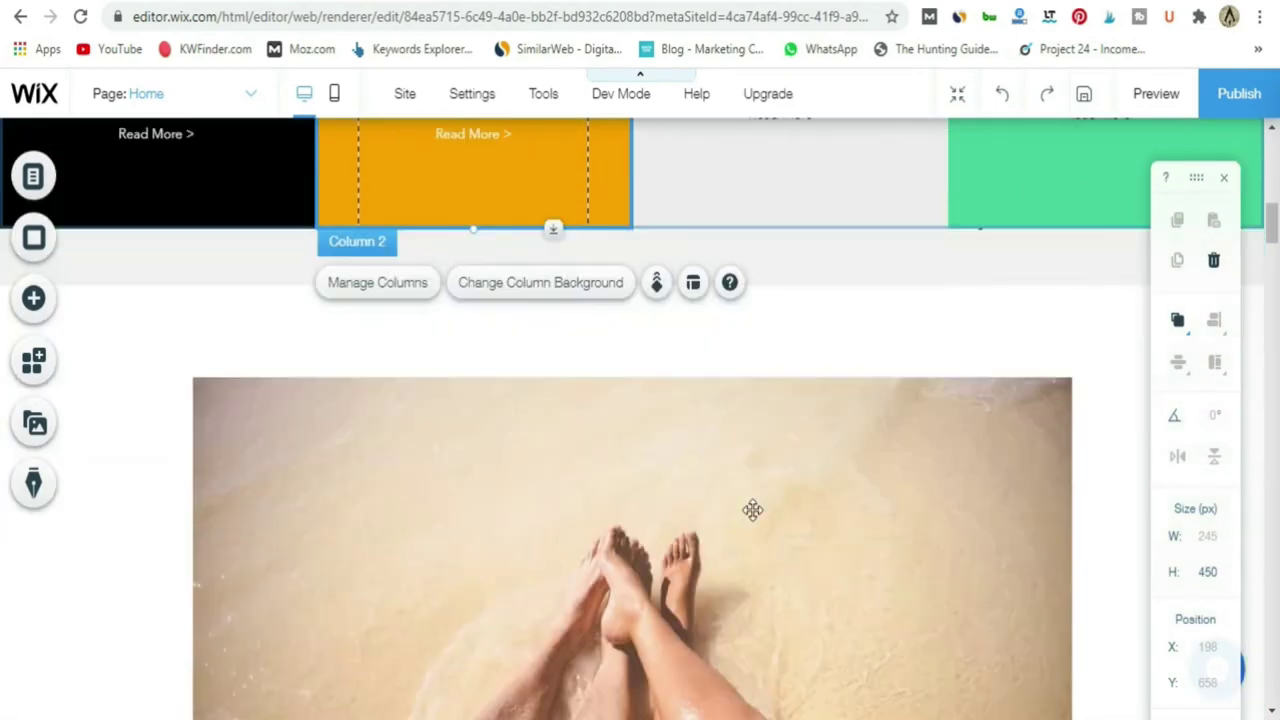
scroll(706, 523, "down", 2)
scroll(595, 518, "up", 2)
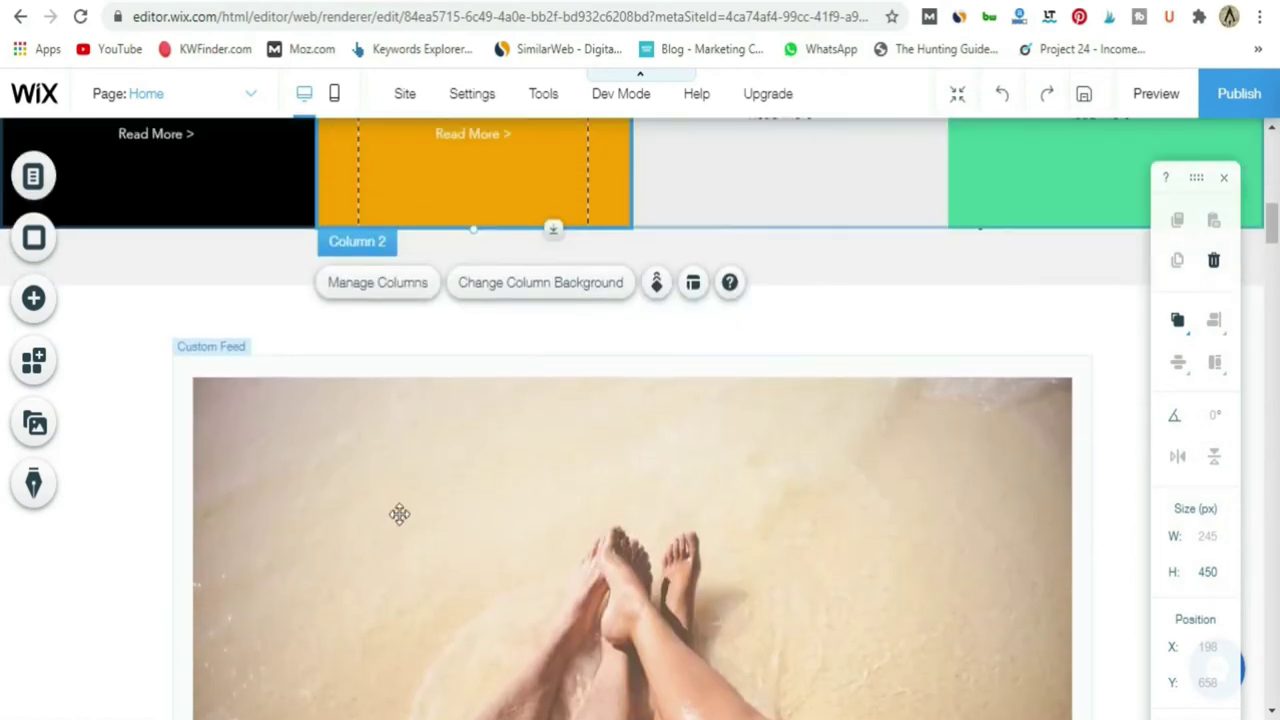
right_click(216, 373)
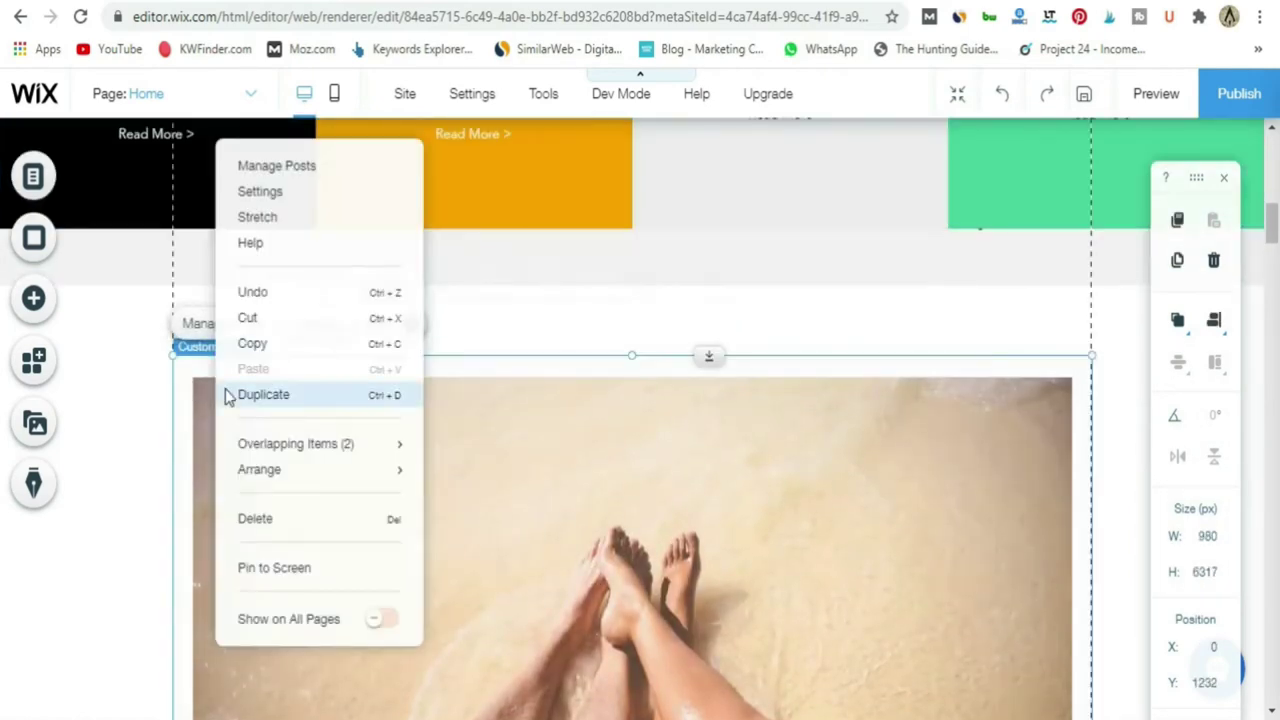
left_click(311, 523)
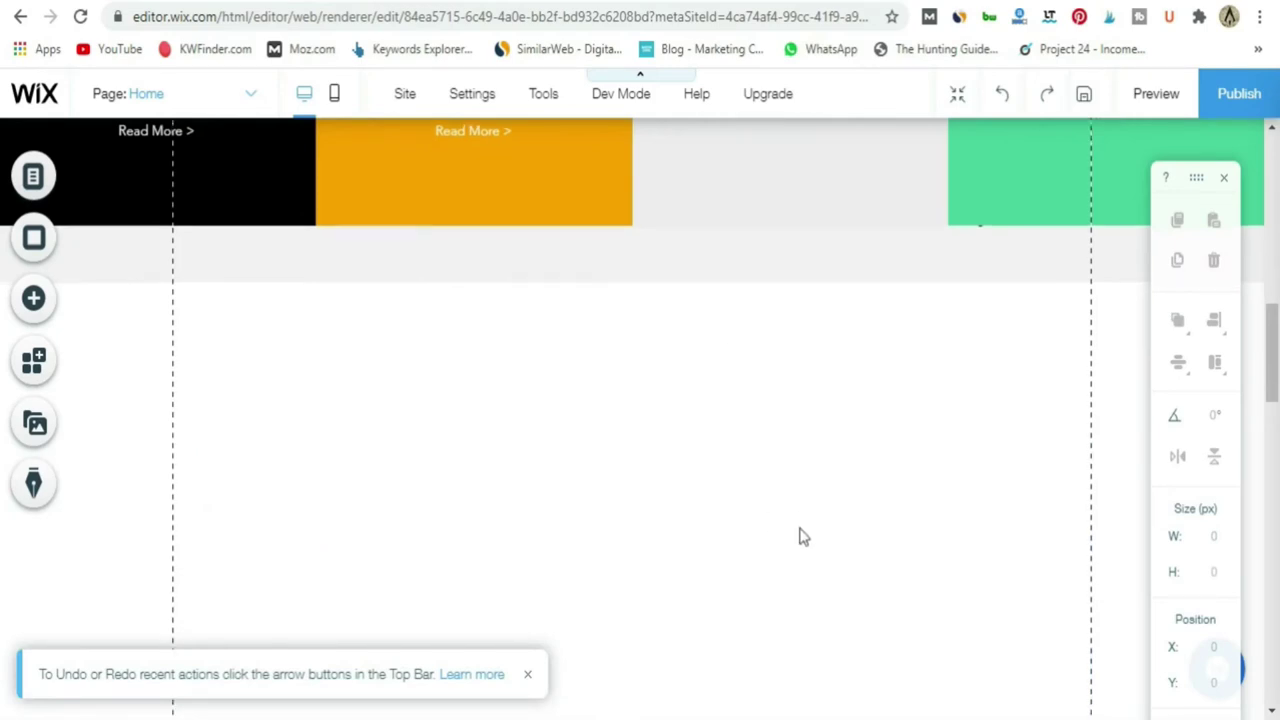
scroll(663, 540, "down", 8)
scroll(660, 540, "up", 5)
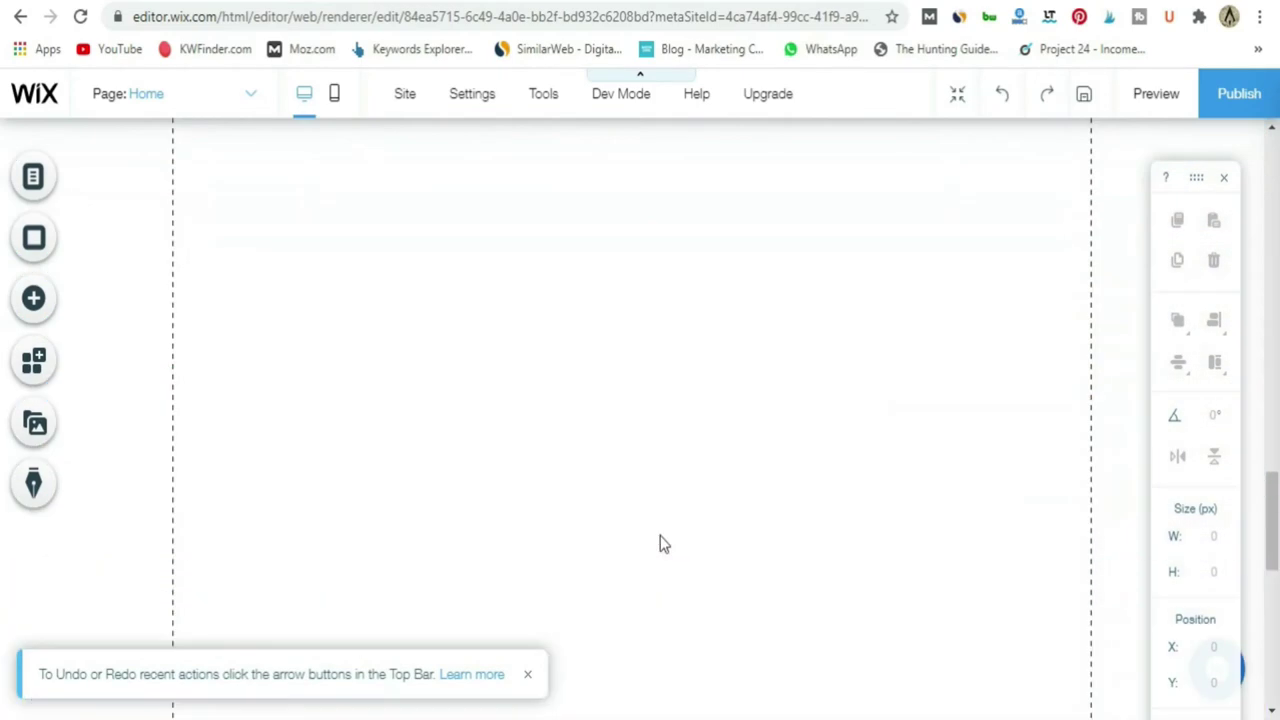
scroll(660, 543, "down", 1)
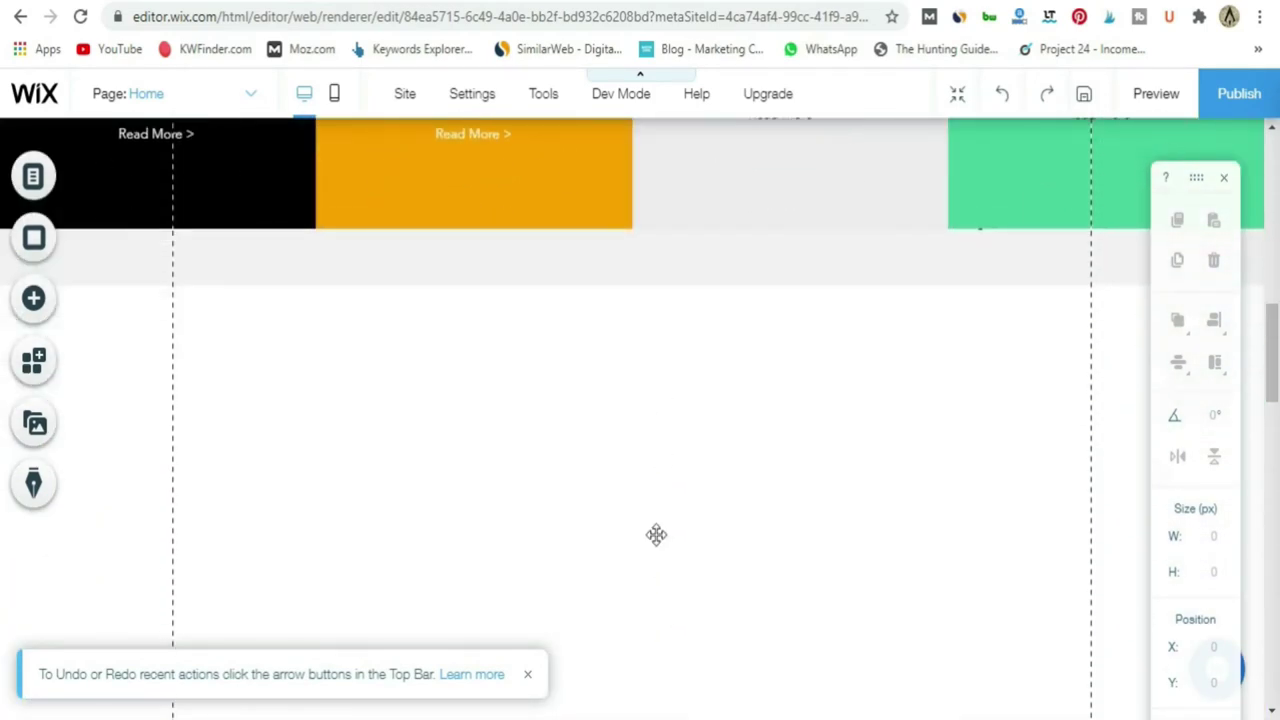
Add the About strip with the skateboard photo and green "ABOUT US" column below the four-column strip.
left_click(55, 313)
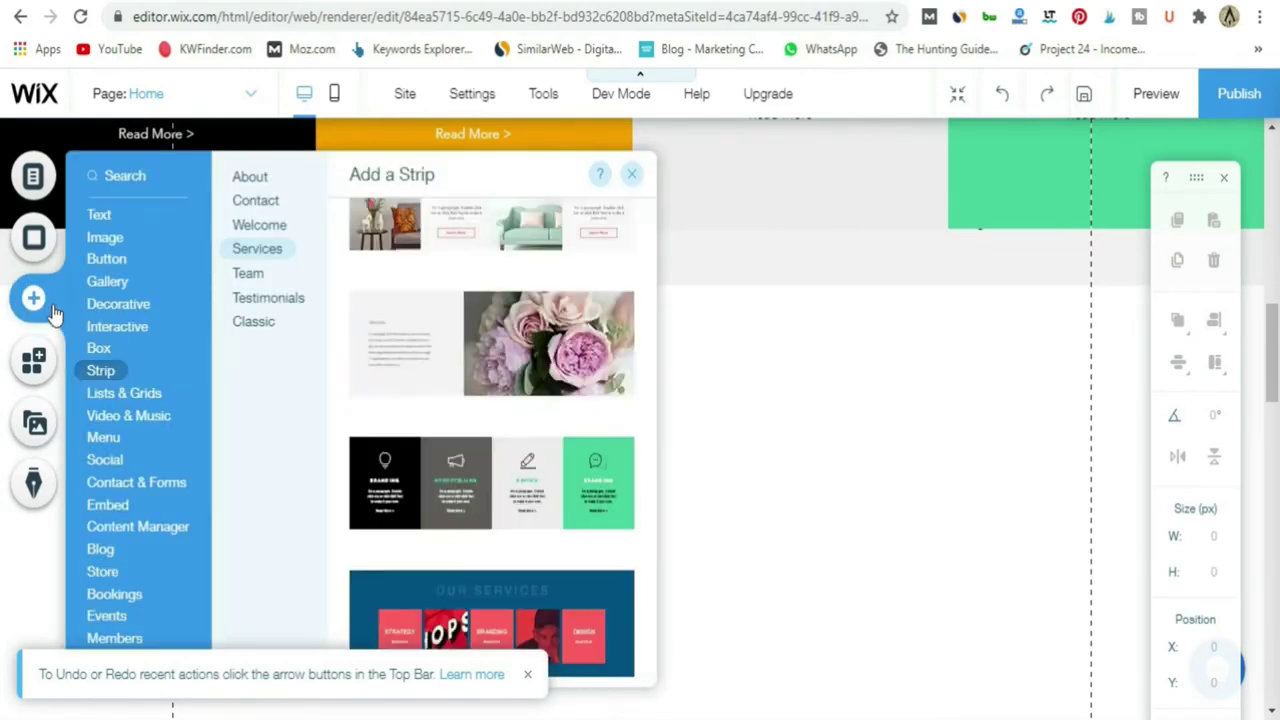
left_click(257, 205)
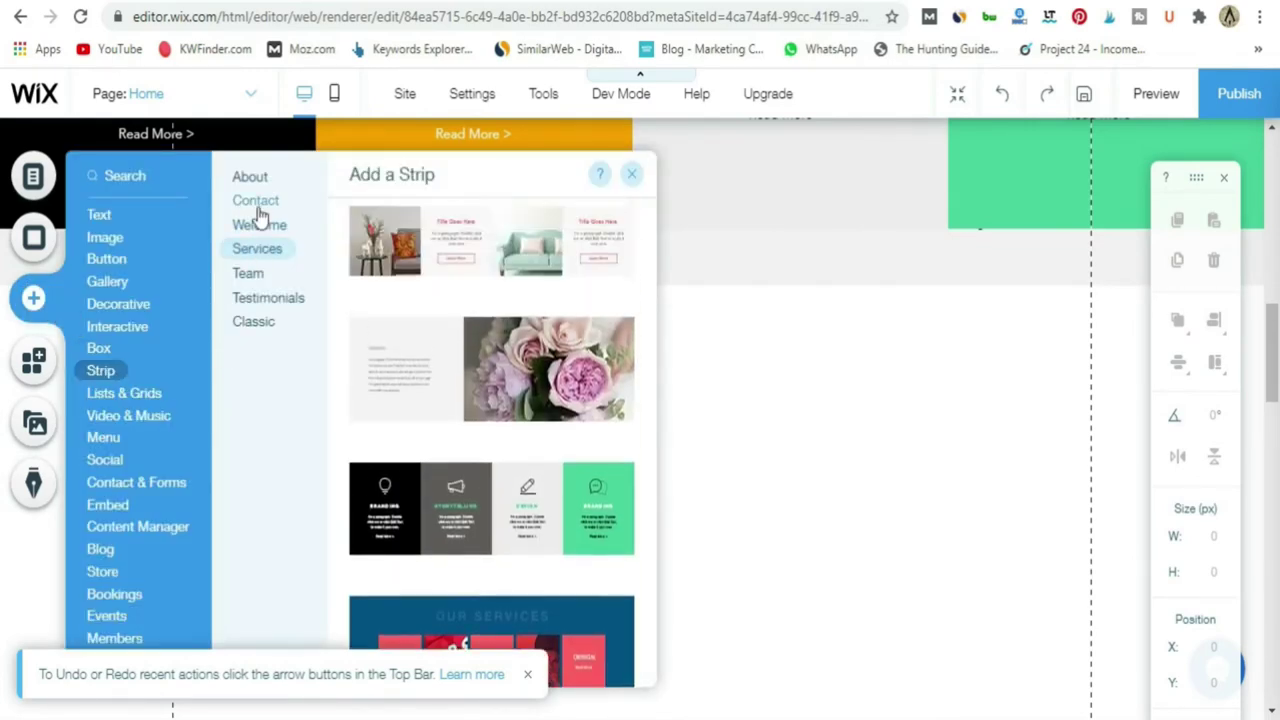
left_click(254, 274)
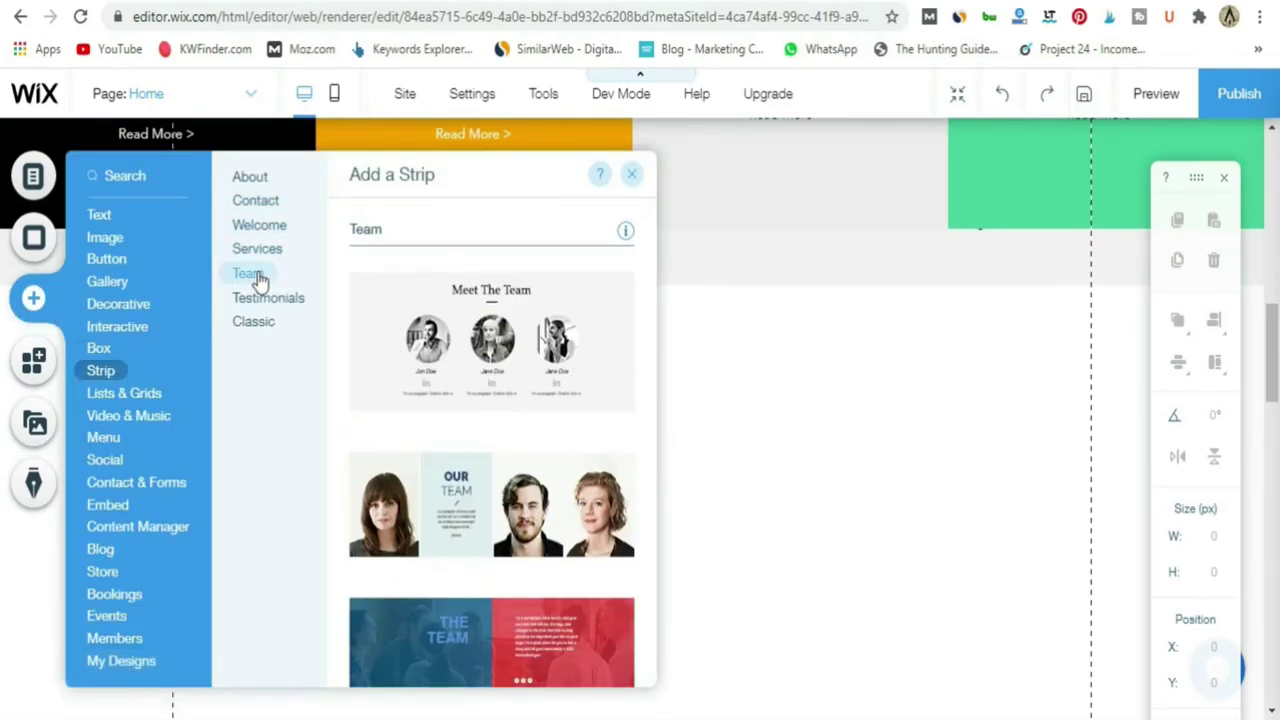
scroll(430, 376, "down", 10)
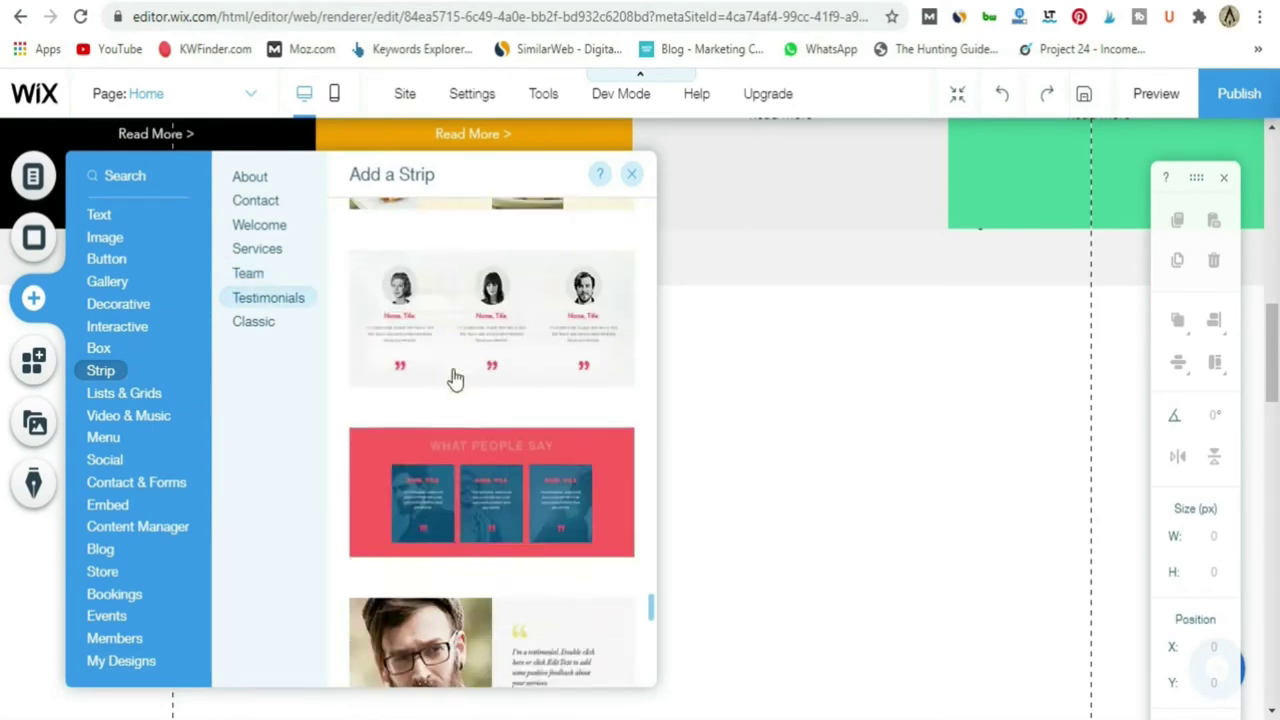
scroll(403, 366, "down", 5)
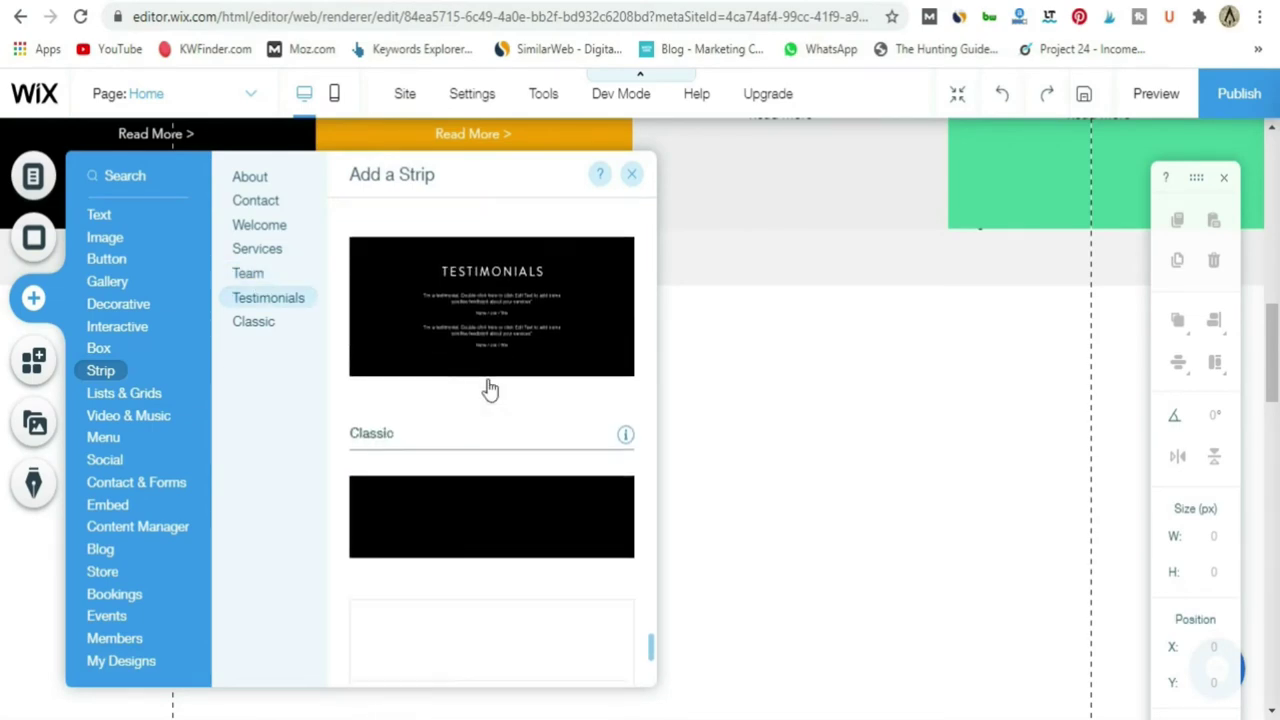
scroll(474, 398, "up", 7)
left_click(261, 184)
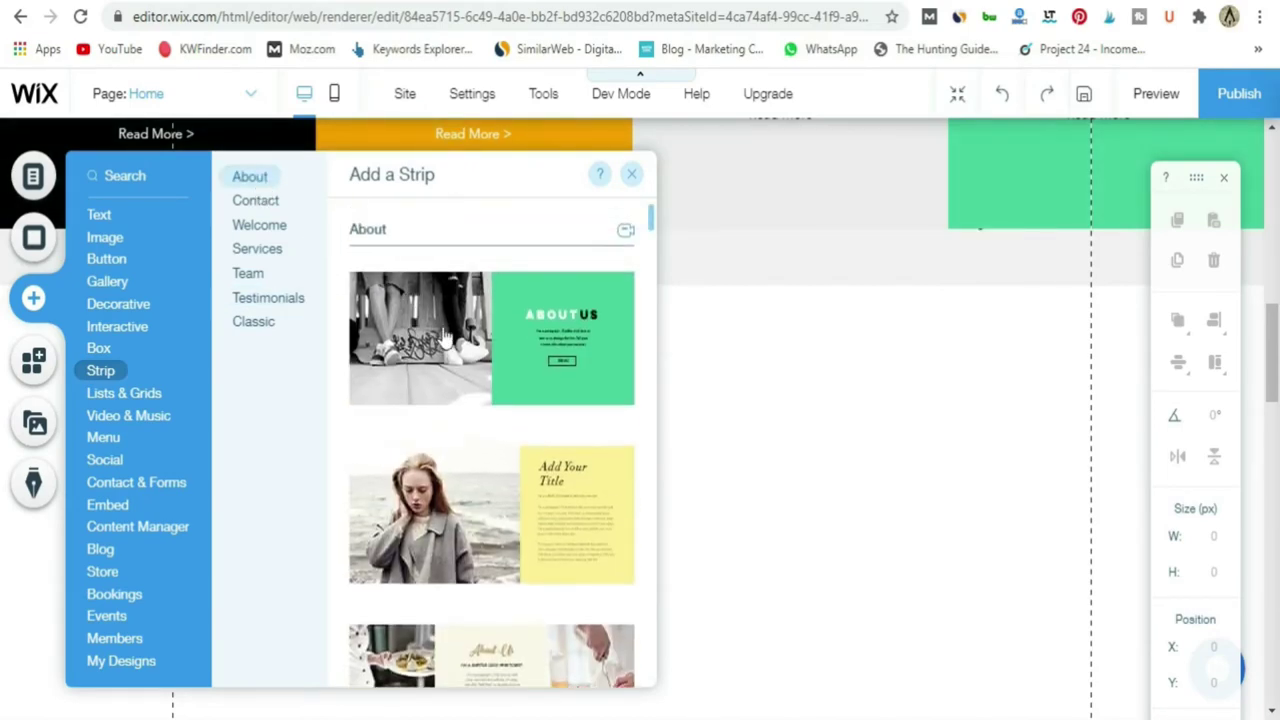
left_click(445, 340)
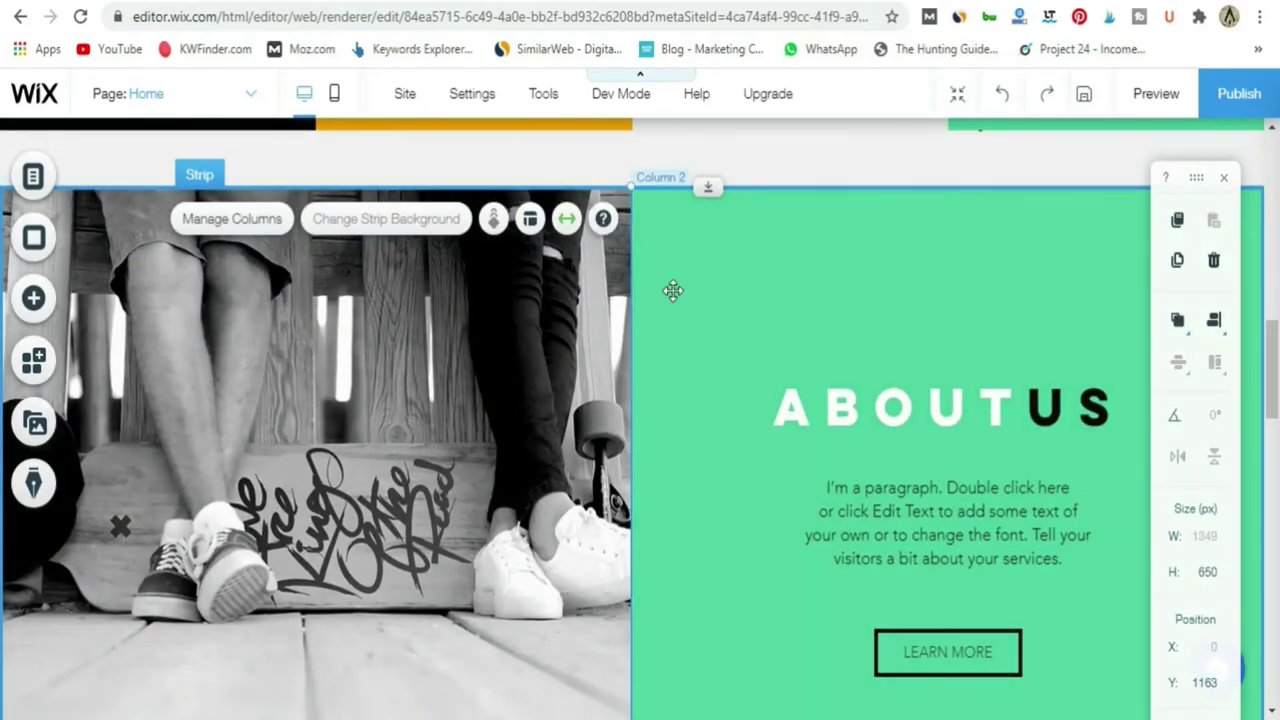
scroll(673, 347, "up", 10)
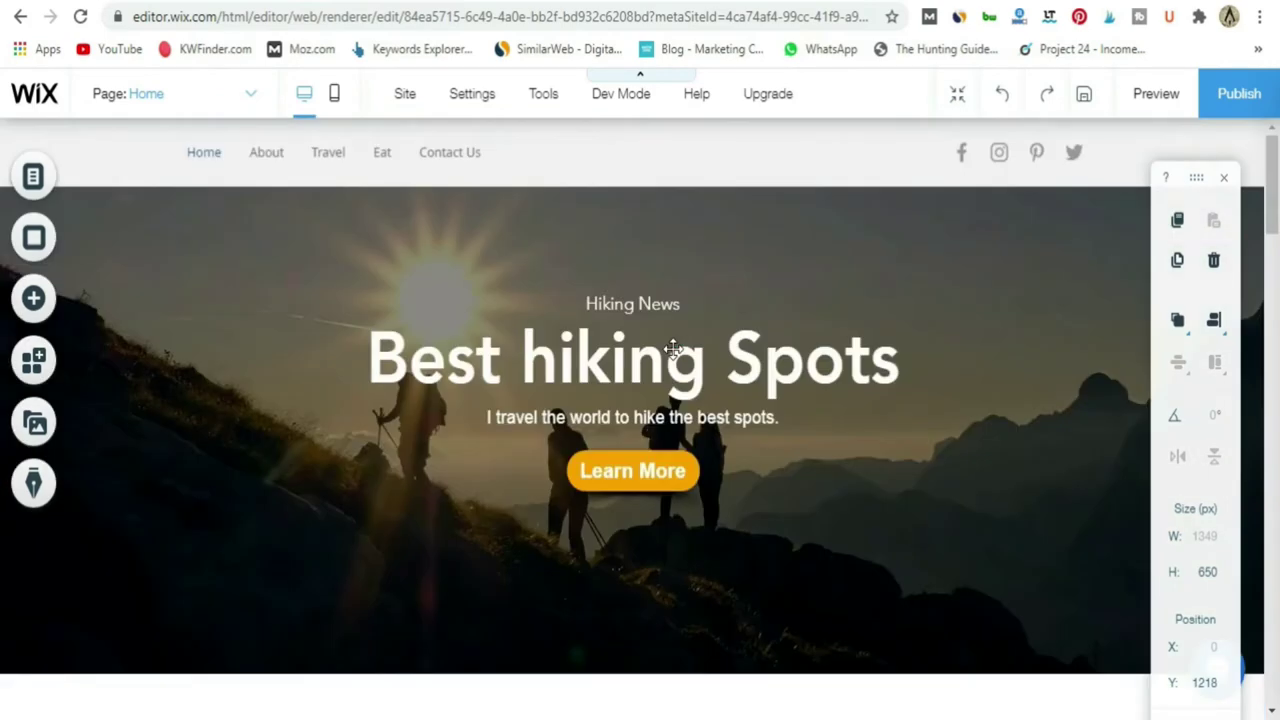
scroll(673, 347, "down", 5)
scroll(660, 355, "down", 1)
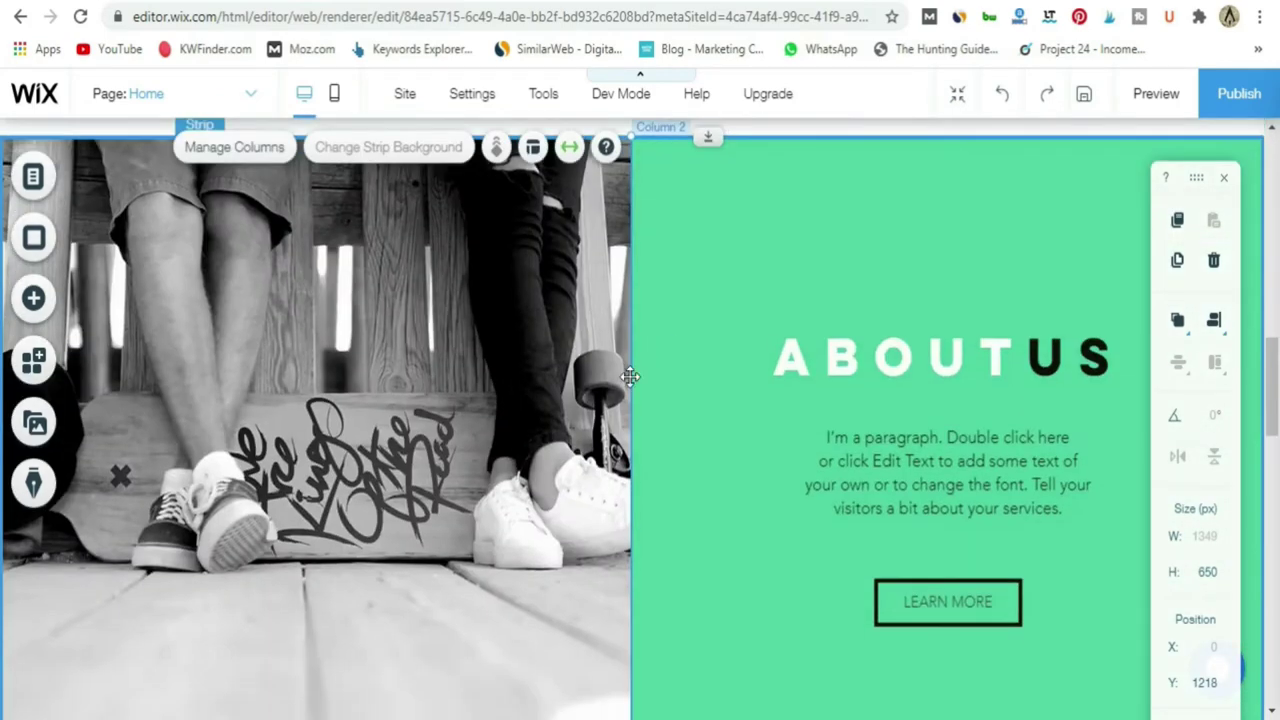
scroll(629, 371, "down", 4)
scroll(354, 371, "up", 5)
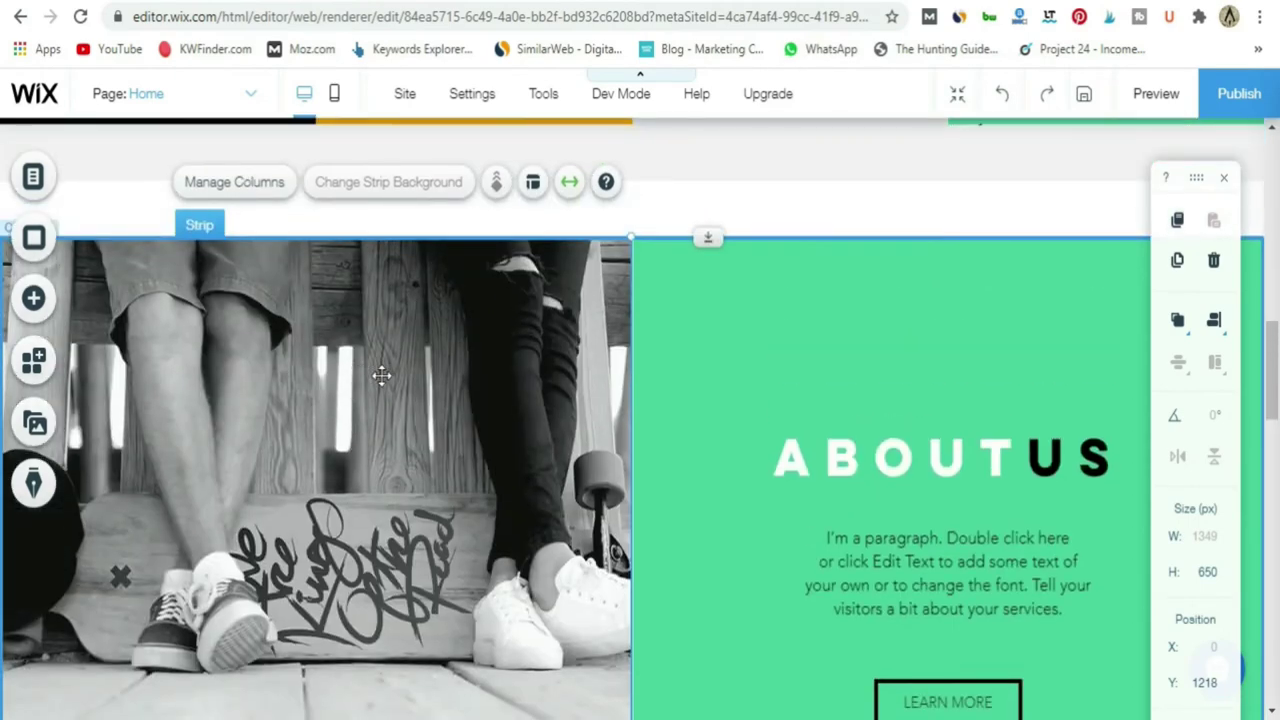
scroll(381, 375, "down", 1)
scroll(378, 450, "up", 1)
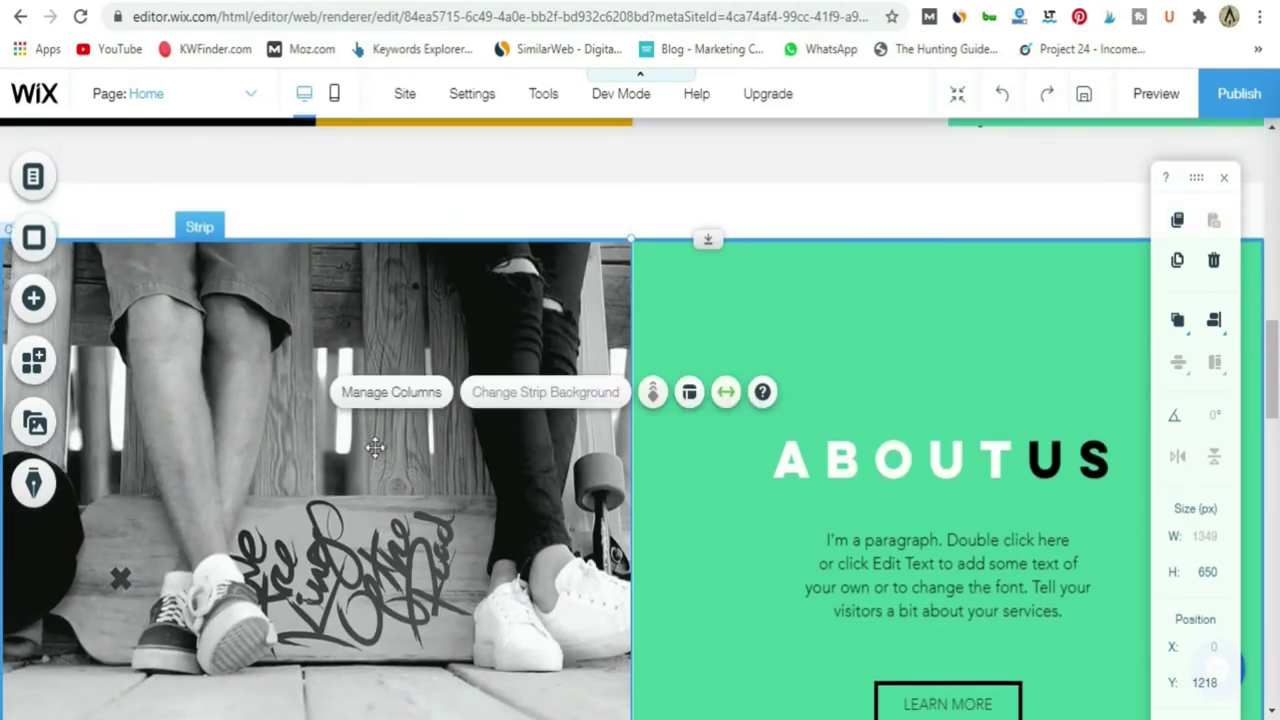
Upload the photo of the bearded man in a green shirt from the Images folder for the About strip's first column background.
left_click(374, 449)
scroll(335, 478, "down", 1)
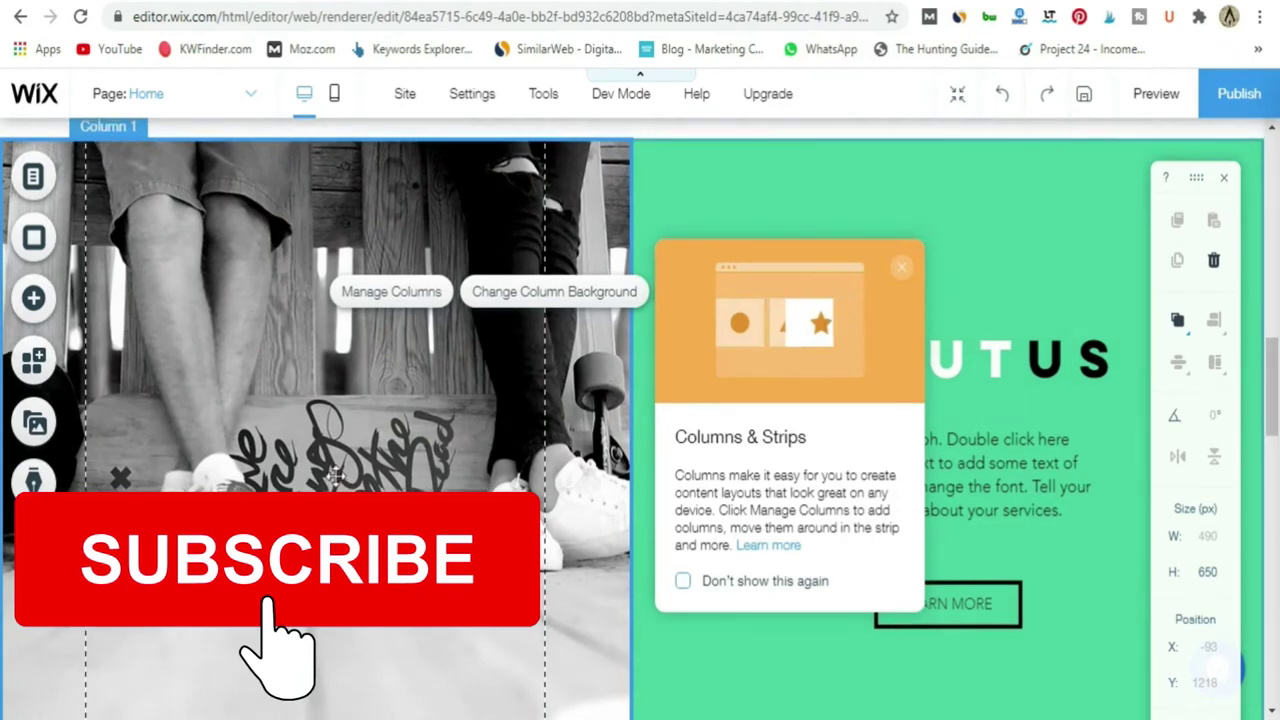
scroll(580, 410, "up", 1)
left_click(590, 400)
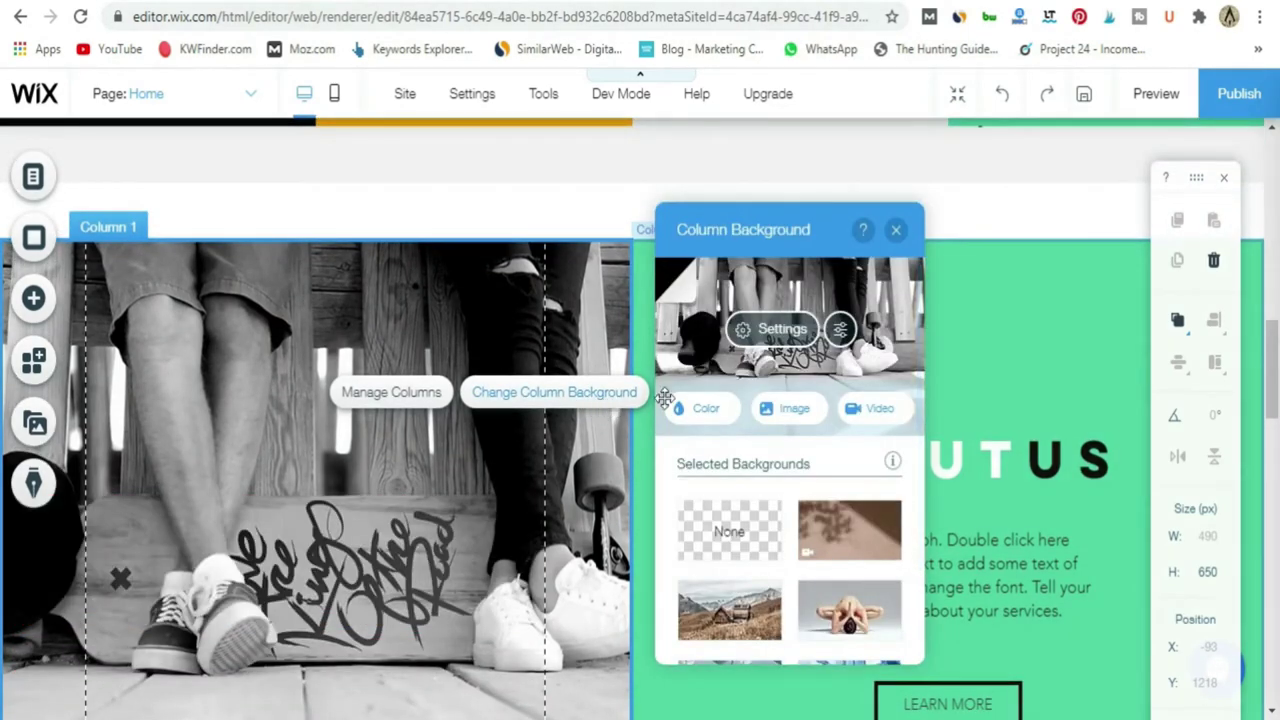
left_click(790, 412)
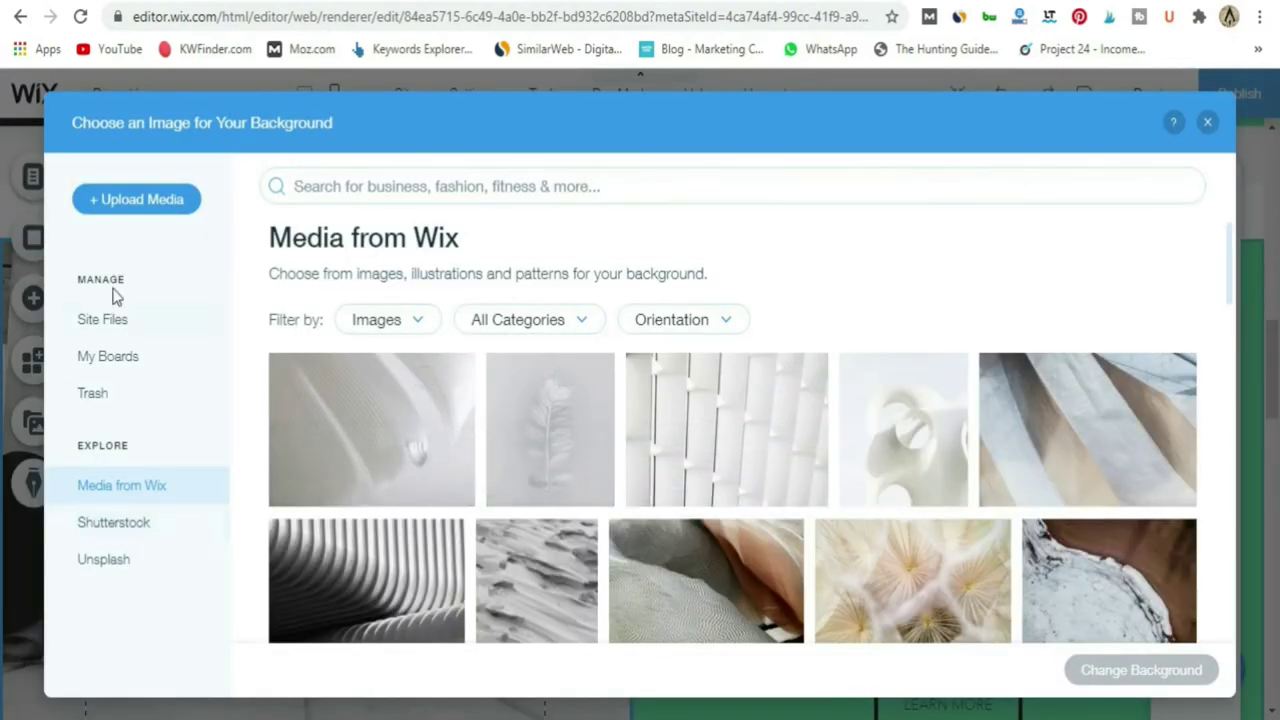
left_click(134, 200)
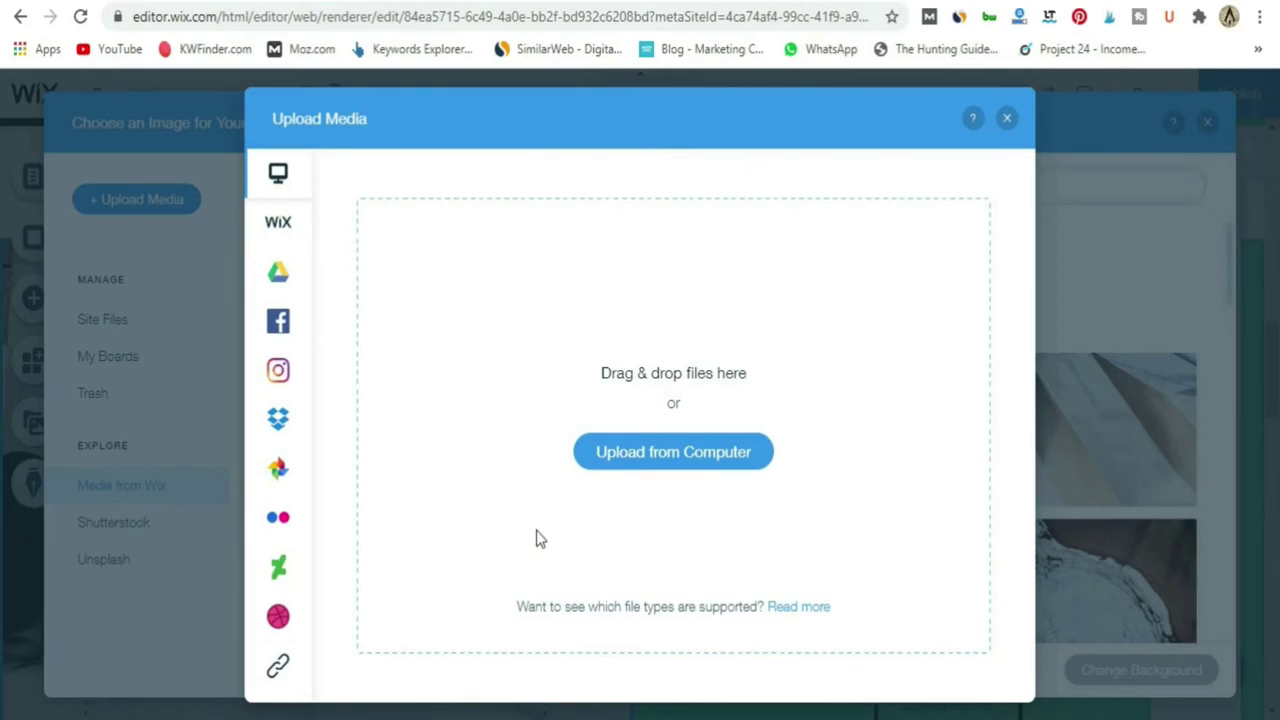
key("alt+Tab")
left_click(904, 408)
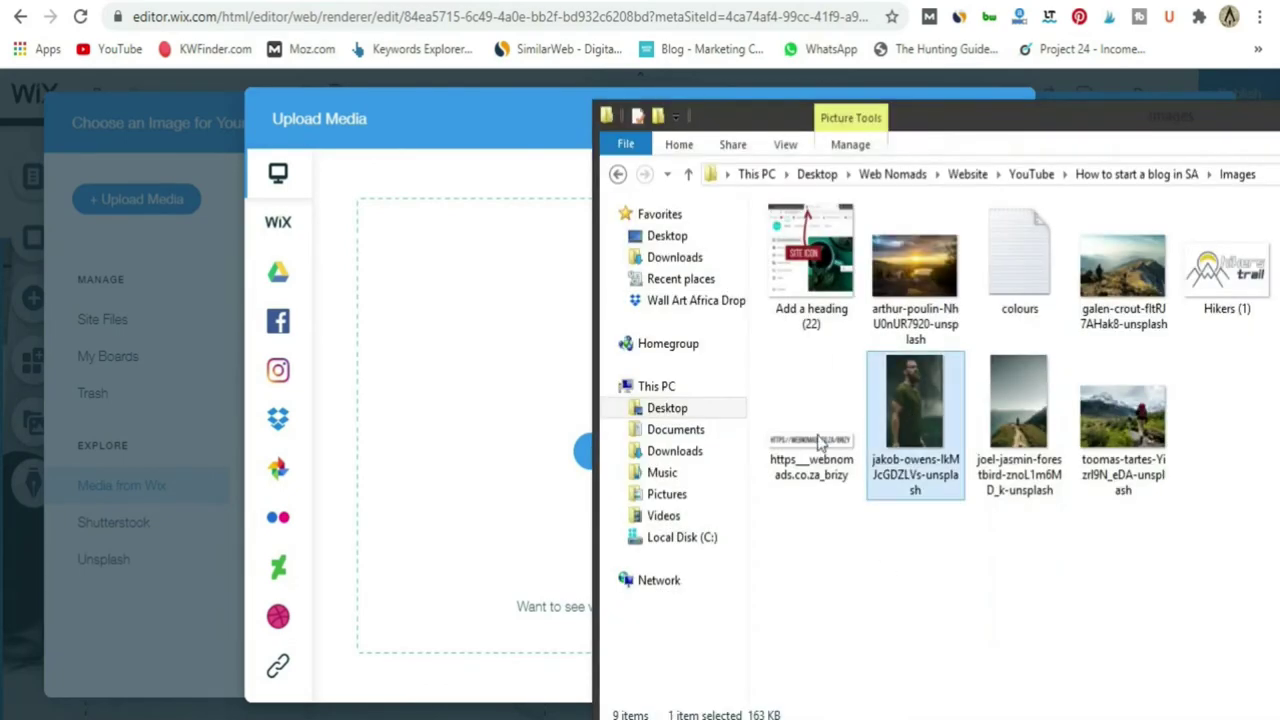
left_click_drag(818, 442, 458, 456)
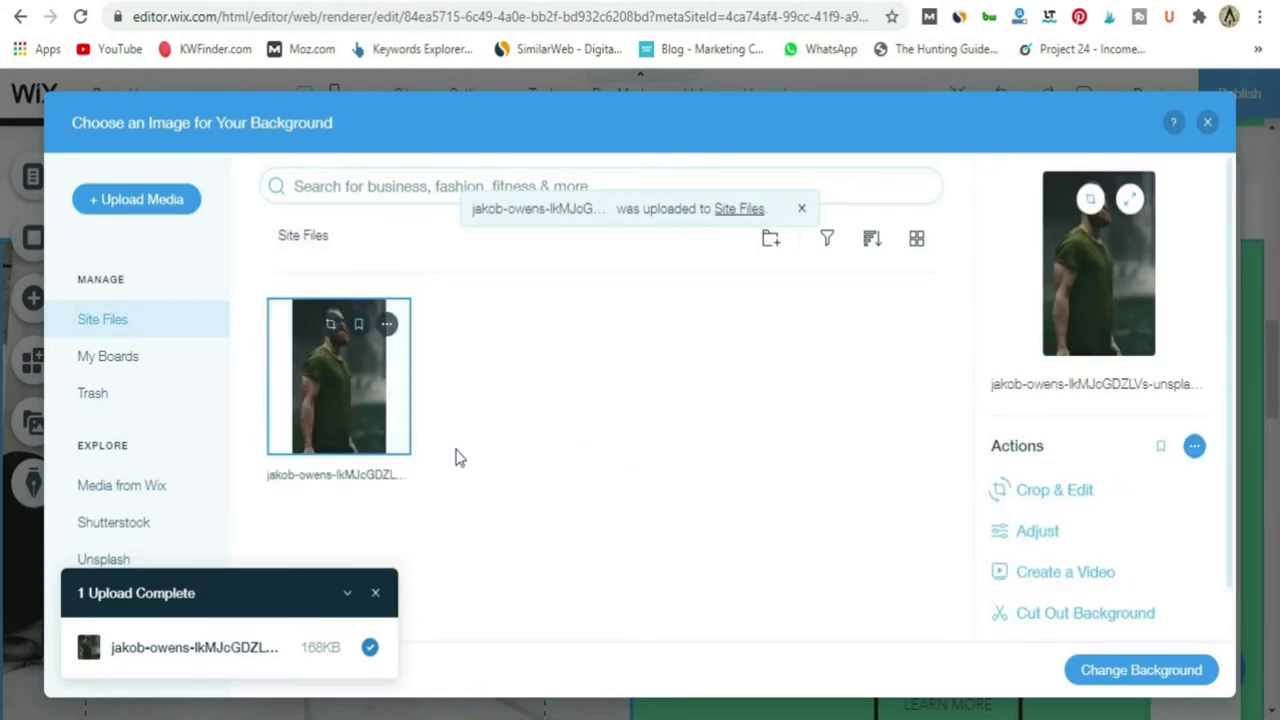
Crop the uploaded portrait to the man's head and upper body, save it, and apply it as the first column's background.
left_click(1062, 494)
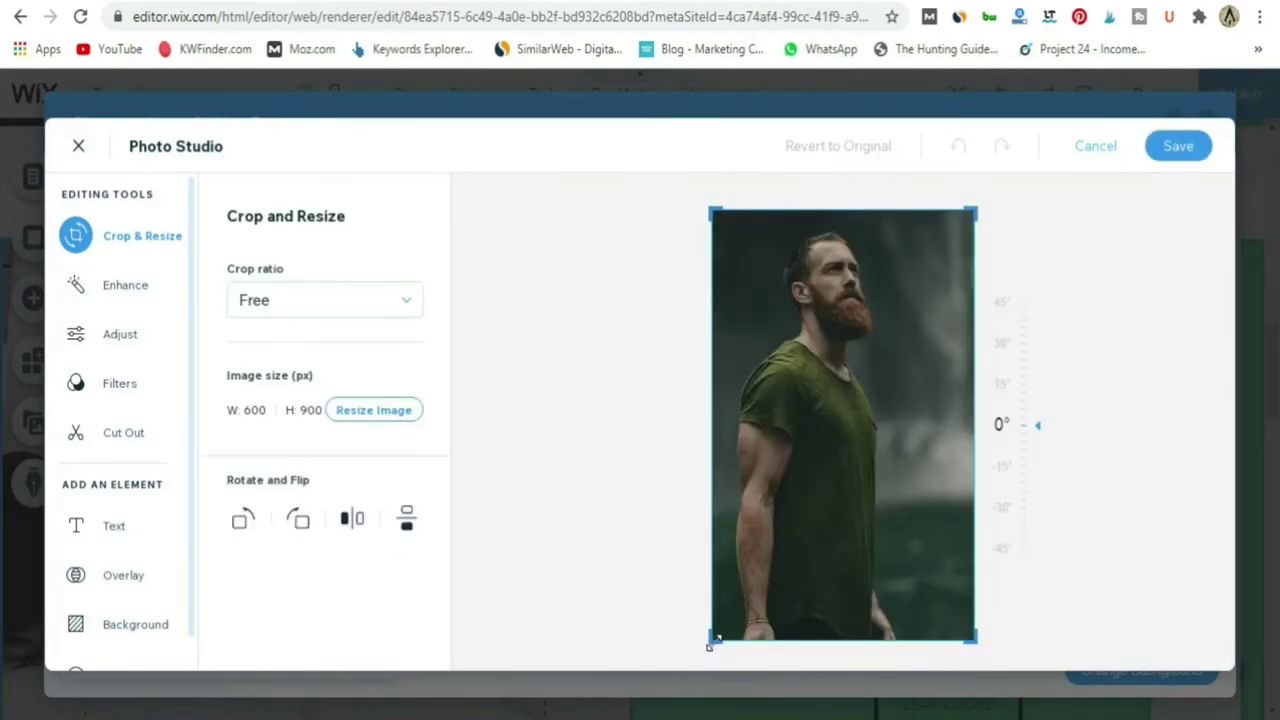
left_click_drag(710, 645, 711, 462)
left_click(1175, 147)
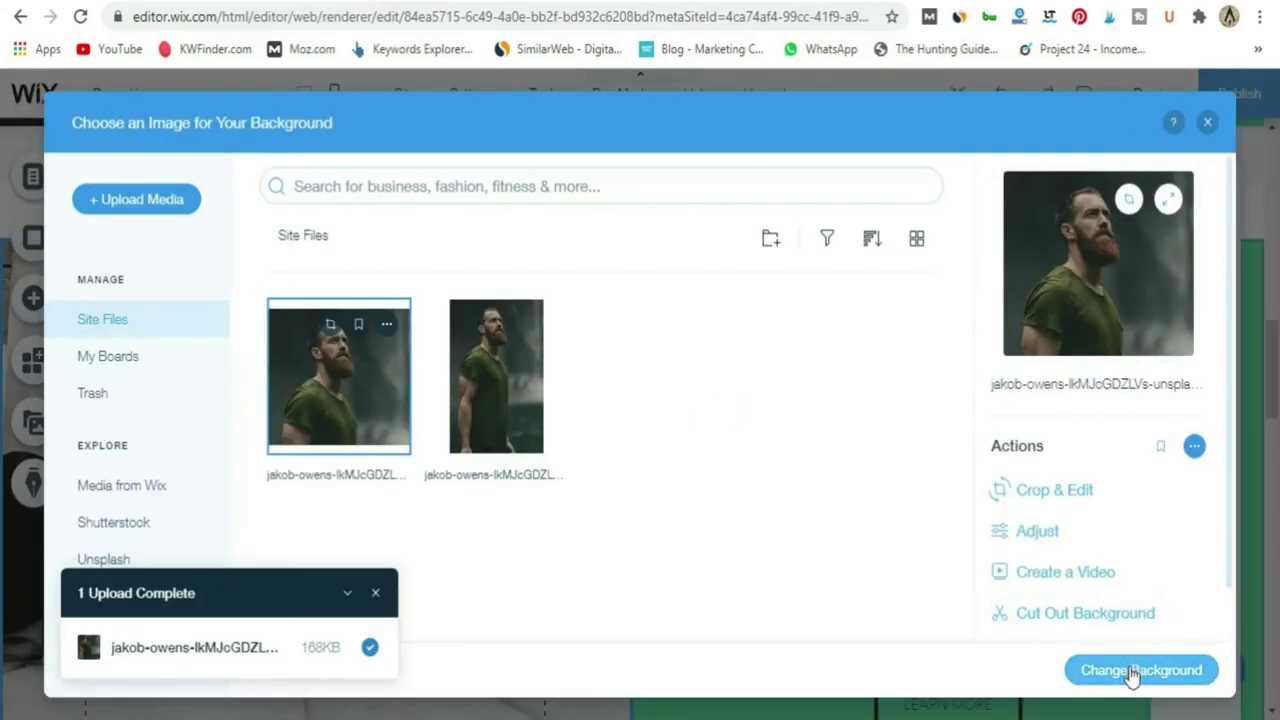
left_click(1140, 670)
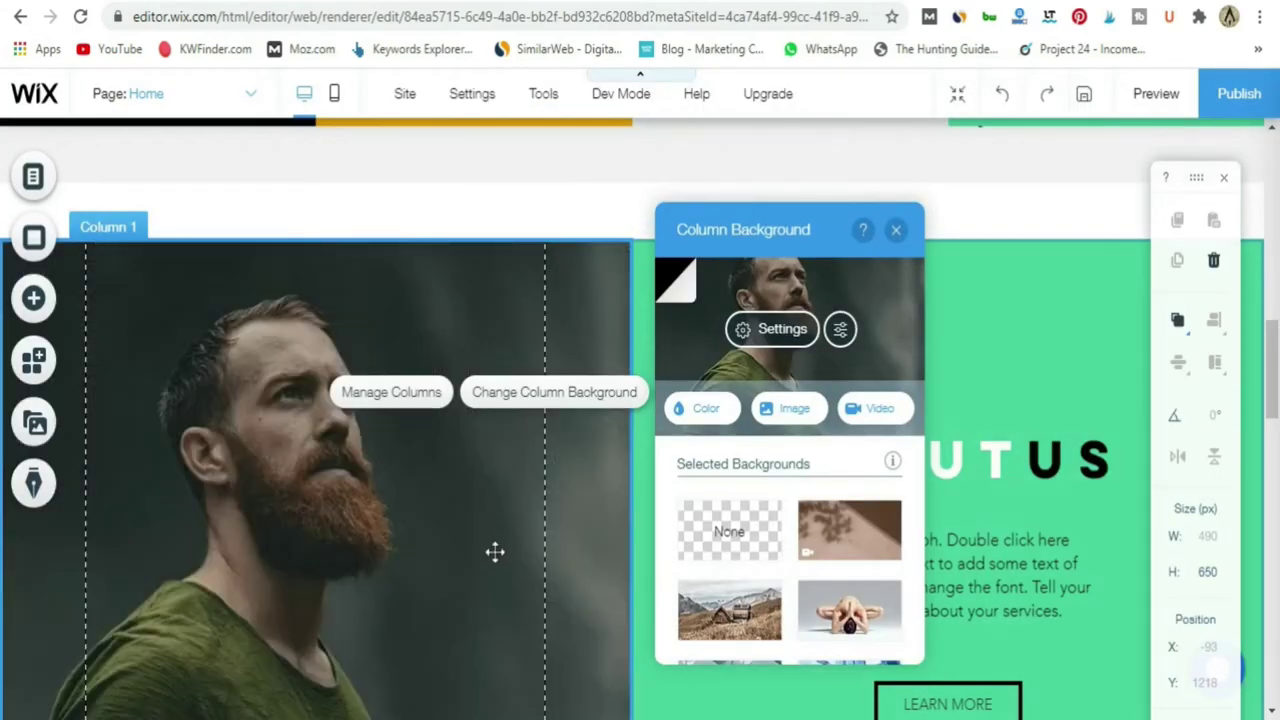
scroll(494, 551, "down", 4)
scroll(494, 551, "up", 3)
scroll(492, 566, "up", 3)
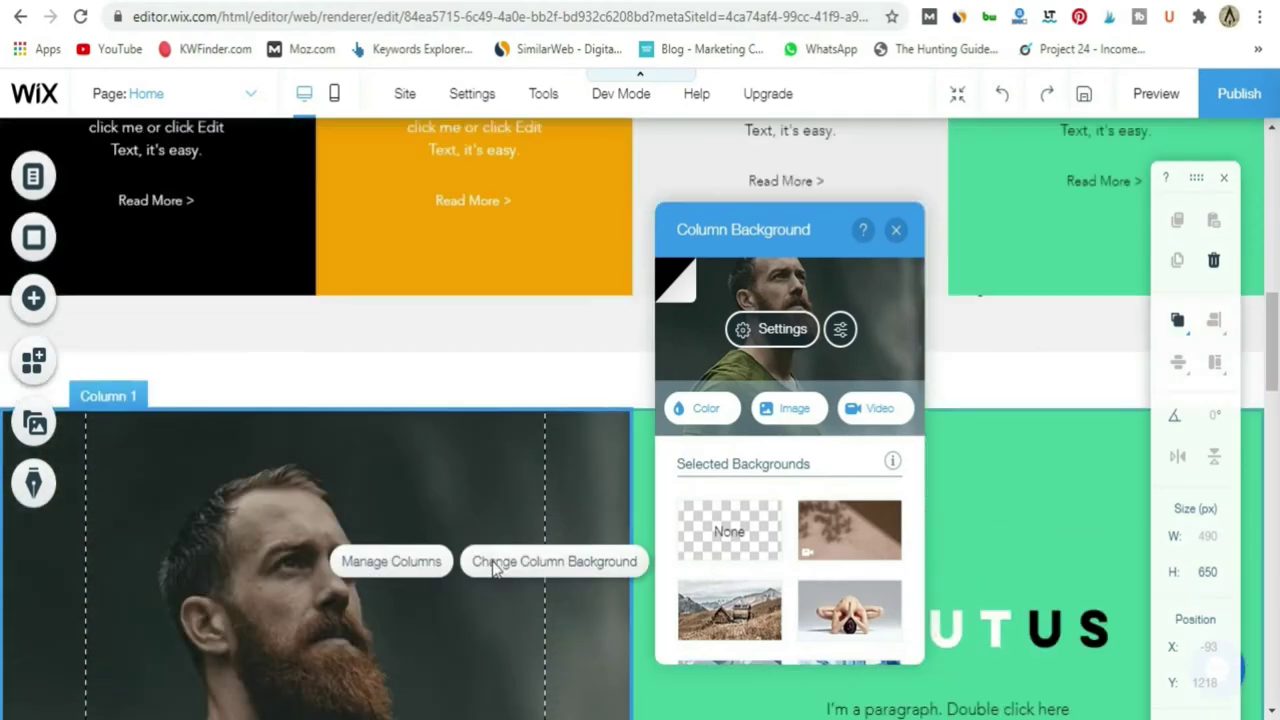
scroll(490, 560, "down", 2)
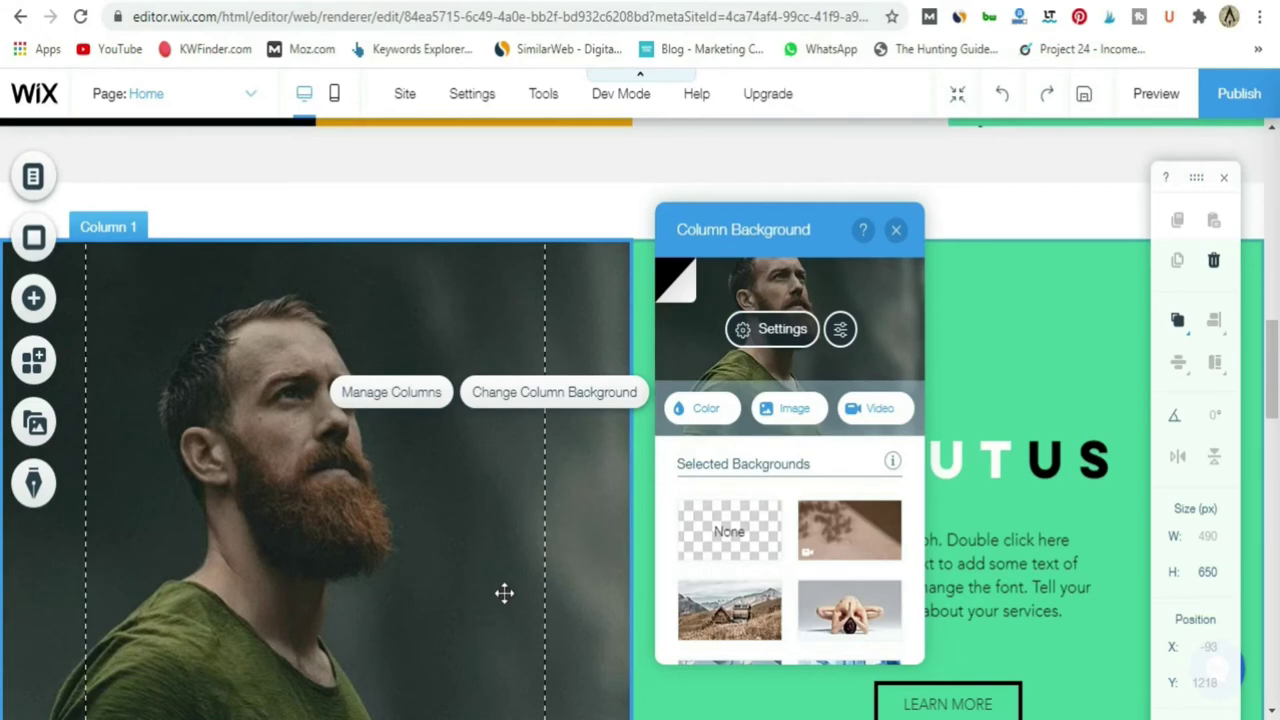
scroll(504, 593, "down", 5)
scroll(504, 593, "up", 4)
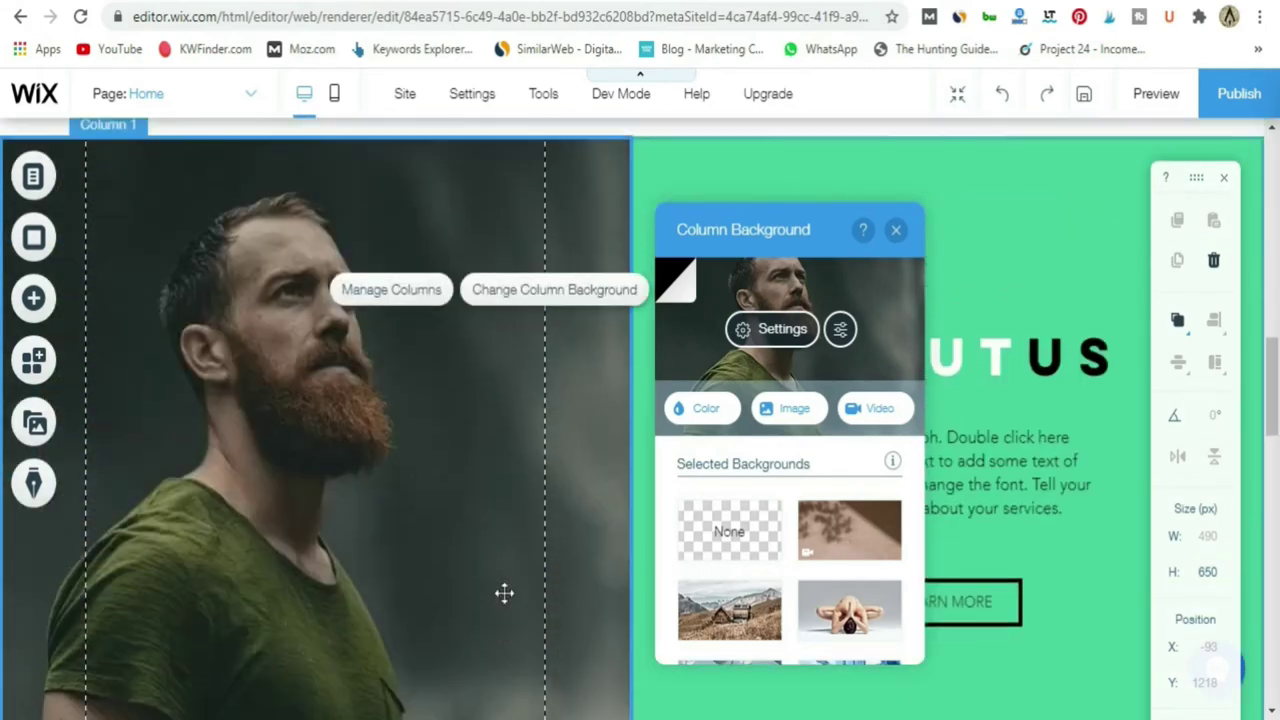
scroll(504, 593, "up", 1)
left_click(896, 229)
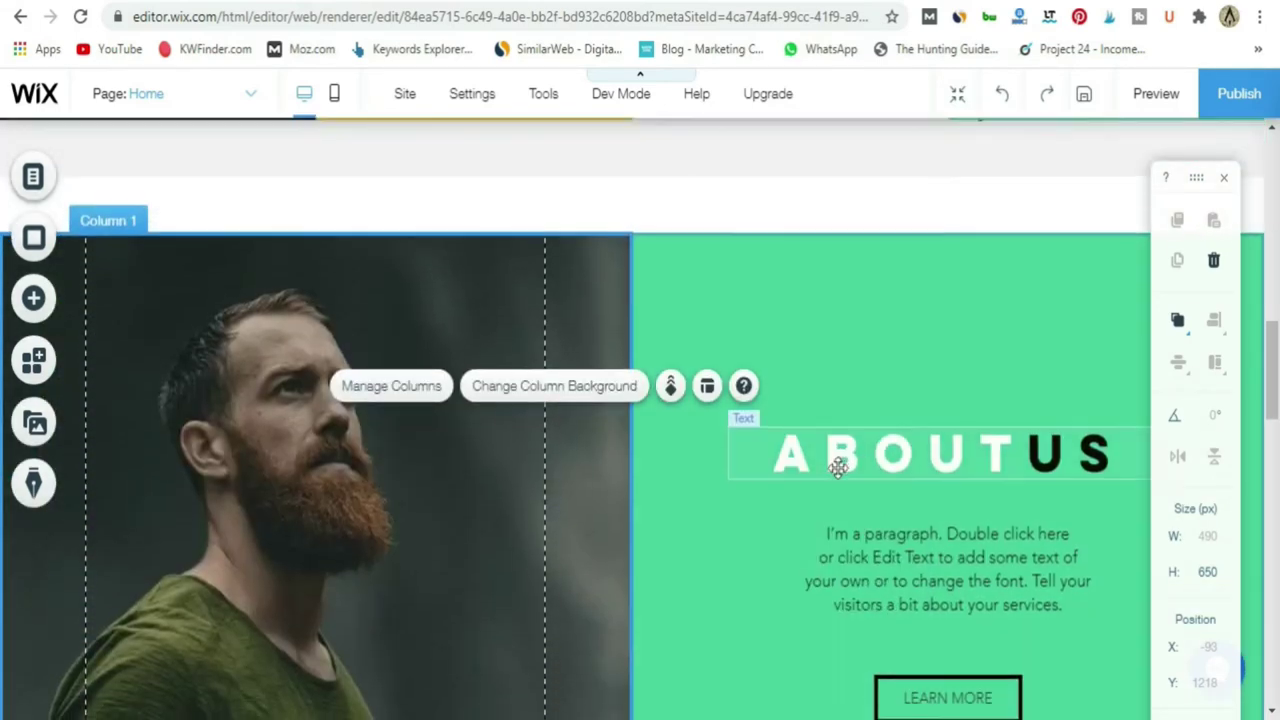
Replace "US" with "ME" in the About strip's heading so it reads "ABOUT ME".
scroll(766, 549, "down", 2)
scroll(800, 555, "up", 2)
scroll(735, 565, "down", 2)
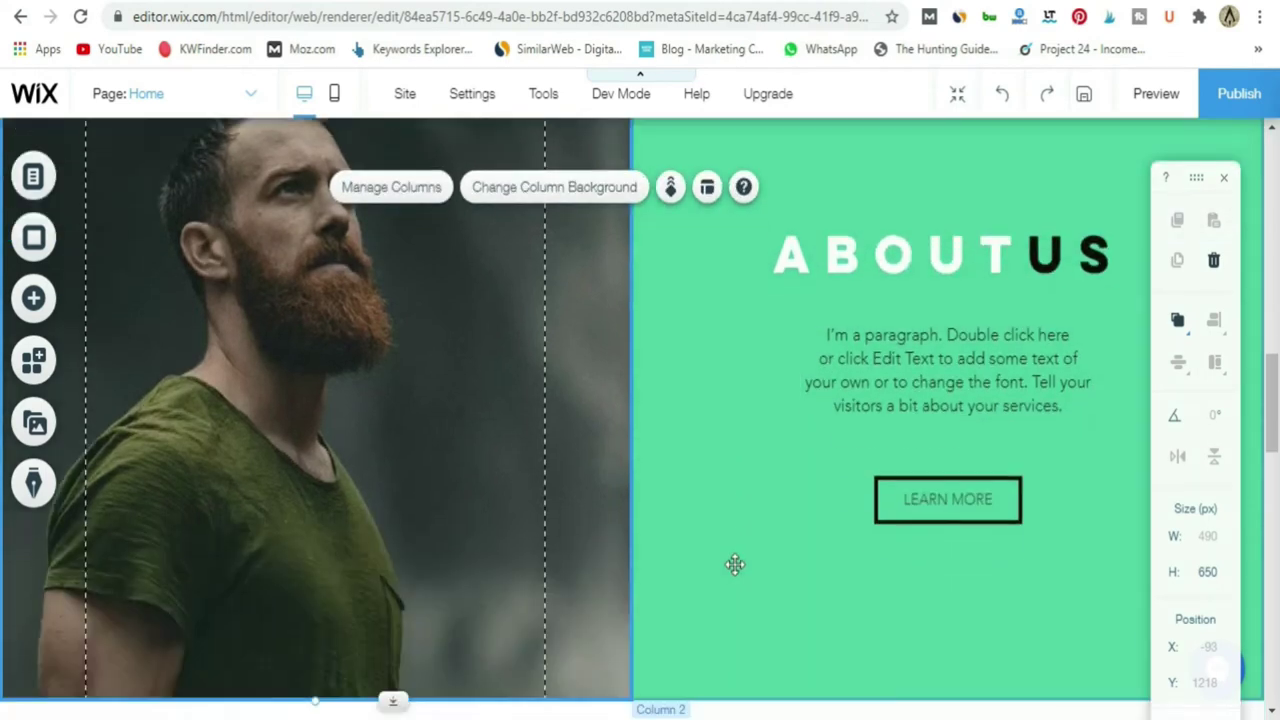
left_click(1097, 258)
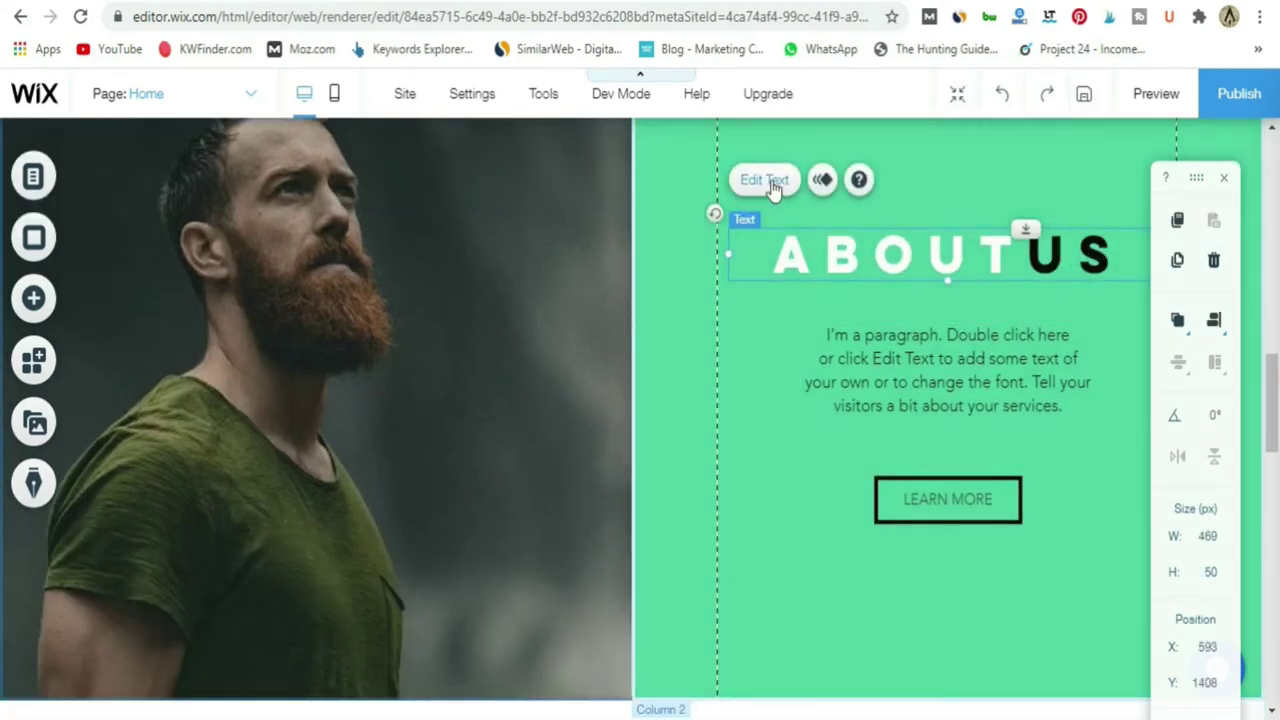
double_click(1069, 258)
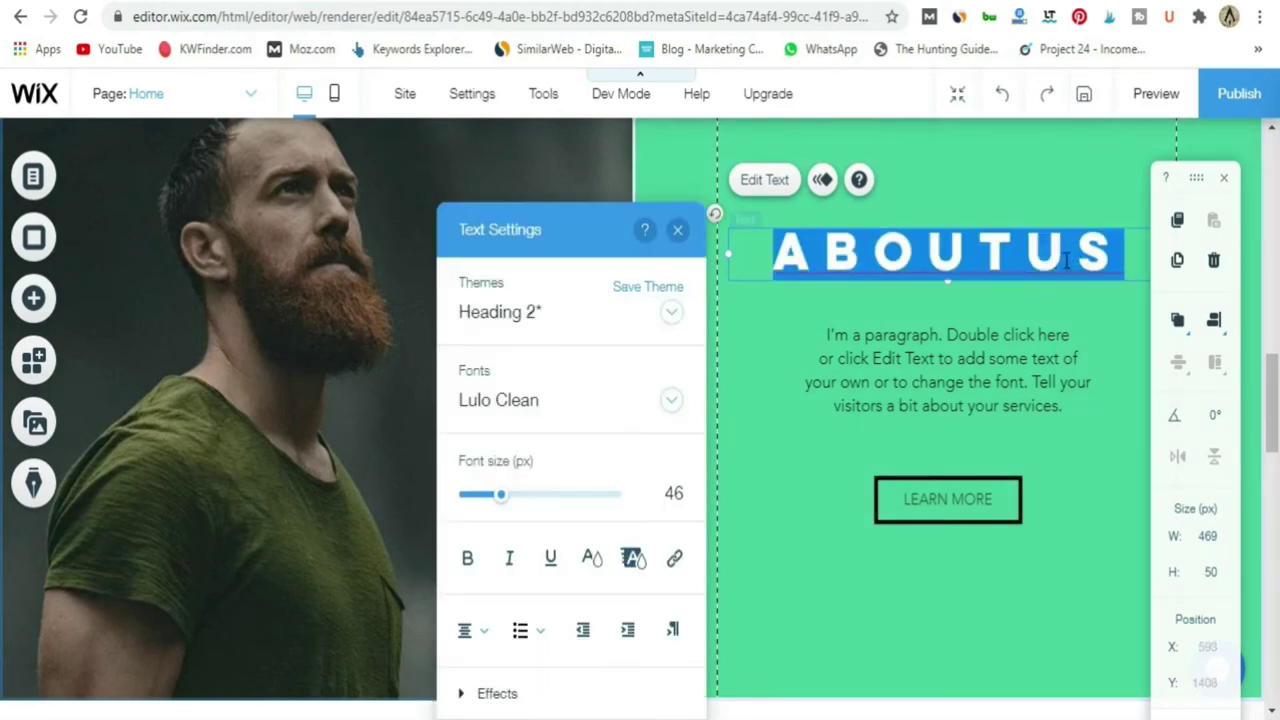
left_click_drag(1078, 255, 1108, 256)
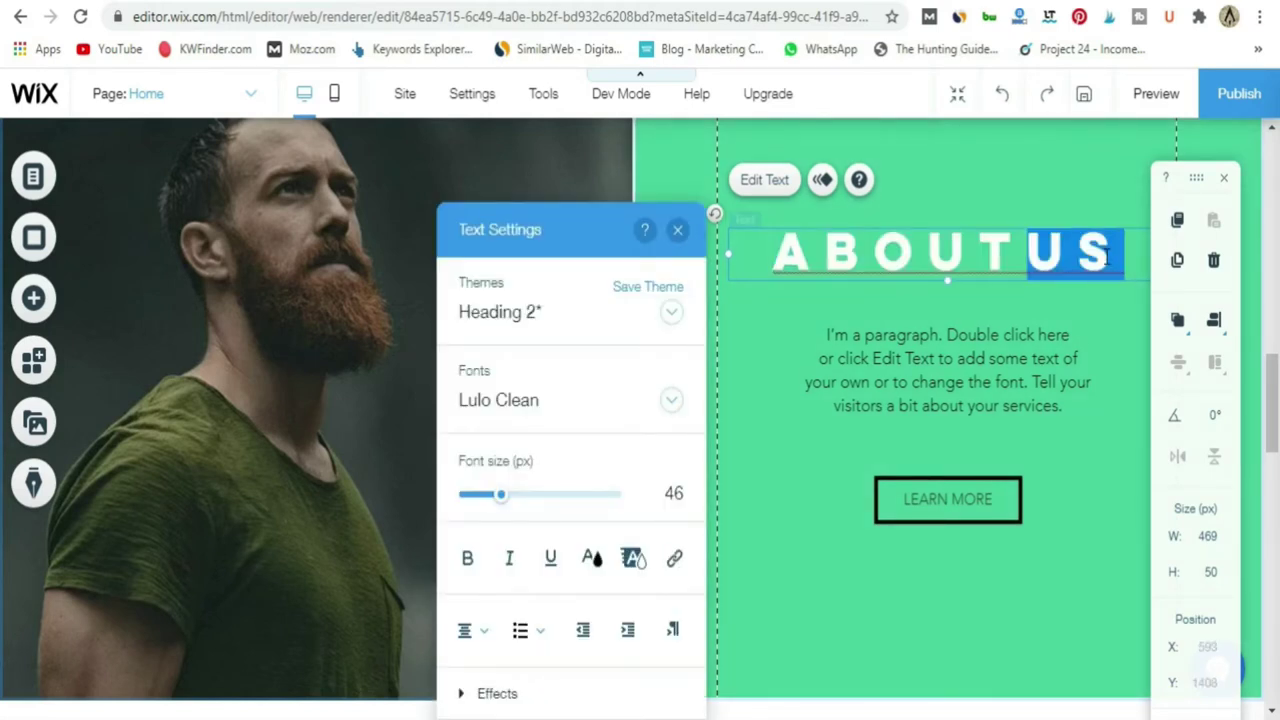
type("ME")
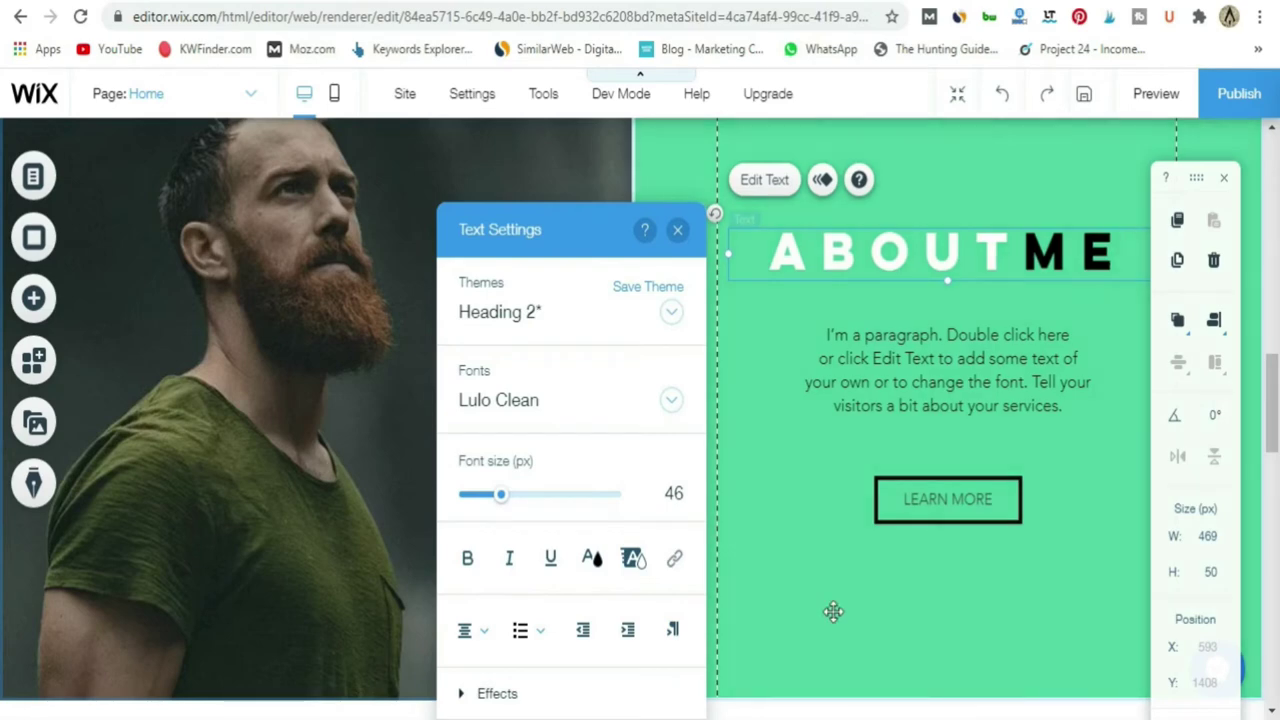
Change the background color of the About Me strip's second column to the orange site color #FAA200.
left_click(833, 612)
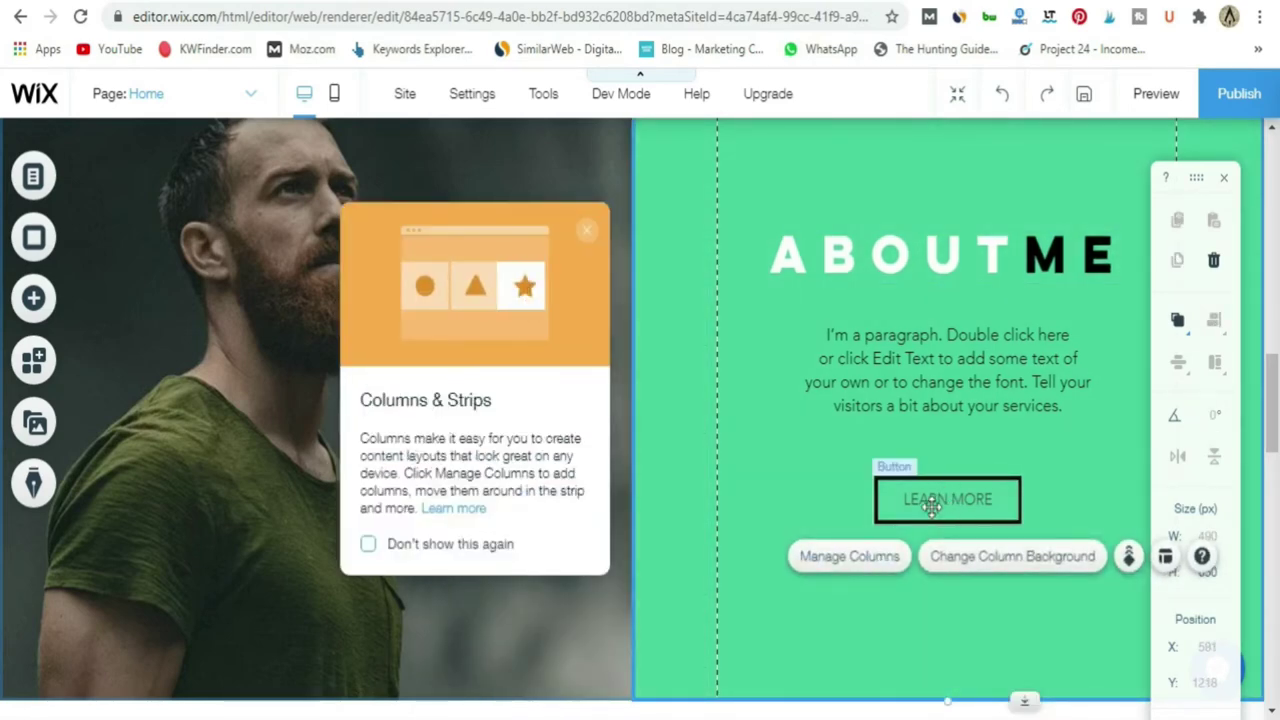
scroll(776, 540, "up", 2)
scroll(780, 538, "down", 3)
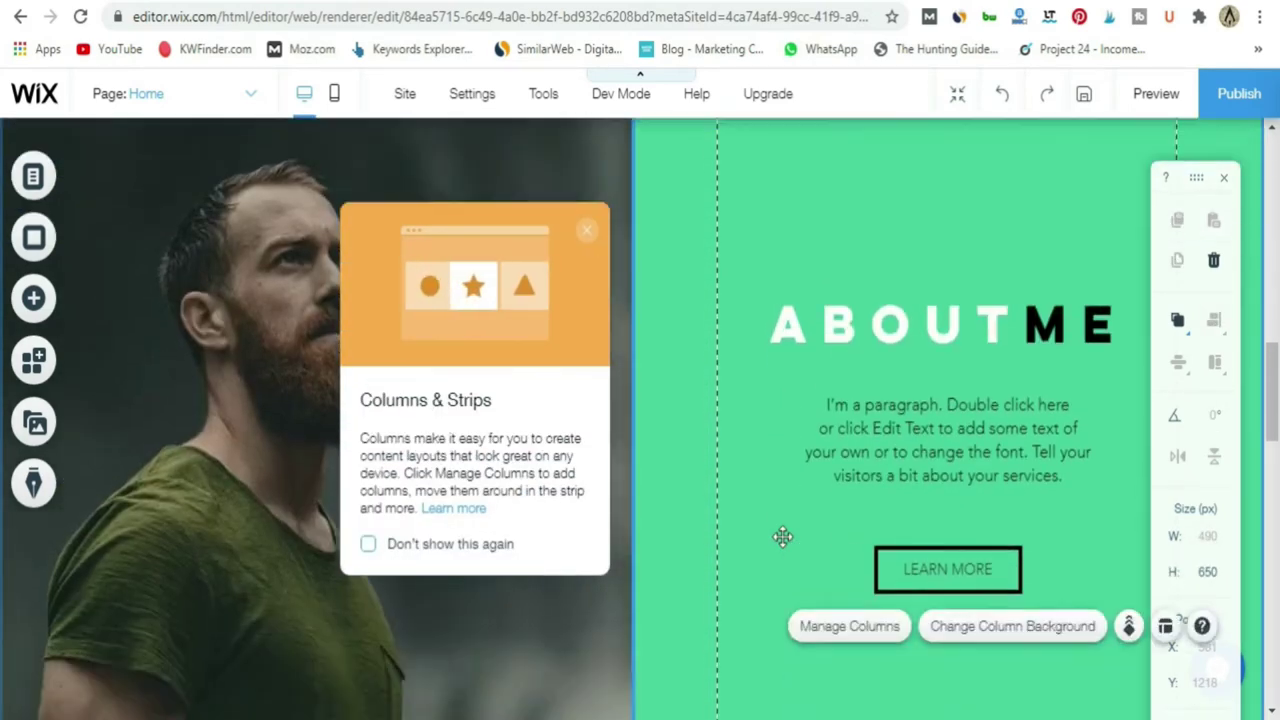
scroll(782, 537, "up", 3)
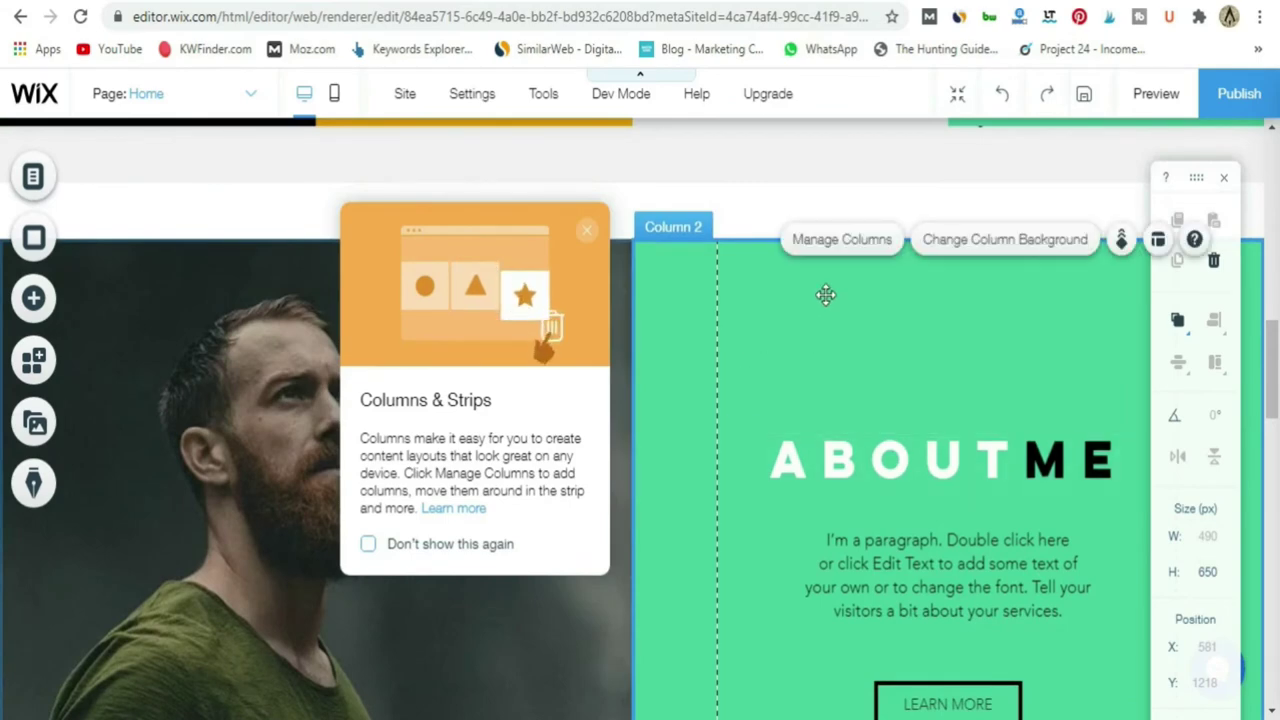
left_click(968, 242)
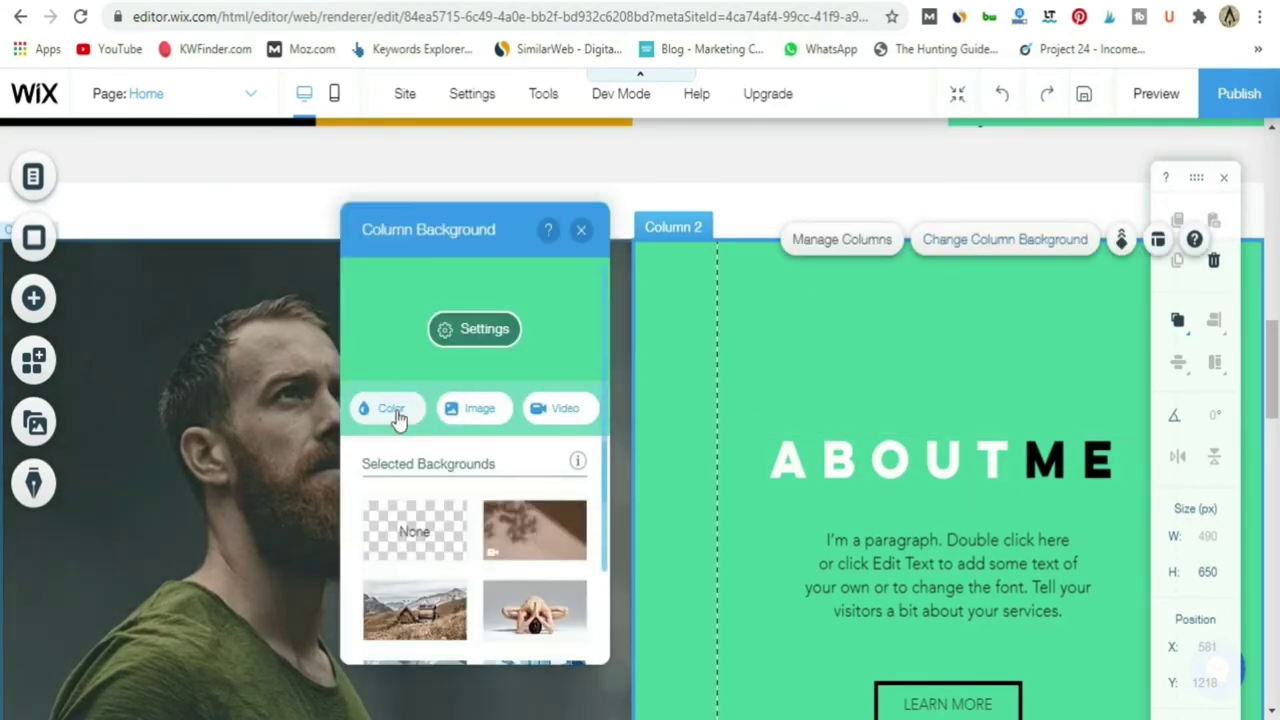
left_click(396, 419)
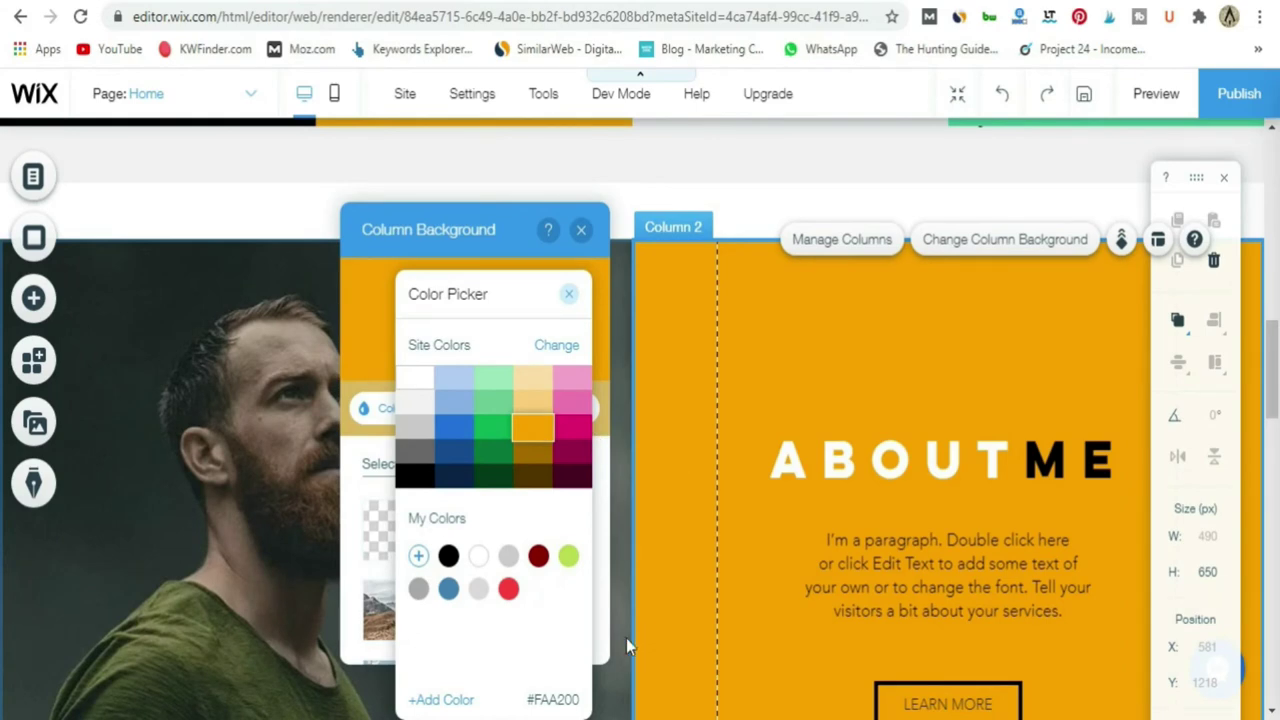
left_click(570, 298)
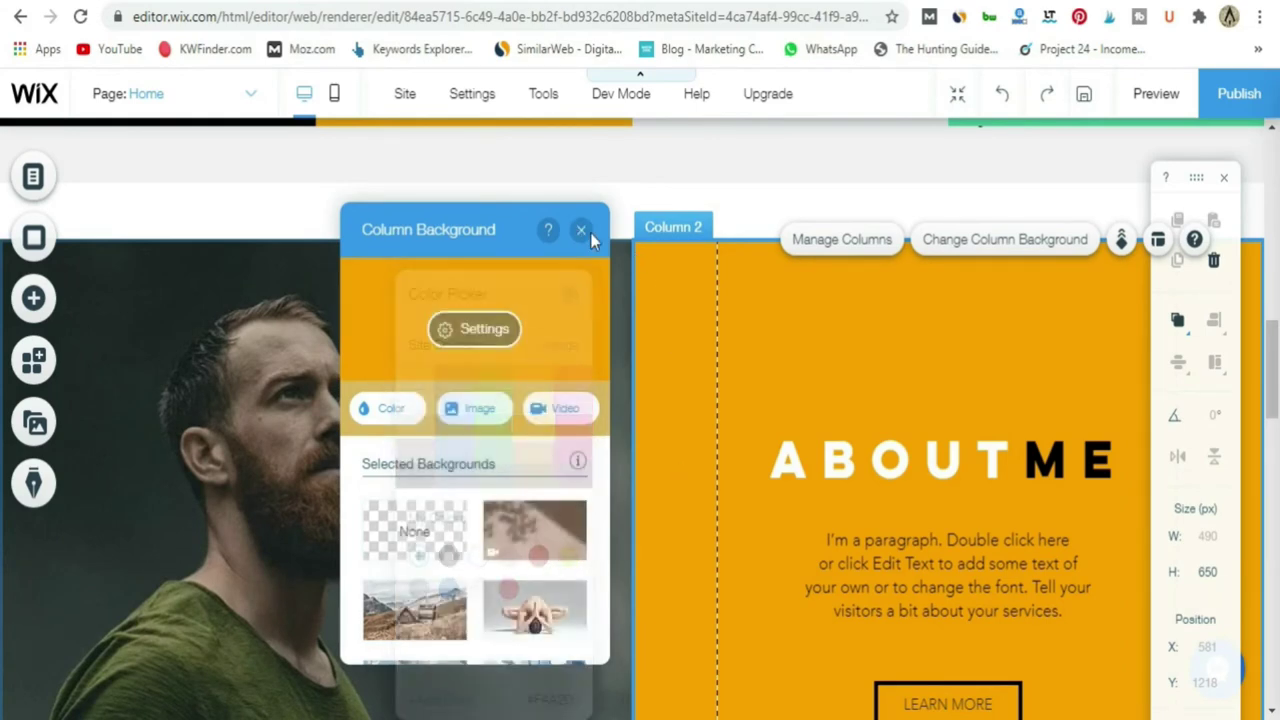
left_click(581, 230)
Examine the recolored About Me strip together with the four-column strip above it and the empty area below.
scroll(634, 407, "up", 5)
scroll(634, 407, "down", 12)
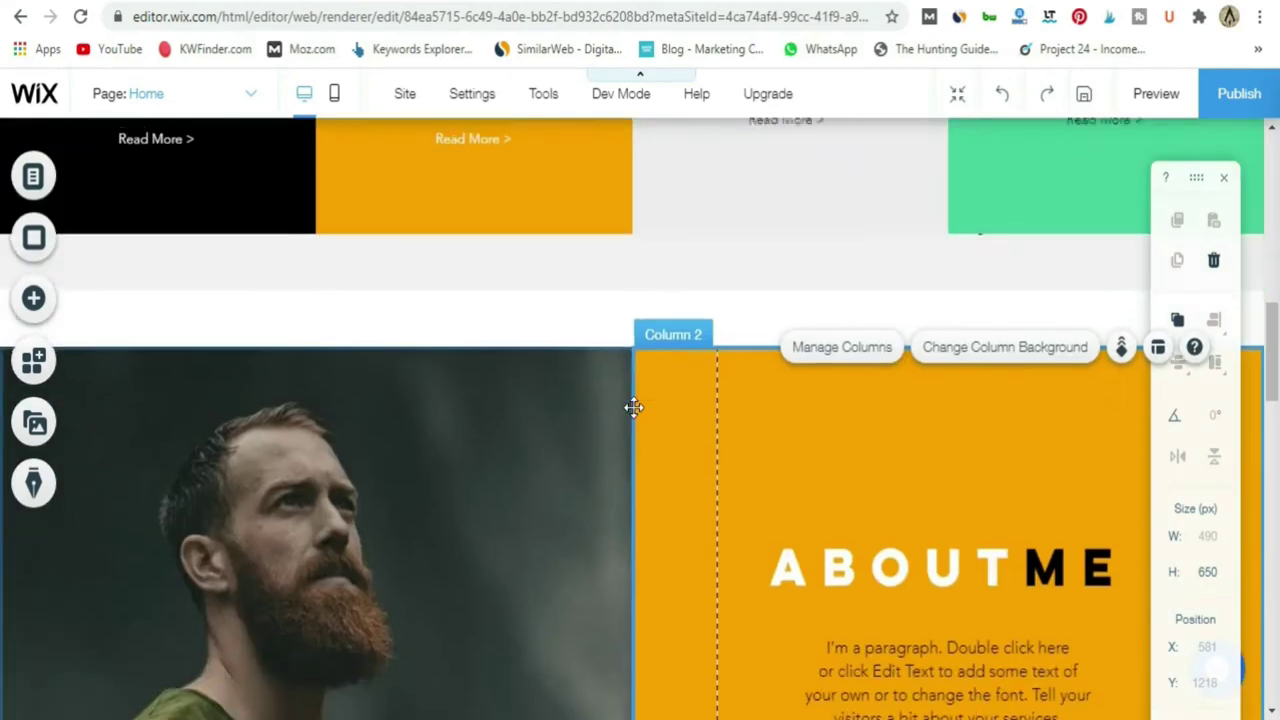
scroll(634, 407, "up", 6)
scroll(634, 407, "down", 3)
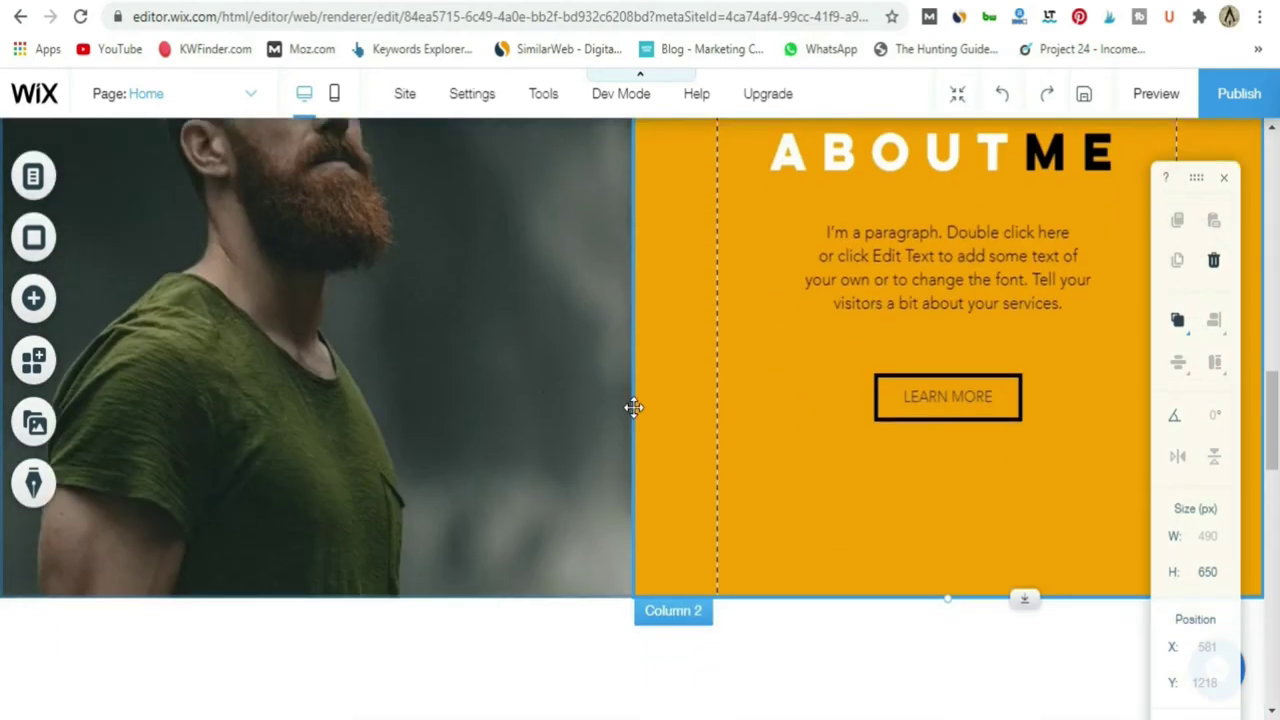
scroll(634, 407, "up", 3)
scroll(634, 407, "down", 3)
scroll(634, 407, "up", 1)
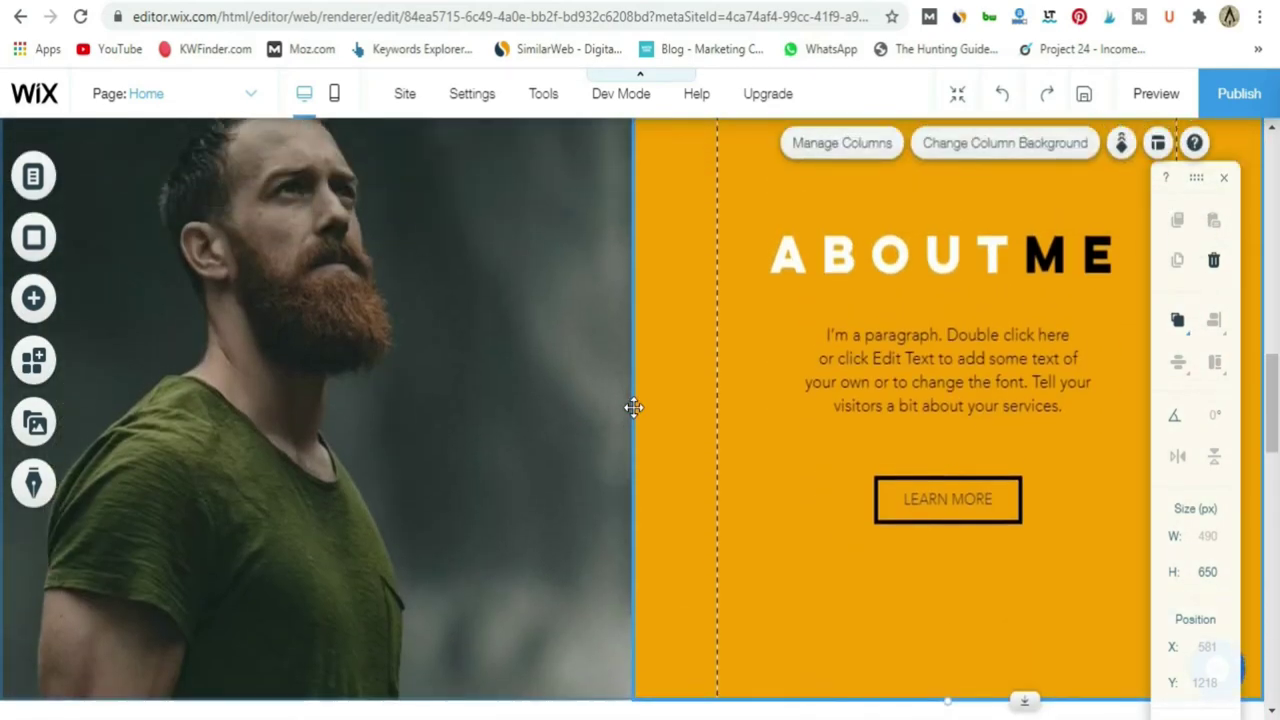
scroll(634, 407, "down", 6)
scroll(634, 407, "up", 15)
scroll(634, 407, "down", 8)
scroll(634, 407, "down", 5)
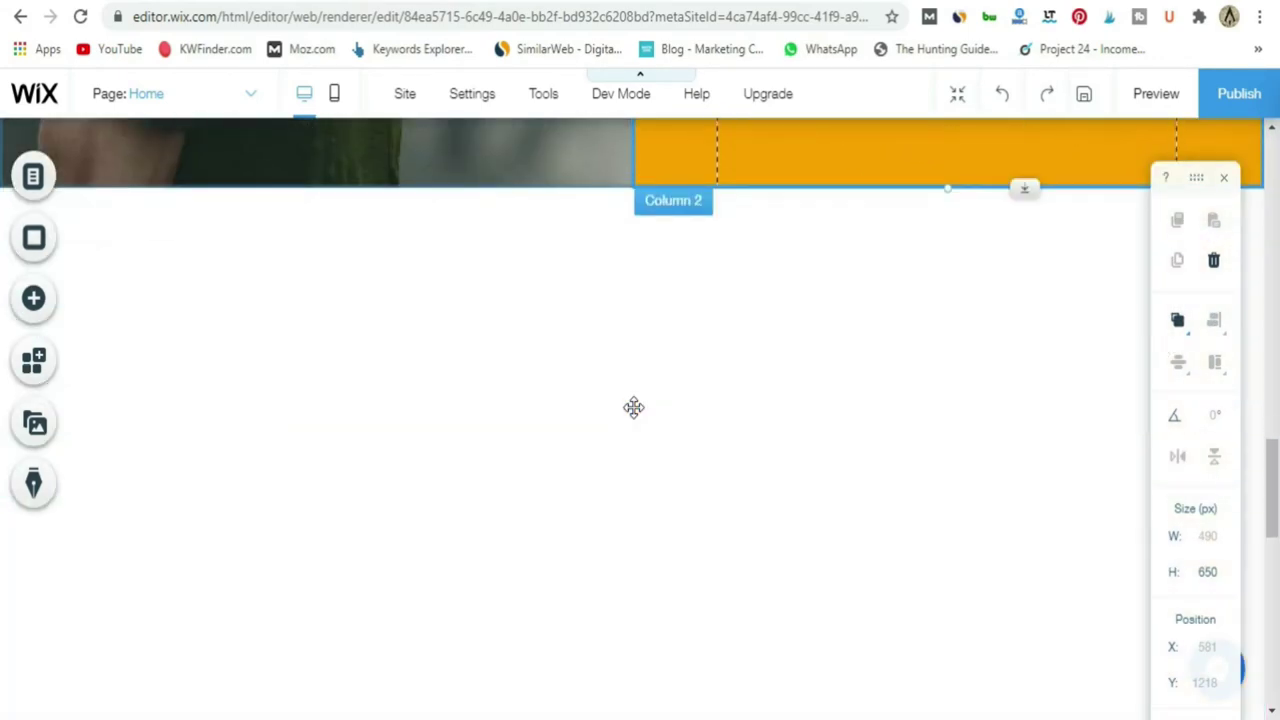
Add an "All Caps Title" text element and place it in the empty area just below the About Me strip.
left_click(34, 302)
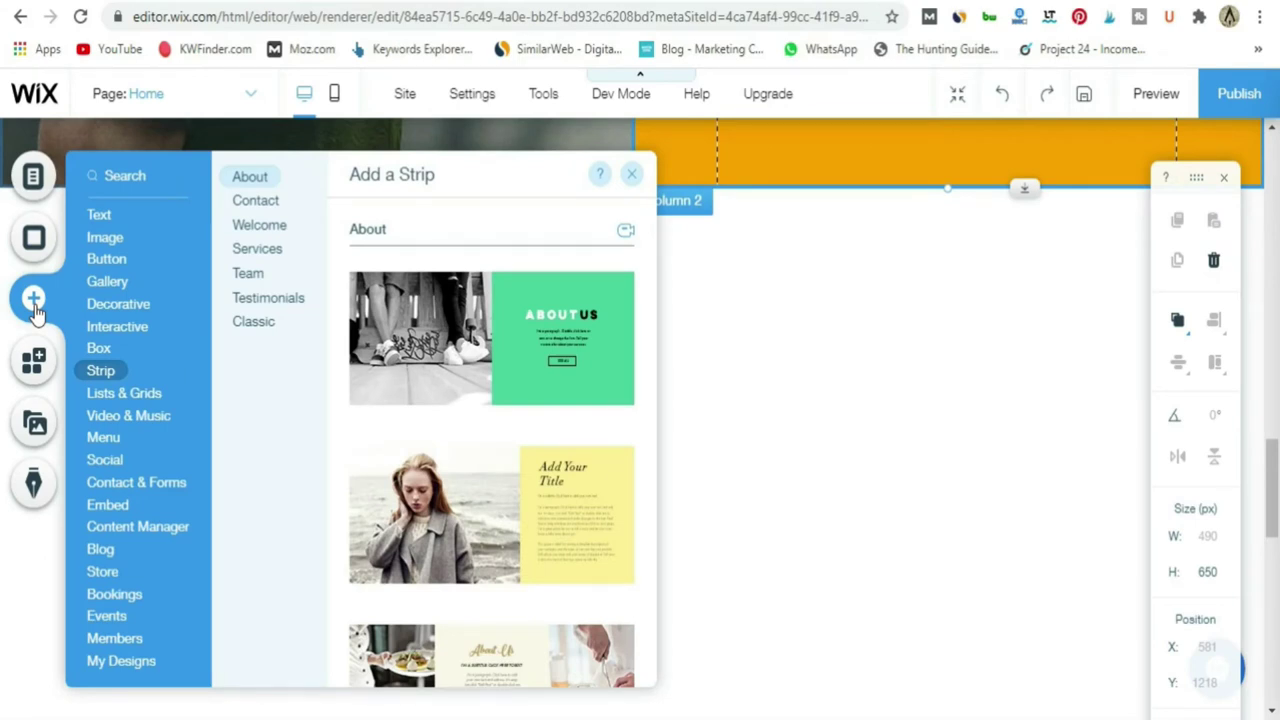
left_click(102, 214)
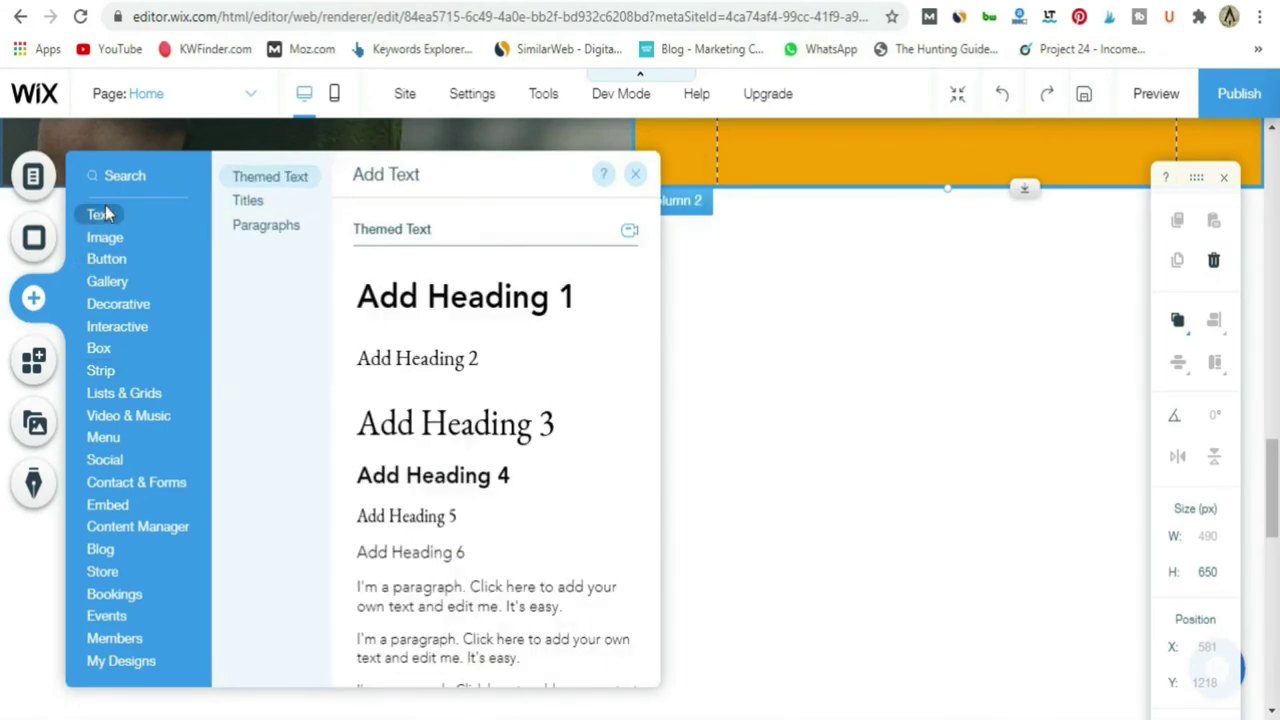
left_click(249, 205)
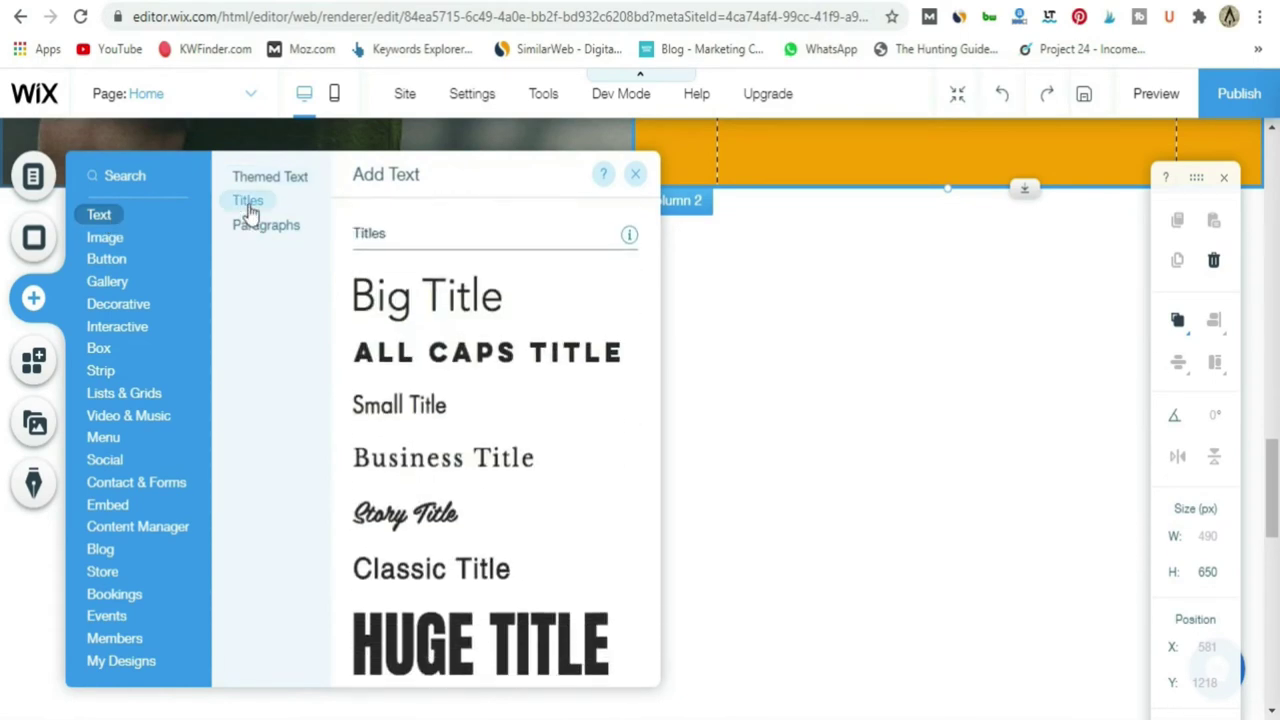
left_click(487, 360)
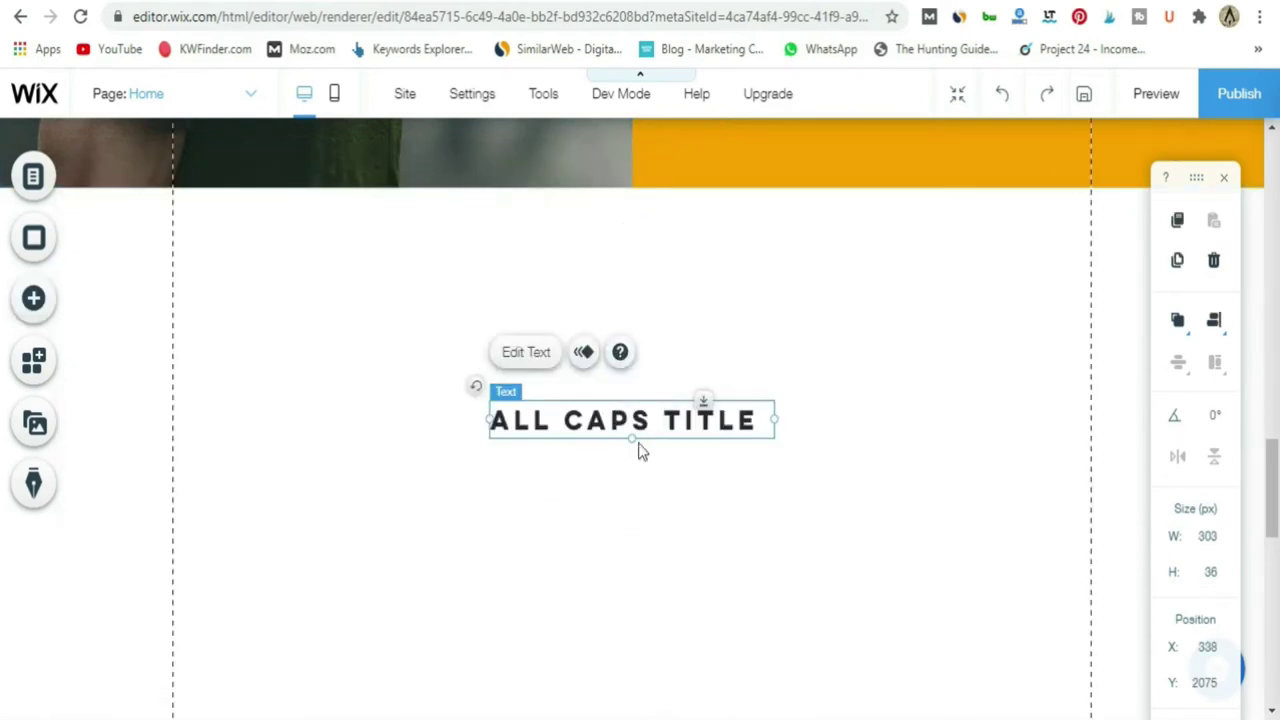
left_click_drag(637, 424, 634, 296)
Replace the new title's placeholder text with "FRESH FROM THE BLOG".
double_click(632, 295)
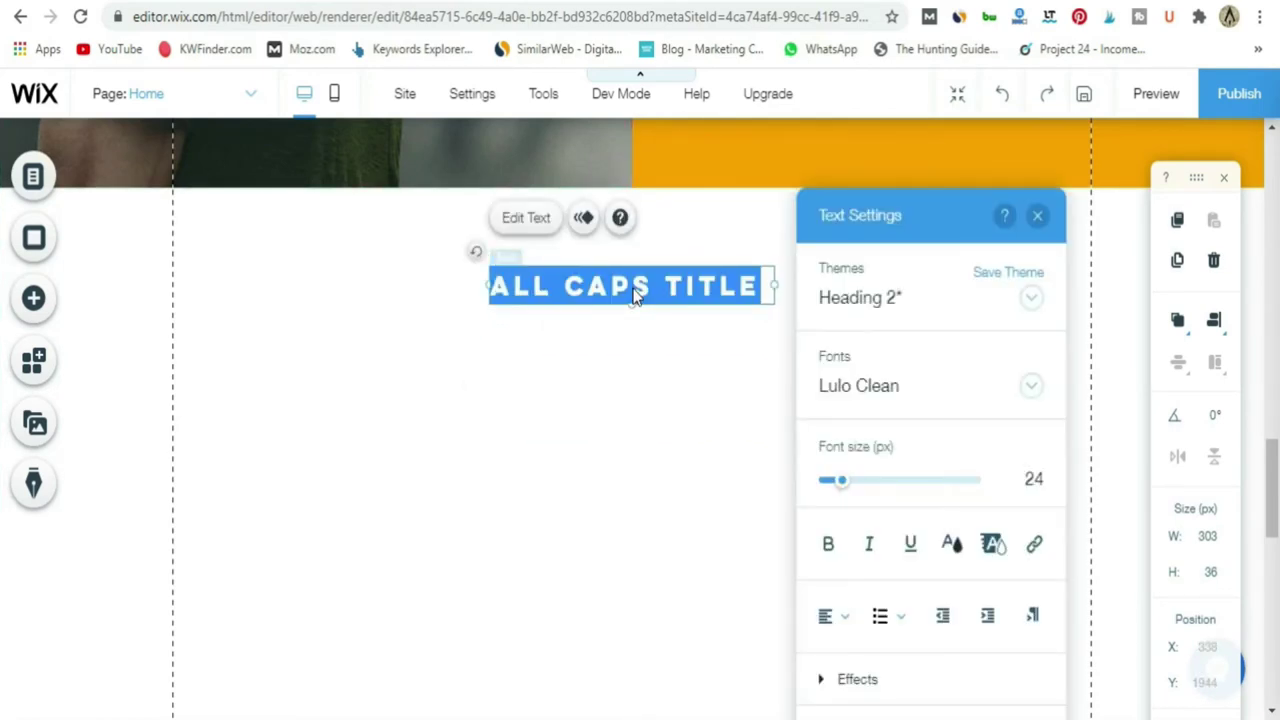
type("FRESH")
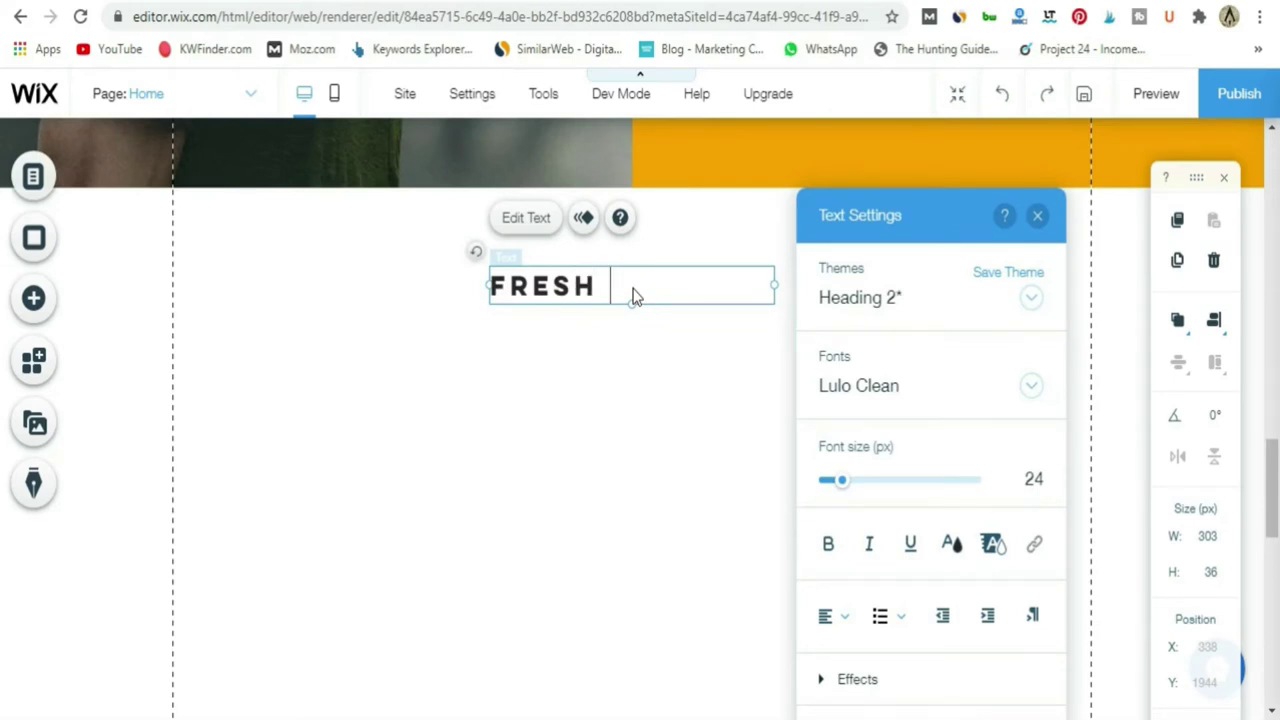
type(" FROM THE BLOG")
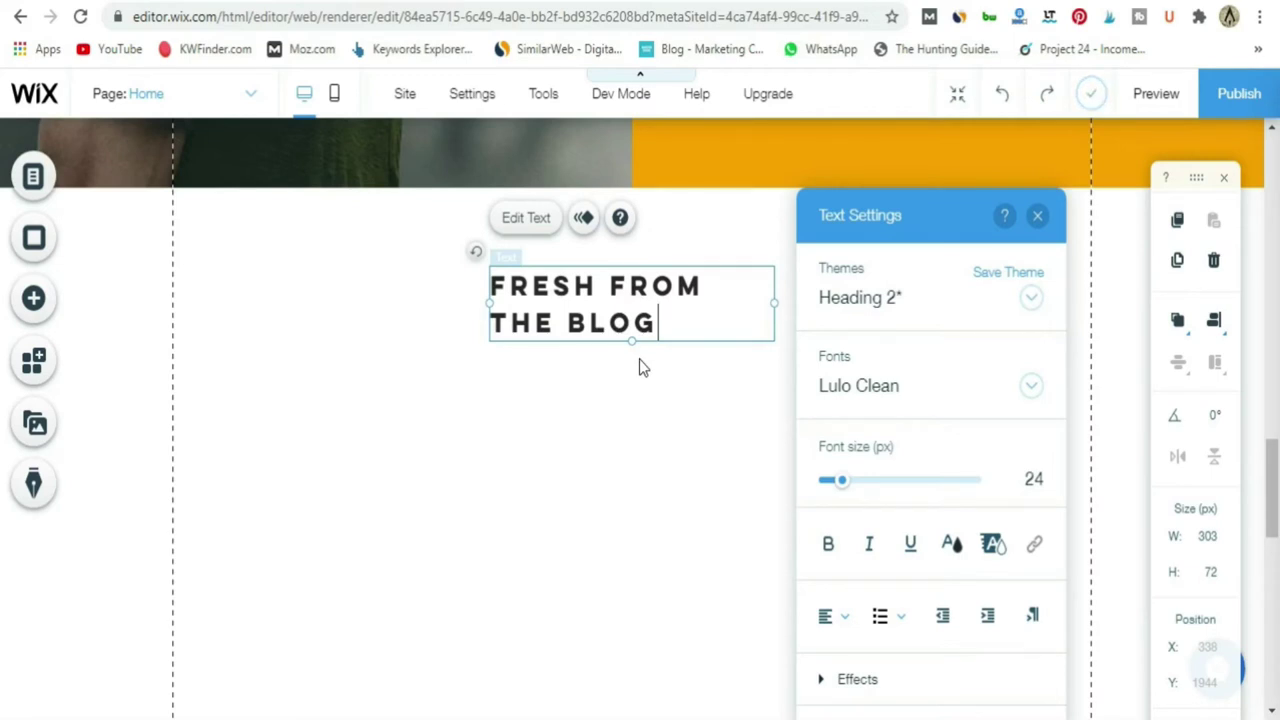
left_click(640, 362)
left_click(344, 338)
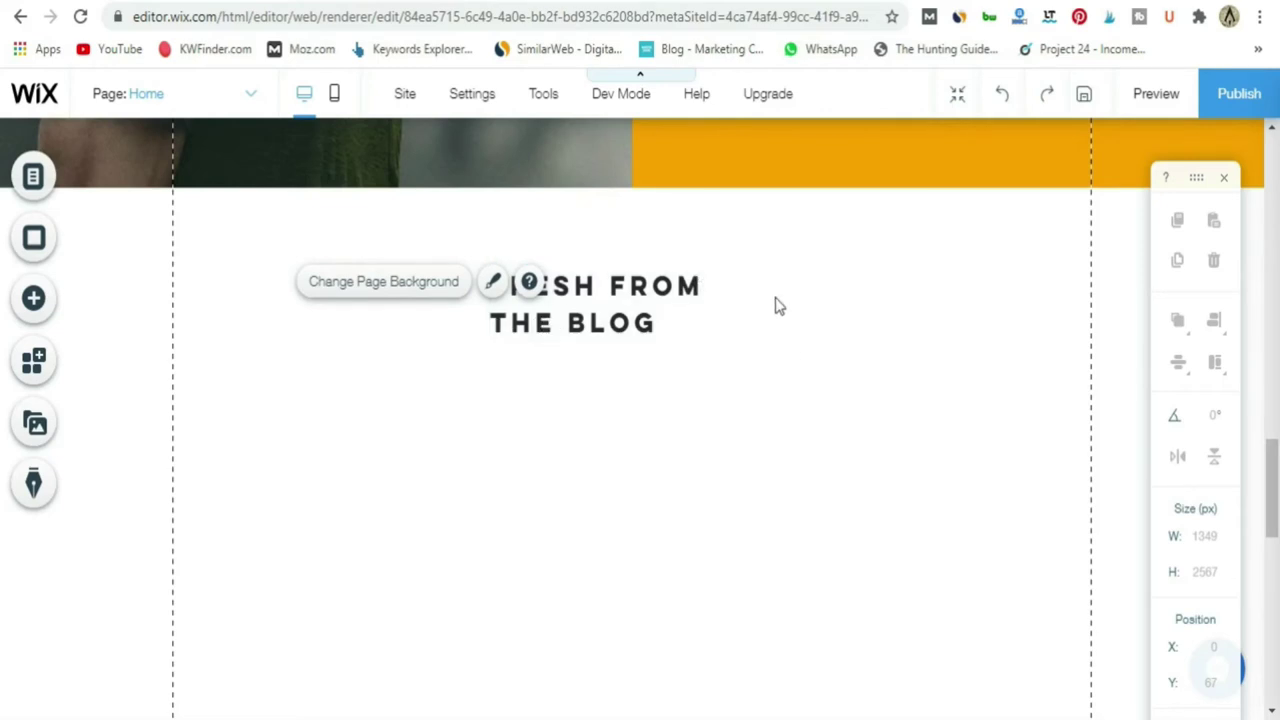
Widen the "FRESH FROM THE BLOG" text box to about 435 px so it fits one line, and center it on the page.
left_click(740, 294)
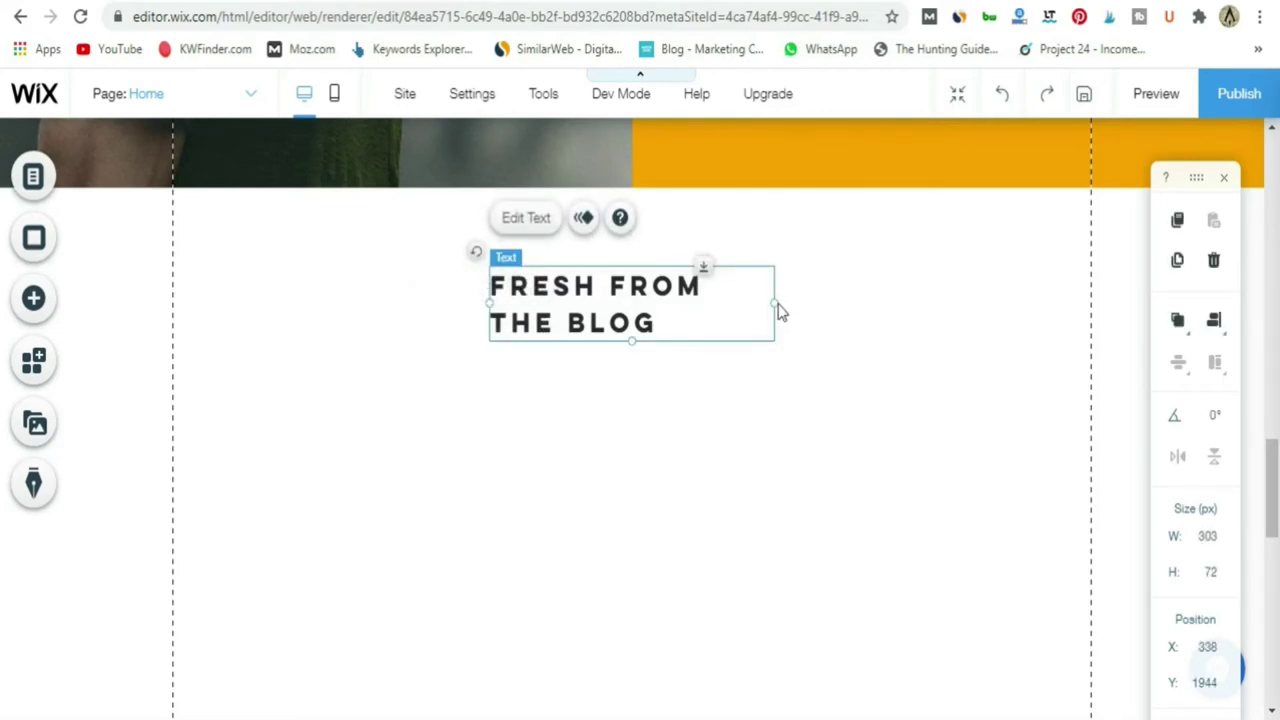
left_click_drag(778, 306, 900, 292)
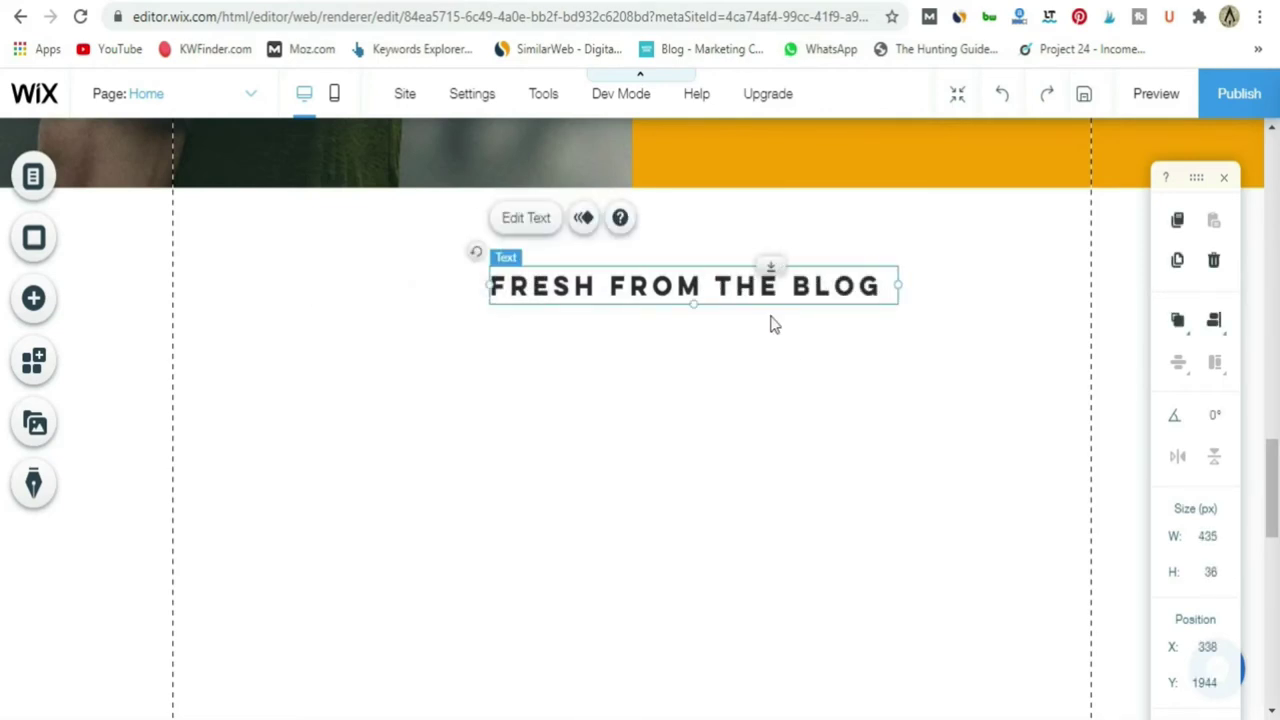
left_click_drag(729, 289, 662, 273)
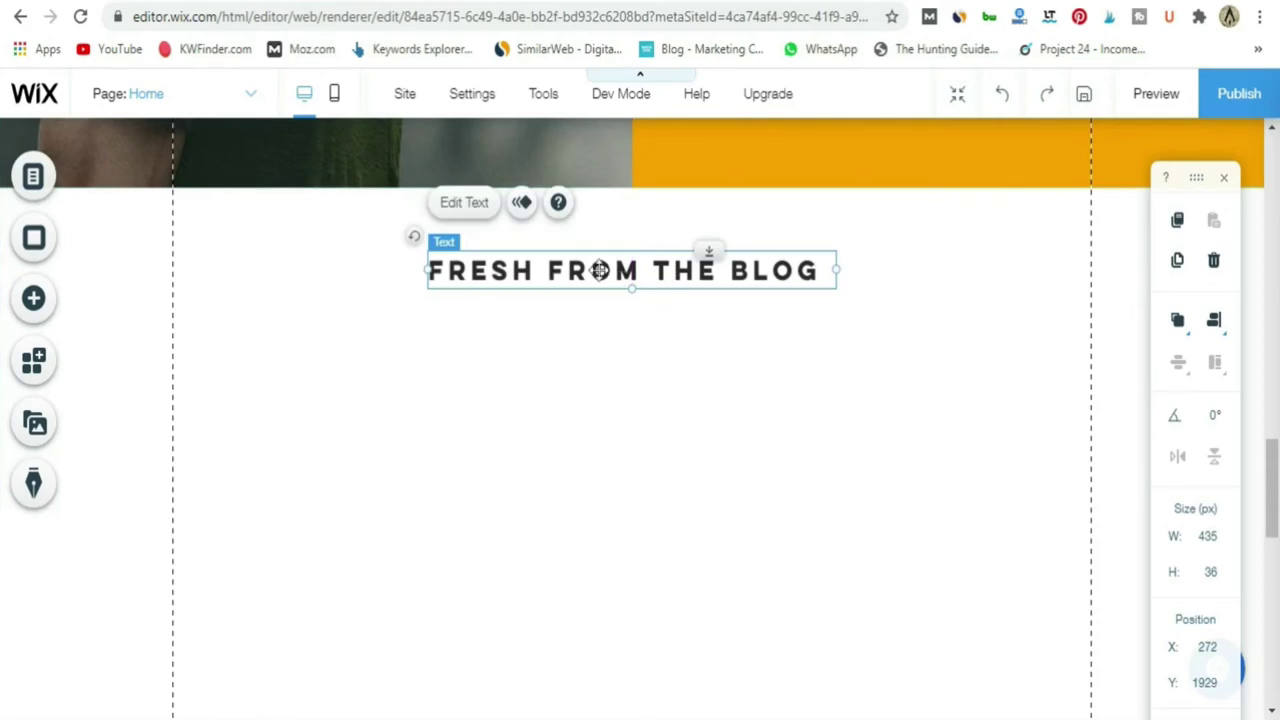
Set the font size of the "FRESH FROM THE BLOG" title to 60 px.
left_click(472, 204)
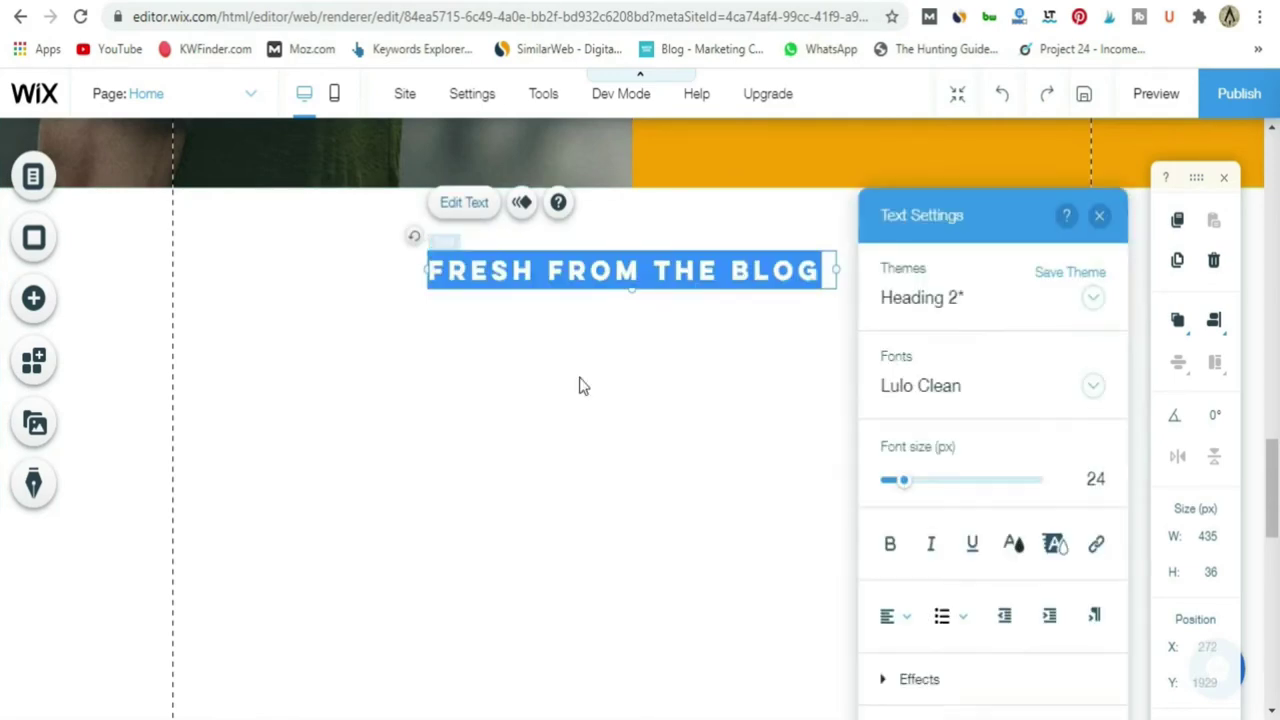
left_click_drag(908, 490, 937, 491)
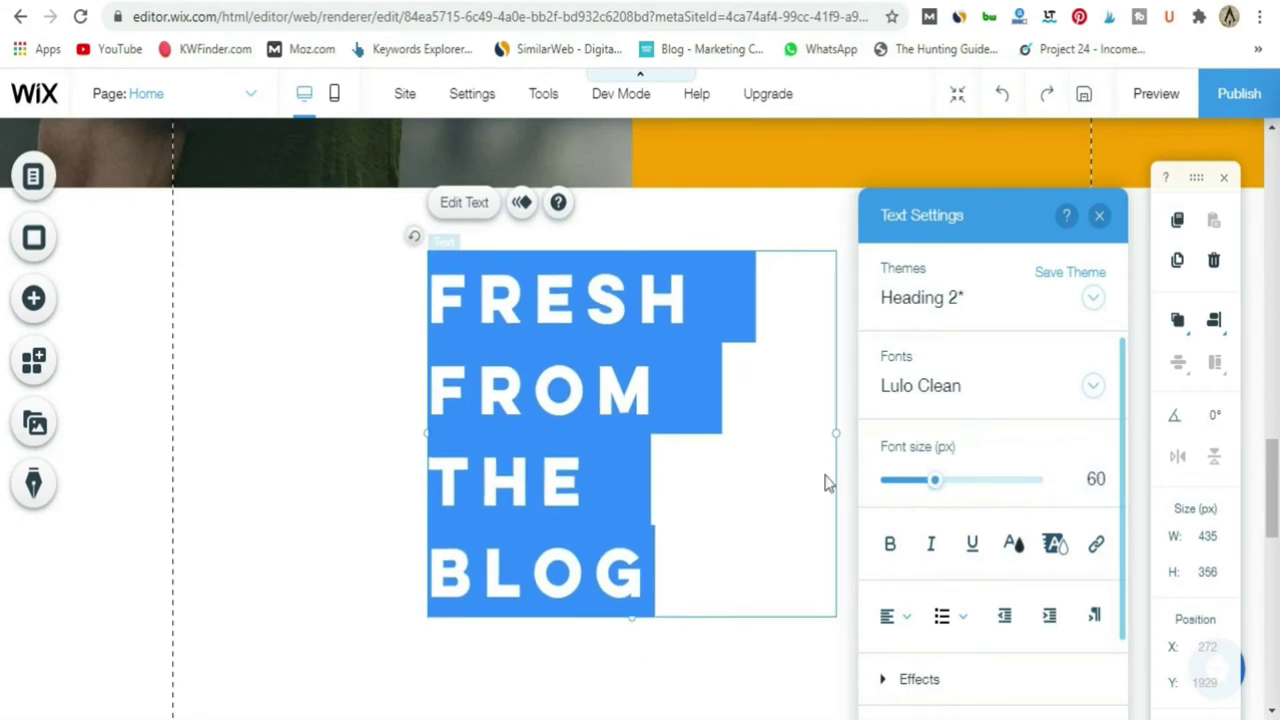
left_click(817, 576)
left_click(823, 440)
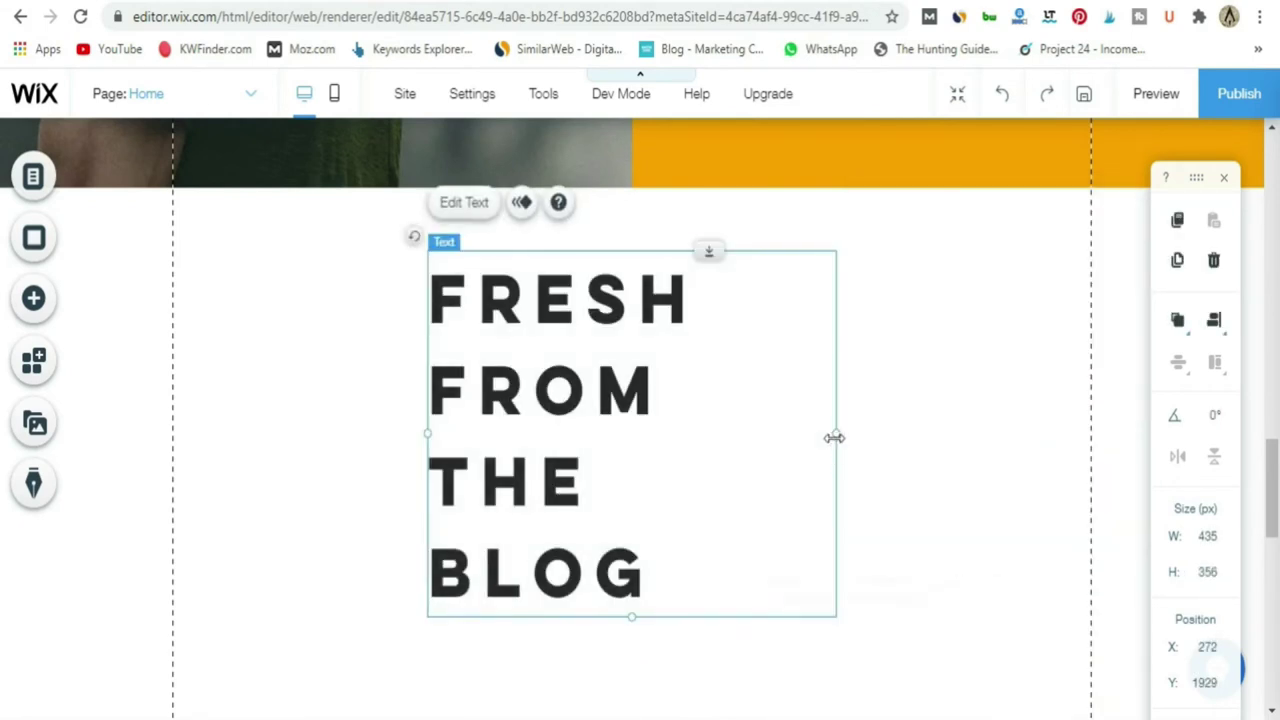
Widen the "Fresh from the Blog" heading's text box to about 939 px and reduce its font size to fit one line.
left_click_drag(849, 431, 1087, 380)
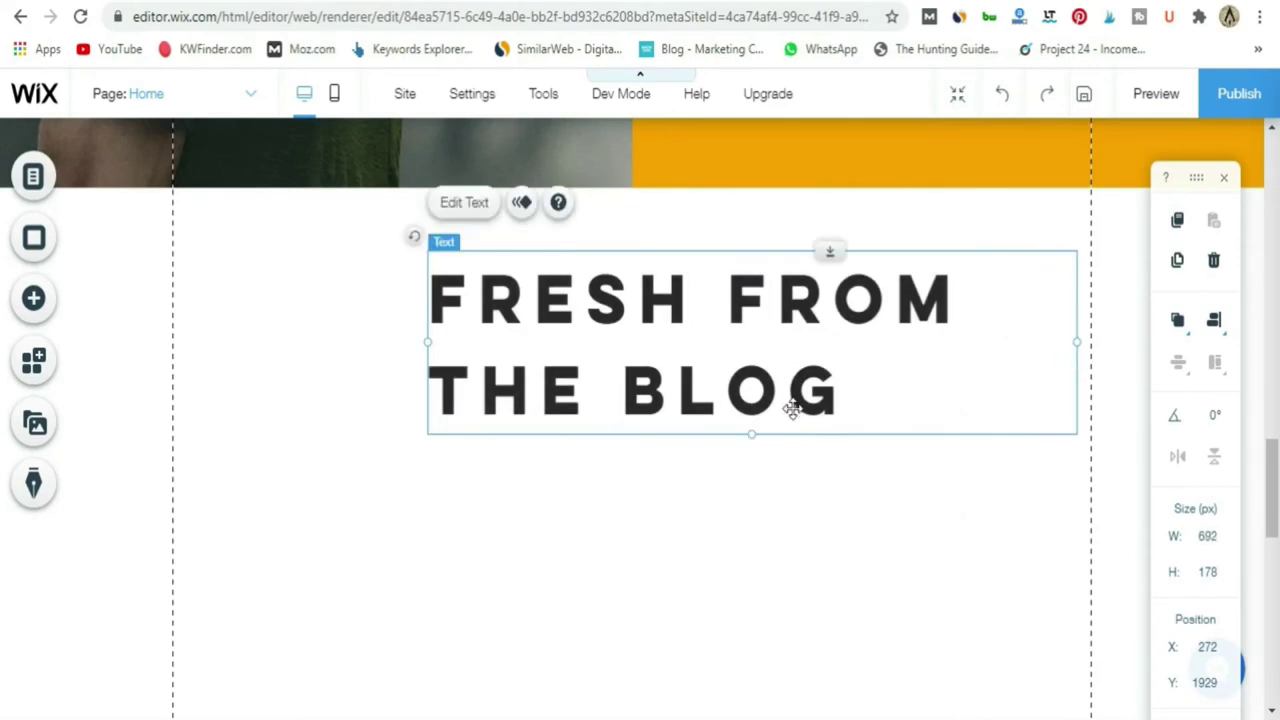
left_click_drag(791, 409, 562, 394)
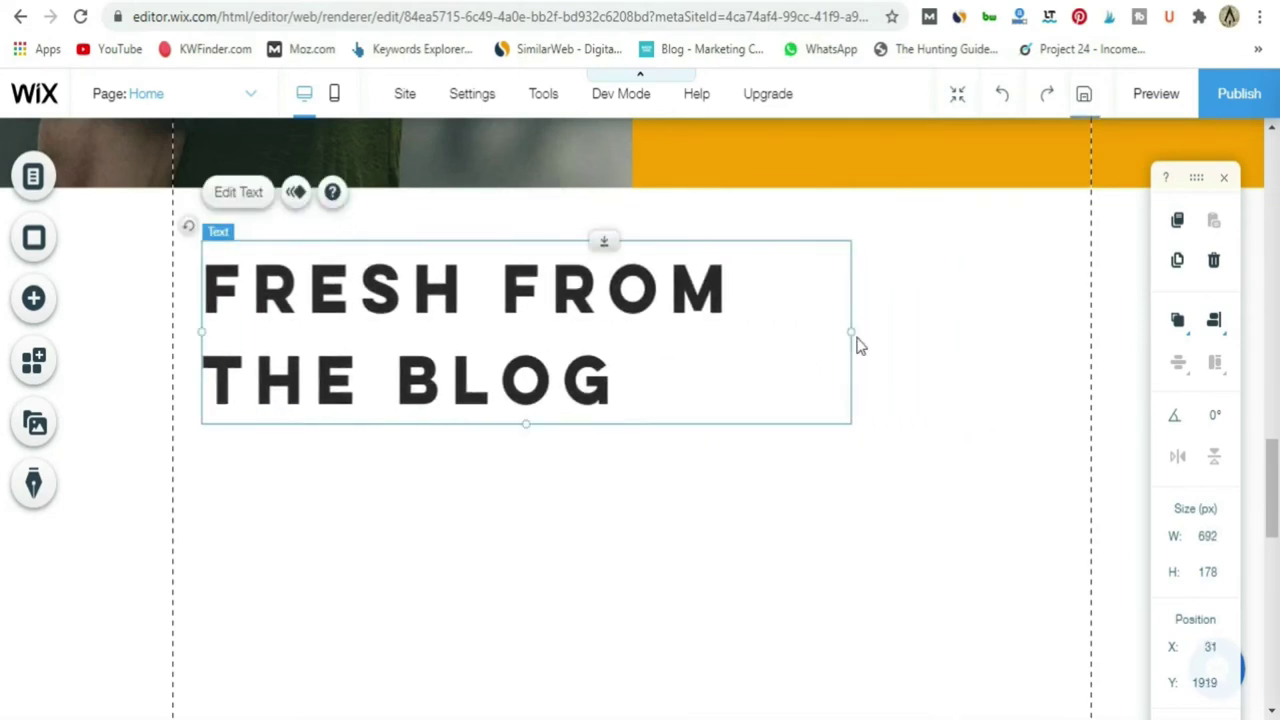
left_click_drag(850, 330, 1082, 318)
double_click(540, 349)
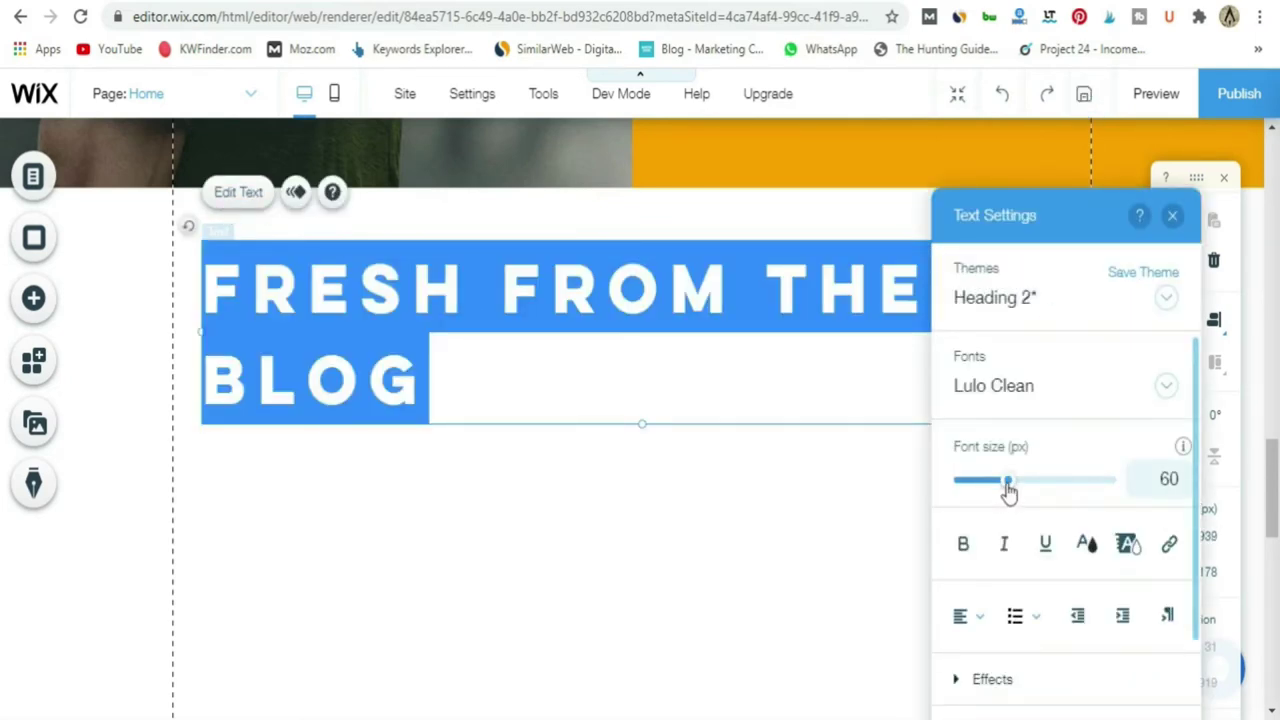
left_click_drag(1007, 481, 997, 491)
left_click(806, 473)
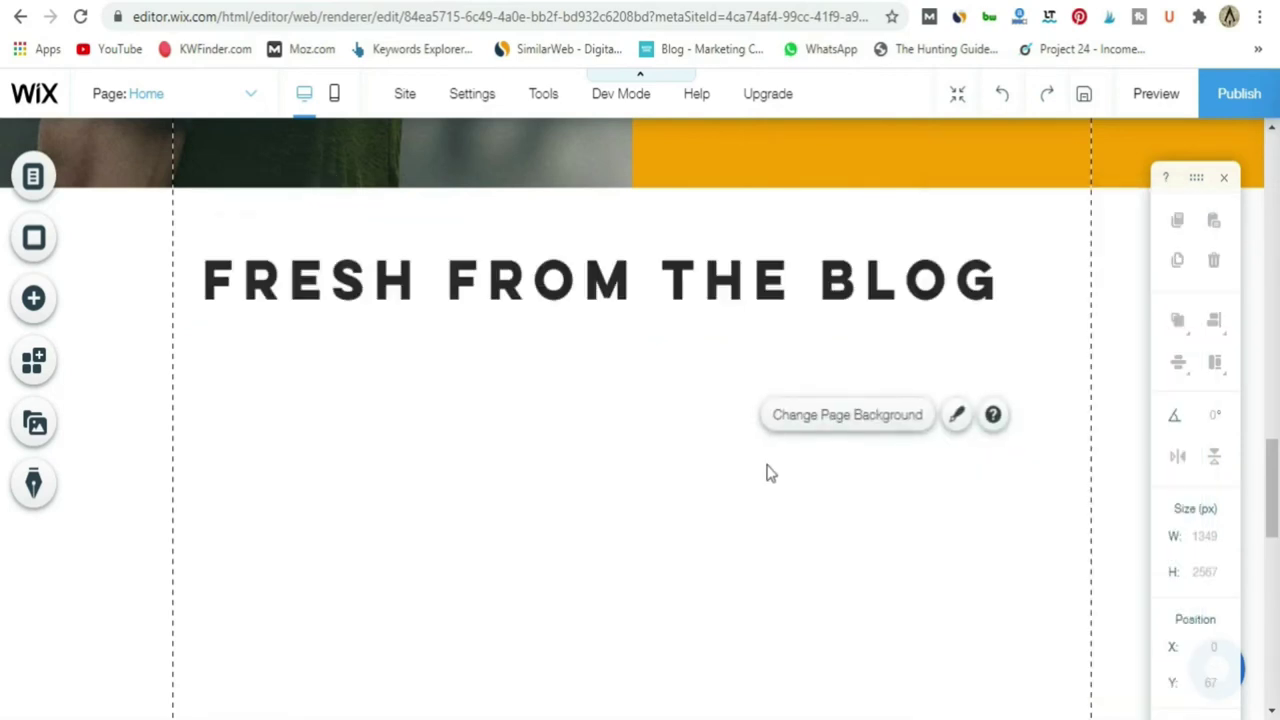
Narrow the heading's text box to about 859 px and center it on the page at about X 60, Y 1918.
mouse_move(671, 286)
left_mouse_down()
mouse_move(693, 285)
mouse_move(680, 285)
left_mouse_up()
left_click(723, 509)
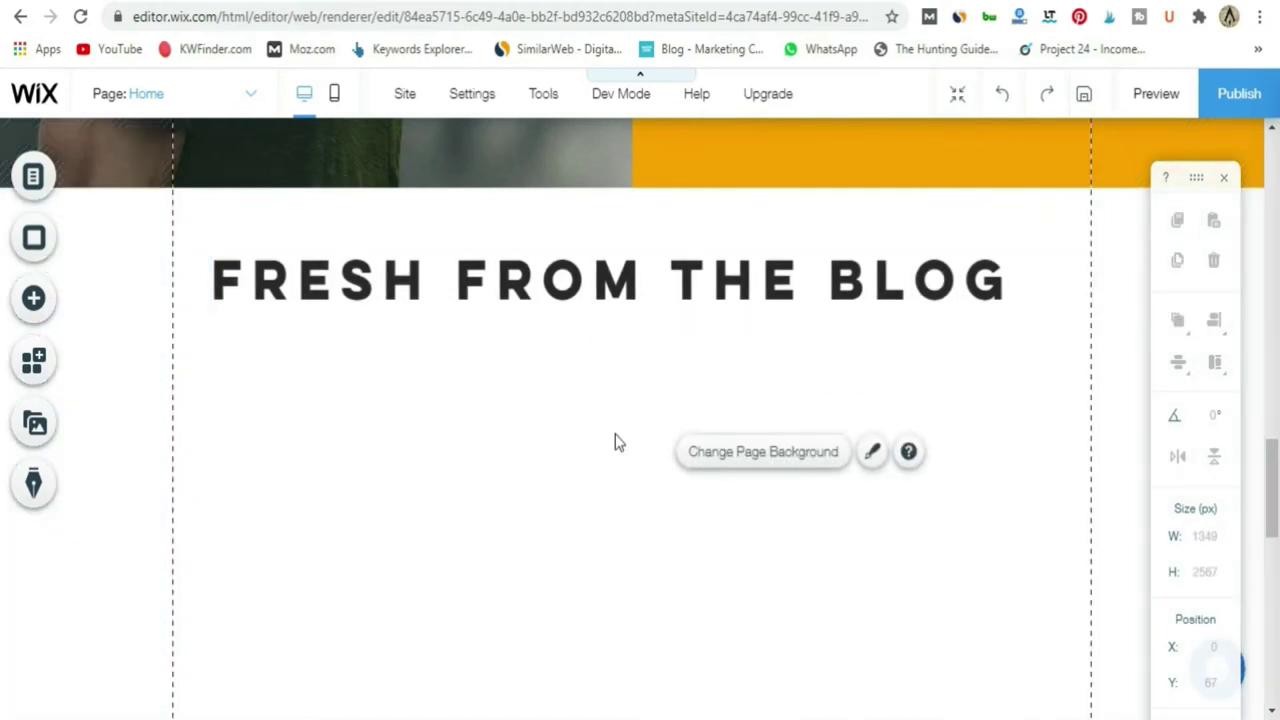
left_click(586, 286)
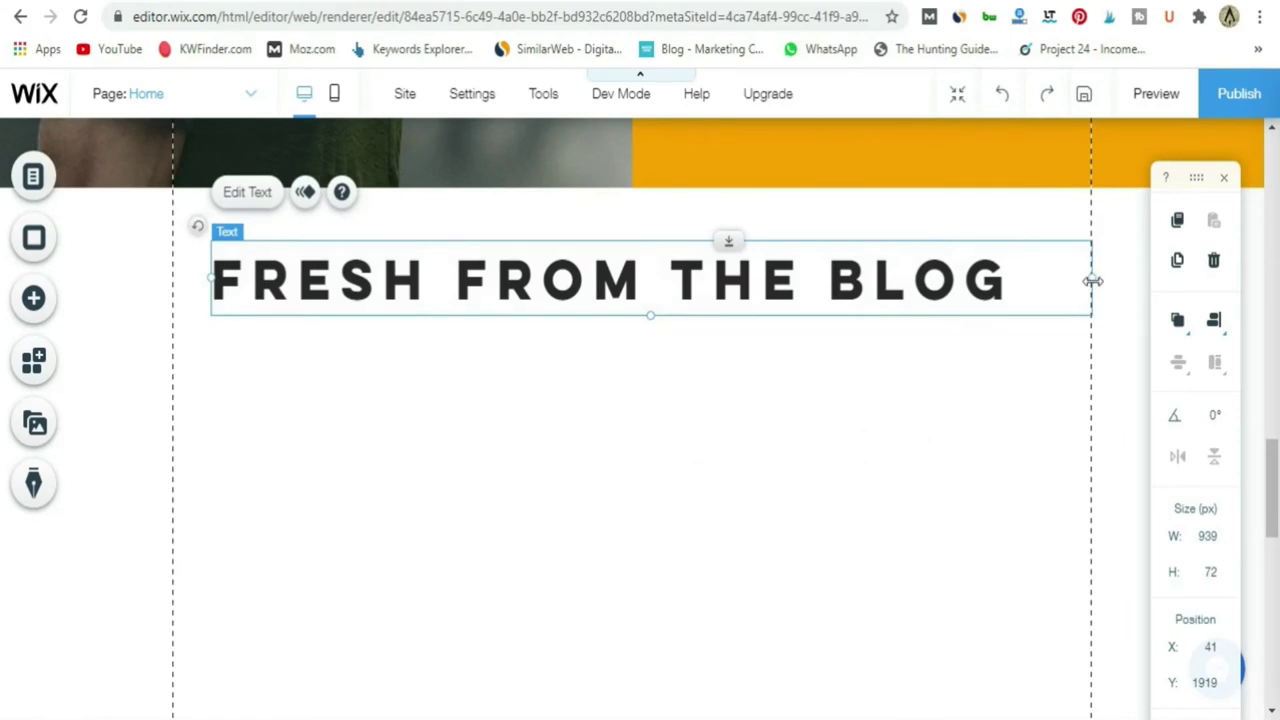
left_click_drag(1093, 281, 1017, 280)
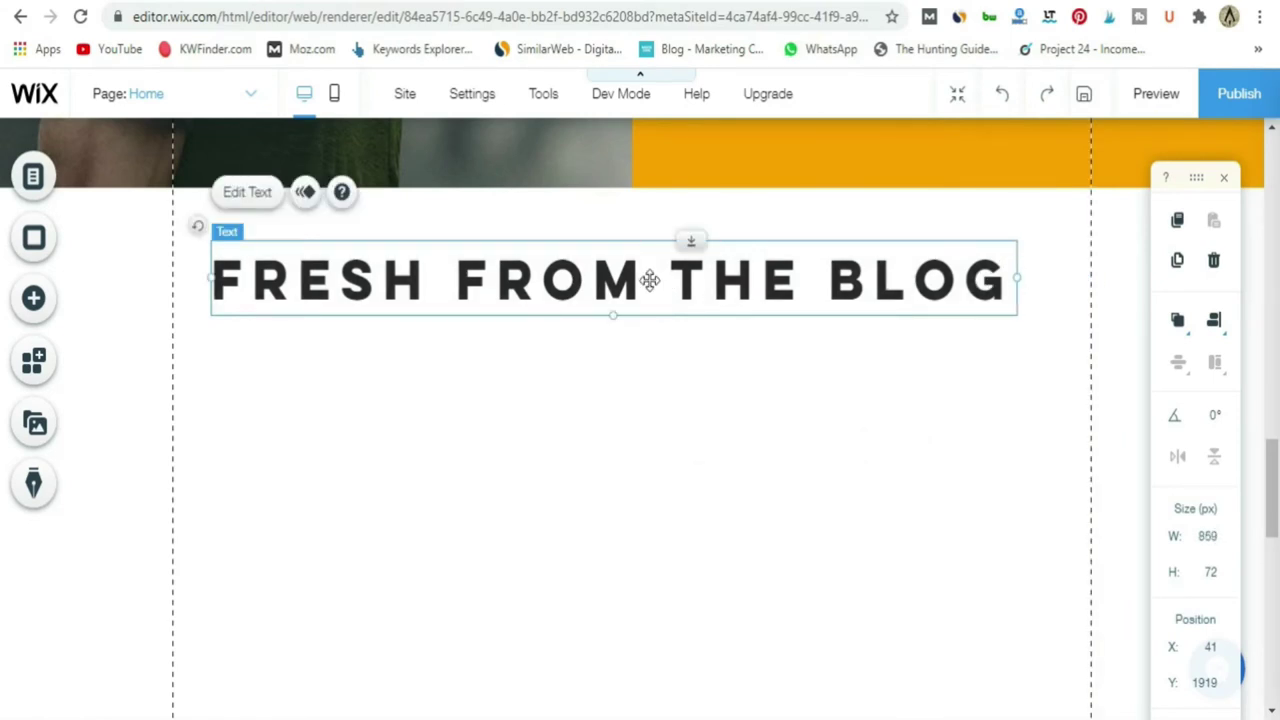
mouse_move(650, 280)
left_mouse_down()
mouse_move(682, 280)
mouse_move(669, 279)
left_mouse_up()
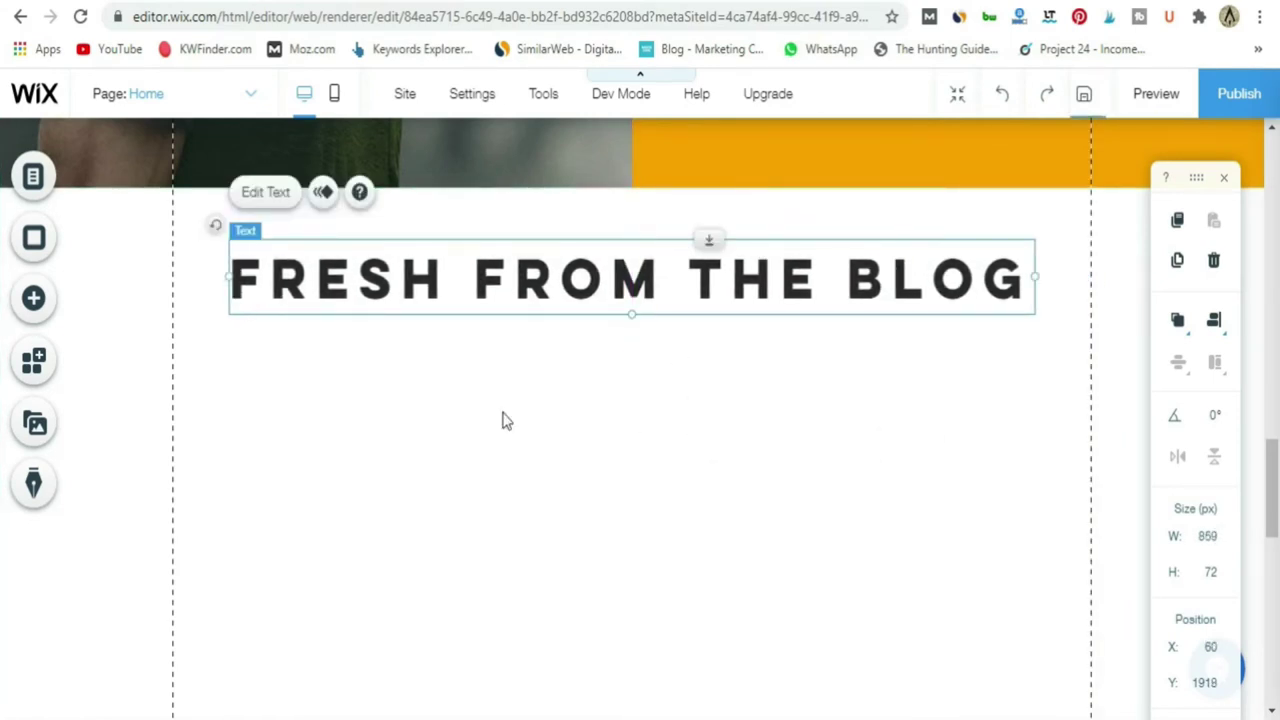
Add a Postcard custom blog feed and place it below the heading at X 0, Y 2034.
left_click(38, 305)
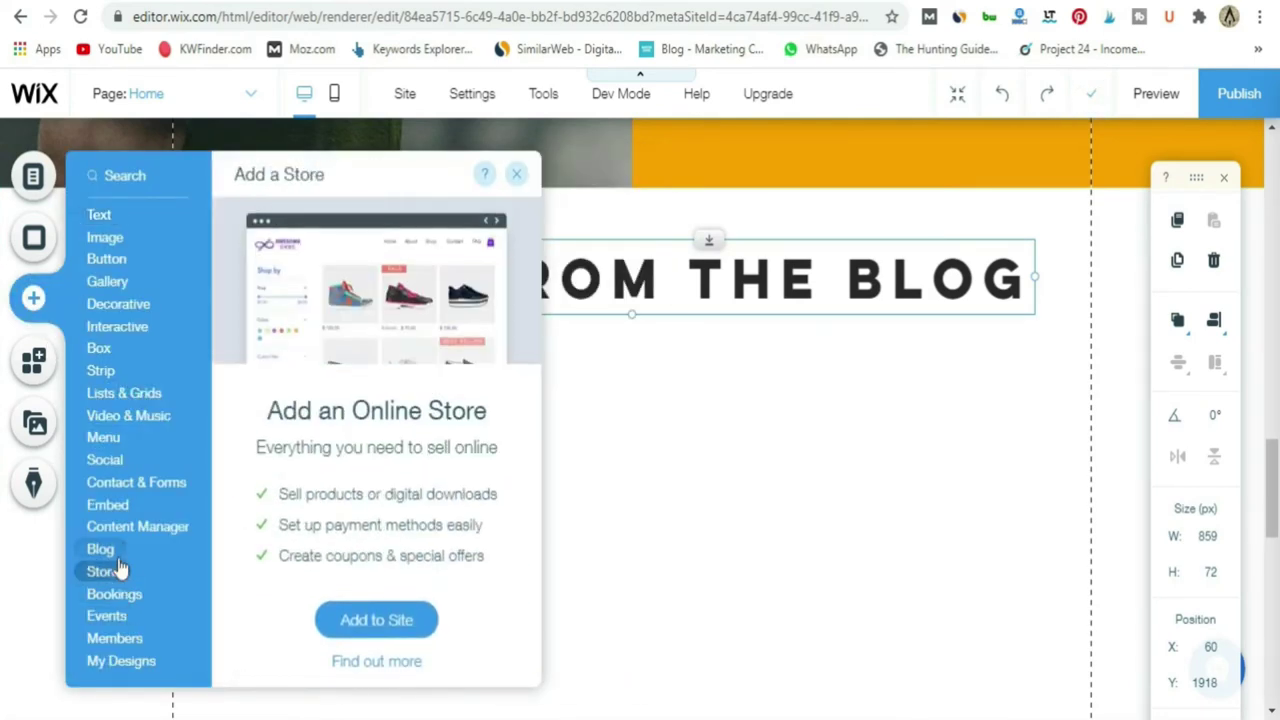
mouse_move(125, 551)
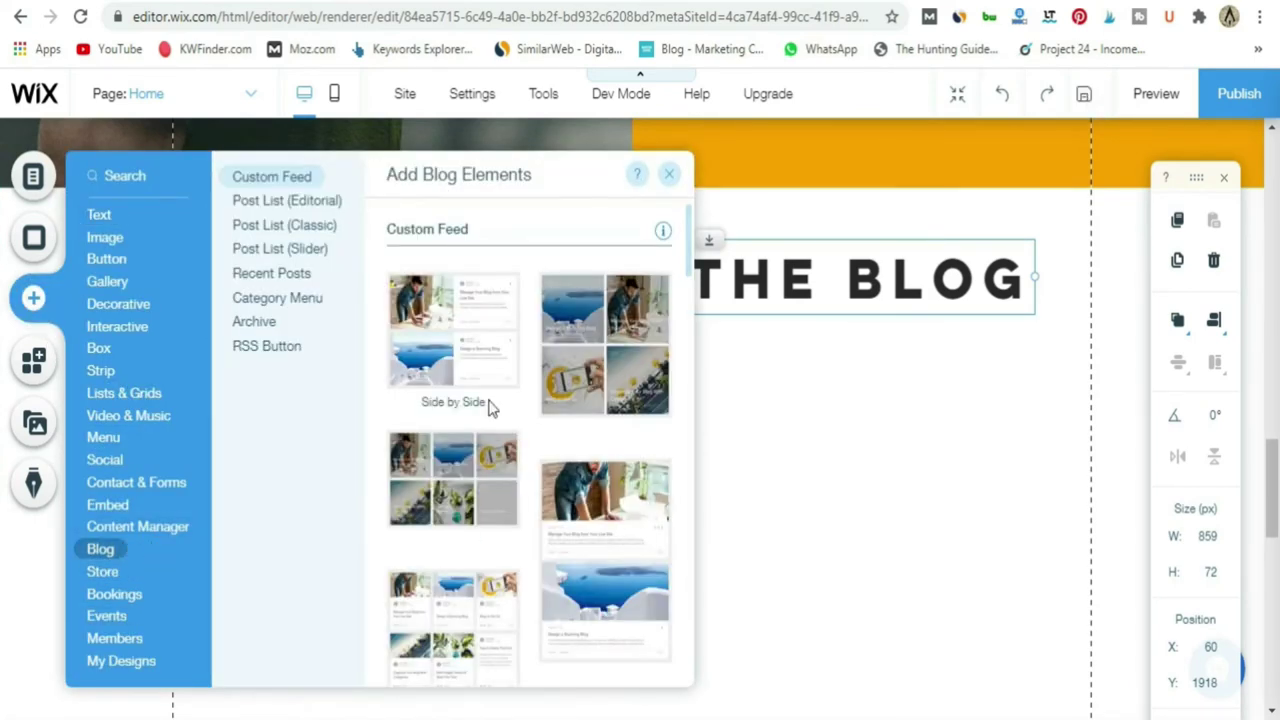
scroll(527, 451, "down", 3)
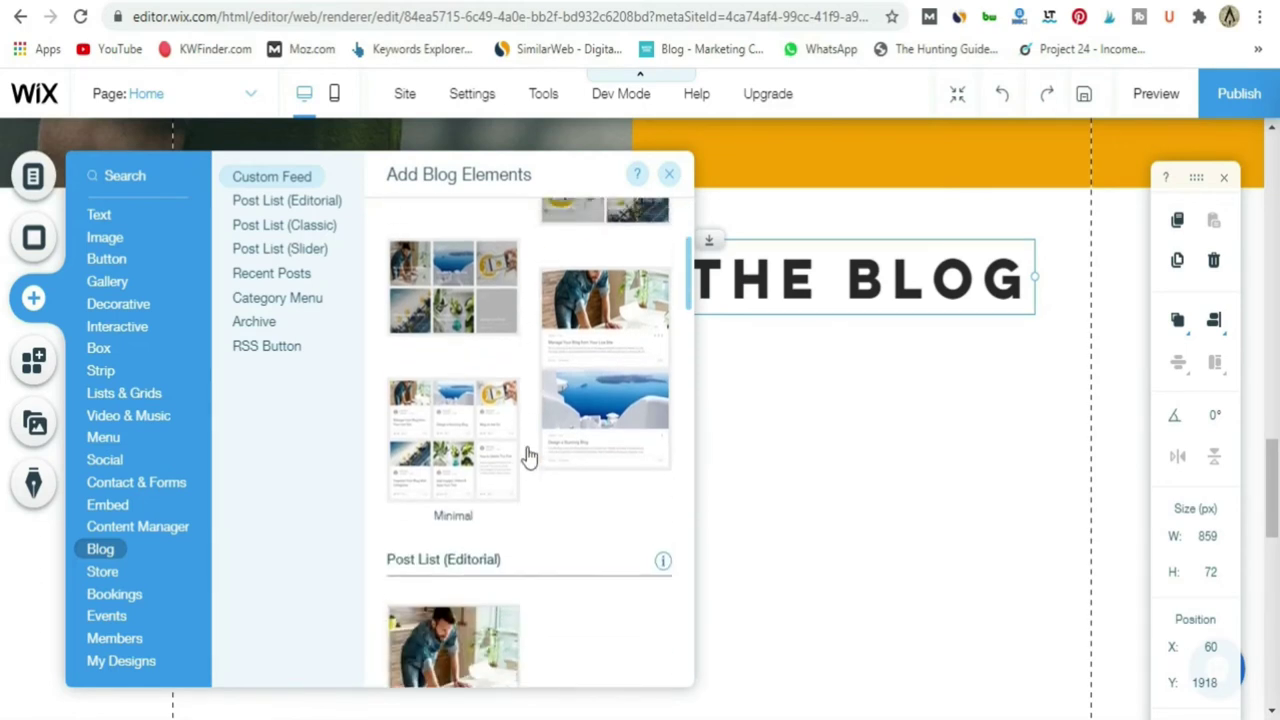
scroll(527, 451, "up", 3)
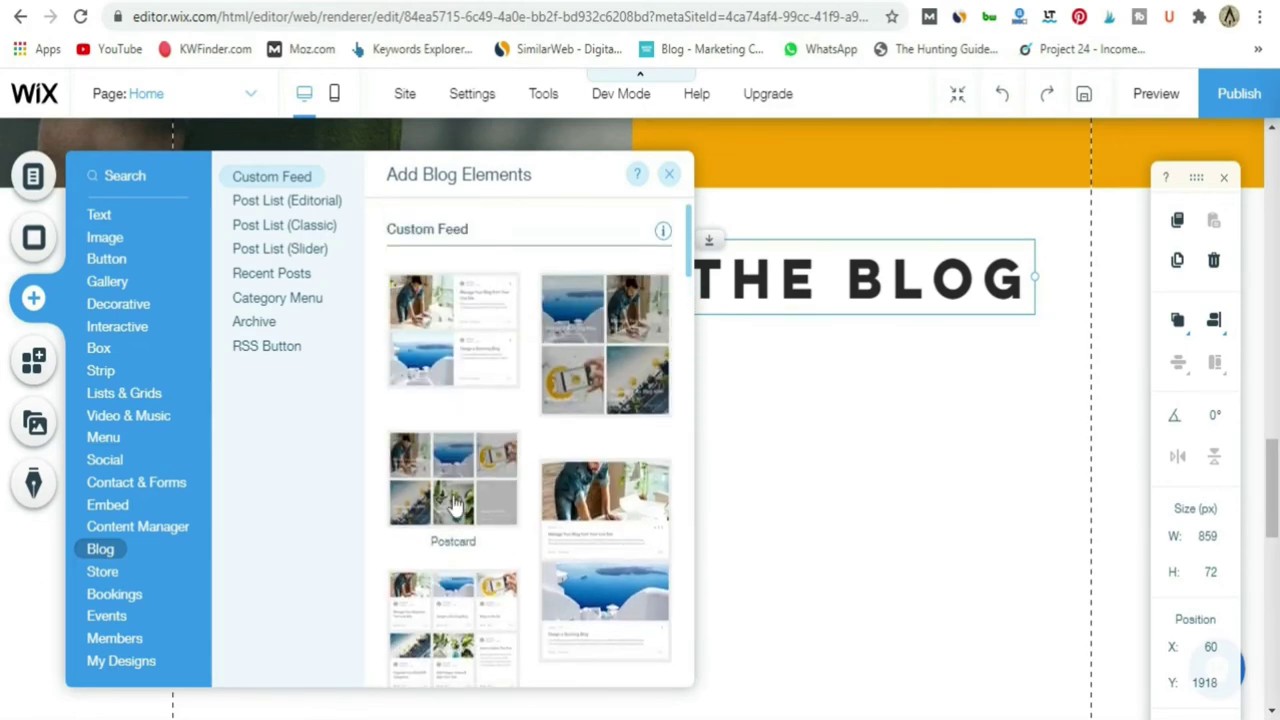
left_click_drag(453, 507, 837, 609)
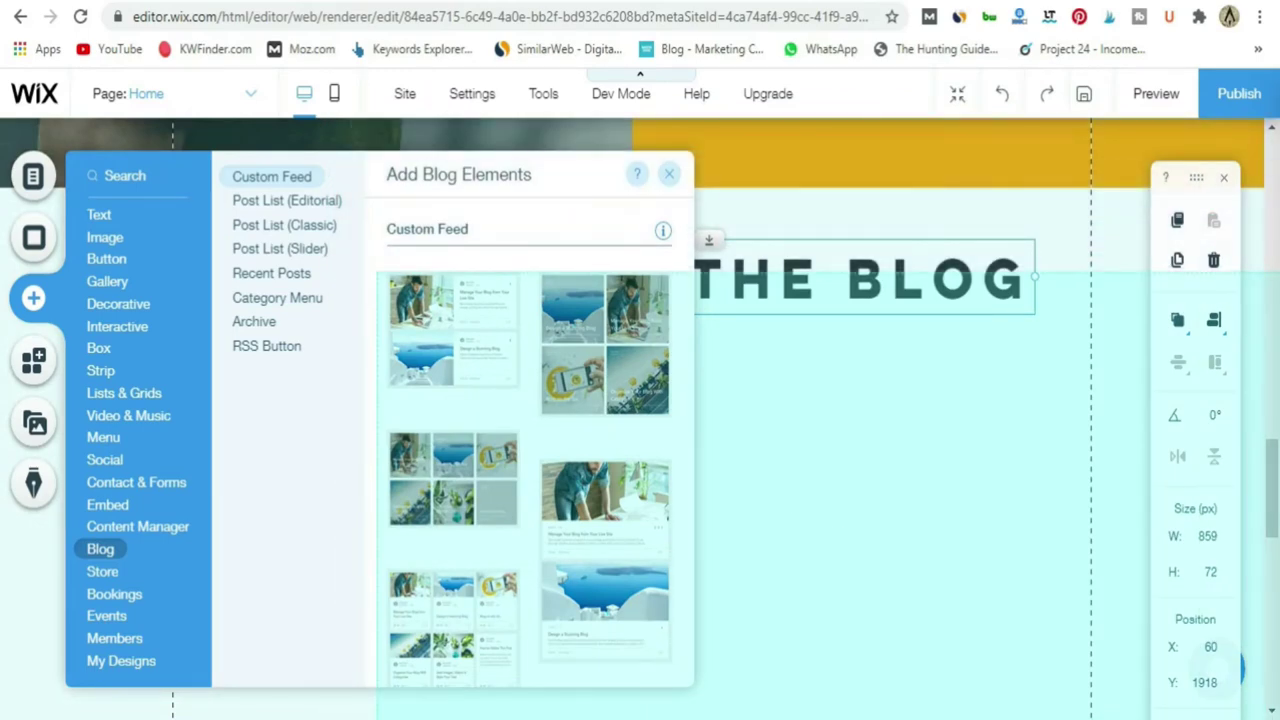
left_click_drag(828, 606, 817, 651)
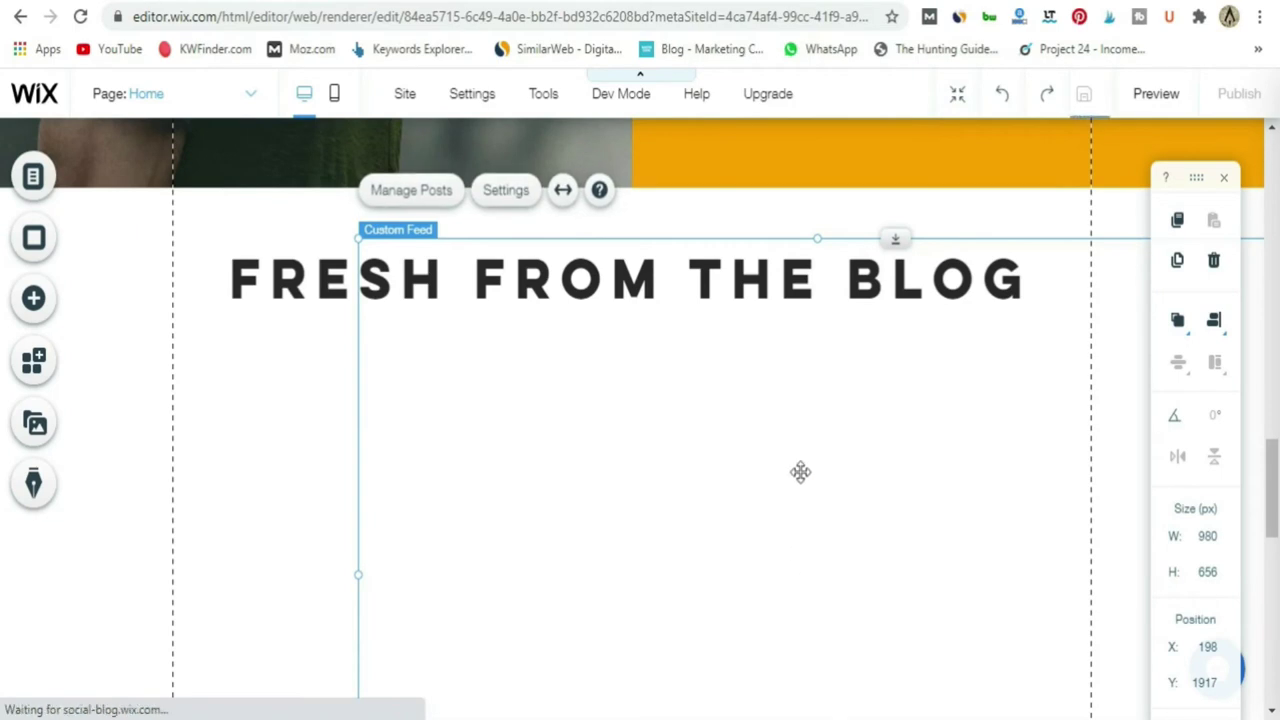
left_click_drag(800, 471, 617, 593)
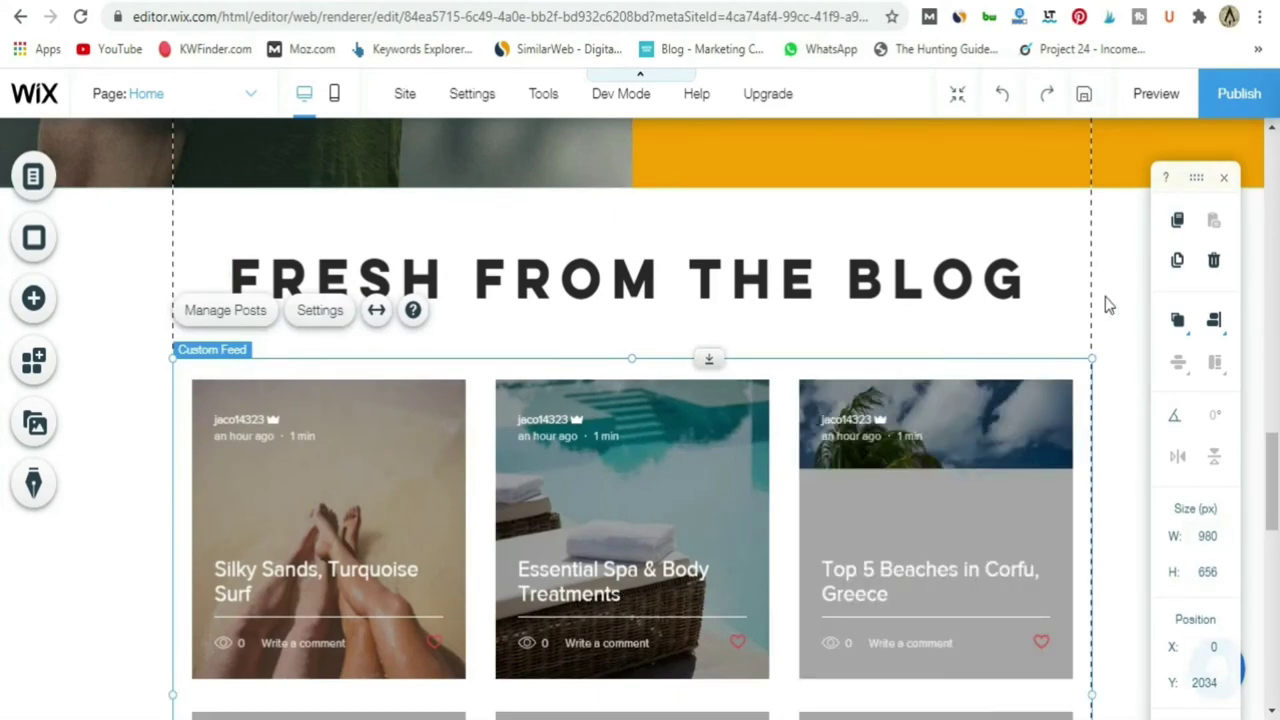
Review the posts shown in the custom feed, and briefly open and close its post manager.
scroll(1108, 305, "down", 5)
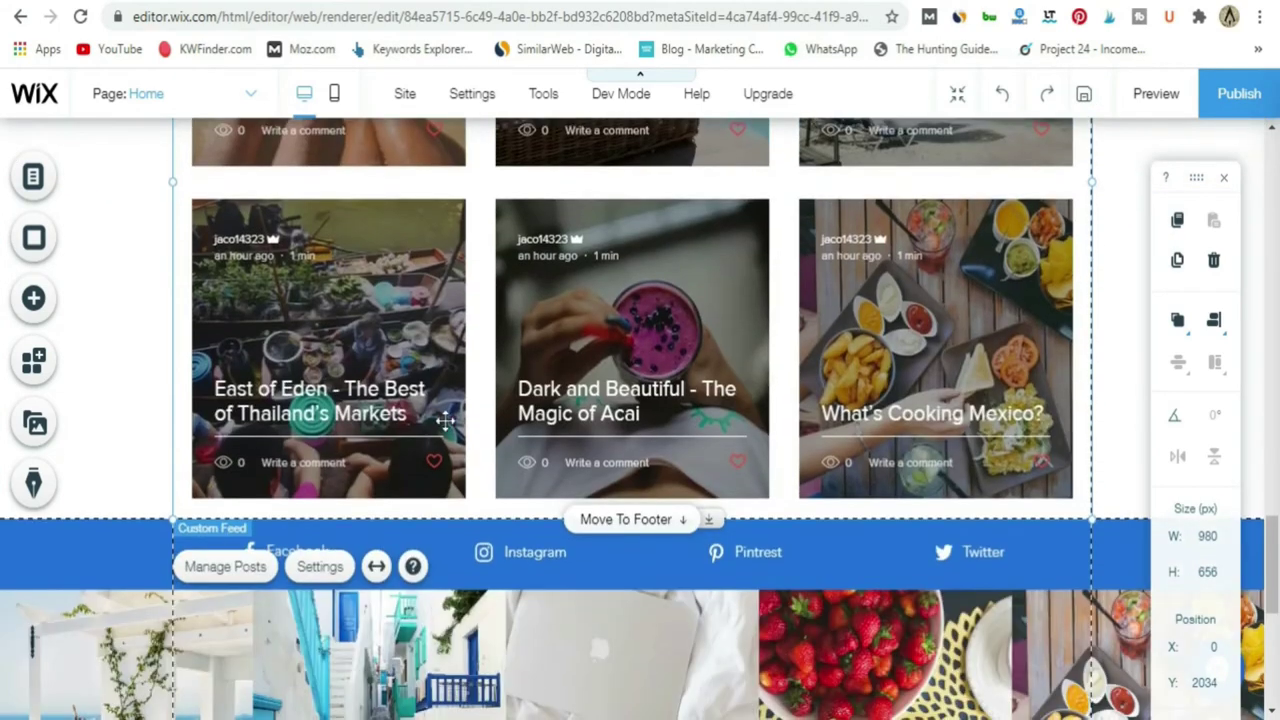
scroll(422, 405, "up", 4)
scroll(422, 408, "down", 7)
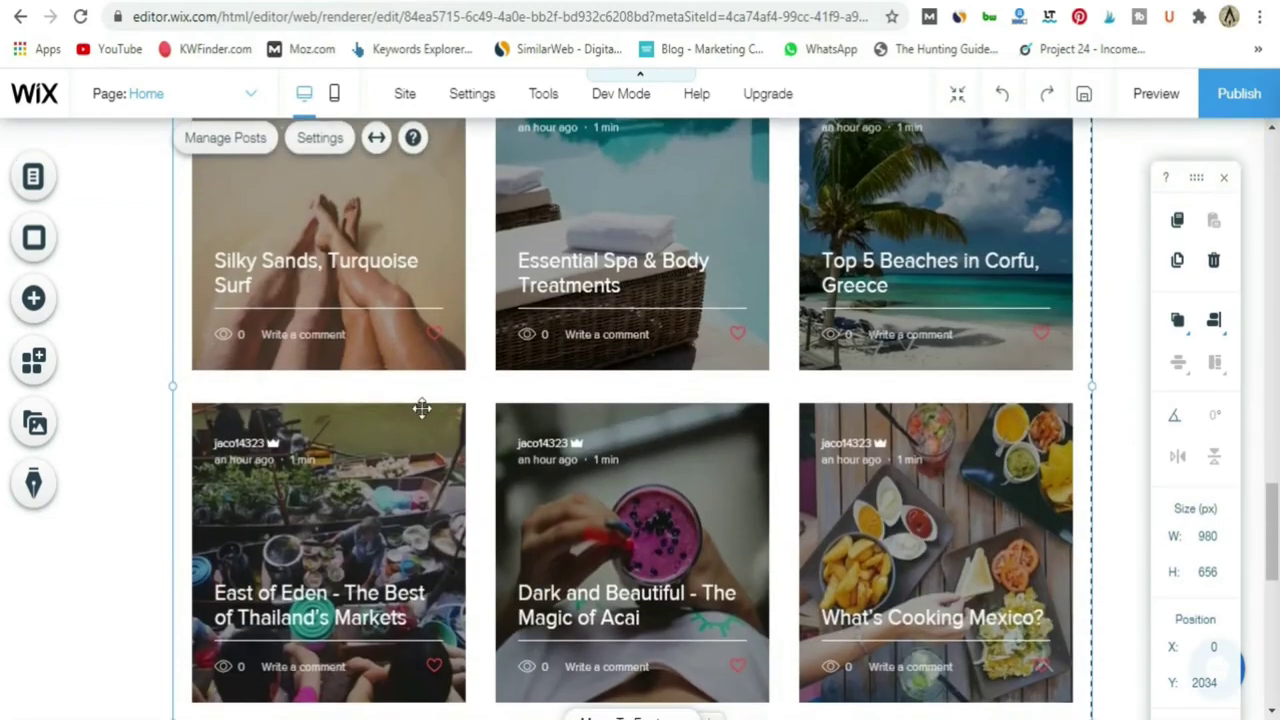
scroll(490, 368, "up", 4)
scroll(490, 368, "up", 3)
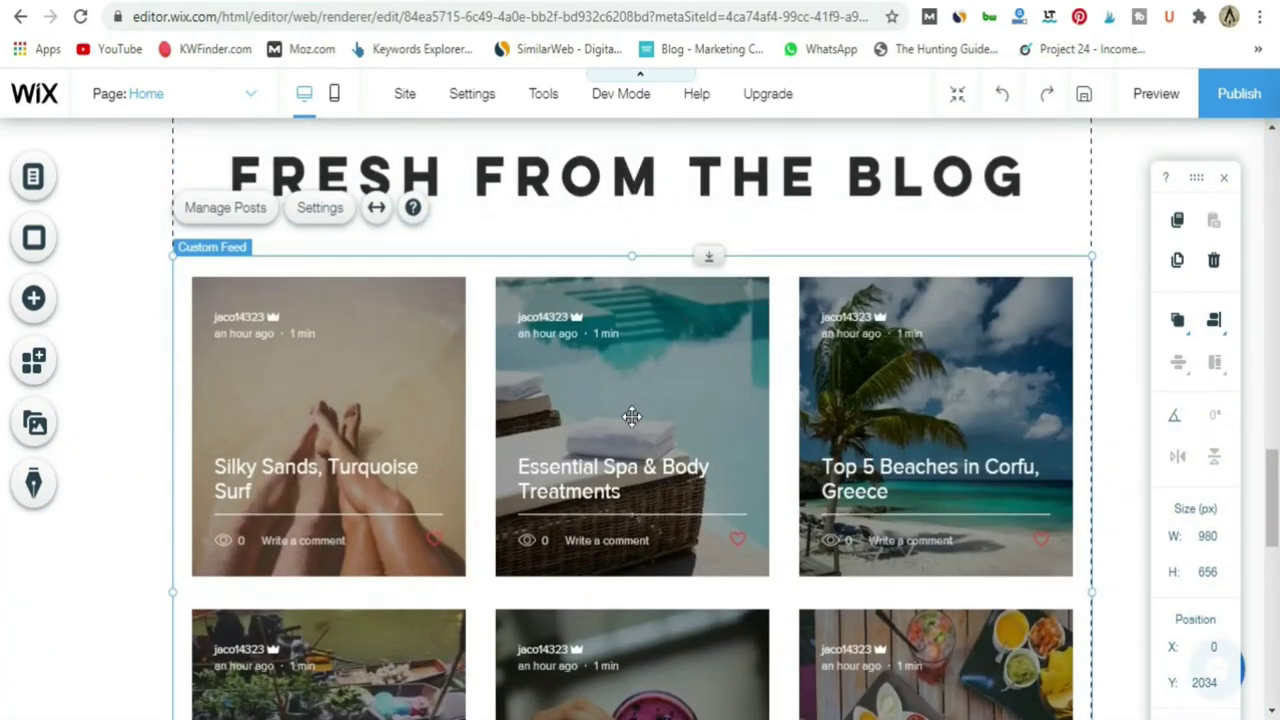
left_click(222, 208)
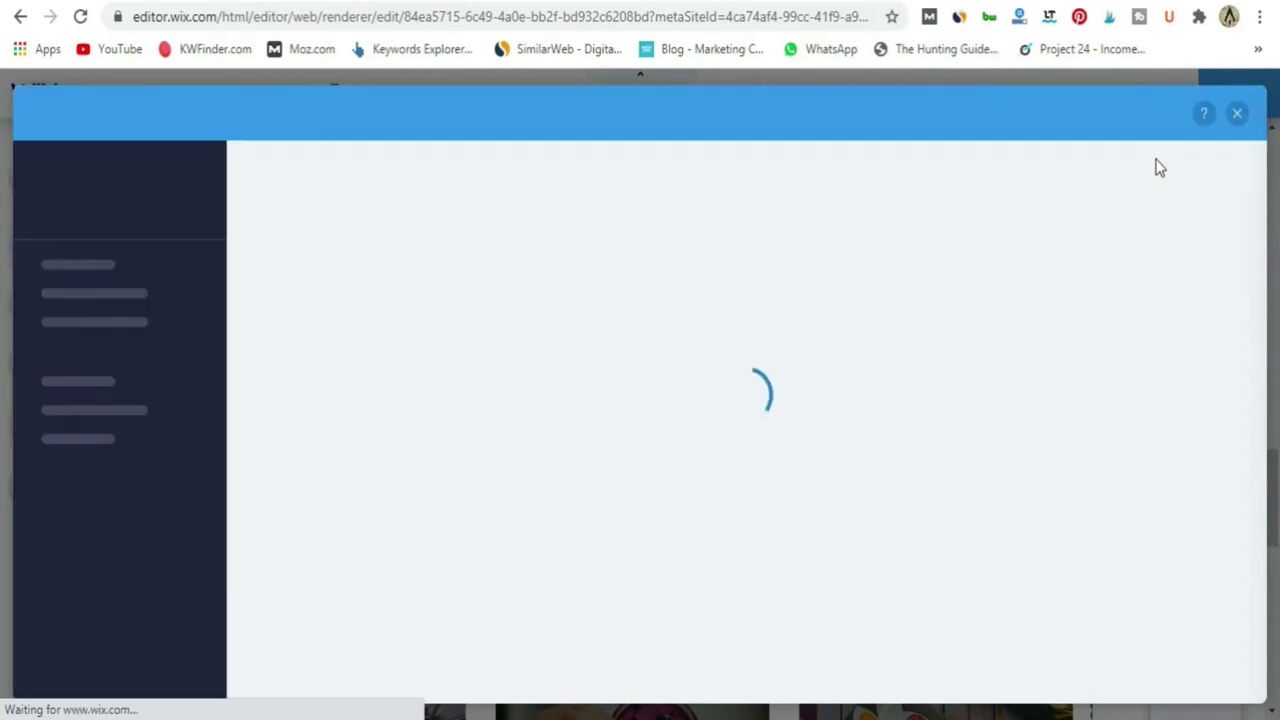
left_click(1237, 113)
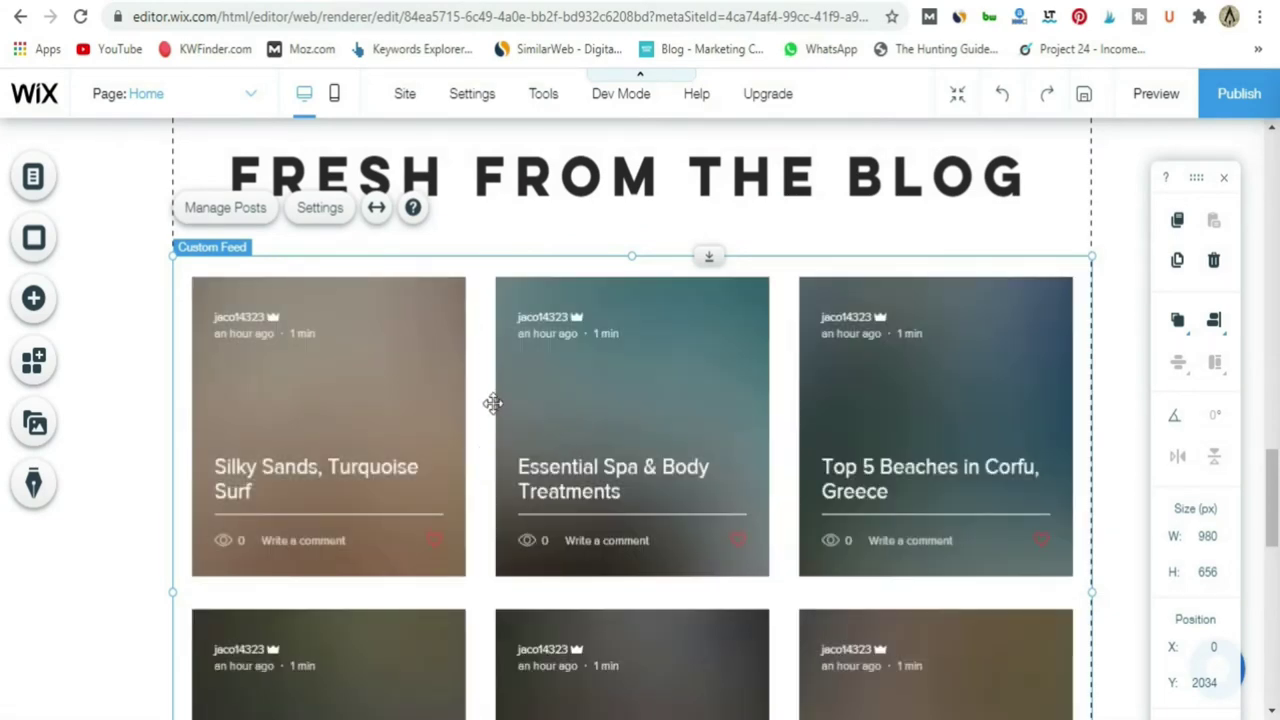
Set the custom feed's category to Travel.
left_click(318, 208)
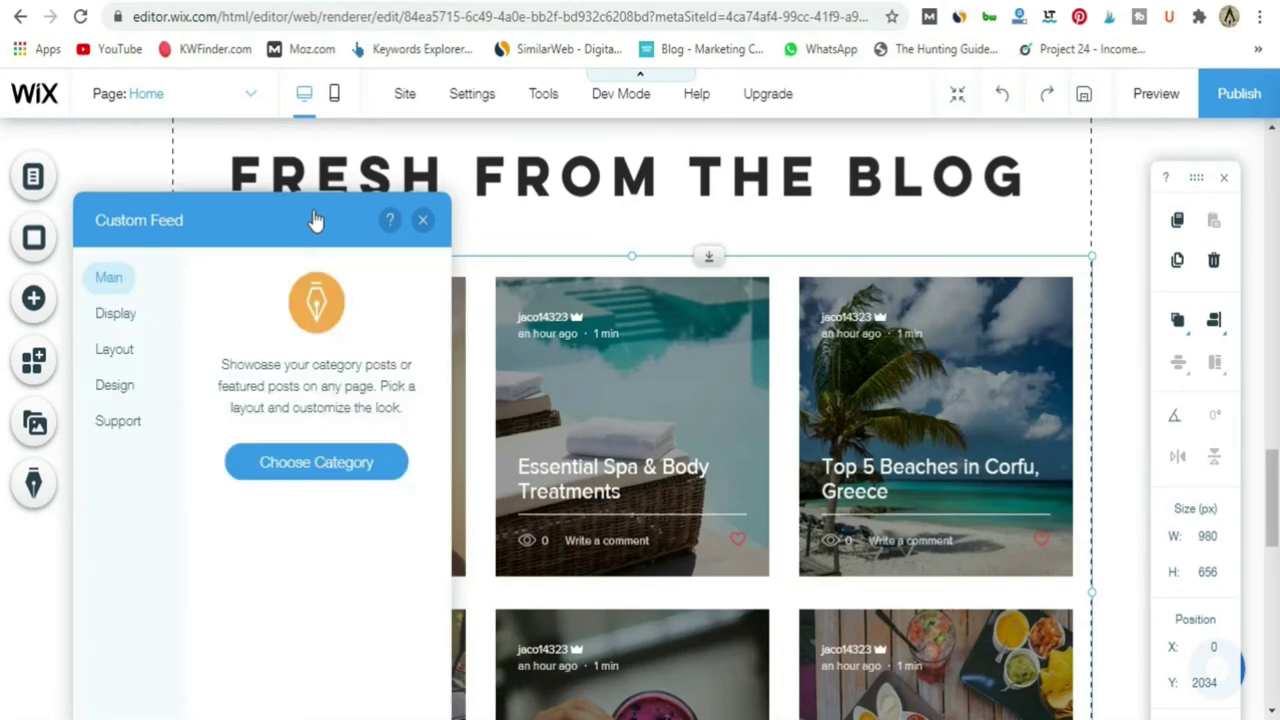
left_click(309, 468)
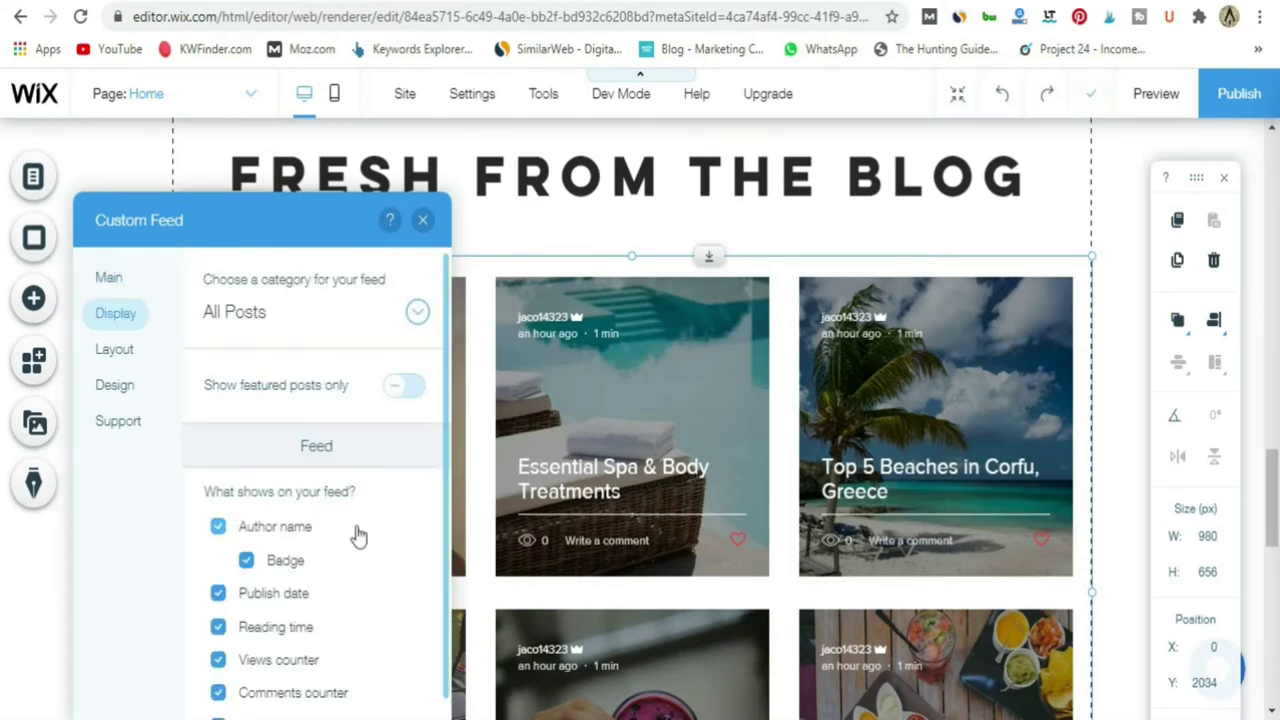
scroll(359, 537, "down", 1)
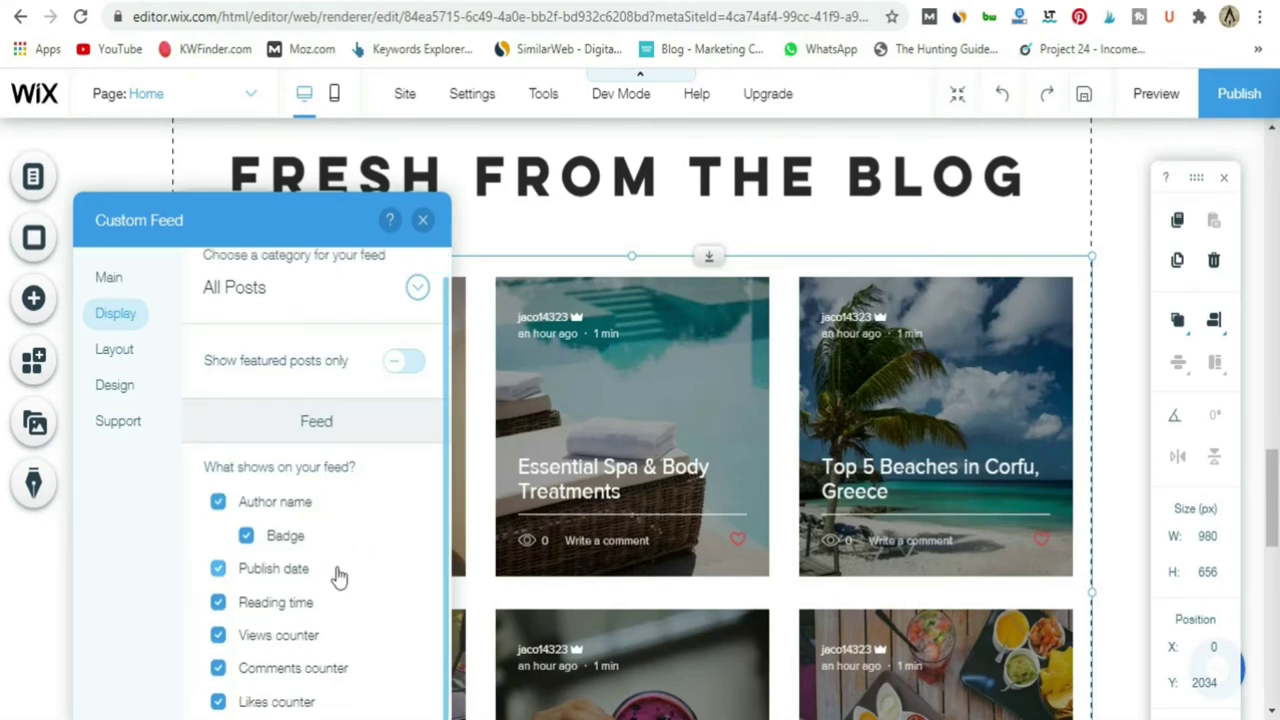
scroll(339, 577, "up", 1)
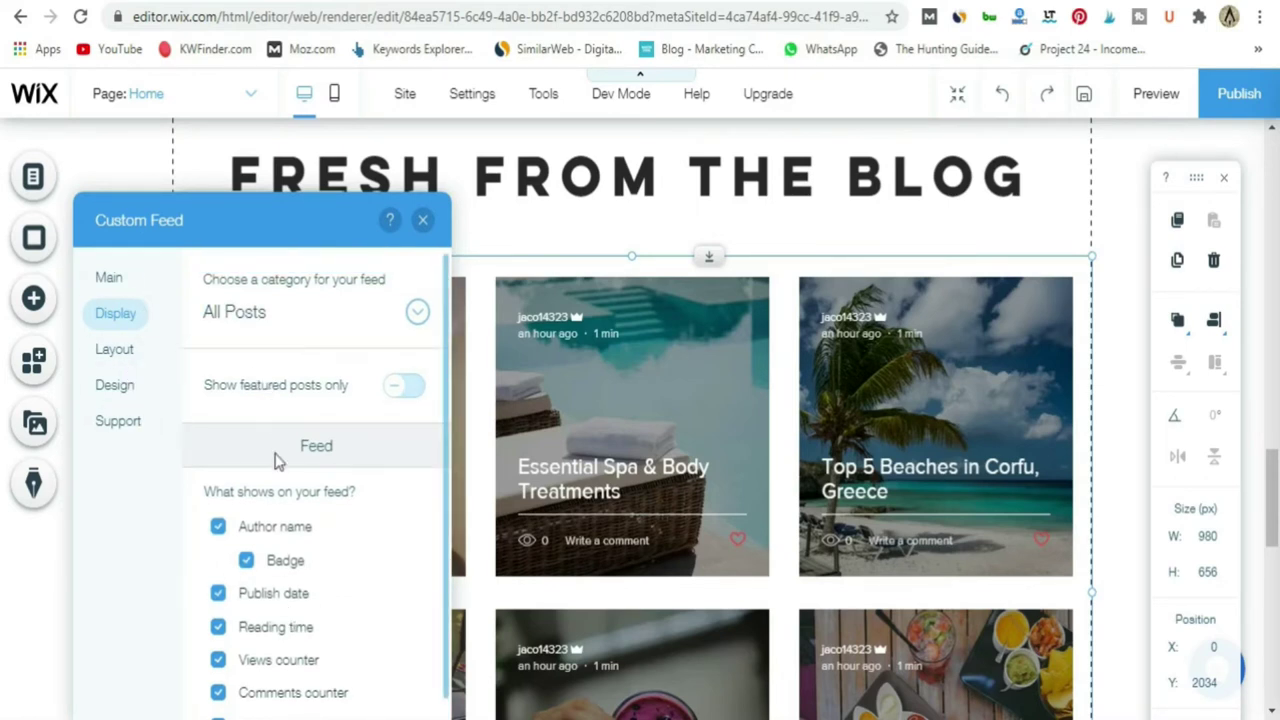
left_click(415, 313)
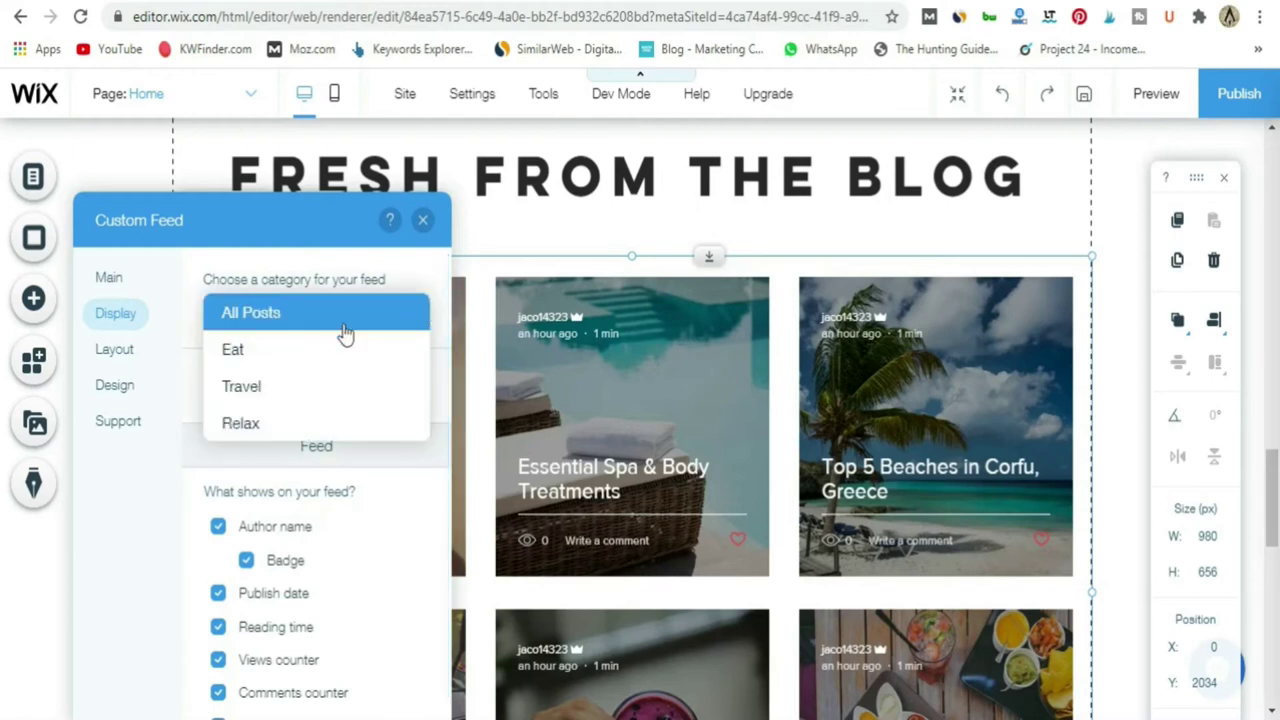
left_click(272, 388)
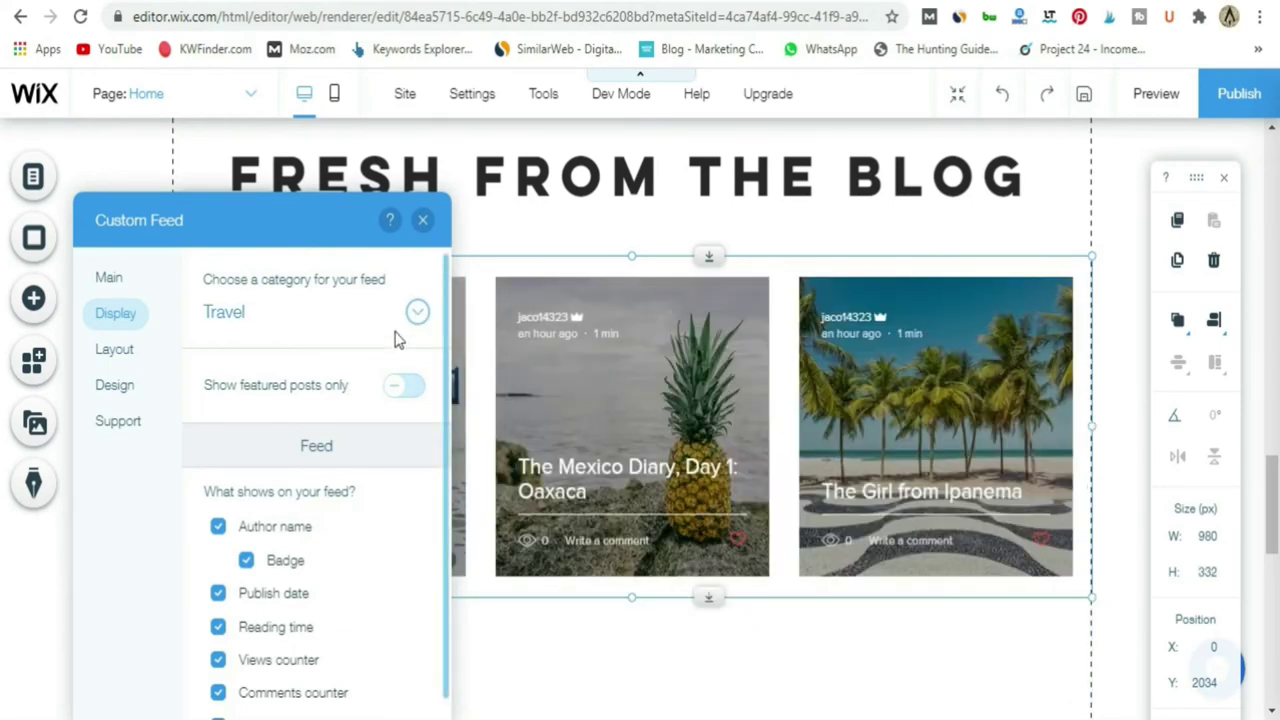
Close the feed settings and check the site's horizontal menu at the top of the page, returning to the feed.
scroll(473, 318, "up", 5)
scroll(473, 318, "up", 3)
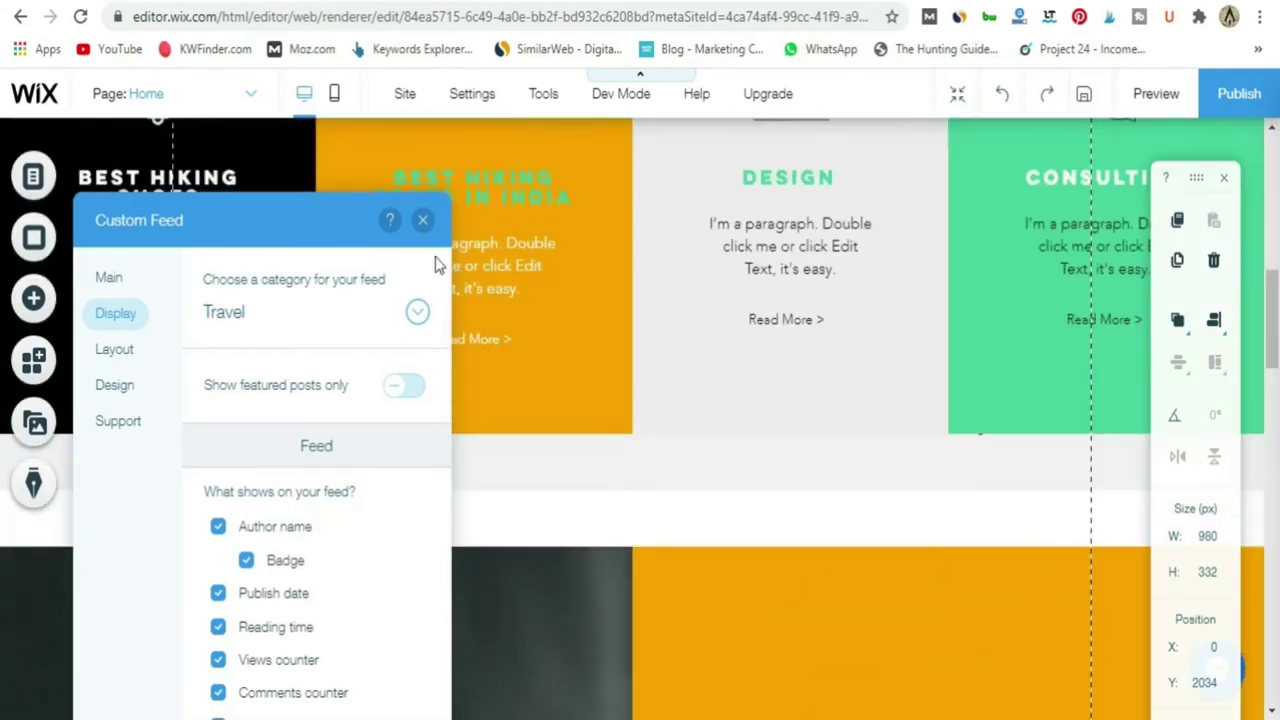
left_click(423, 220)
scroll(494, 437, "up", 5)
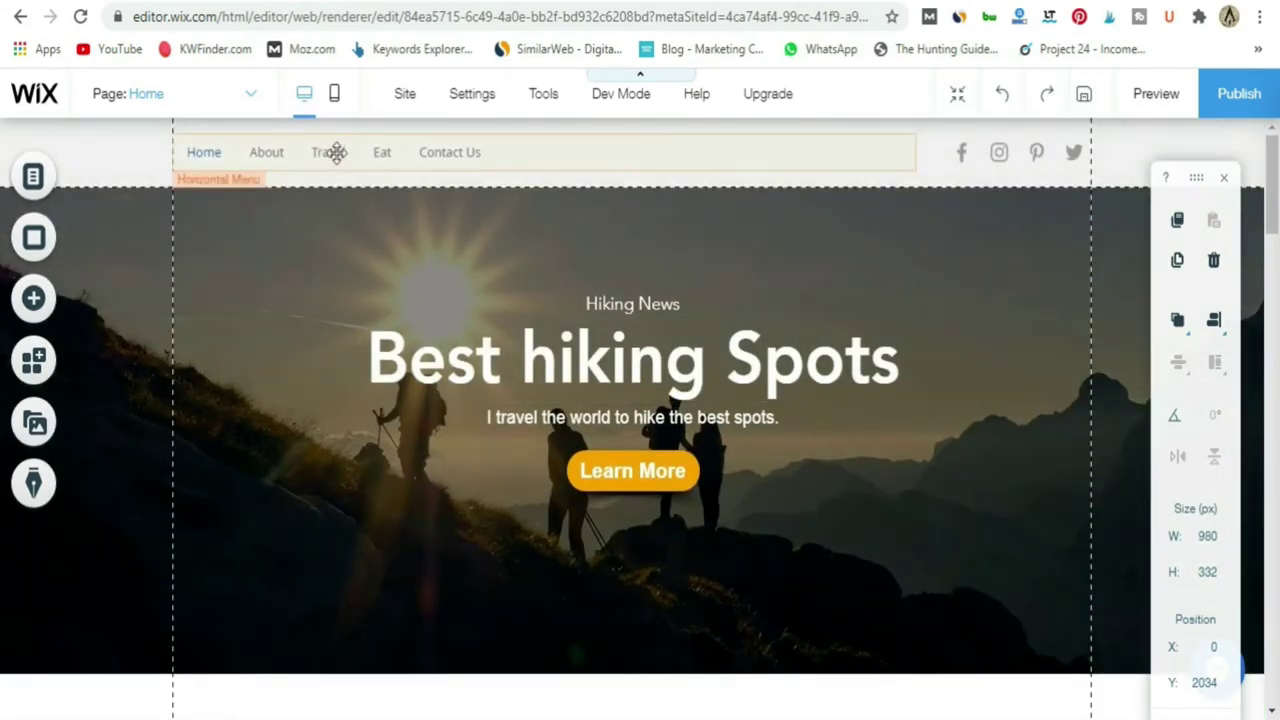
scroll(497, 470, "down", 10)
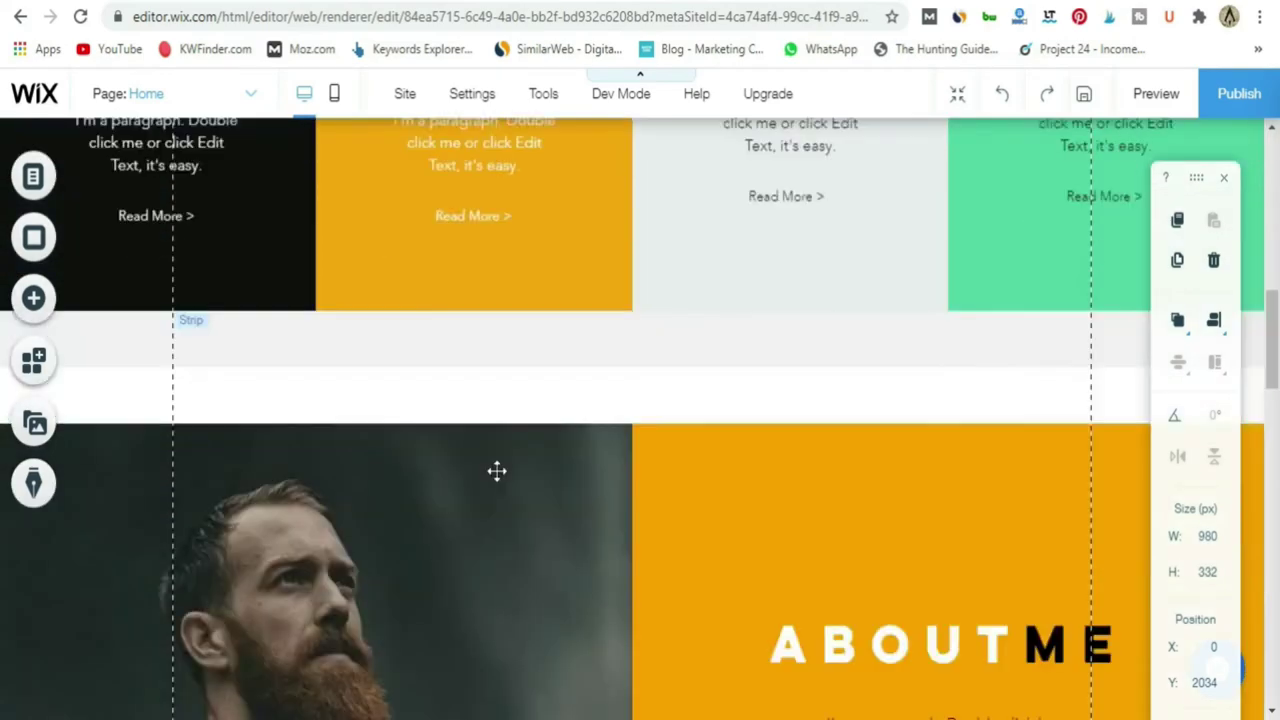
scroll(497, 470, "down", 6)
scroll(497, 471, "up", 3)
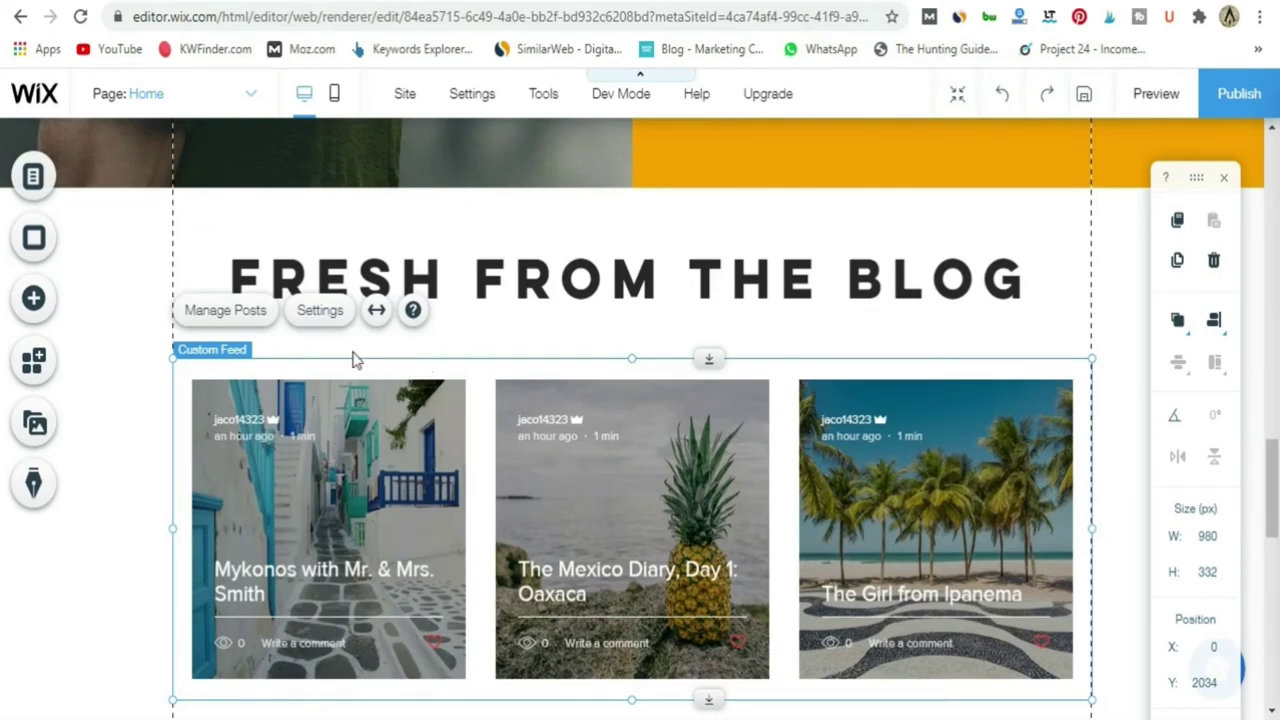
Set the custom feed's category to All Posts.
left_click(318, 311)
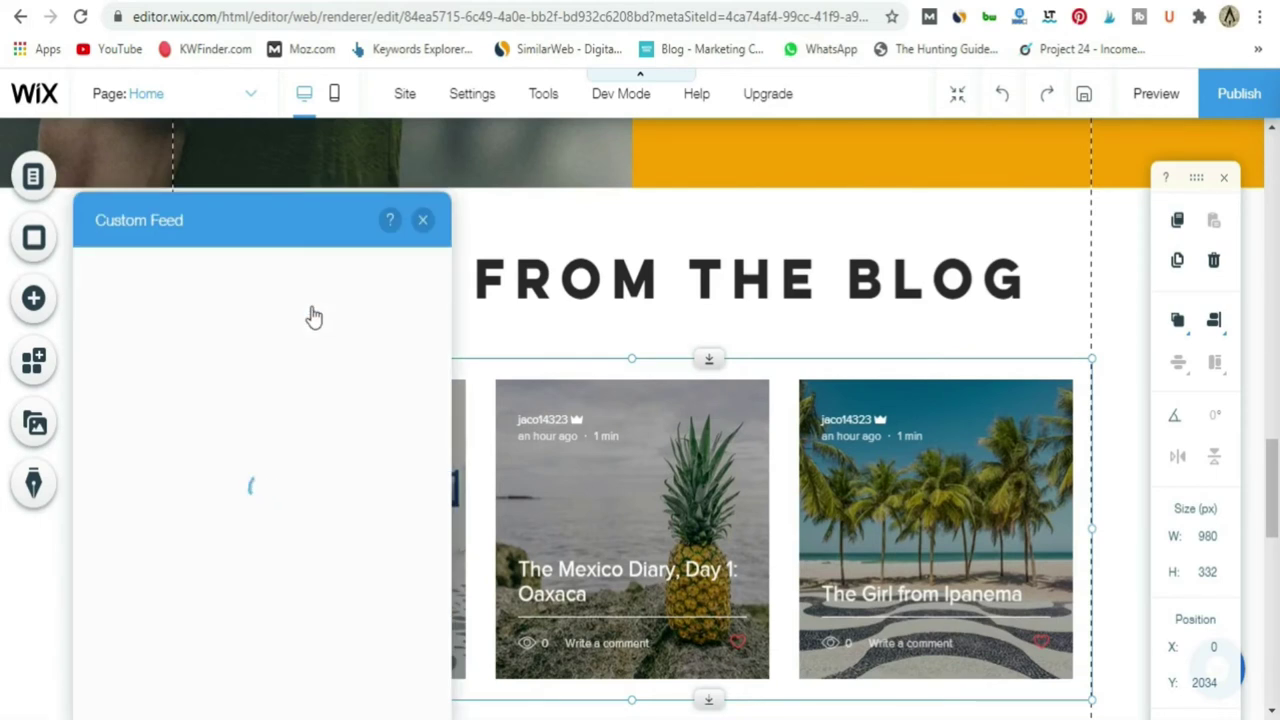
left_click(329, 468)
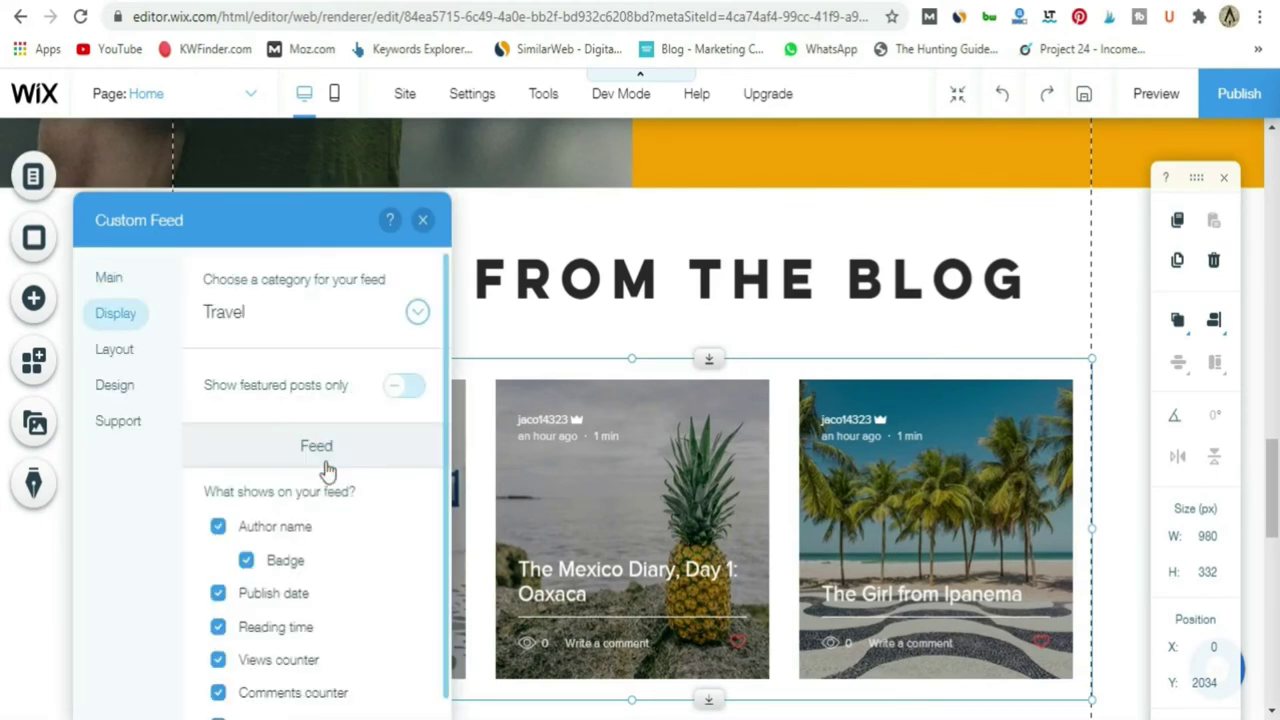
left_click(417, 316)
left_click(323, 360)
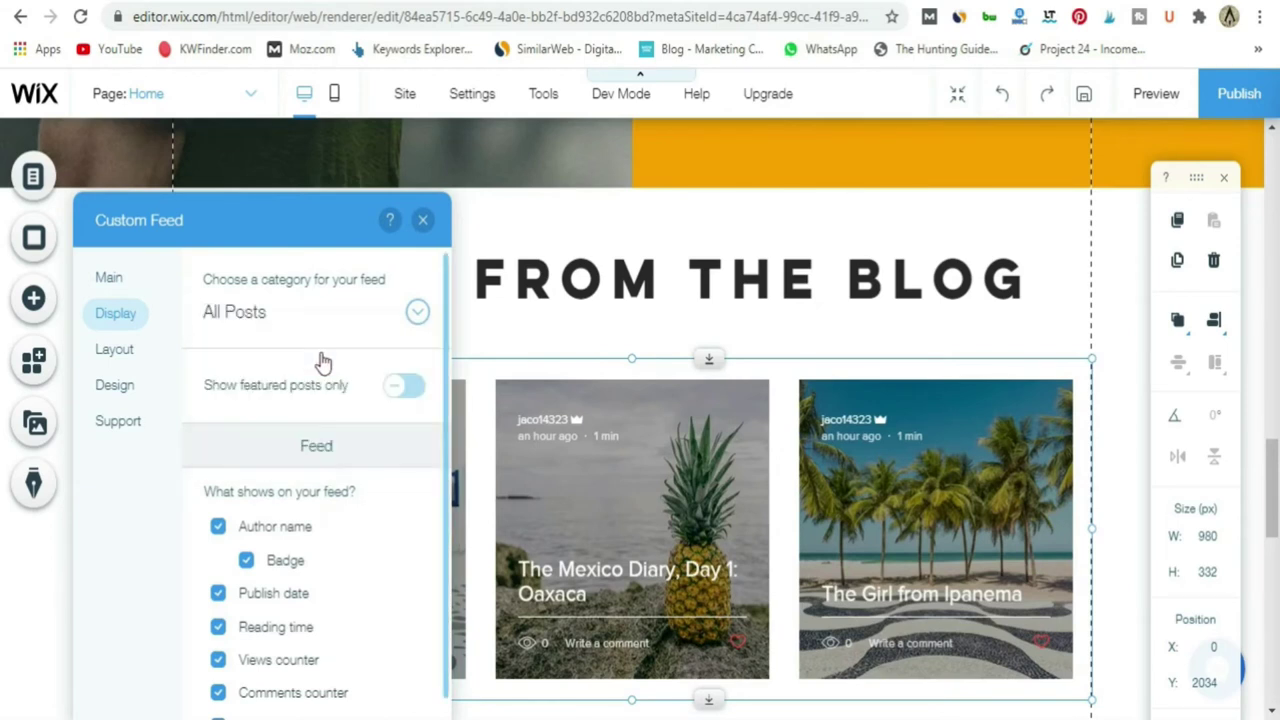
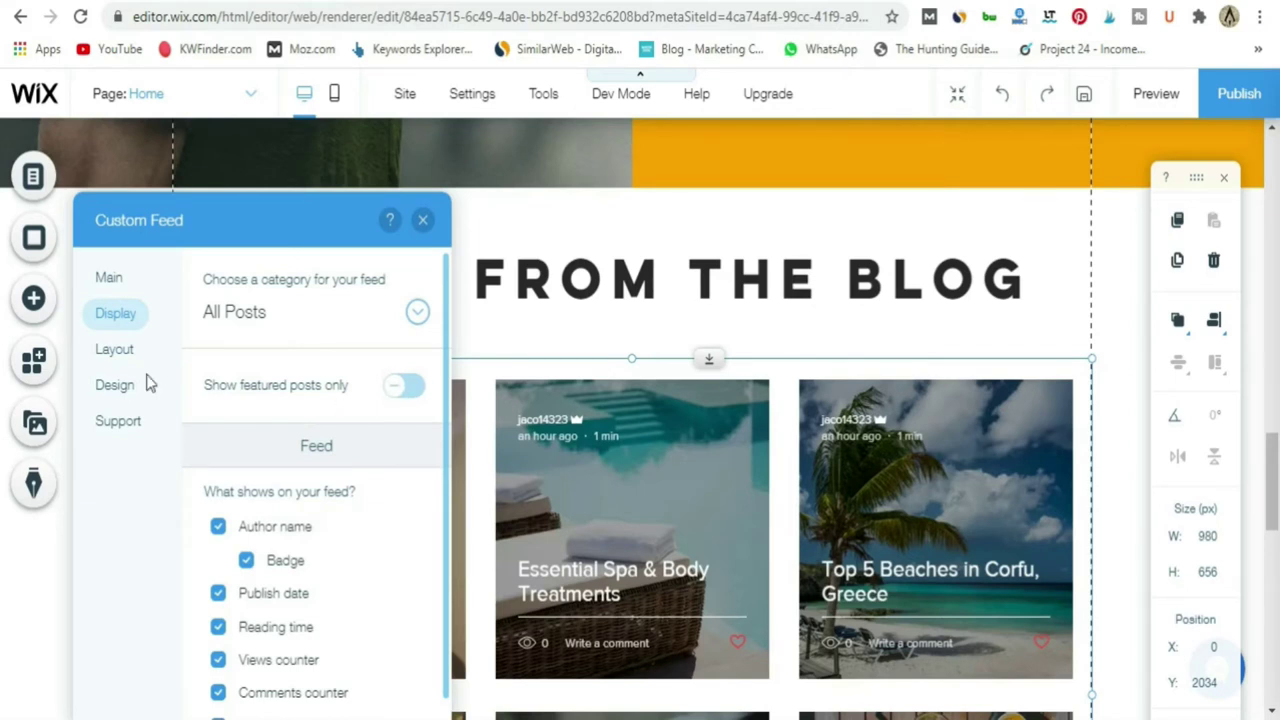
Check the custom feed's design options and close the feed settings.
left_click(107, 390)
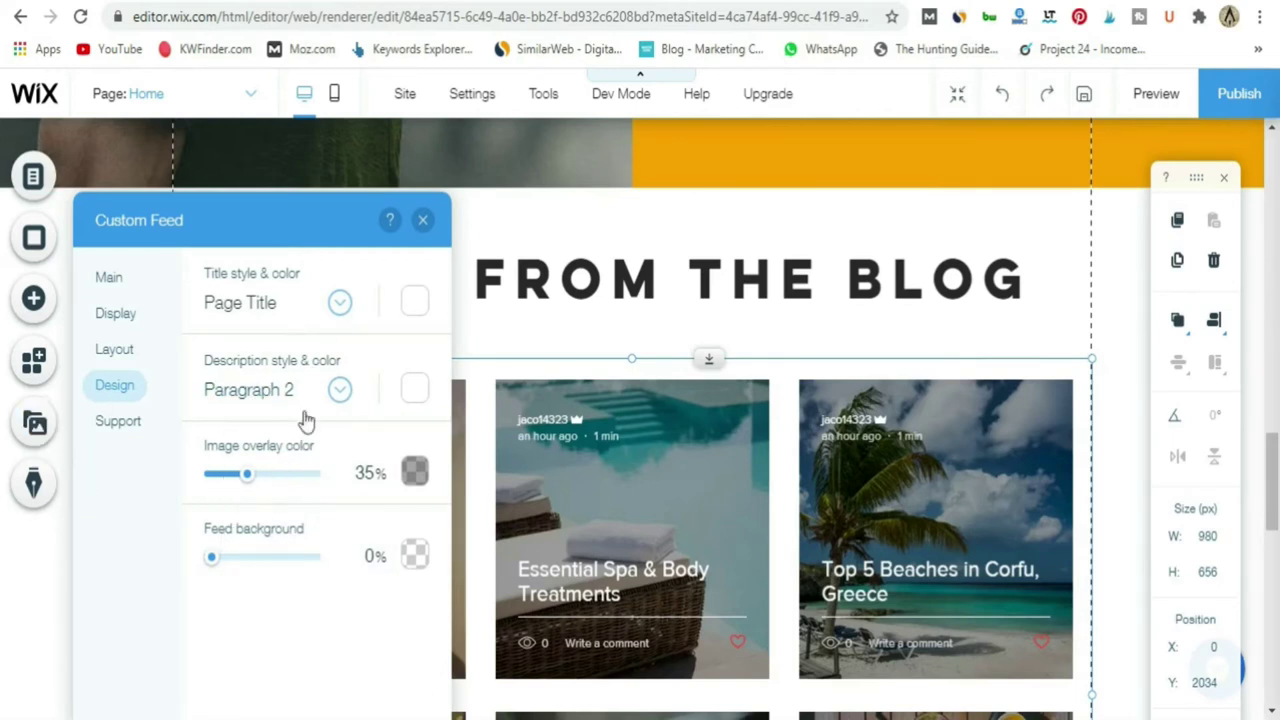
left_click(424, 221)
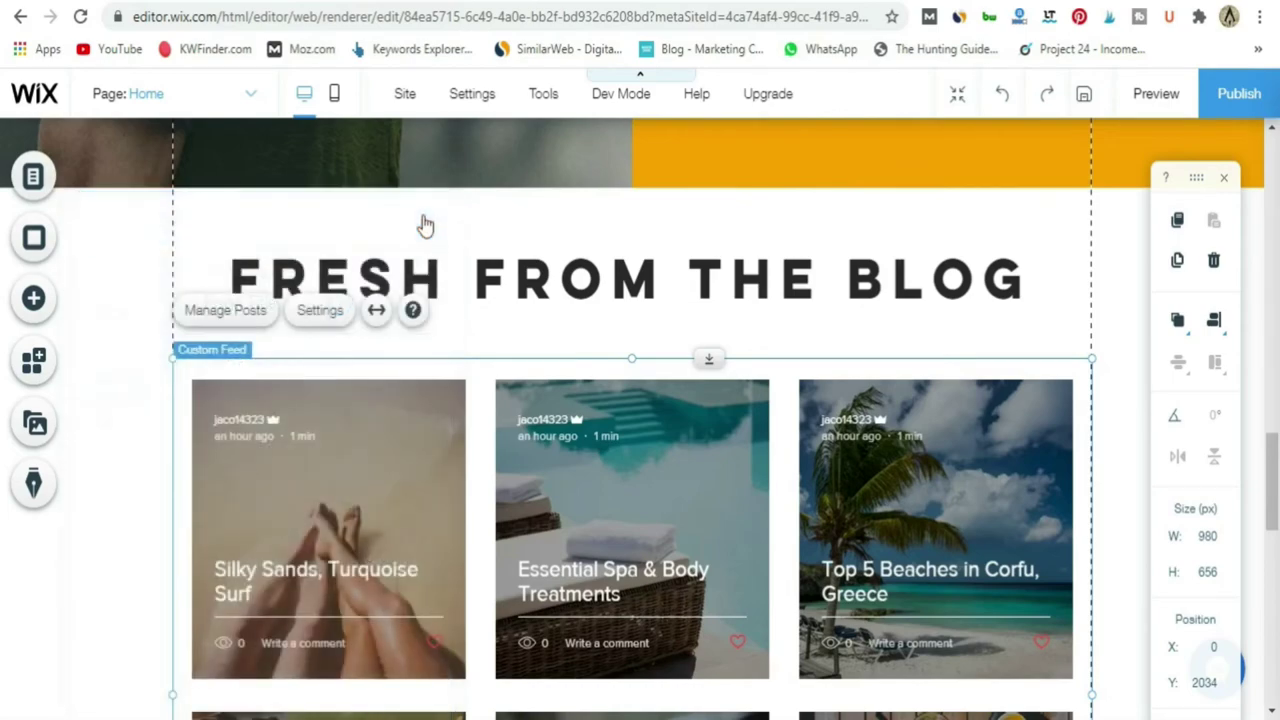
Move the custom feed slightly down the page to a Y position of 2063.
scroll(480, 390, "down", 10)
scroll(480, 393, "up", 3)
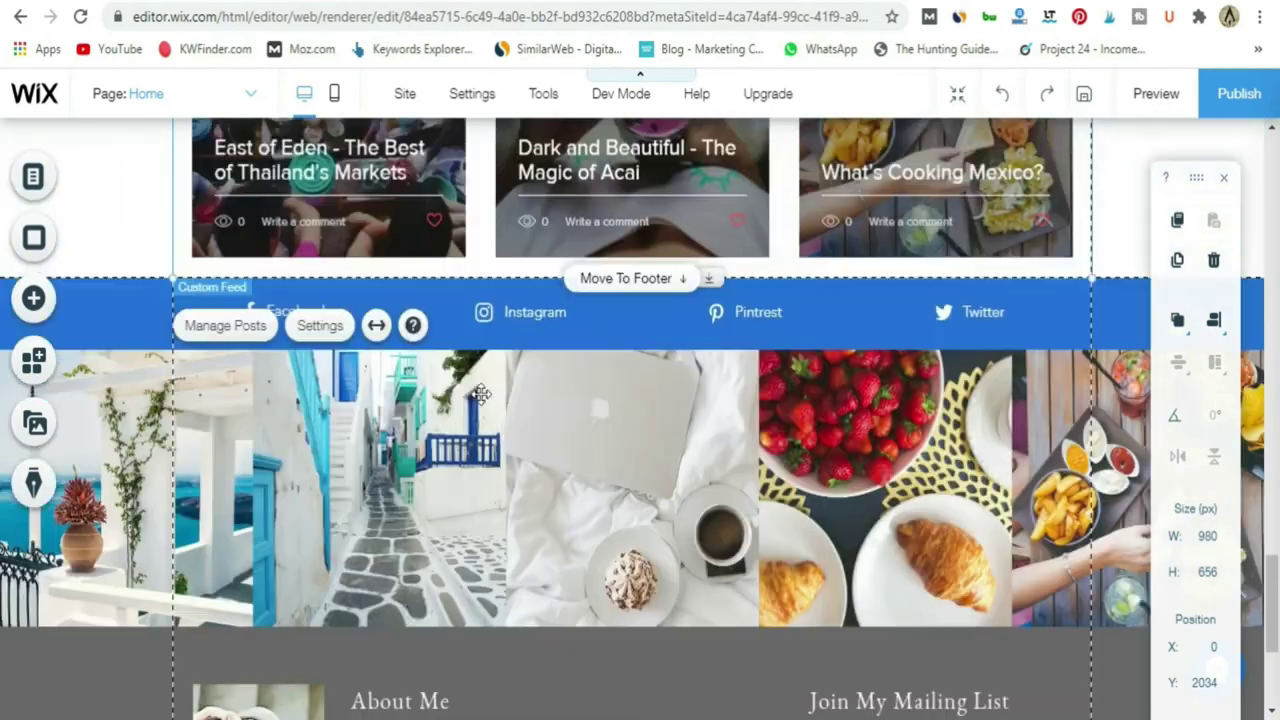
mouse_move(754, 406)
left_mouse_down()
mouse_move(771, 406)
mouse_move(771, 420)
left_mouse_up()
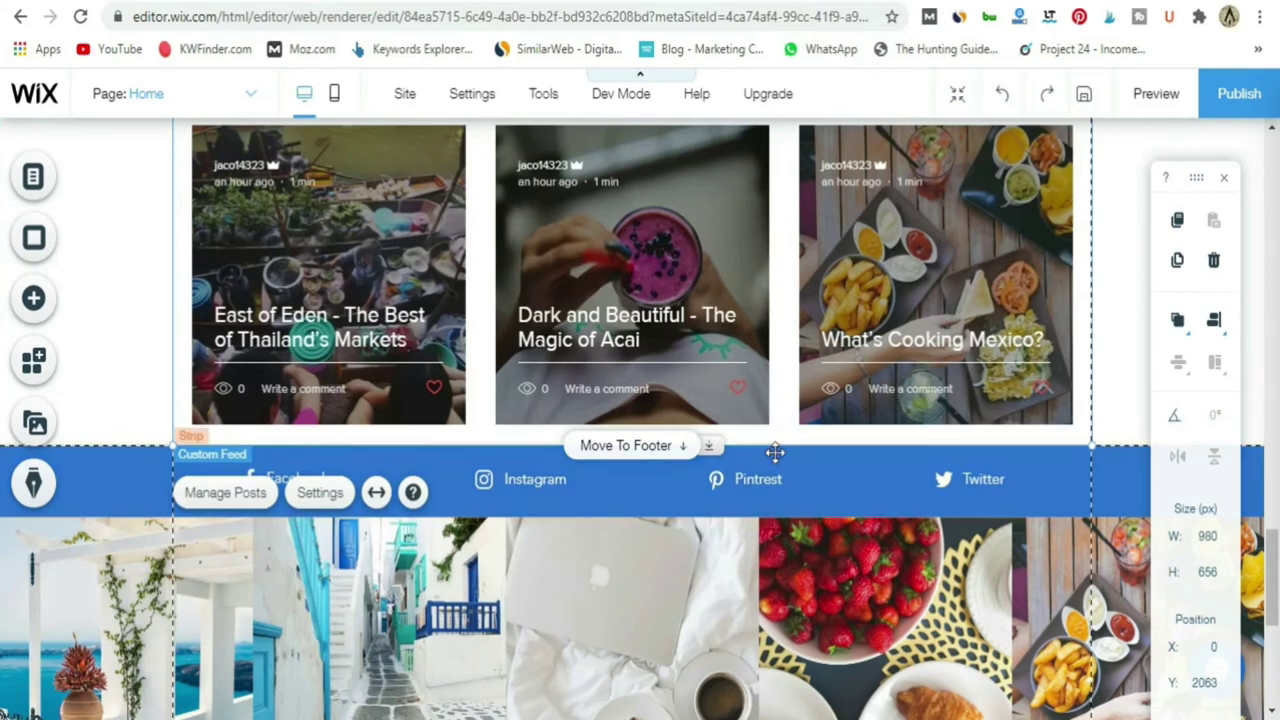
Add the yellow "Contact me" strip from the Contact strip designs directly below the blog feed.
left_click(31, 298)
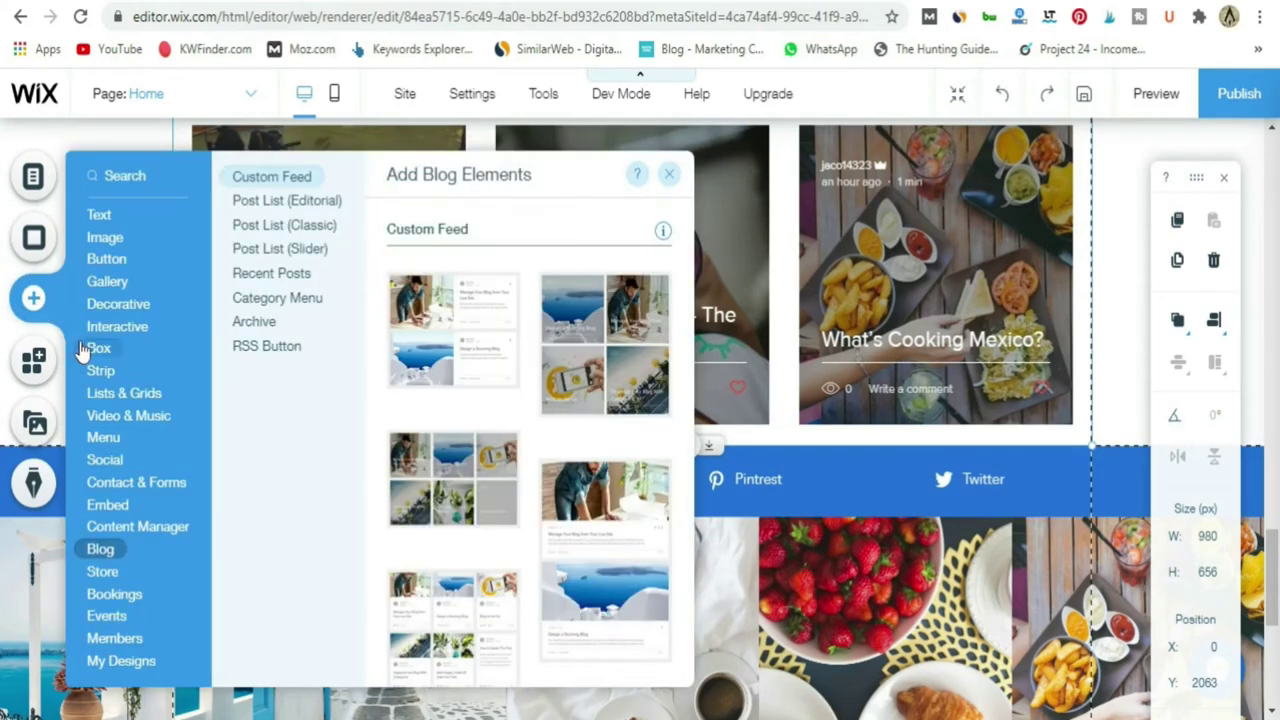
left_click(84, 351)
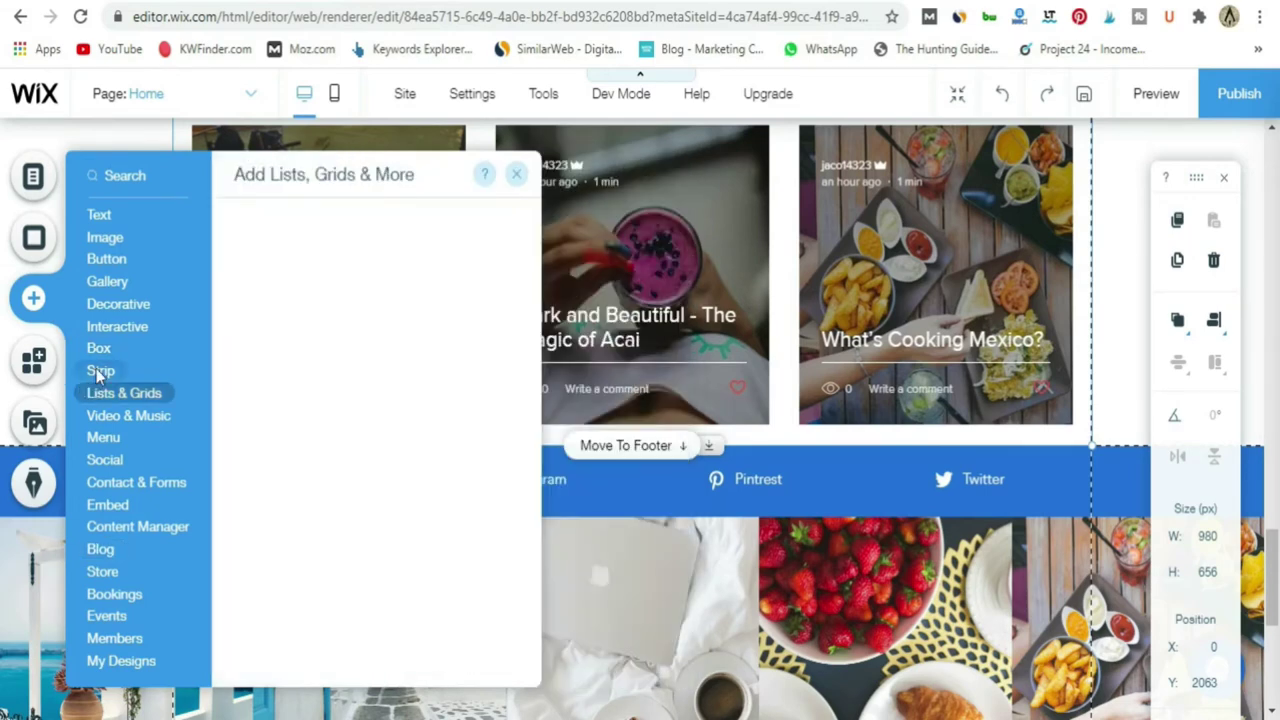
mouse_move(102, 371)
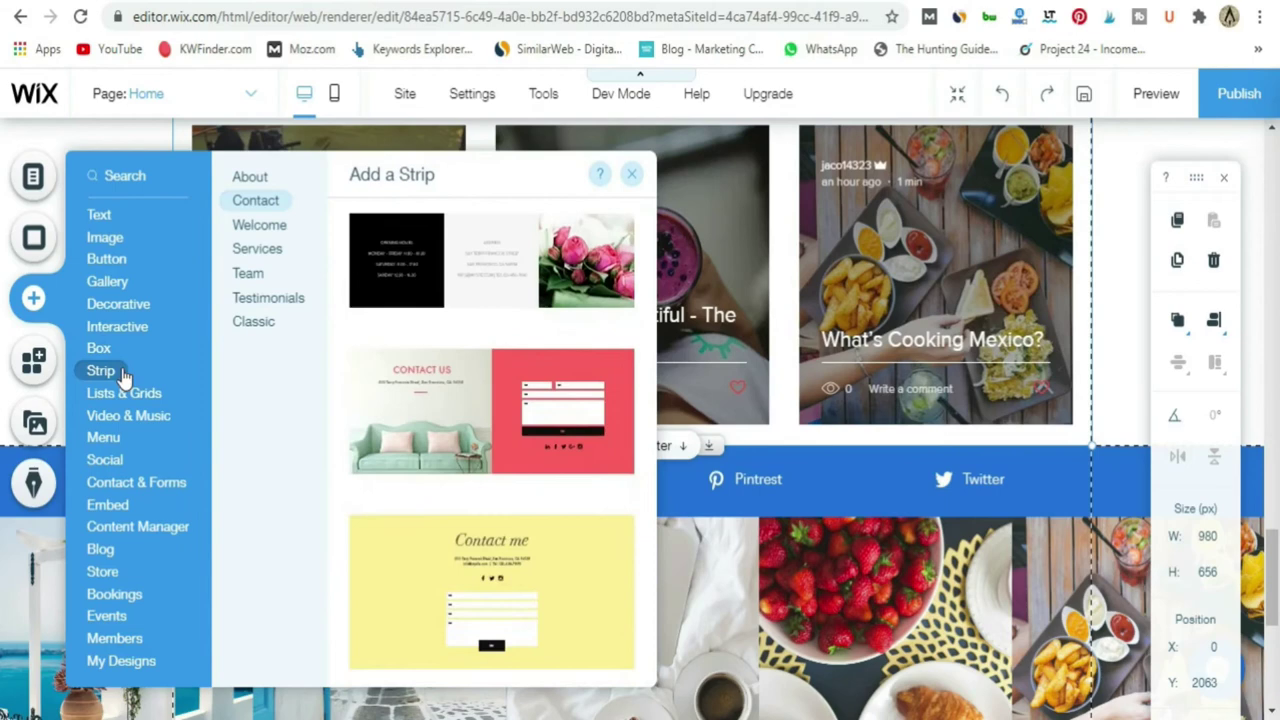
left_click(262, 206)
scroll(450, 447, "down", 4)
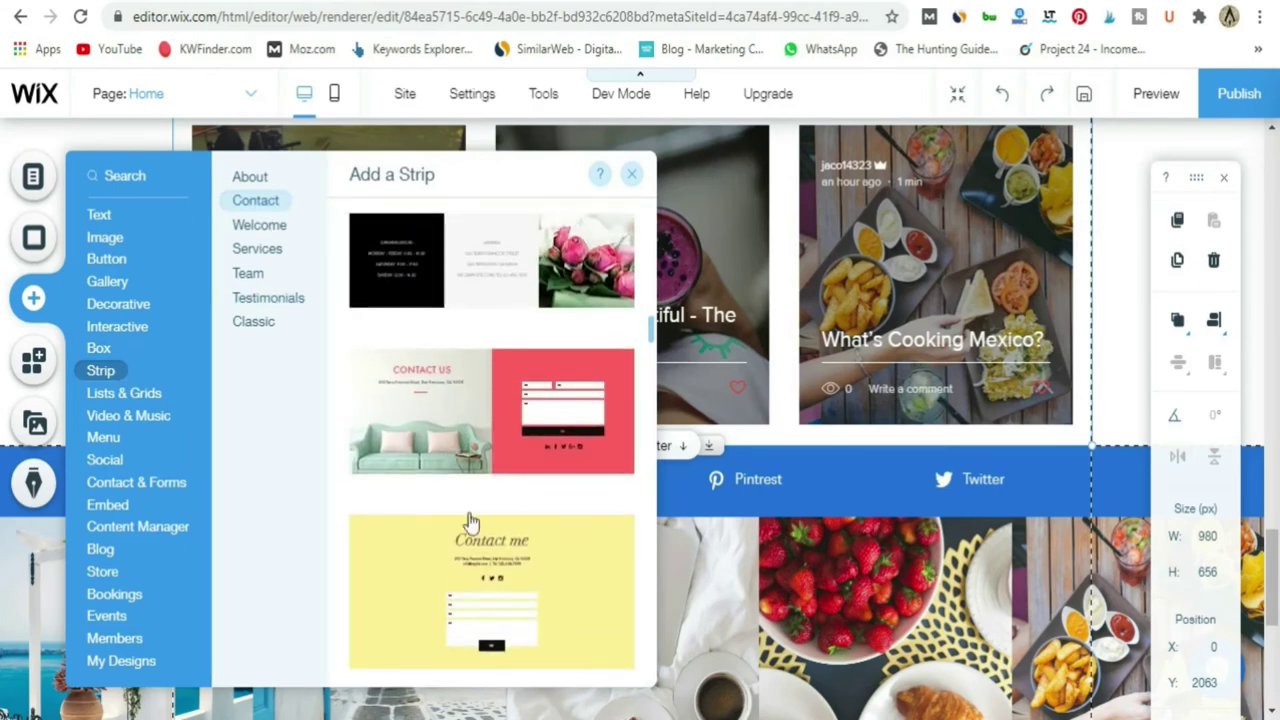
left_click_drag(471, 569, 838, 440)
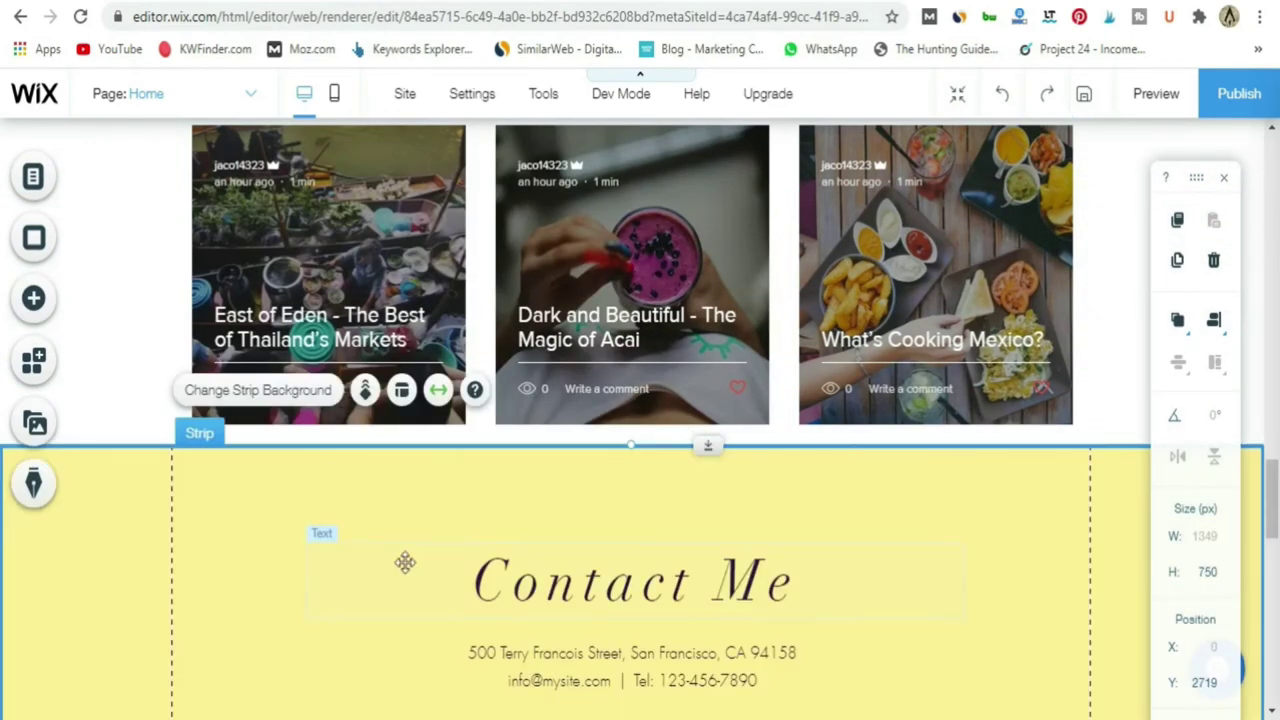
Examine the contact strip's heading, contact details and form, and how it sits between the blog feed and the footer.
scroll(1046, 511, "down", 5)
scroll(1006, 503, "down", 5)
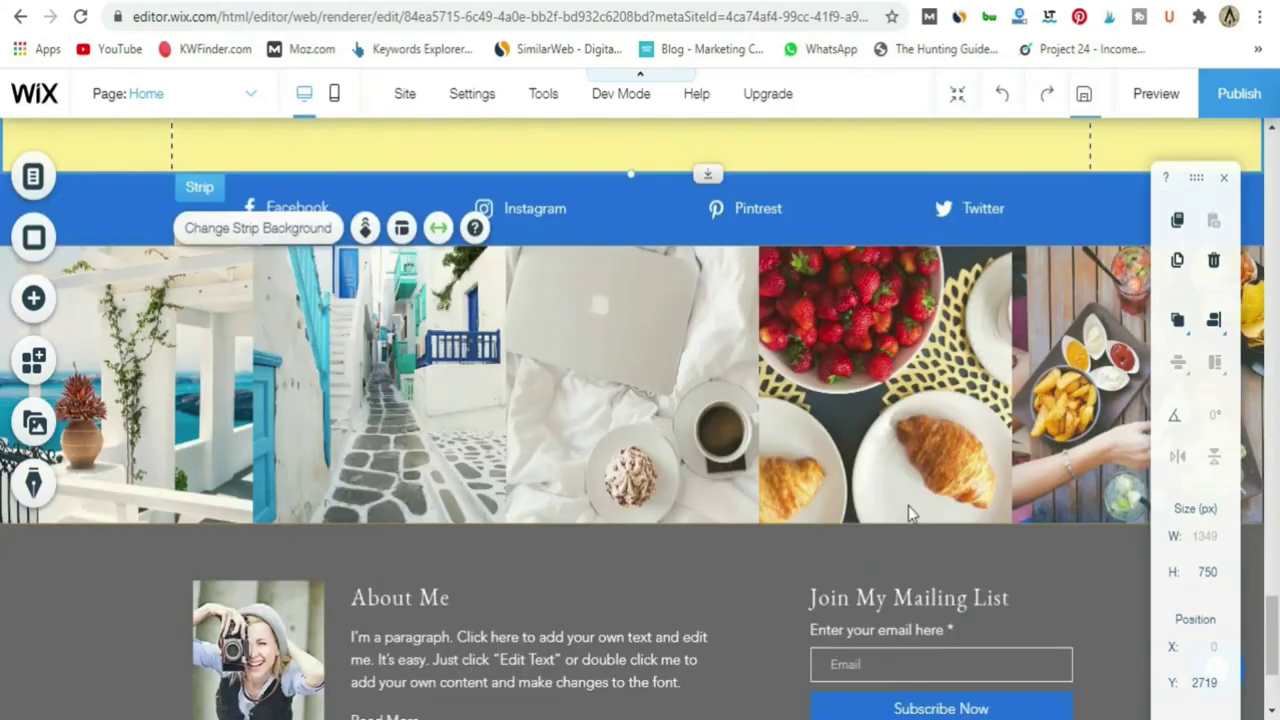
scroll(908, 507, "up", 8)
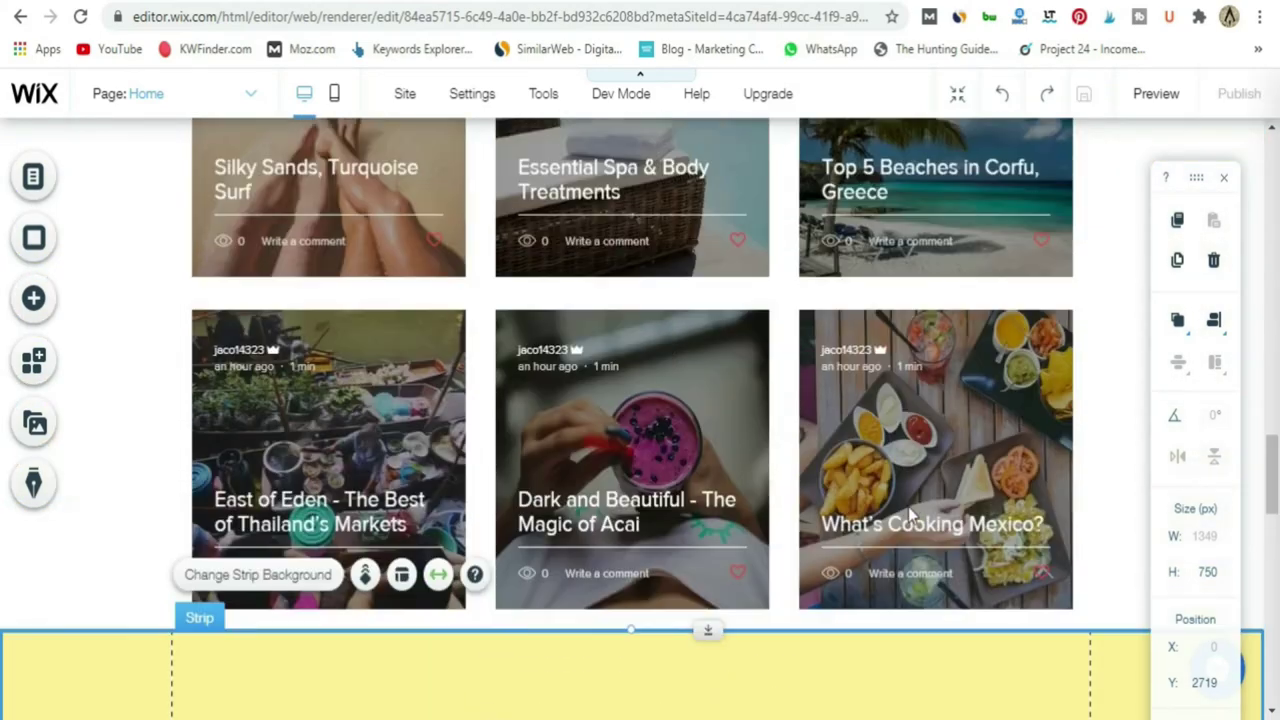
scroll(908, 507, "down", 2)
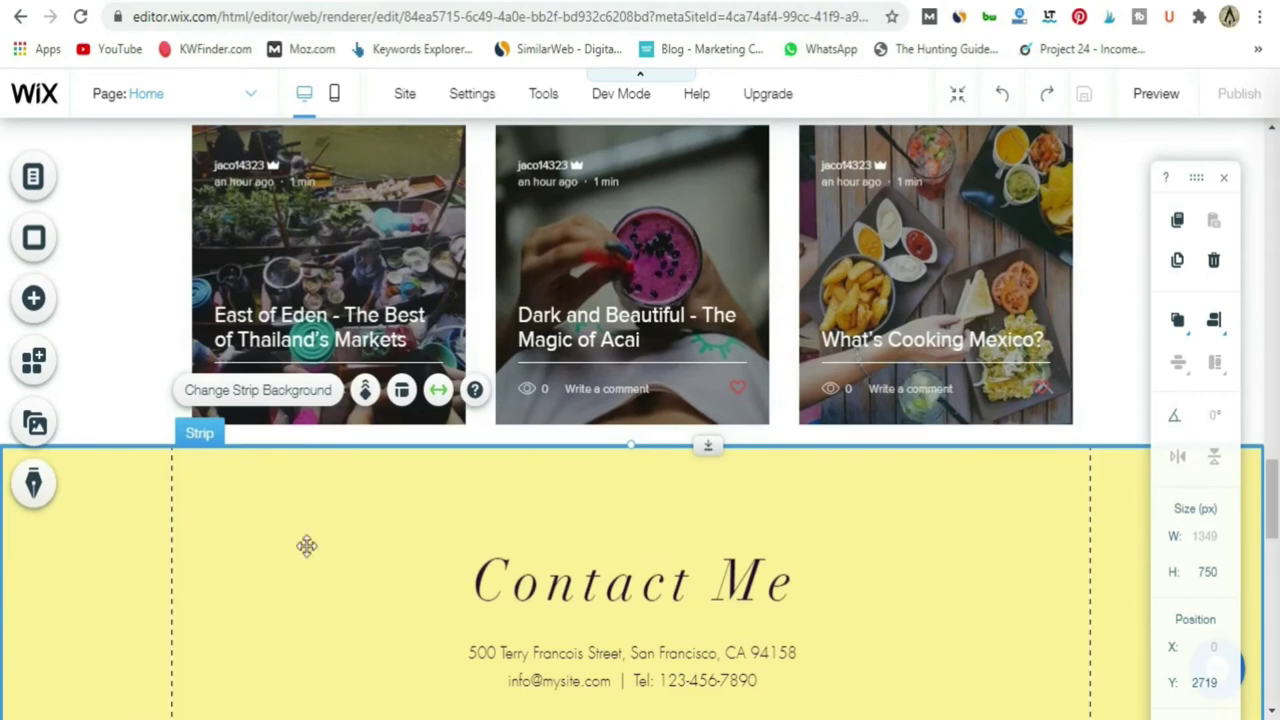
scroll(301, 549, "down", 2)
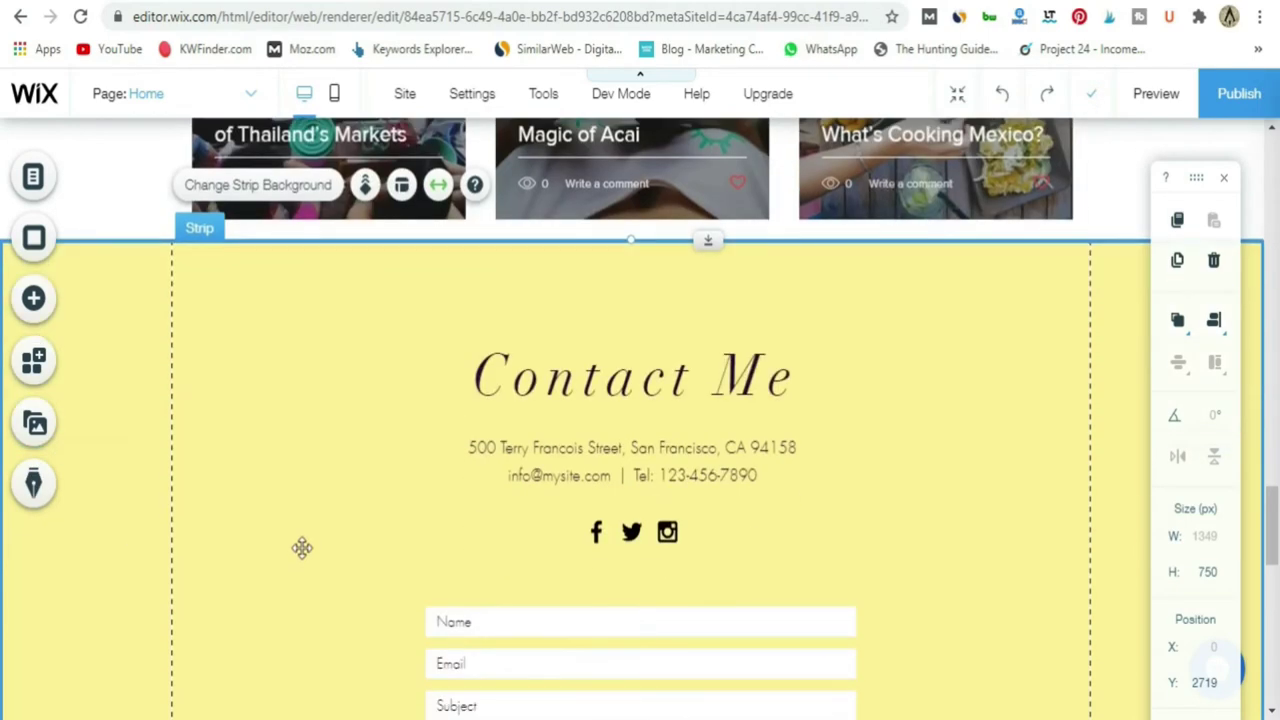
scroll(302, 548, "down", 2)
scroll(302, 548, "up", 1)
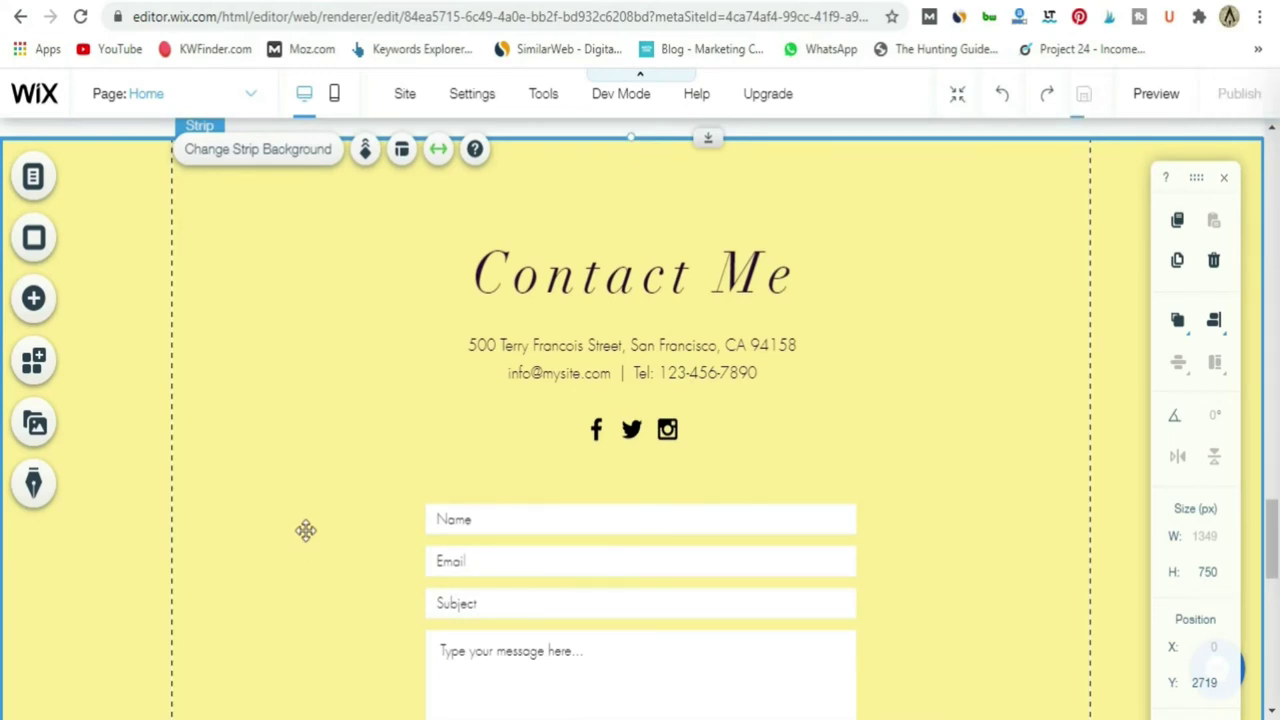
scroll(306, 531, "down", 3)
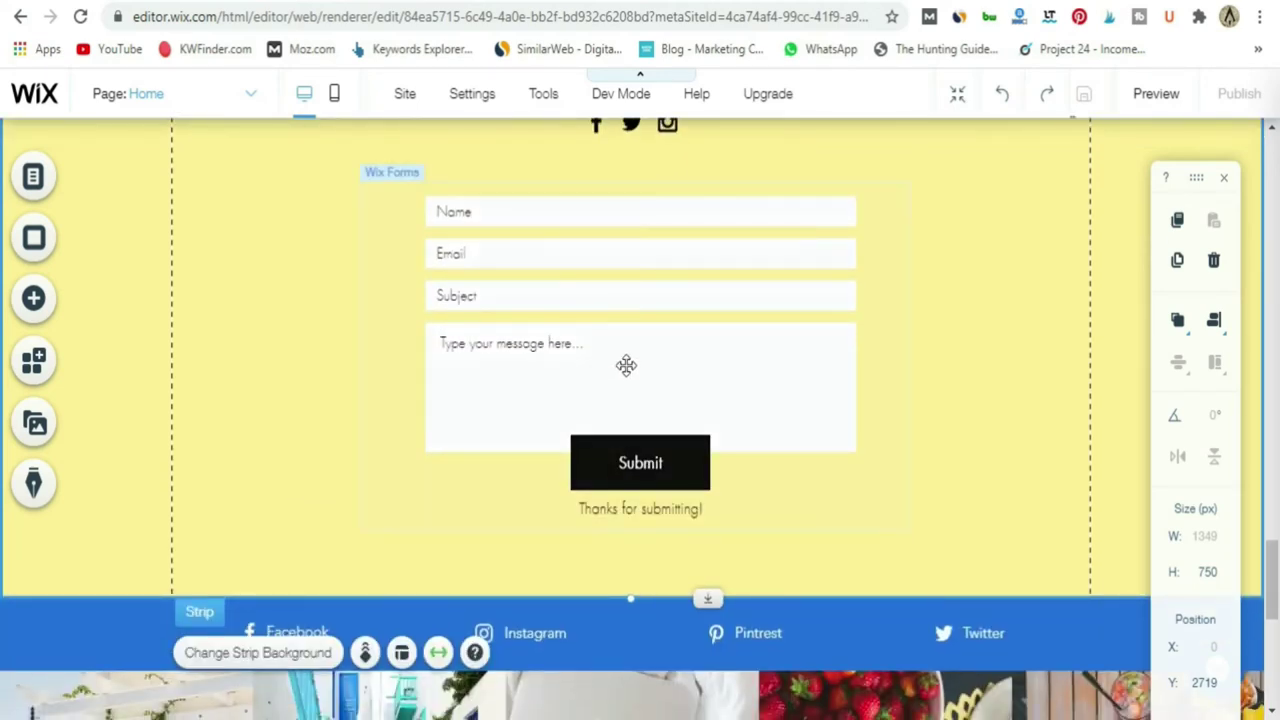
Set the contact form's email notifications to Other Emails, confirm the change, open an additional email entry and close the form settings.
left_click(645, 349)
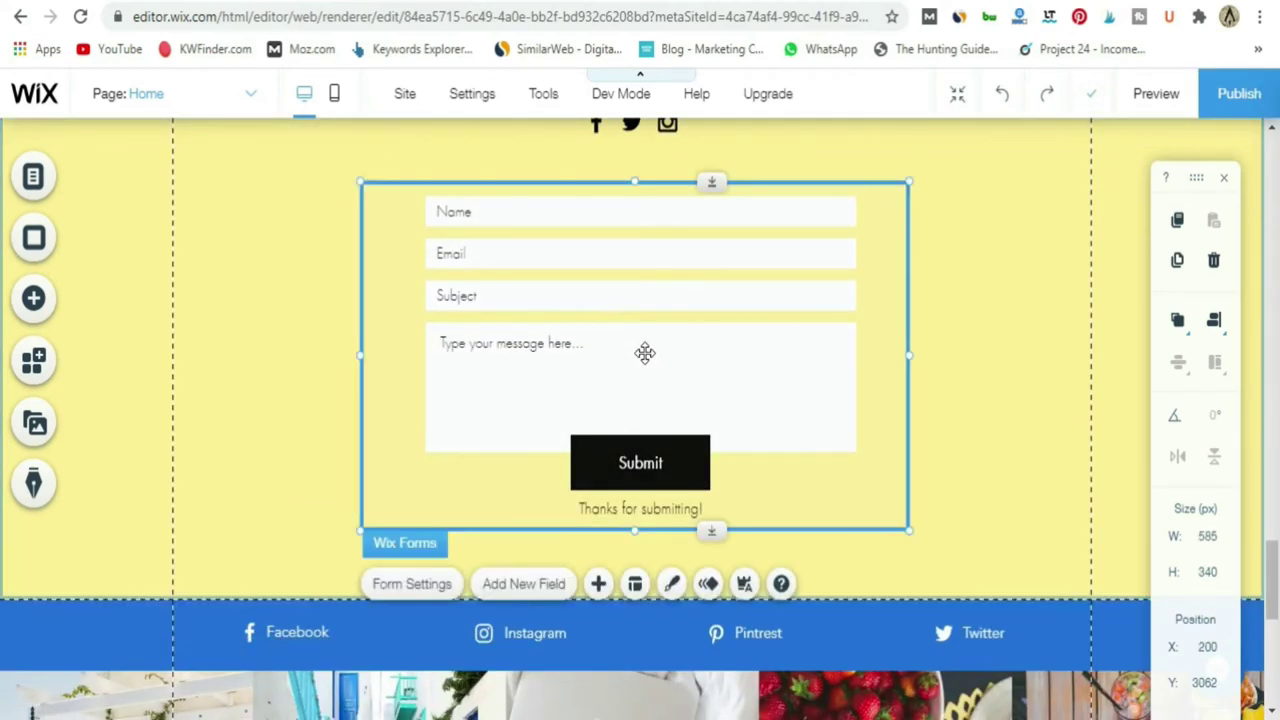
left_click(437, 588)
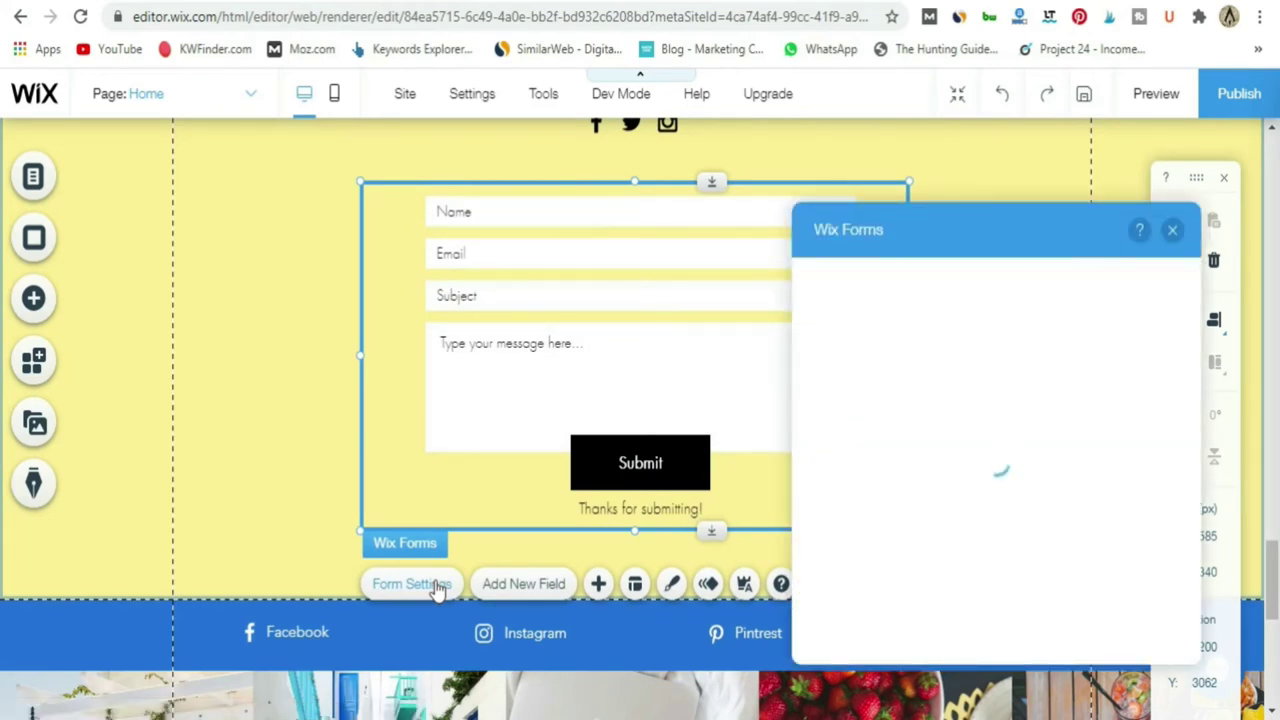
scroll(434, 586, "down", 1)
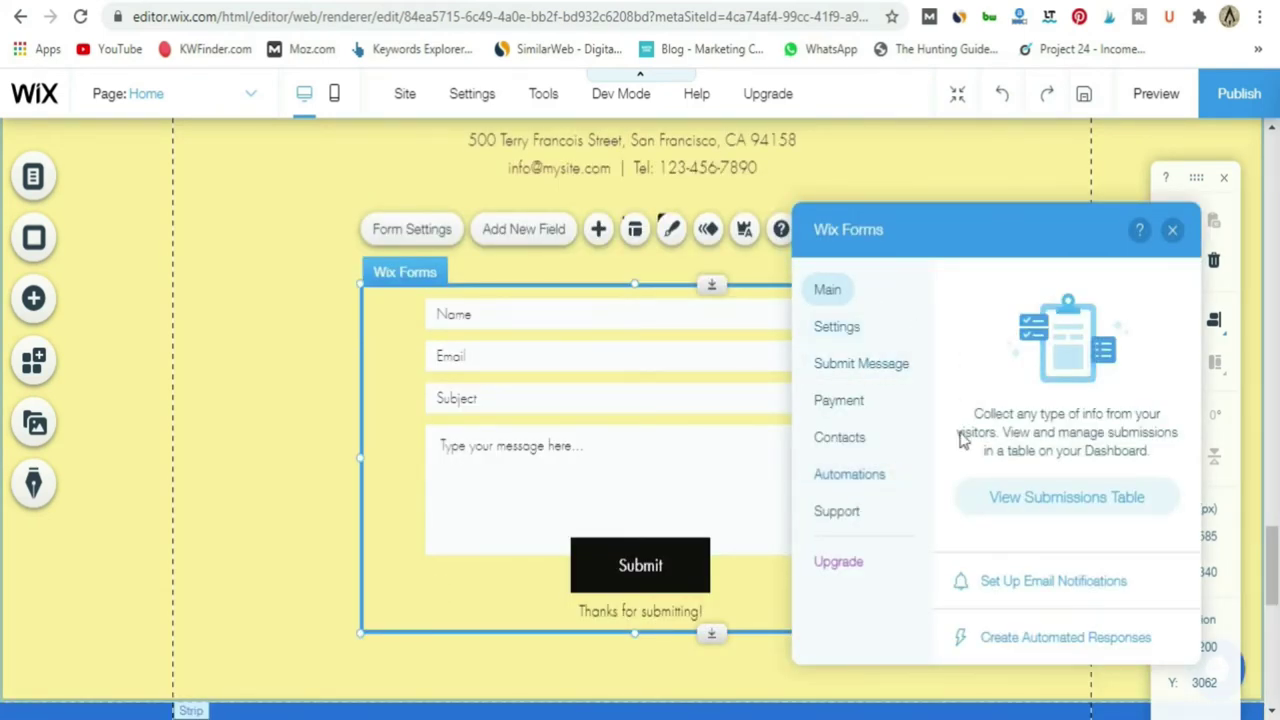
left_click(850, 334)
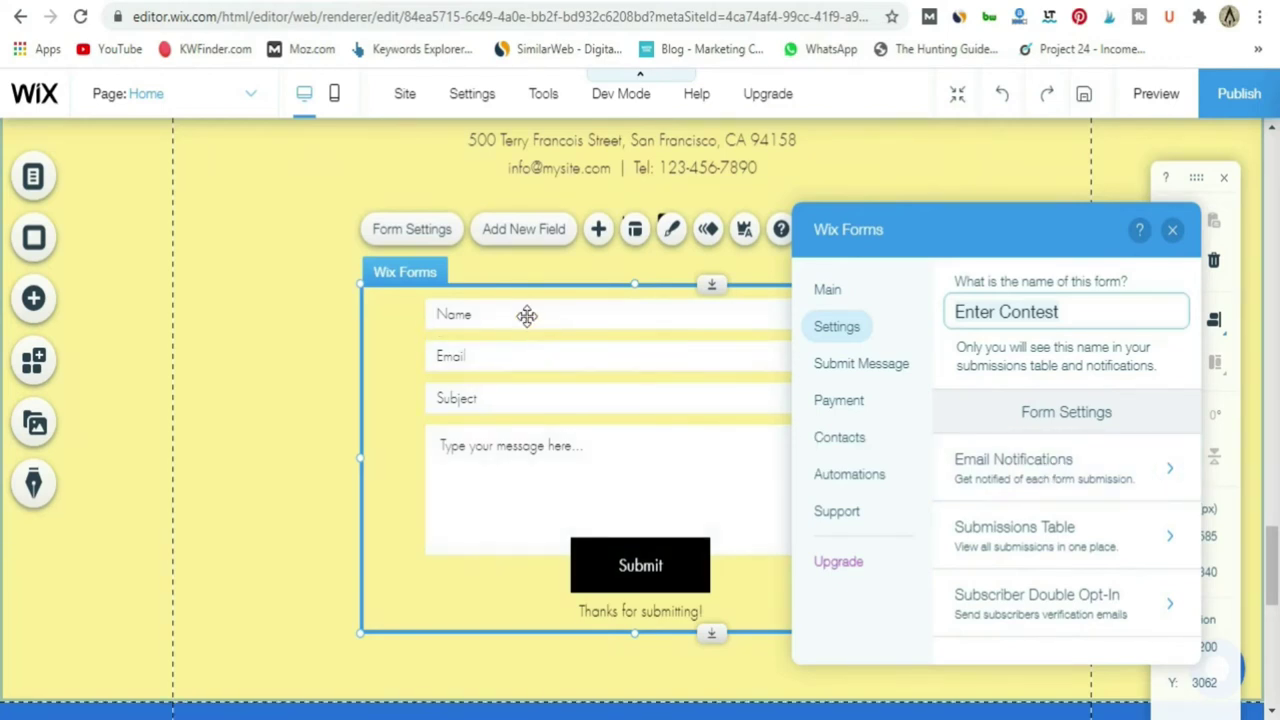
left_click(1008, 487)
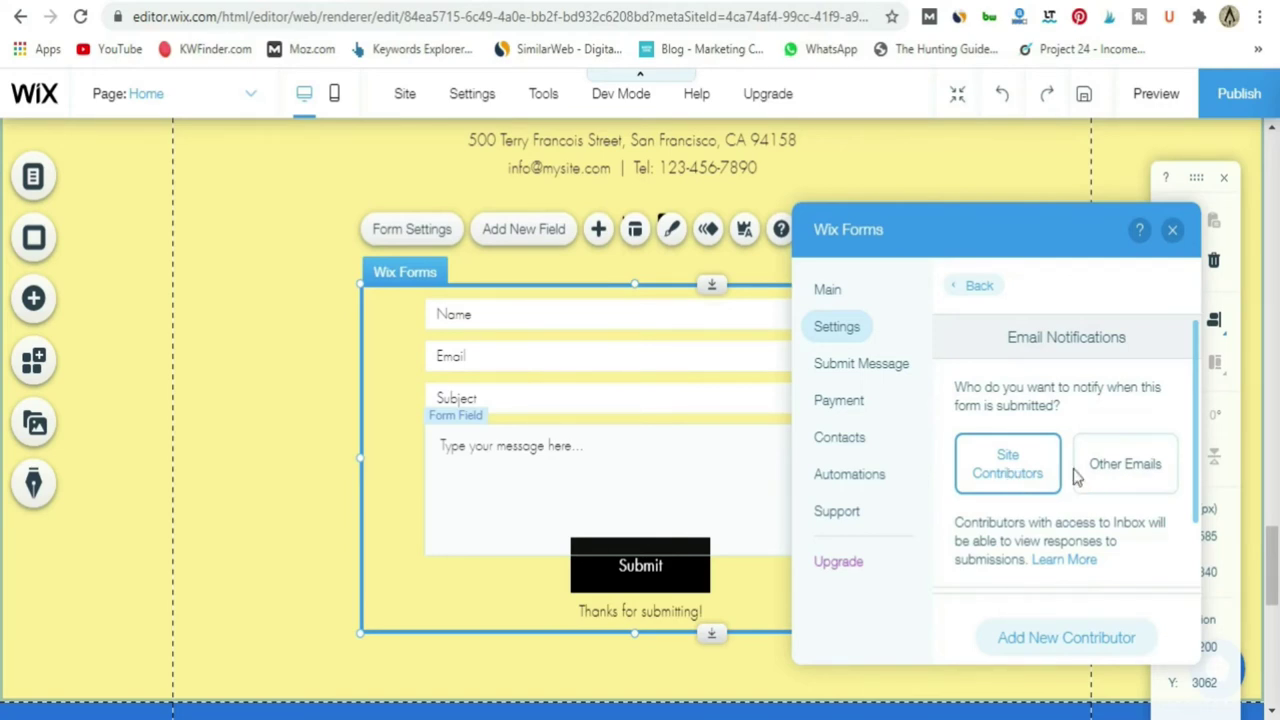
left_click(1120, 470)
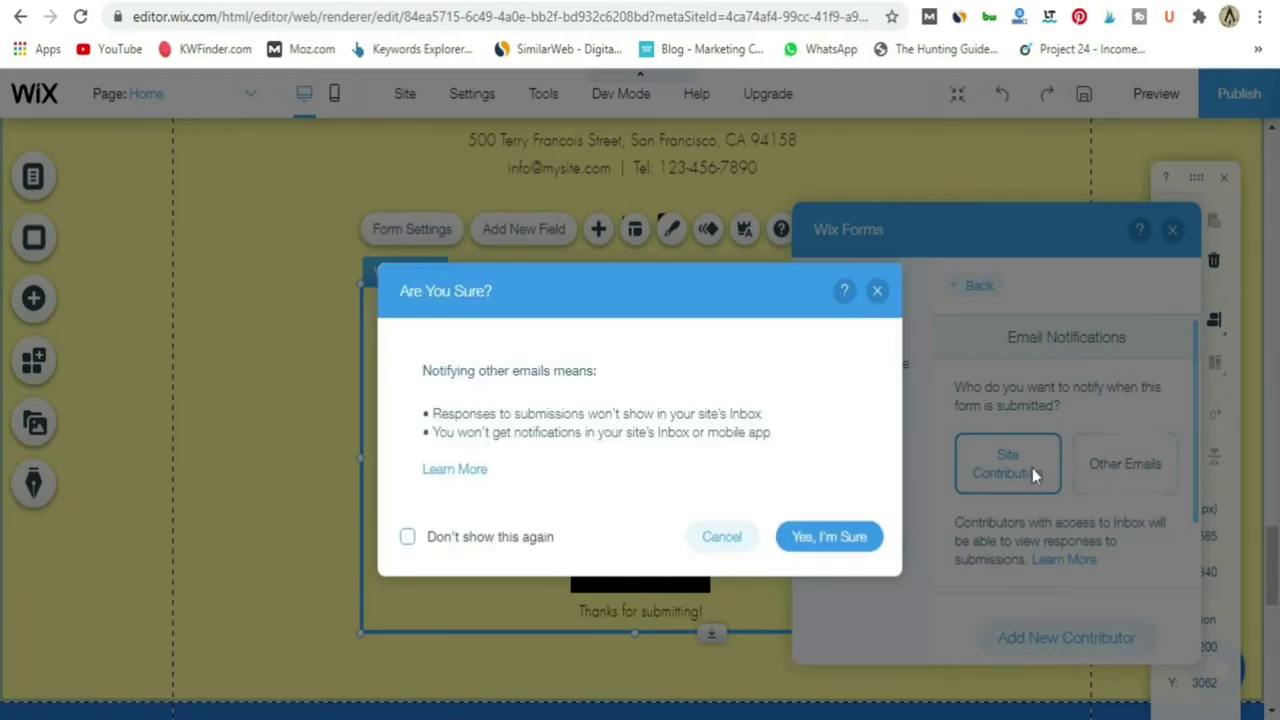
left_click(823, 537)
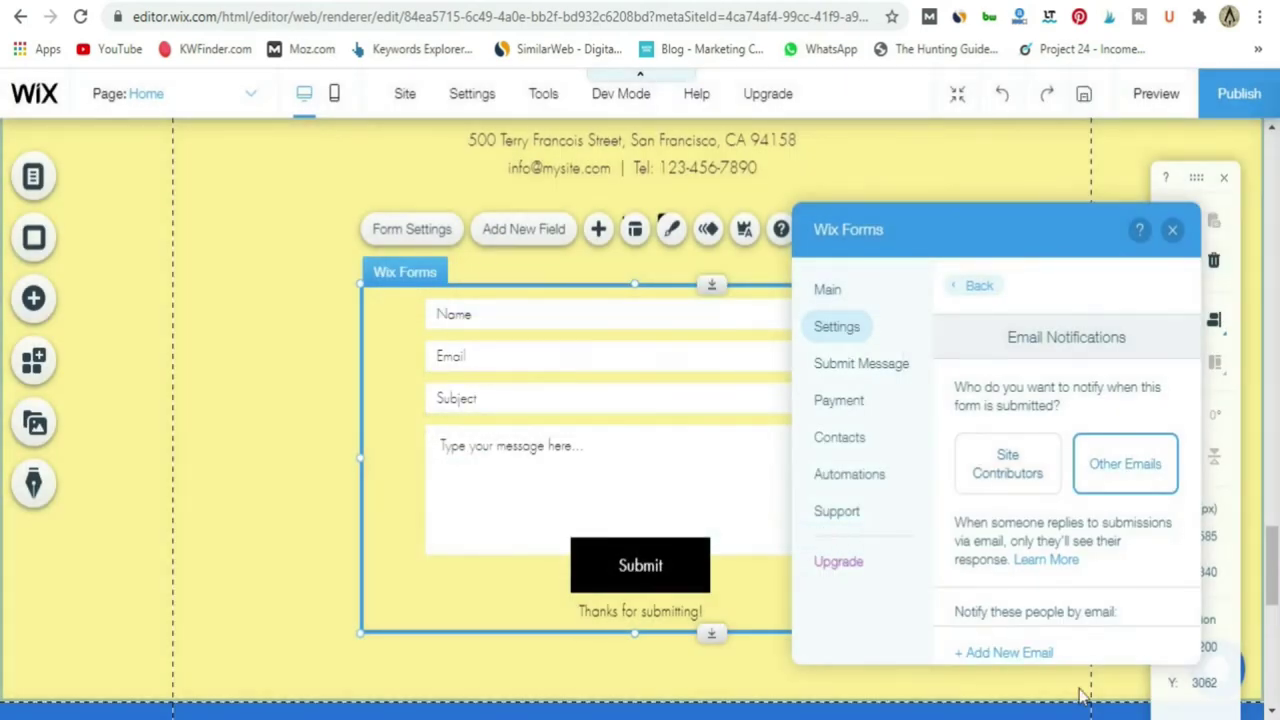
left_click(1032, 653)
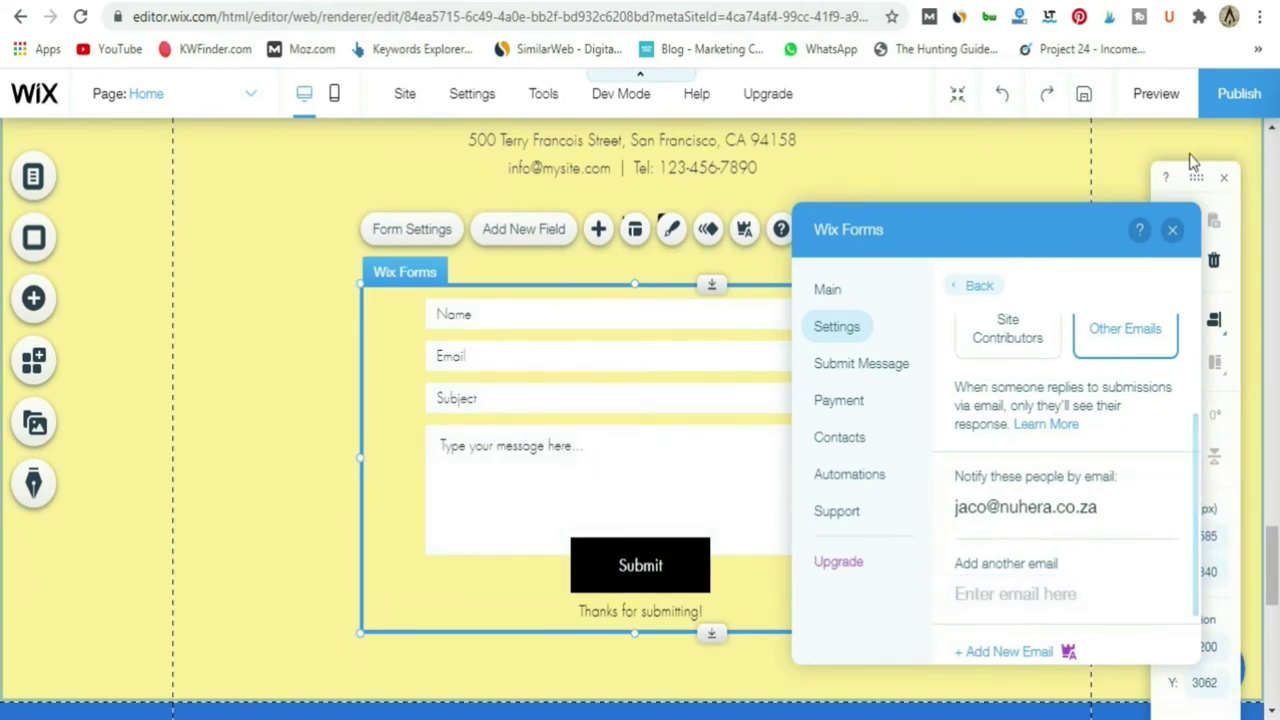
left_click(1172, 230)
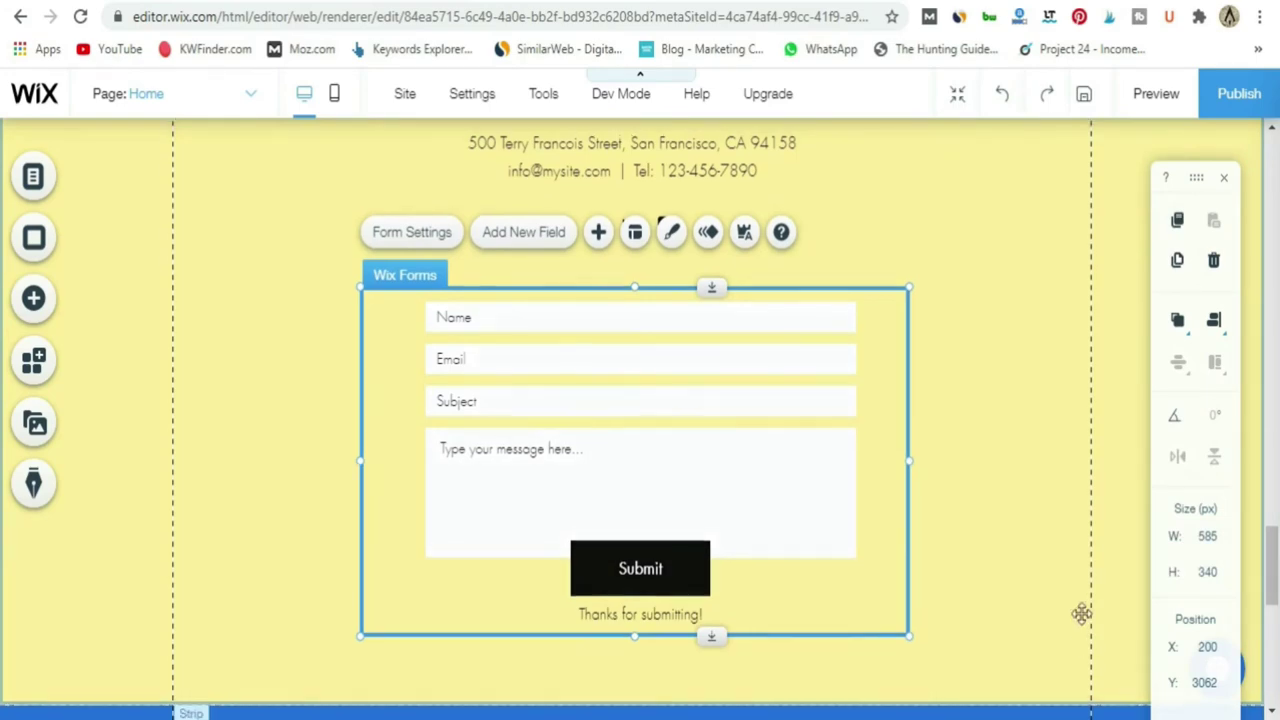
Review the contact strip's layout together with the blog posts above it and the footer below it.
scroll(1075, 612, "up", 5)
scroll(1060, 615, "down", 3)
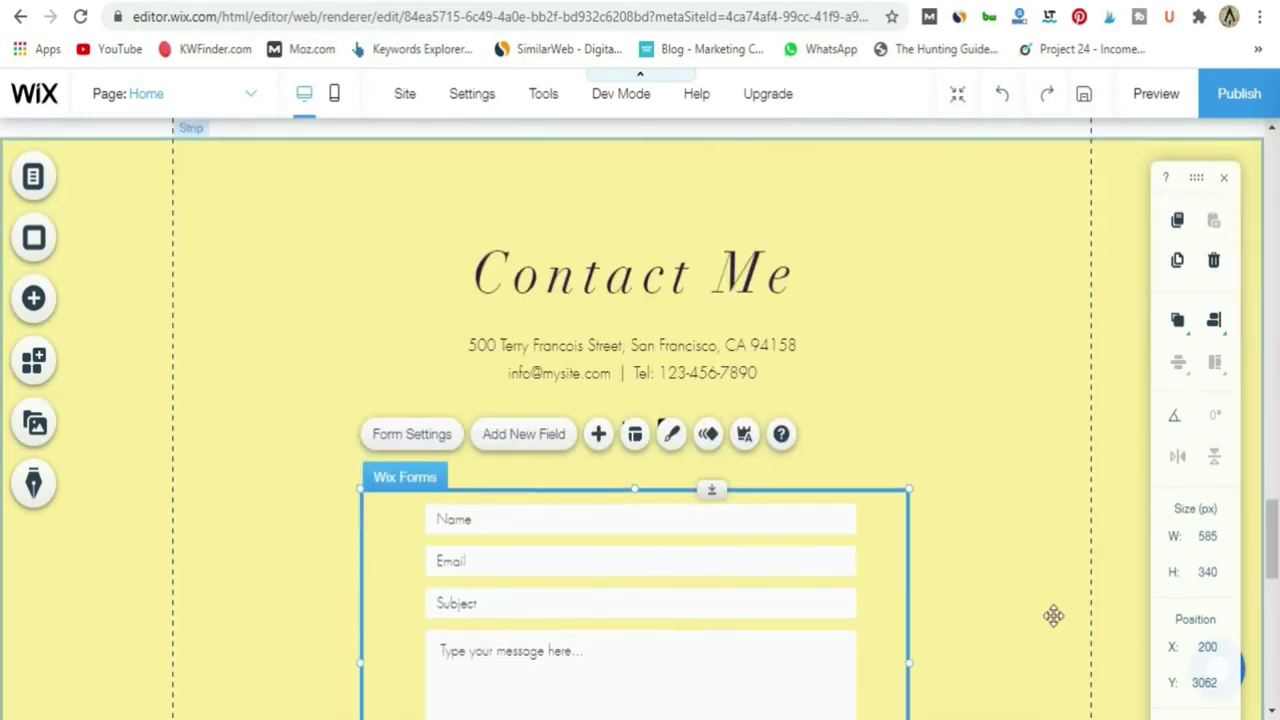
scroll(1054, 615, "up", 5)
scroll(1054, 615, "down", 3)
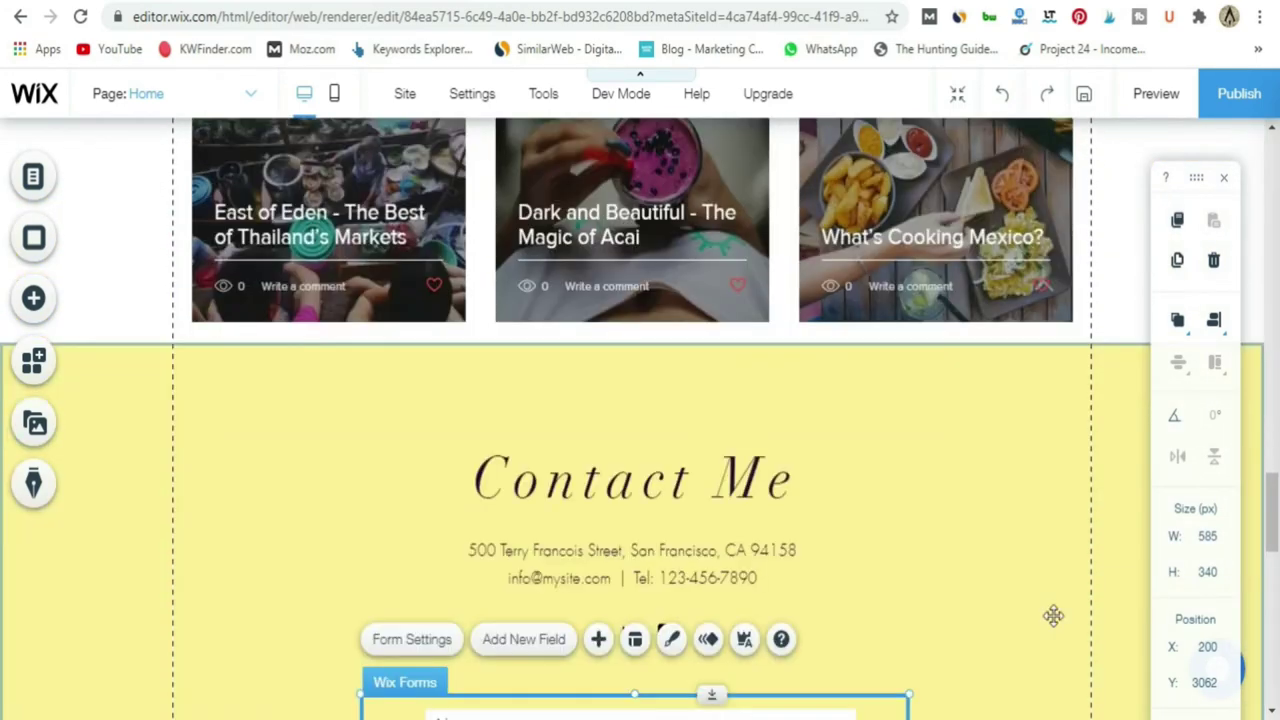
scroll(263, 554, "down", 4)
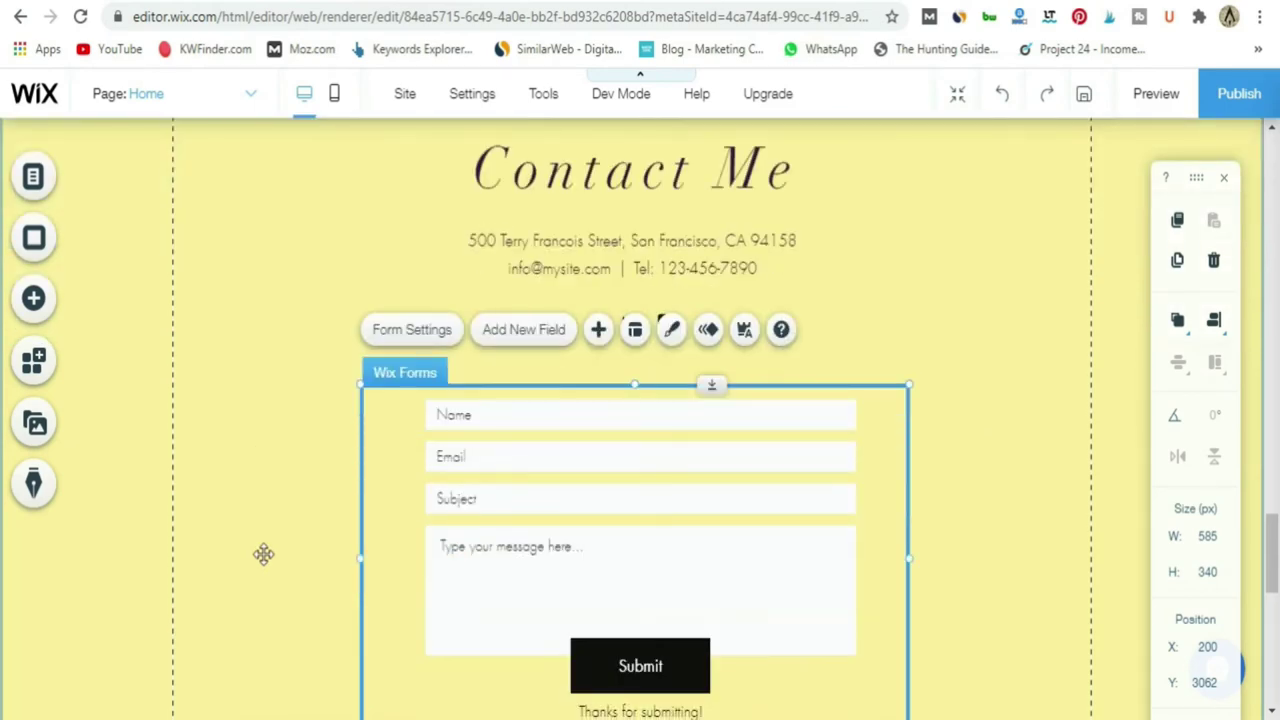
scroll(263, 554, "up", 3)
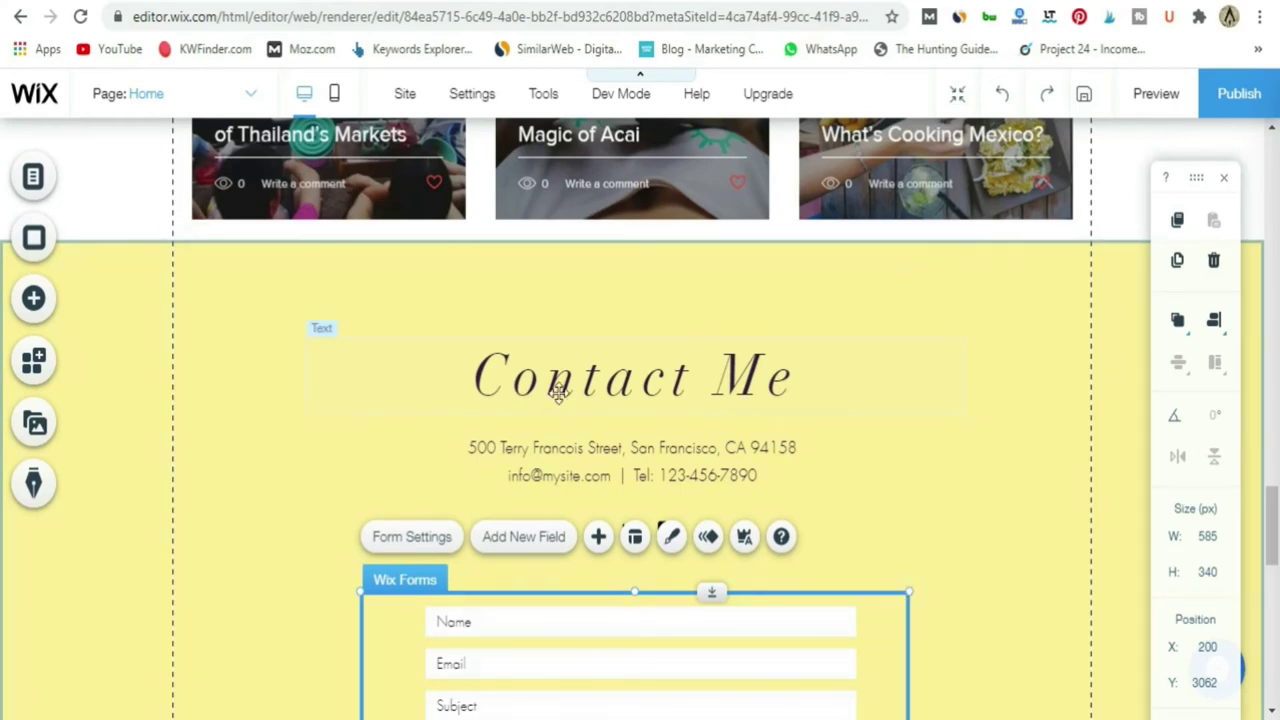
scroll(276, 610, "down", 3)
scroll(276, 610, "down", 3)
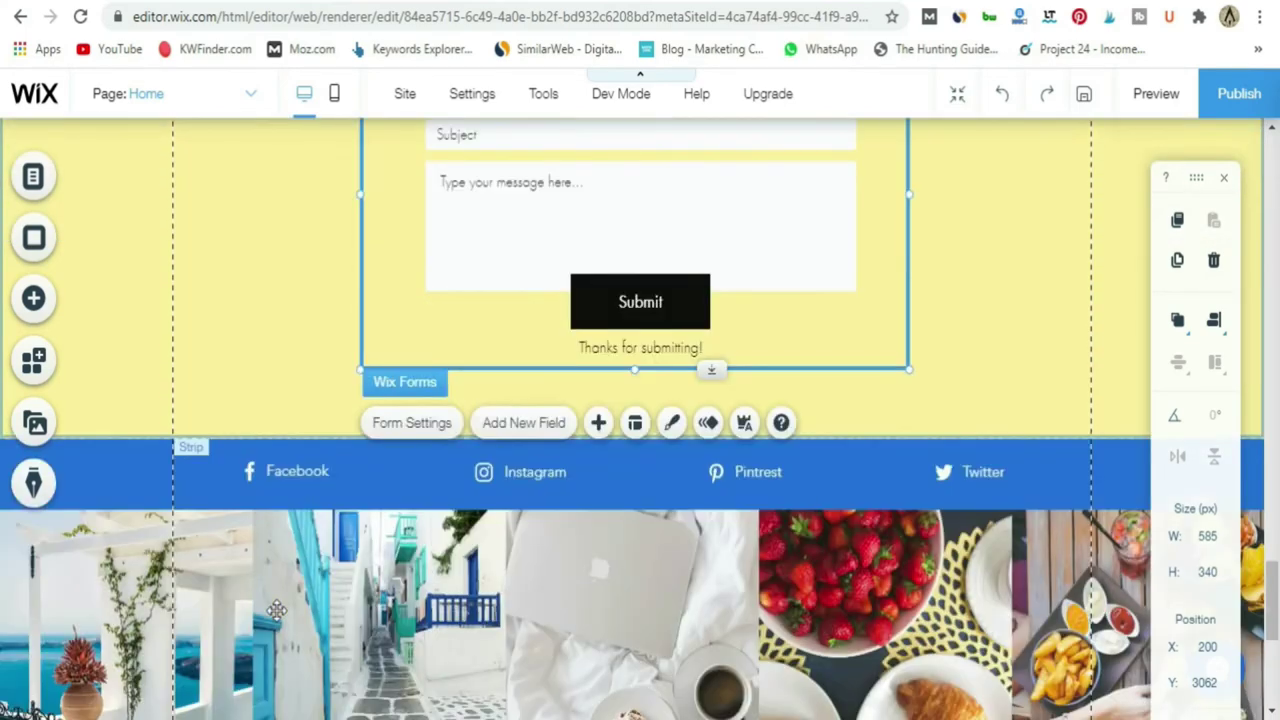
scroll(276, 610, "up", 5)
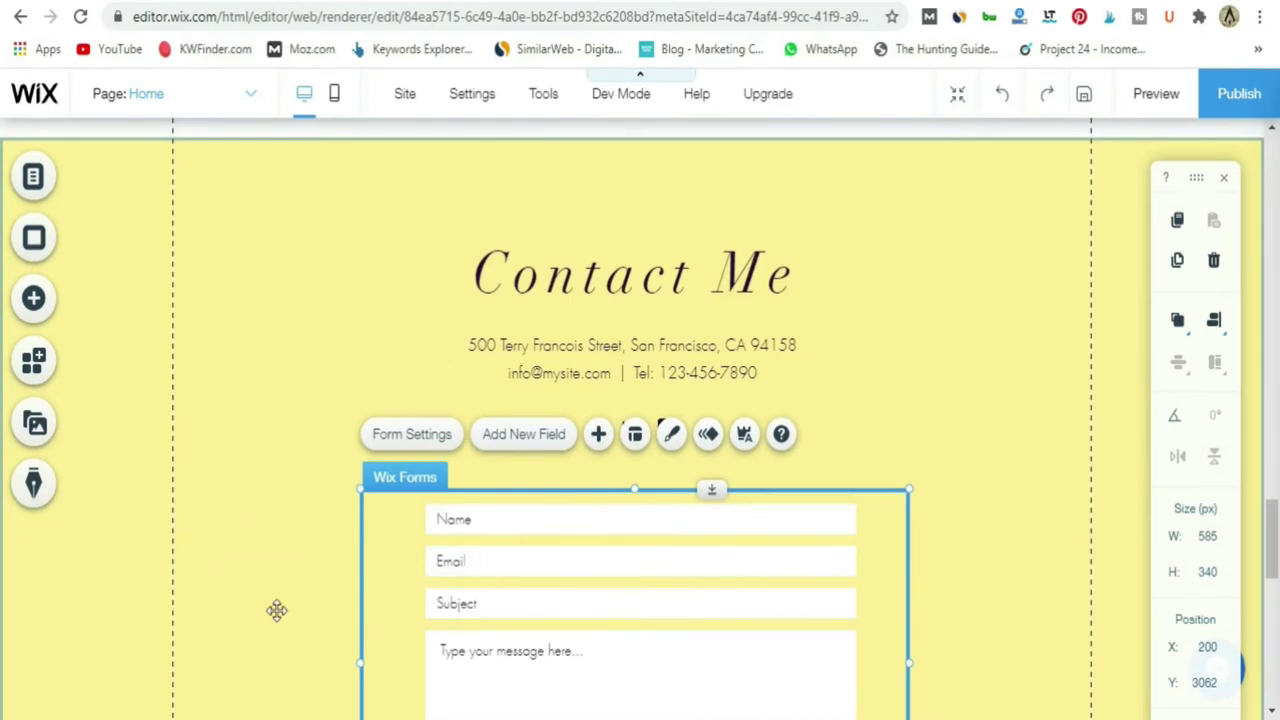
scroll(276, 586, "up", 3)
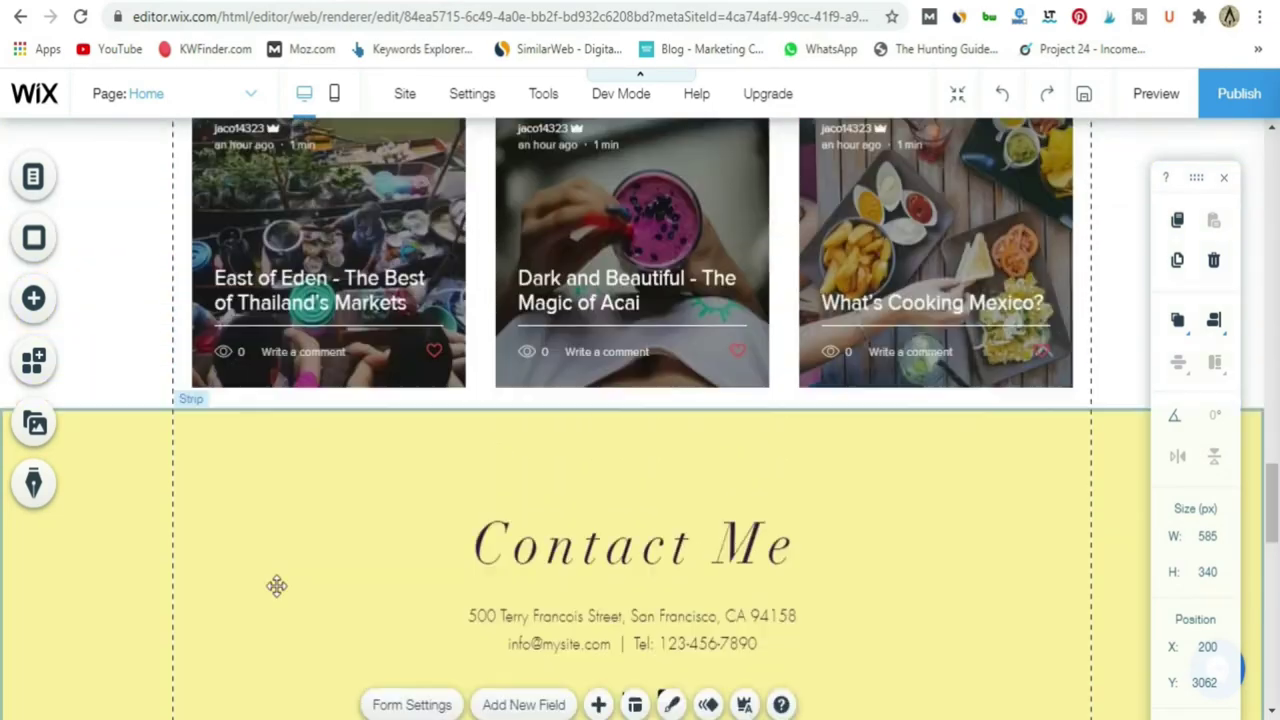
scroll(276, 586, "down", 8)
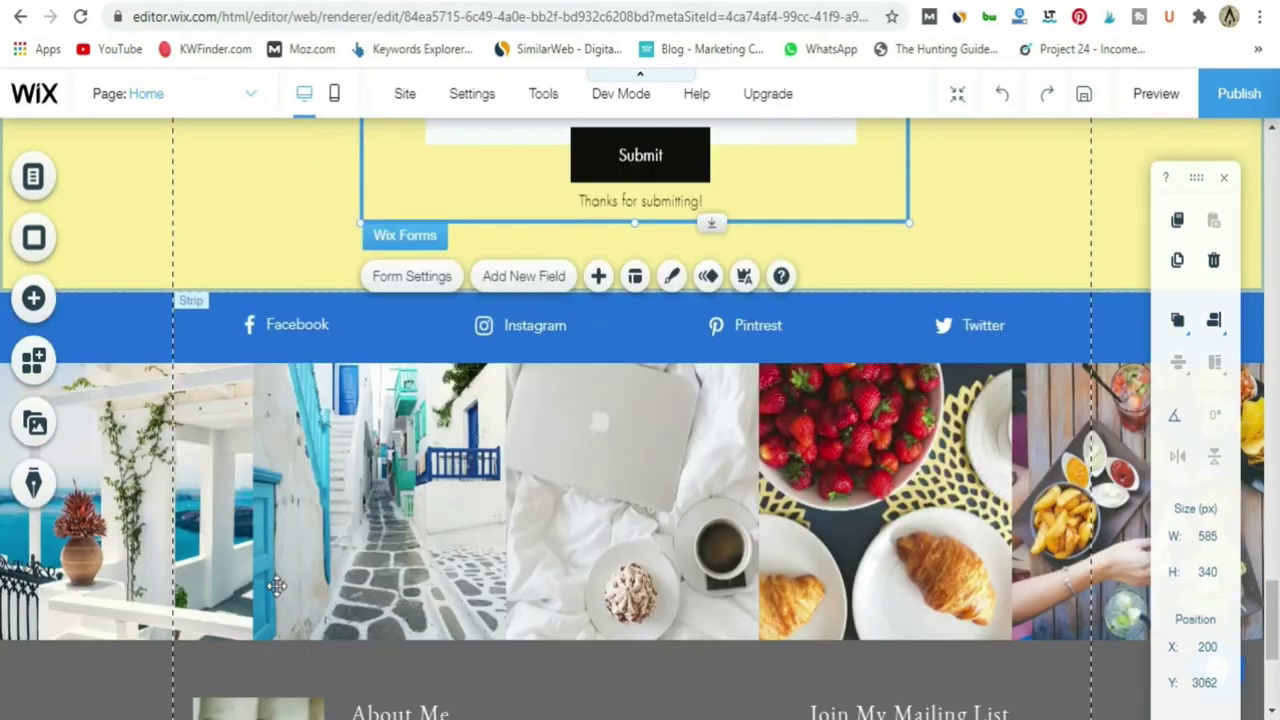
Check the Facebook icon's social link in the blue strip, confirm it, and review the Instagram feed and footer below.
scroll(276, 586, "up", 1)
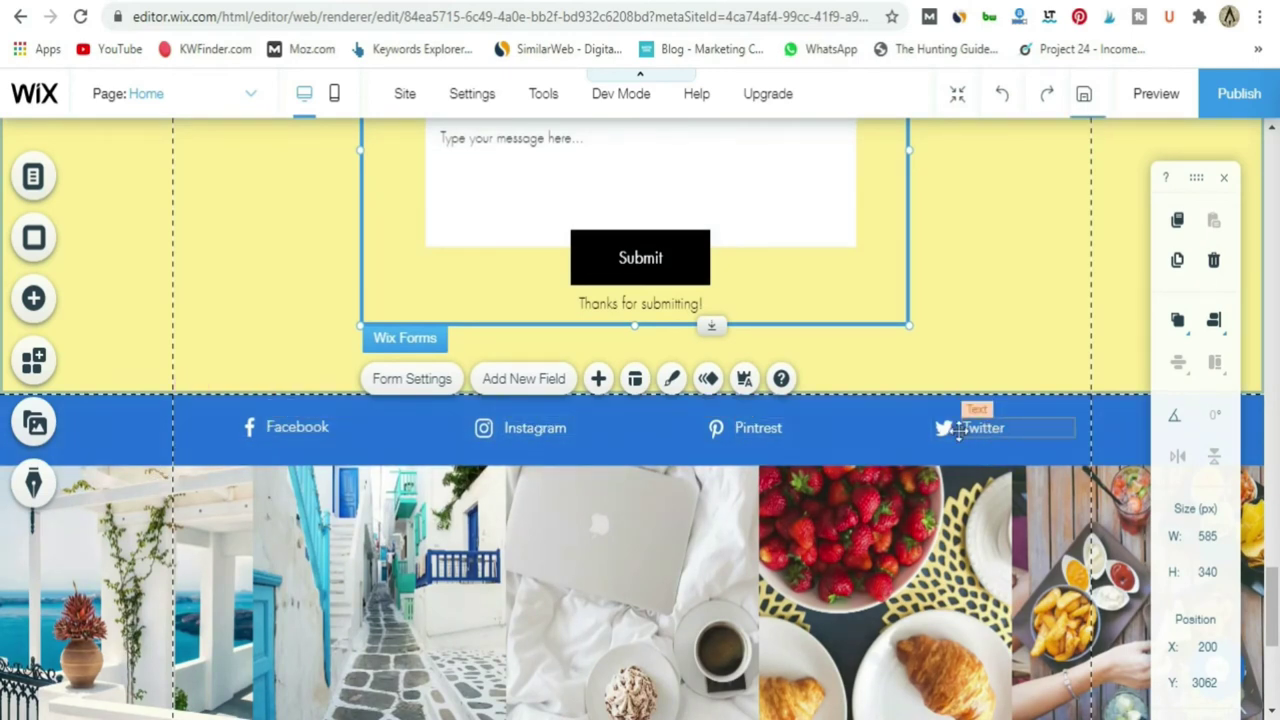
left_click(298, 427)
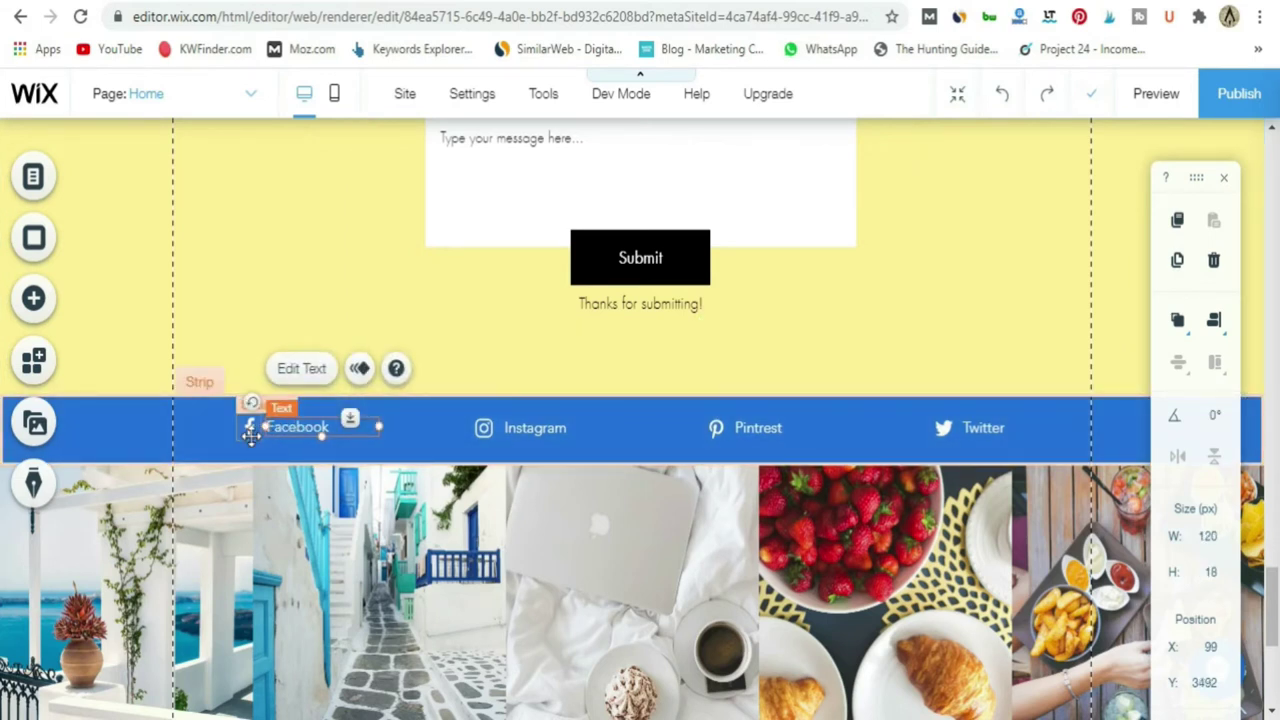
left_click(251, 430)
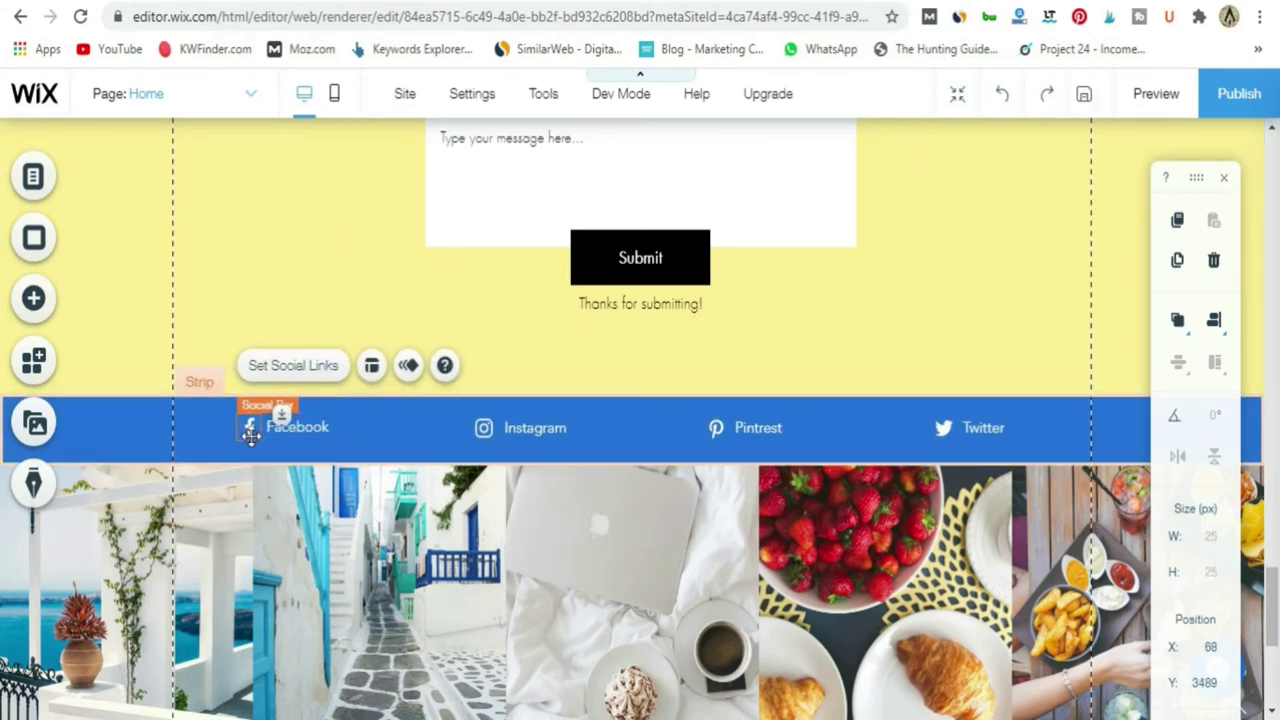
left_click(322, 378)
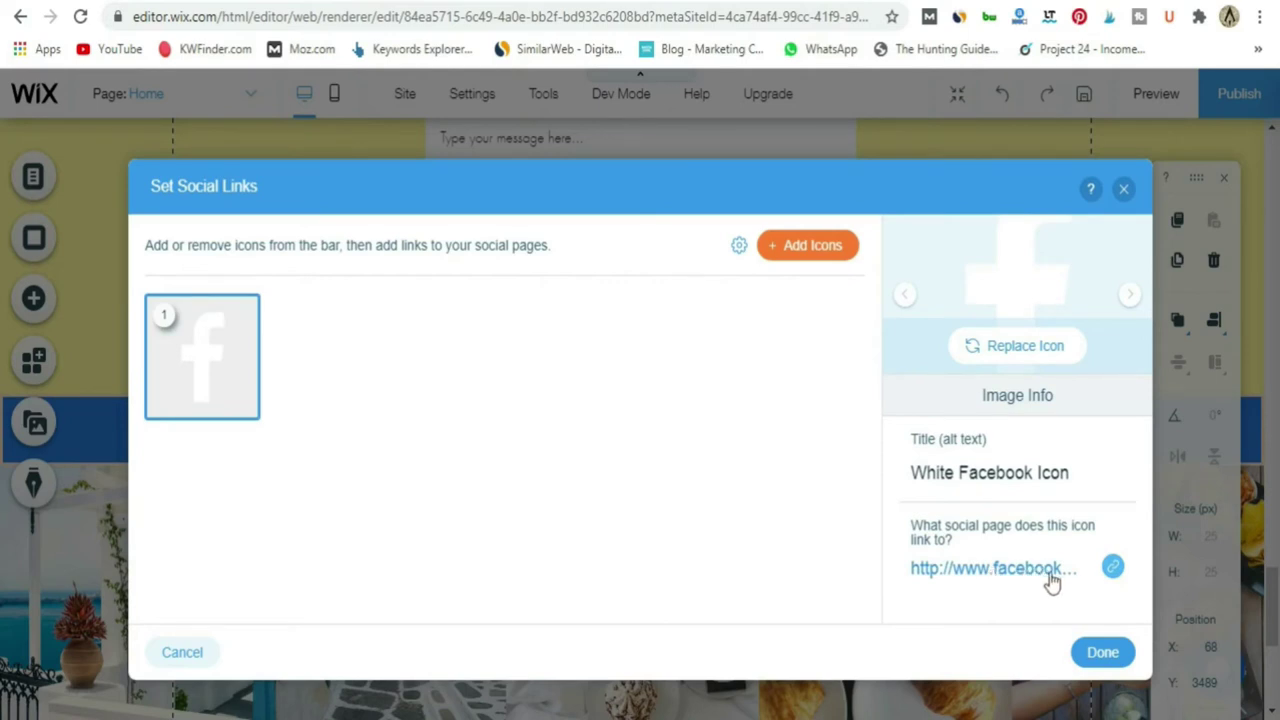
left_click(1103, 652)
scroll(590, 400, "down", 3)
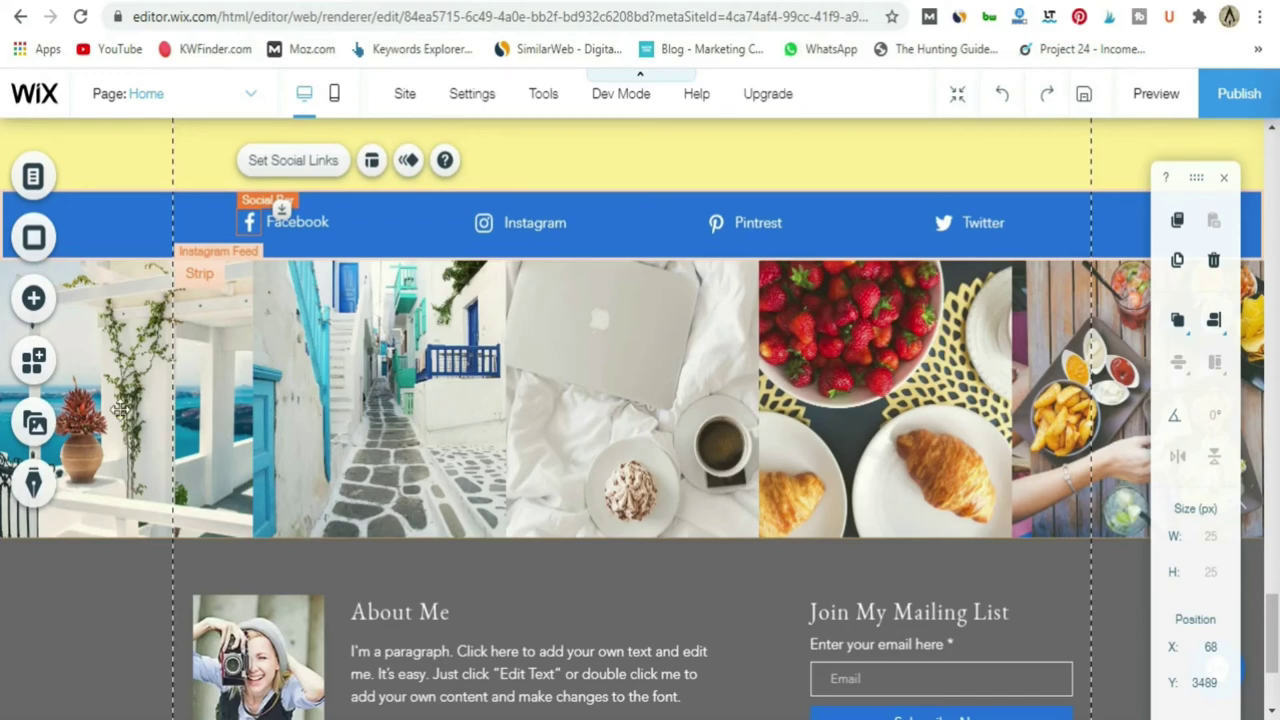
scroll(716, 418, "down", 2)
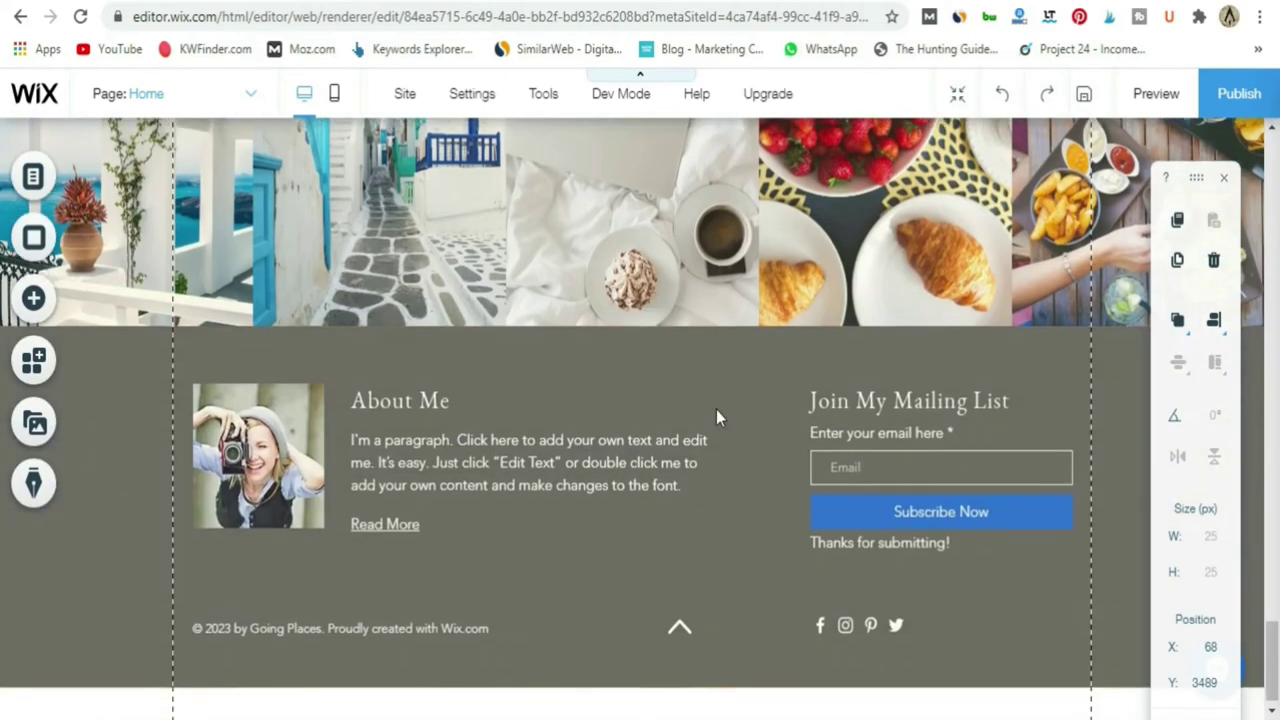
scroll(716, 410, "up", 3)
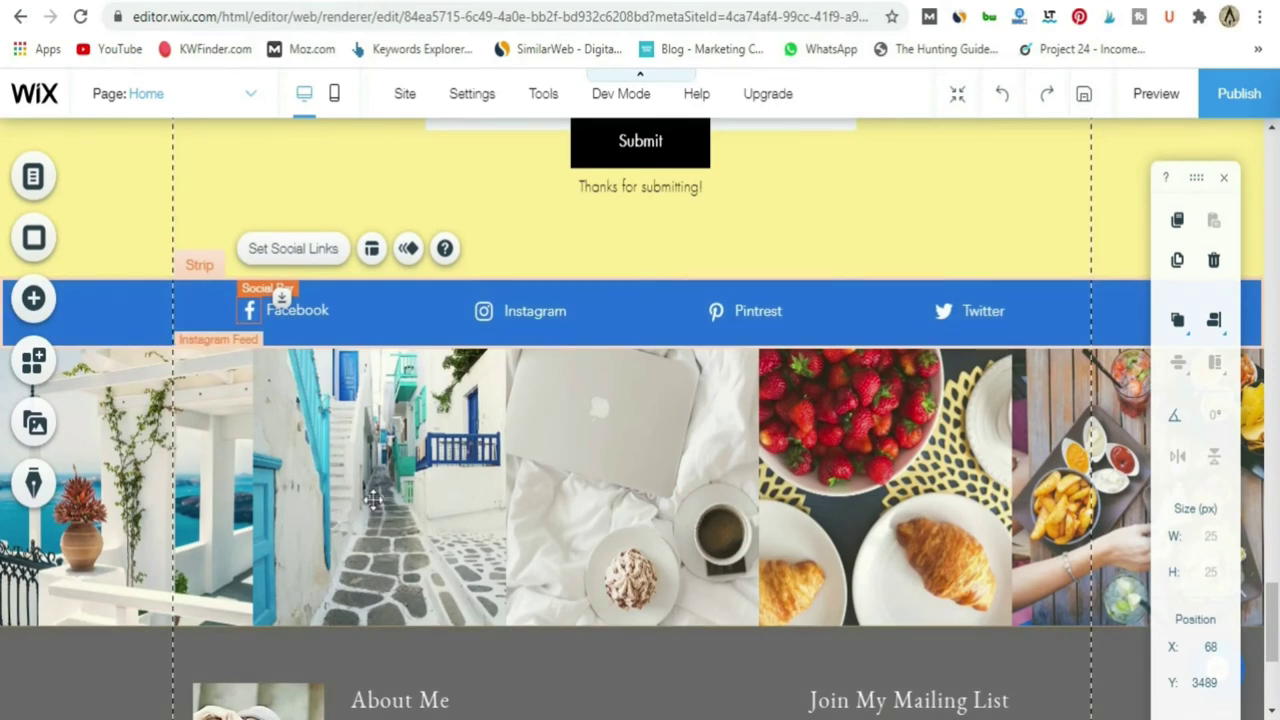
Shrink the hikers trail logo to about a third of its size and place it just below the header's left end.
key("ctrl+z")
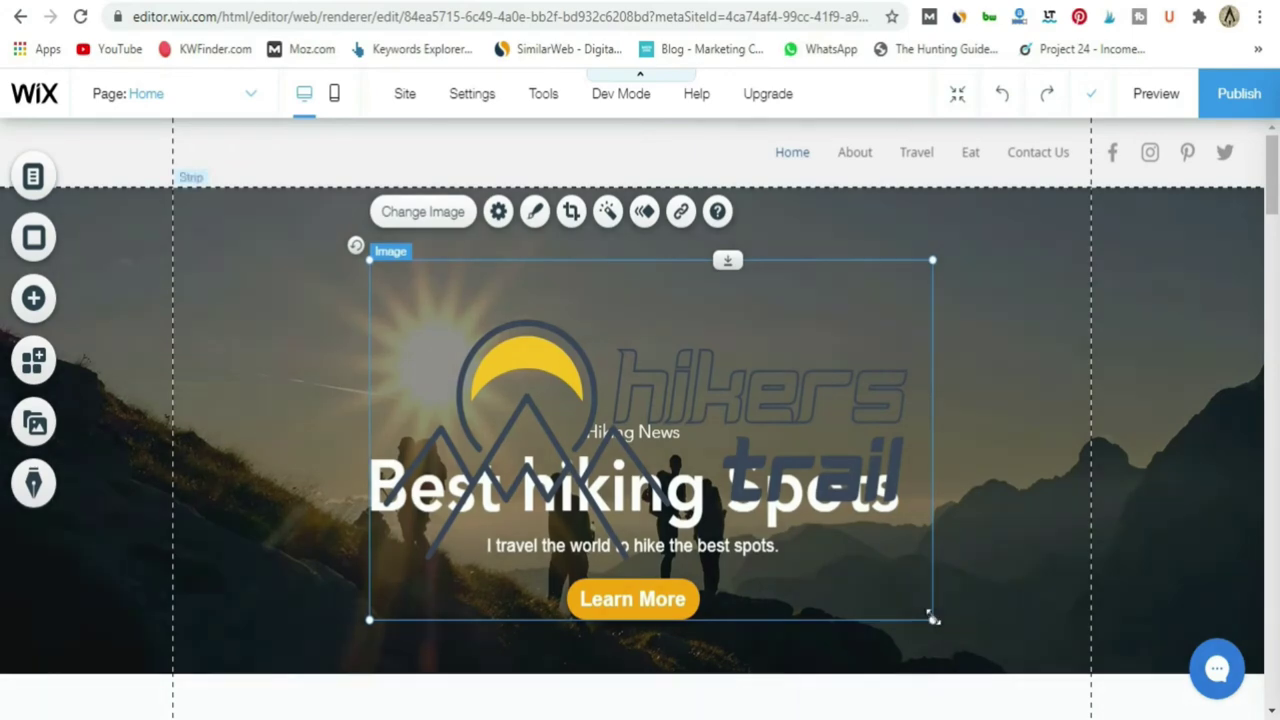
left_click_drag(932, 621, 557, 378)
left_click_drag(488, 334, 294, 295)
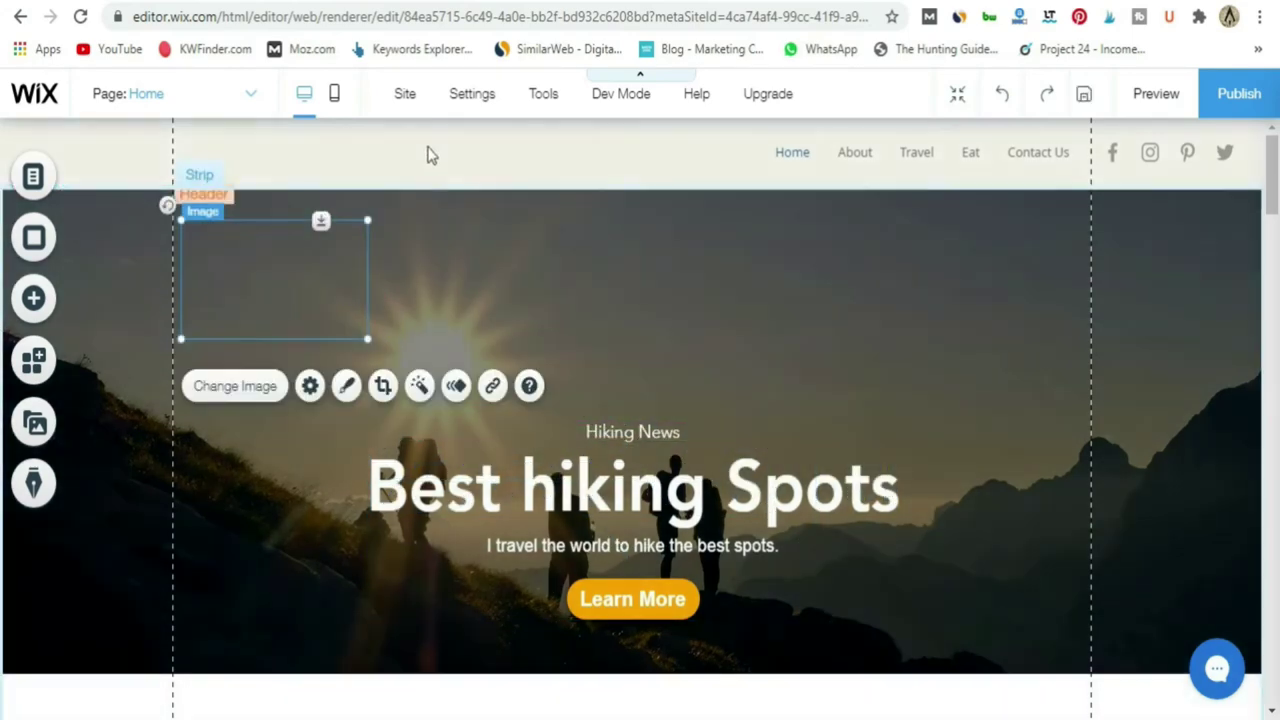
Make the header slightly taller and try to fit the hikers trail logo at its left end.
left_click(575, 153)
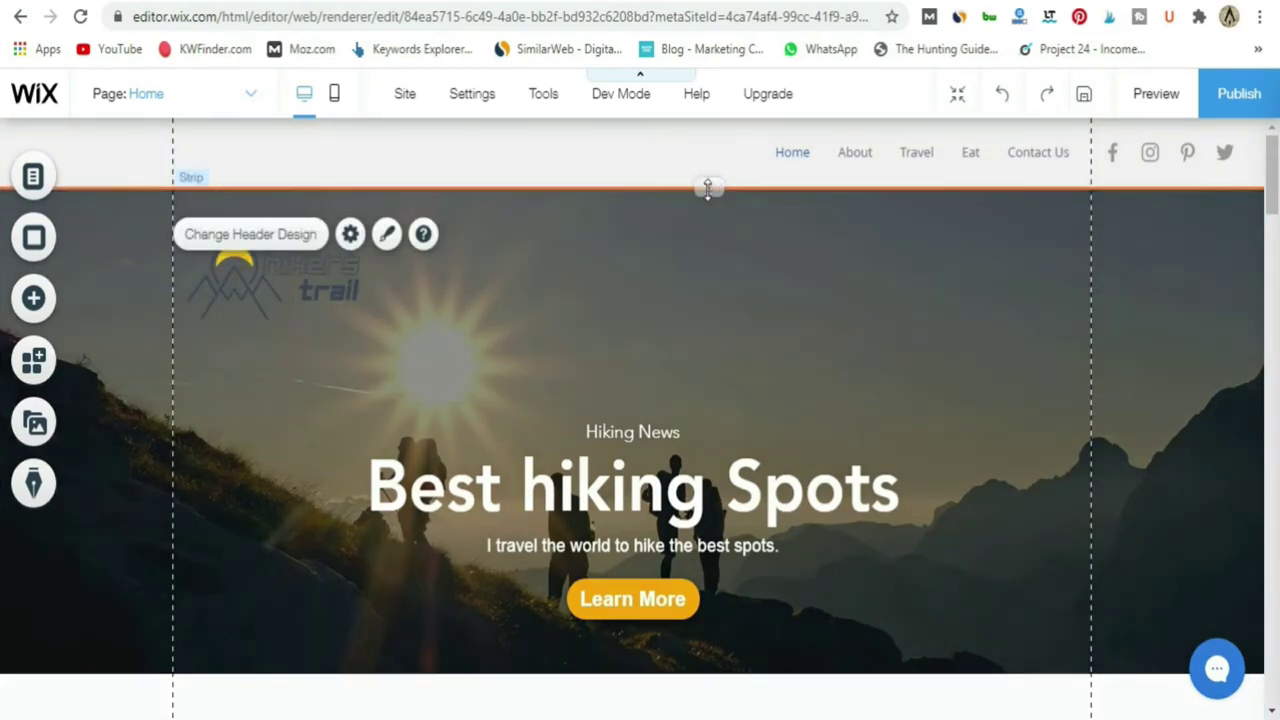
left_click_drag(706, 189, 708, 211)
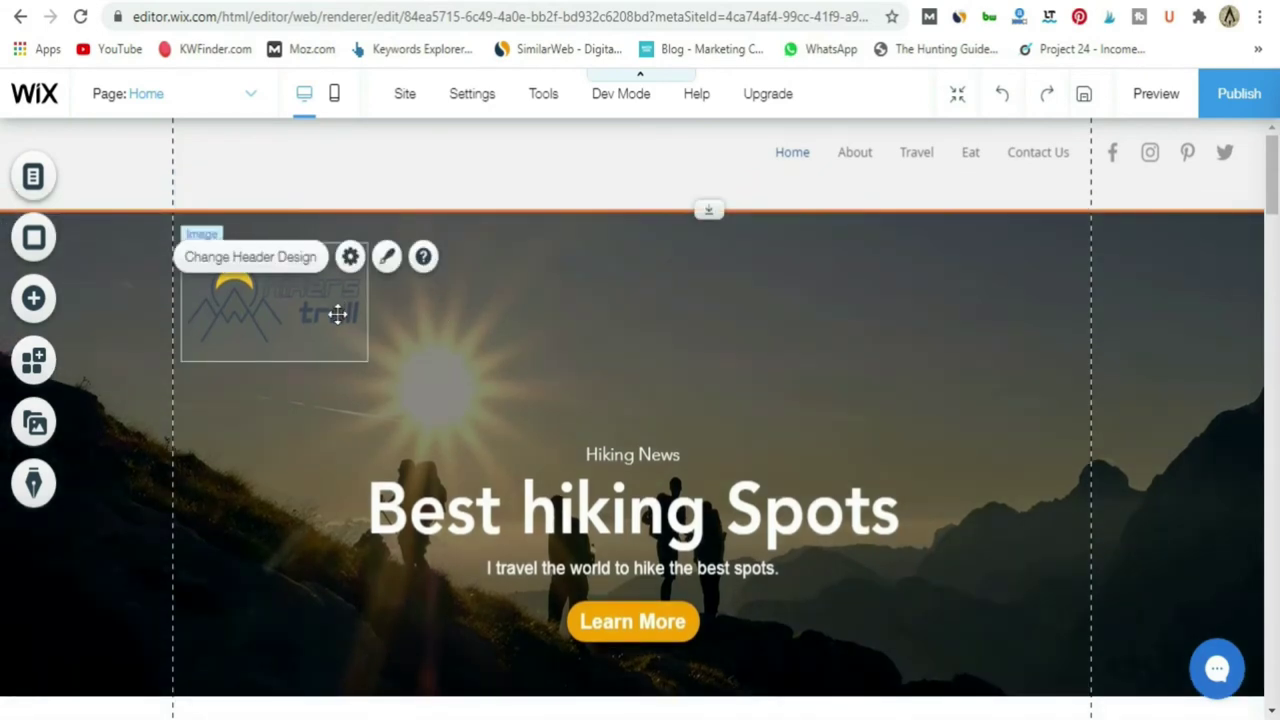
left_click_drag(337, 314, 337, 176)
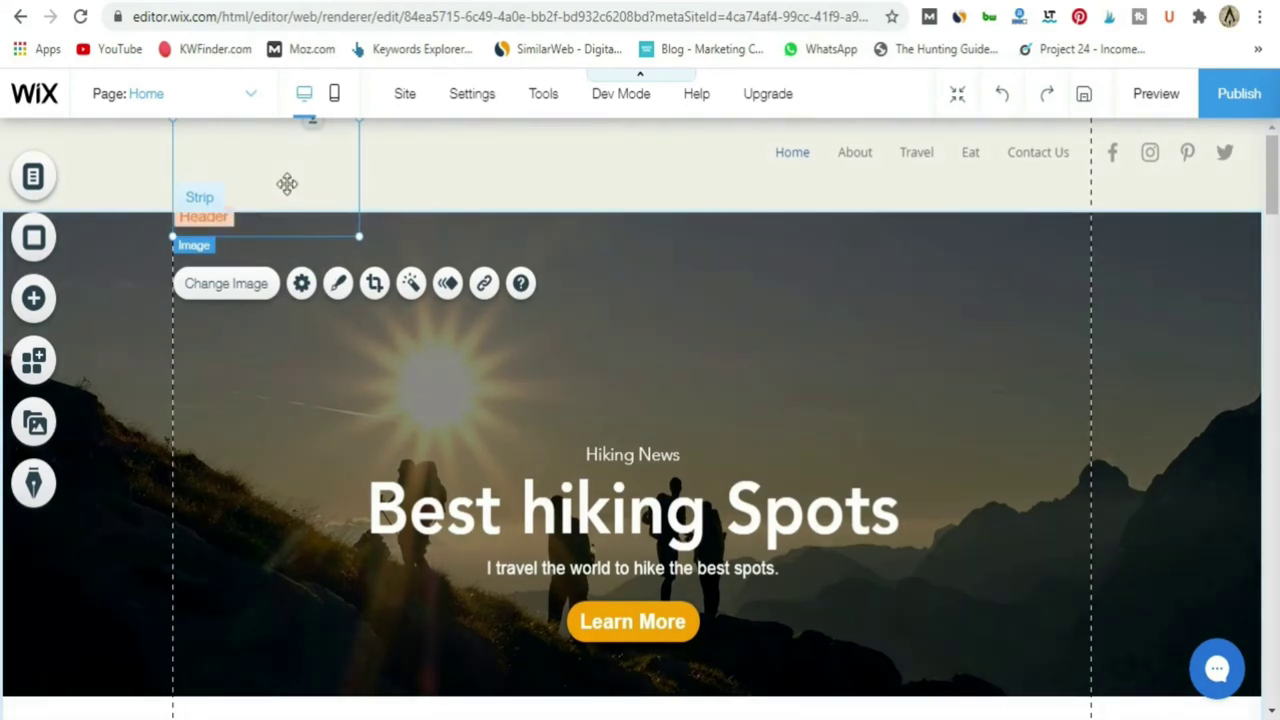
left_click(287, 186)
left_click(271, 226)
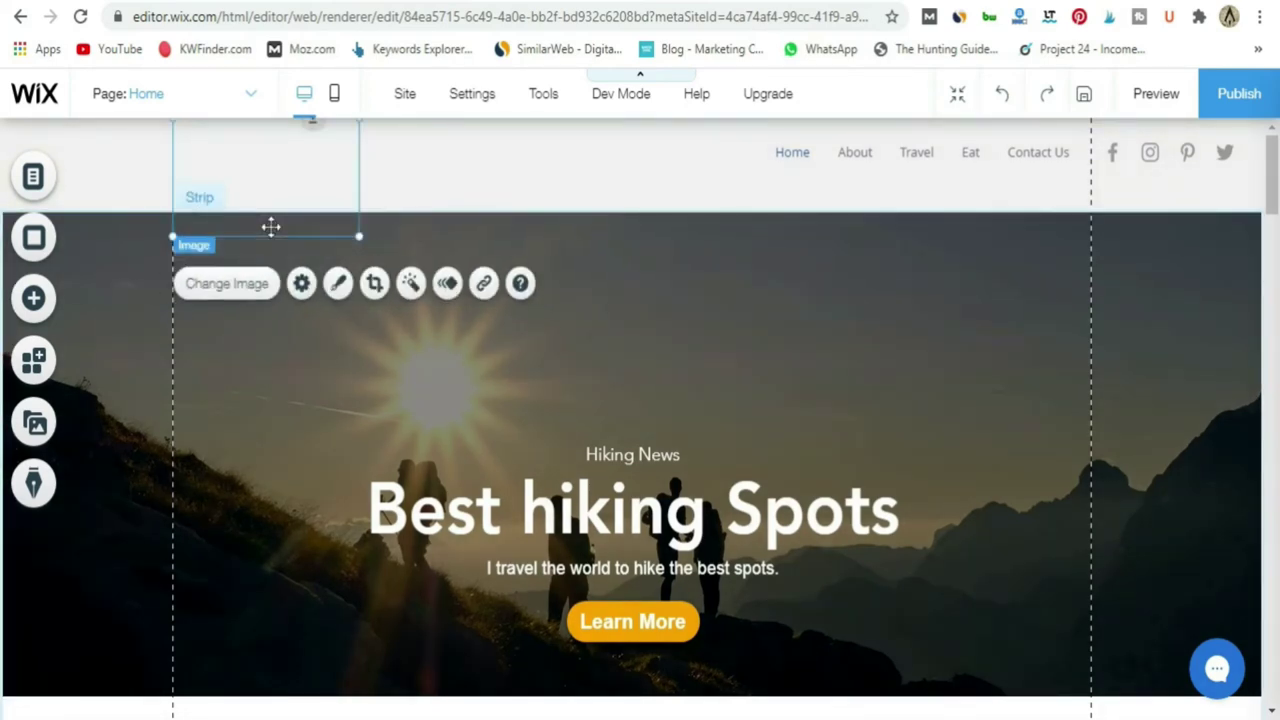
Move the hikers trail logo onto the hero image and crop away the empty space above and below it.
left_click_drag(271, 226, 563, 420)
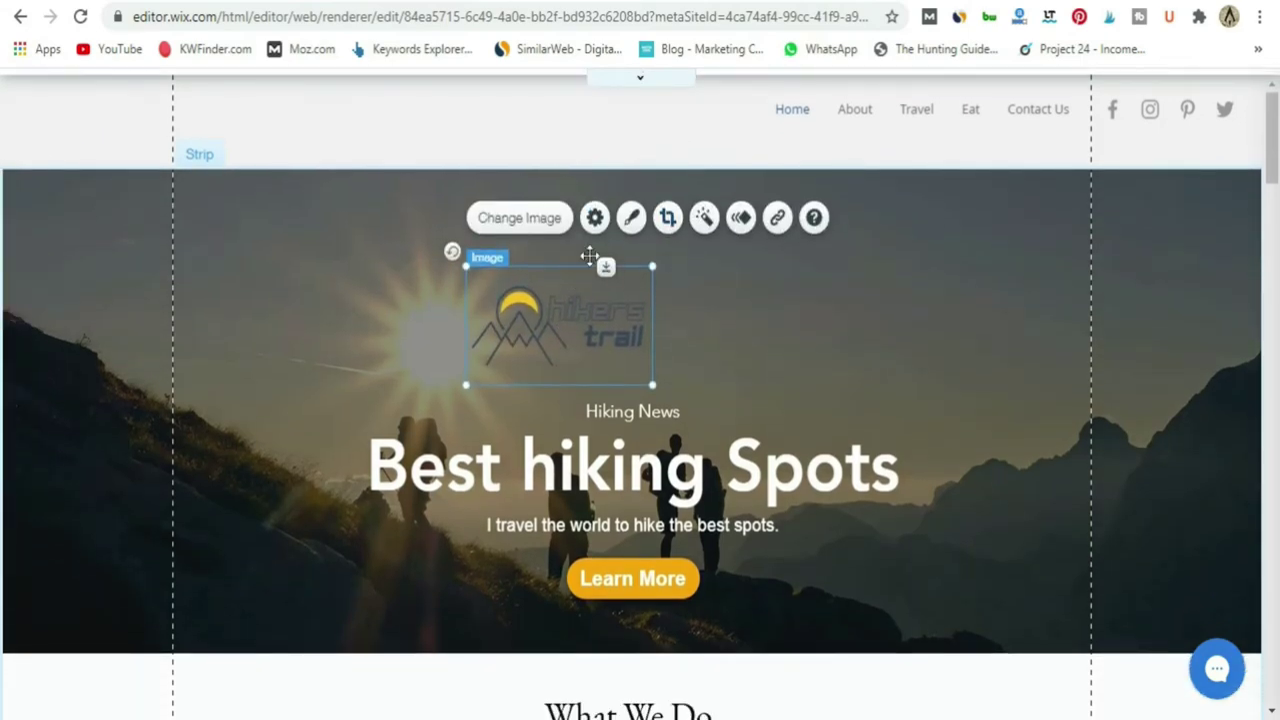
key("Escape")
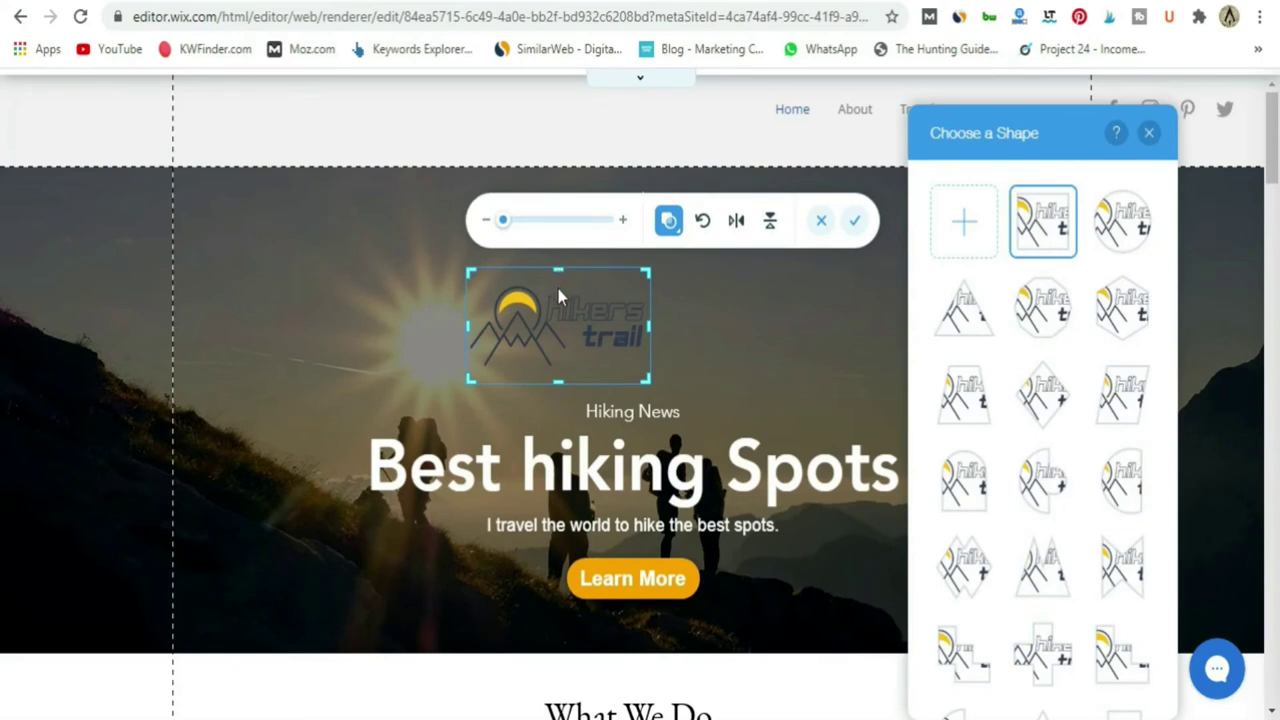
left_click(556, 378)
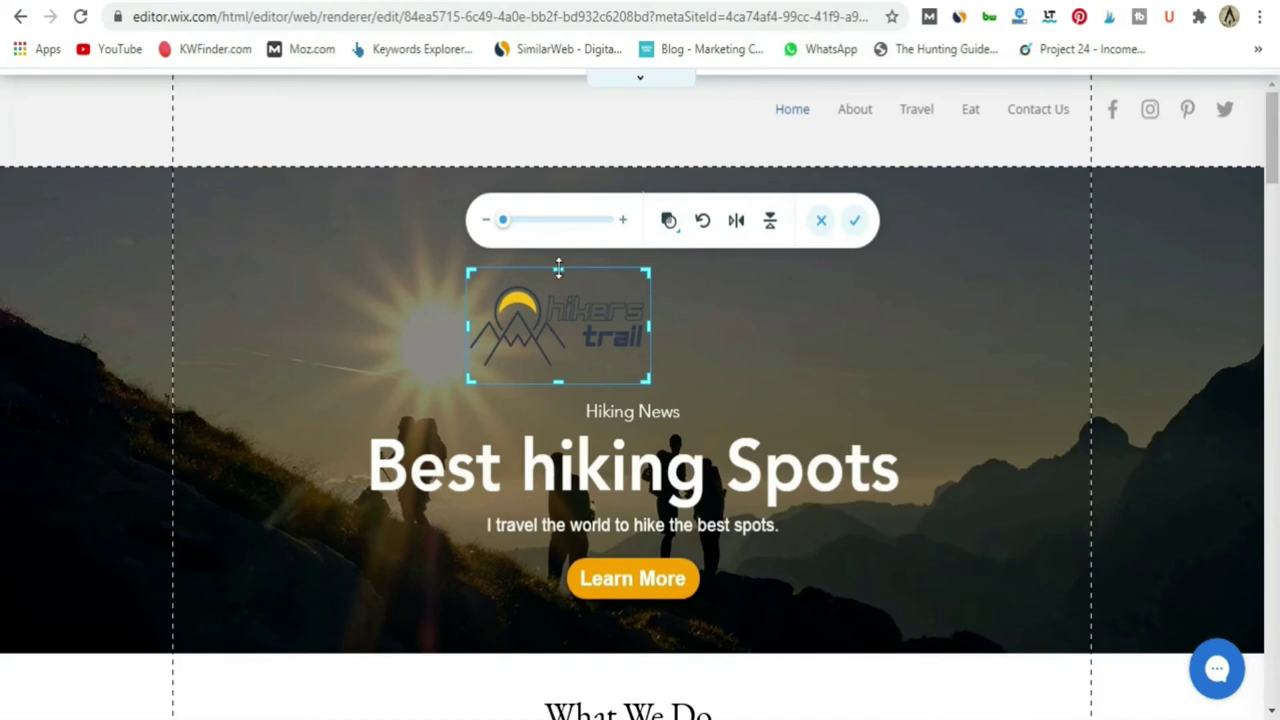
left_click_drag(558, 267, 558, 284)
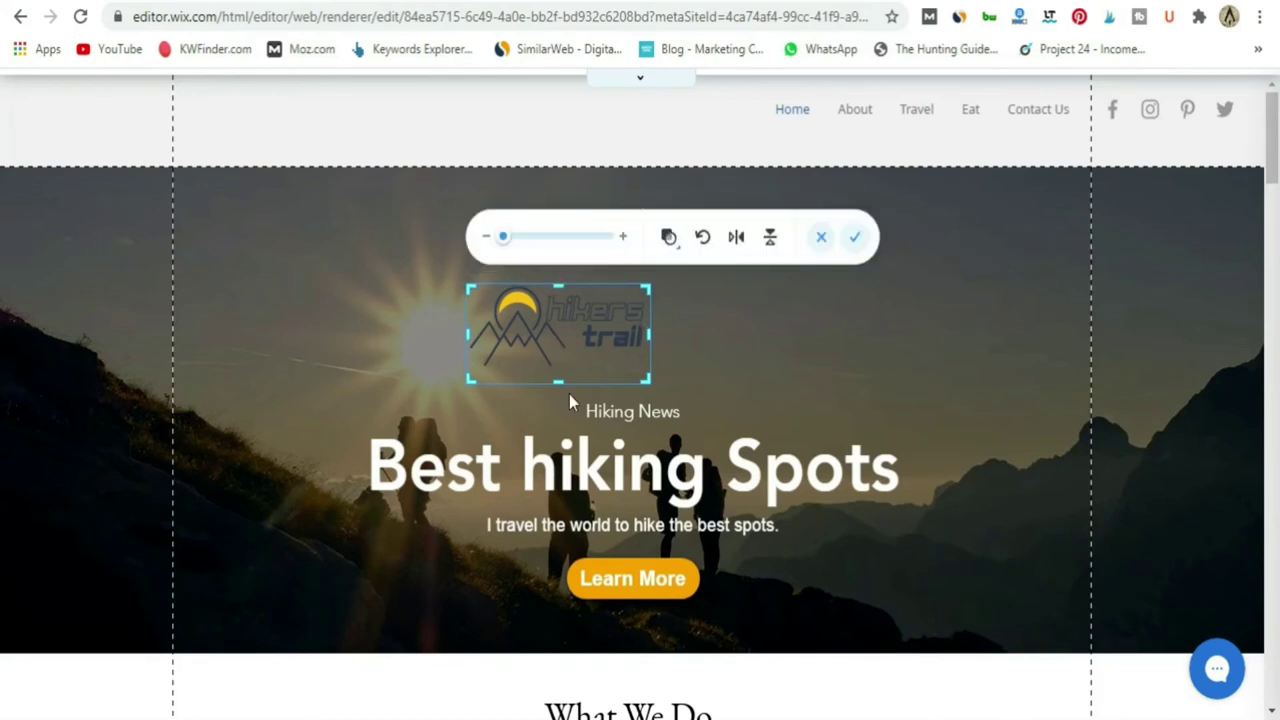
left_click_drag(562, 387, 564, 371)
left_click(852, 238)
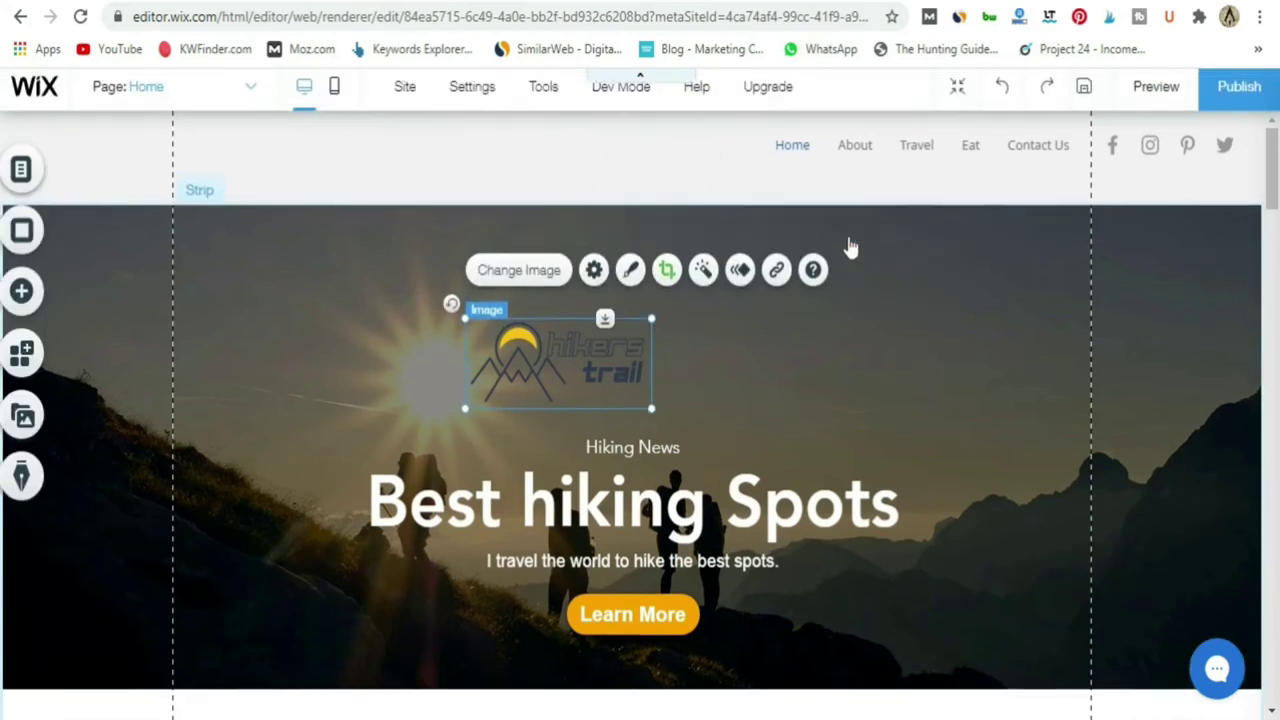
Place the cropped logo at the header's left end and lower the navigation menu and social icons to line up with it.
left_click_drag(591, 361, 288, 168)
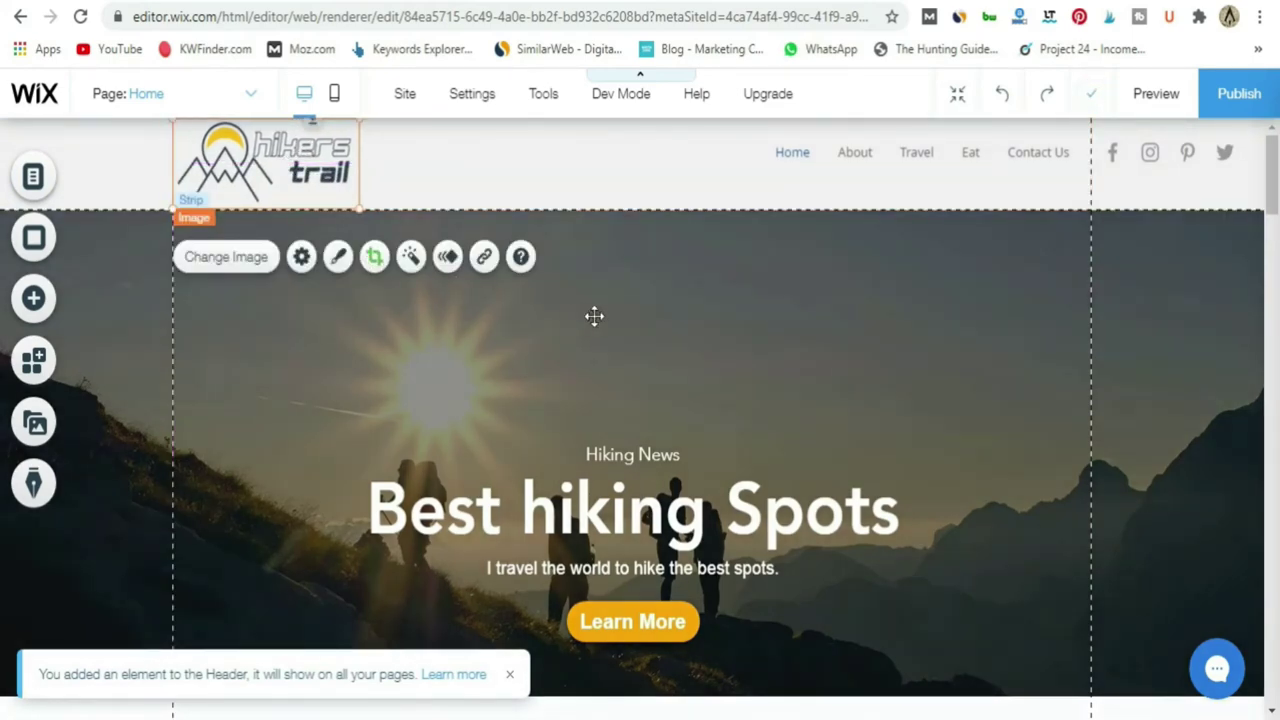
left_click(594, 316)
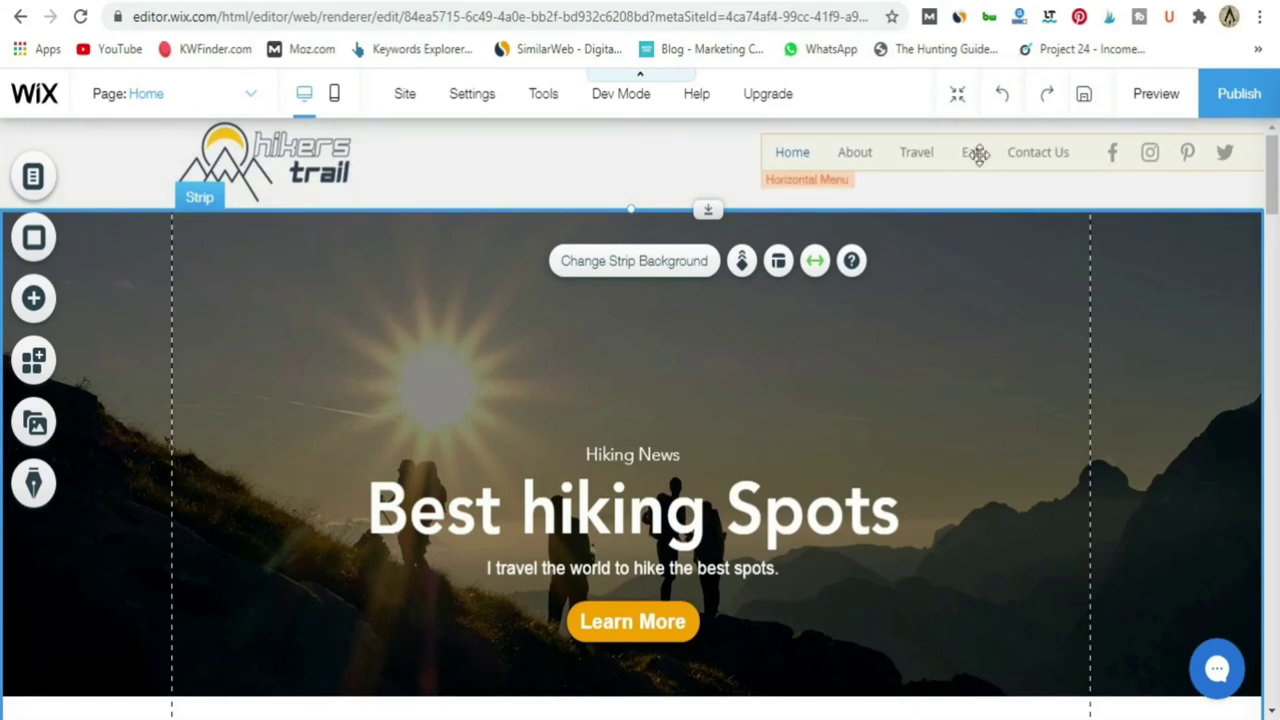
left_click_drag(971, 151, 1062, 163)
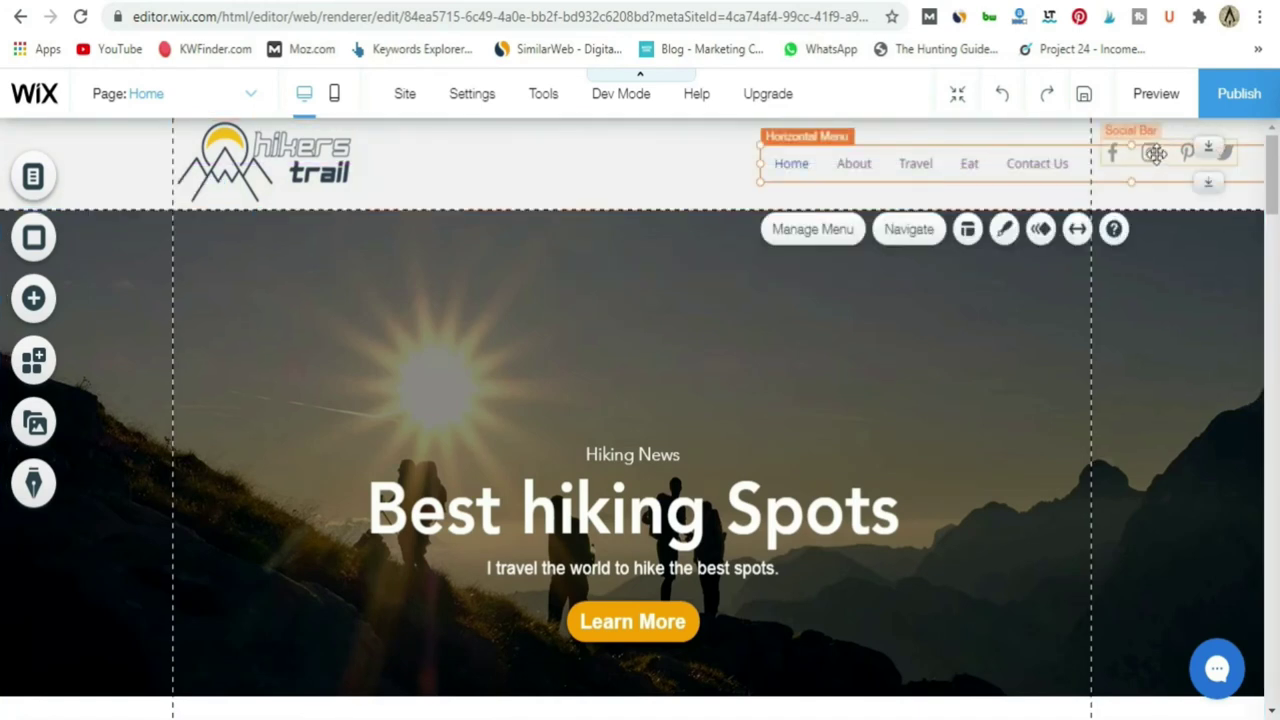
left_click_drag(1152, 152, 1140, 163)
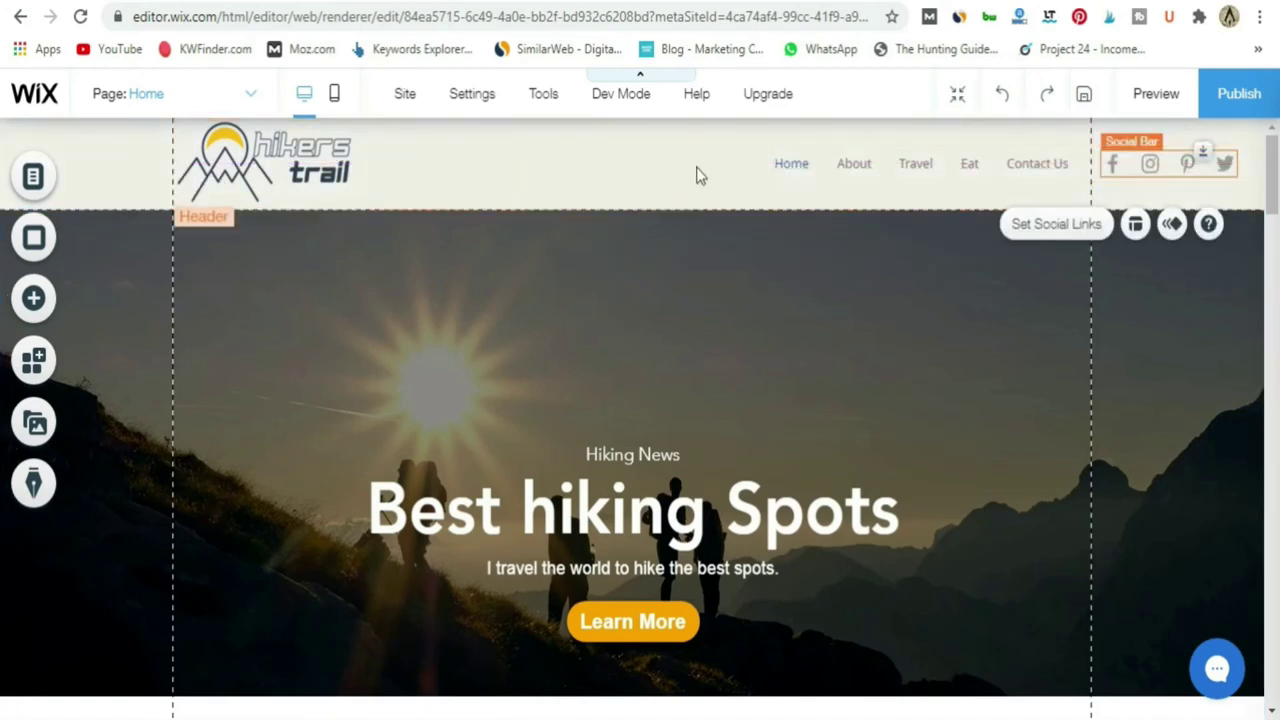
left_click(694, 171)
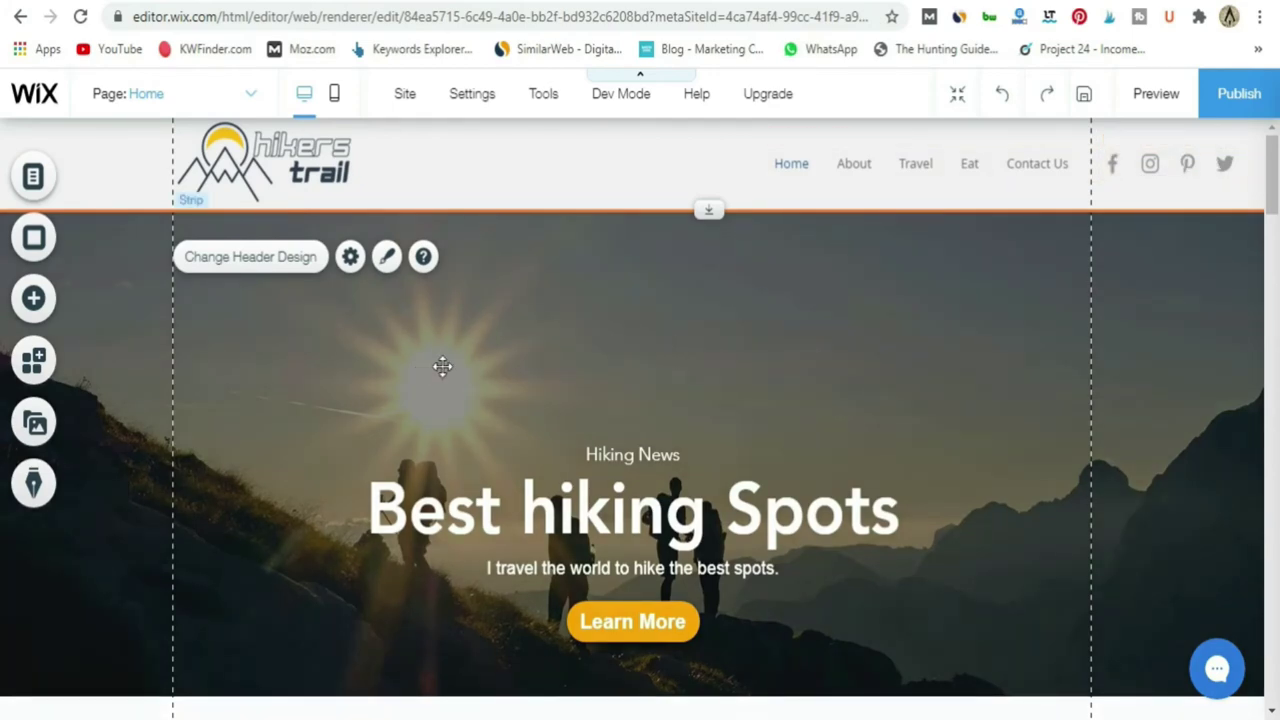
Open the blog's post management dashboard and replace the author name with the author's full name.
scroll(390, 392, "down", 5)
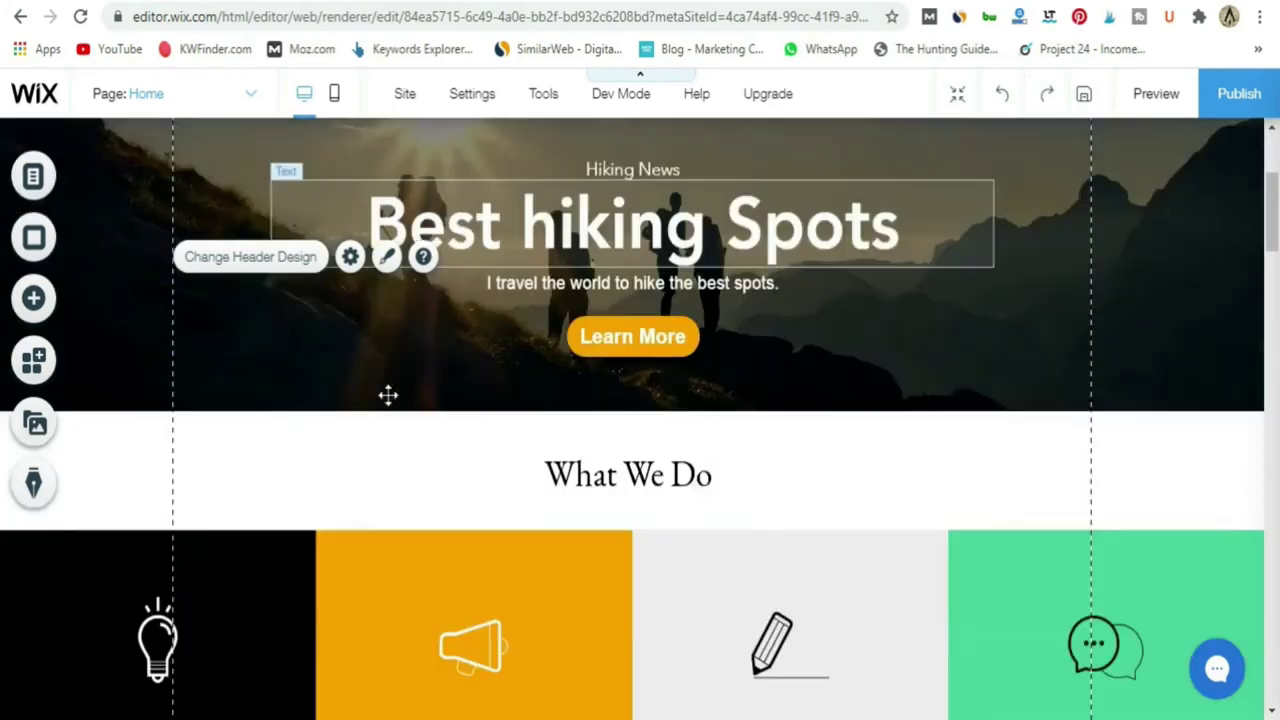
scroll(379, 396, "up", 5)
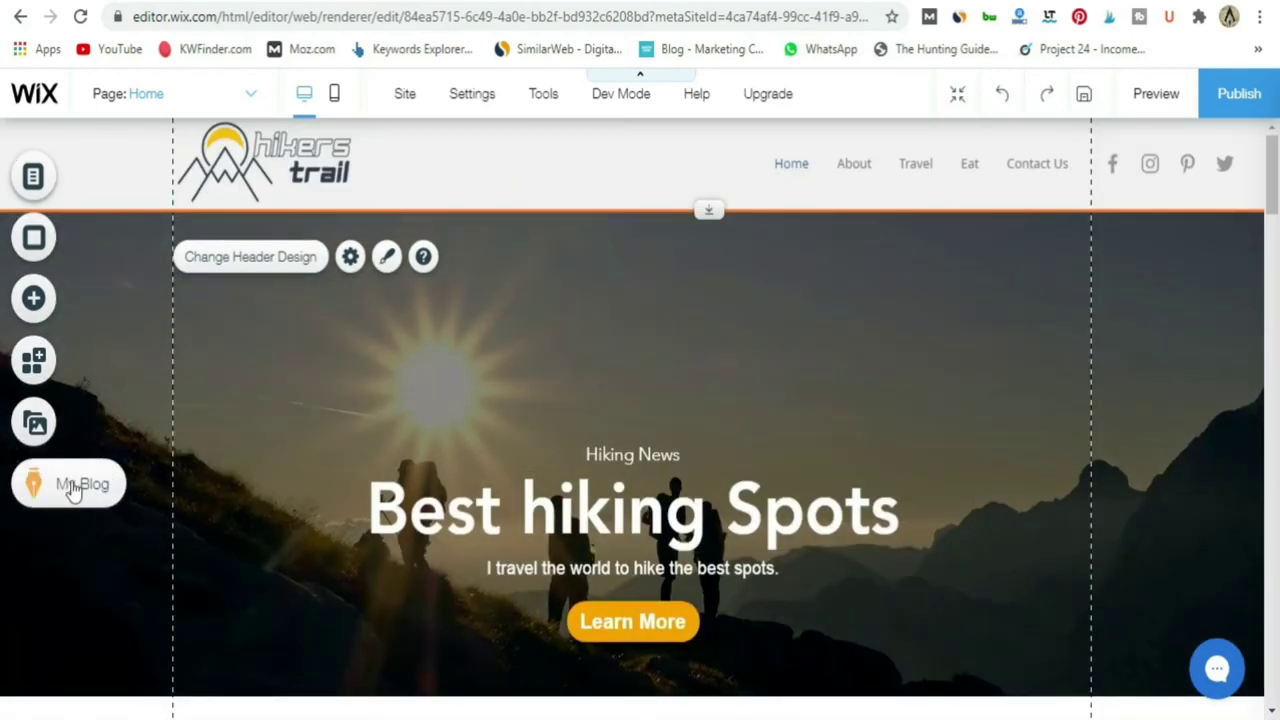
left_click(73, 487)
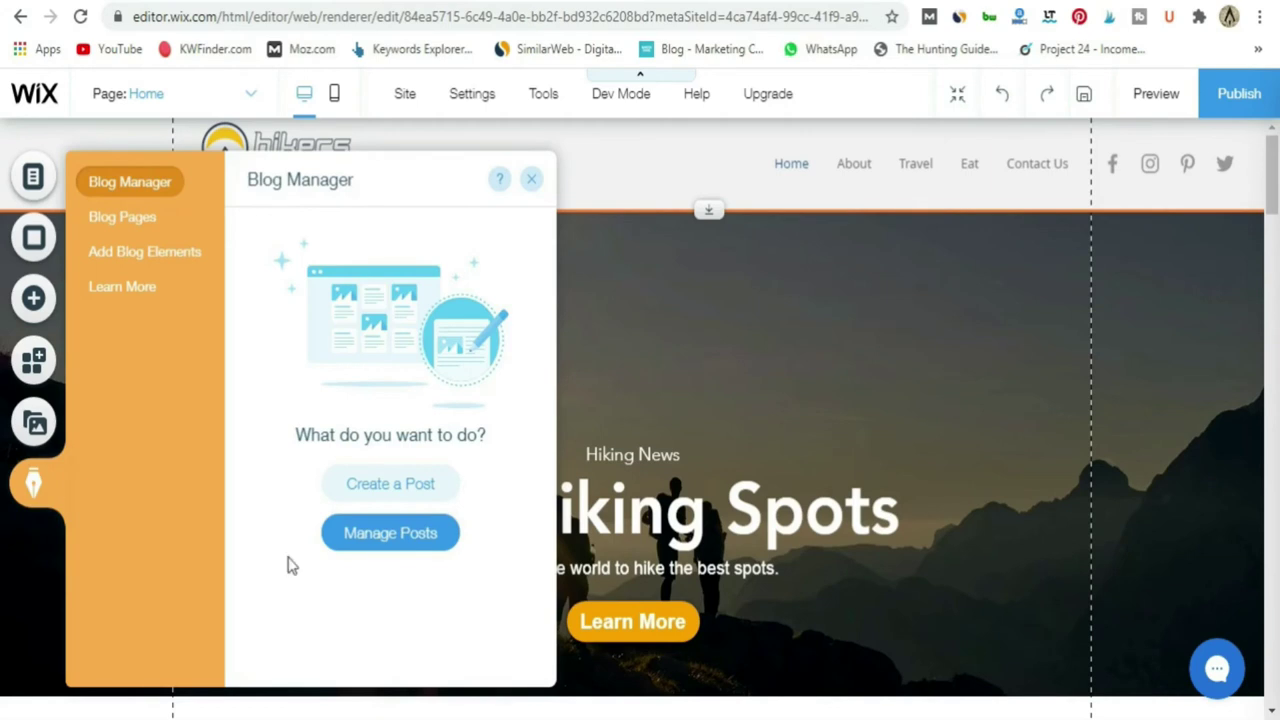
left_click(400, 540)
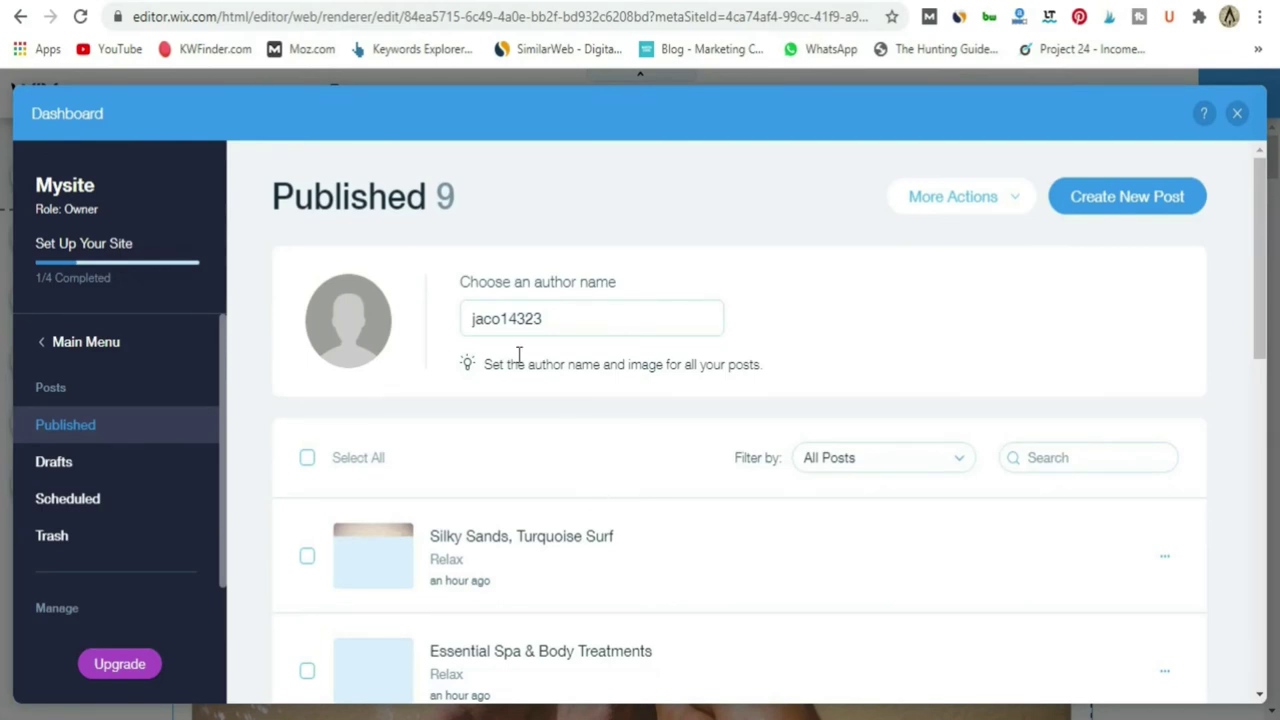
left_click(565, 316)
key("BackSpace")
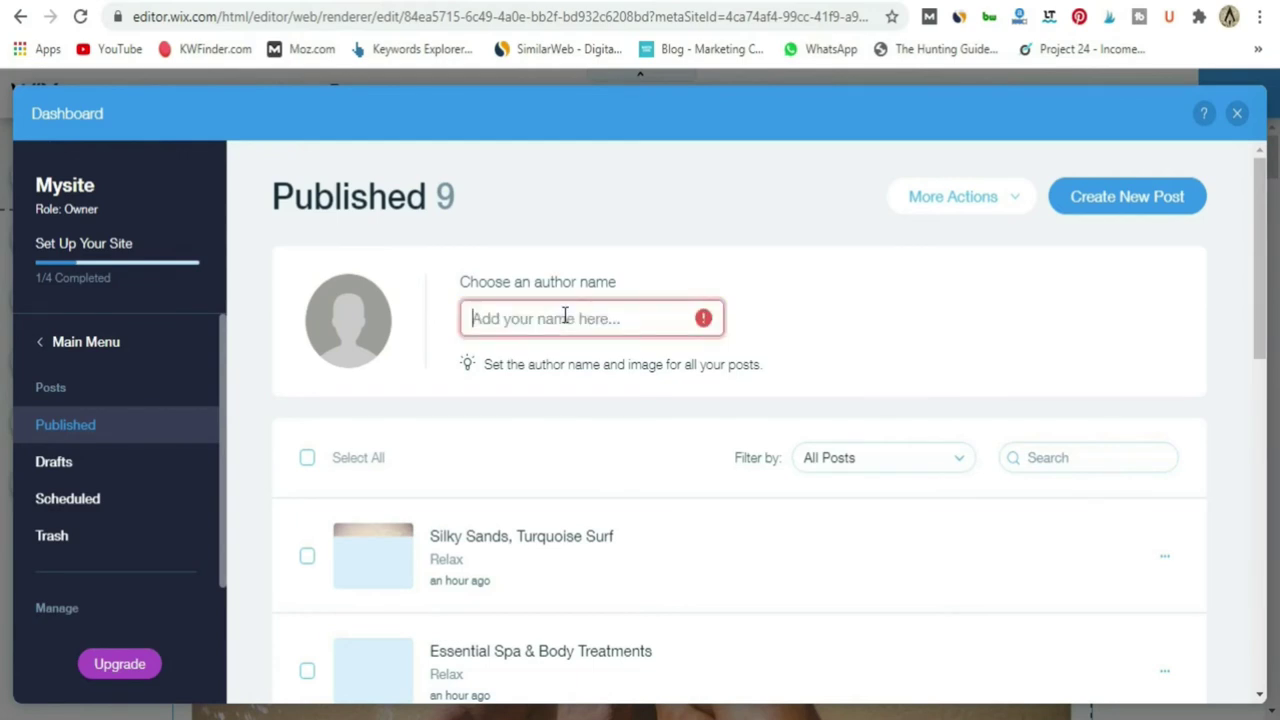
type("Jaco Wessels")
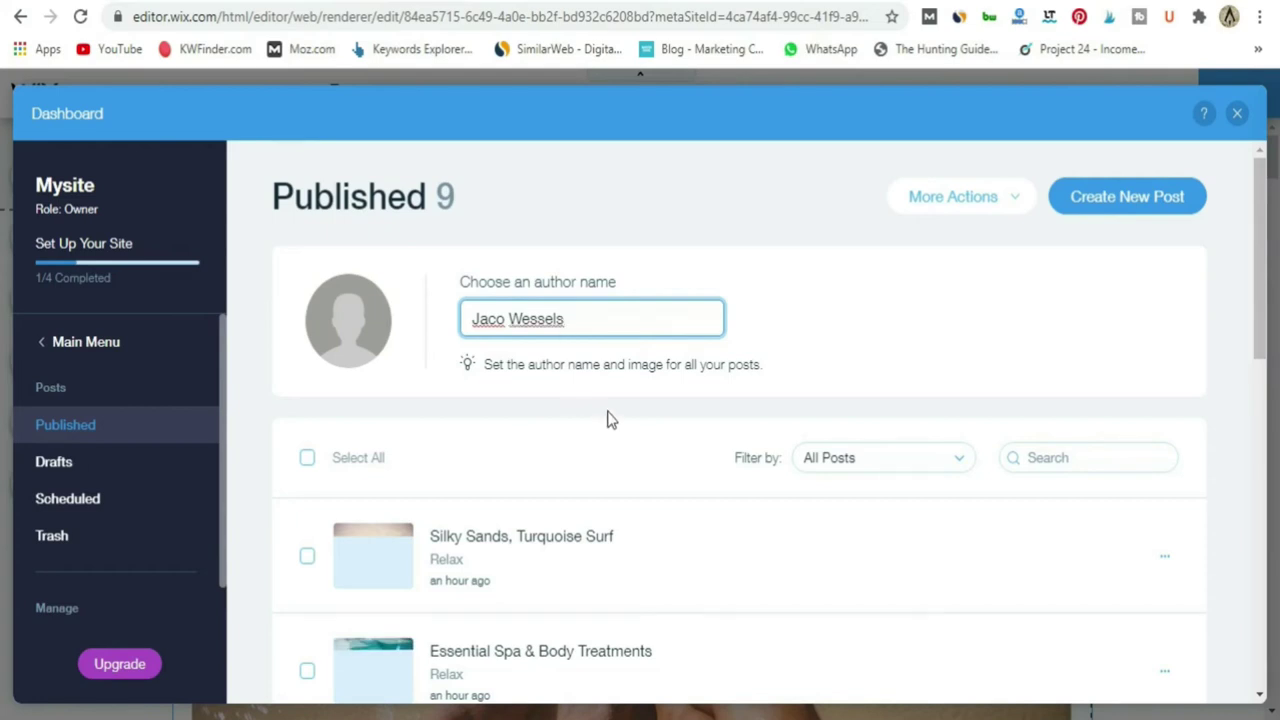
Look through the list of published blog posts and their categories.
scroll(609, 420, "down", 9)
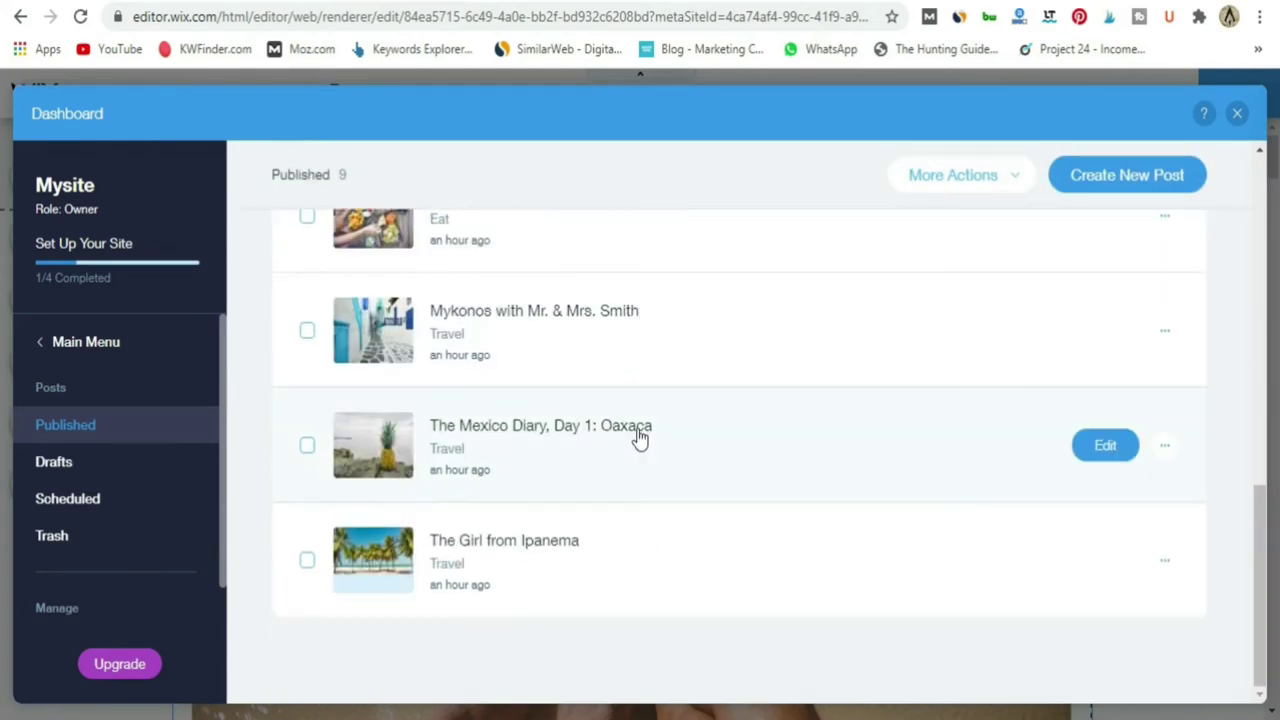
scroll(640, 438, "up", 6)
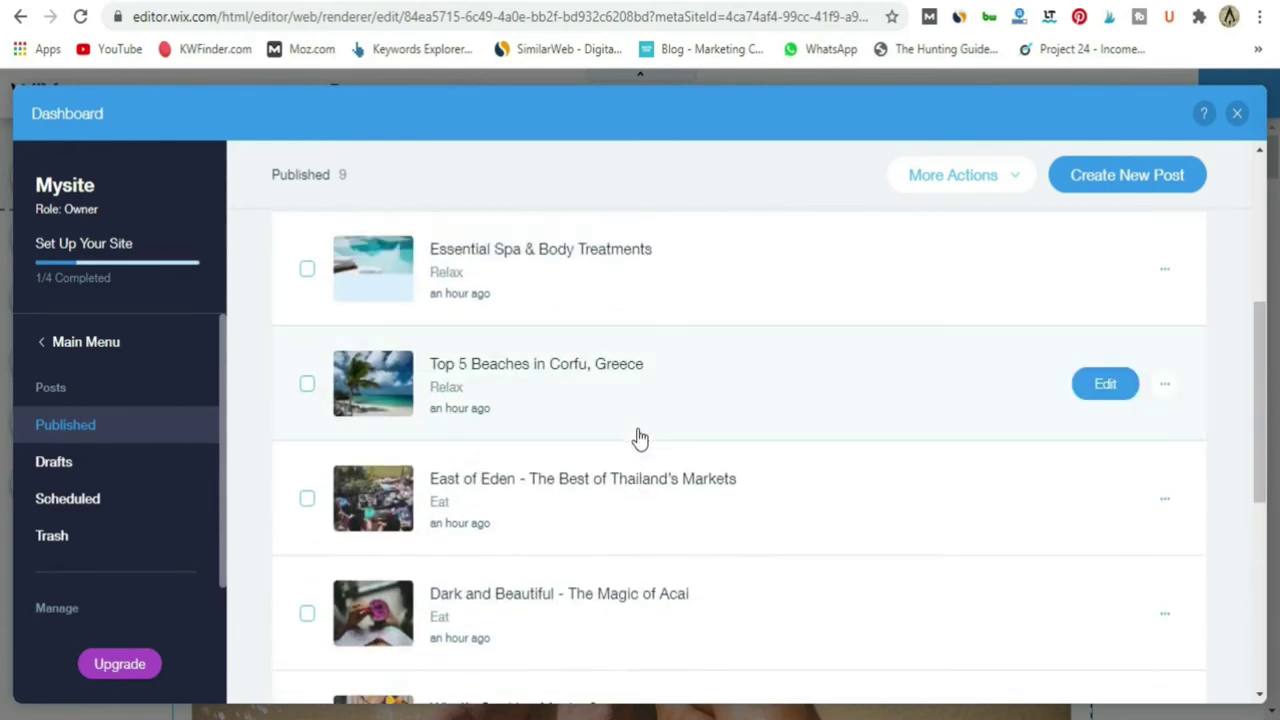
scroll(640, 438, "up", 3)
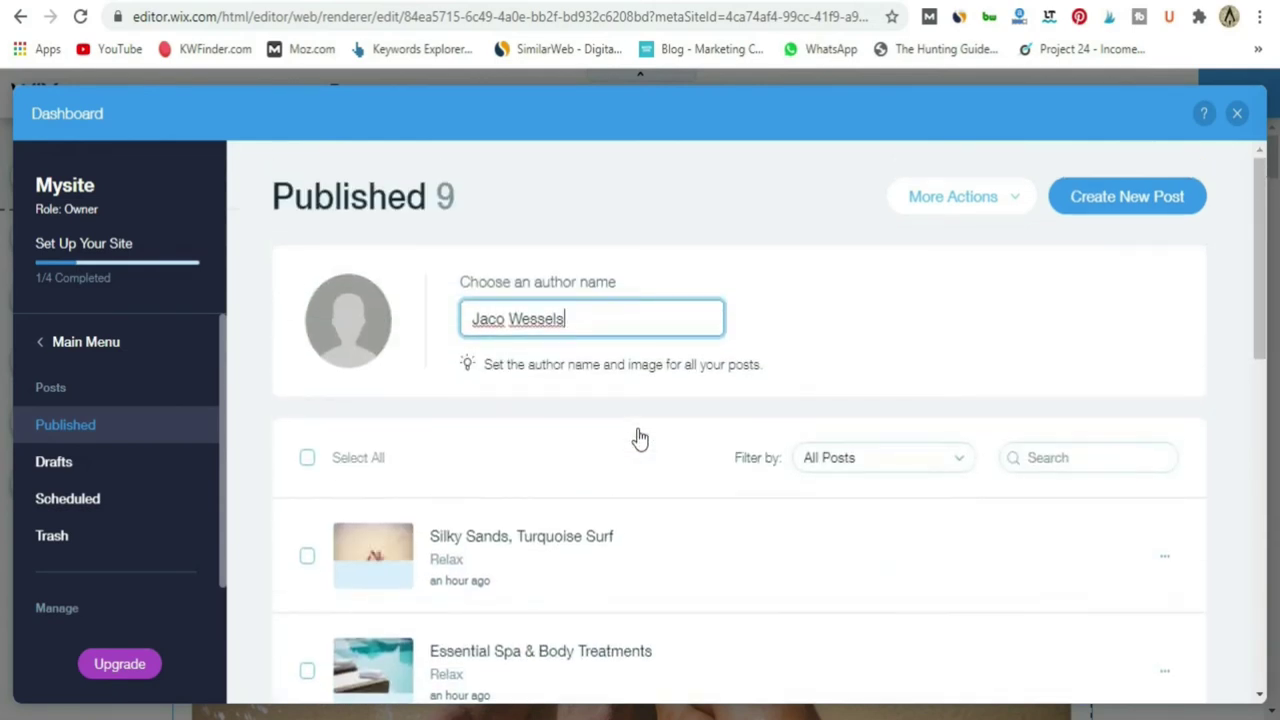
scroll(640, 438, "down", 3)
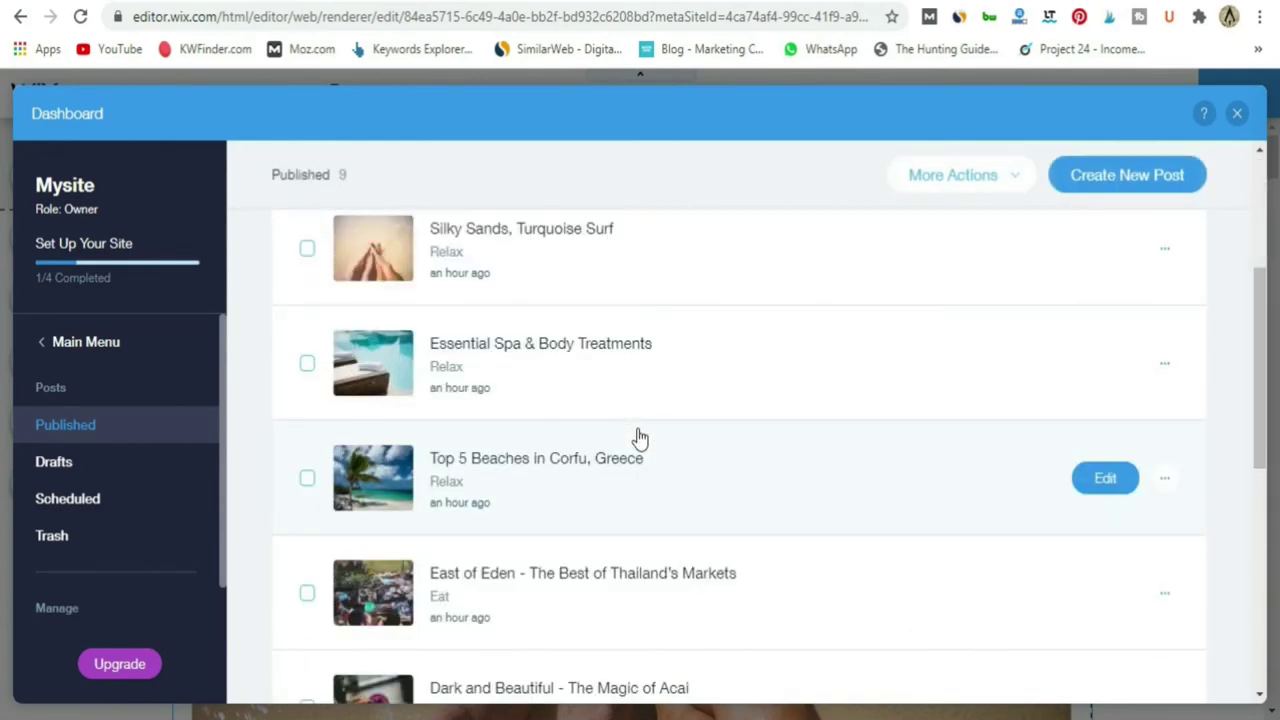
scroll(640, 438, "down", 6)
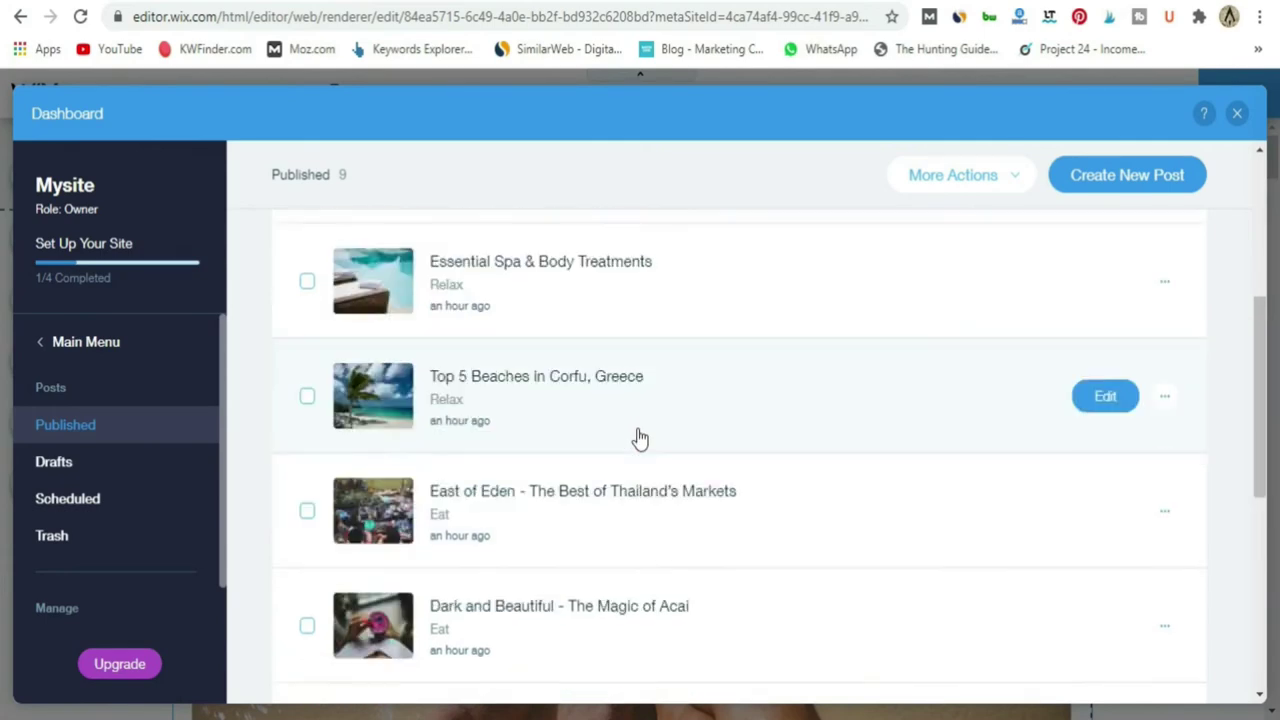
scroll(616, 585, "up", 9)
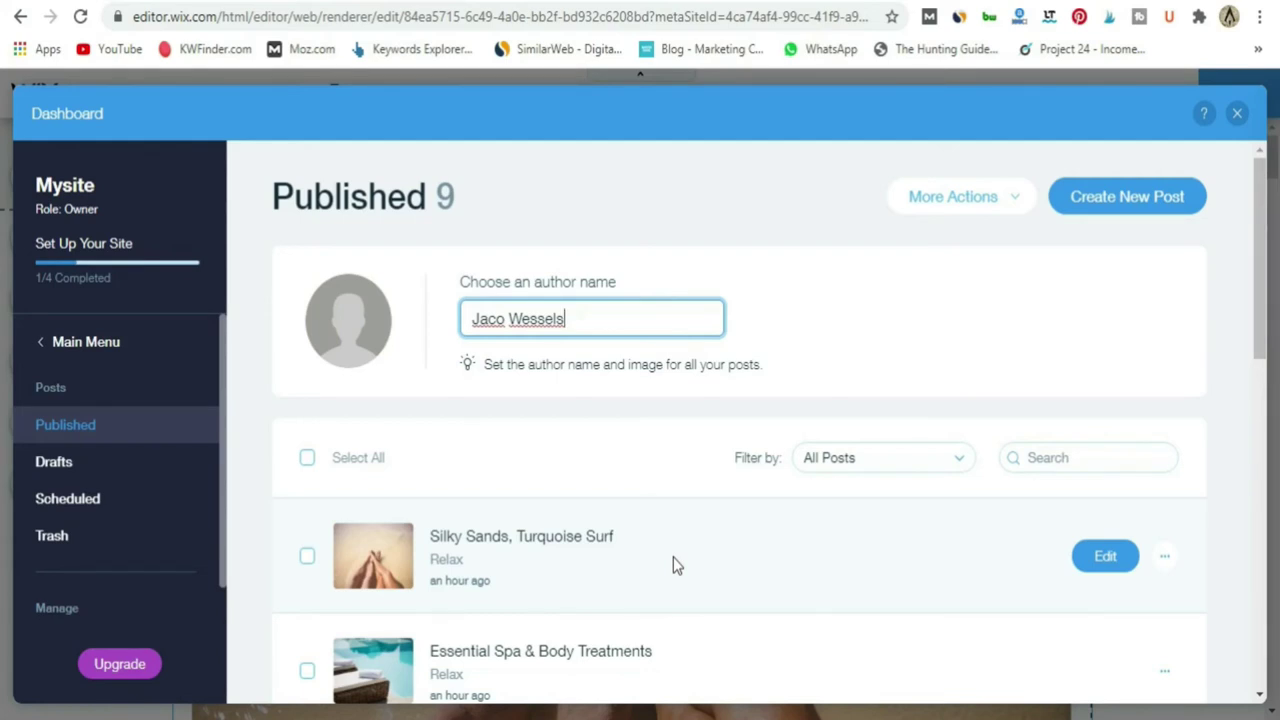
Confirm the author name and create a new blog post titled "3 Best spots to hike in India".
left_click(664, 433)
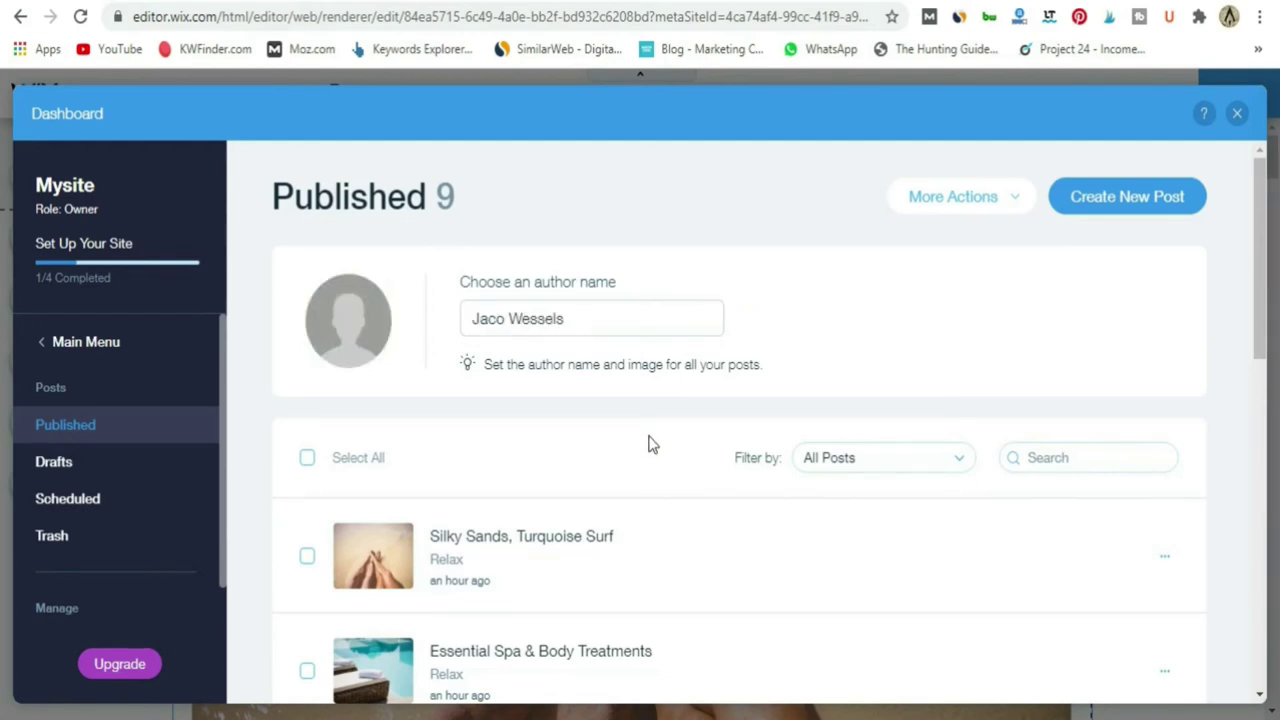
left_click(1128, 200)
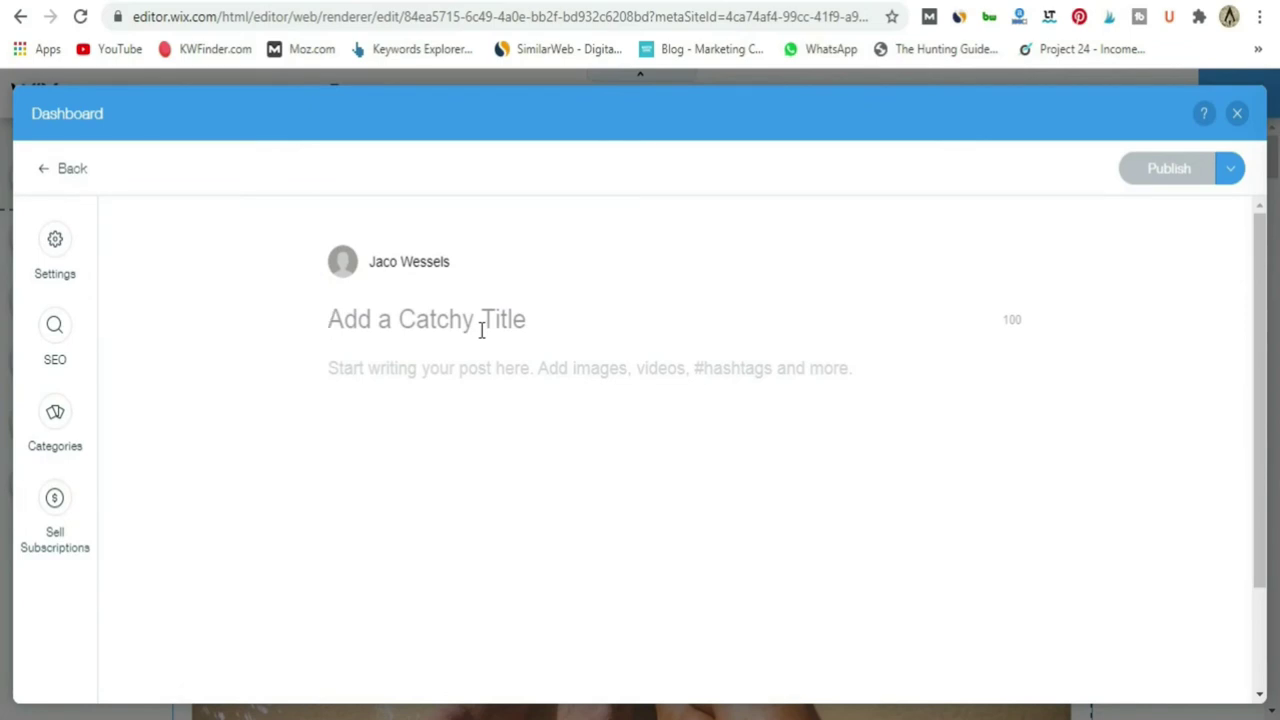
type("#")
key("BackSpace")
type("3 ")
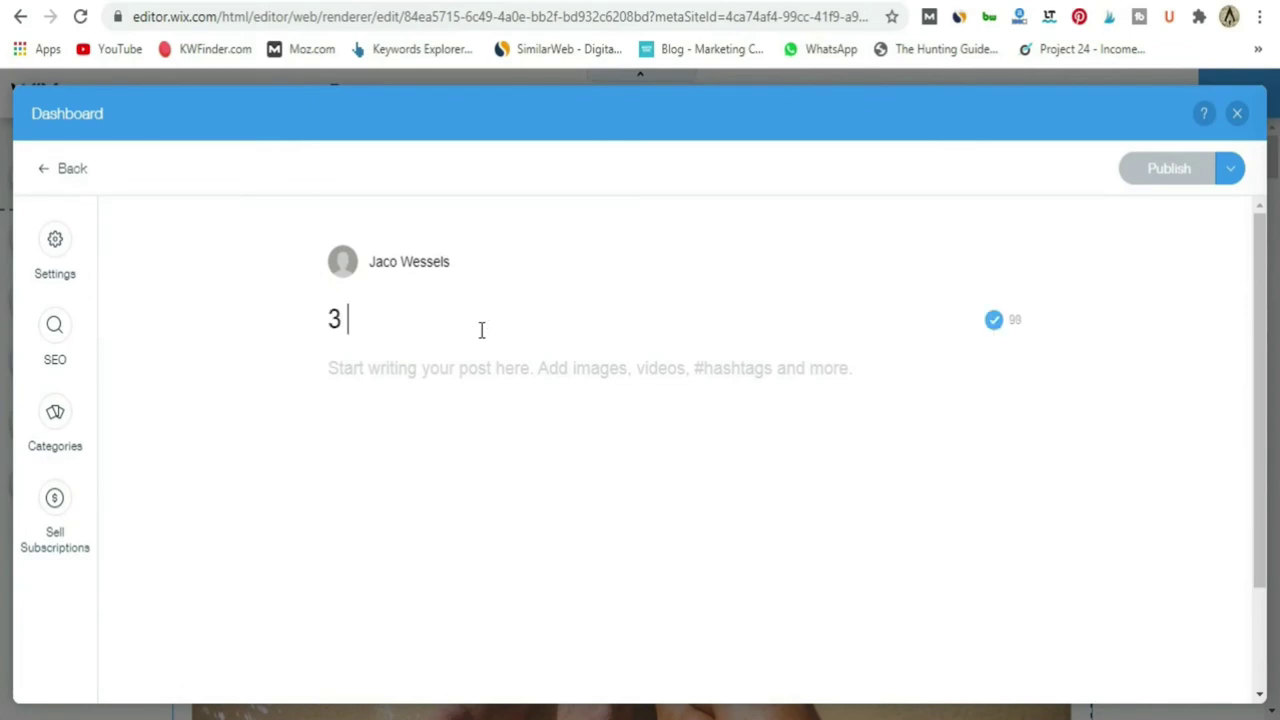
type("Best spots")
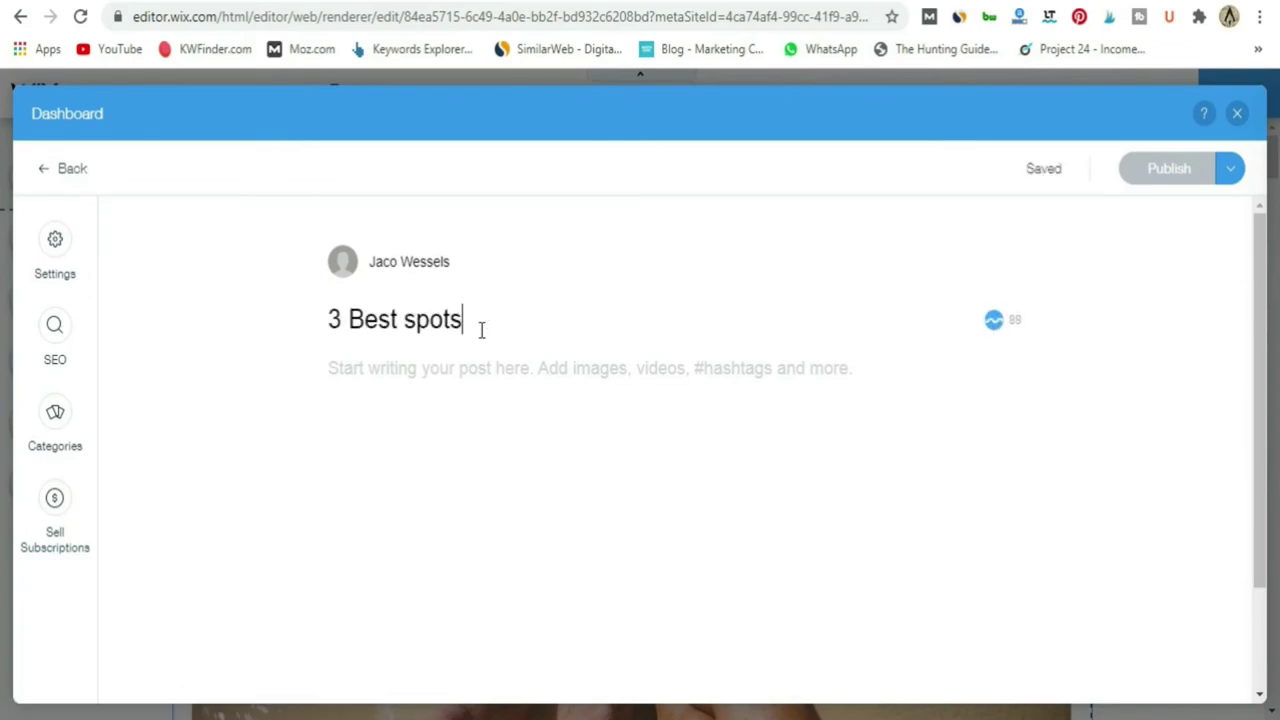
type(" to hike ")
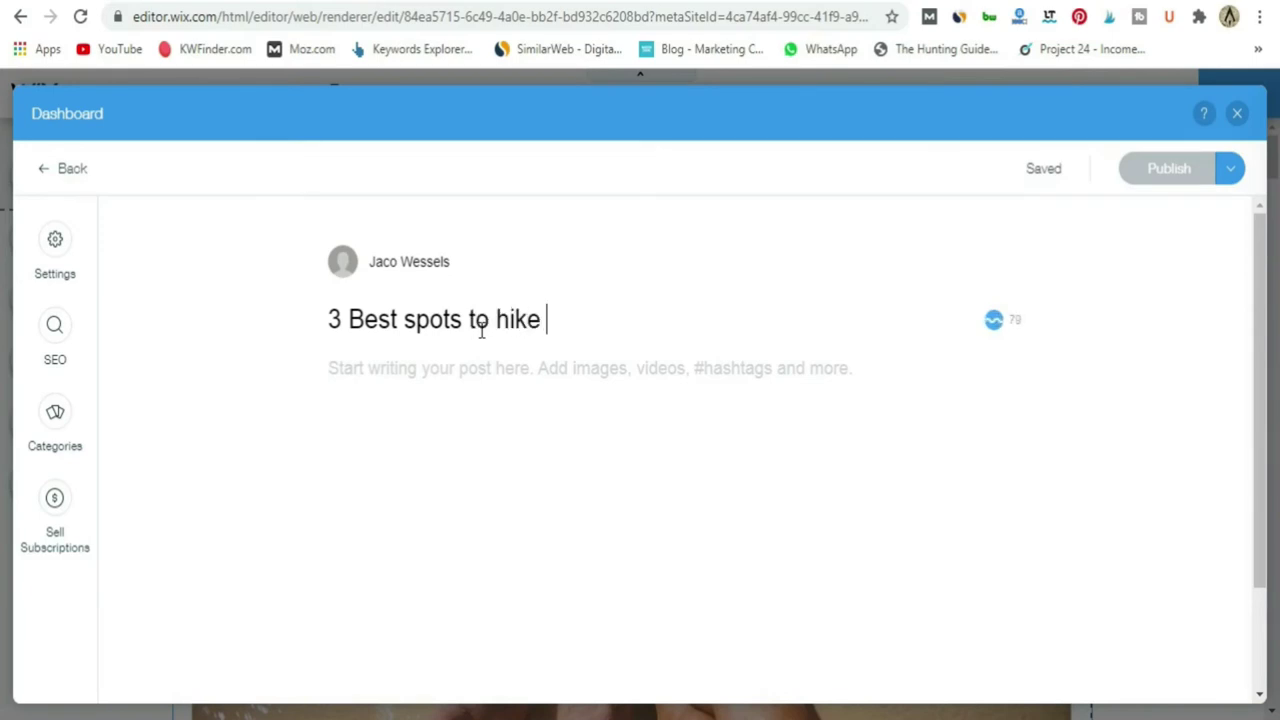
type("in India")
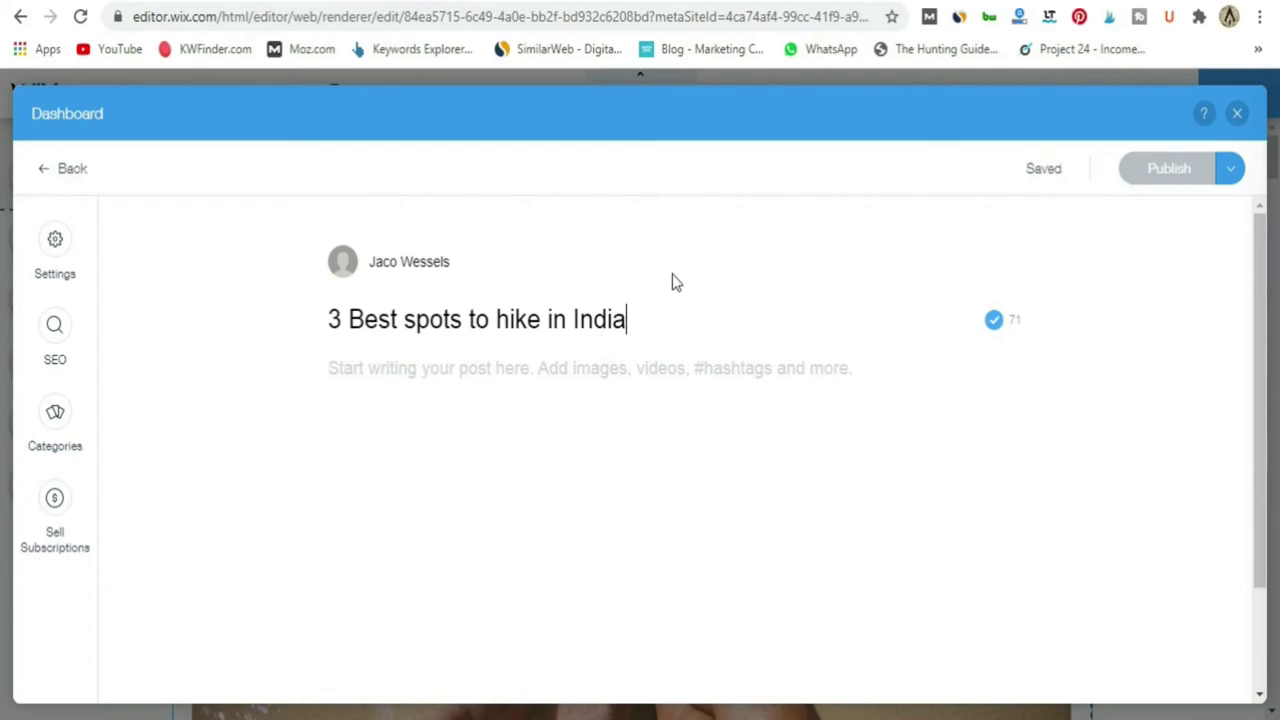
Create a category named "Hiking in India" and assign the post to it.
left_click(70, 424)
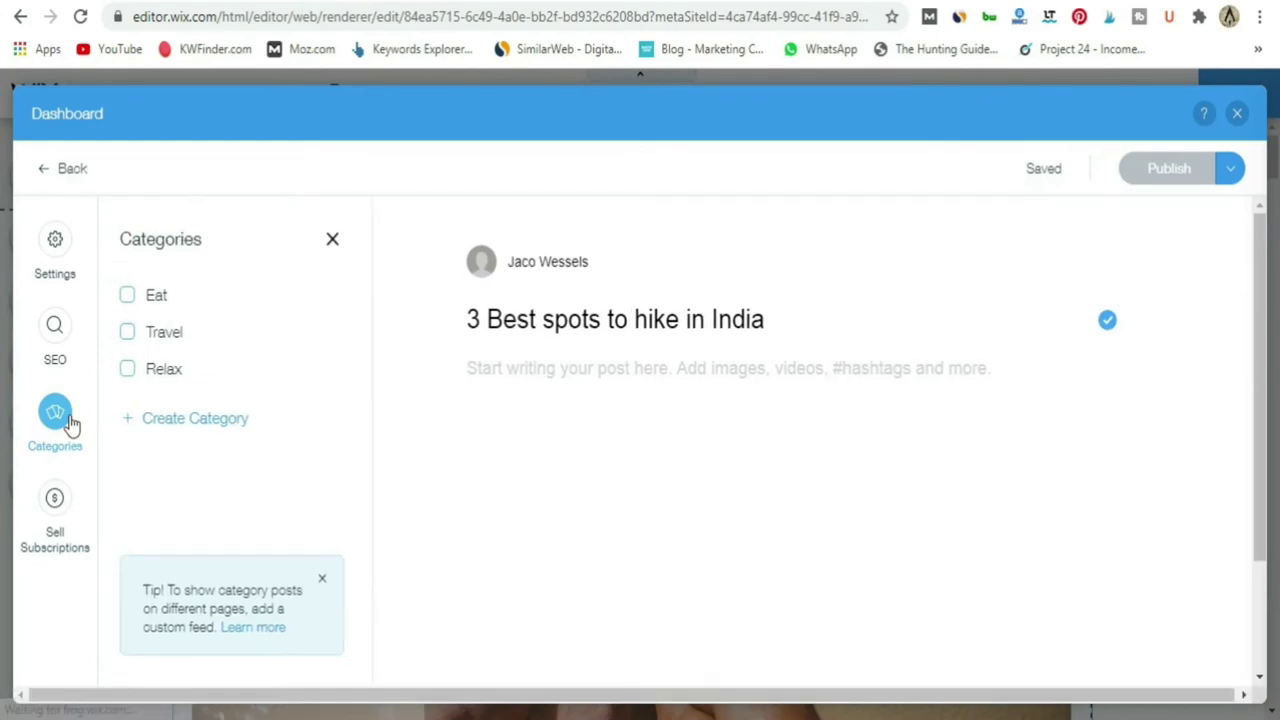
left_click(177, 424)
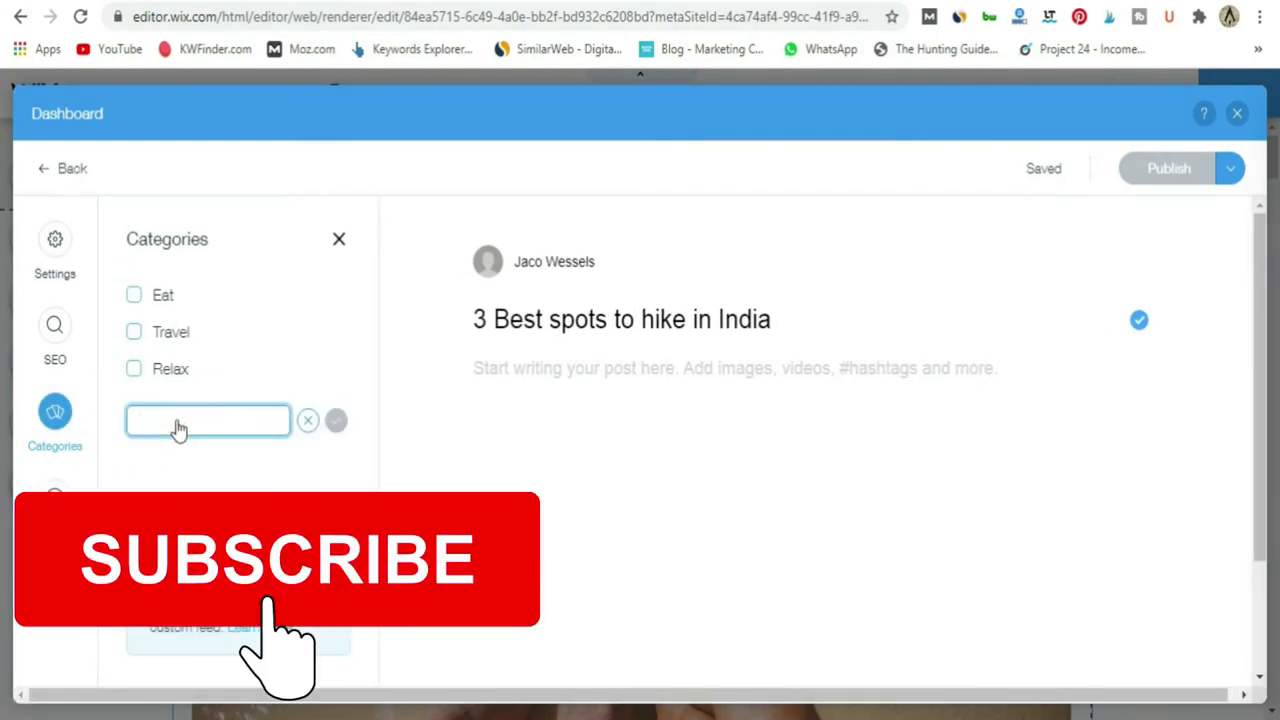
type("Hiking in")
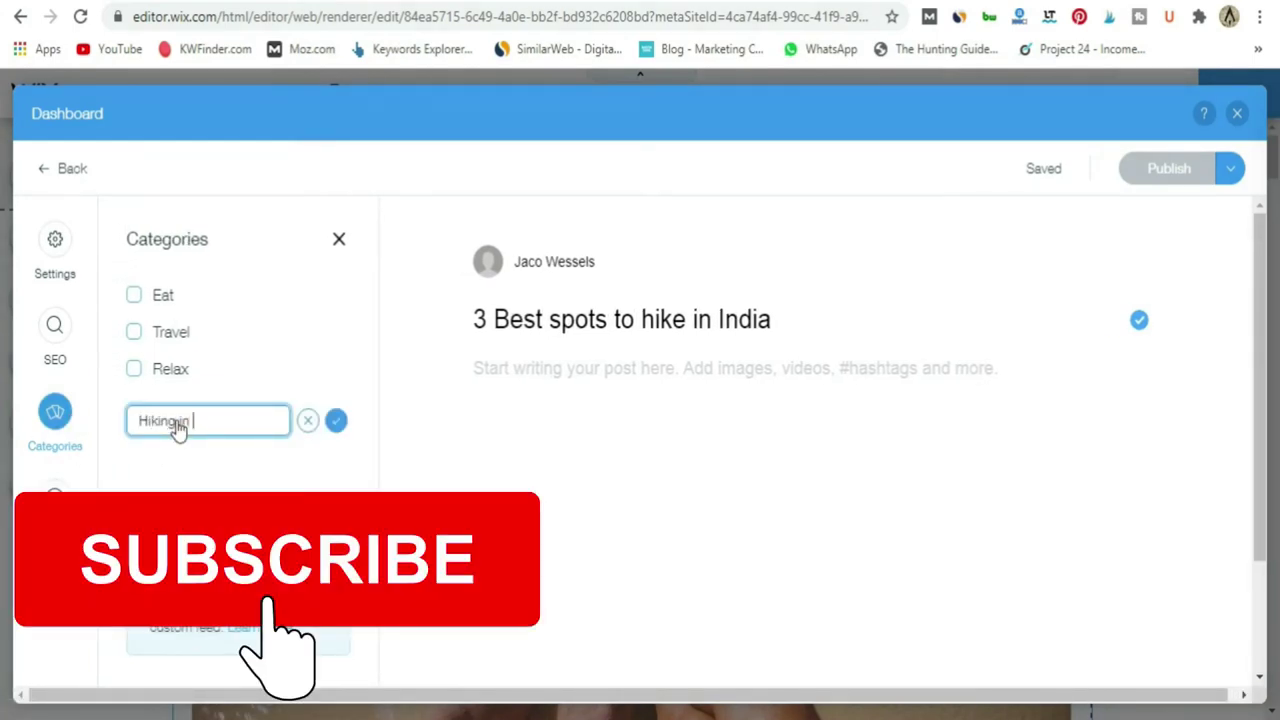
type(" India")
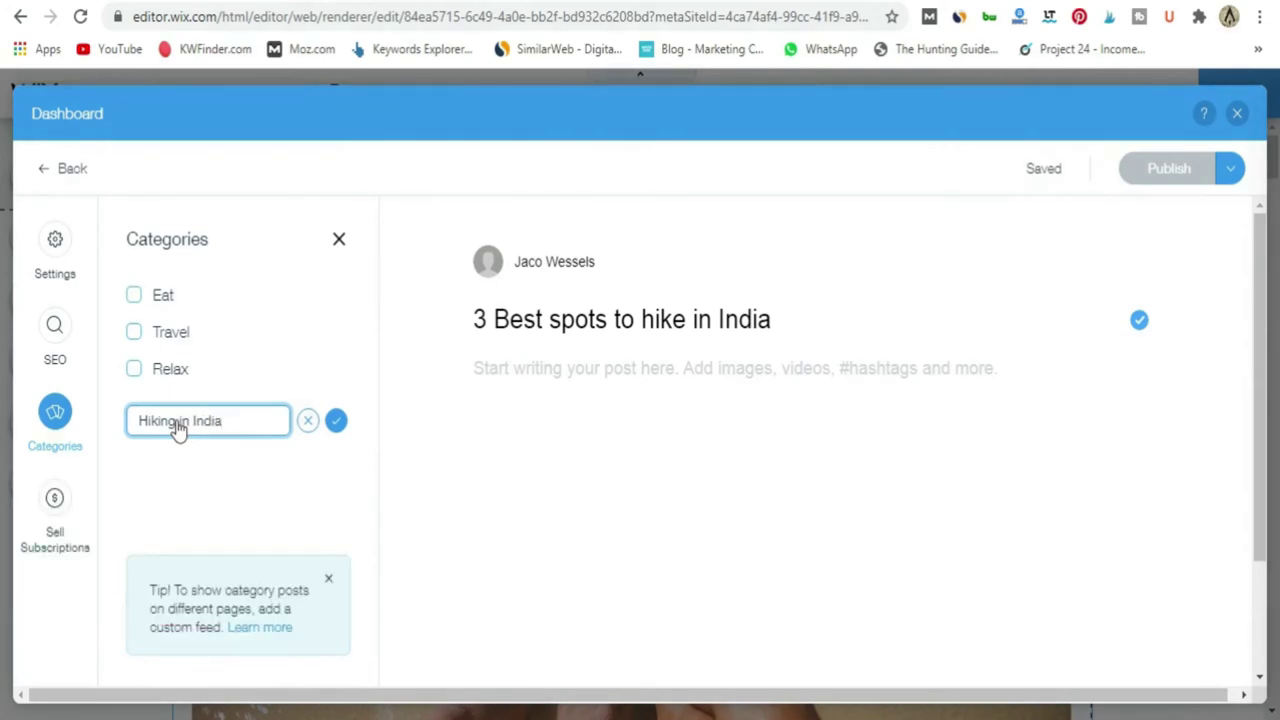
left_click(337, 422)
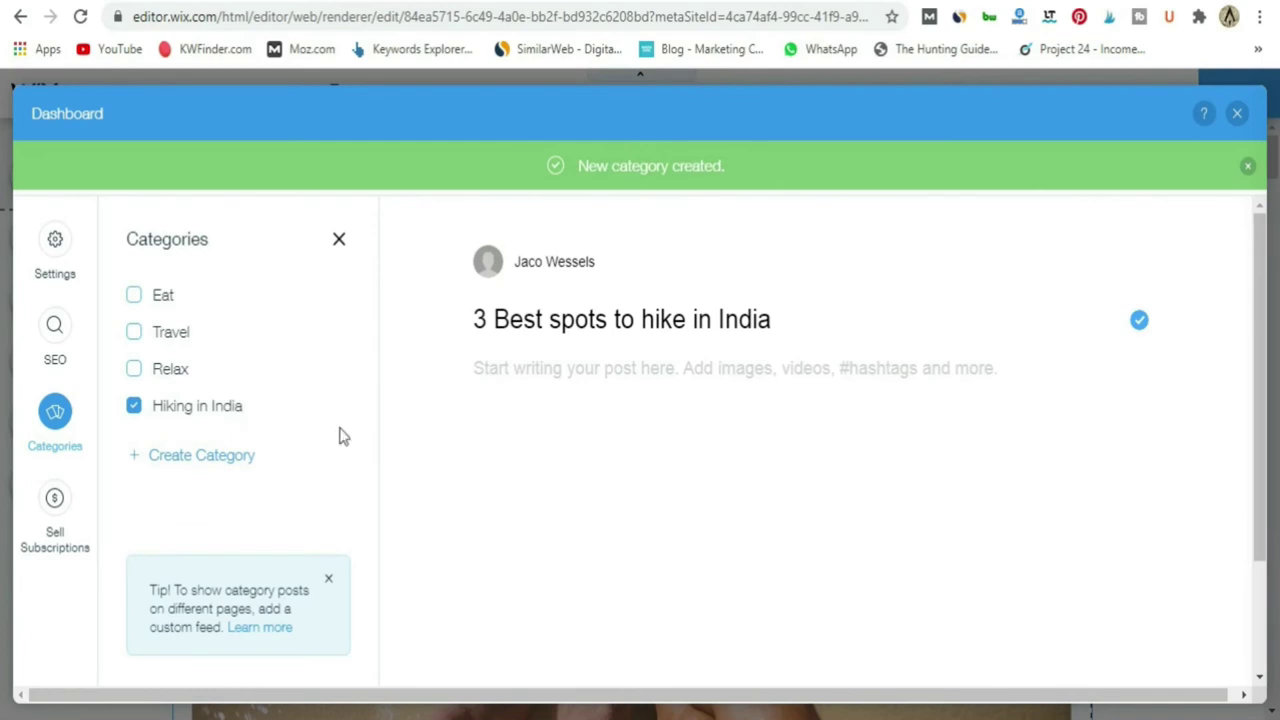
left_click(340, 241)
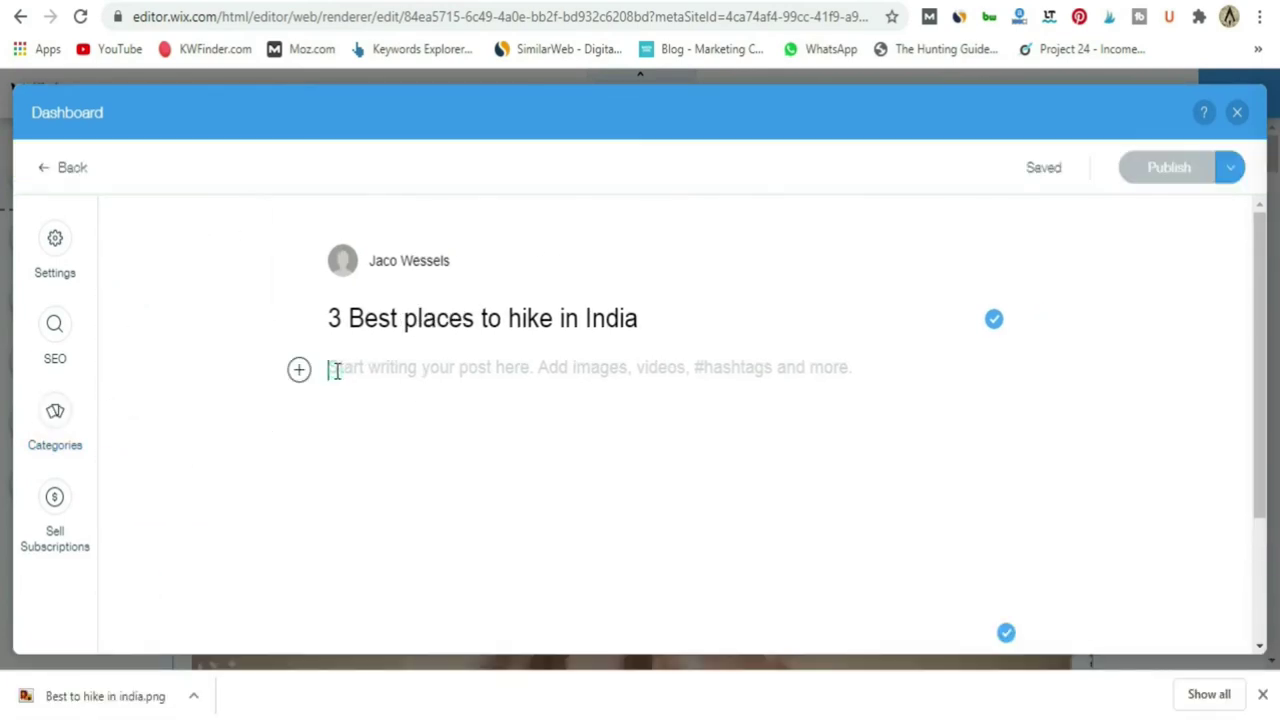
Fill the post body with two identical paragraphs of "Lorem ipsum dolor sit amet" placeholder text.
left_click(336, 370)
type("Lorem ipsum dolor sit amet, consectetur adipiscing elit, sed do eiusmod tempor incididunt ut labore et dolore magna aliqua. Ut enim ad minim veniam, quis nostrud exercitation ullamco laboris nisi ut aliquip ex ea commodo consequat. Duis aute irure dolor in reprehenderit in voluptate velit esse cillum dolore eu fugiat nulla pariatur. Excepteur sint occaecat cupidatat non proident, sunt in culpa qui officia deserunt mollit anim id est laborum")
scroll(760, 495, "down", 2)
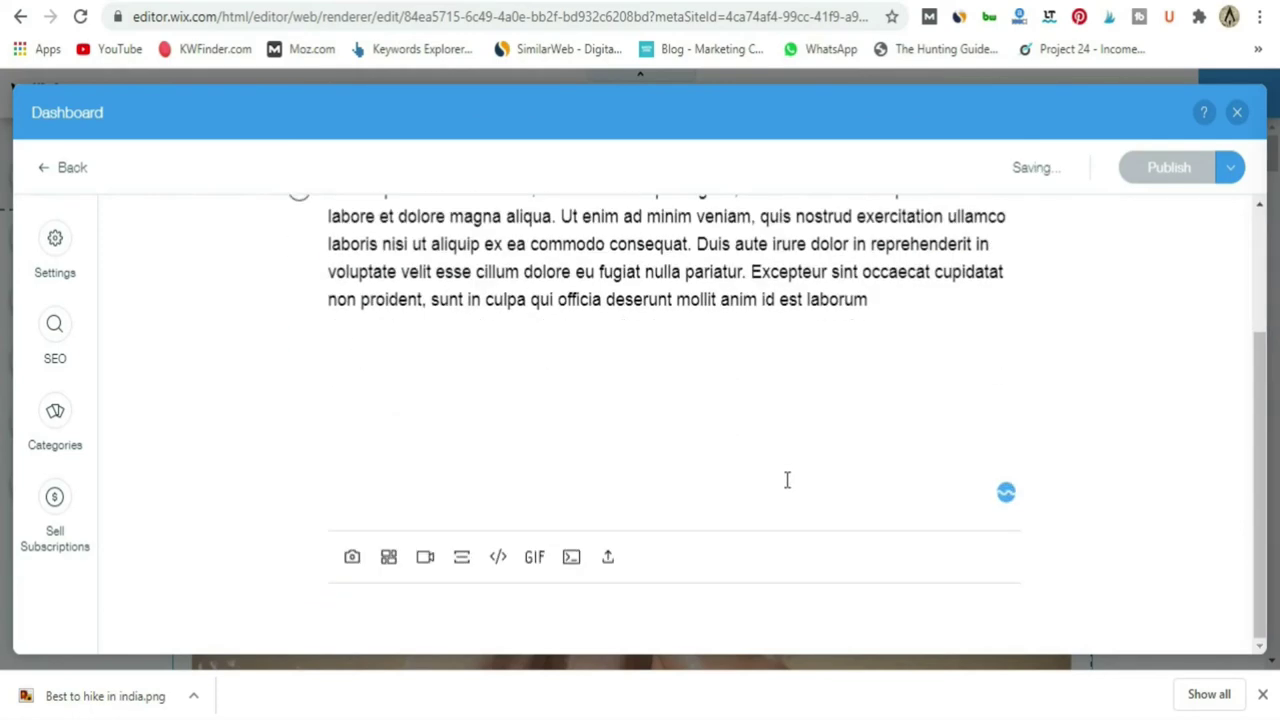
scroll(775, 460, "up", 1)
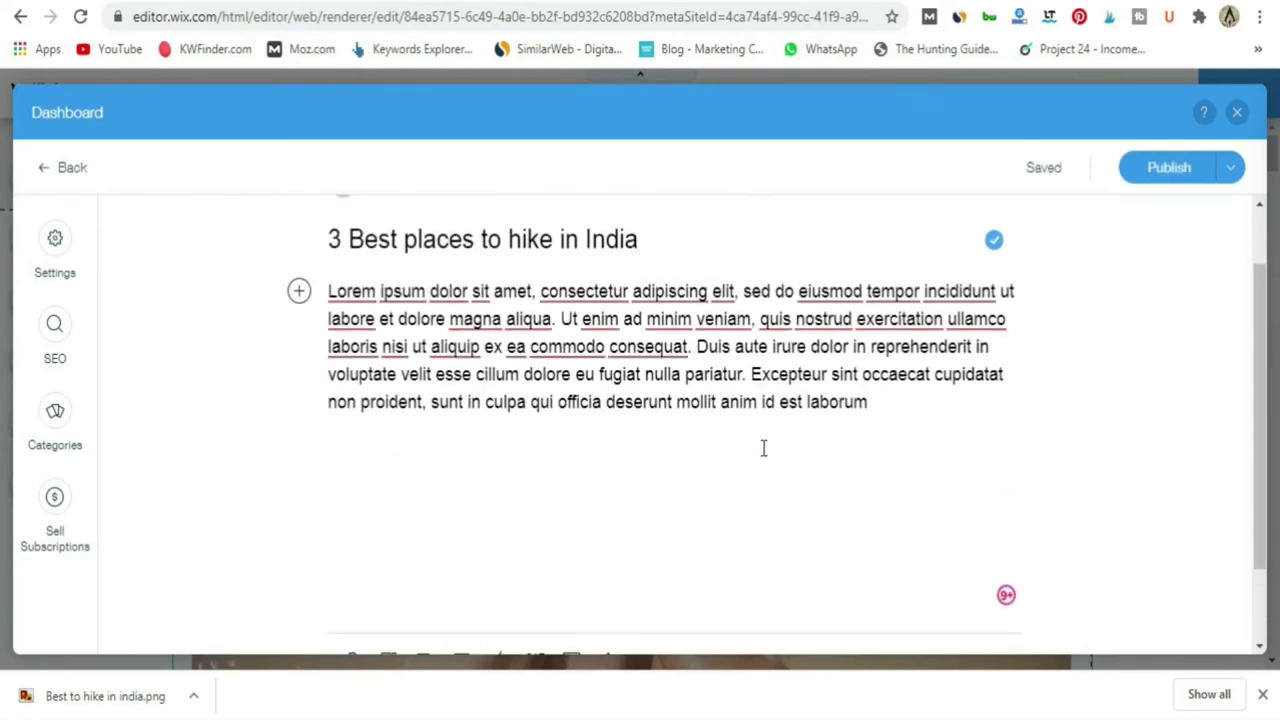
key("Return")
type("Lorem ipsum dolor sit amet, consectetur adipiscing elit, sed do eiusmod tempor incididunt ut labore et dolore magna aliqua. Ut enim ad minim veniam, quis nostrud exercitation ullamco laboris nisi ut aliquip ex ea commodo consequat. Duis aute irure dolor in reprehenderit in voluptate velit esse cillum dolore eu fugiat nulla pariatur. Excepteur sint occaecat cupidatat non proident, sunt in culpa qui officia deserunt mollit anim id est laborum")
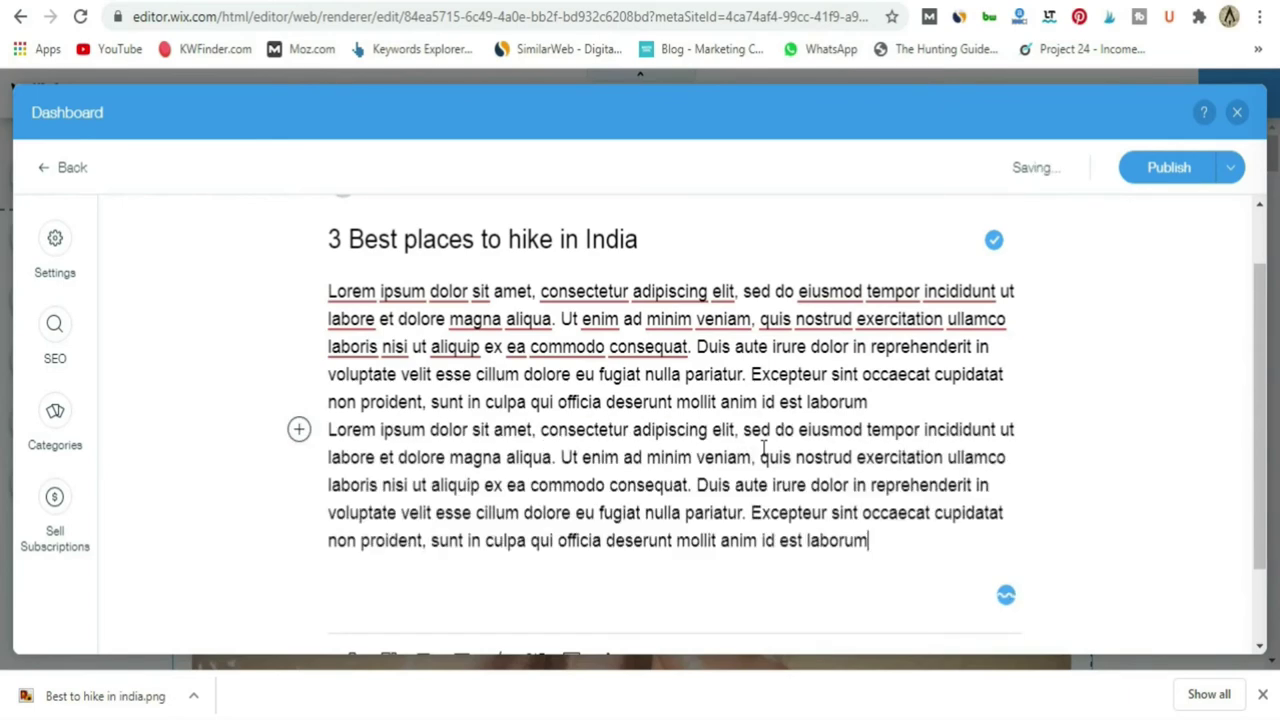
scroll(764, 453, "down", 1)
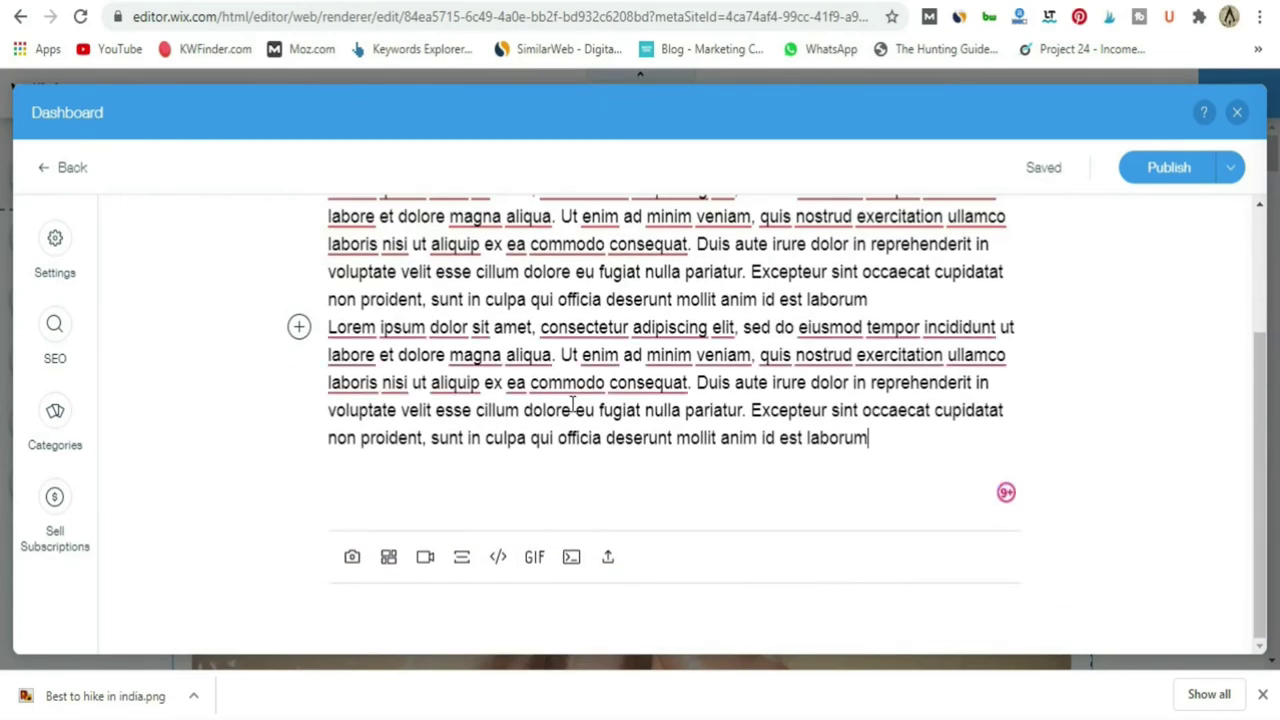
Search Unsplash for "hiking" and insert the photo of the hiker with the yellow backpack below the second paragraph.
key("Return")
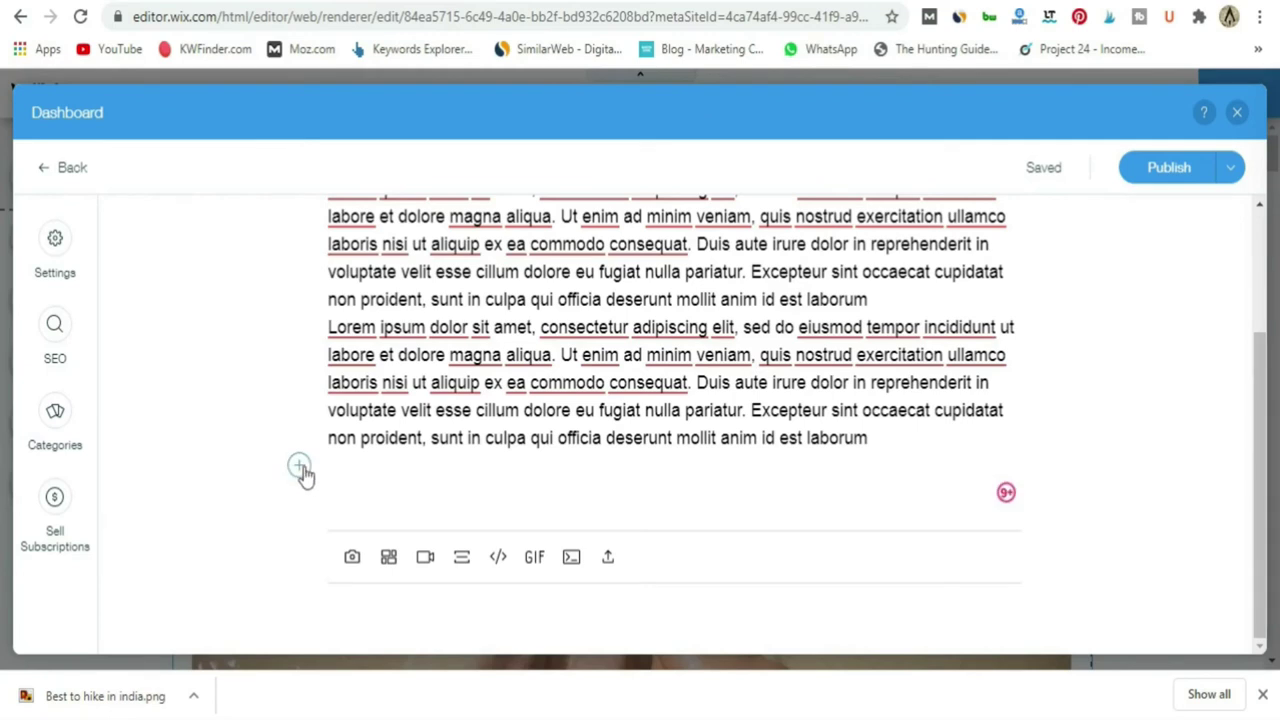
left_click(300, 466)
left_click(337, 471)
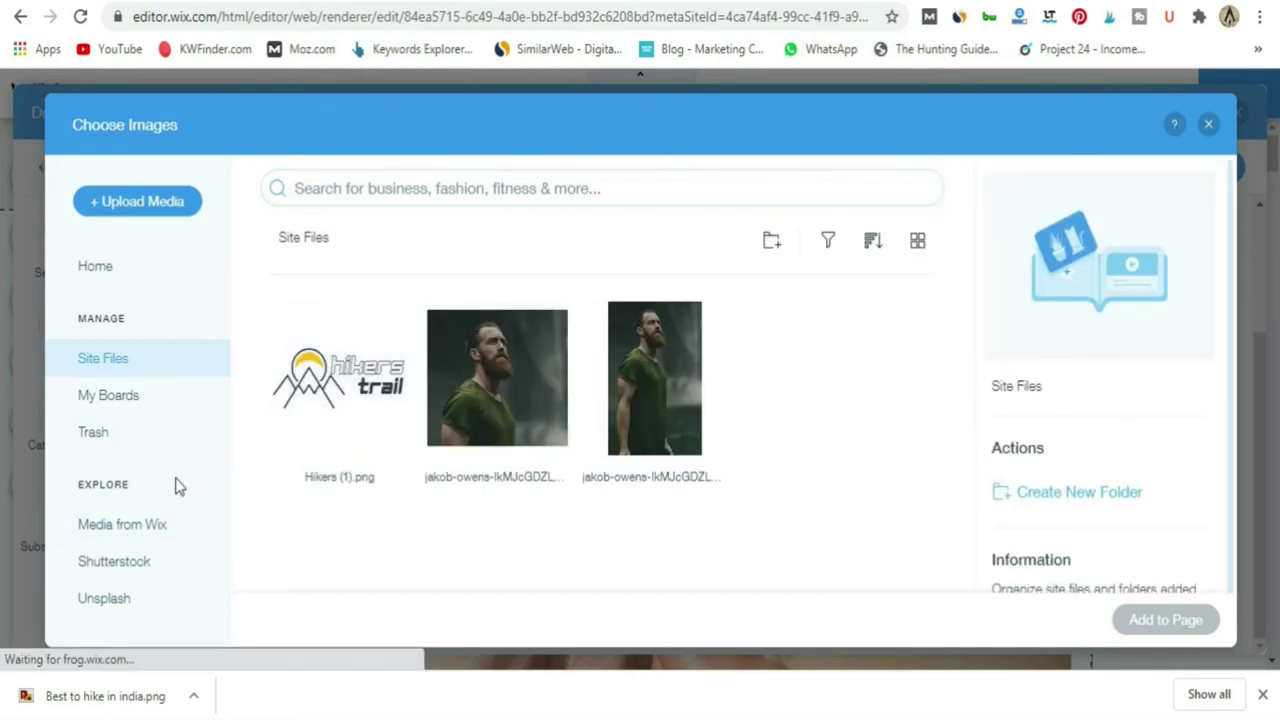
left_click(128, 603)
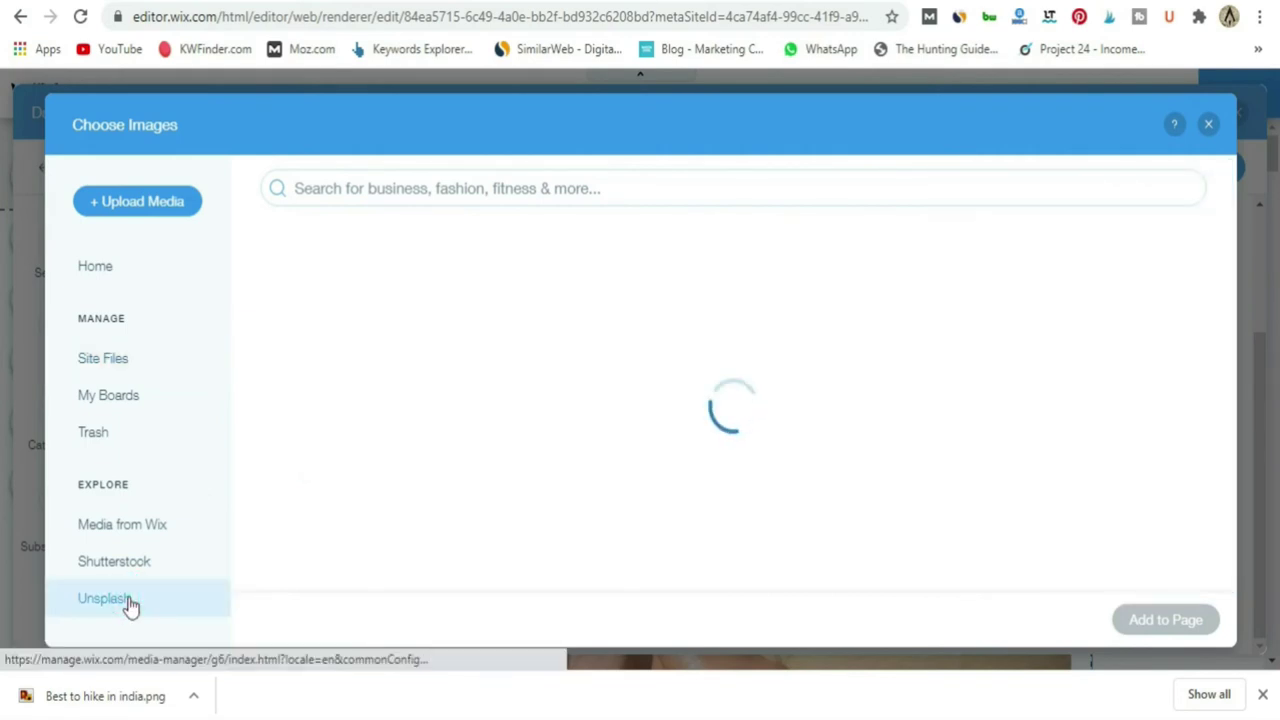
left_click(414, 189)
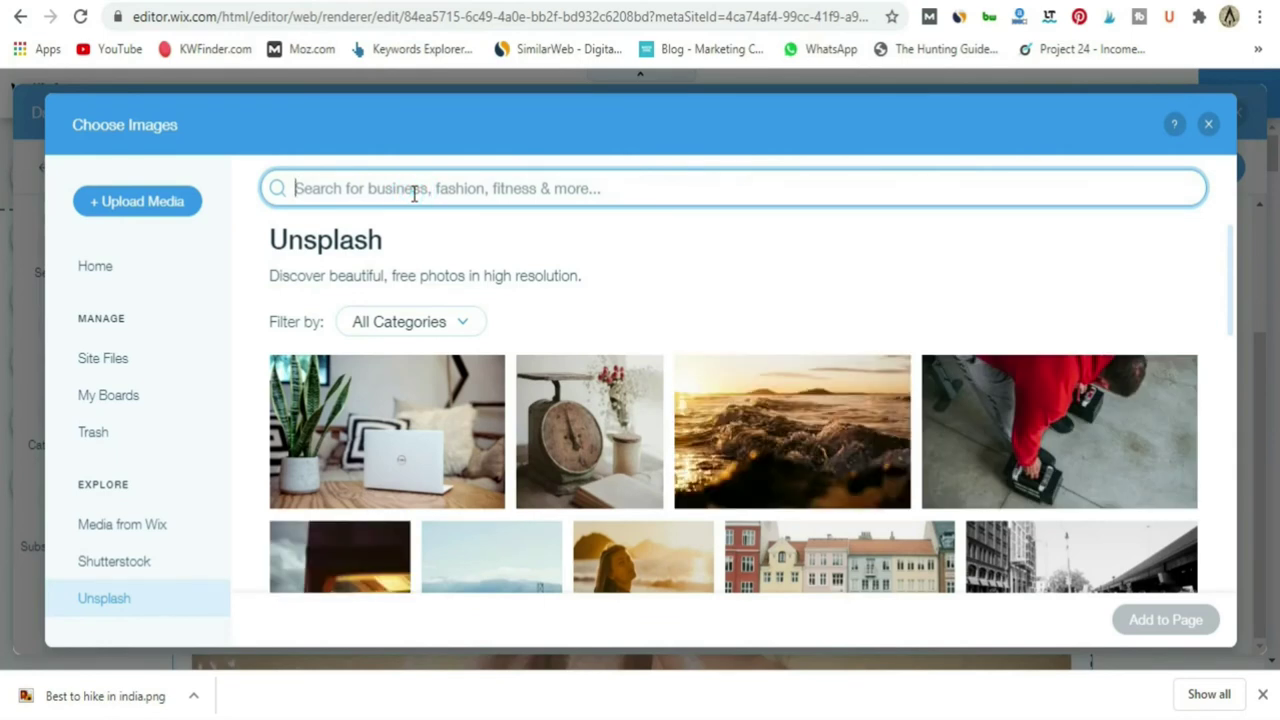
type("hik")
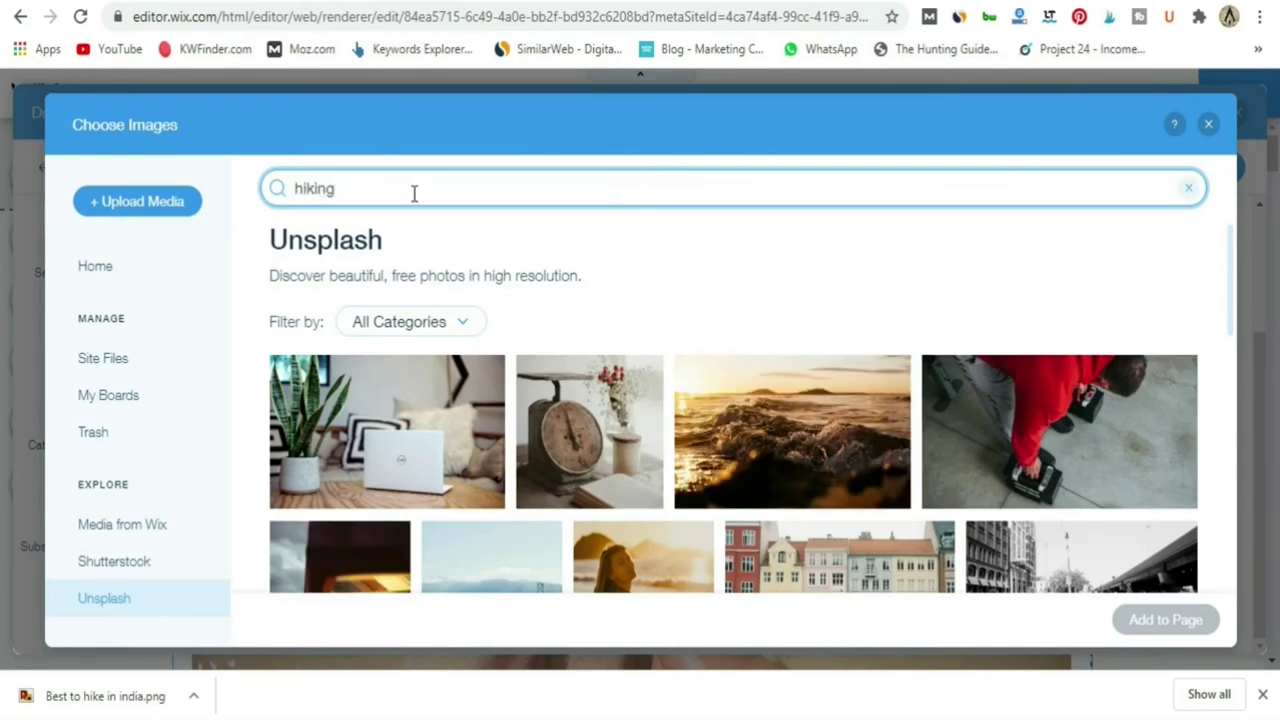
type("ing")
key("Return")
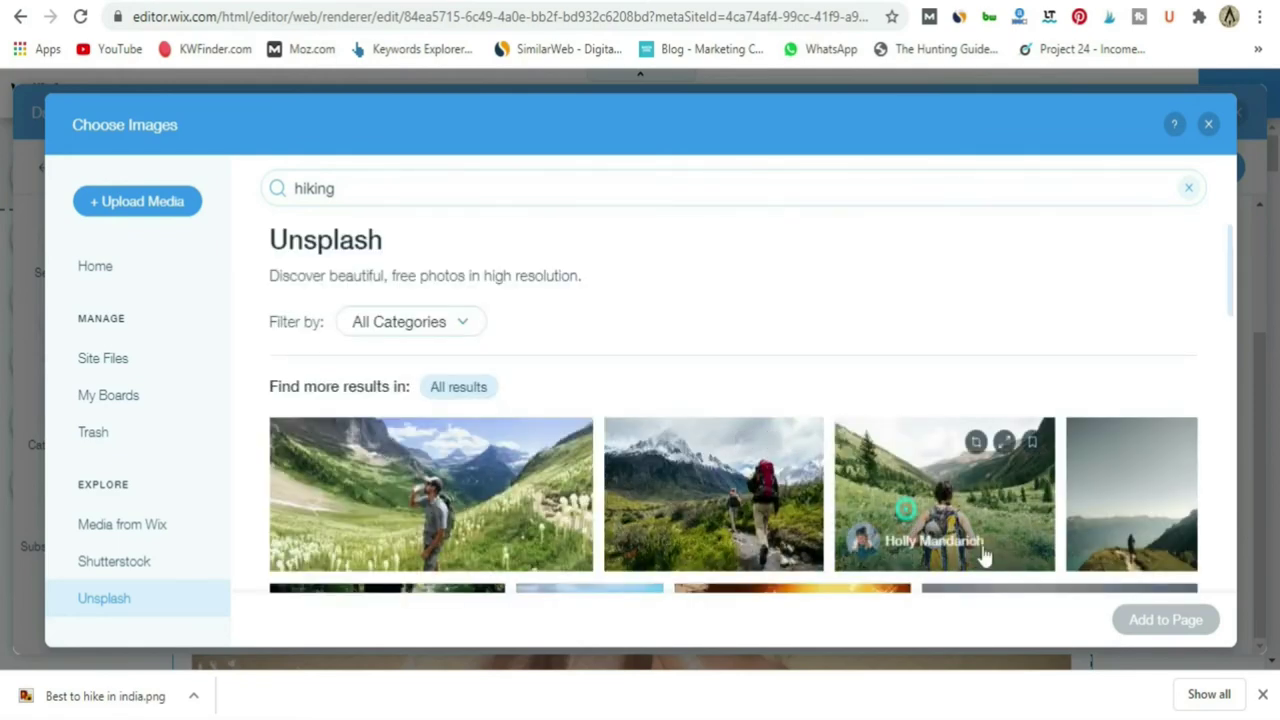
left_click(1166, 626)
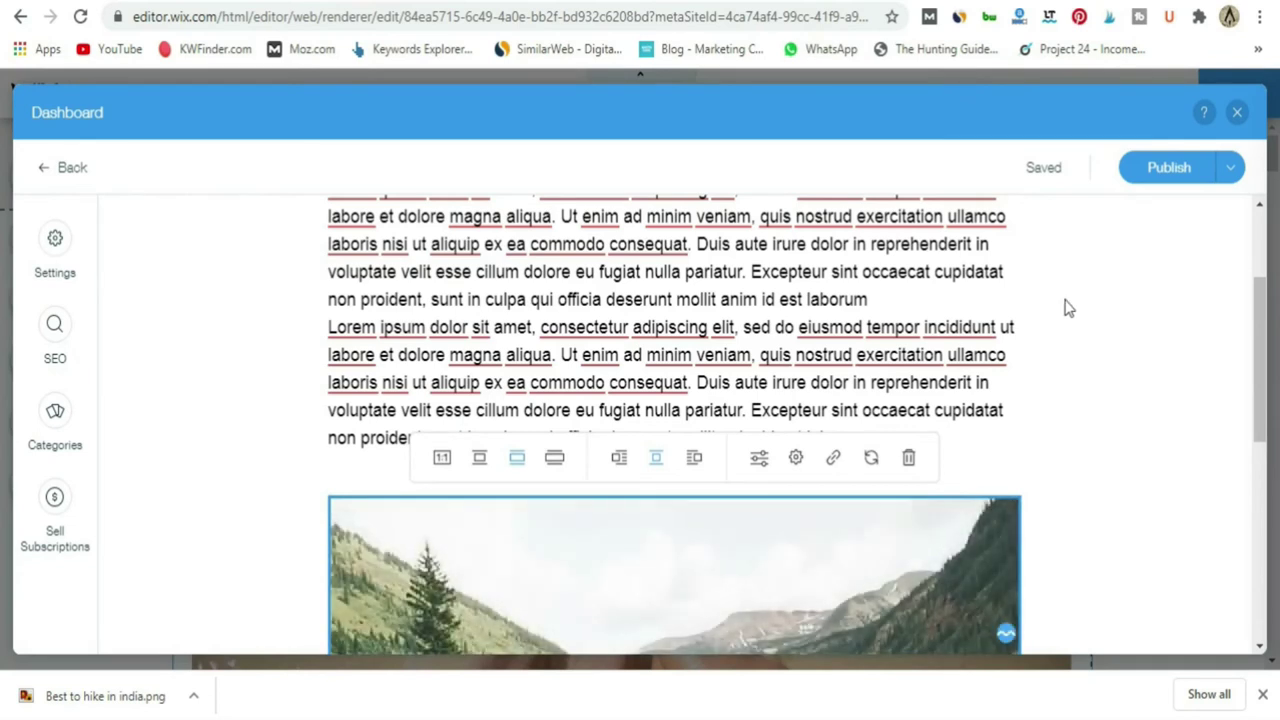
Look at the draft, schedule and settings options for publishing, and review the post's text and image.
left_click(1230, 167)
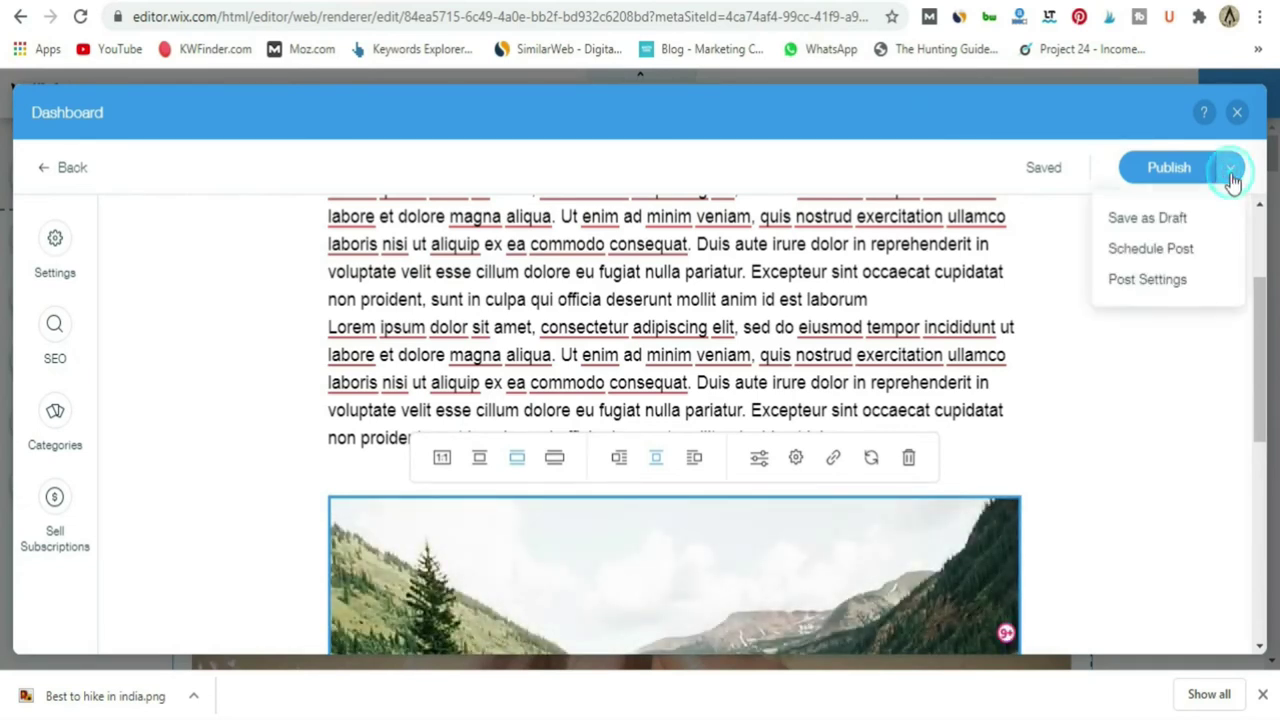
left_click(1160, 226)
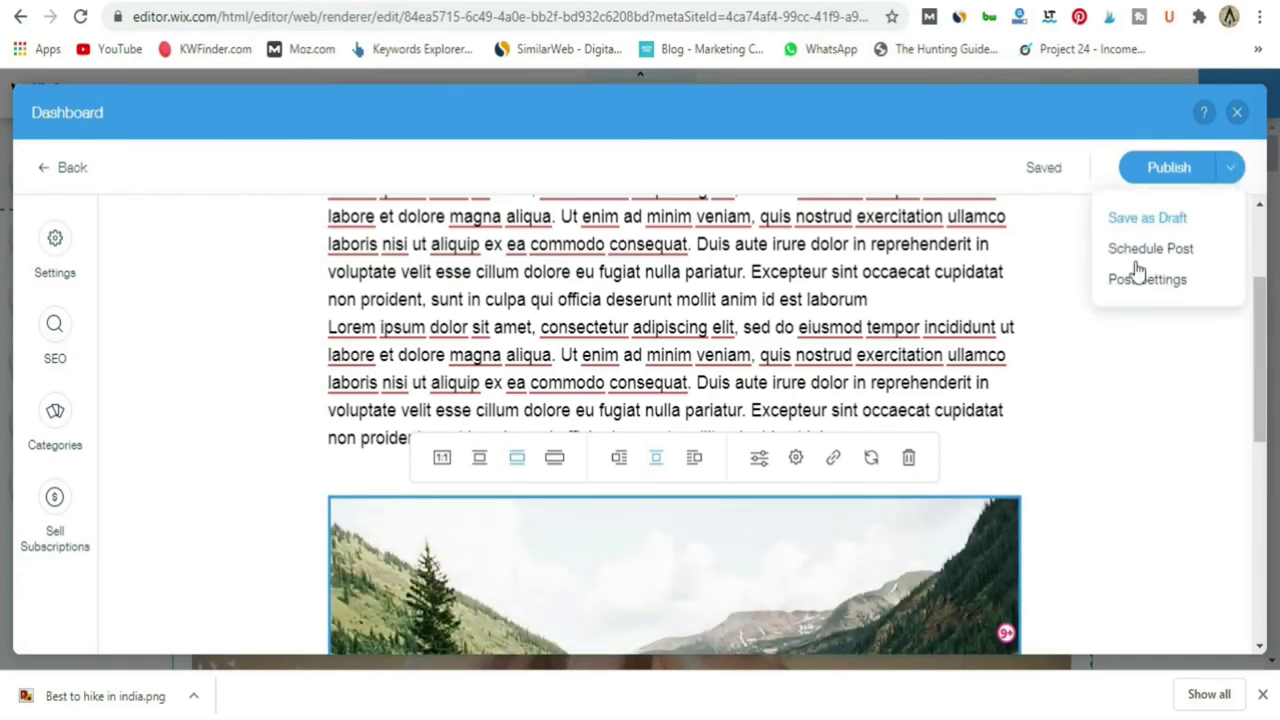
scroll(1063, 369, "down", 5)
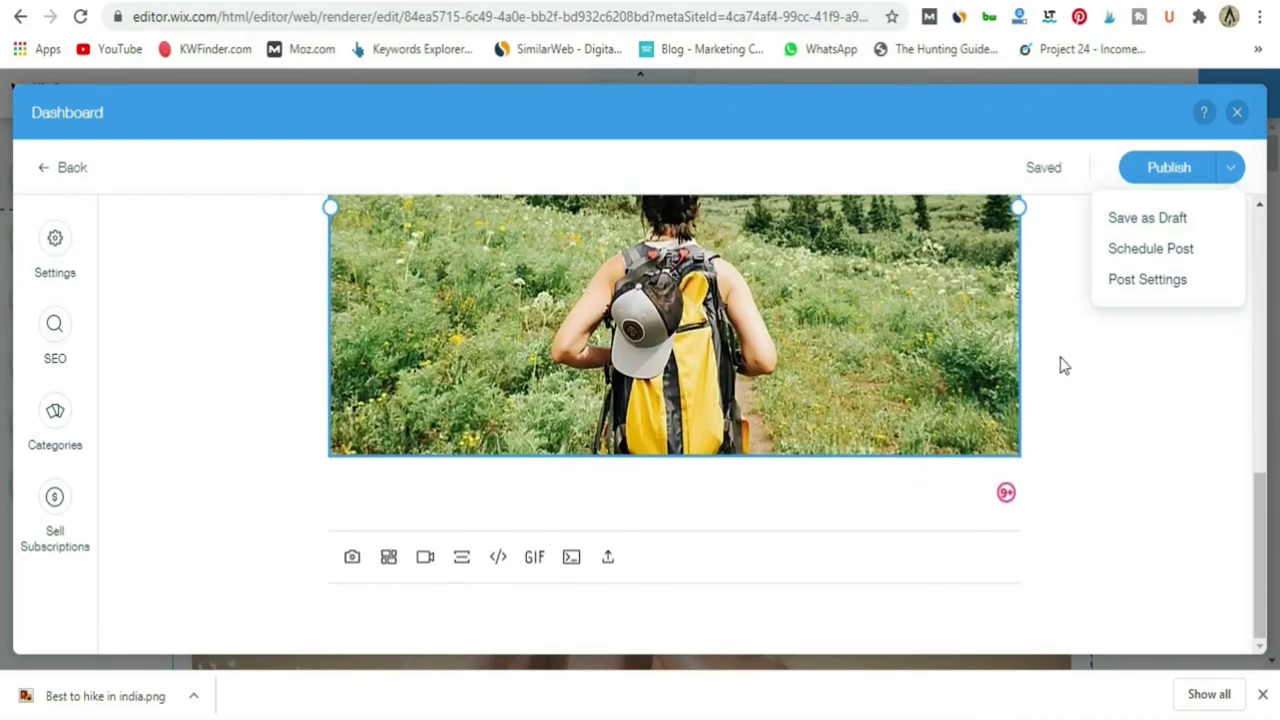
scroll(1060, 363, "up", 3)
scroll(766, 389, "down", 2)
scroll(740, 420, "up", 4)
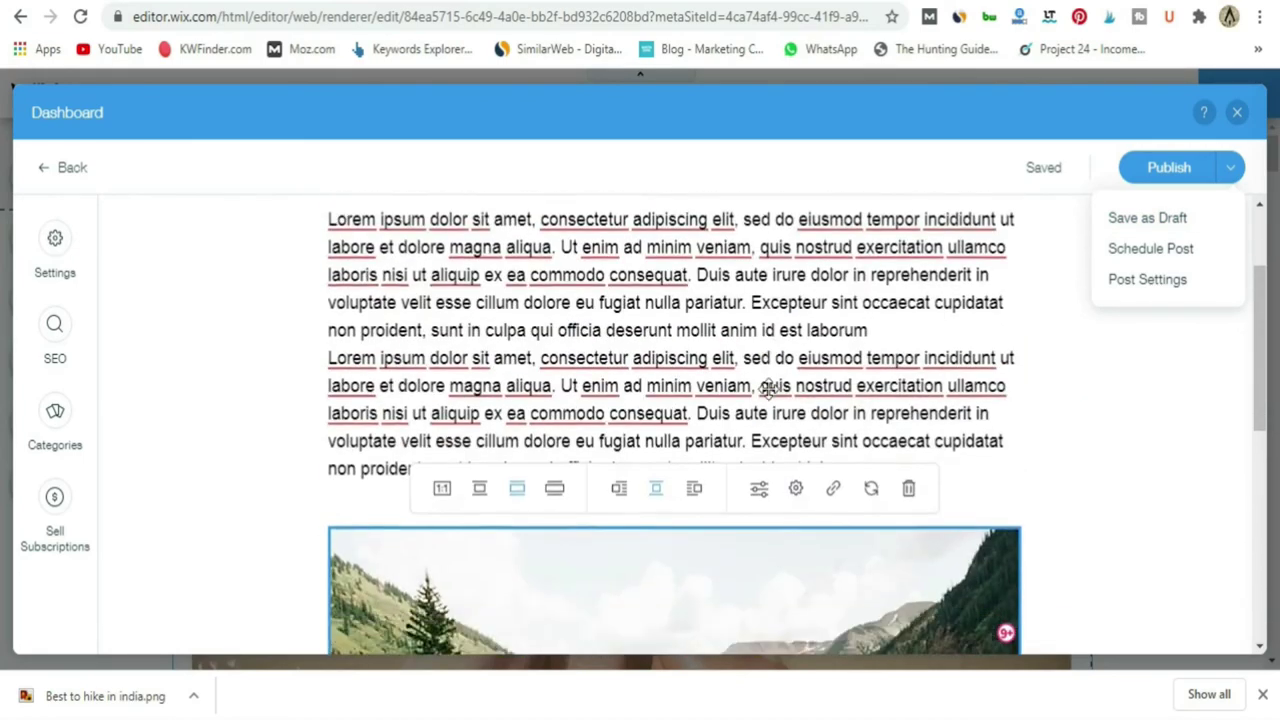
Try the left-aligned, right-aligned, centred and small layouts on the hiking photo and set it to full width.
scroll(705, 448, "down", 3)
left_click(619, 223)
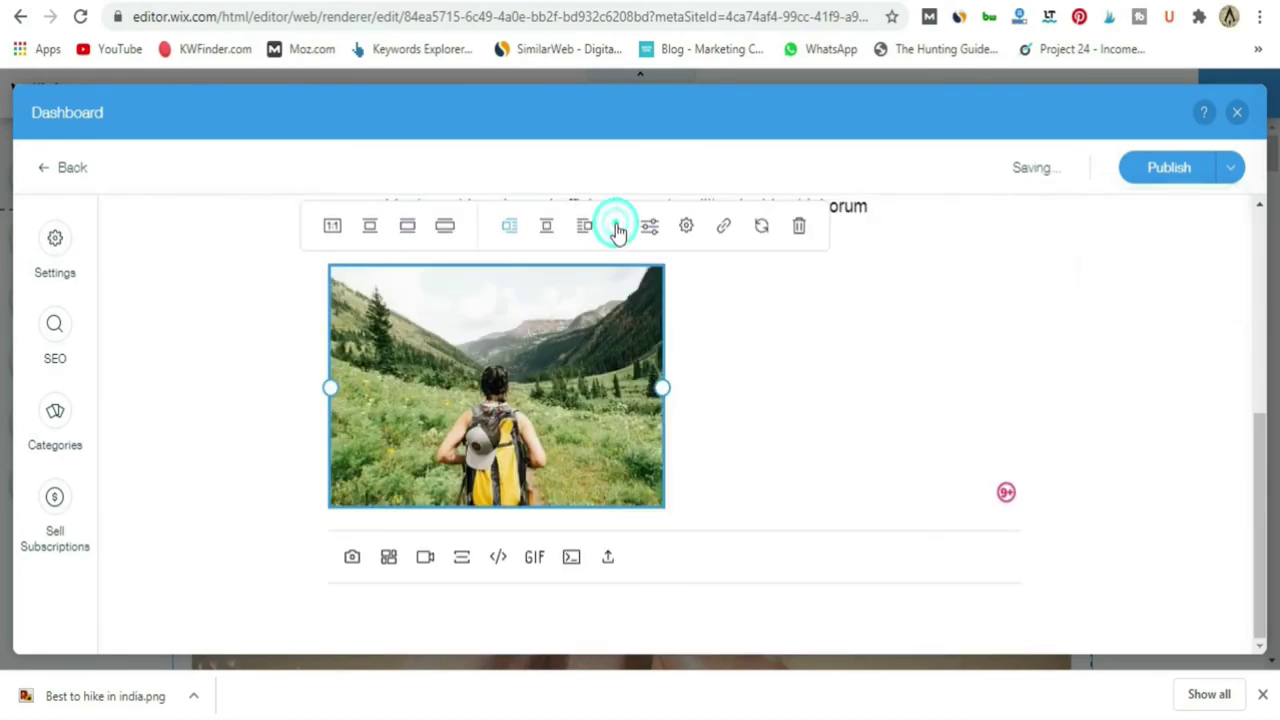
left_click(586, 230)
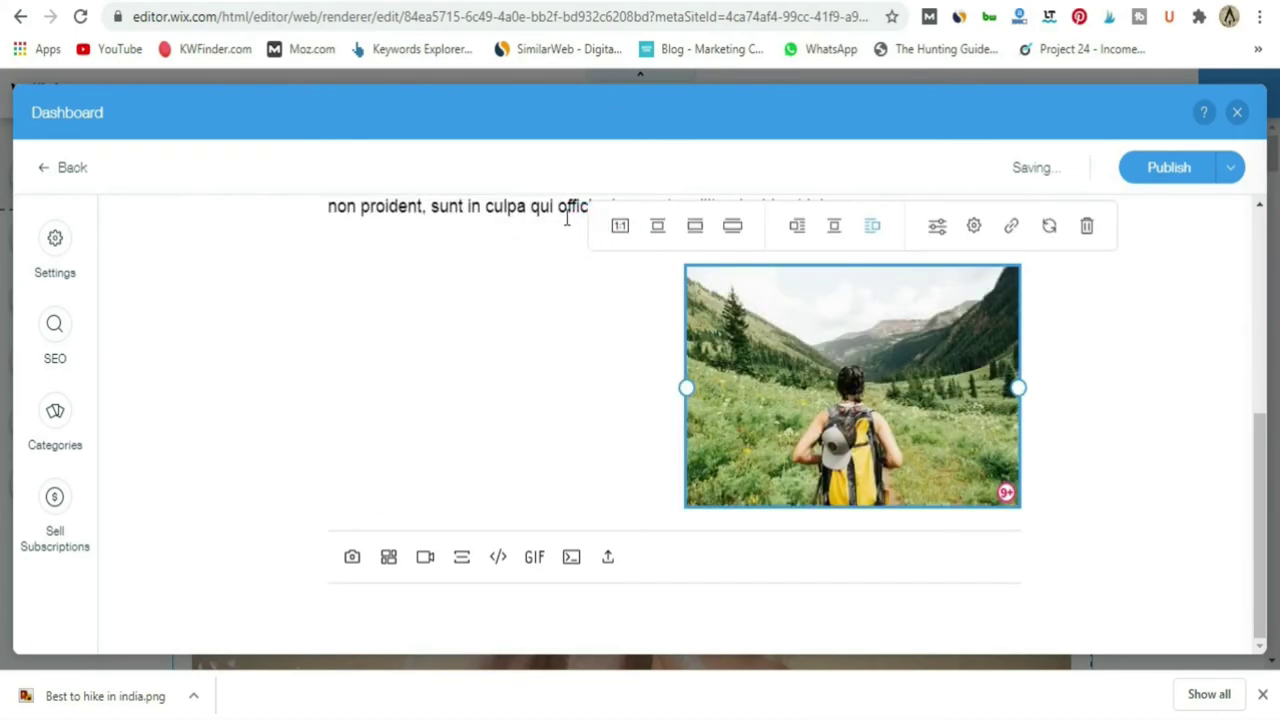
left_click(834, 228)
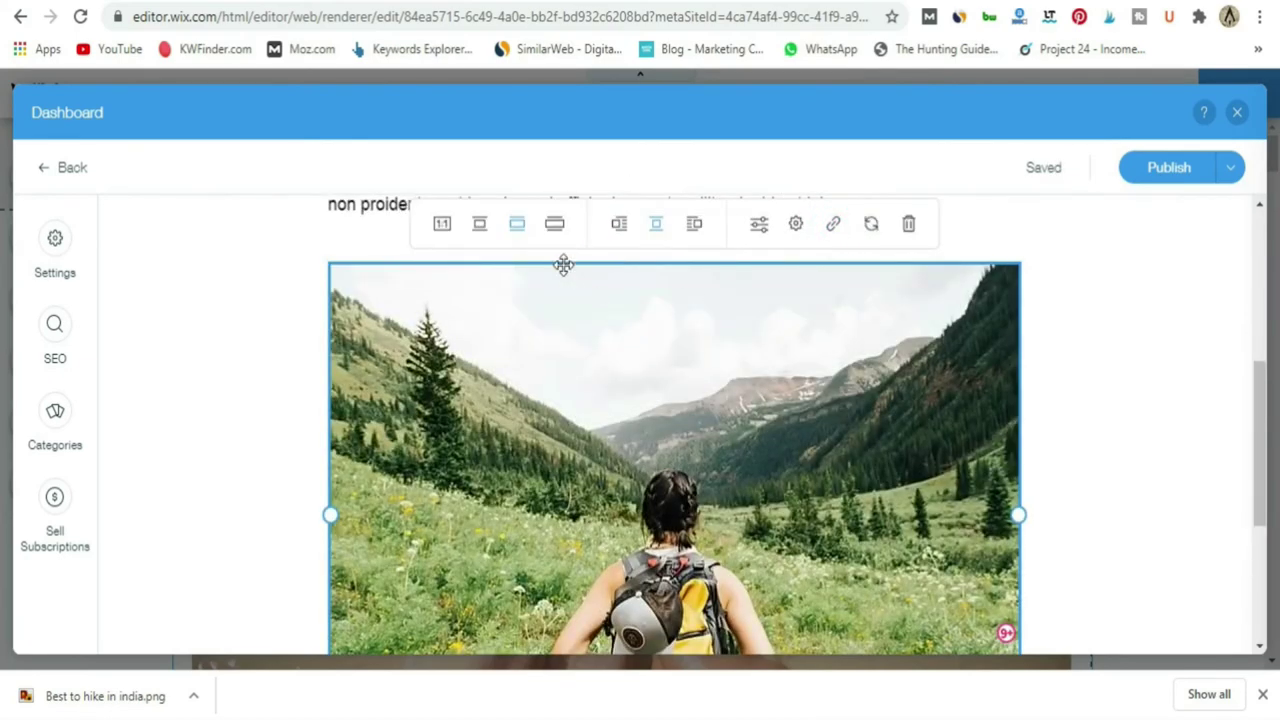
left_click(480, 232)
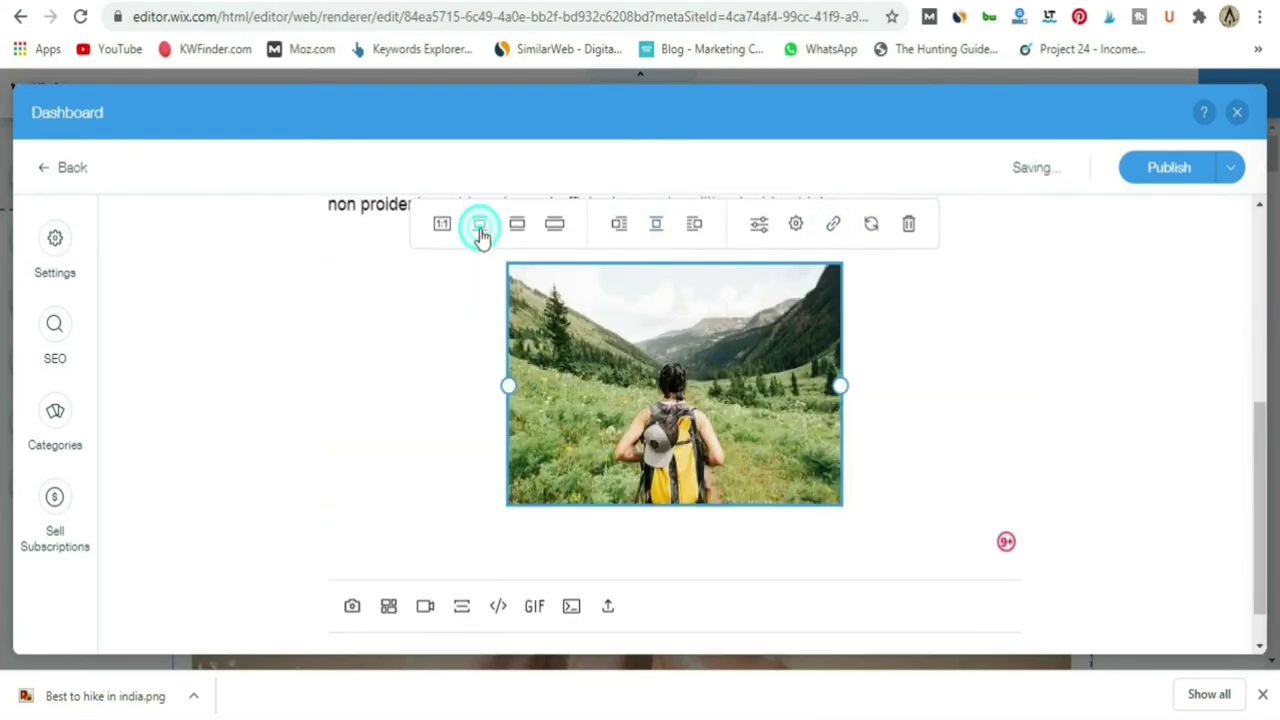
left_click(555, 226)
Examine the full-width hiking photo within the post and the editing options available for it.
scroll(629, 380, "down", 4)
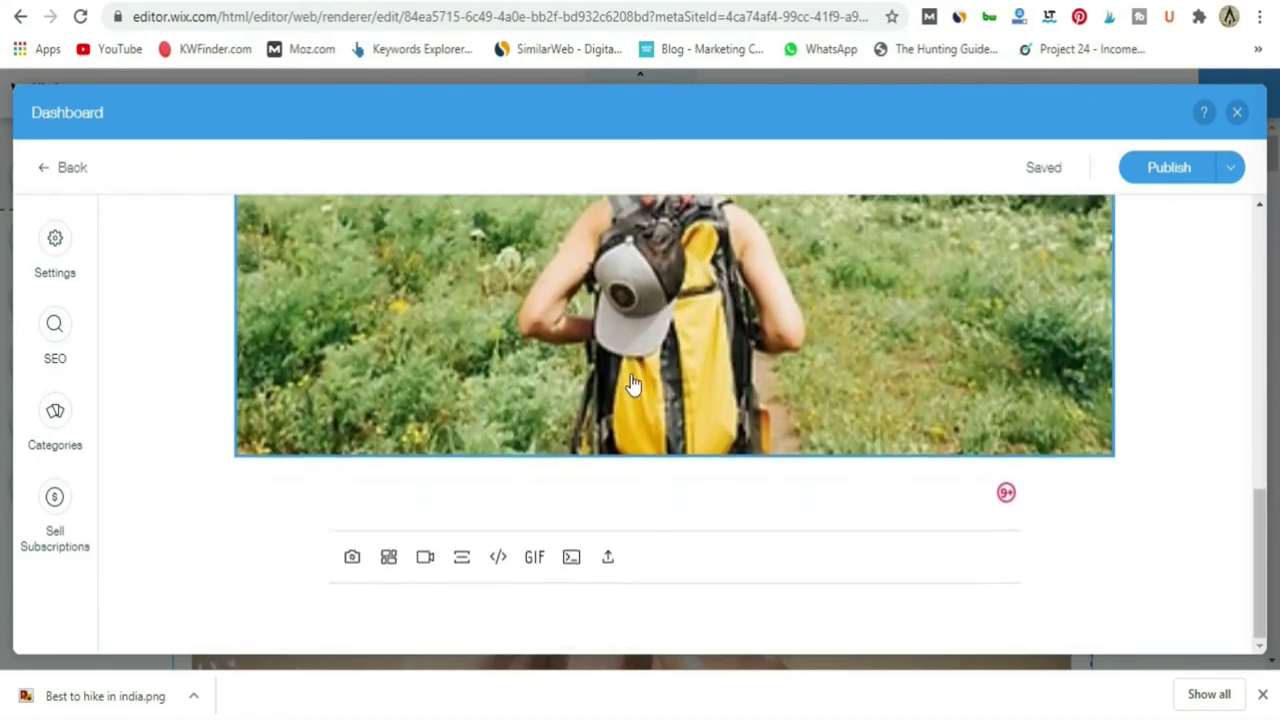
scroll(629, 370, "up", 5)
scroll(631, 378, "down", 3)
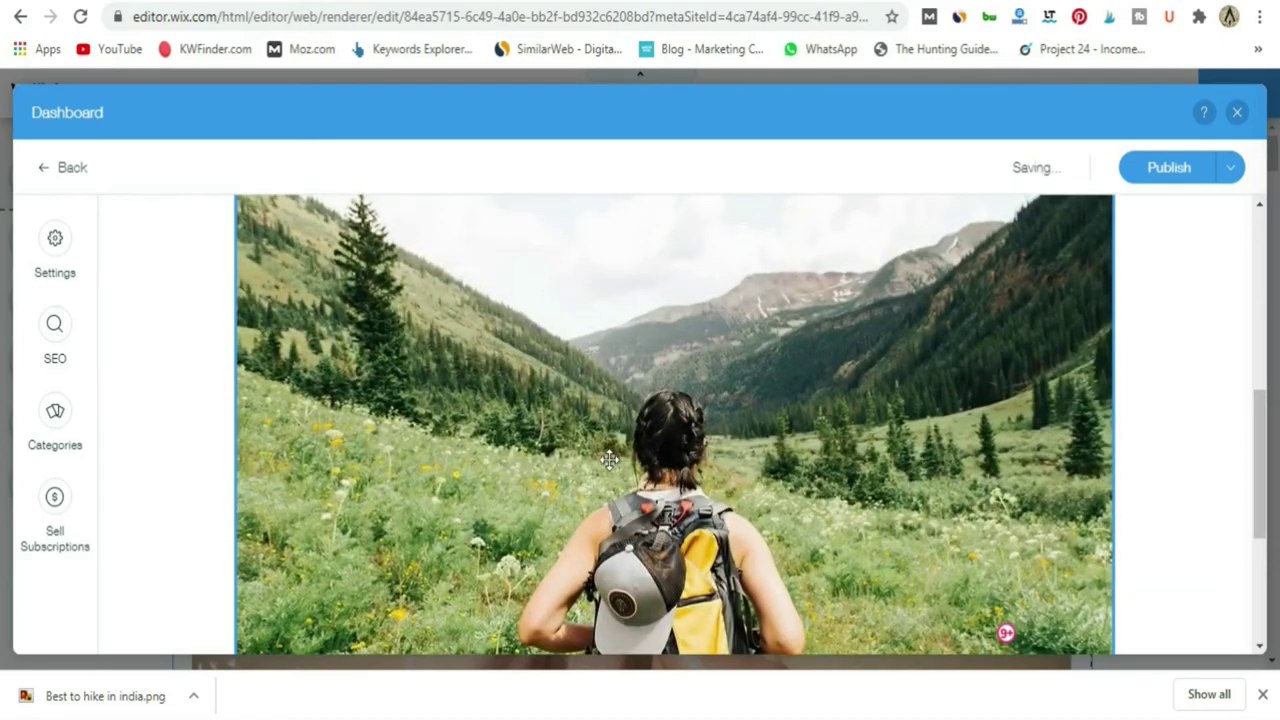
scroll(612, 455, "up", 5)
scroll(609, 460, "down", 4)
scroll(528, 308, "up", 2)
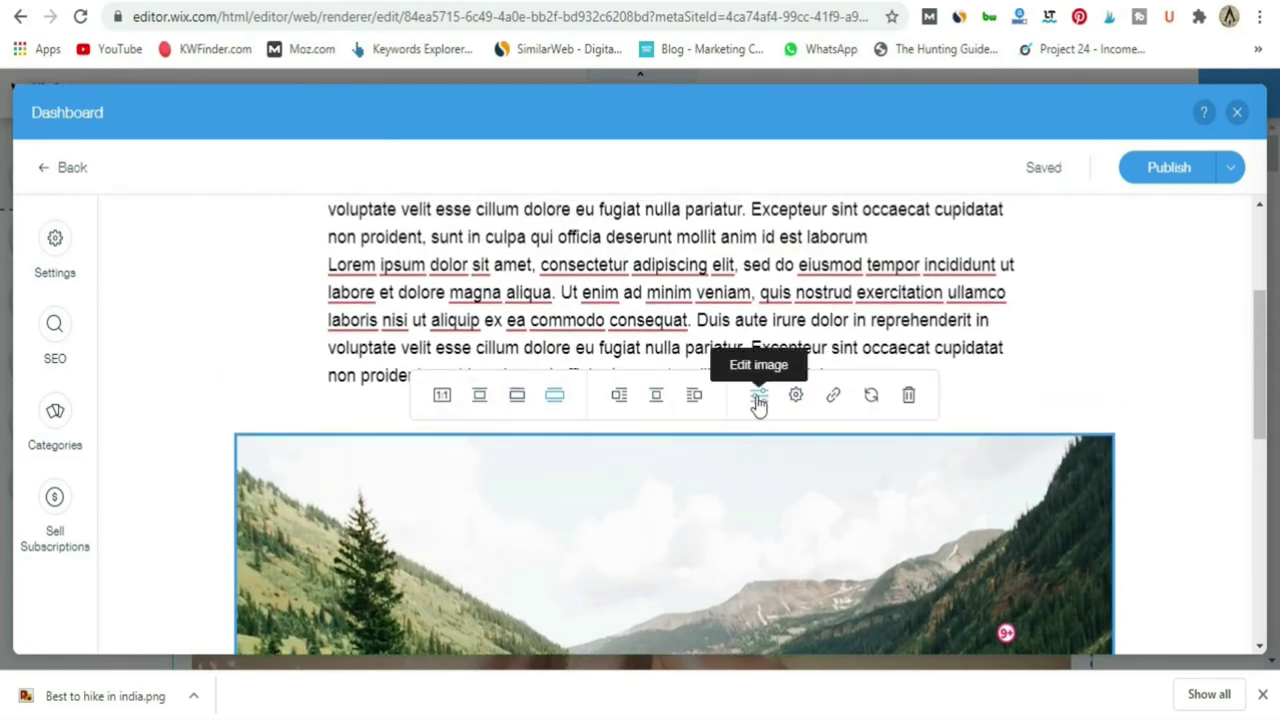
scroll(759, 400, "down", 2)
scroll(759, 400, "up", 2)
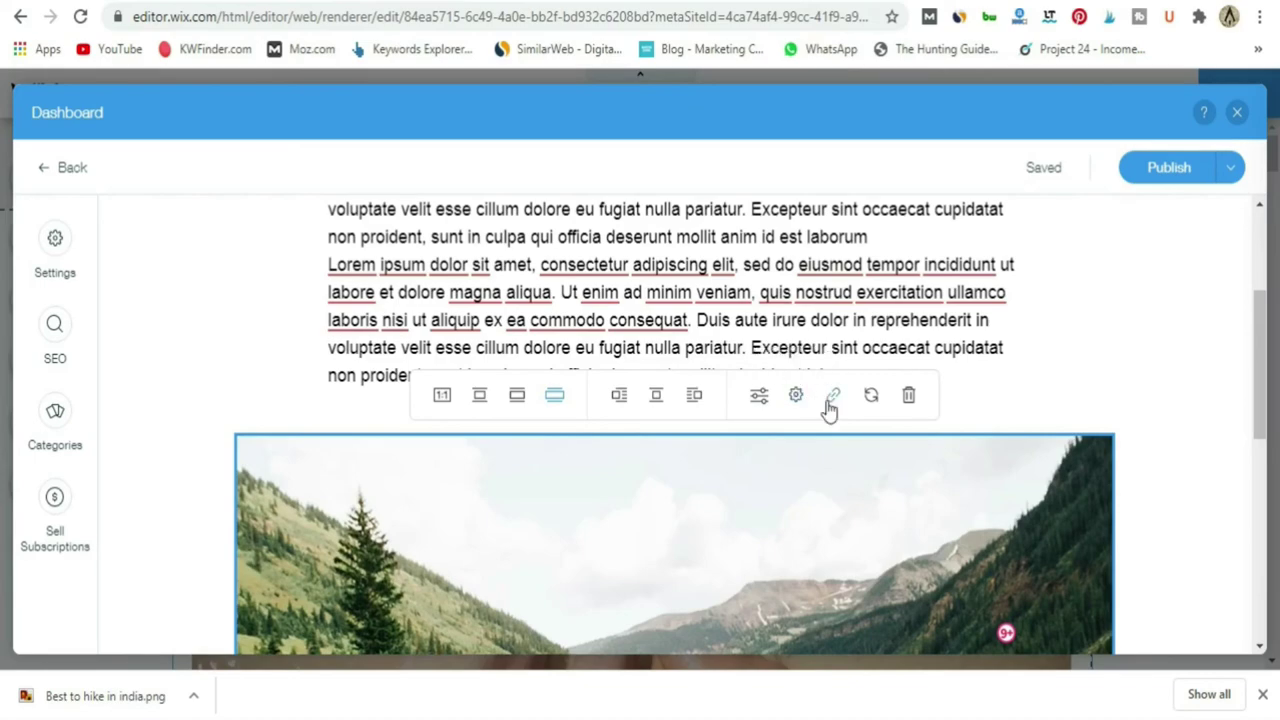
Add a Lorem ipsum paragraph below the full-width hiking photo, separated from it by a blank line.
scroll(774, 460, "down", 5)
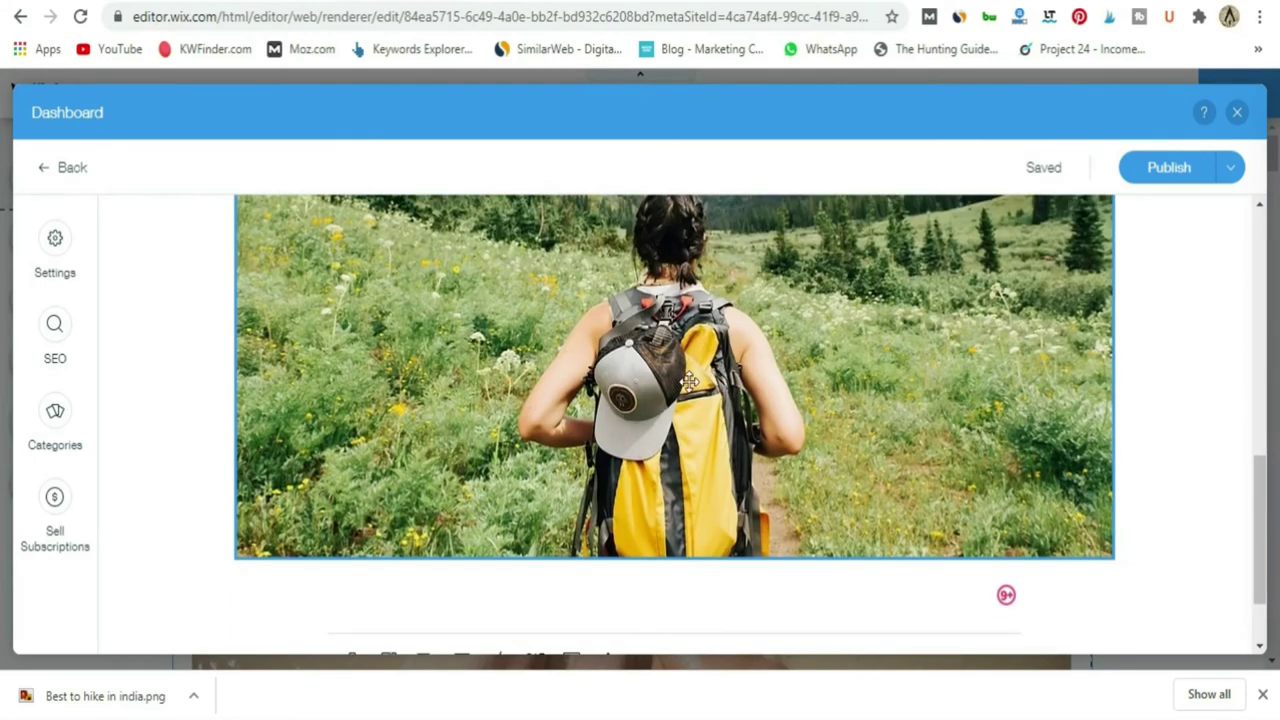
scroll(689, 381, "up", 1)
scroll(820, 420, "down", 2)
left_click(1006, 468)
left_click(1012, 472)
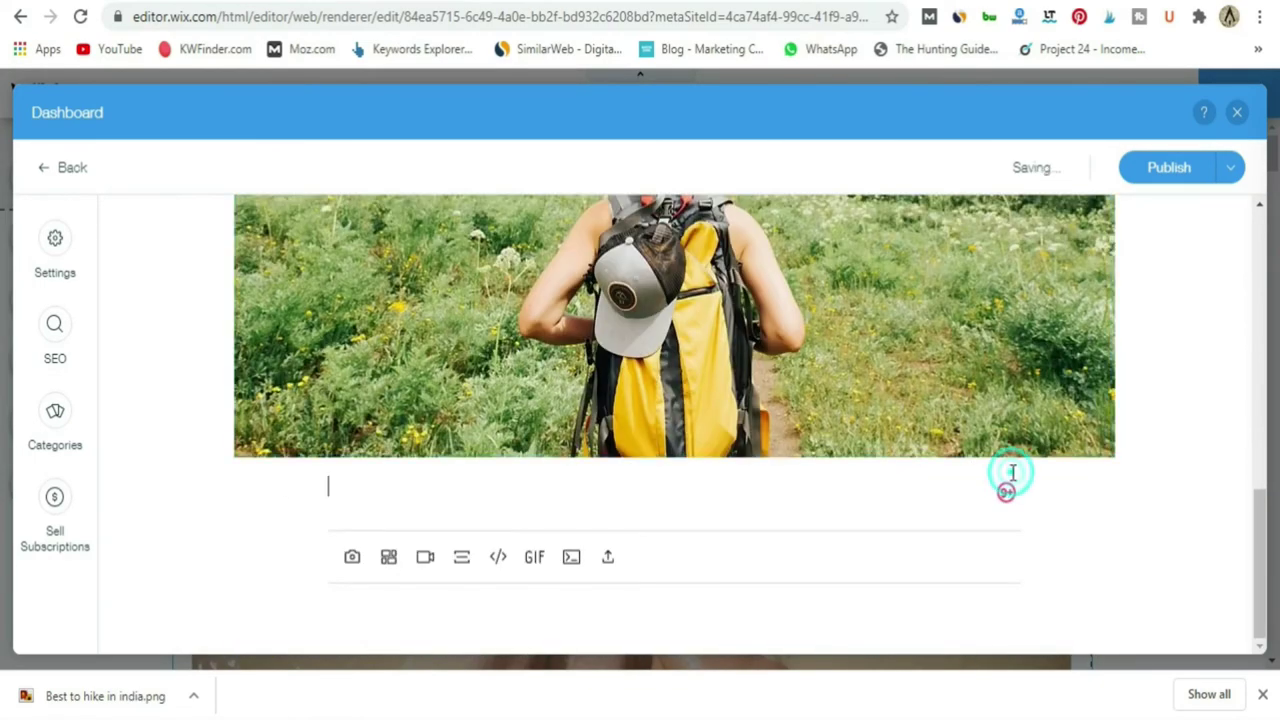
key("Return")
type("Lorem ipsum dolor sit amet, consectetur adipiscing elit, sed do eiusmod tempor incididunt ut labore et dolore magna aliqua. Ut enim ad minim veniam, quis nostrud exercitation ullamco laboris nisi ut aliquip ex ea commodo consequat. Duis aute irure dolor in reprehenderit in voluptate velit esse cillum dolore eu fugiat nulla pariatur. Excepteur sint occaecat cupidatat non proident, sunt in culpa qui officia deserunt mollit anim id est laborum")
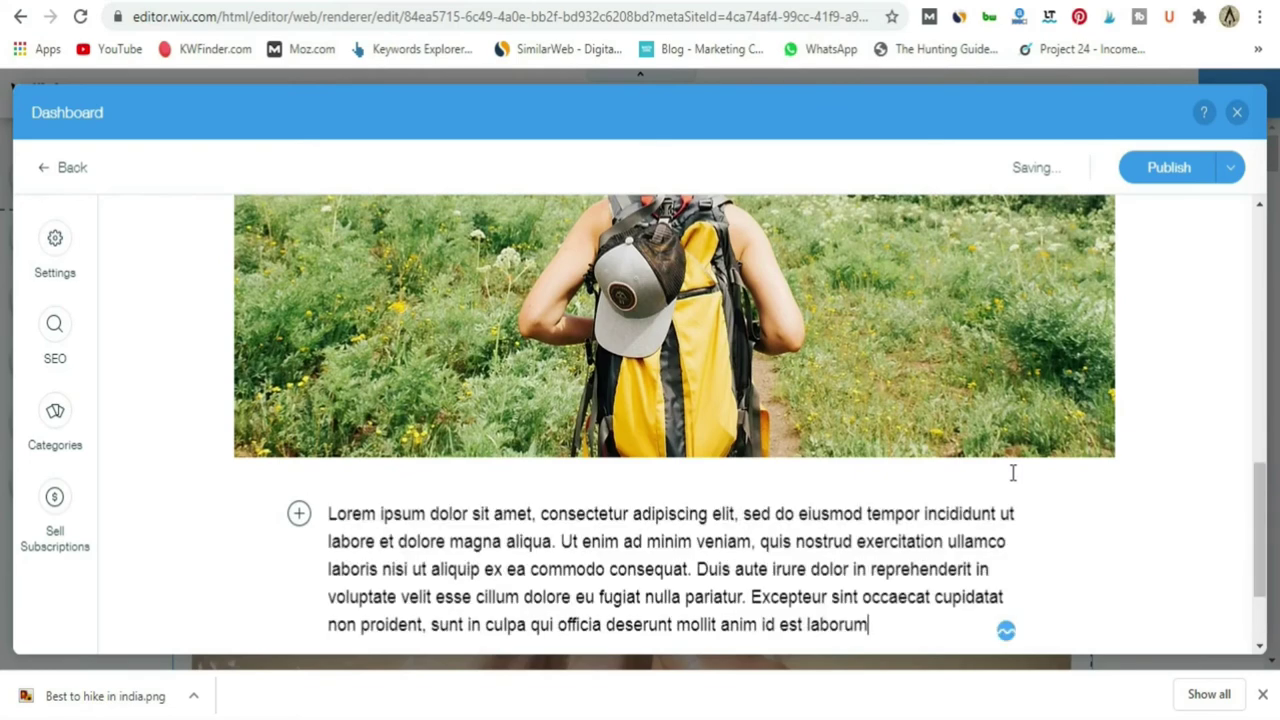
Write the line "Let's talk about the 3 places" below the new paragraph, leaving a blank line between them.
scroll(1014, 471, "down", 1)
left_click(921, 506)
key("Return")
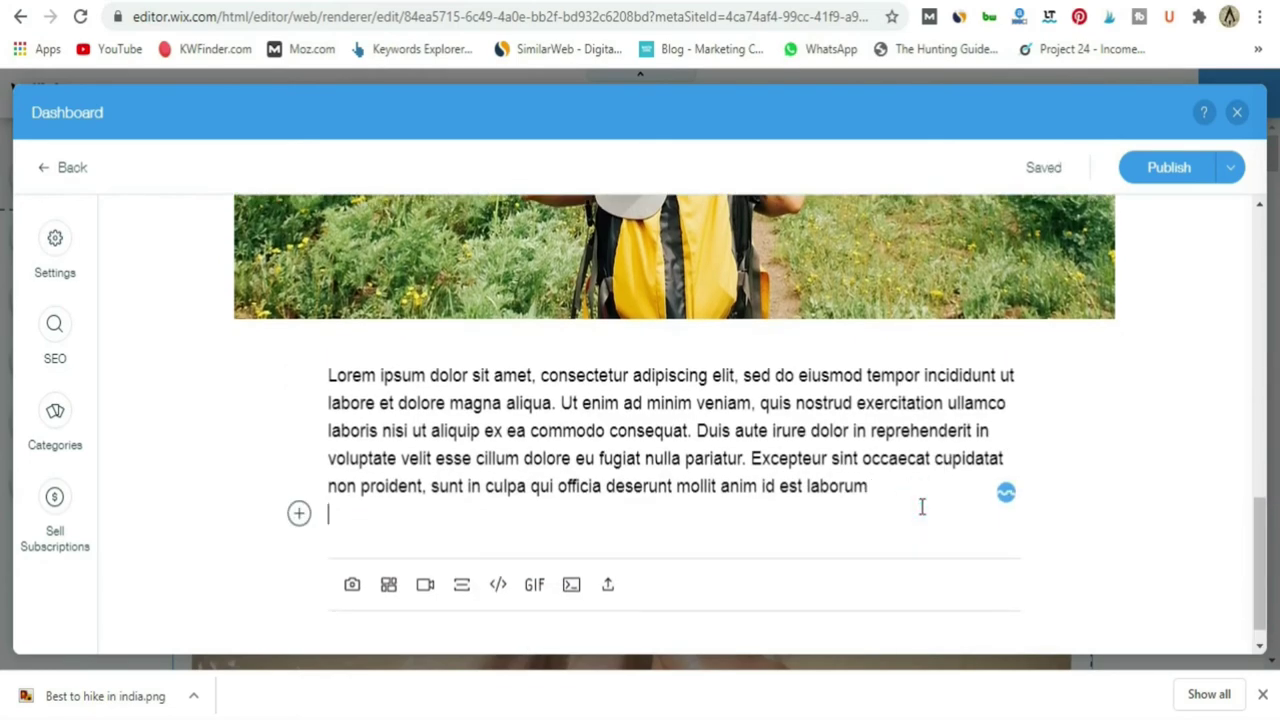
key("Return")
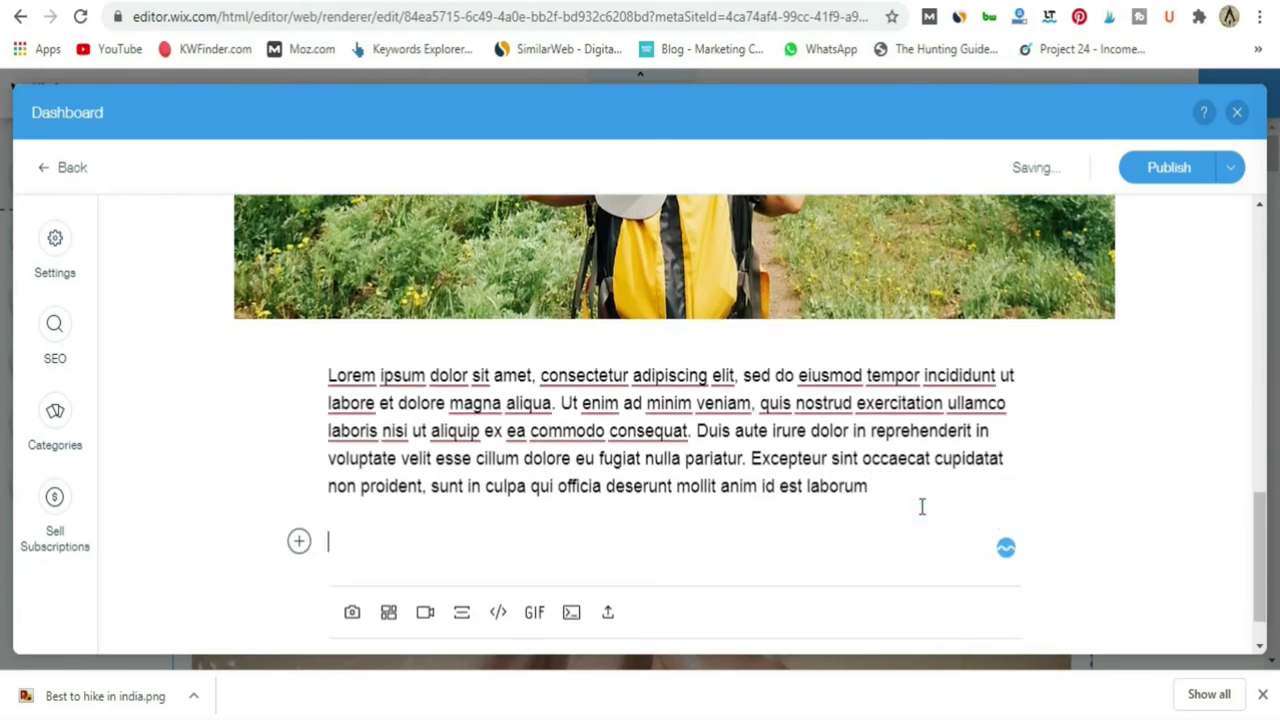
type("Let ")
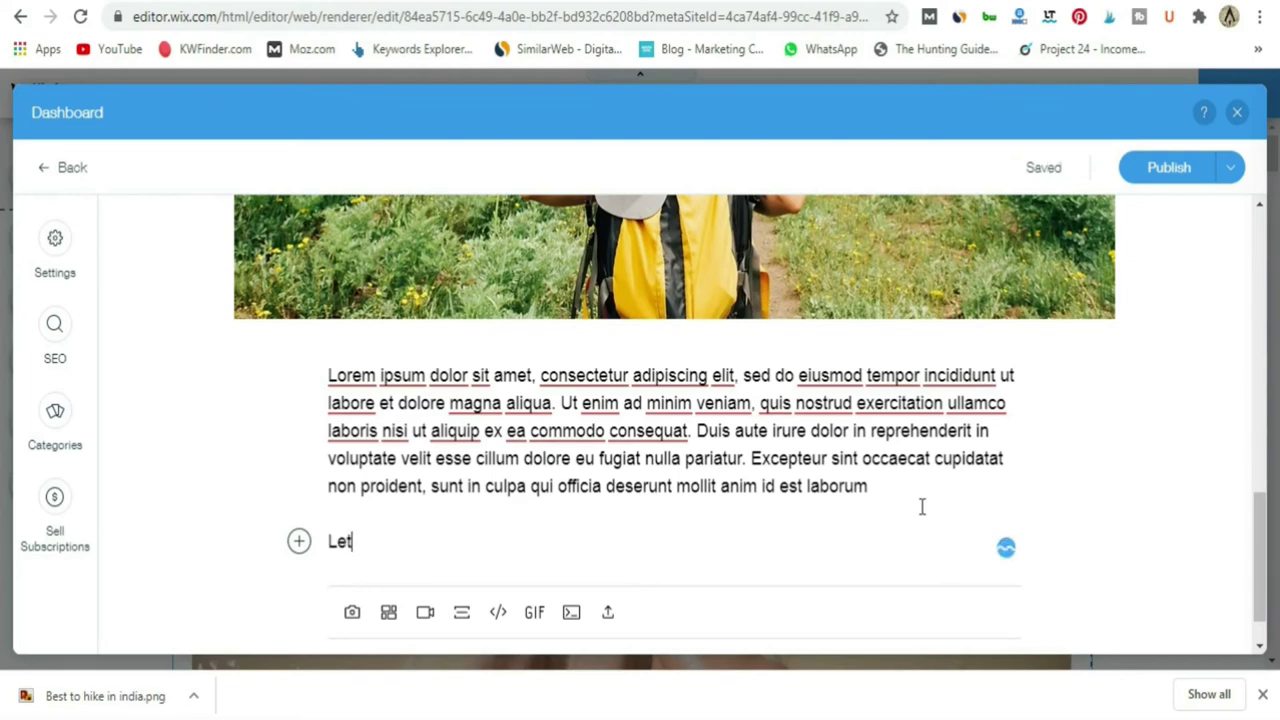
type("'s talk ")
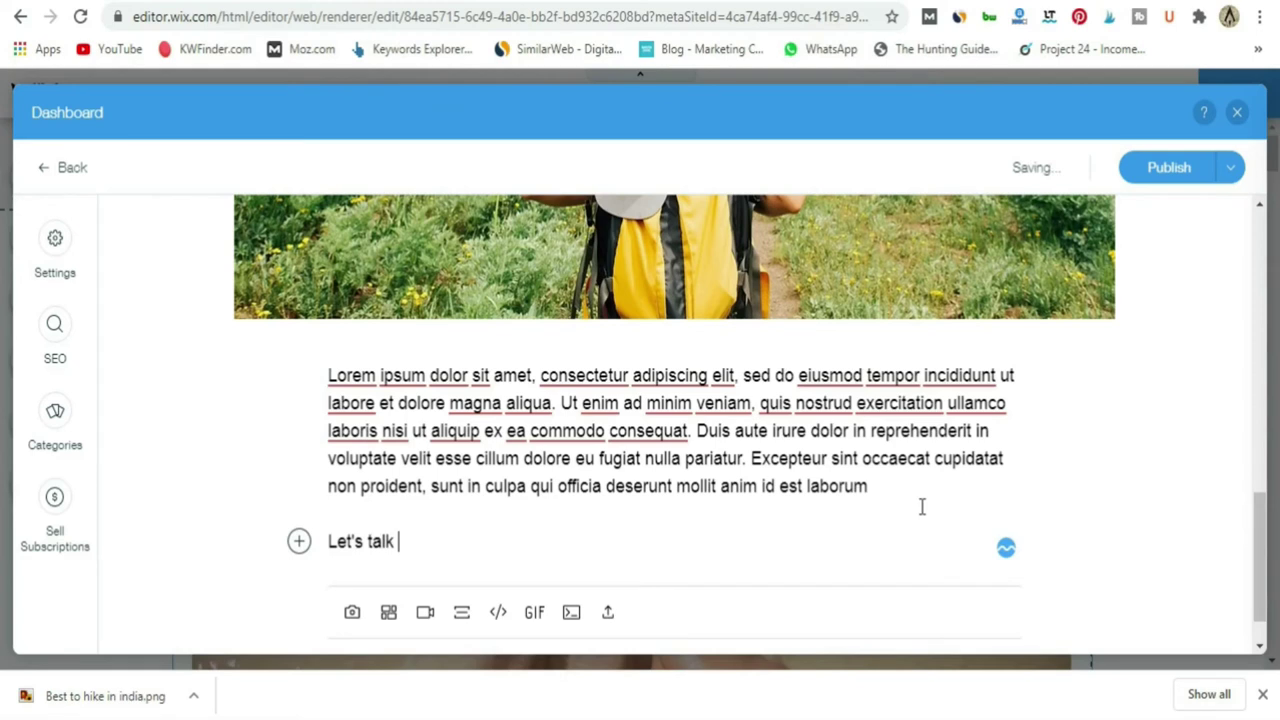
type("about the 3 places")
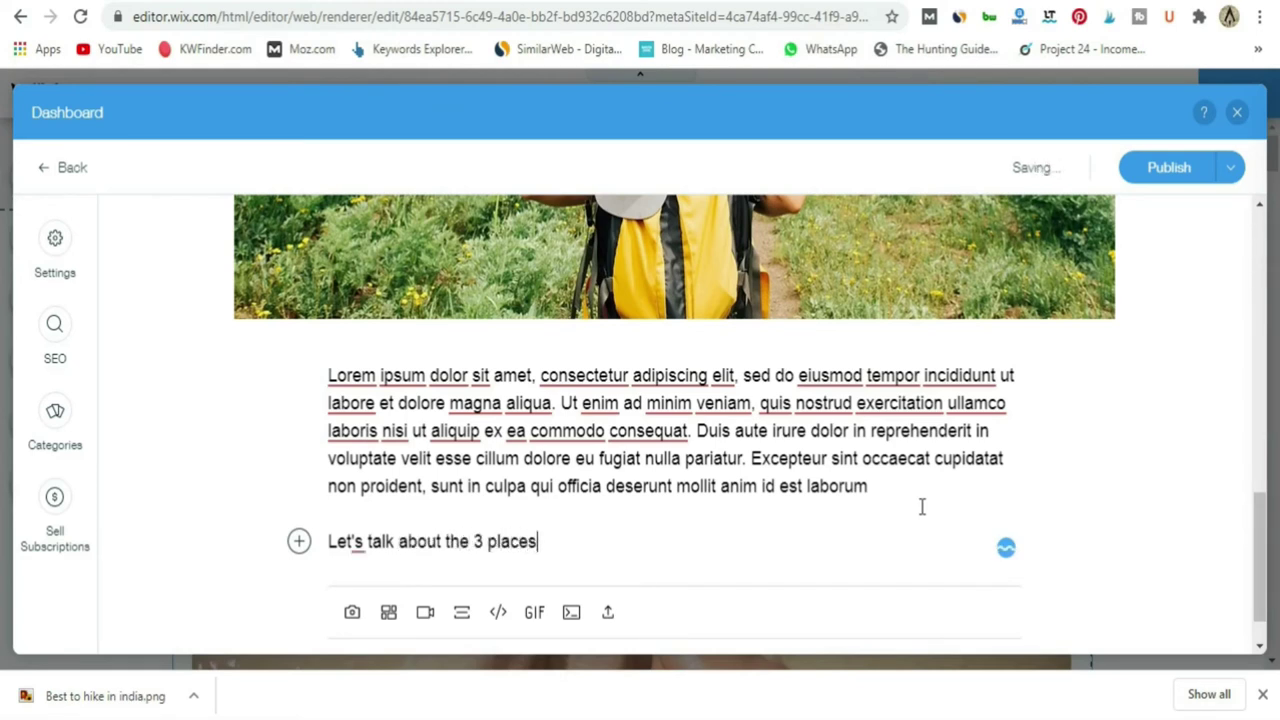
List "First", "Second" and "Third" on separate lines under the sentence about the 3 places.
key("Return")
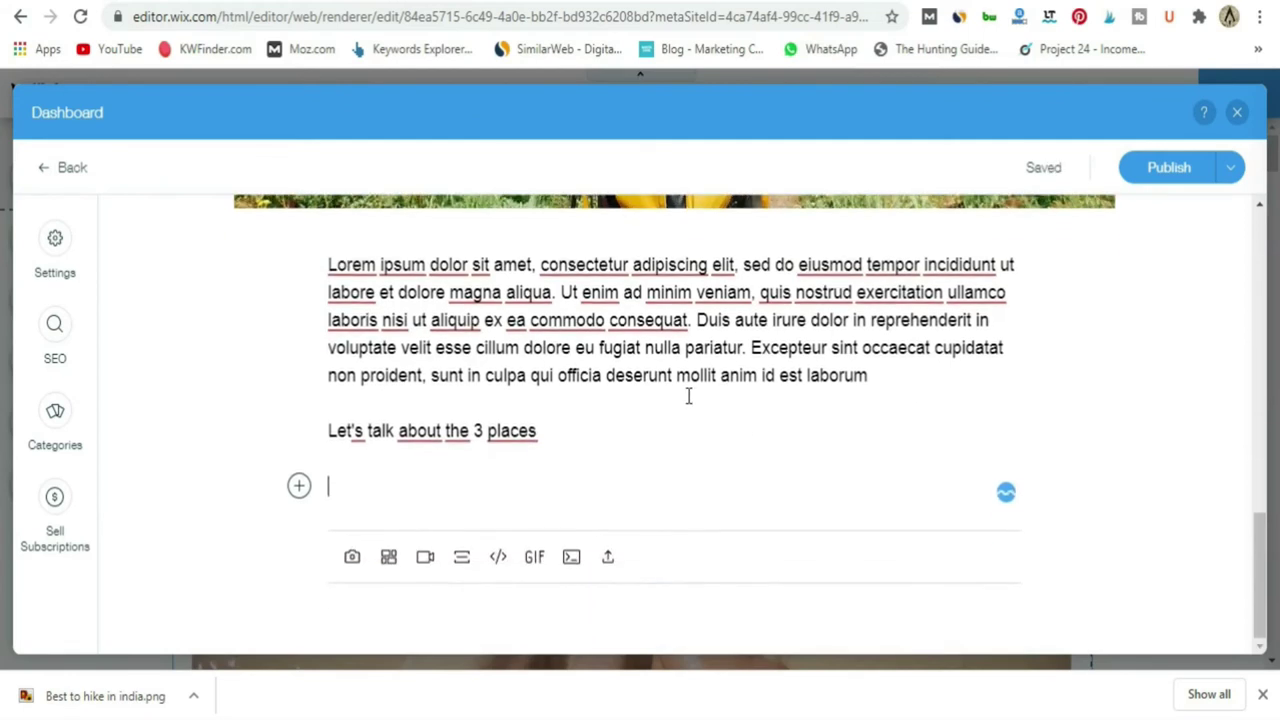
type("firs")
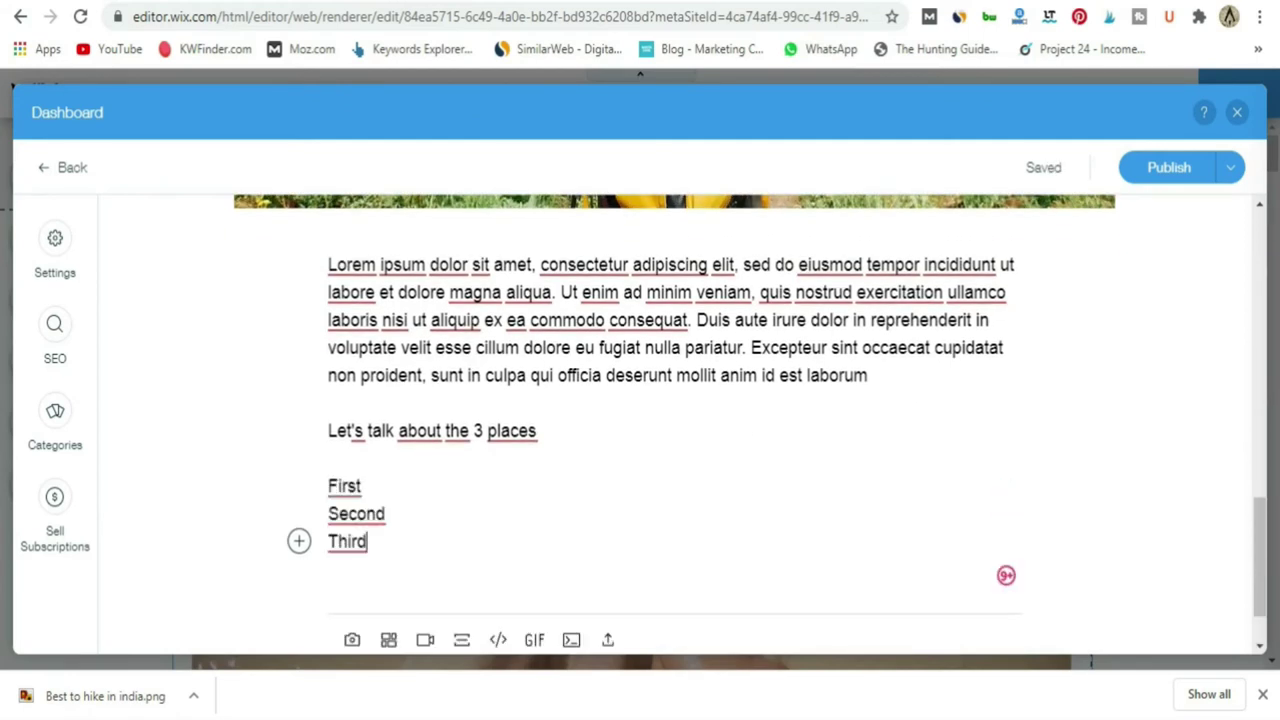
key("Return")
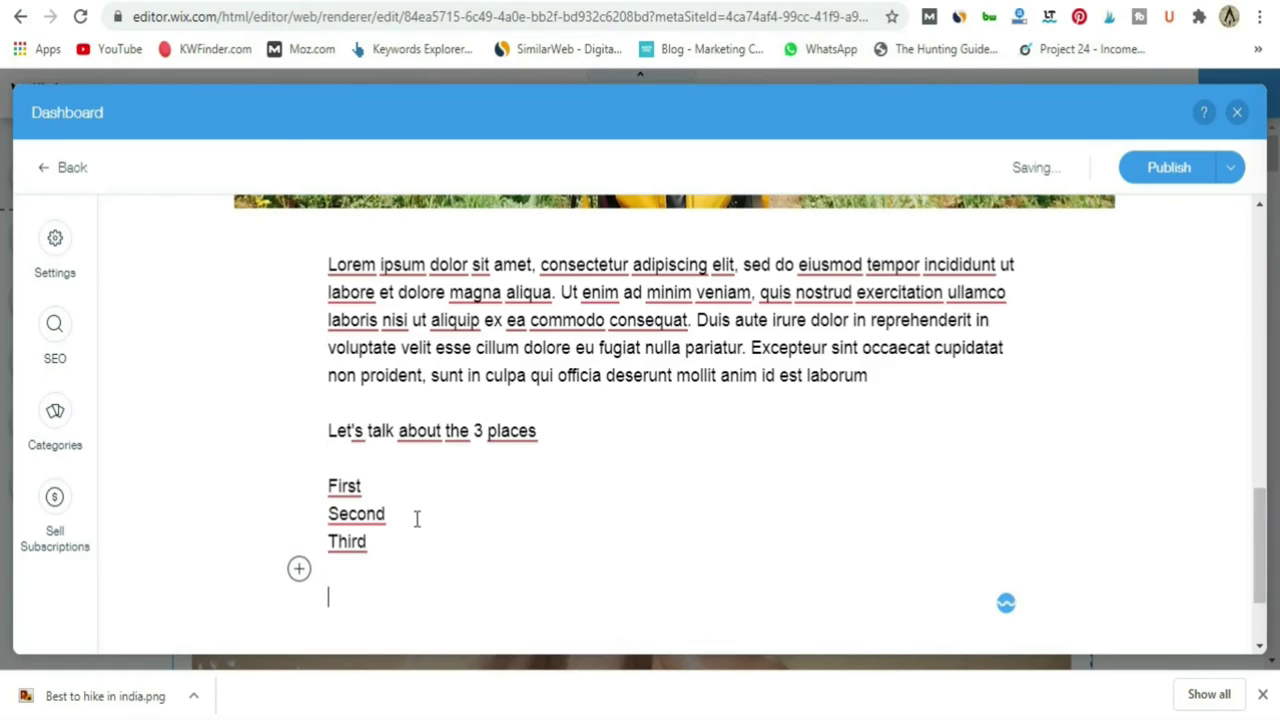
Add a Lorem ipsum paragraph below the list, followed by a "First" heading line with its own Lorem ipsum paragraph.
type("Lorem ipsum dolor sit amet, consectetur adipiscing elit, sed do eiusmod tempor incididunt ut labore et dolore magna aliqua. Ut enim ad minim veniam, quis nostrud exercitation ullamco laboris nisi ut aliquip ex ea commodo consequat. Duis aute irure dolor in reprehenderit in voluptate velit esse cillum dolore eu fugiat nulla pariatur. Excepteur sint occaecat cupidatat non proident, sunt in culpa qui officia deserunt mollit anim id est laborum")
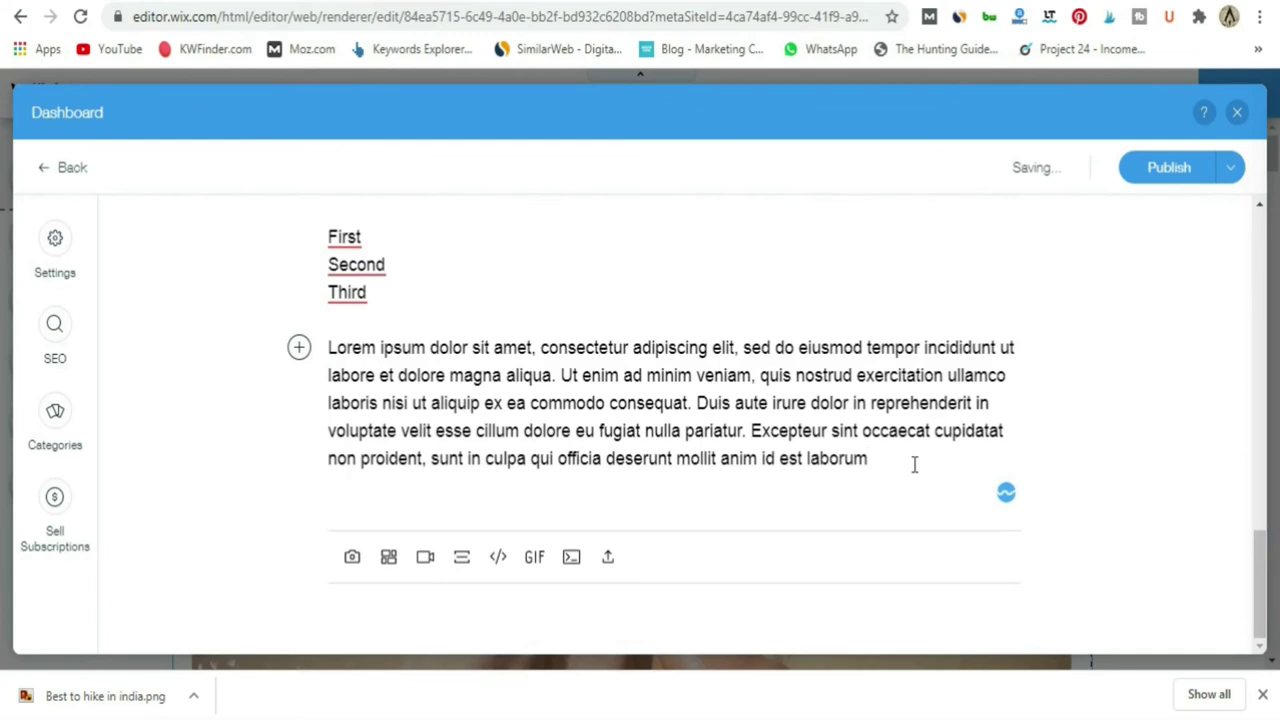
key("Return")
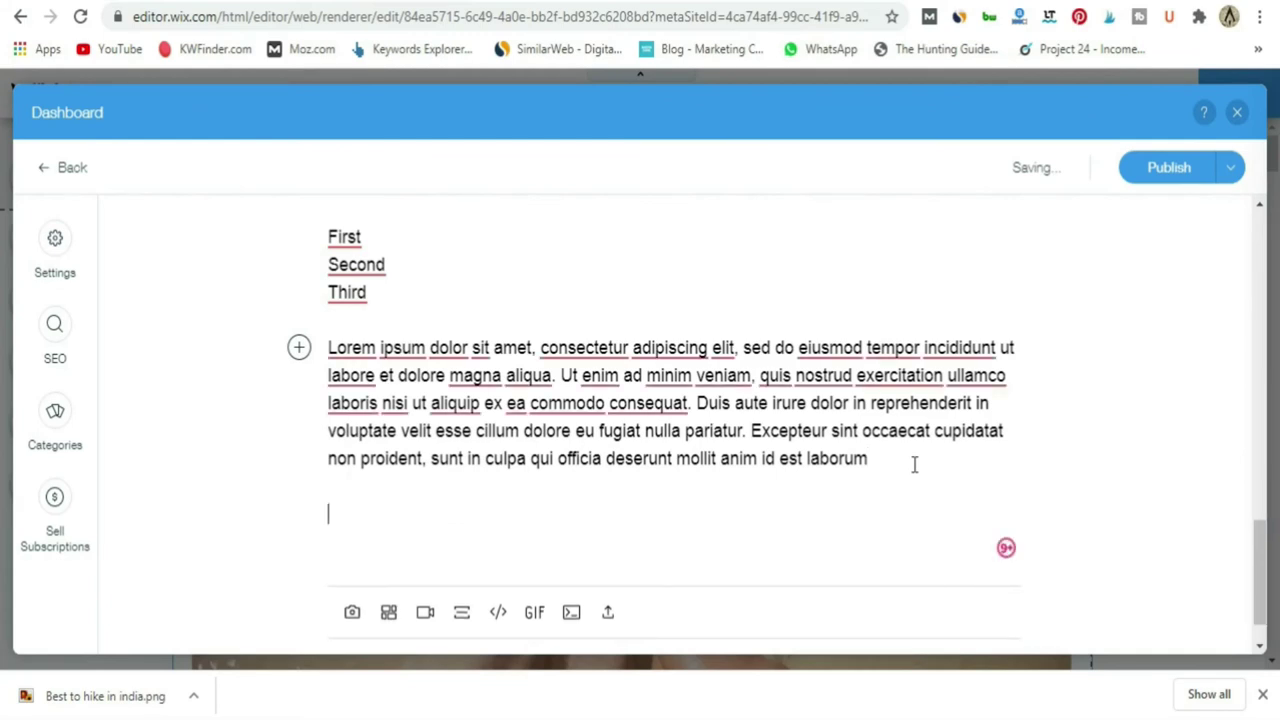
type("First")
key("Return")
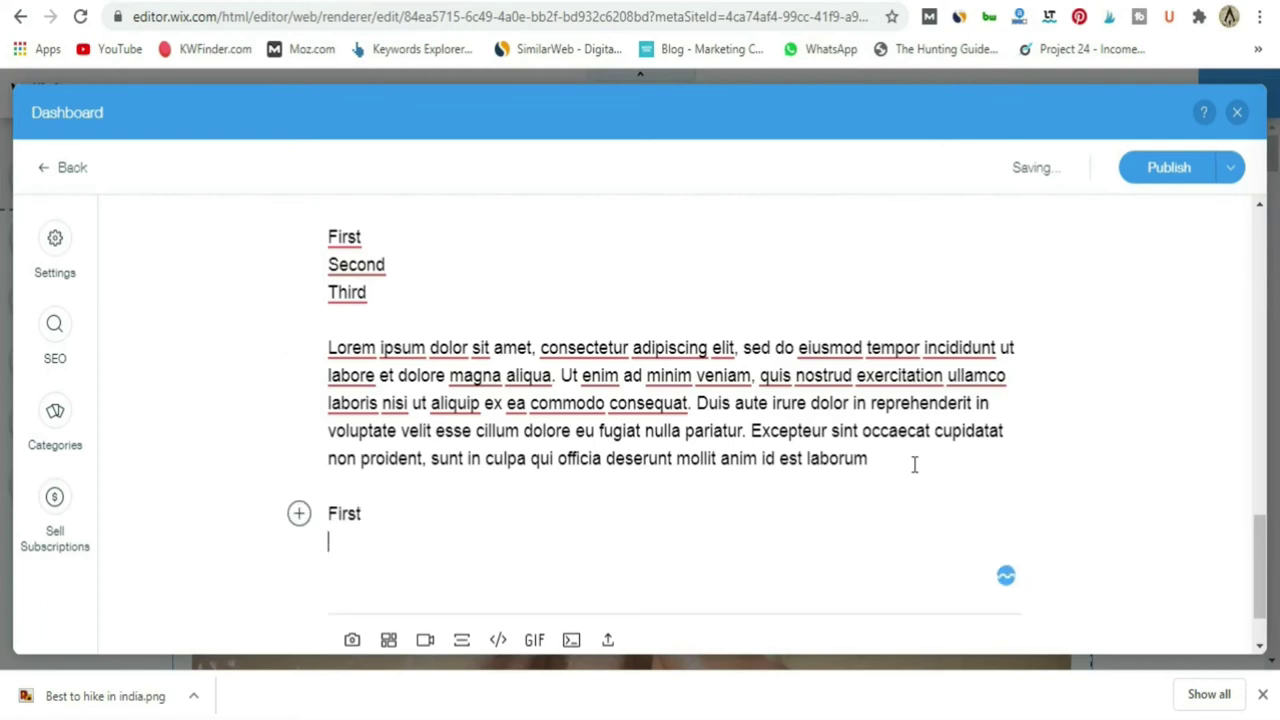
key("Return")
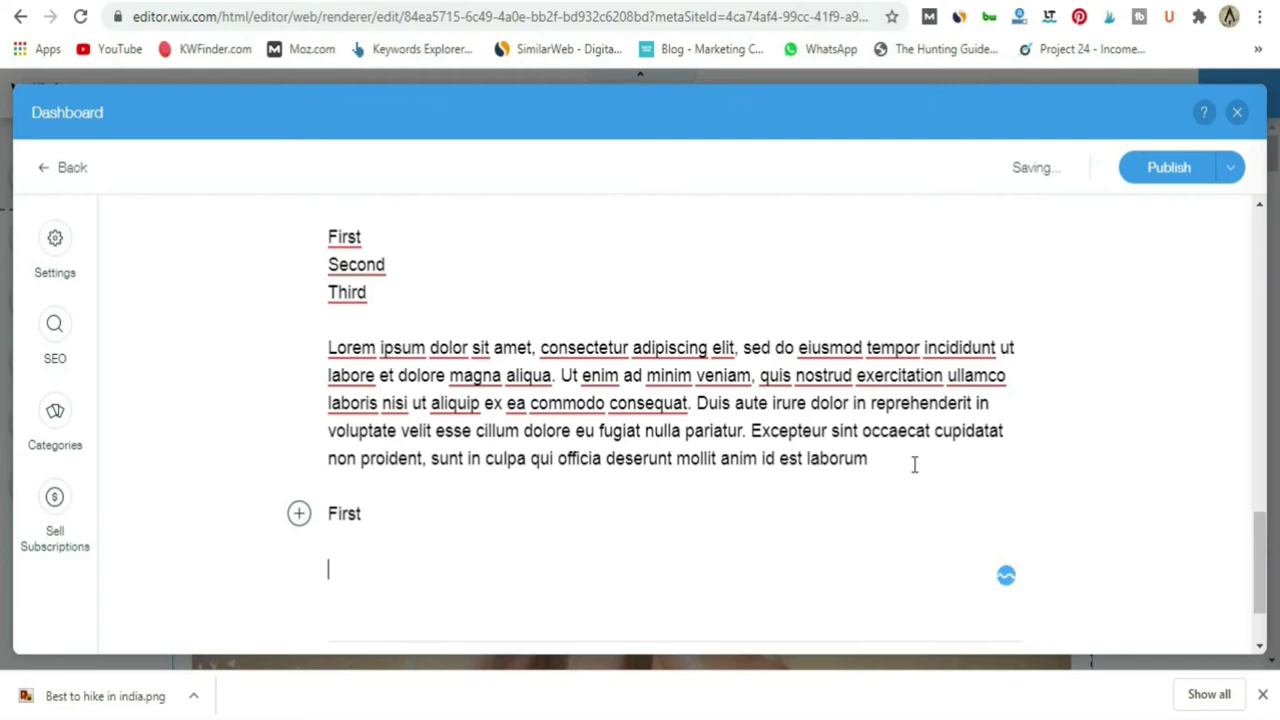
type("Lorem ipsum dolor sit amet, consectetur adipiscing elit, sed do eiusmod tempor incididunt ut labore et dolore magna aliqua. Ut enim ad minim veniam, quis nostrud exercitation ullamco laboris nisi ut aliquip ex ea commodo consequat. Duis aute irure dolor in reprehenderit in voluptate velit esse cillum dolore eu fugiat nulla pariatur. Excepteur sint occaecat cupidatat non proident, sunt in culpa qui officia deserunt mollit anim id est laborum")
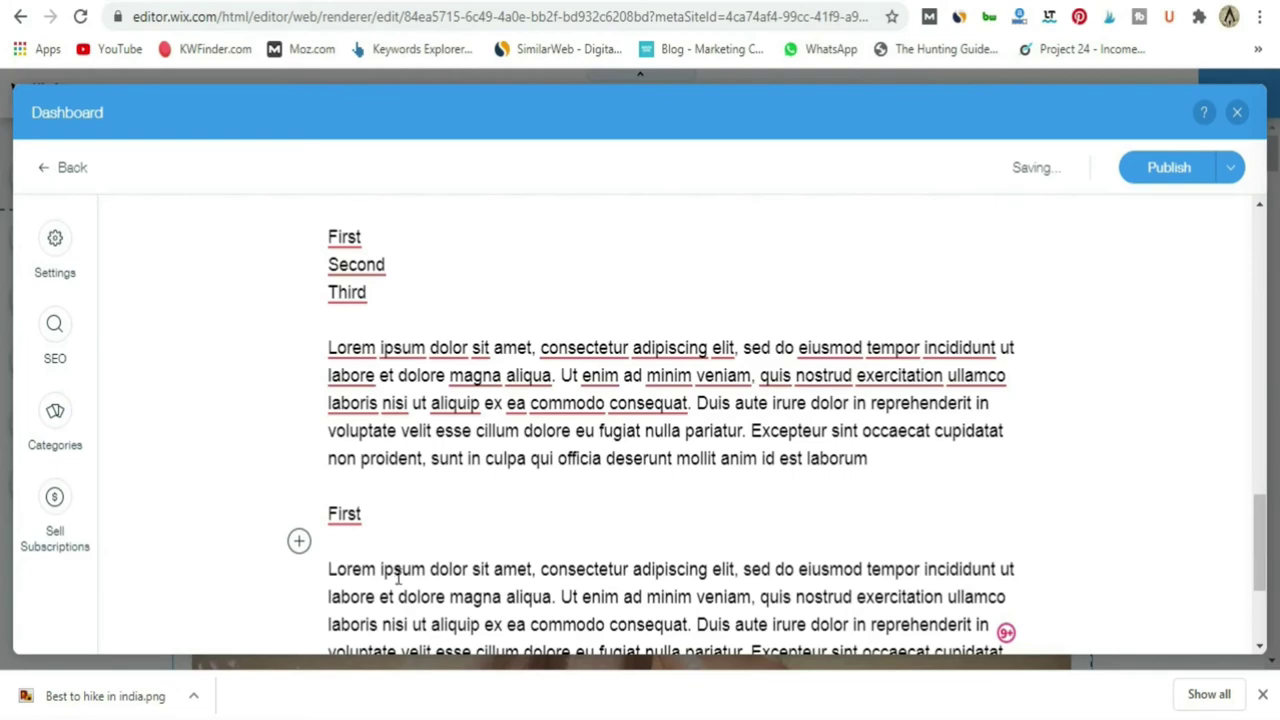
Link the words "Lorem ipsum" in the paragraph under the "First" heading to hotel.com and save the post as a draft.
scroll(402, 571, "down", 1)
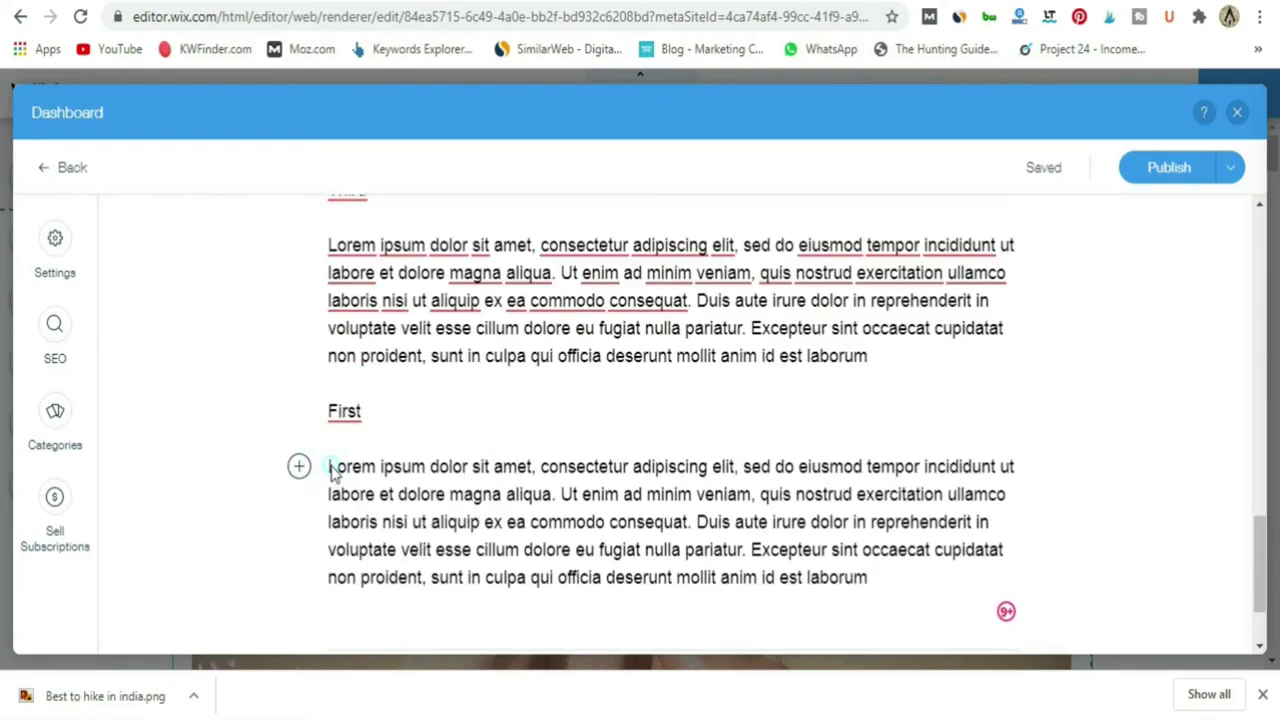
left_click(330, 466)
left_click_drag(330, 466, 426, 466)
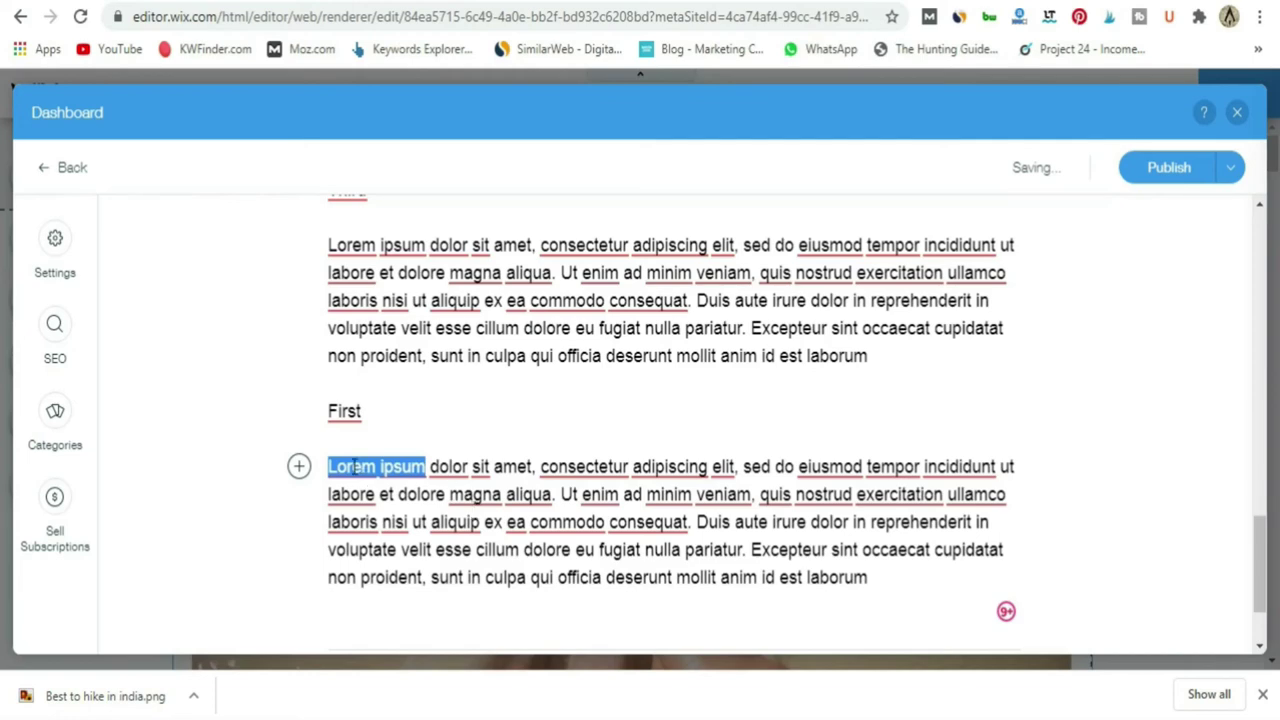
scroll(819, 360, "down", 1)
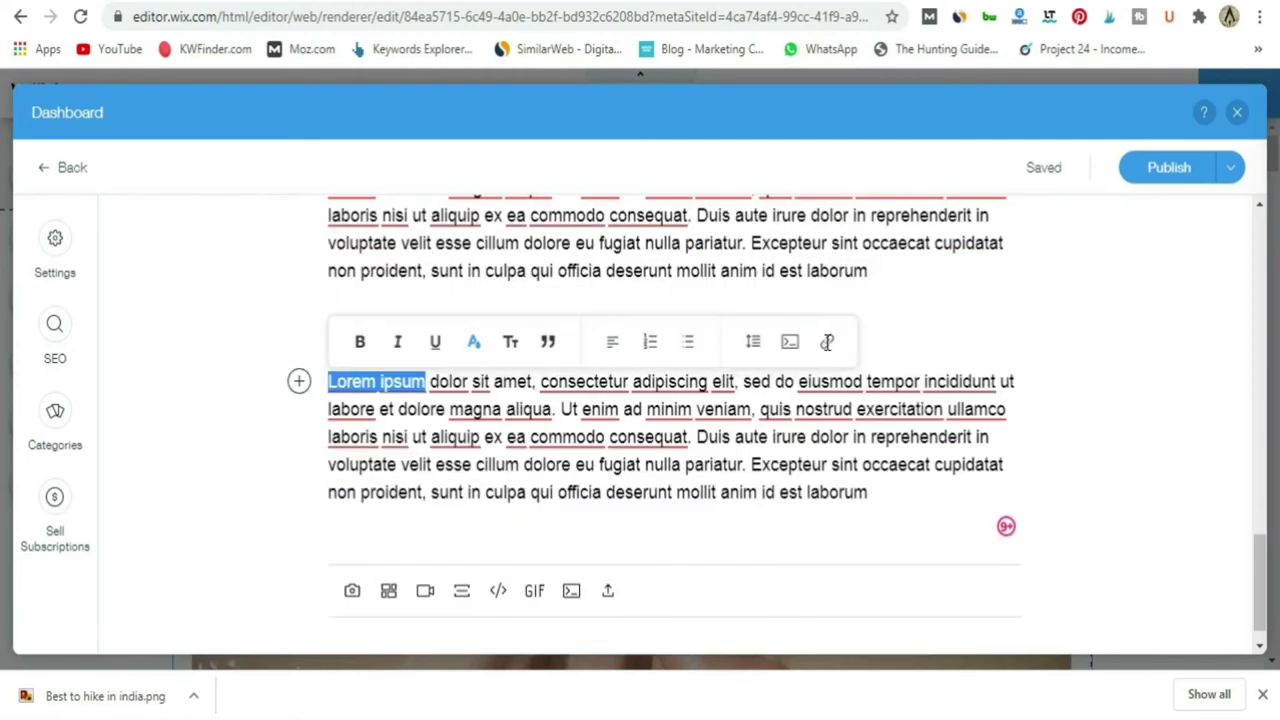
left_click(827, 342)
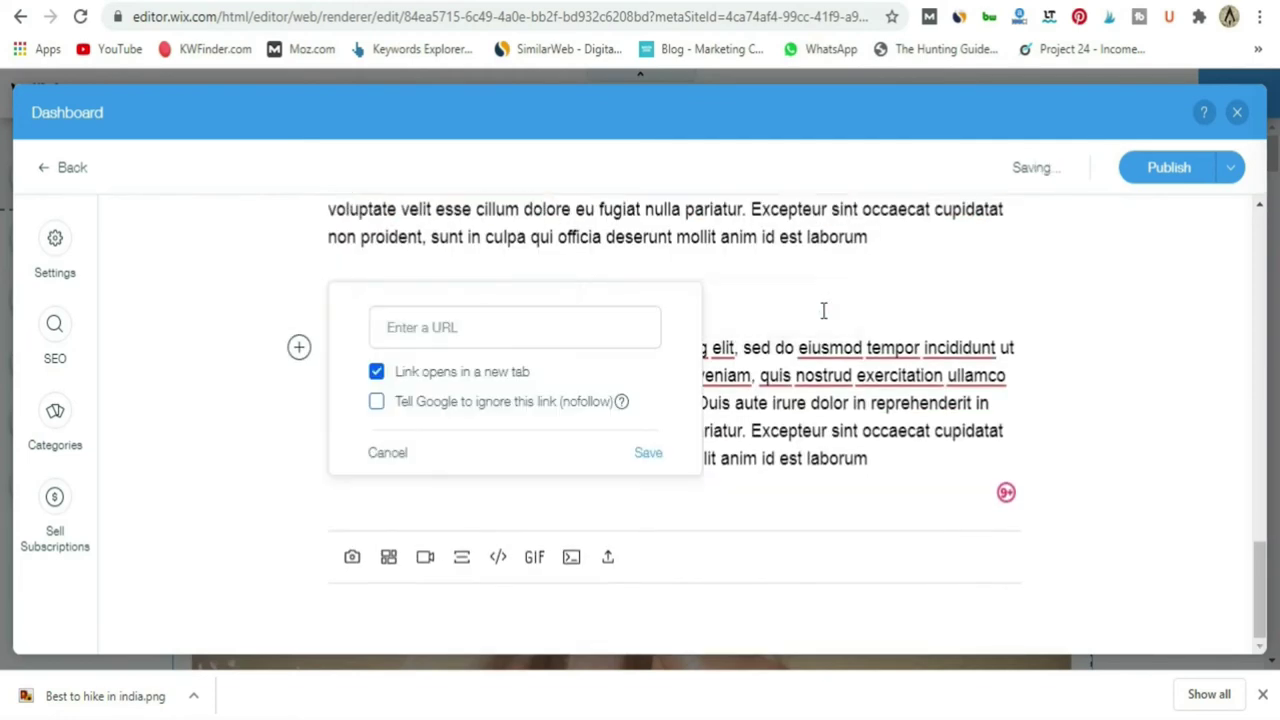
left_click(408, 330)
type("hotel.com")
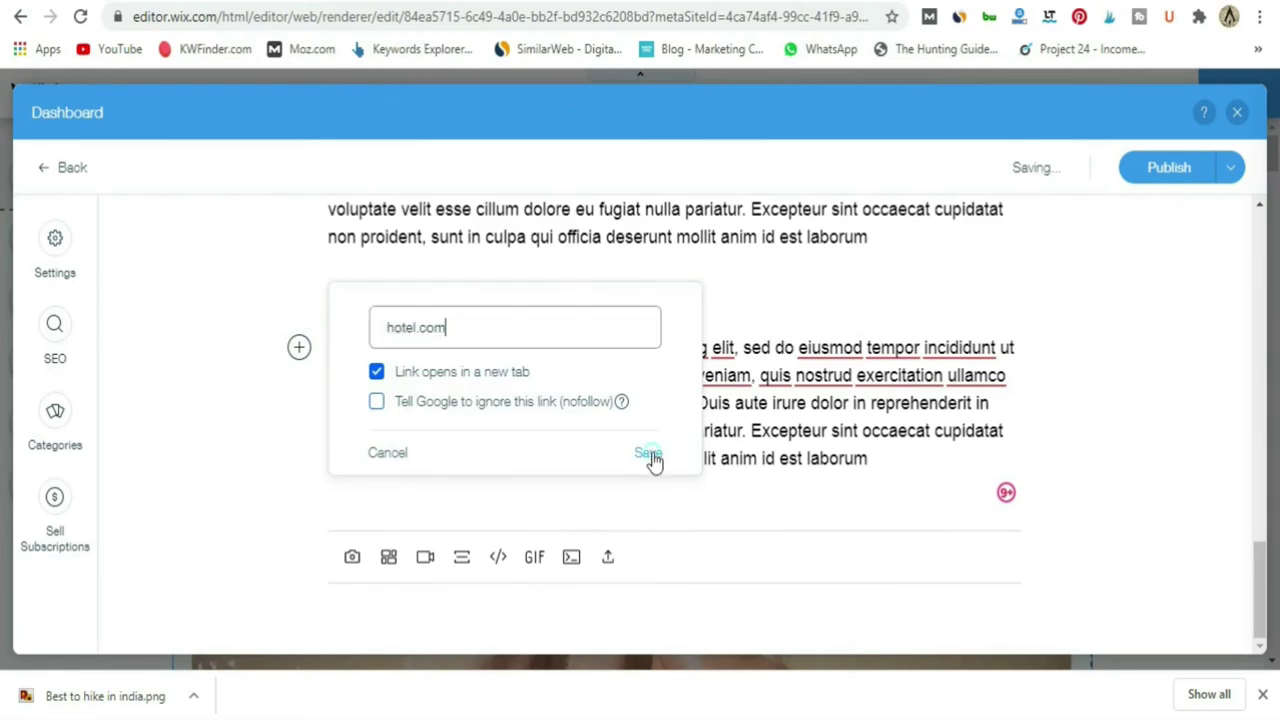
left_click(1231, 167)
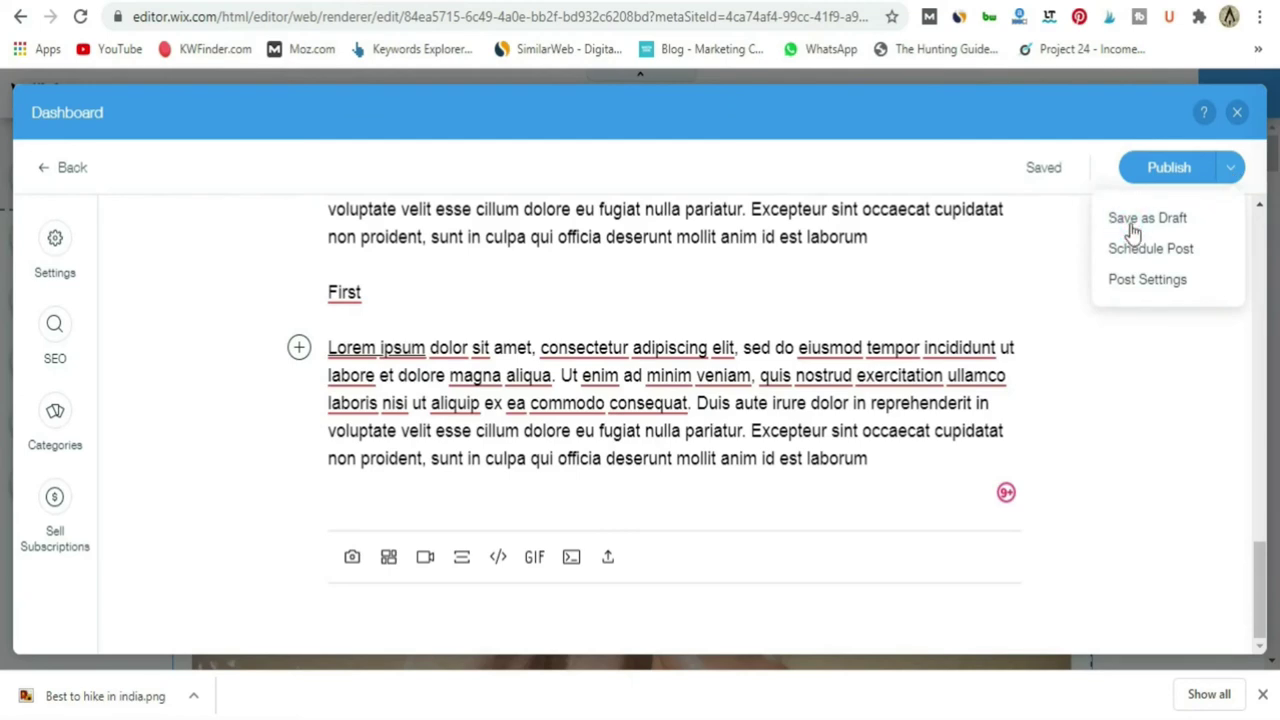
left_click(1133, 228)
Copy the link of "Trekking in India: a whole new perspective" from the YouTube results and embed the video below the post's last paragraph.
left_click(912, 465)
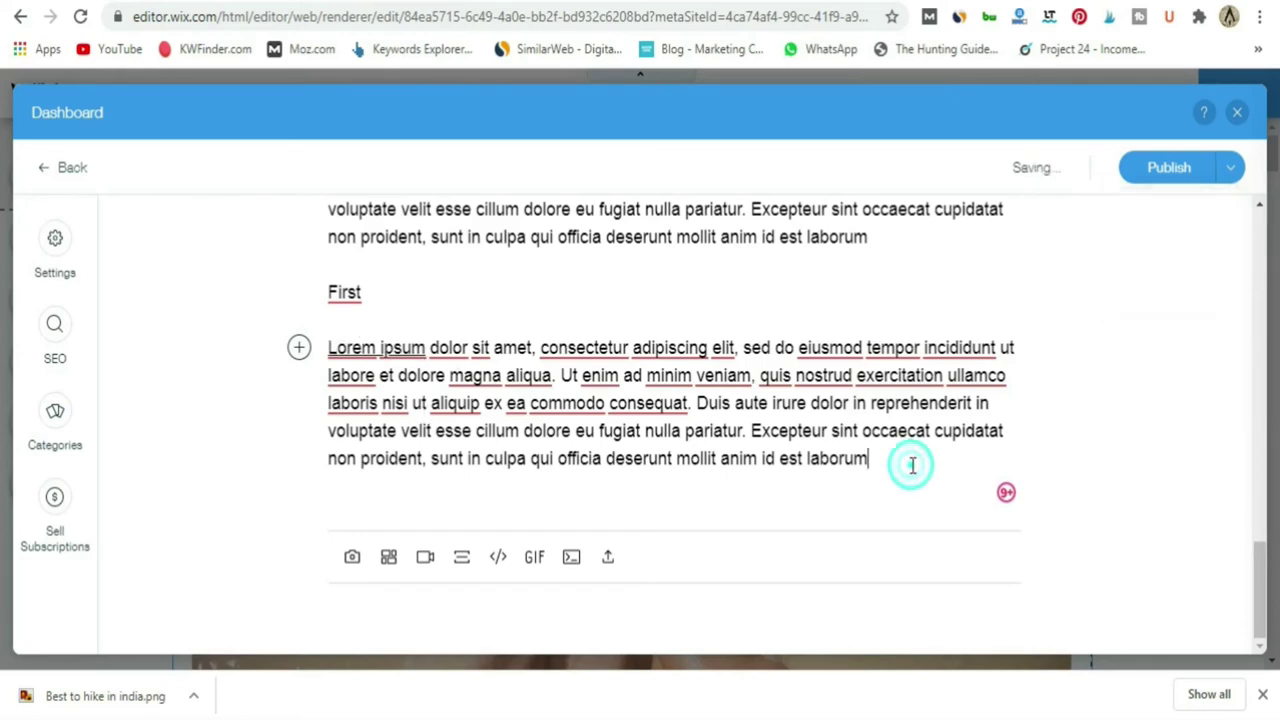
key("Return")
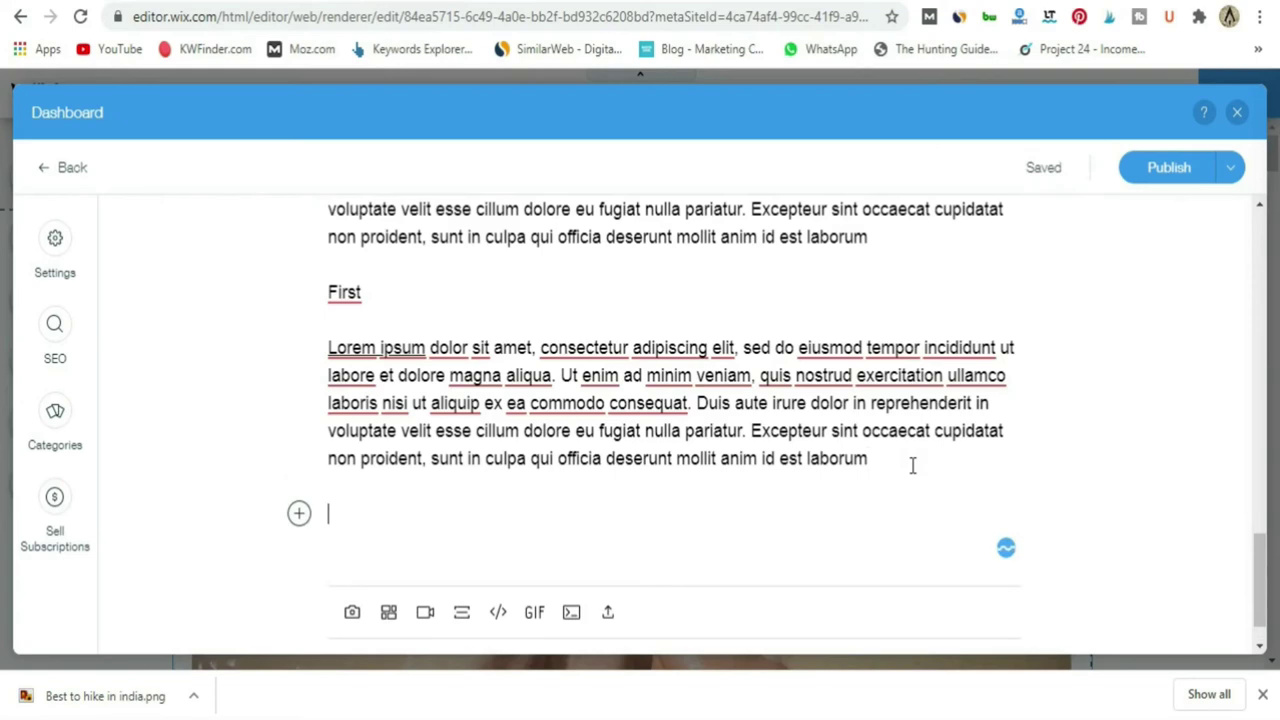
left_click(425, 613)
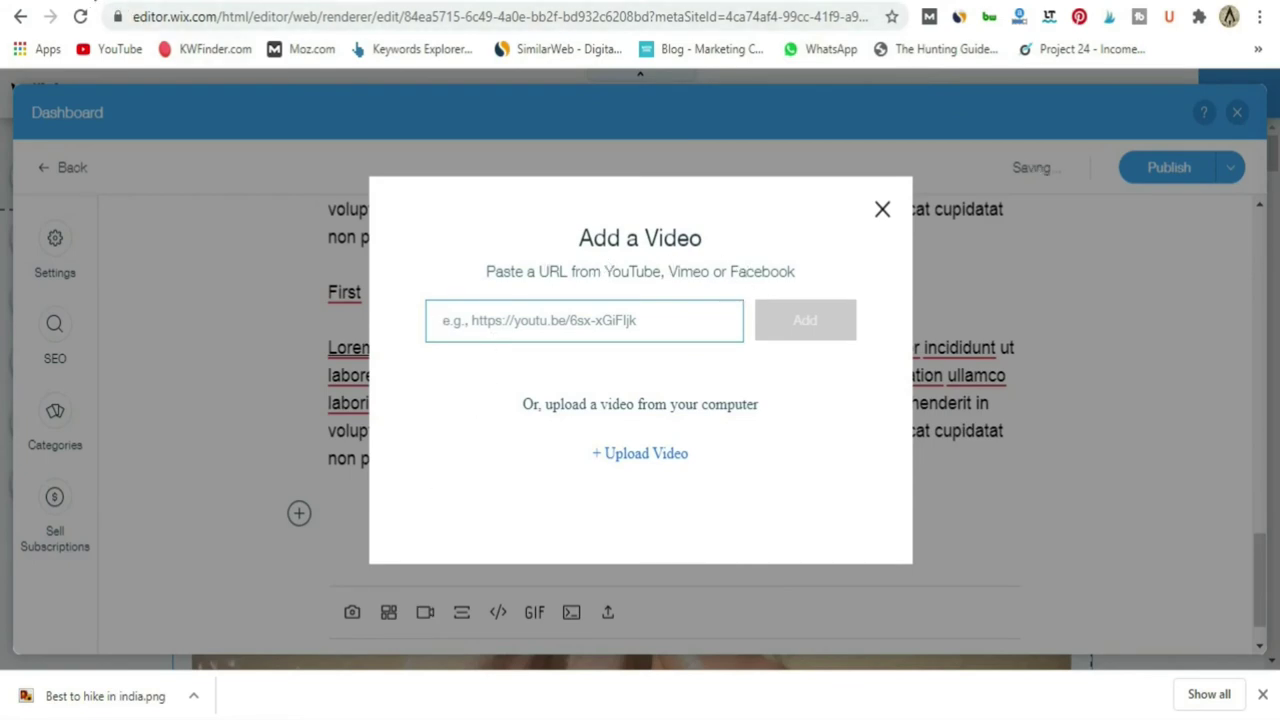
left_click(88, 2)
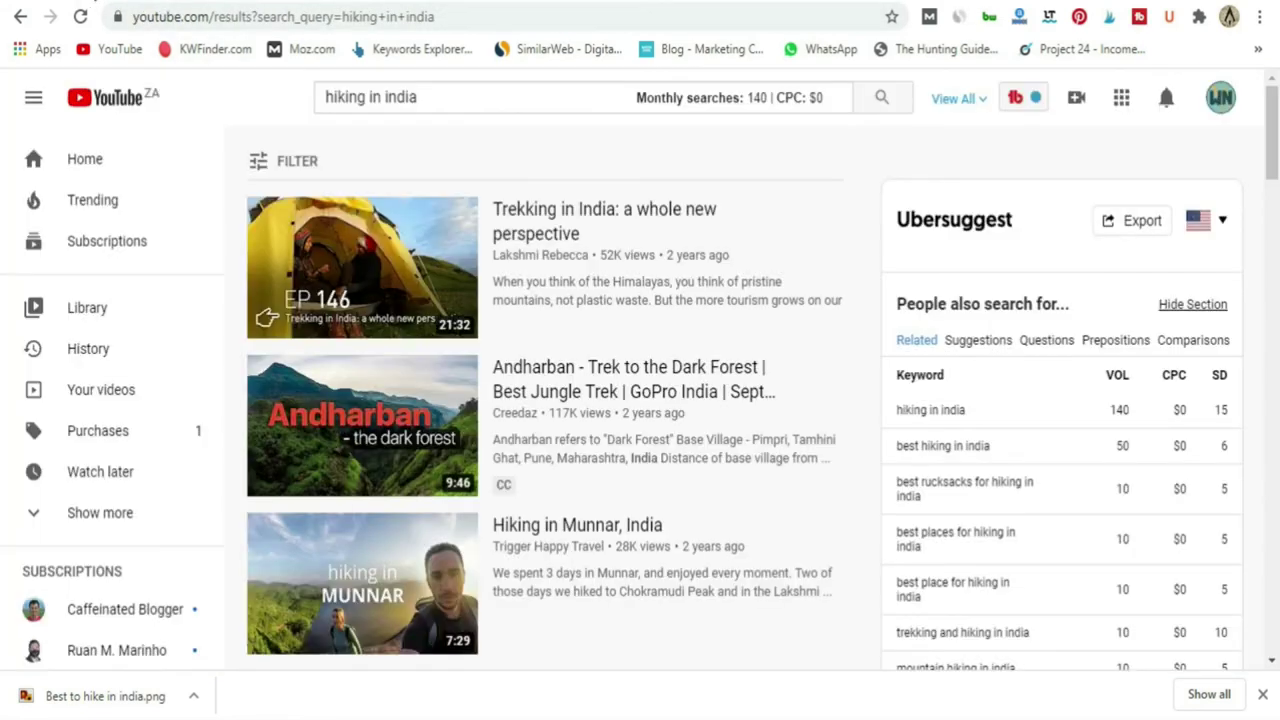
right_click(534, 213)
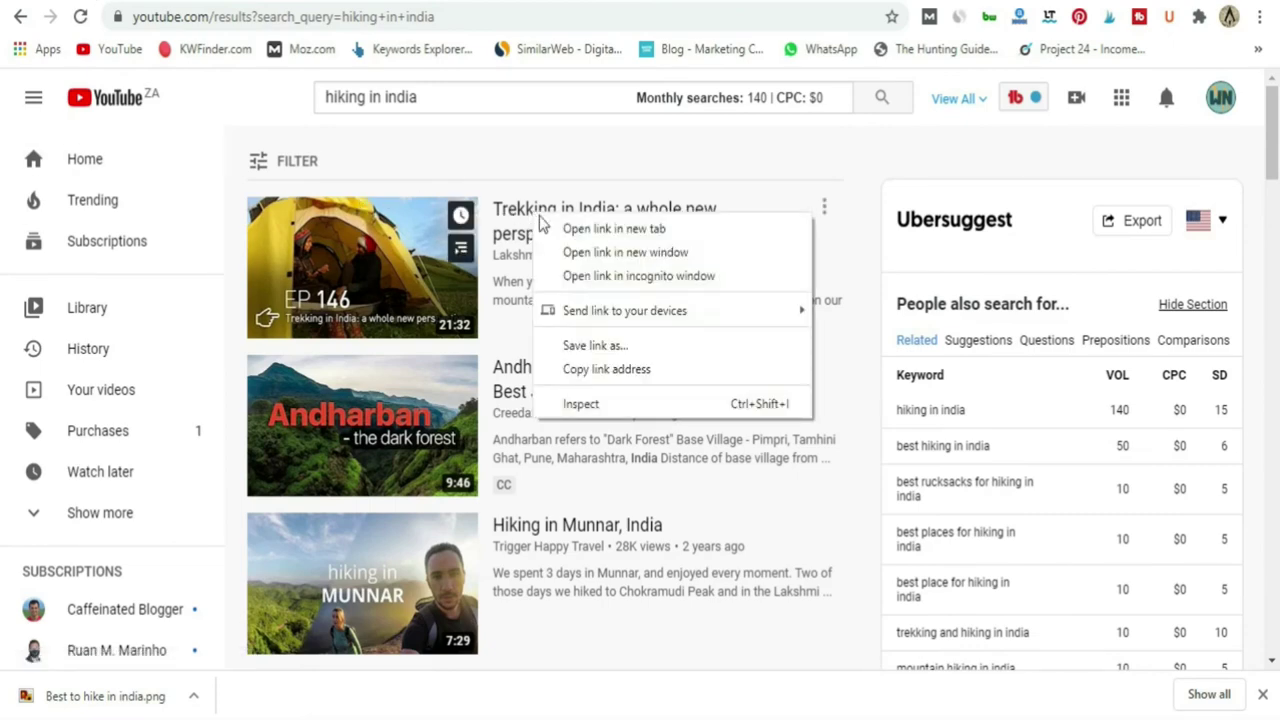
left_click(604, 370)
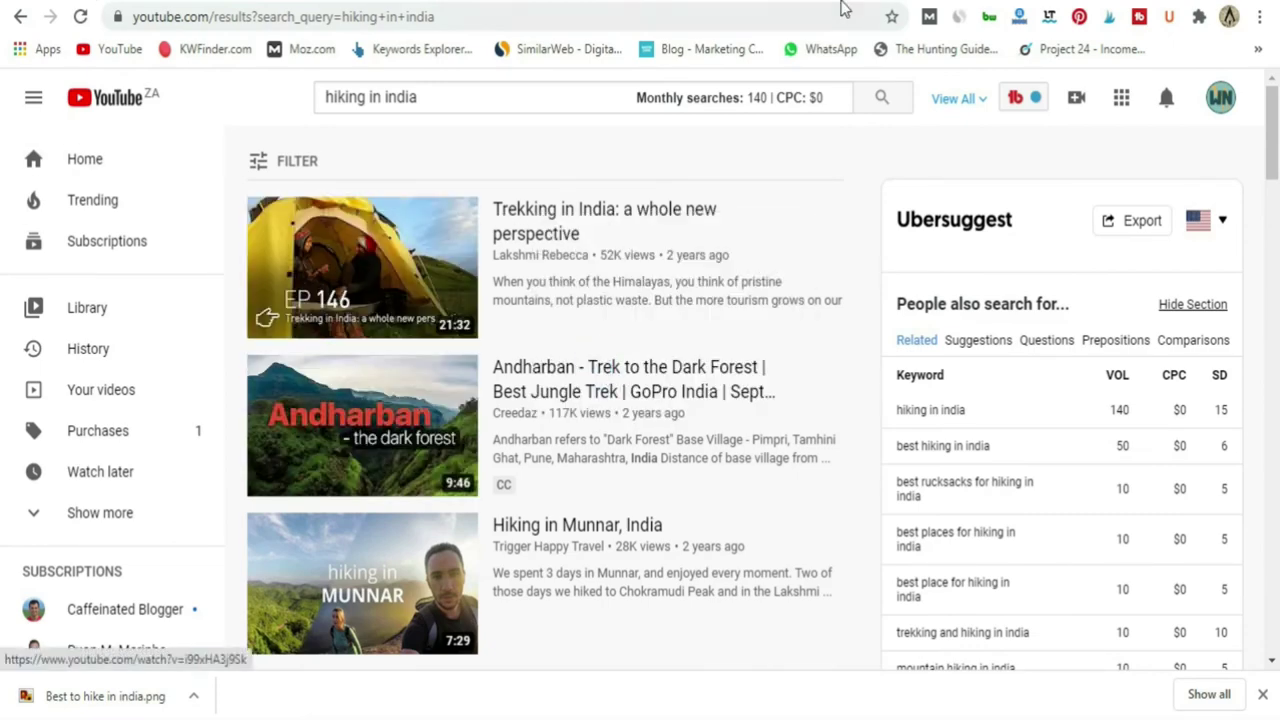
left_click(686, 2)
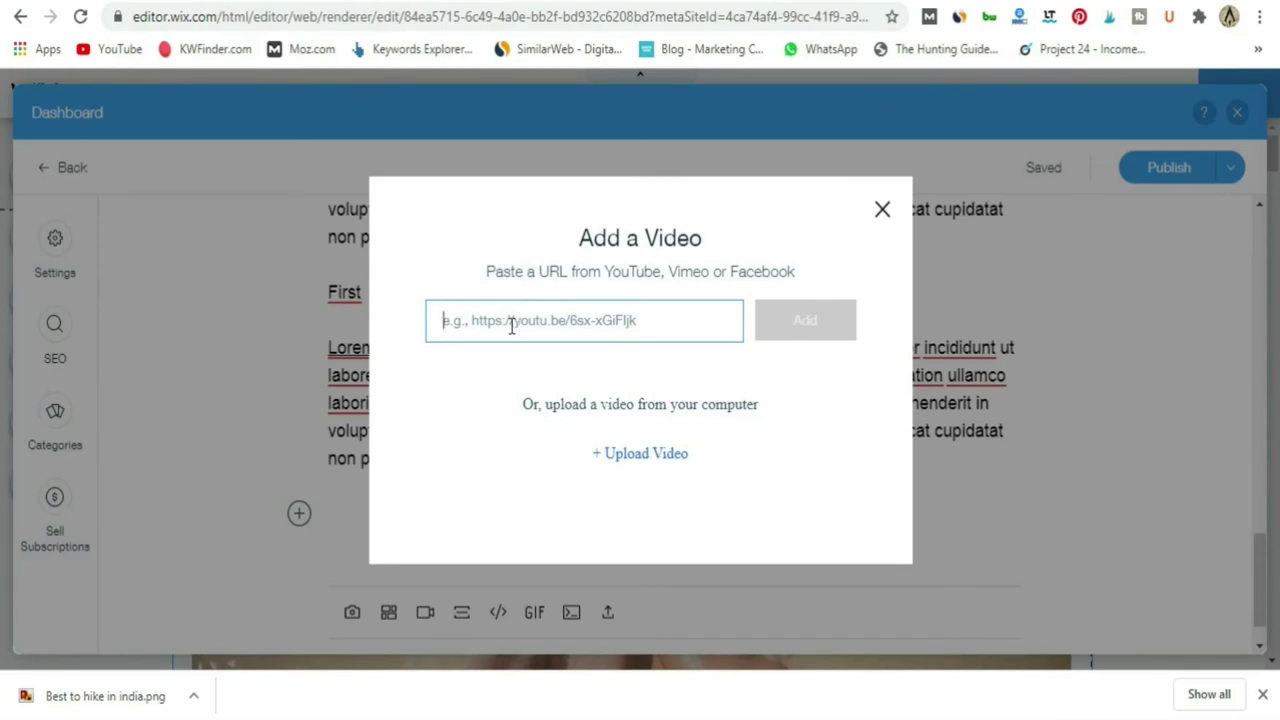
key("ctrl+v")
left_click(823, 332)
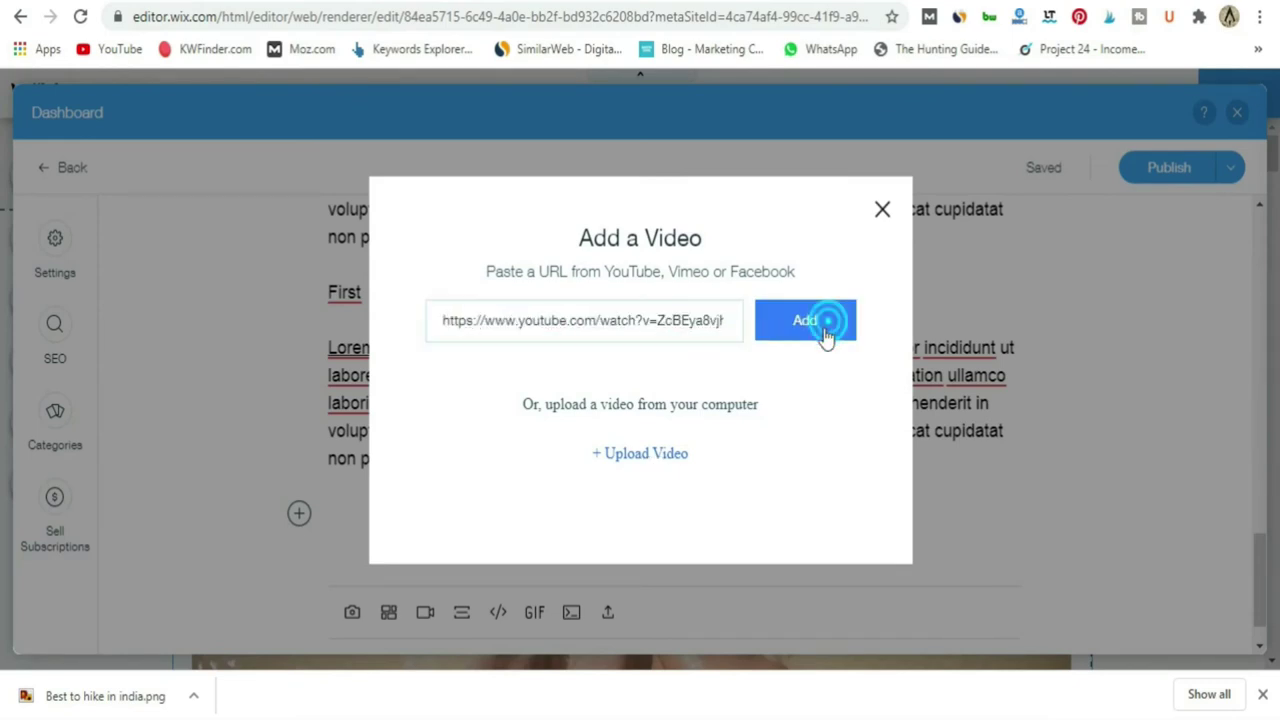
Review the embedded trekking video and the text sections above it in the post.
scroll(842, 443, "down", 3)
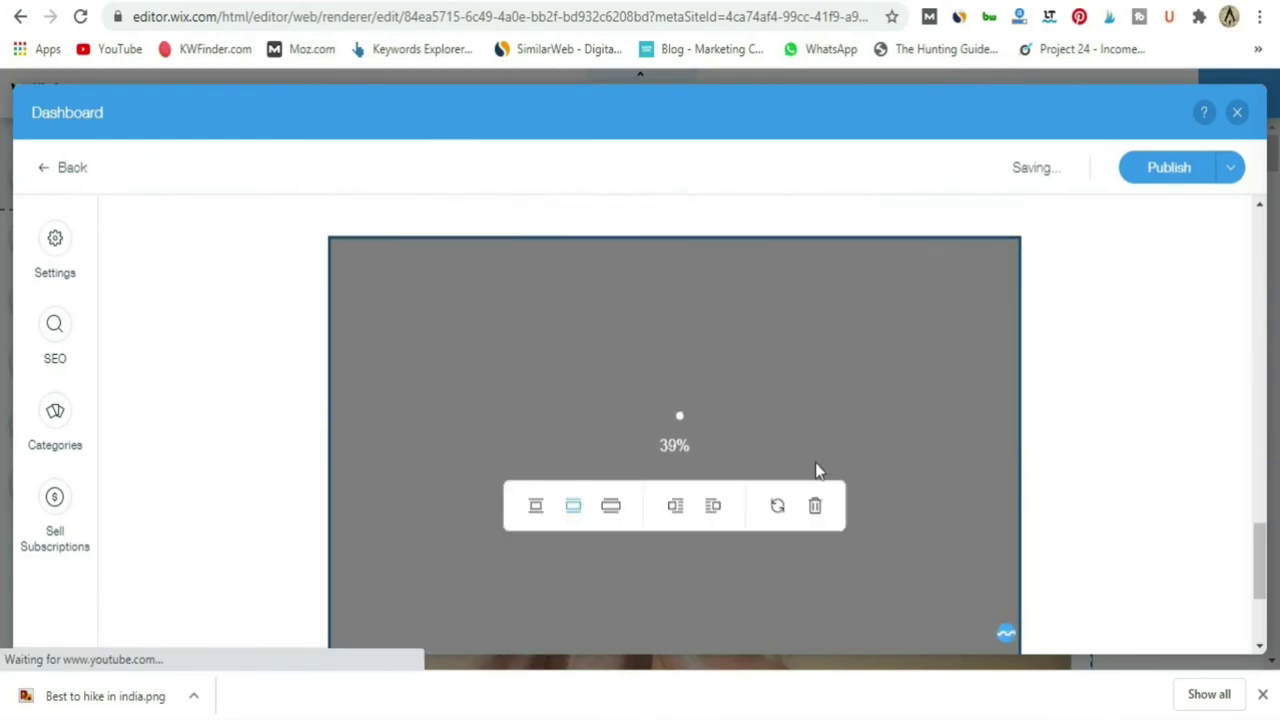
scroll(1000, 420, "down", 2)
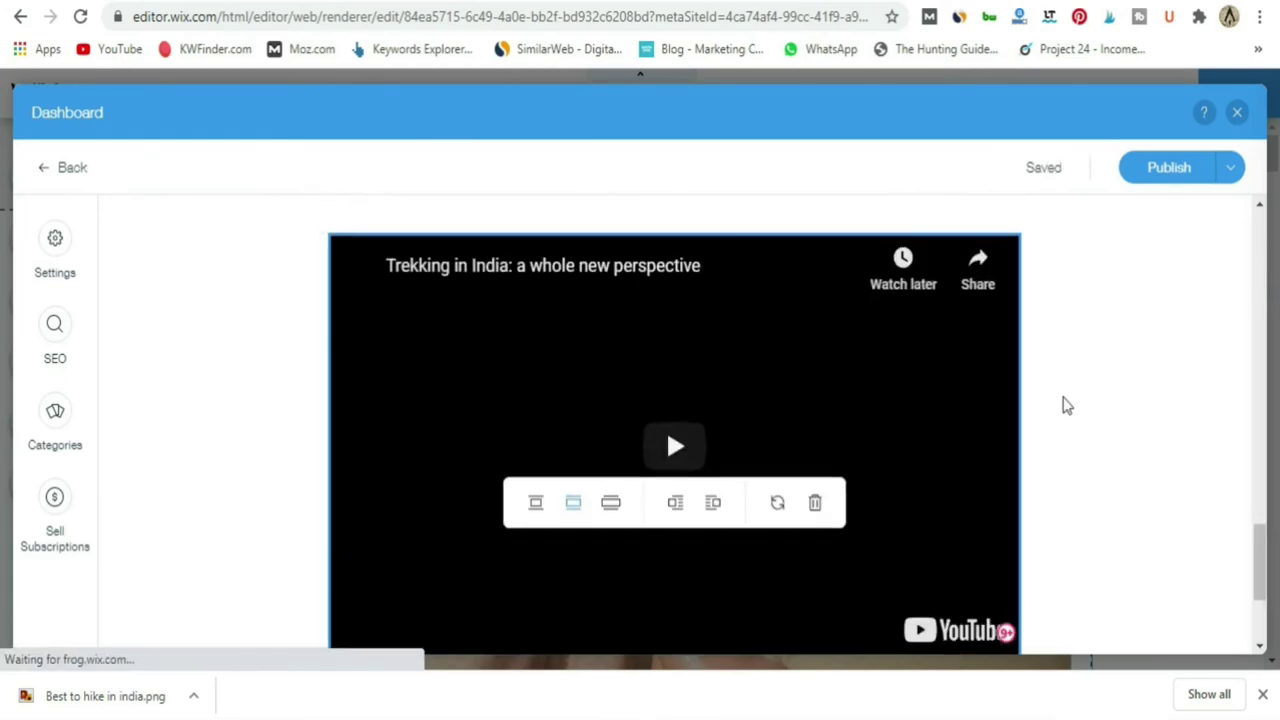
scroll(1066, 405, "up", 2)
scroll(1066, 405, "down", 3)
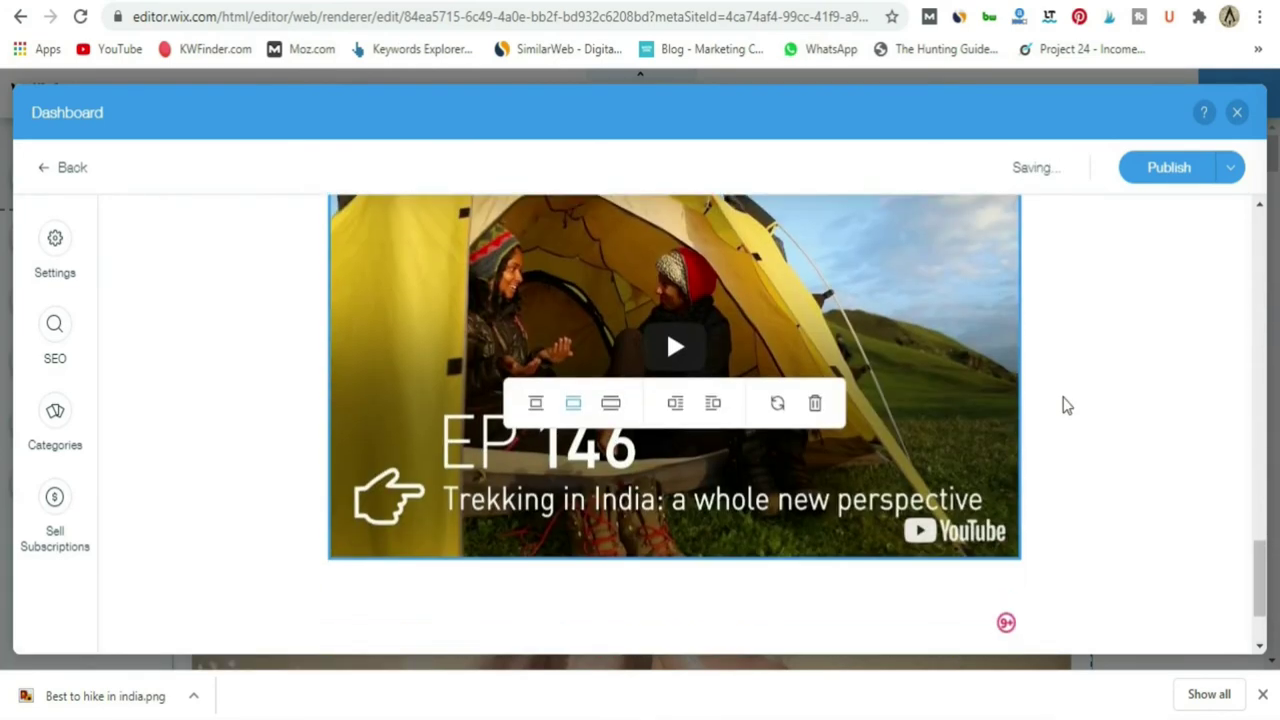
scroll(1068, 457, "up", 2)
scroll(1066, 455, "up", 4)
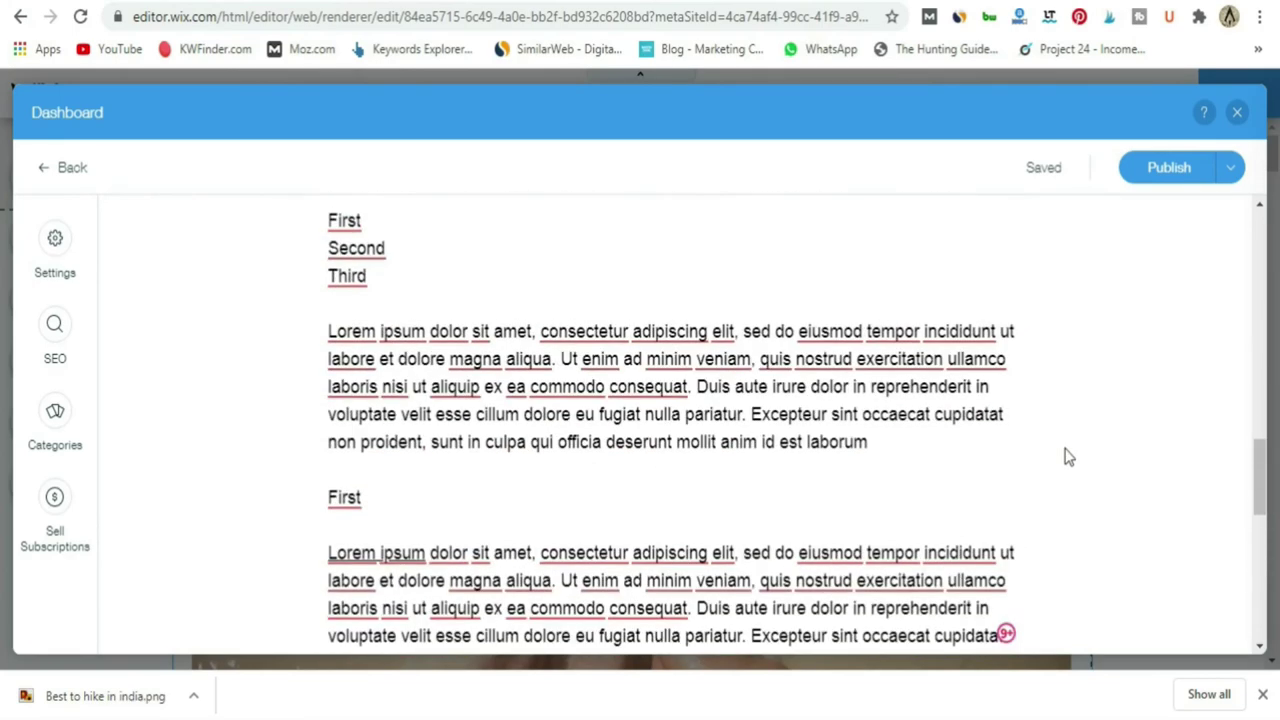
scroll(1066, 455, "down", 7)
scroll(1078, 467, "up", 1)
scroll(1078, 467, "up", 4)
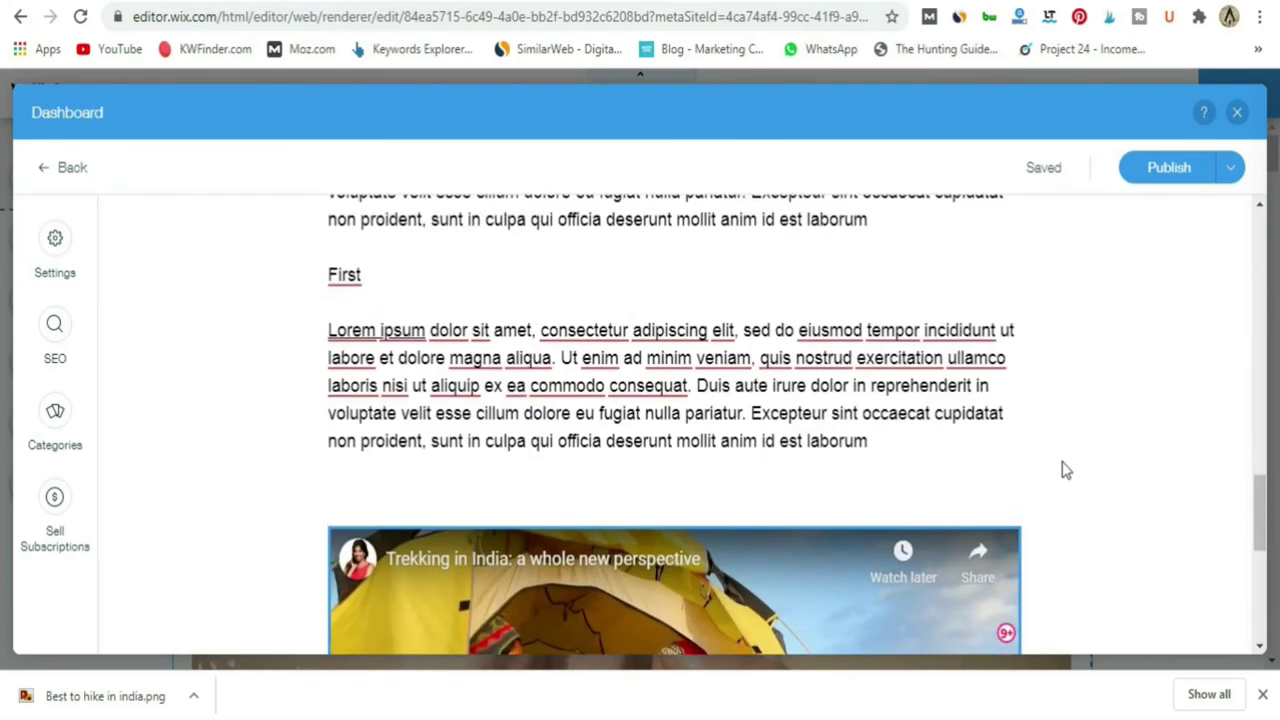
Paste the copied YouTube link as text below the embedded video and erase it together with the video and the preceding paragraph's last words.
scroll(1066, 470, "down", 6)
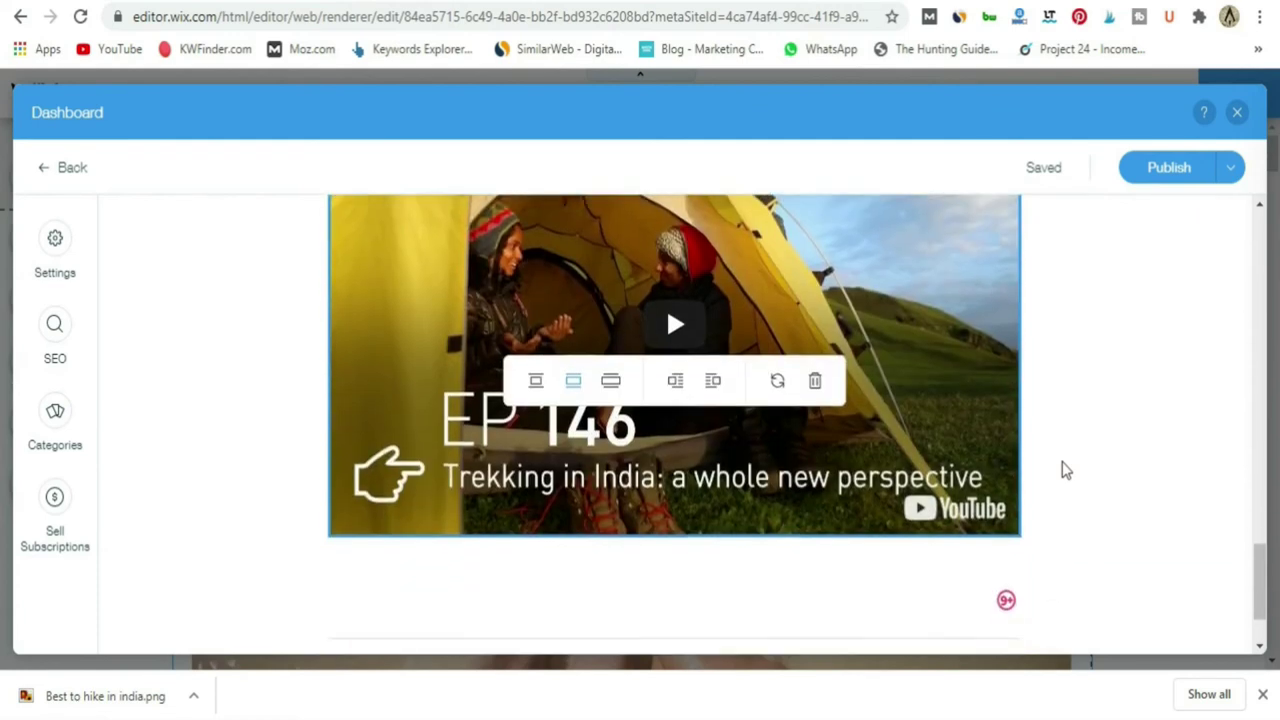
left_click(800, 491)
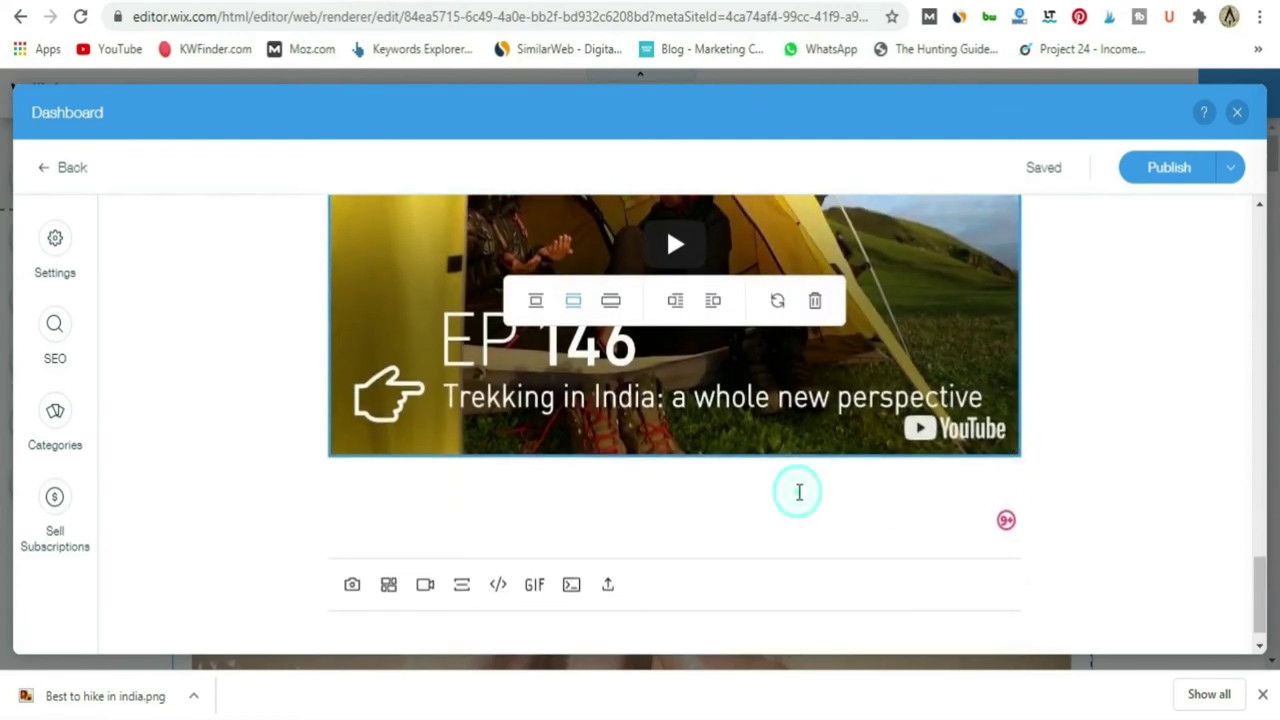
key("Return")
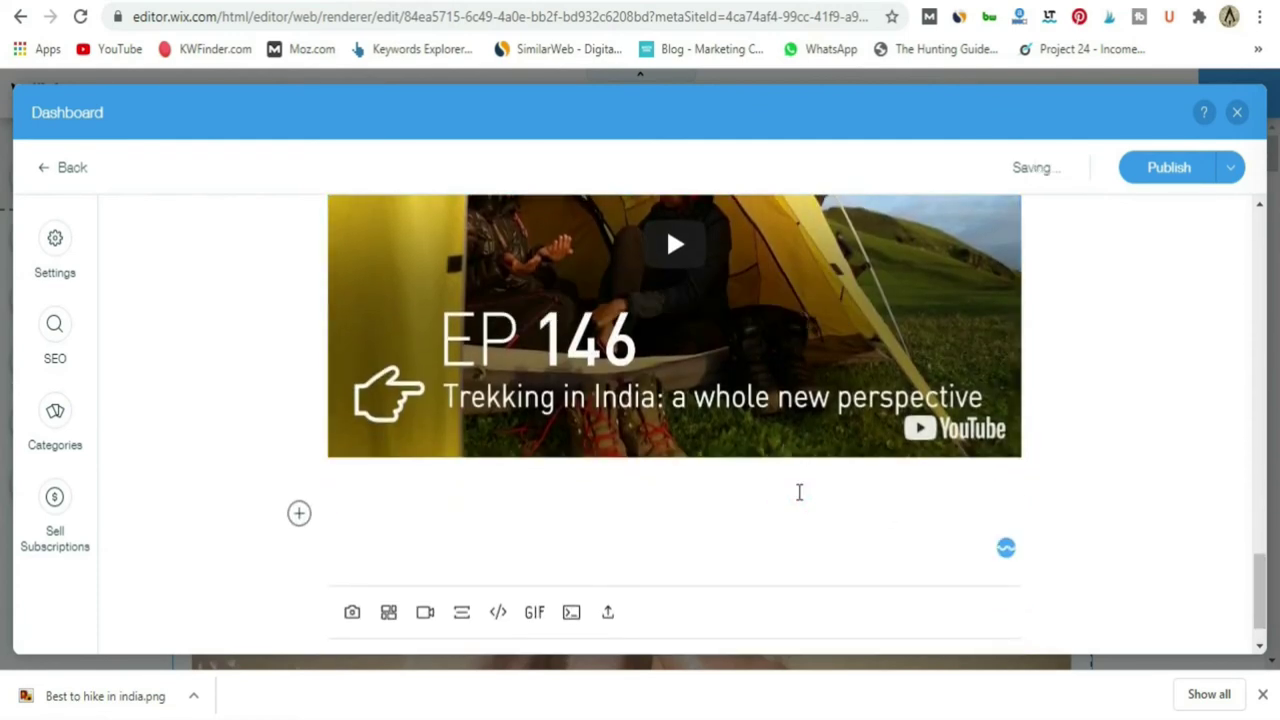
key("ctrl+v")
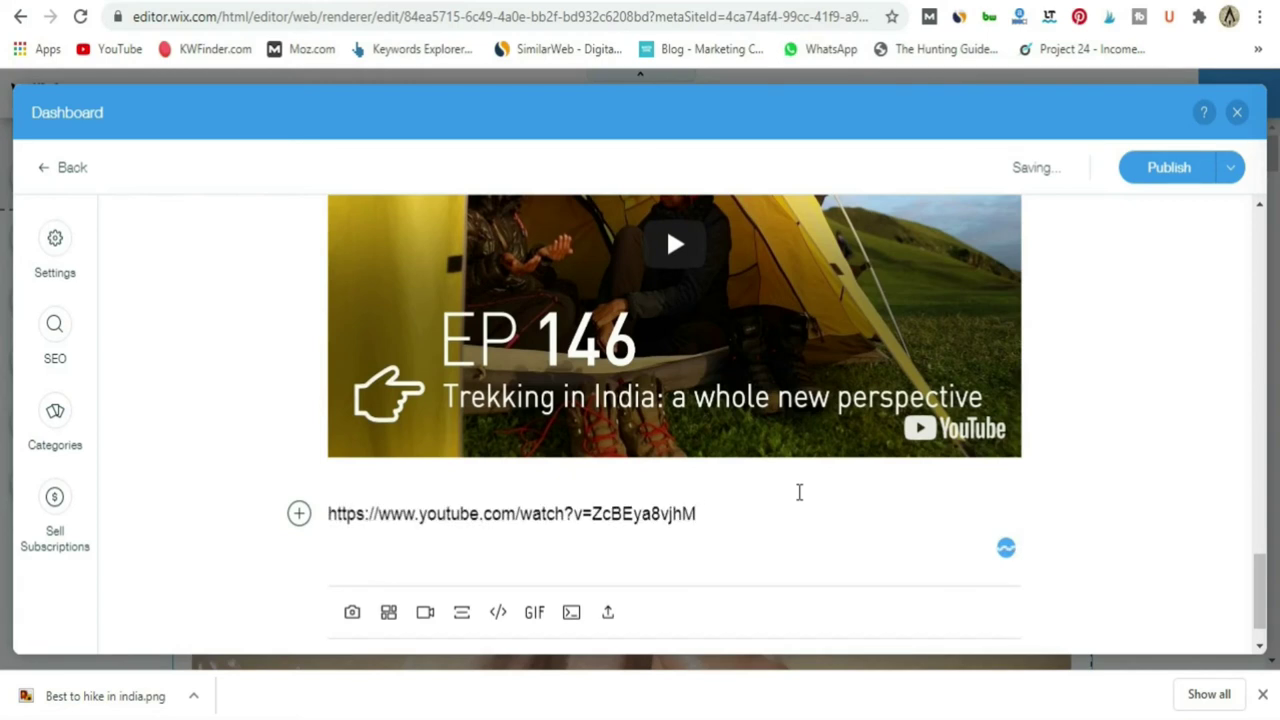
key("BackSpace")
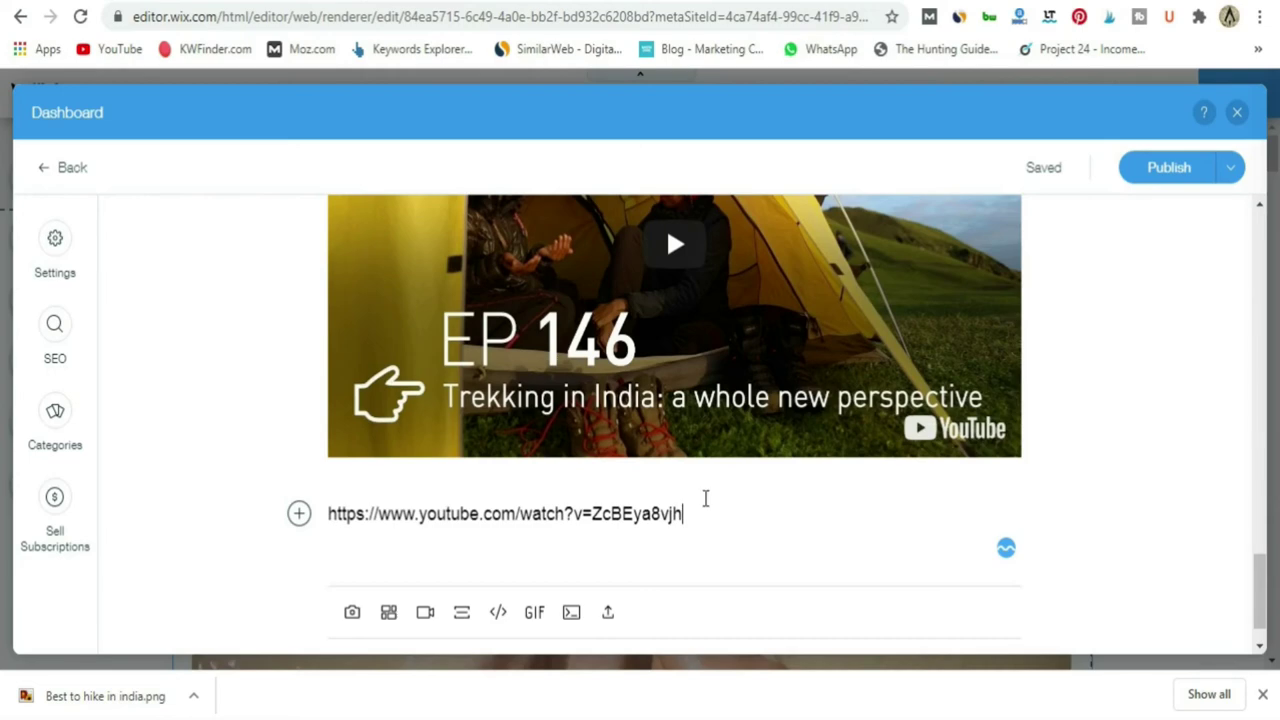
key("Return")
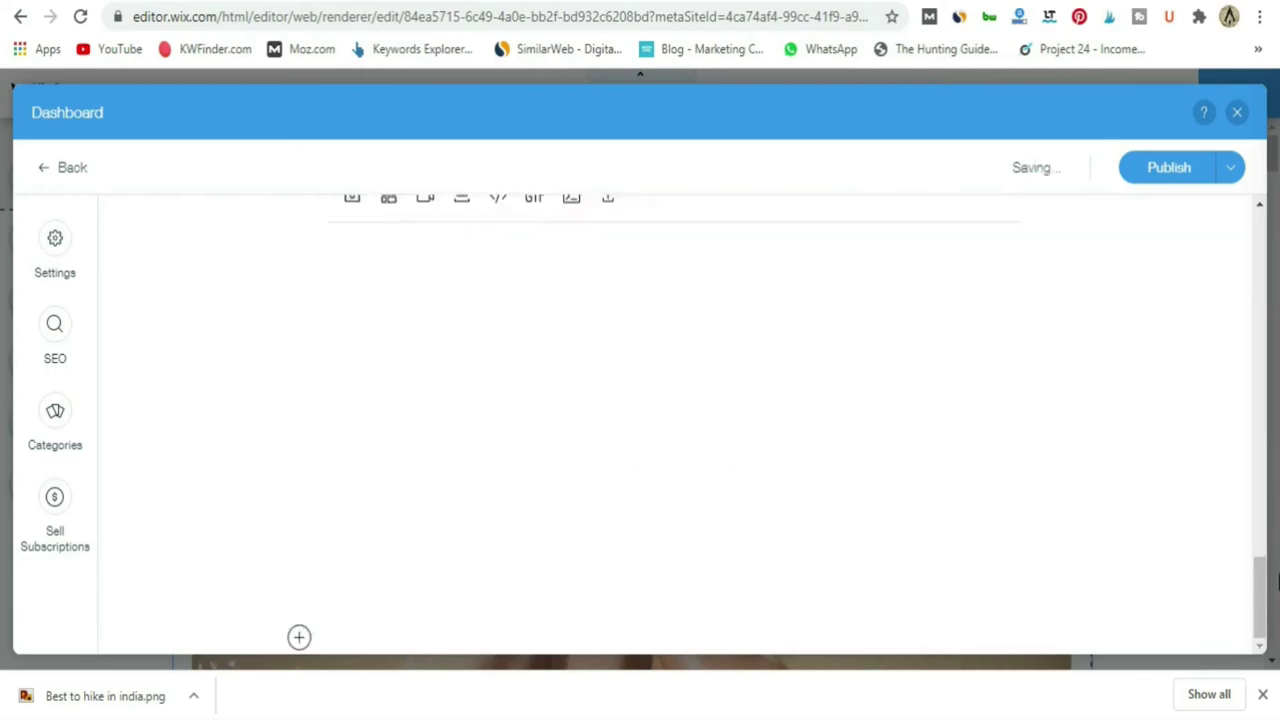
Format the lines First, Second and Third under "Let's talk about the 3 places" as a numbered list, trying the bulleted style as well.
scroll(1171, 557, "up", 10)
scroll(632, 516, "up", 5)
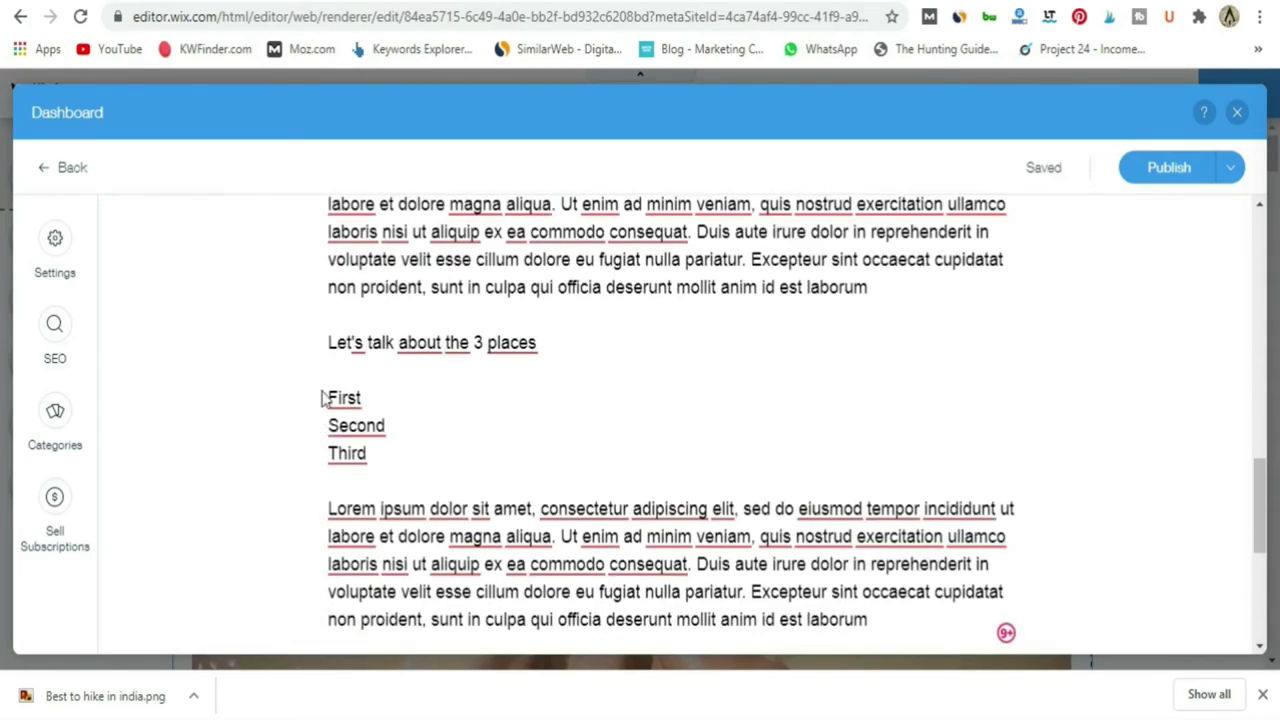
left_click_drag(328, 398, 393, 452)
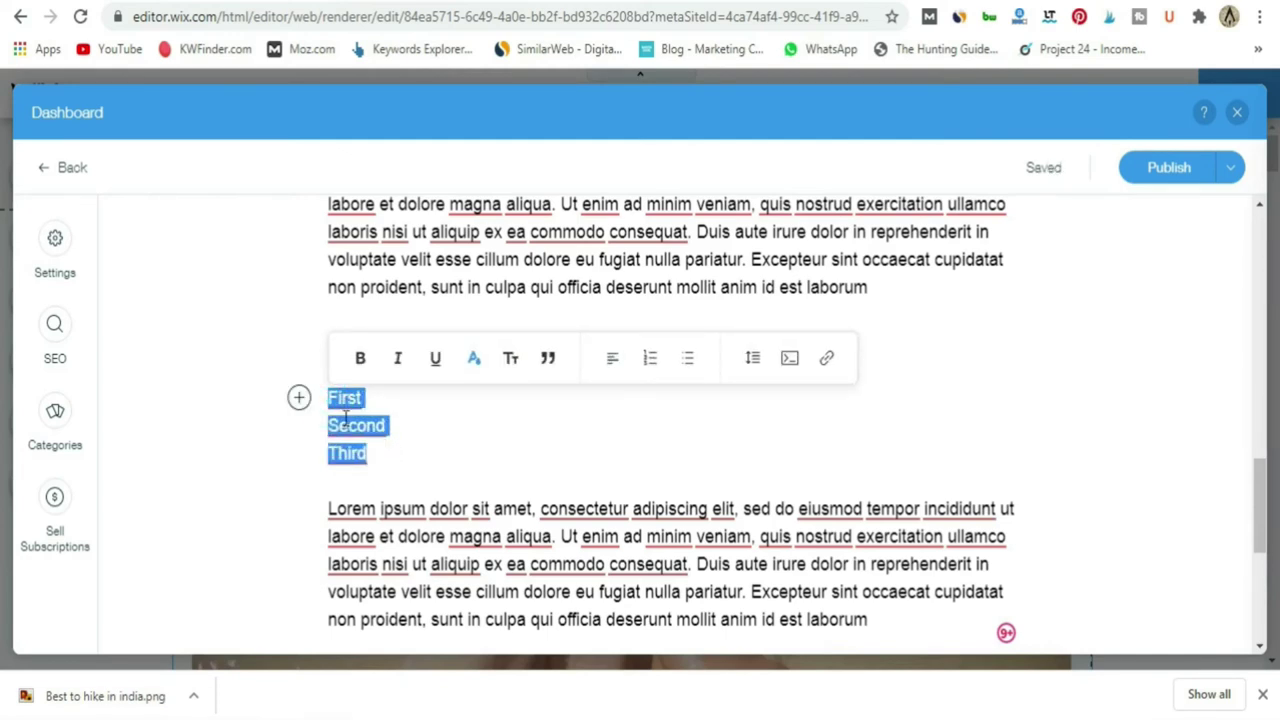
left_click(651, 366)
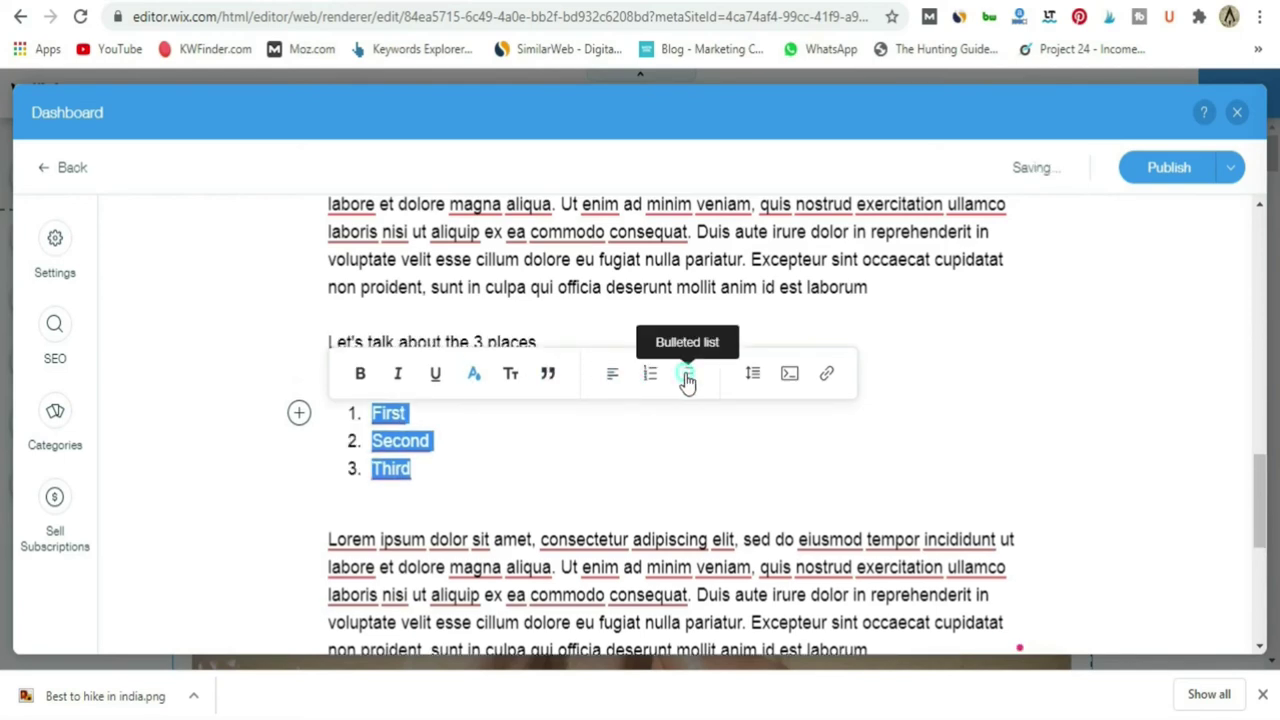
left_click(687, 378)
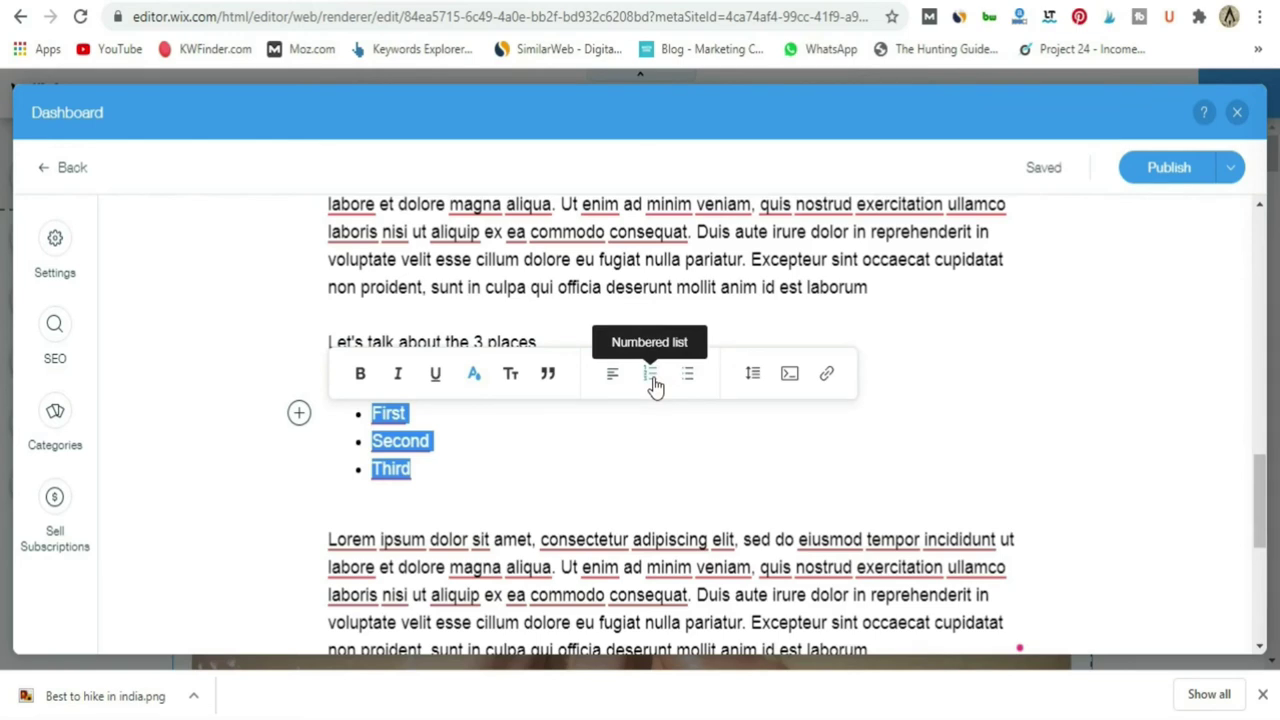
left_click(652, 380)
left_click(653, 370)
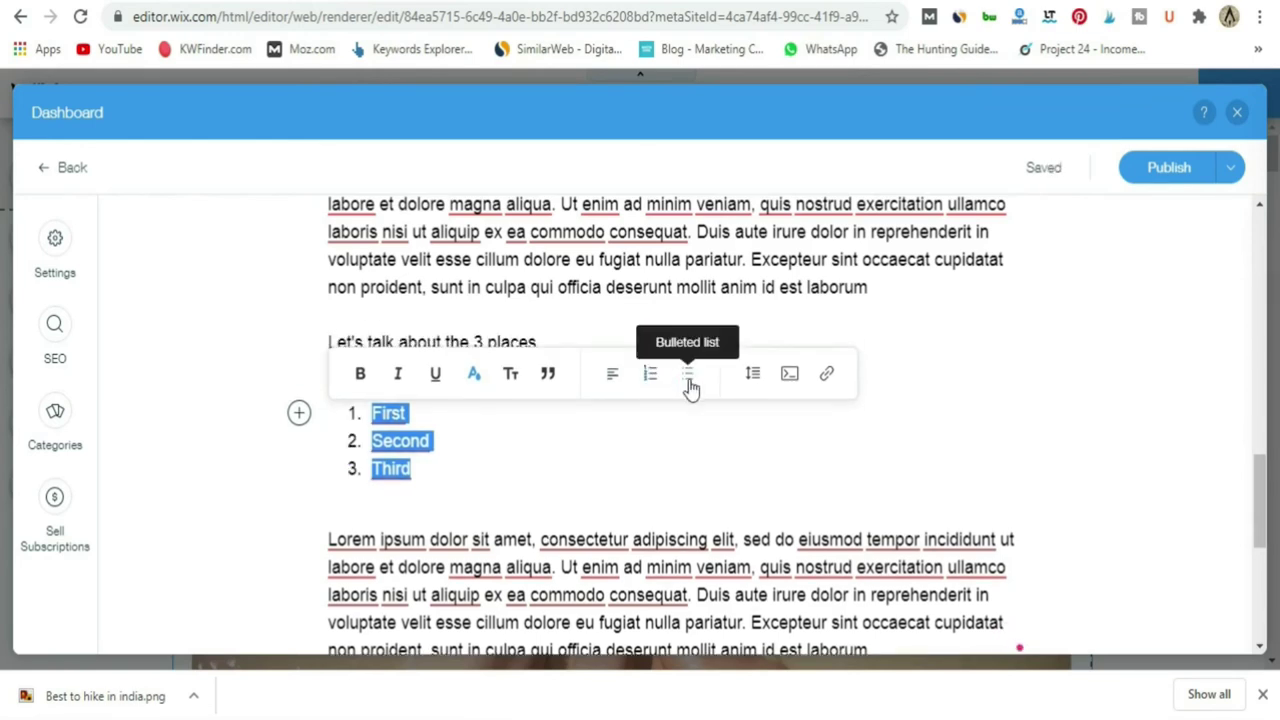
left_click(656, 510)
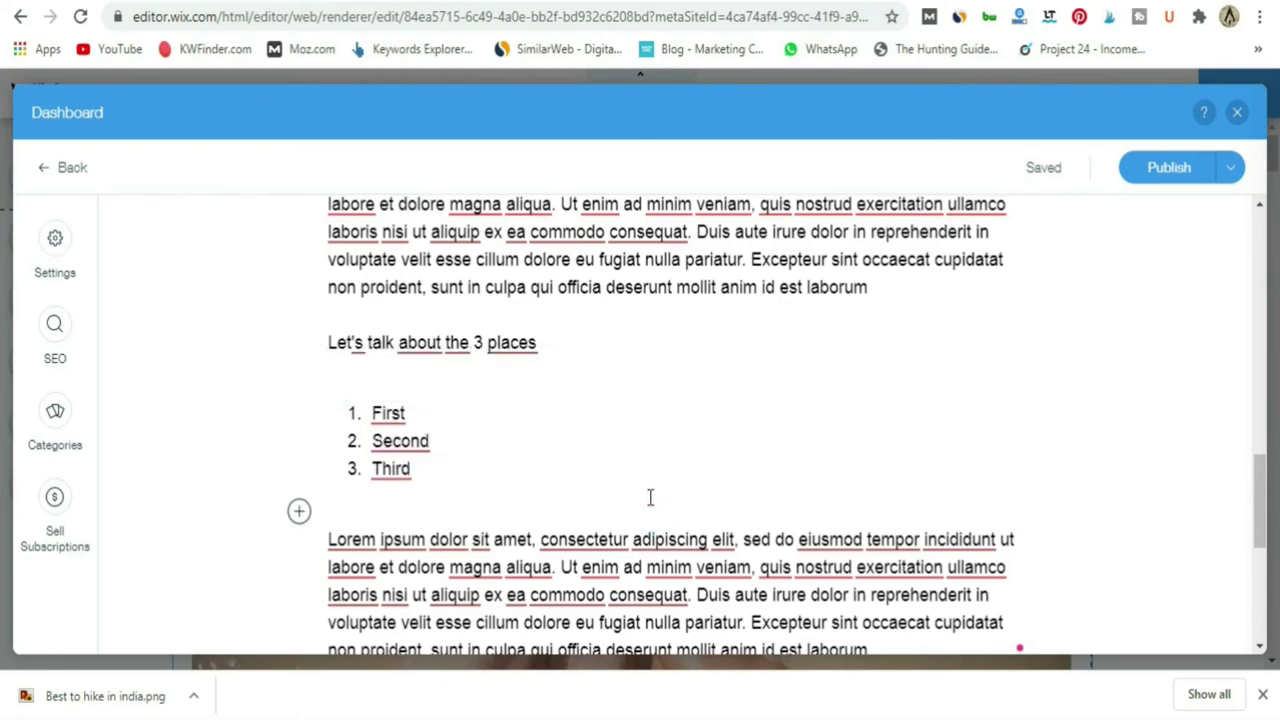
Upload "Best to hike in india.png" to the site files and use it as the post's cover image.
scroll(650, 497, "up", 10)
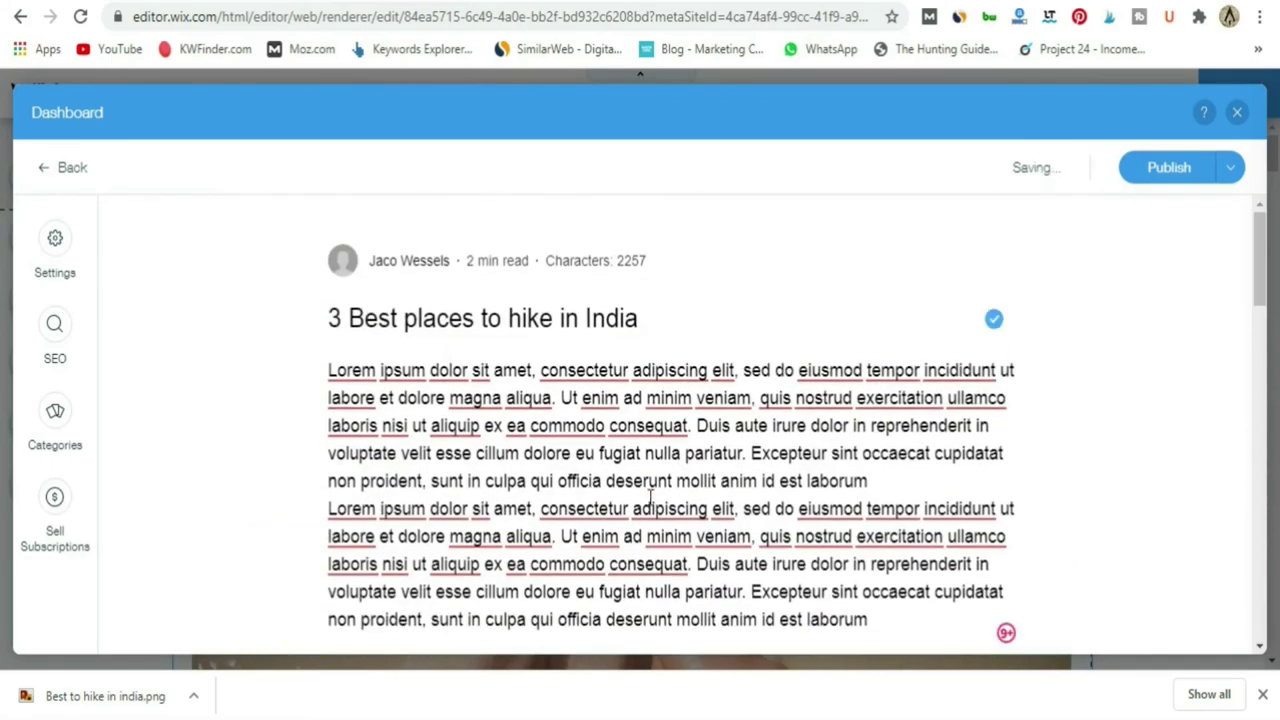
scroll(650, 497, "down", 10)
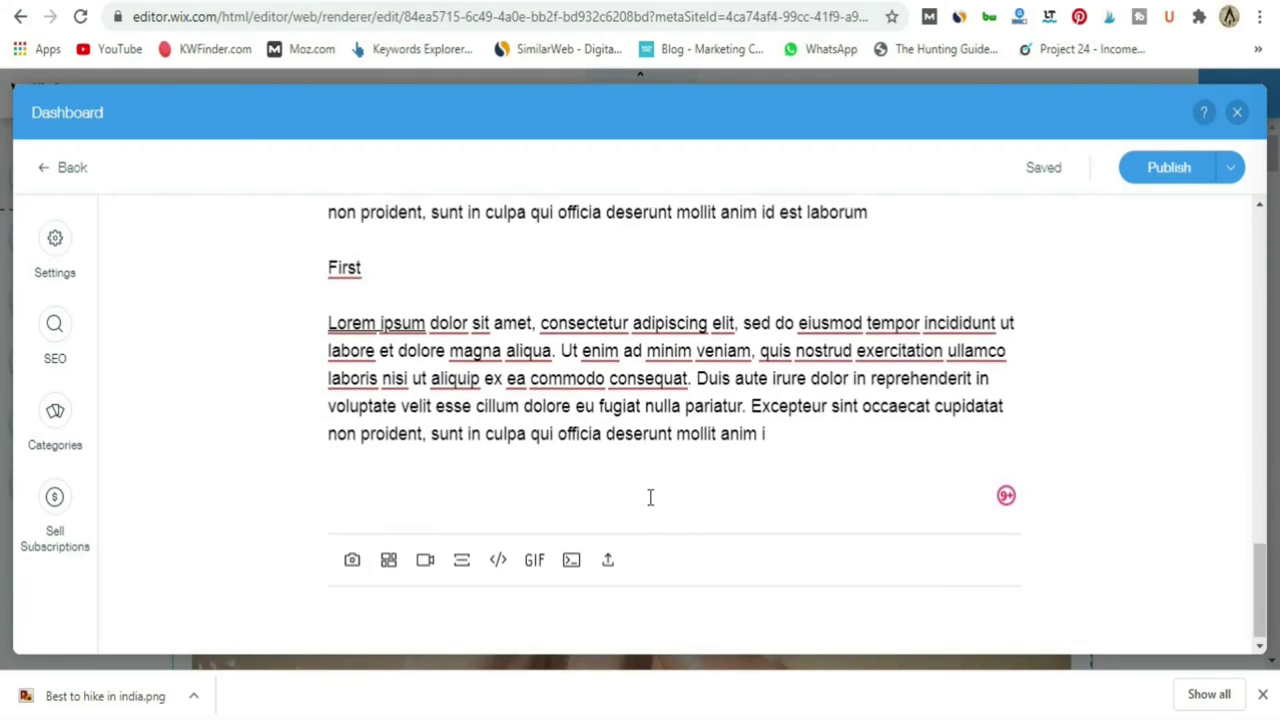
scroll(650, 497, "up", 10)
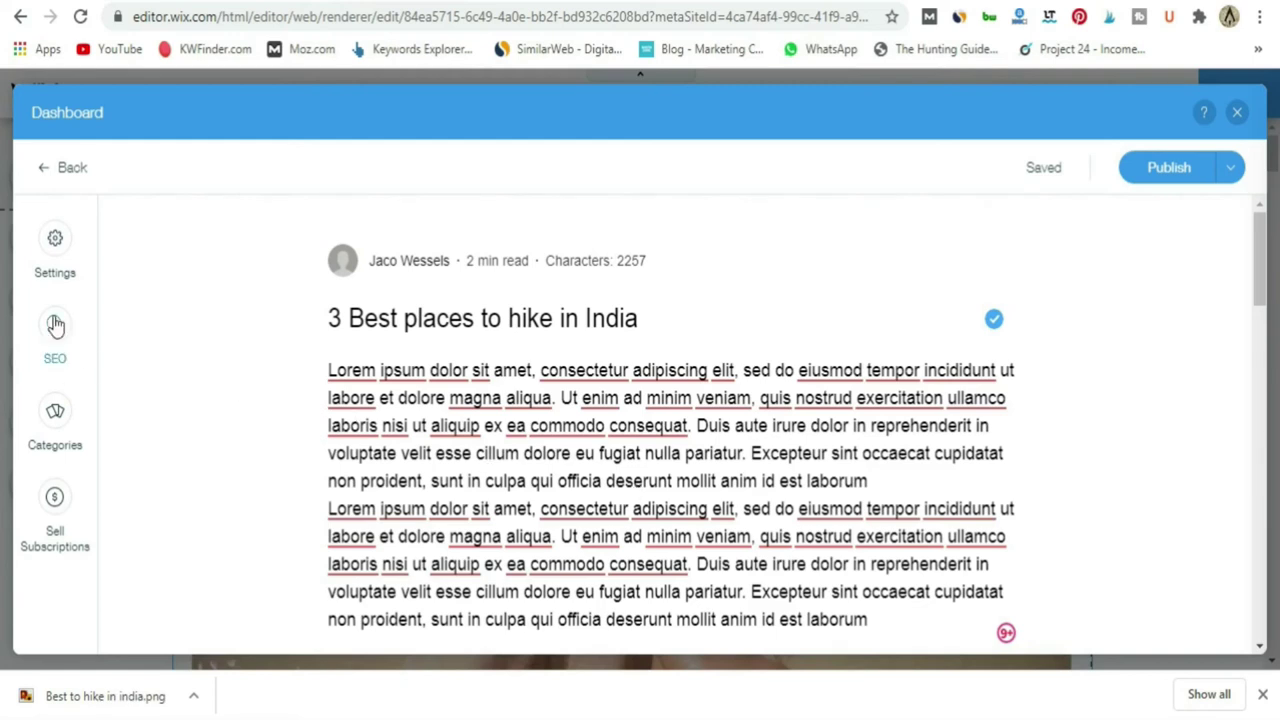
left_click(52, 248)
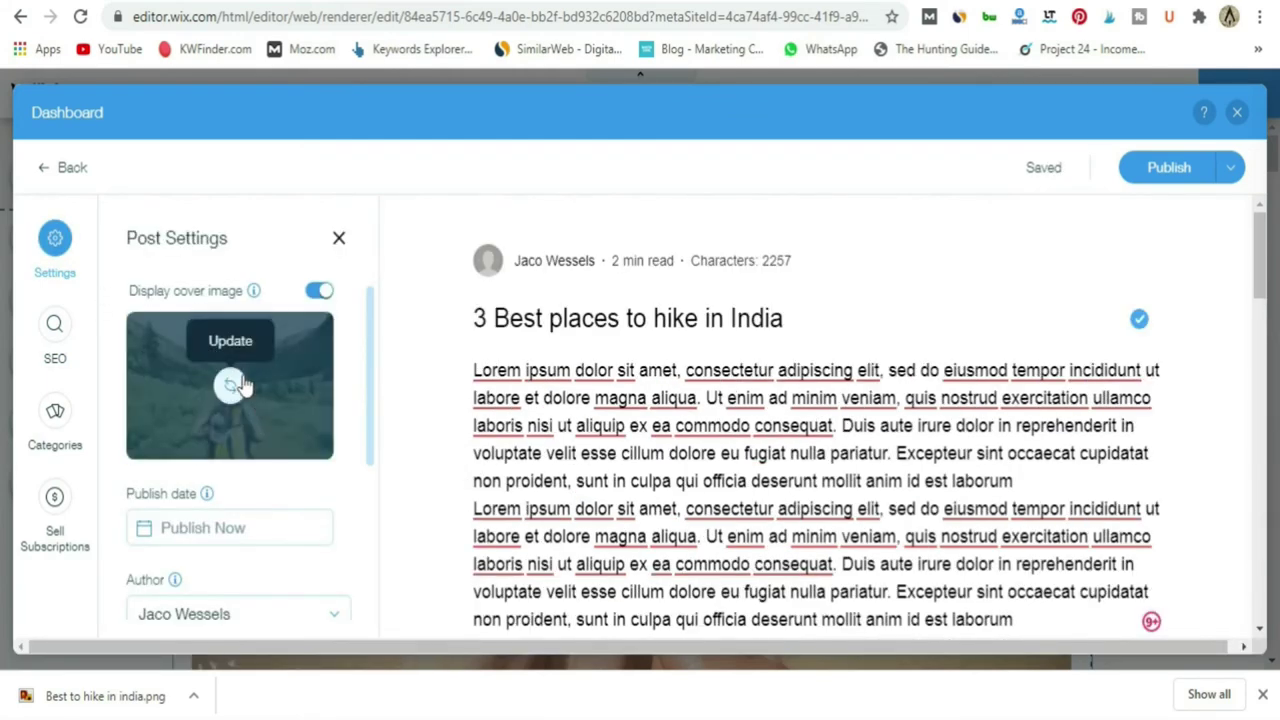
left_click(240, 384)
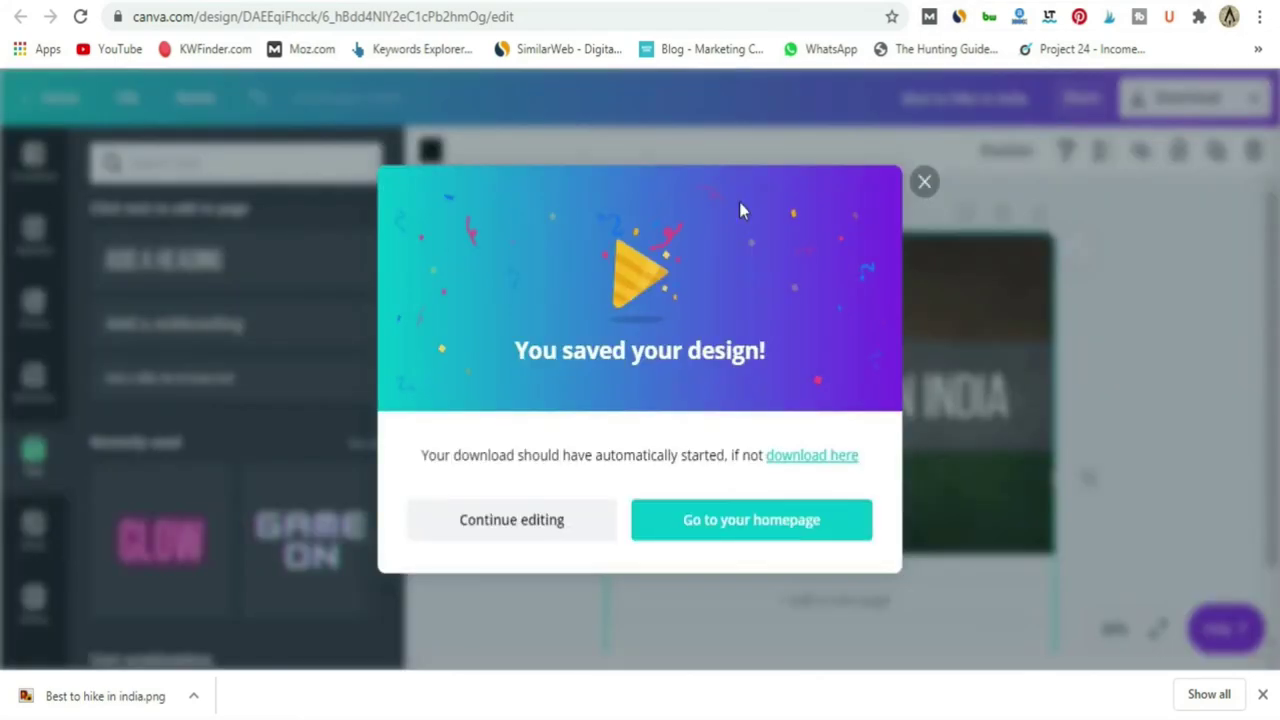
left_click(914, 186)
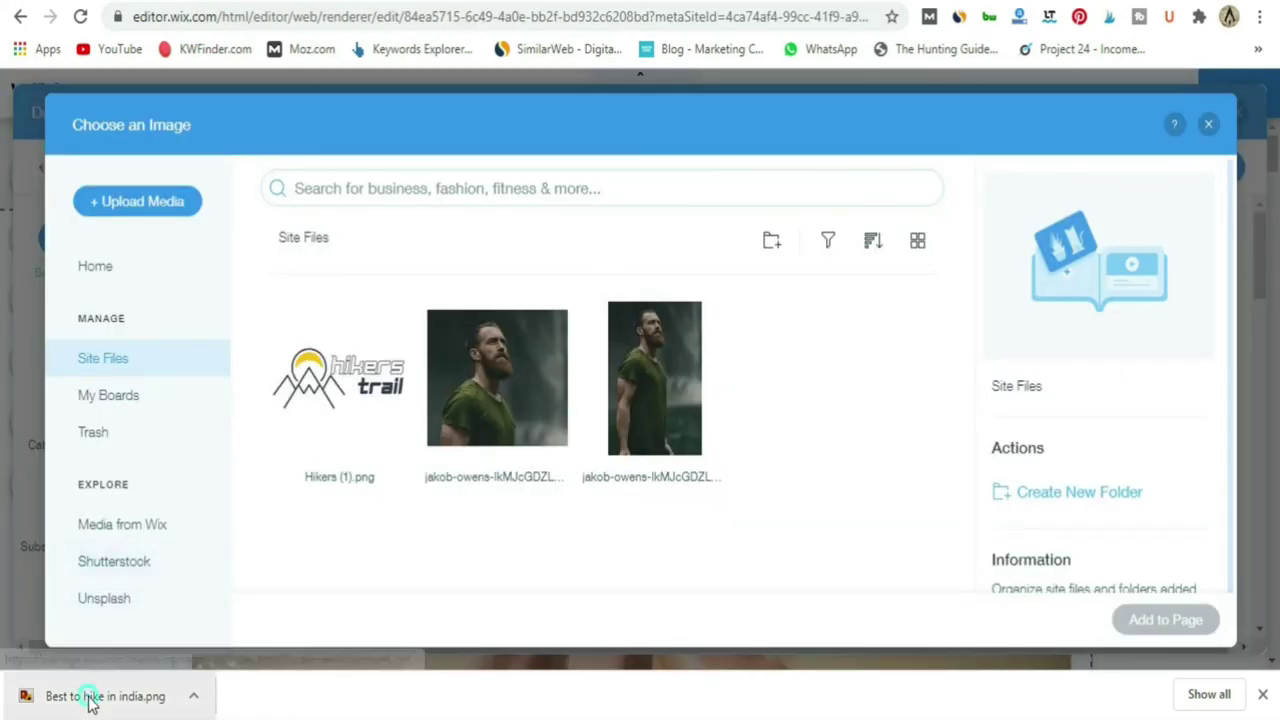
left_click_drag(90, 703, 726, 437)
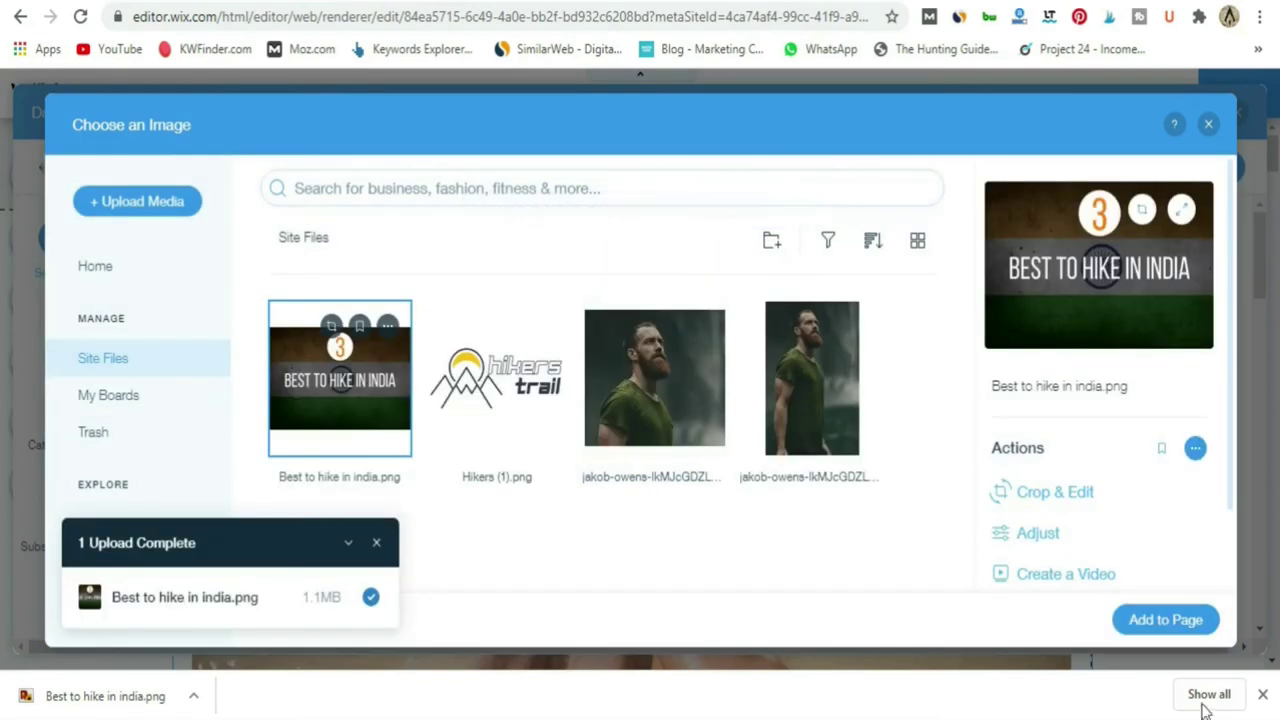
left_click(1155, 624)
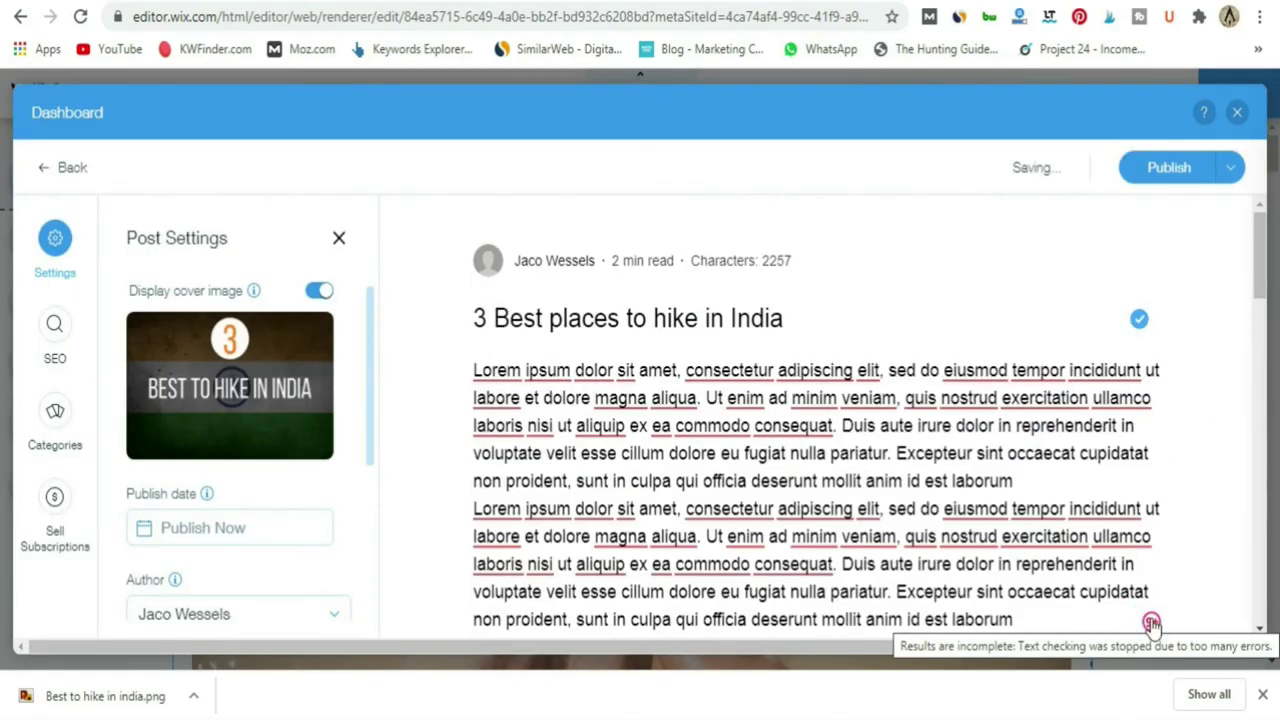
Review the publishing, author, excerpt and commenting options of the post, and its SEO slug, title, description and Google preview.
scroll(243, 423, "down", 3)
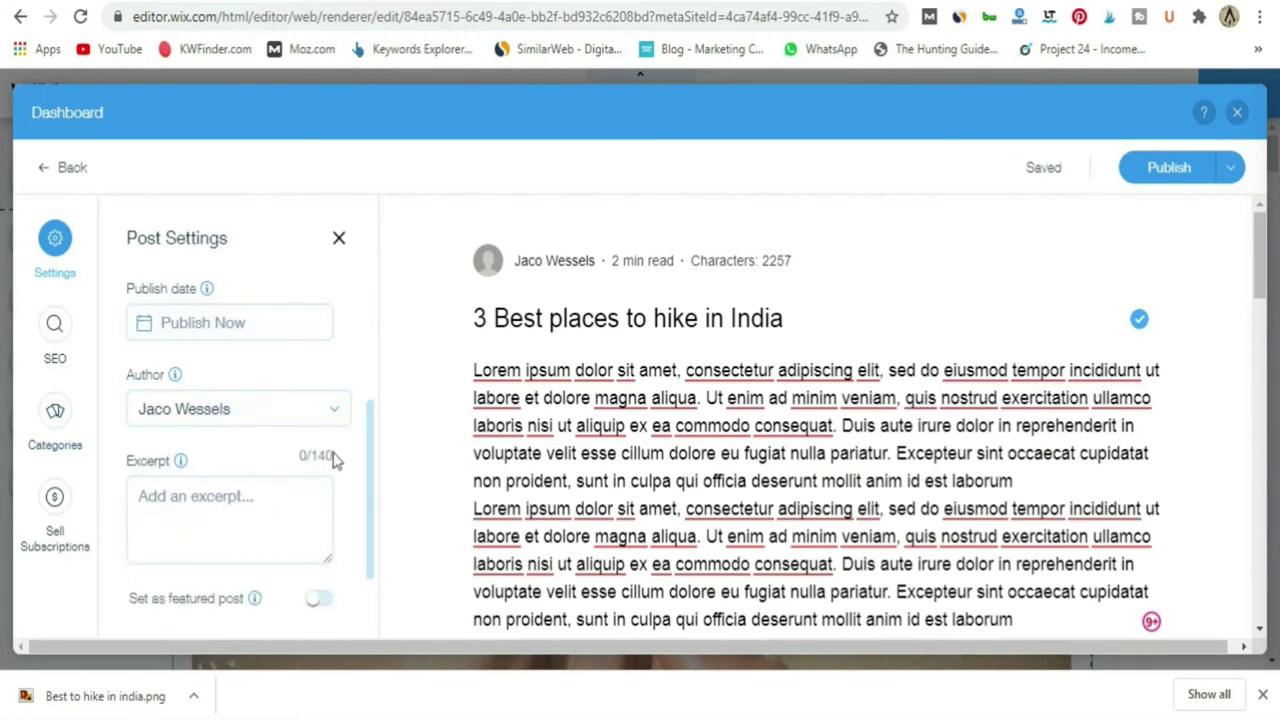
scroll(335, 458, "down", 1)
scroll(254, 486, "up", 1)
scroll(220, 517, "down", 1)
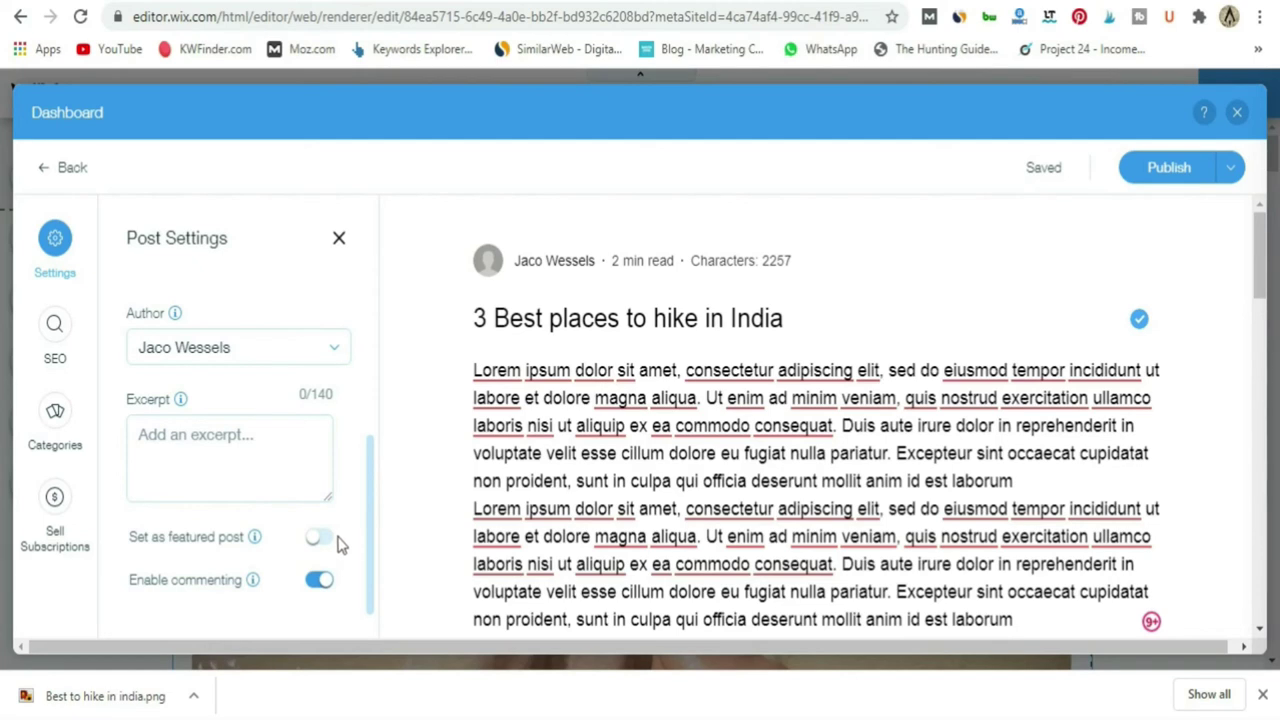
left_click(50, 320)
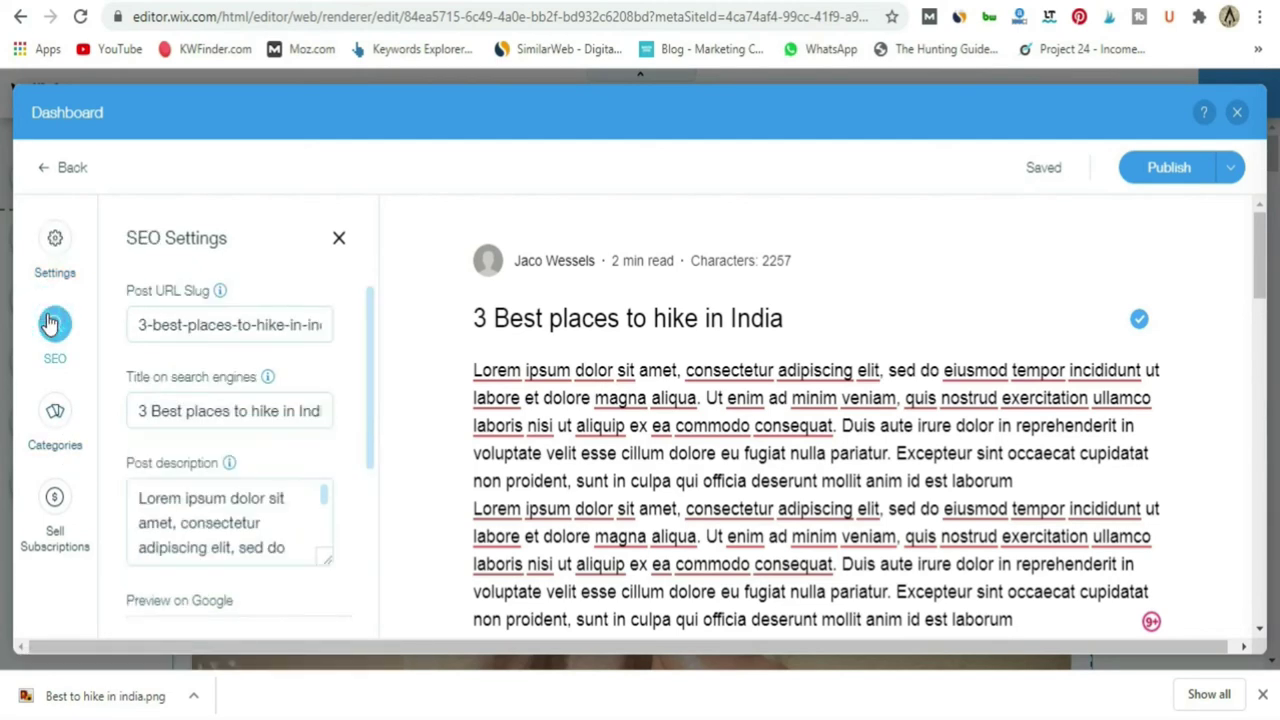
scroll(106, 398, "down", 2)
scroll(106, 399, "up", 1)
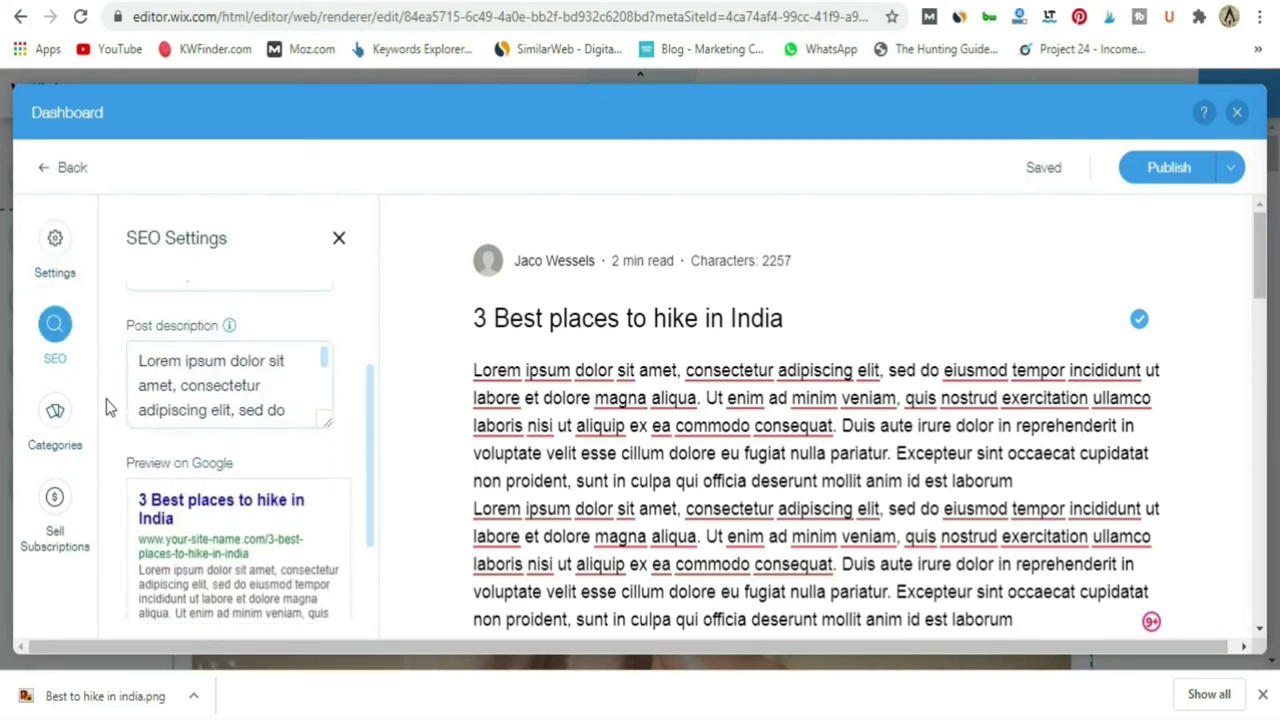
scroll(106, 399, "down", 1)
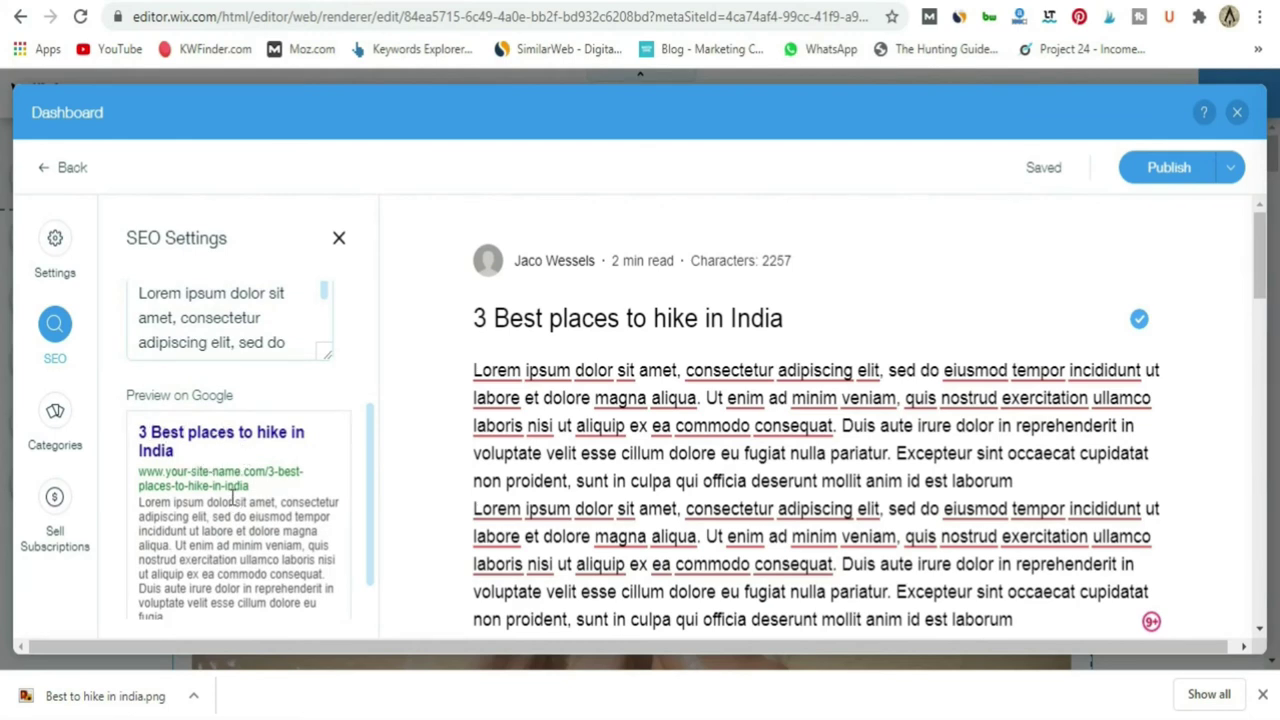
scroll(222, 510, "down", 1)
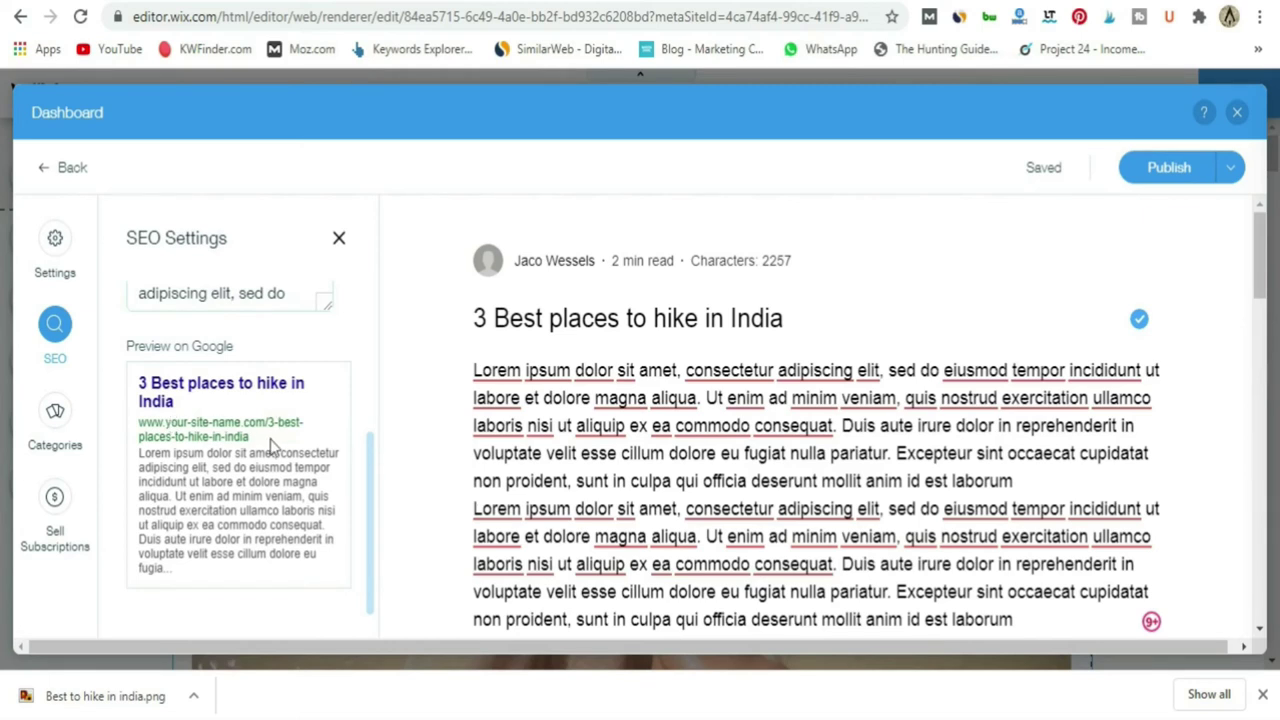
scroll(243, 537, "up", 2)
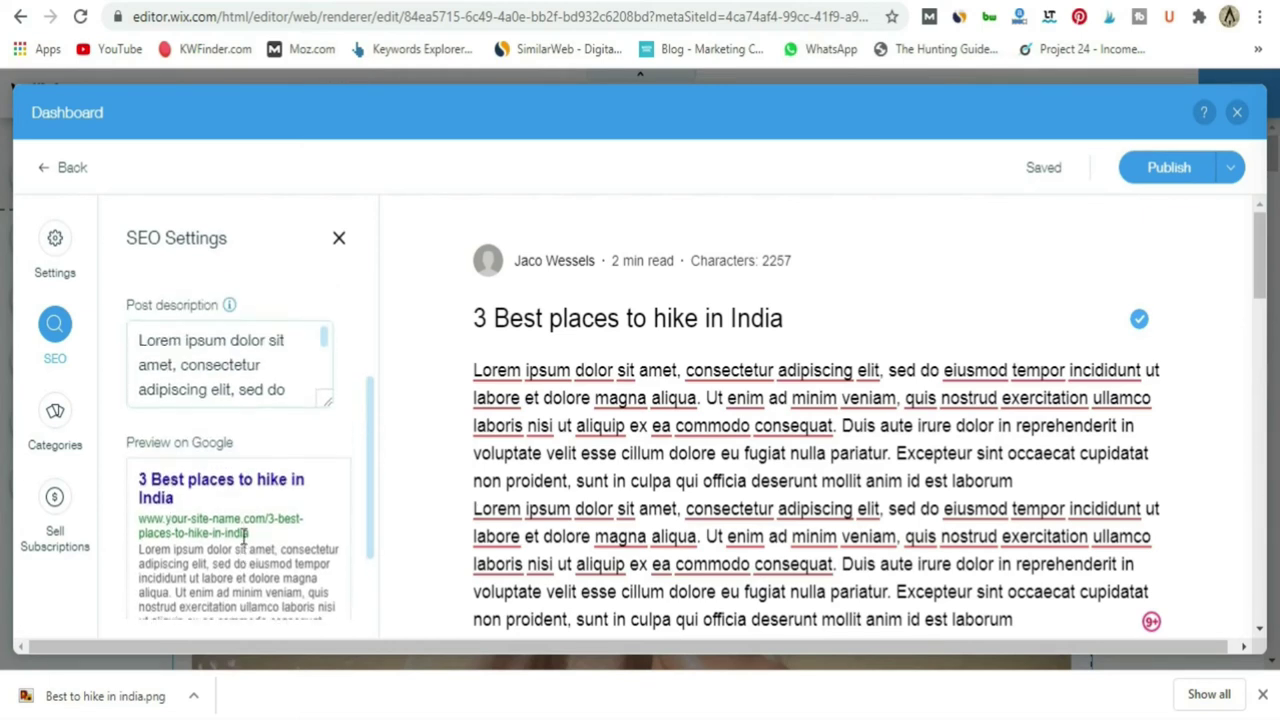
scroll(243, 537, "up", 1)
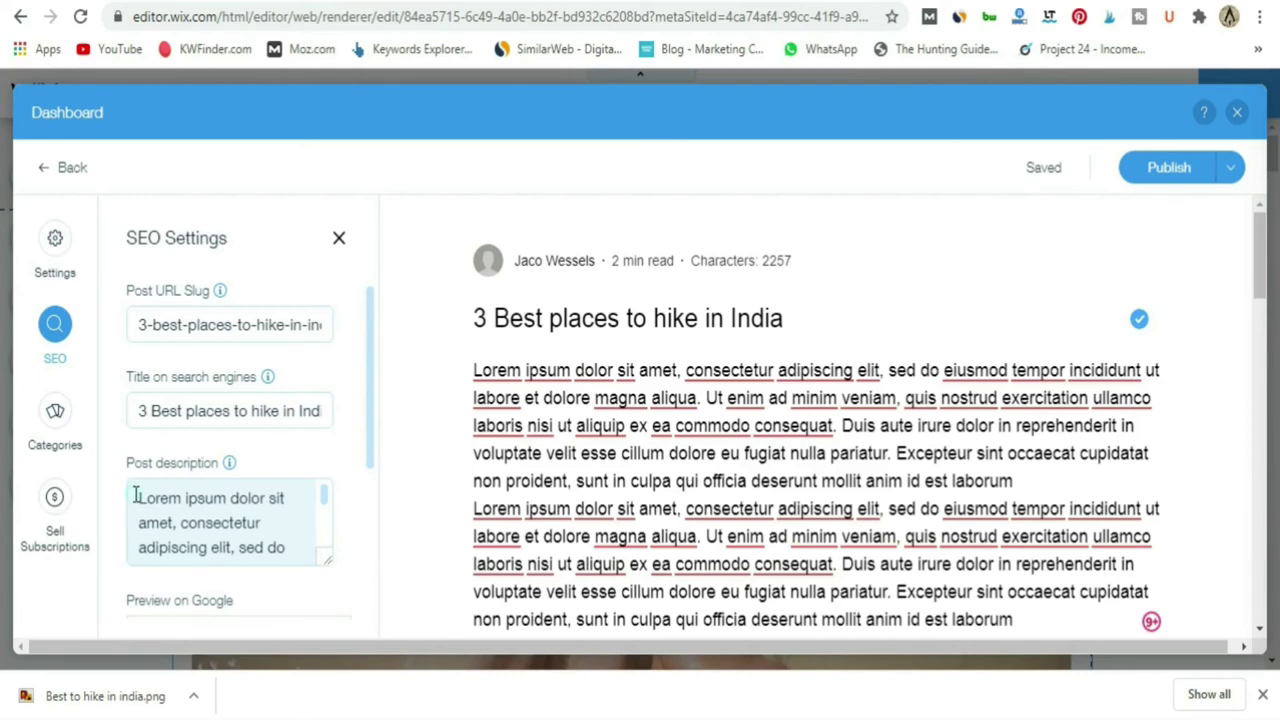
Replace the post's SEO description with "# Best places to hike in India, full guide and hotels to stay in.".
left_click_drag(135, 496, 297, 543)
scroll(289, 560, "up", 5)
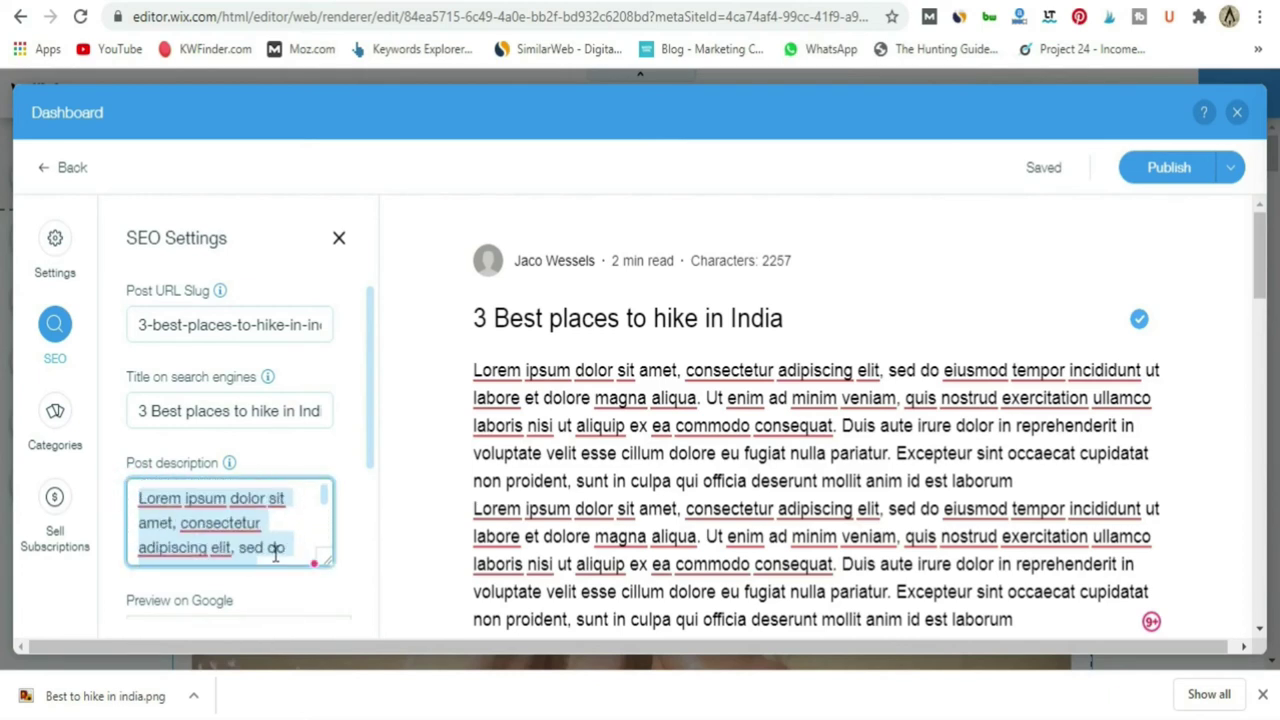
key("BackSpace")
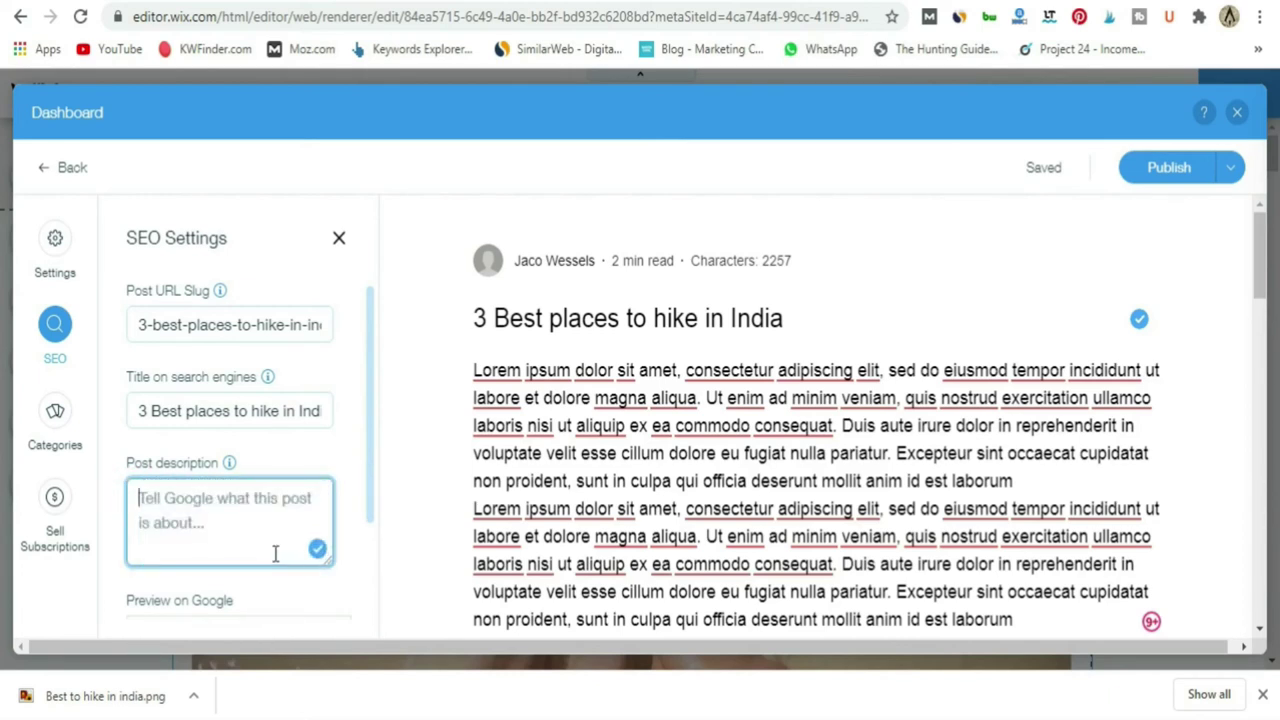
type("# Best")
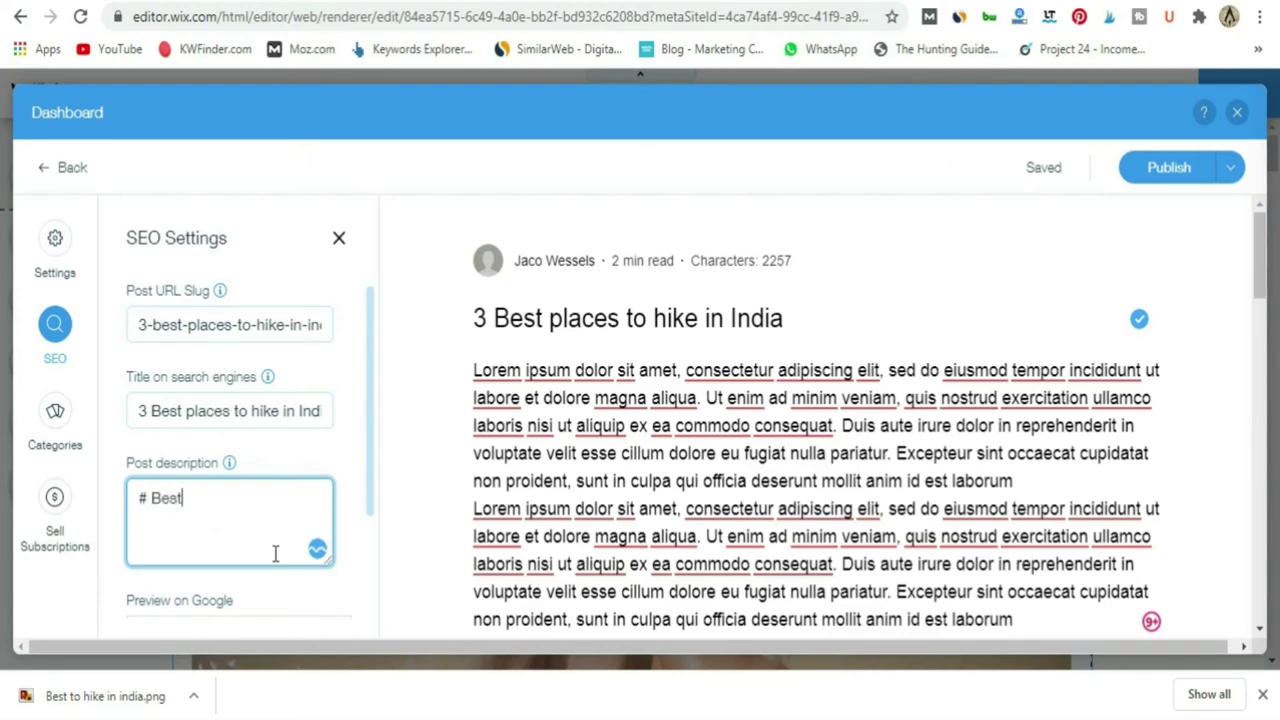
type(" places t")
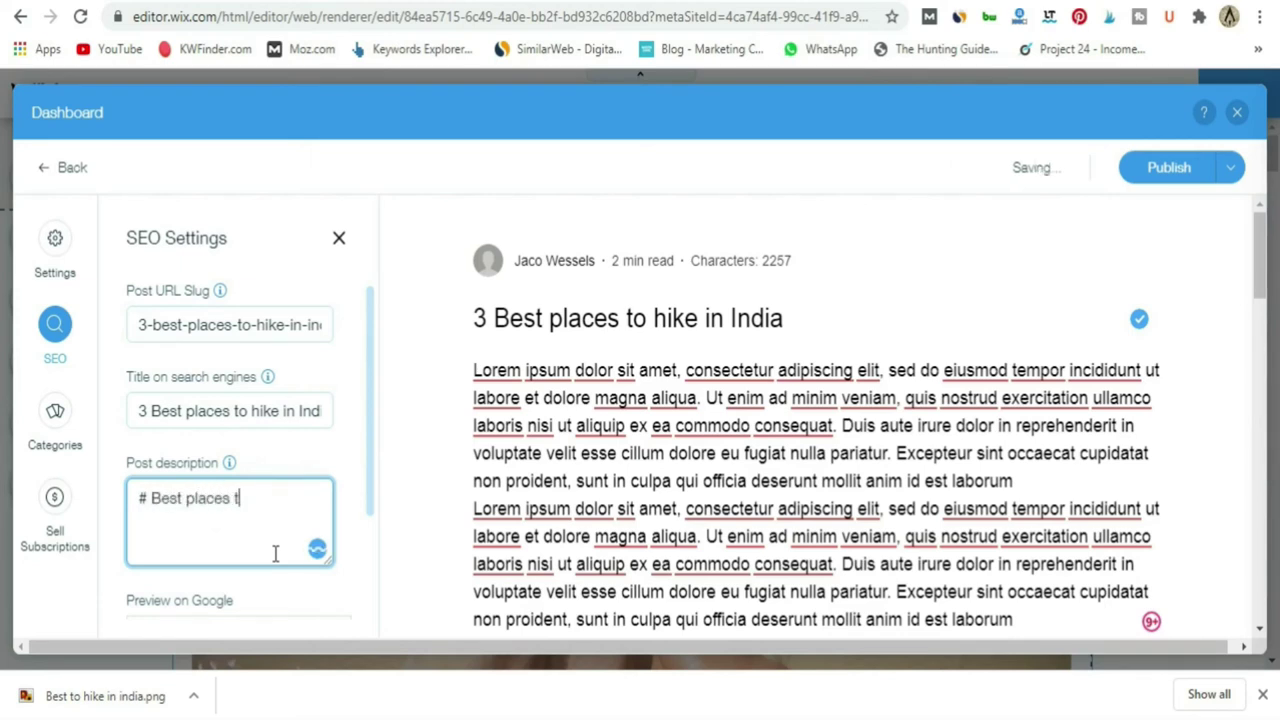
type("o hike in ")
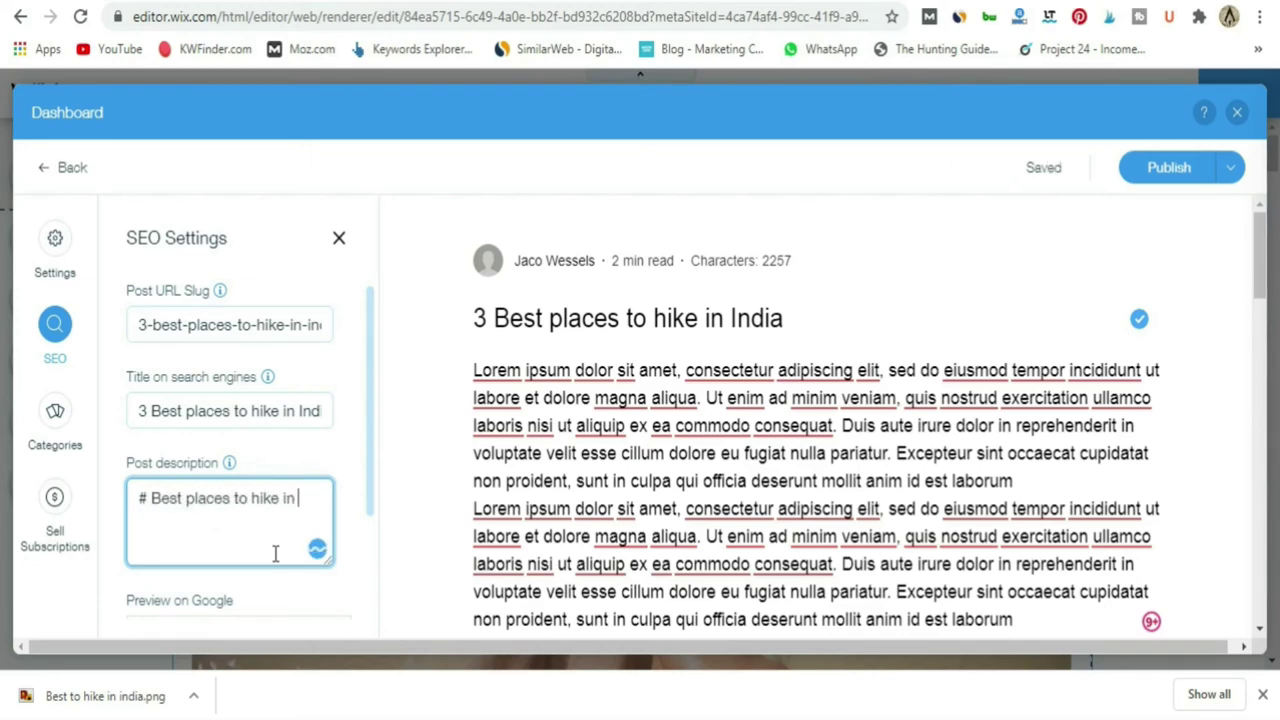
type("India, full guide")
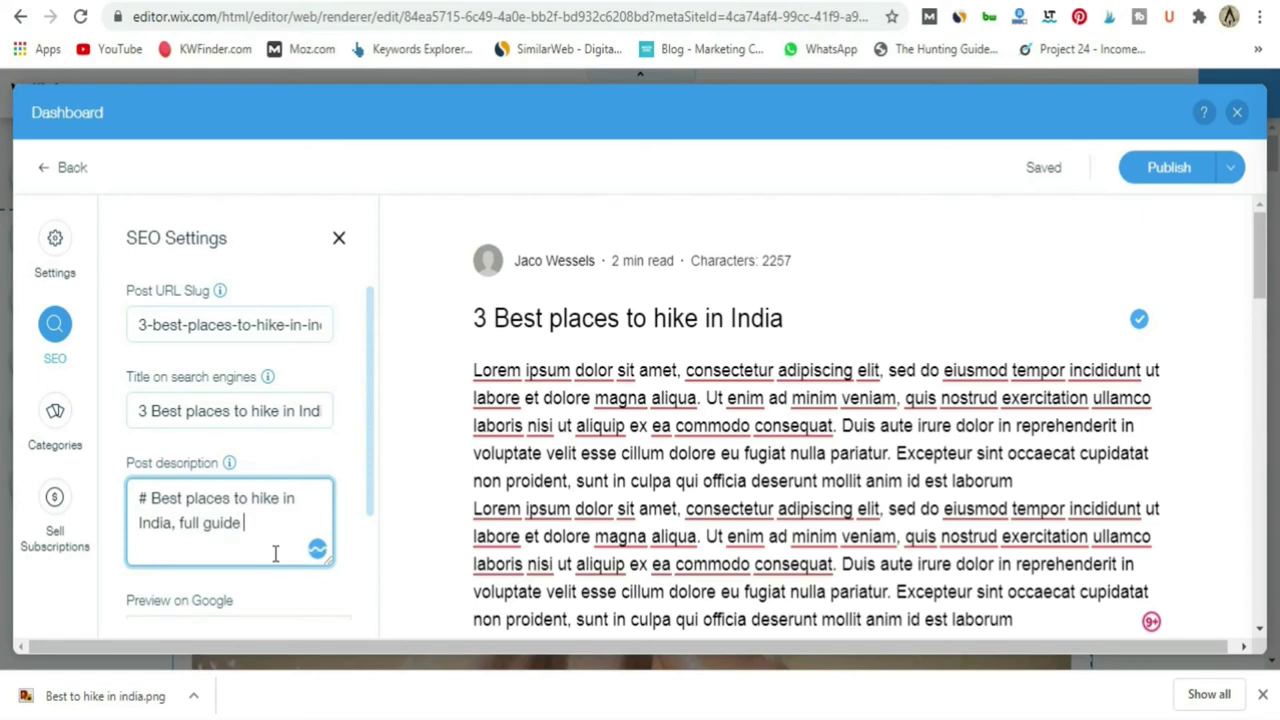
type(" and")
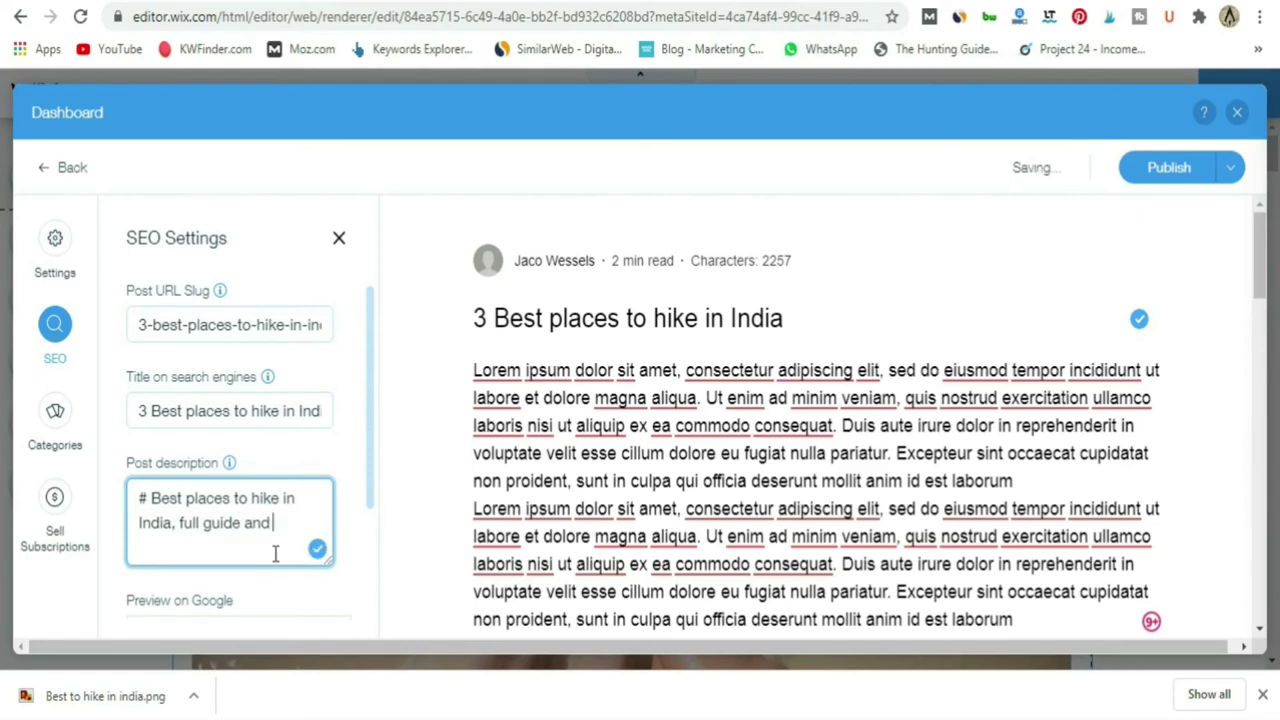
type(" hotels to sta")
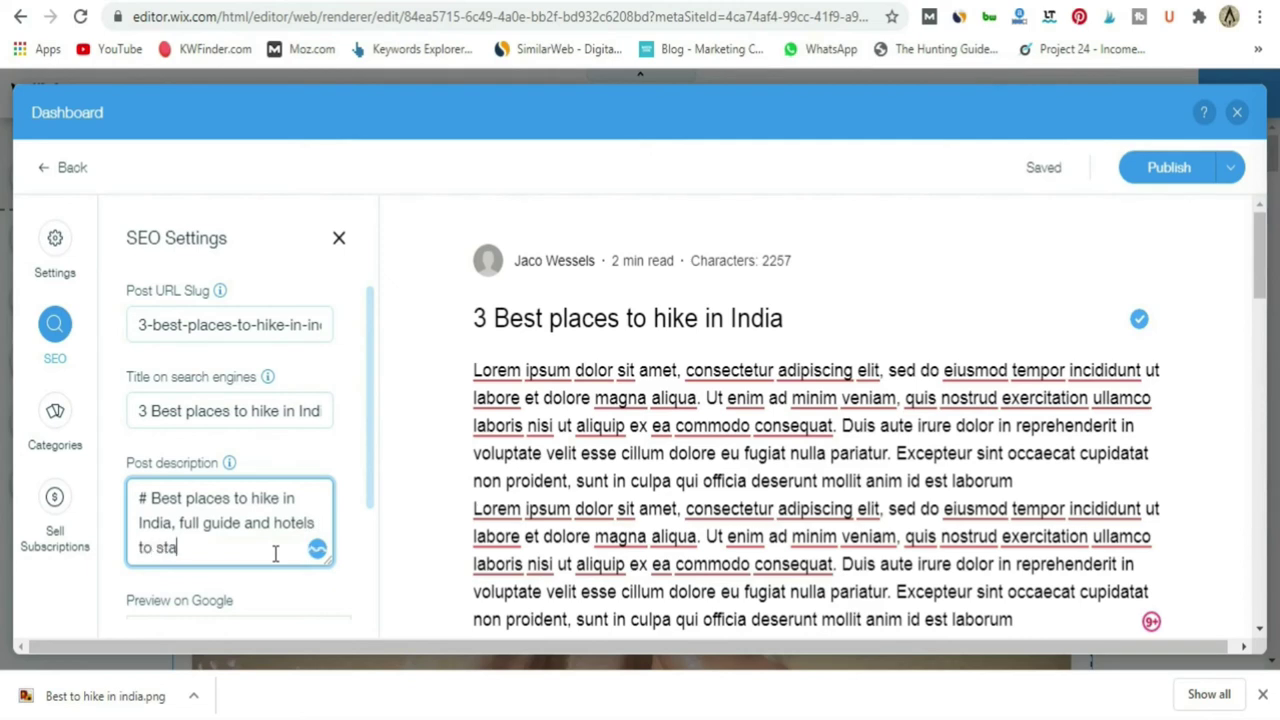
type("y in.")
scroll(249, 509, "down", 2)
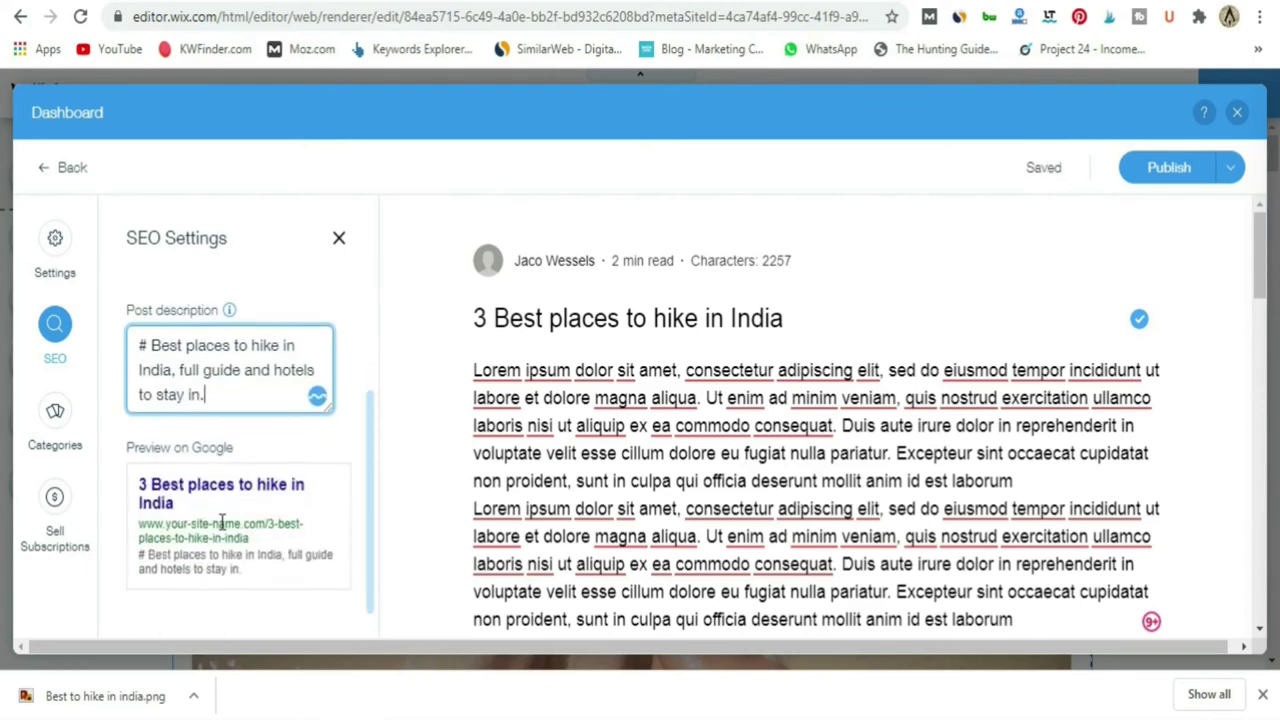
Change the # at the start of the SEO description to 3 and check the Google preview.
left_click(146, 345)
key("BackSpace")
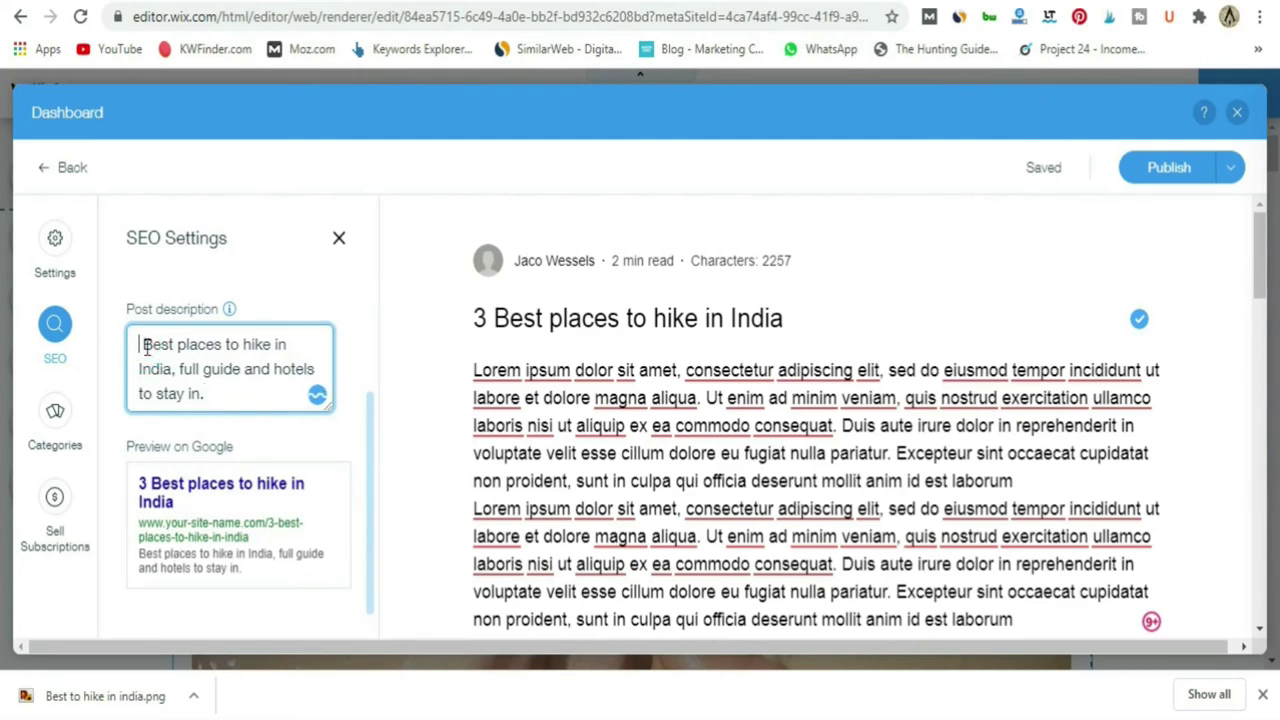
type("3")
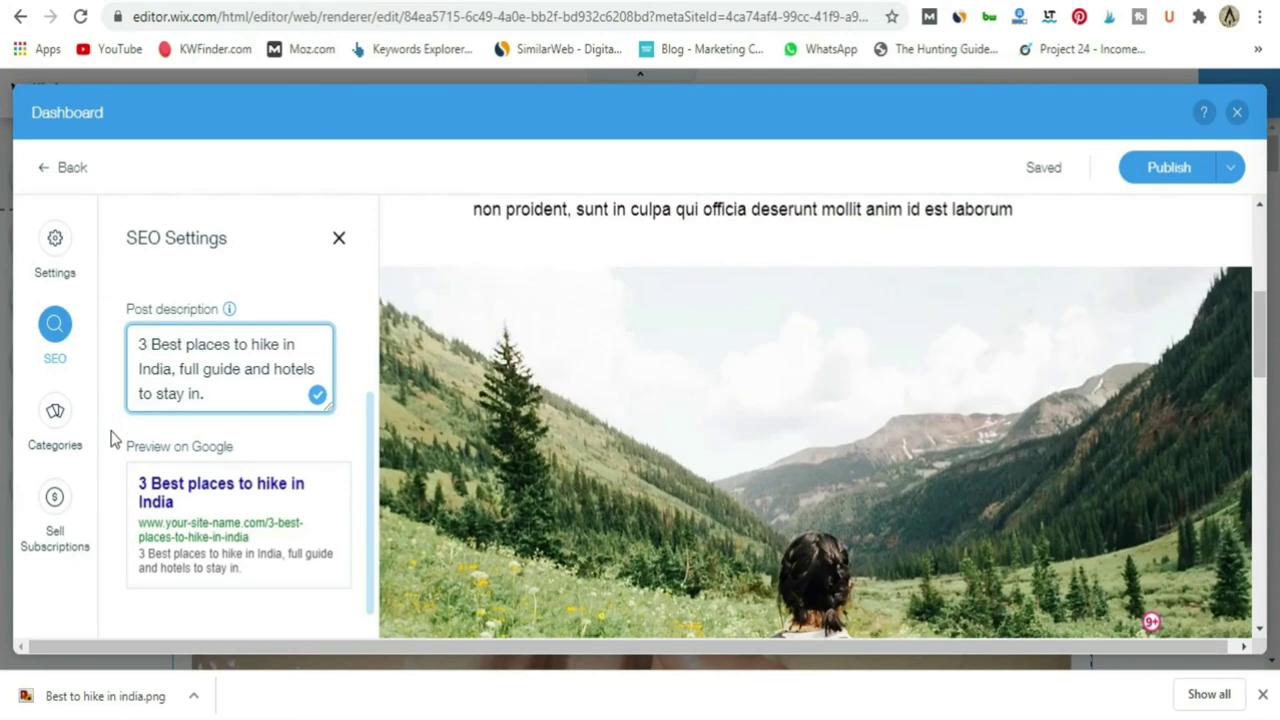
scroll(110, 430, "up", 2)
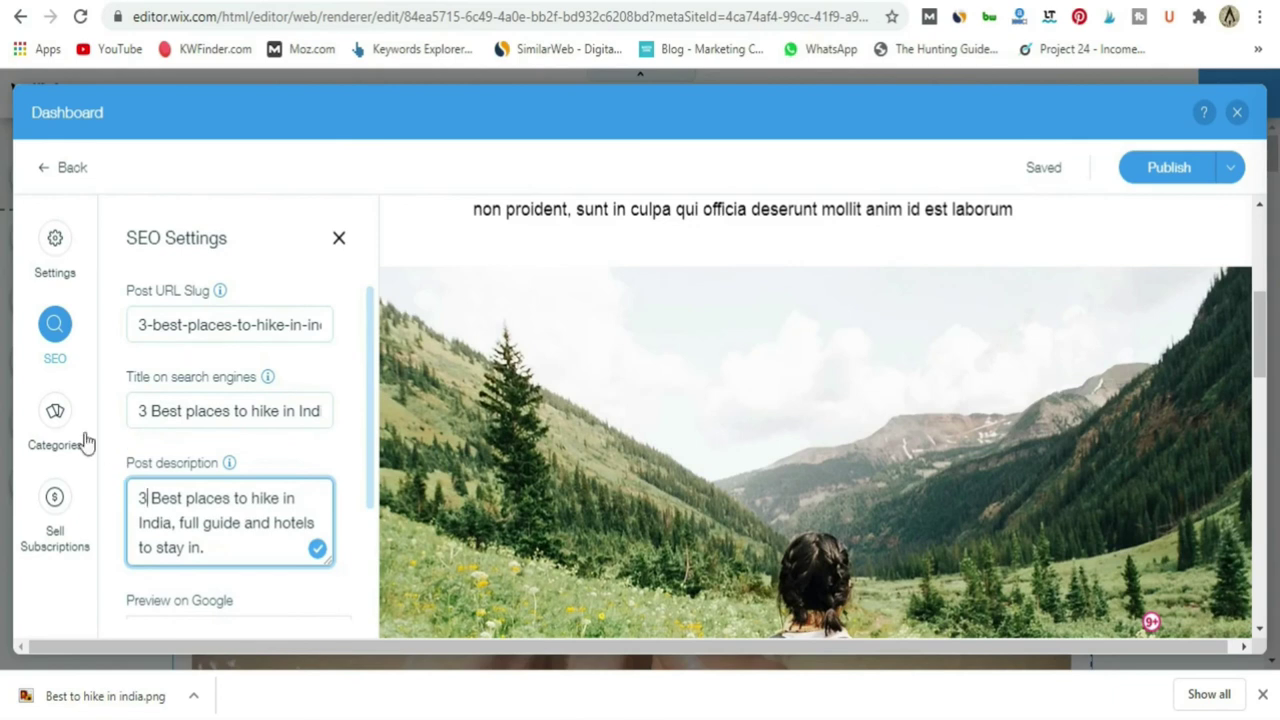
scroll(104, 450, "down", 2)
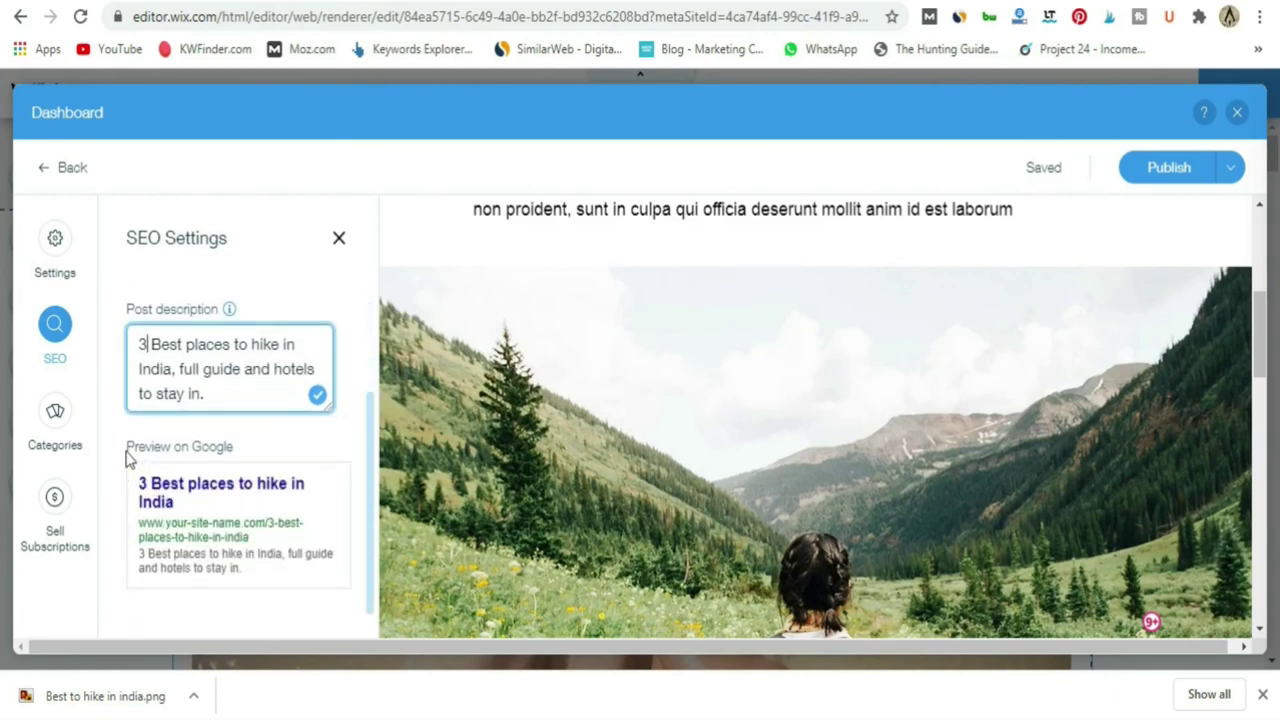
Publish the hiking post, dismiss the domain setup suggestion and check the list of published posts.
left_click(1173, 170)
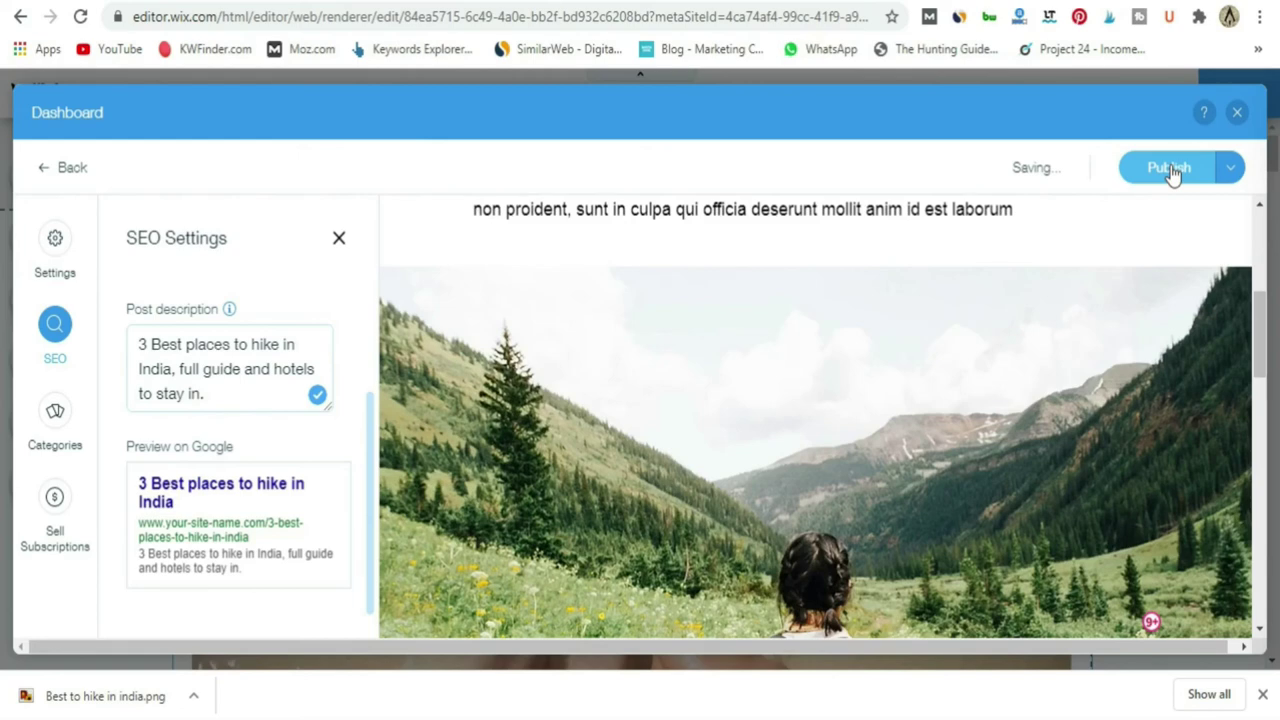
left_click(1170, 169)
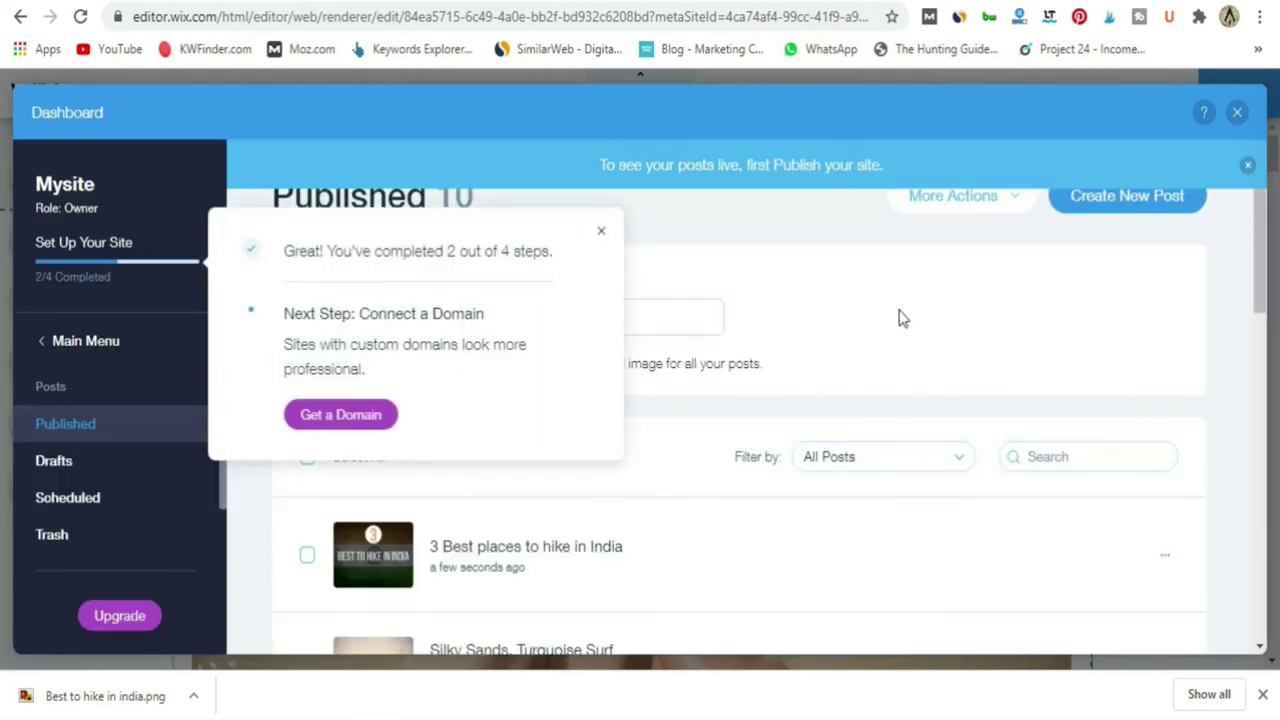
left_click(600, 236)
scroll(660, 394, "down", 5)
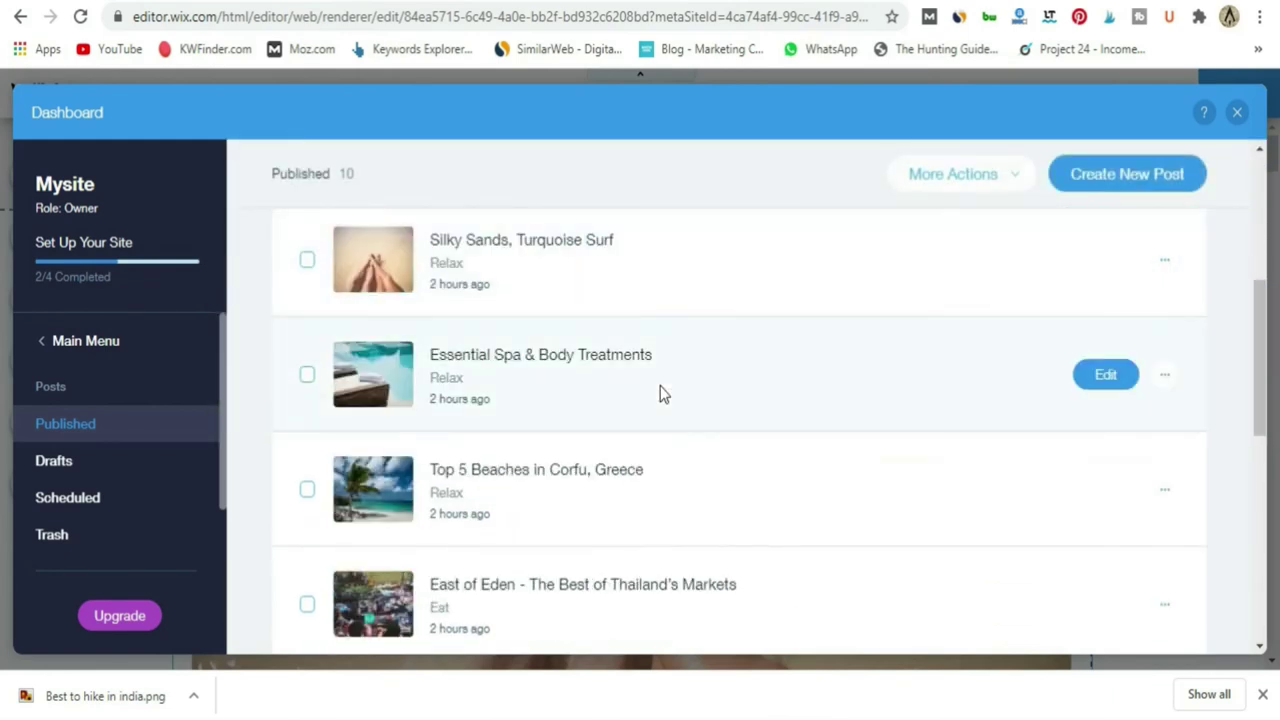
scroll(660, 394, "up", 5)
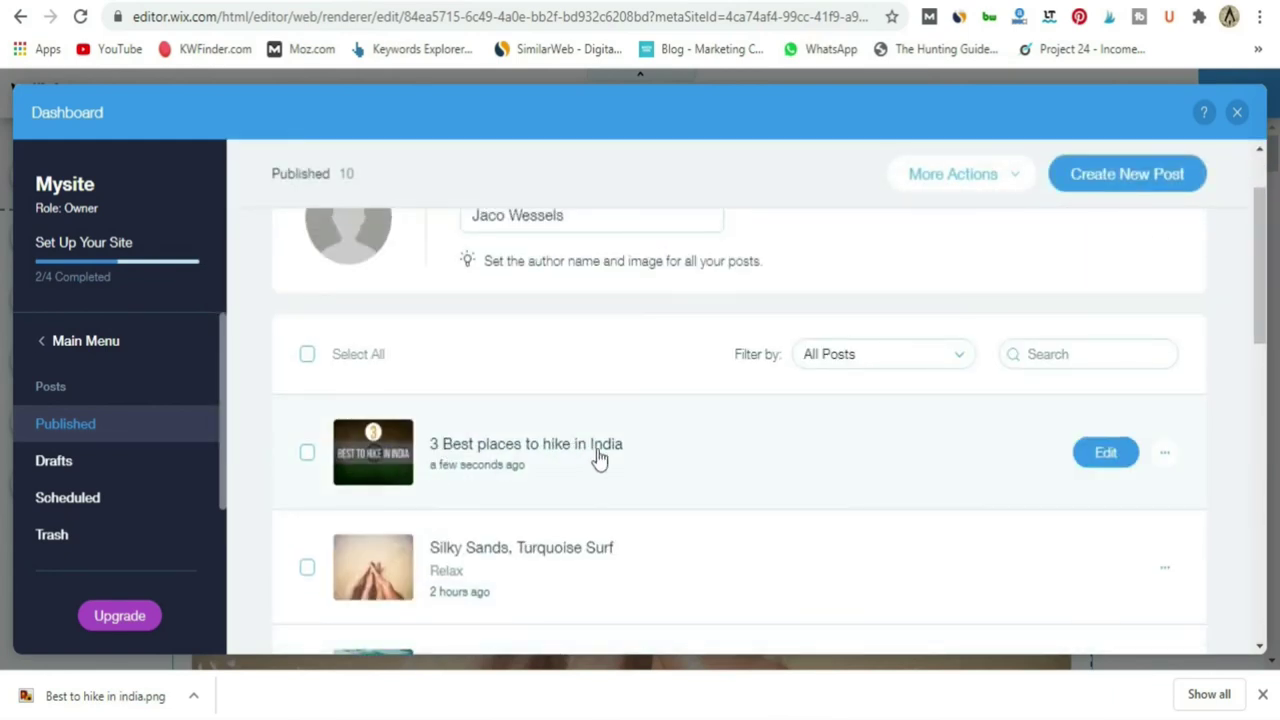
Close the dashboard, publish the whole site and open its live version.
left_click(1235, 113)
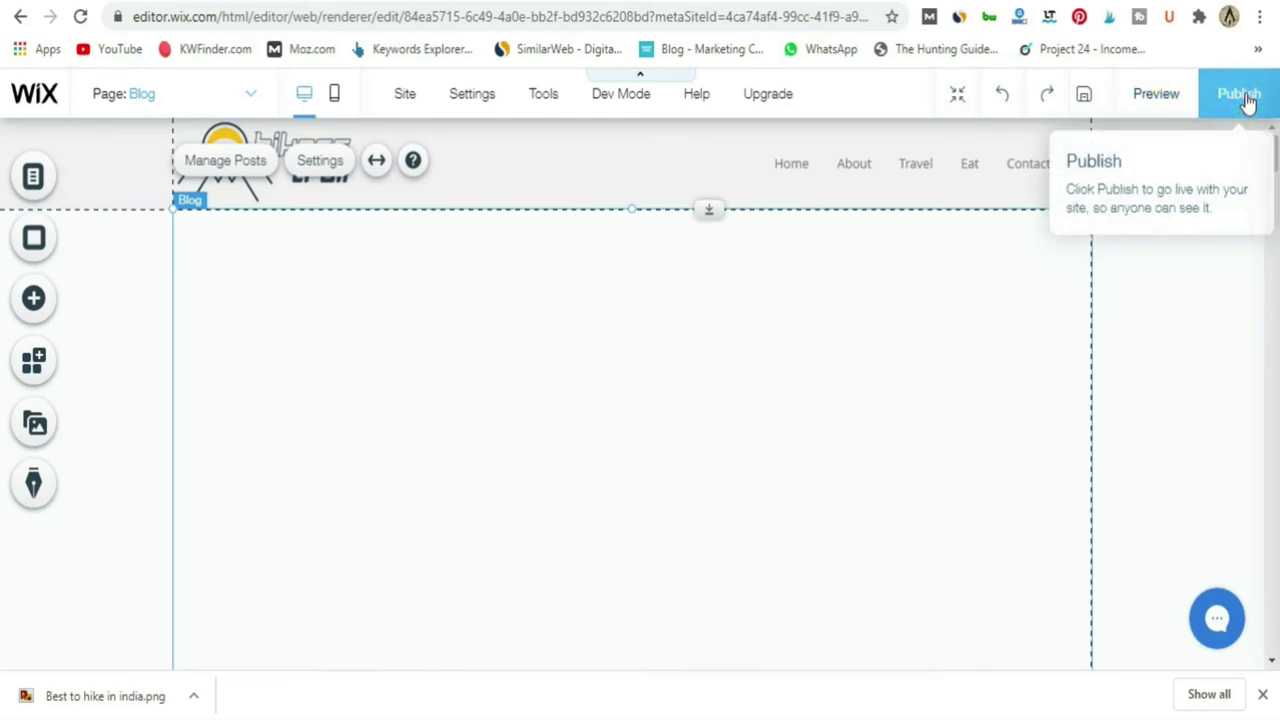
left_click(1240, 94)
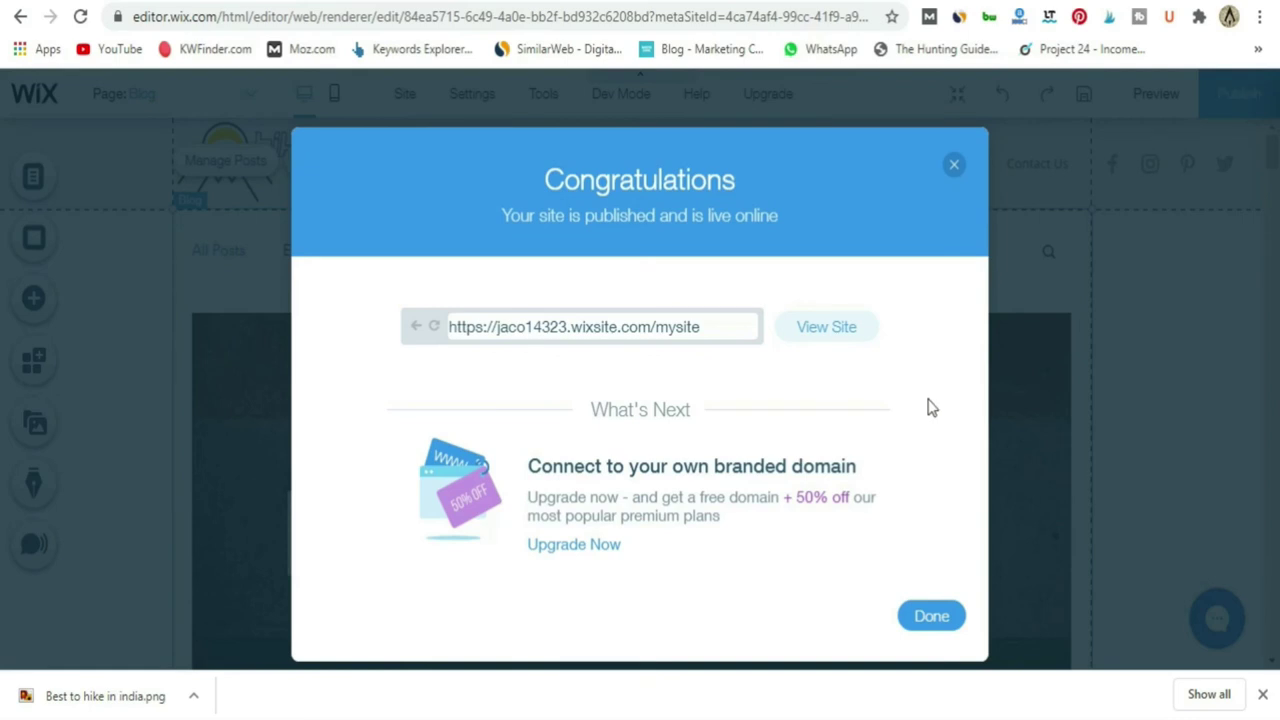
left_click(828, 336)
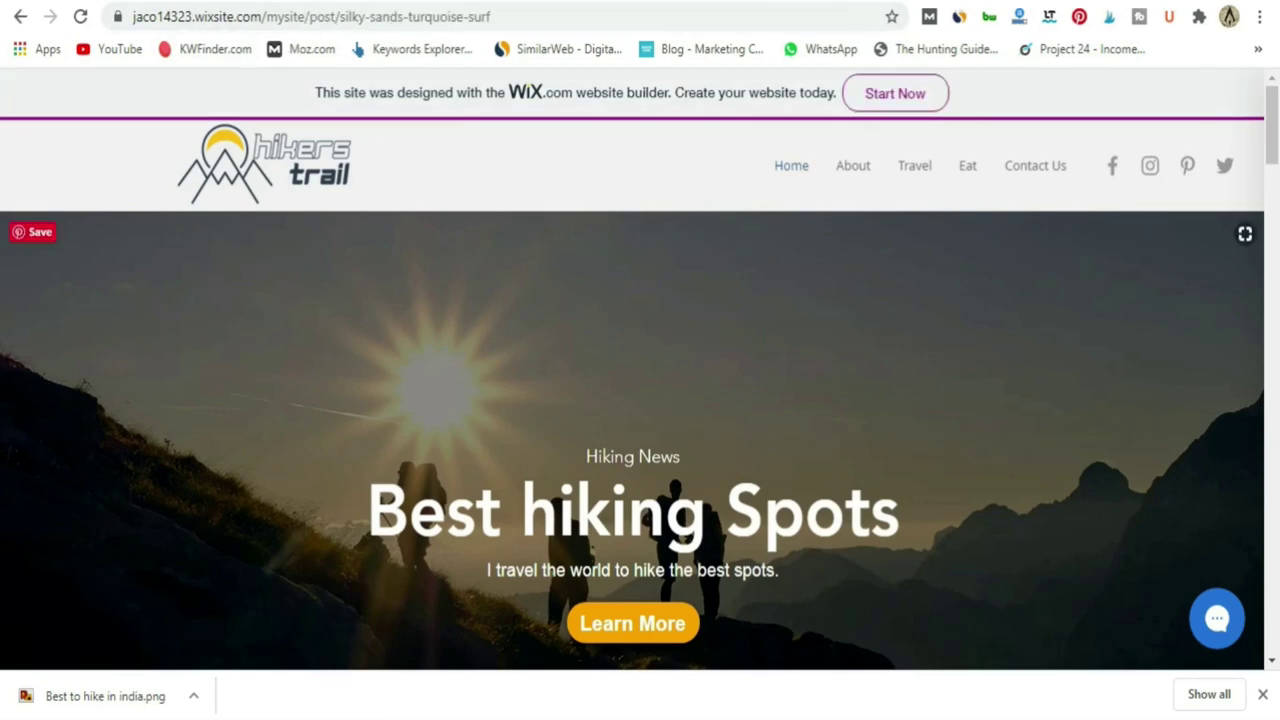
Look through the live home page from the hero banner past the blog posts to the social links and gallery.
scroll(572, 425, "down", 10)
scroll(572, 425, "down", 7)
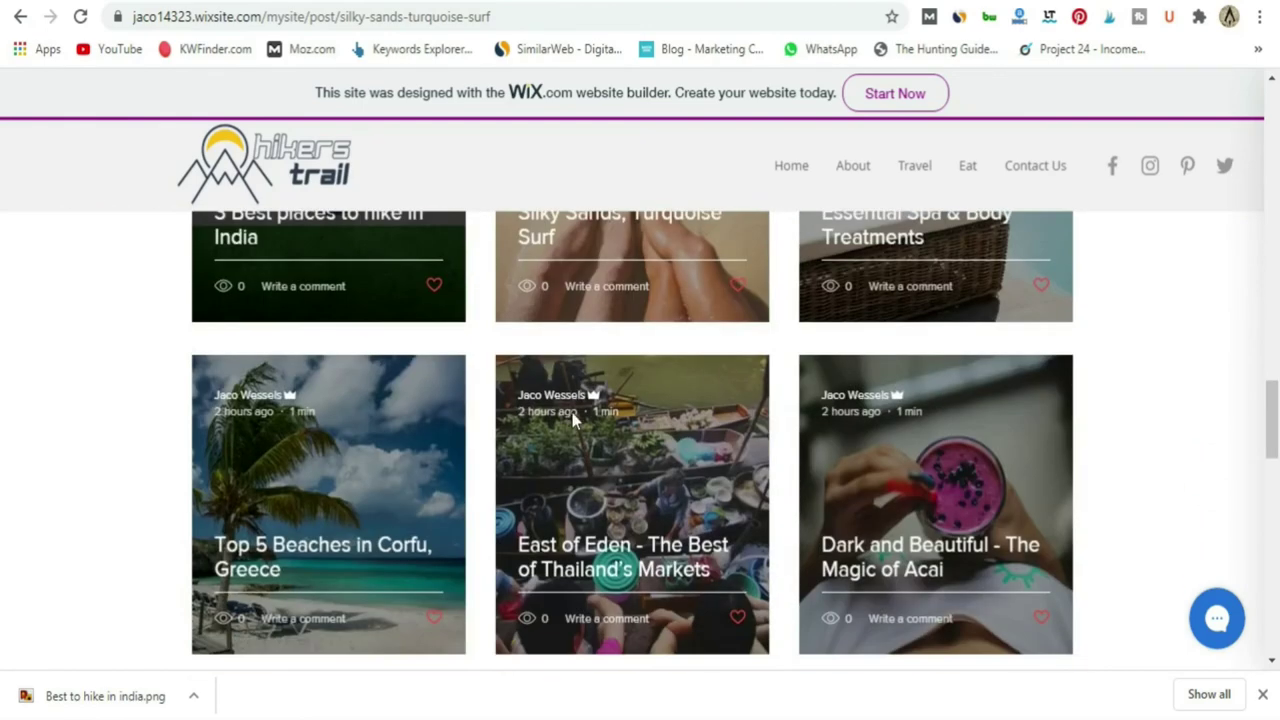
scroll(563, 437, "up", 3)
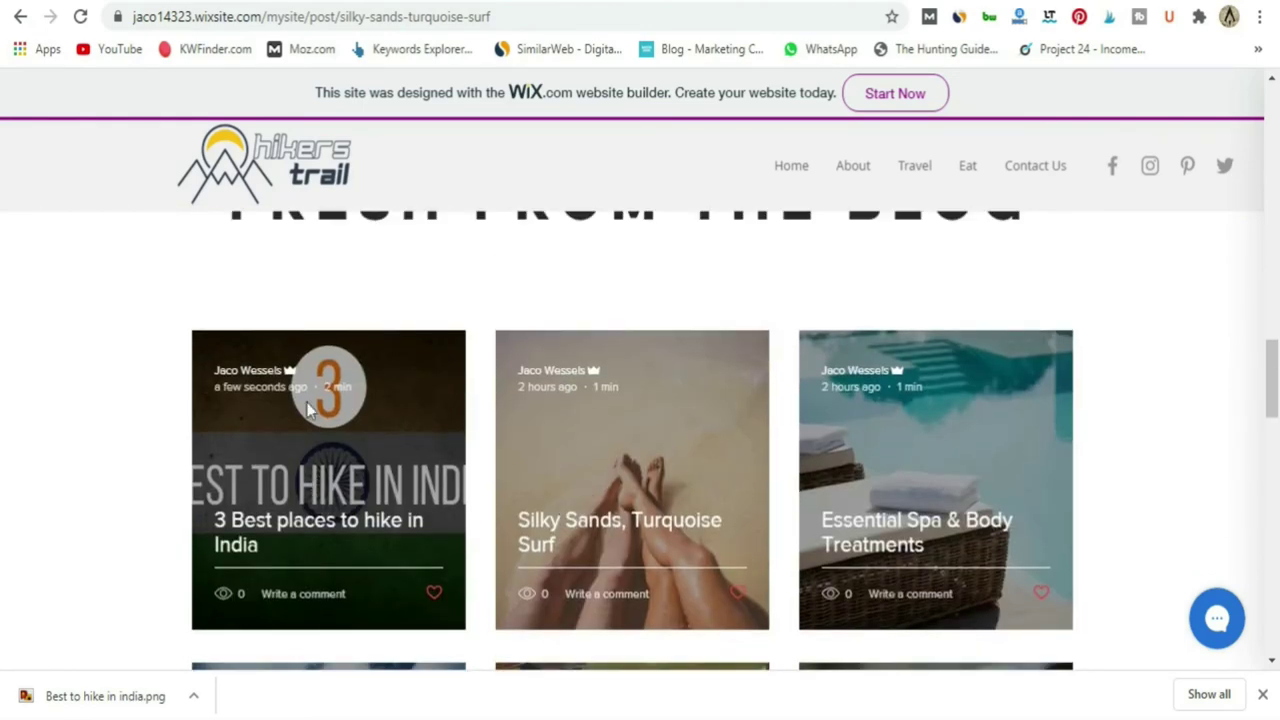
scroll(303, 462, "down", 1)
scroll(303, 462, "down", 10)
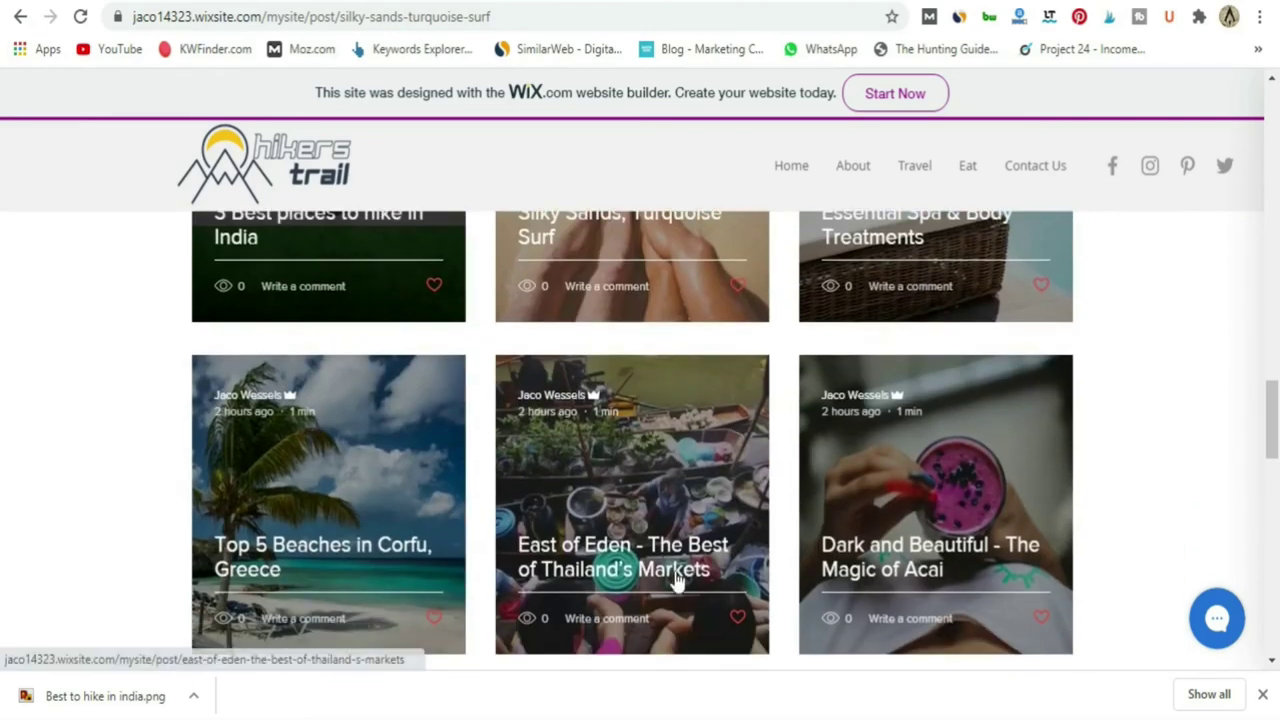
scroll(767, 490, "down", 3)
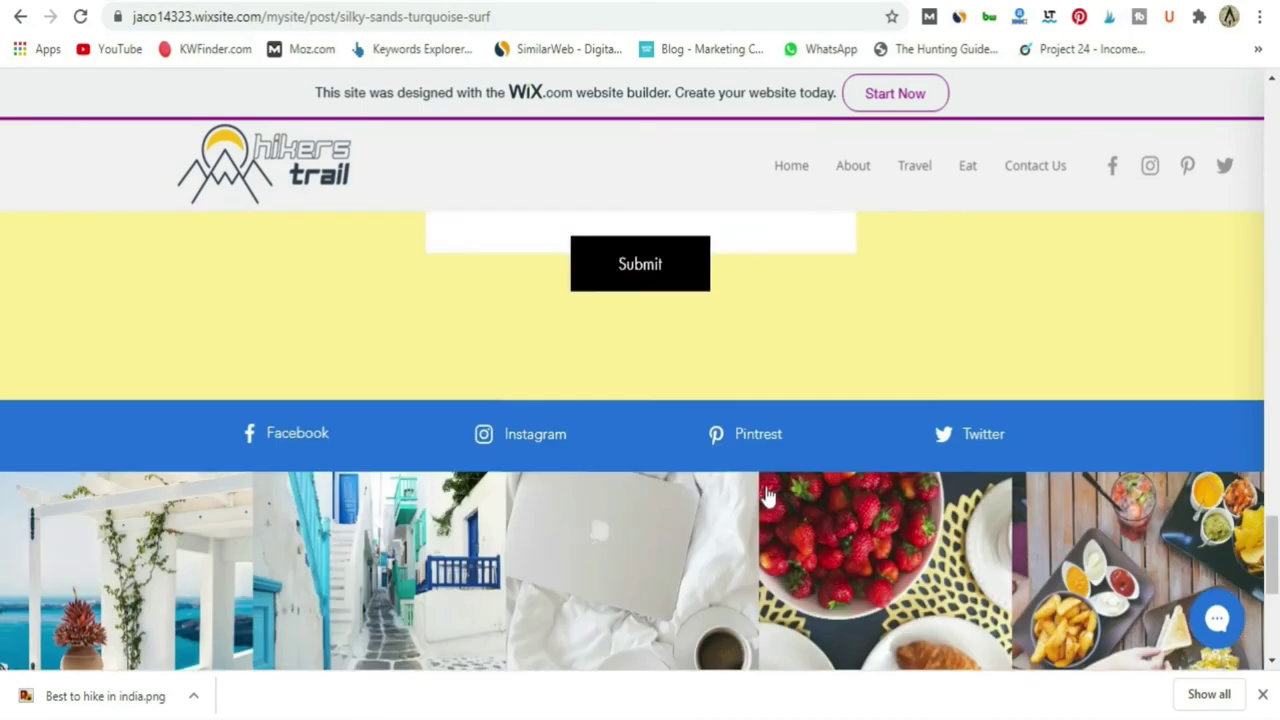
scroll(765, 492, "up", 15)
scroll(767, 494, "up", 5)
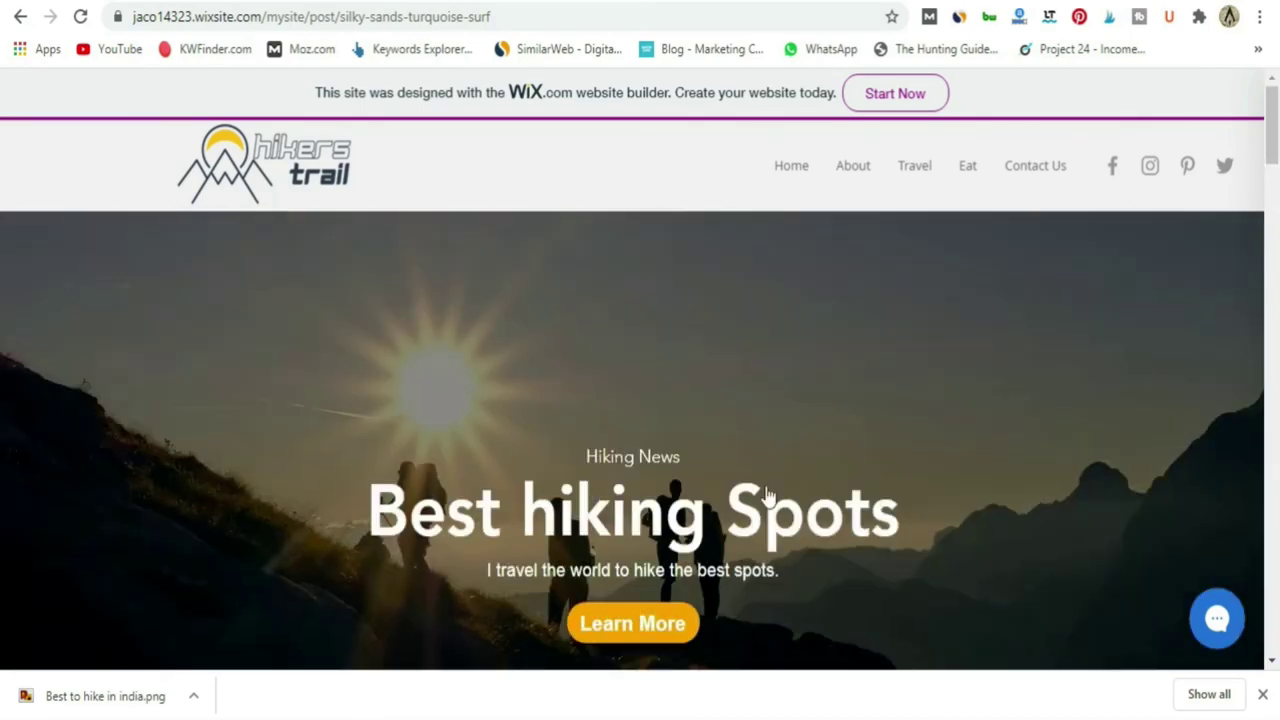
Return to the site editor and dismiss the publishing confirmation and the mobile site prompt.
left_click(776, 2)
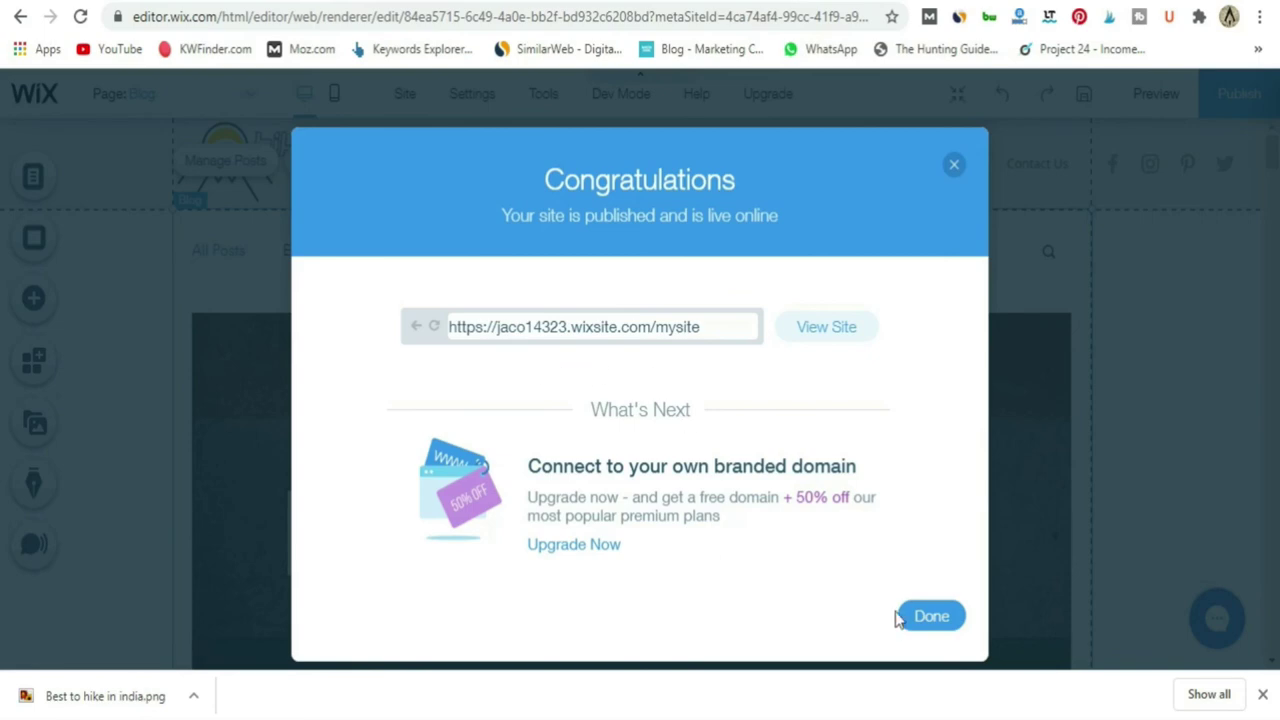
left_click(932, 616)
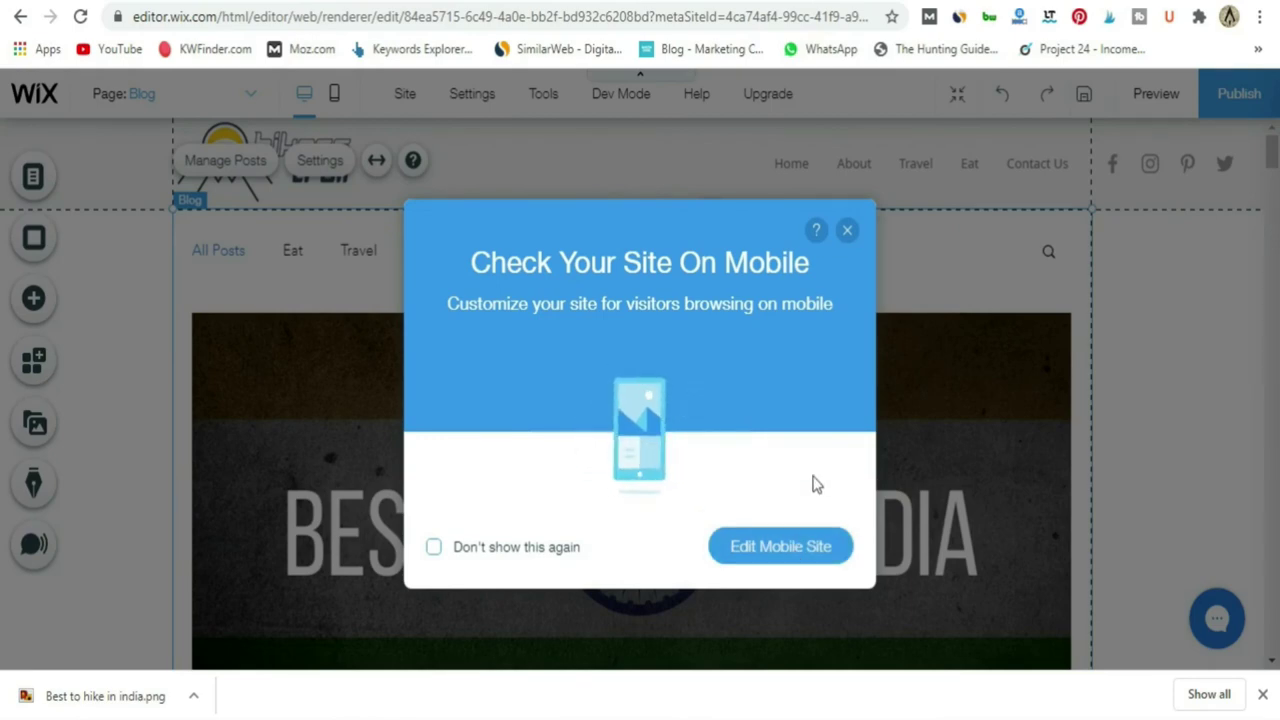
left_click(848, 232)
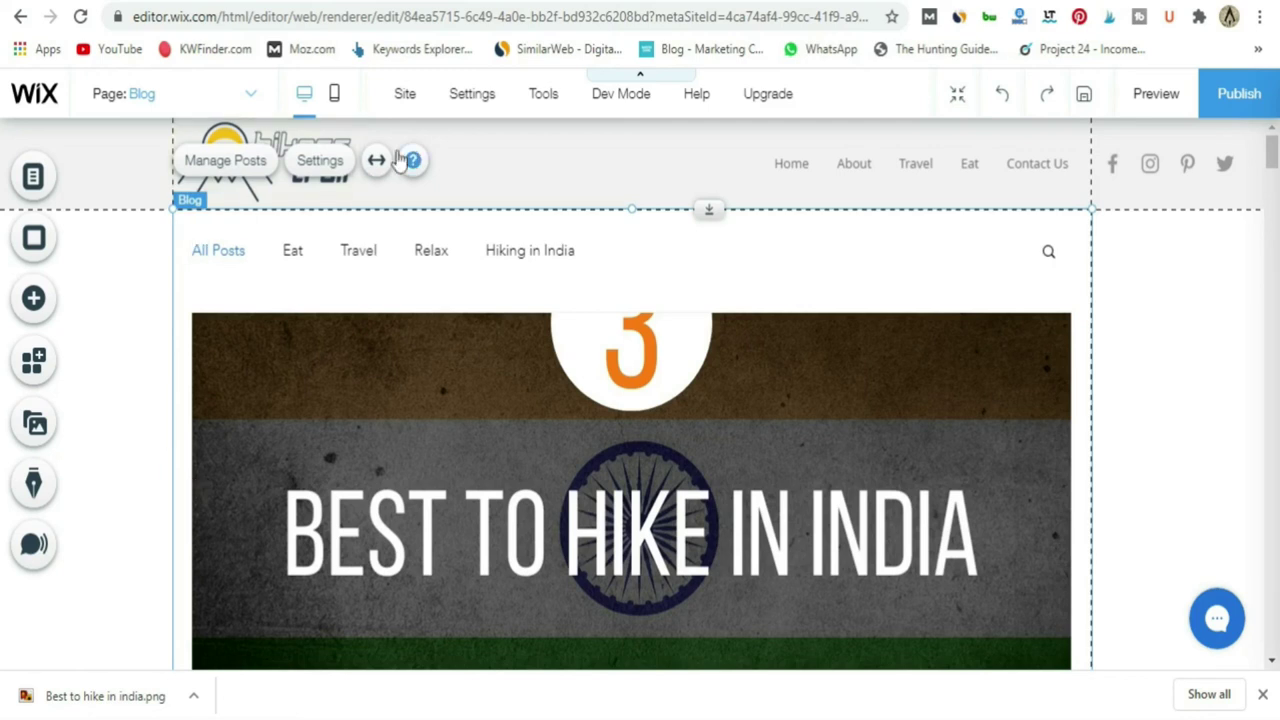
Open the site's domain connection options and choose to buy a new domain name.
mouse_move(476, 100)
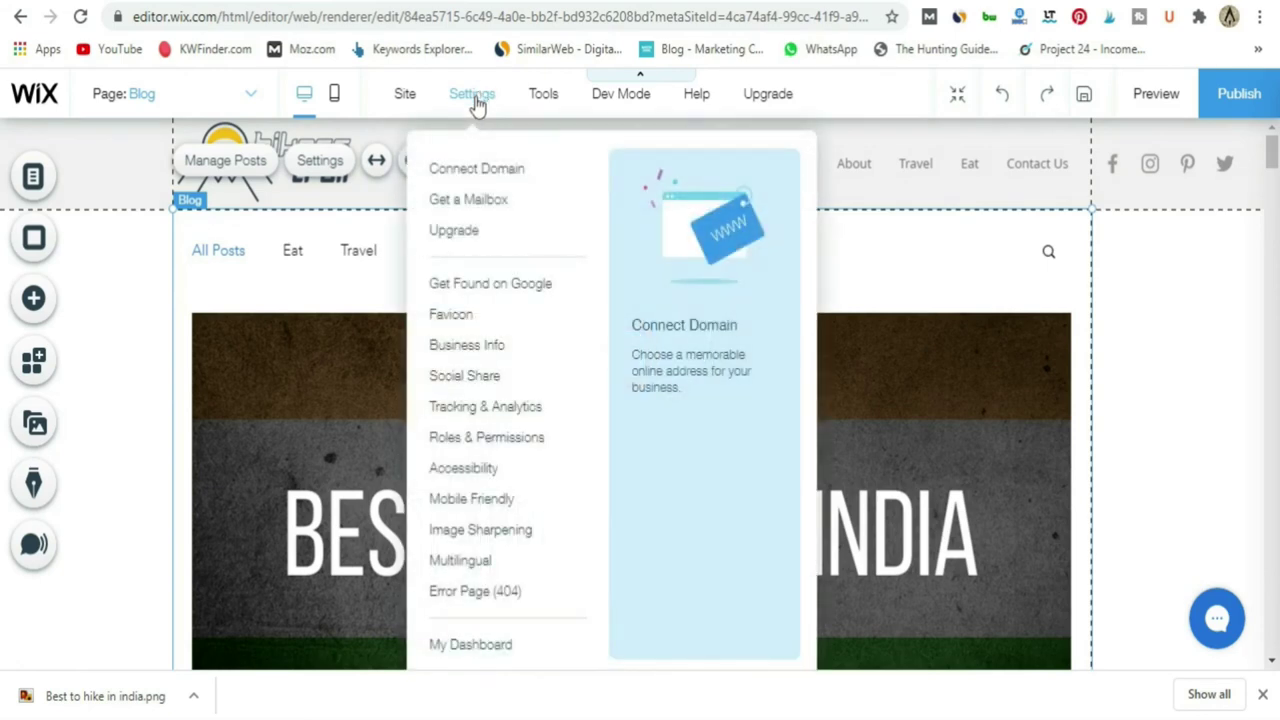
left_click(497, 171)
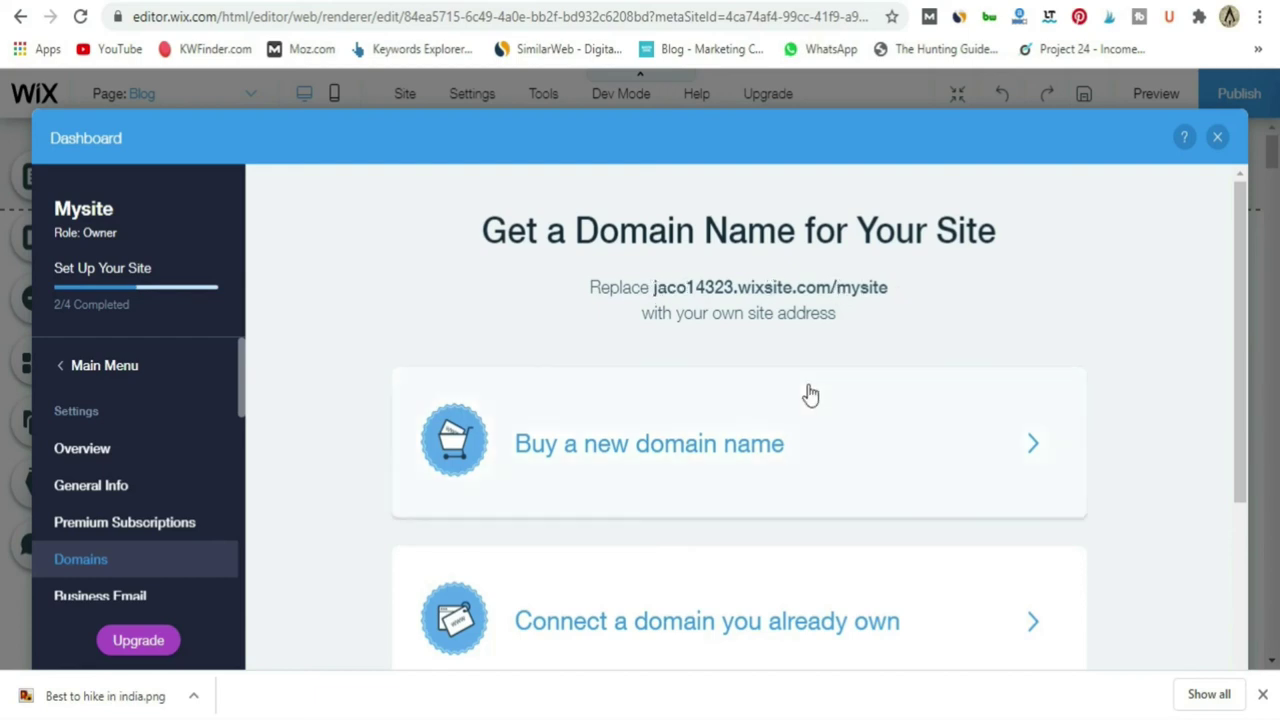
scroll(806, 394, "down", 2)
scroll(806, 391, "up", 1)
left_click(795, 355)
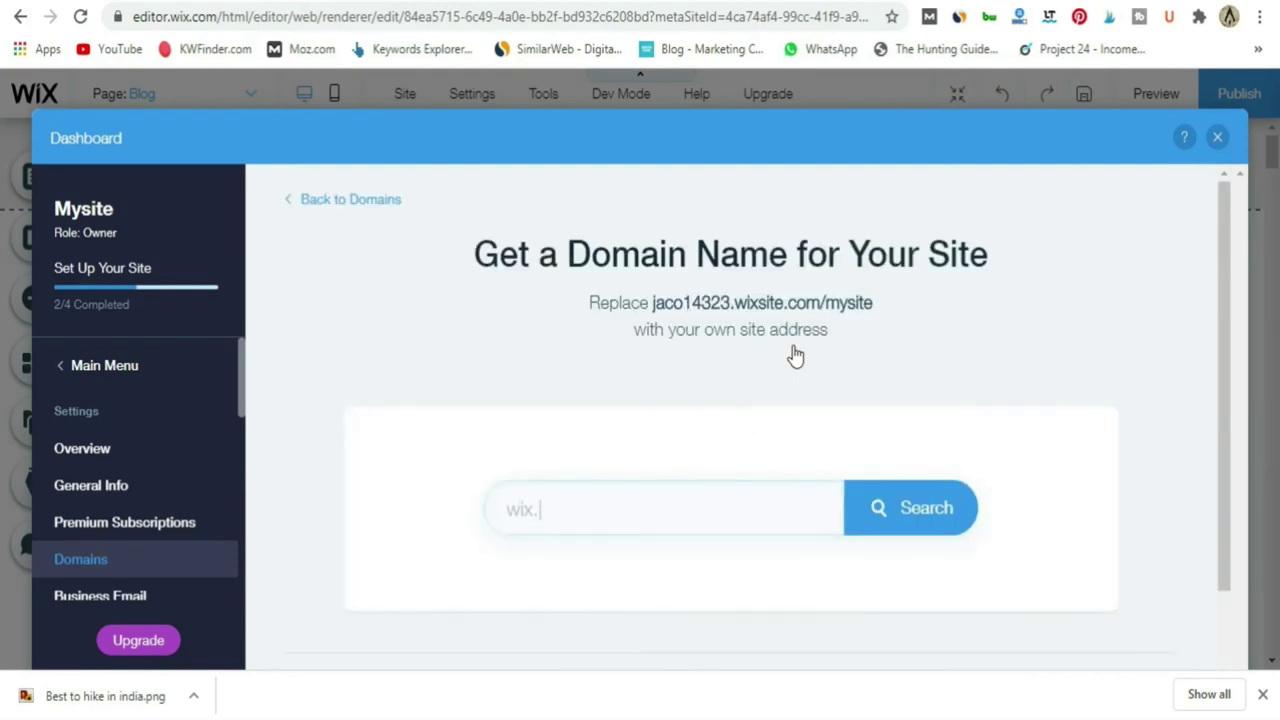
Search for the domain name hikerstrail.co.
scroll(589, 516, "down", 1)
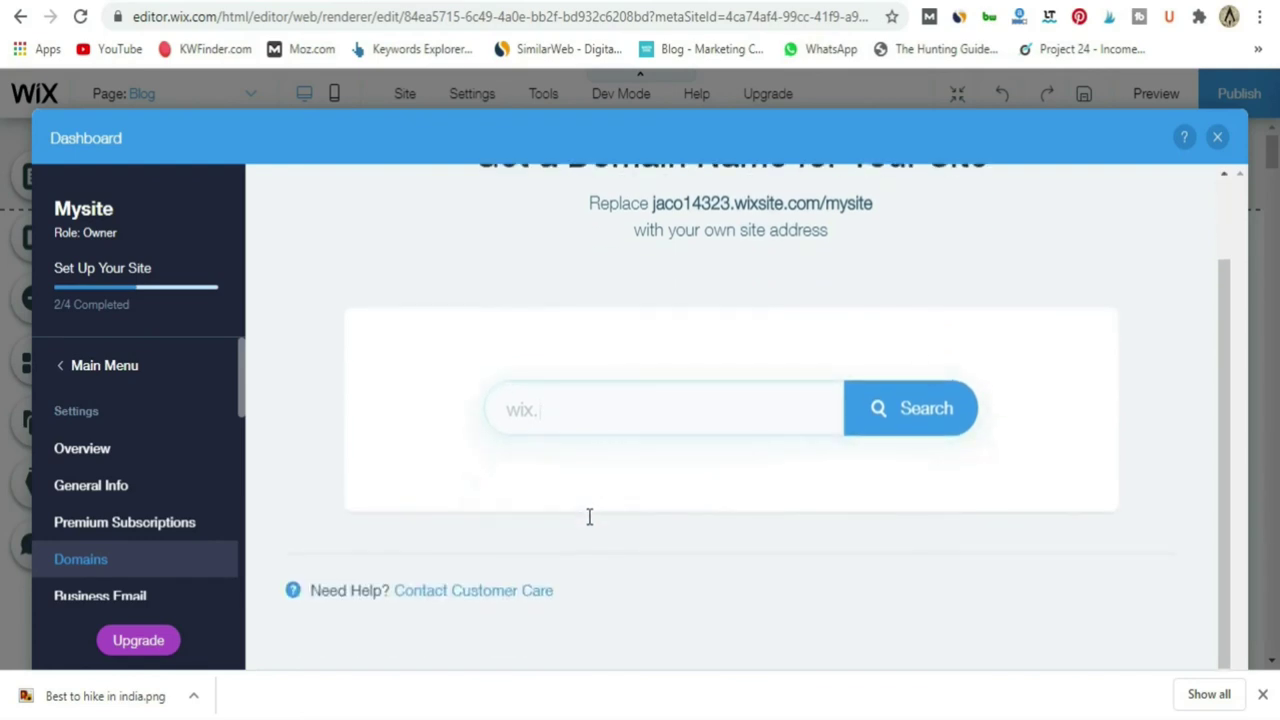
scroll(589, 517, "up", 1)
left_click(583, 497)
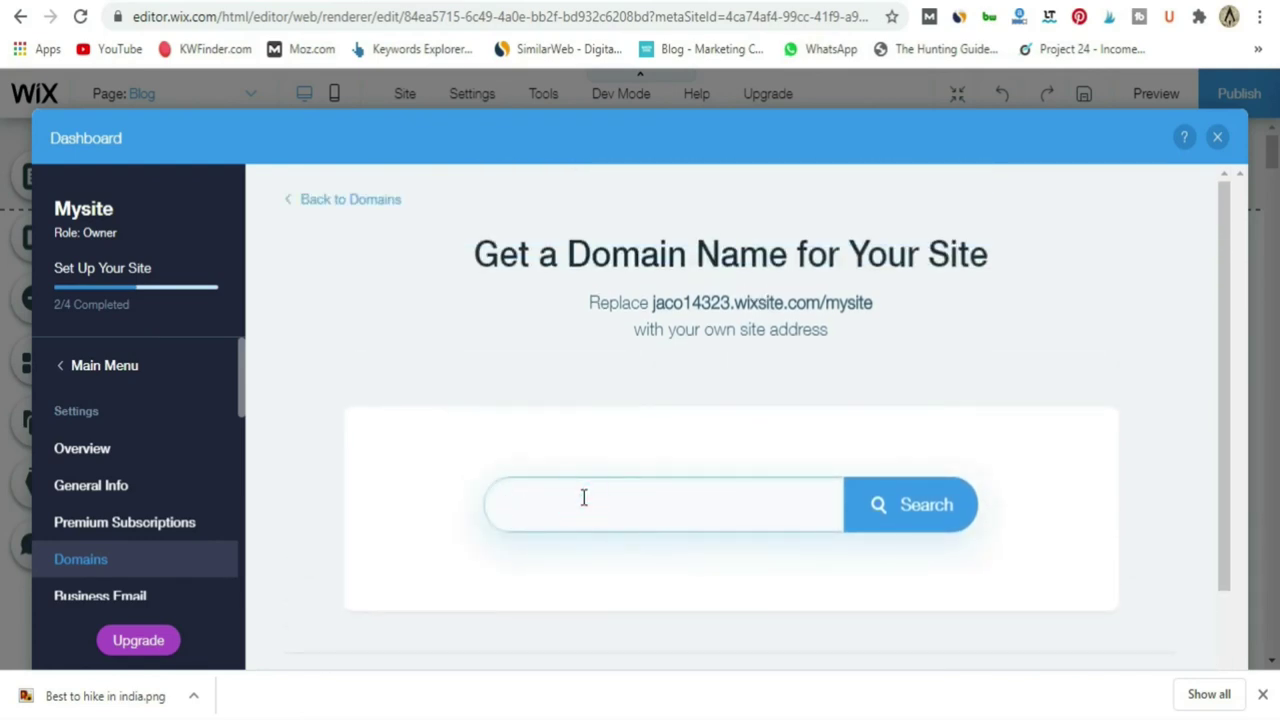
type("hikerstrail.co")
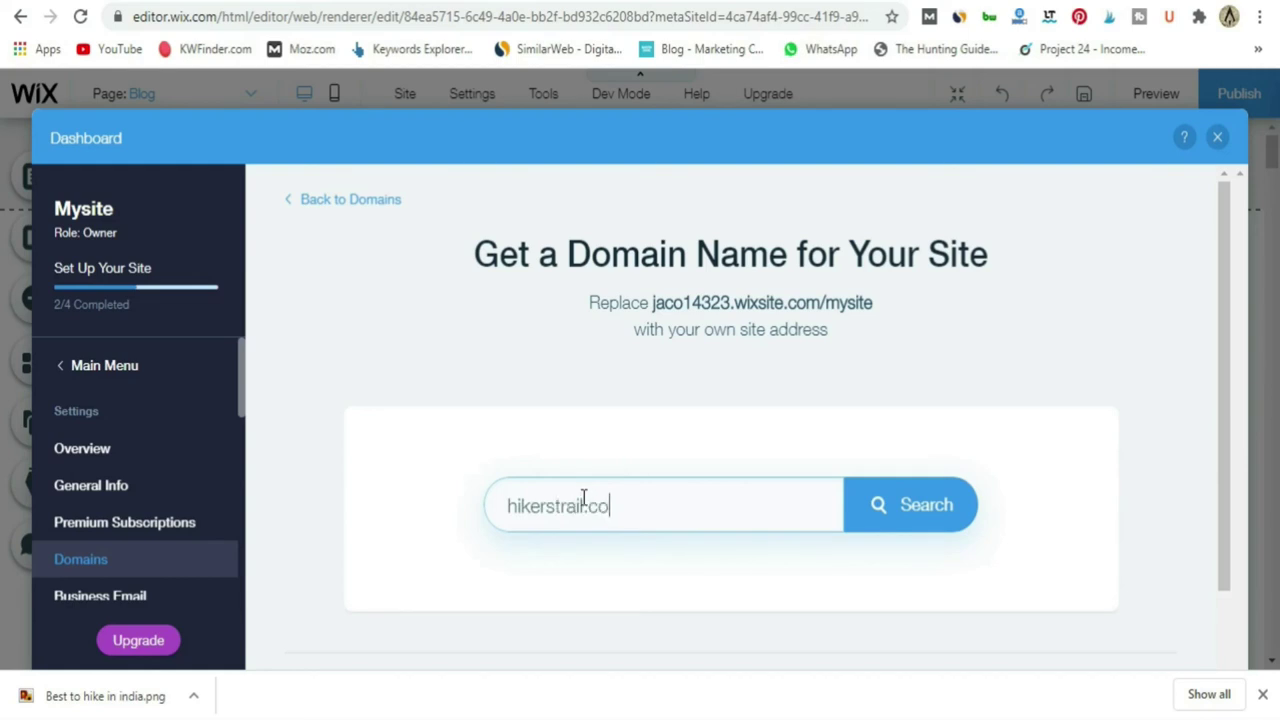
left_click(909, 537)
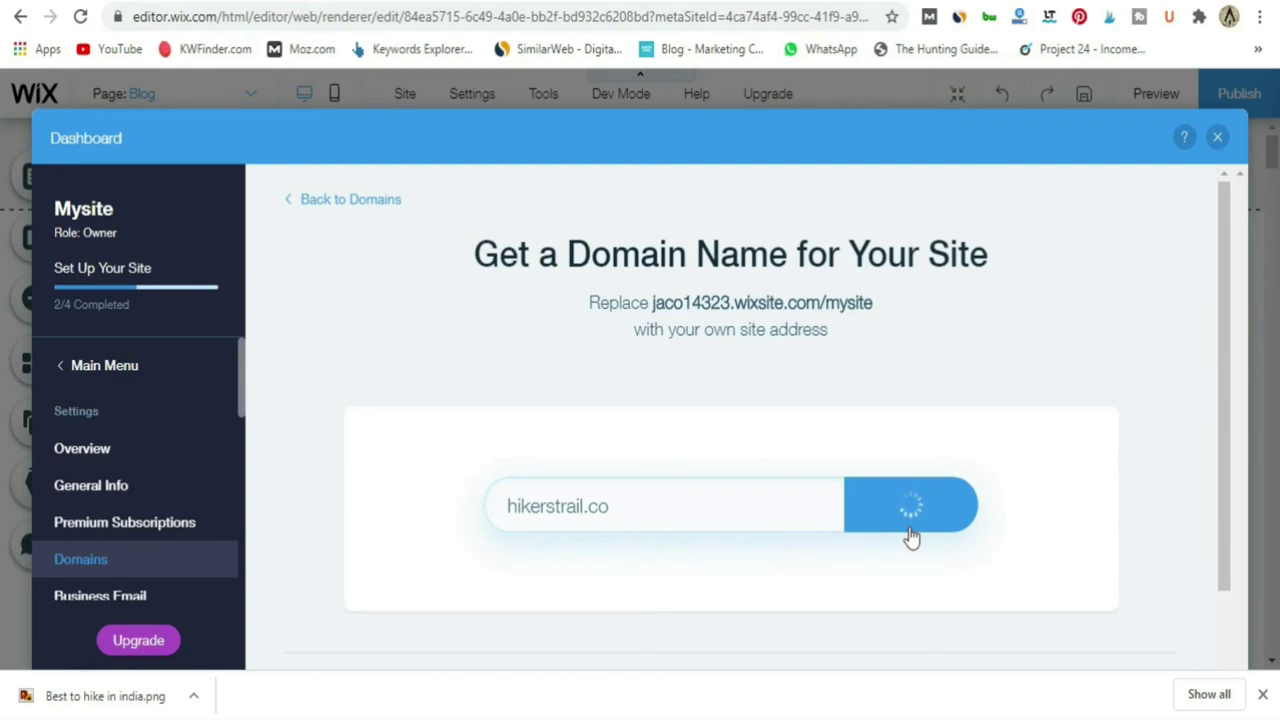
Choose to get the domain hikerstrail.co and proceed to upgrading the site for it.
scroll(880, 528, "down", 1)
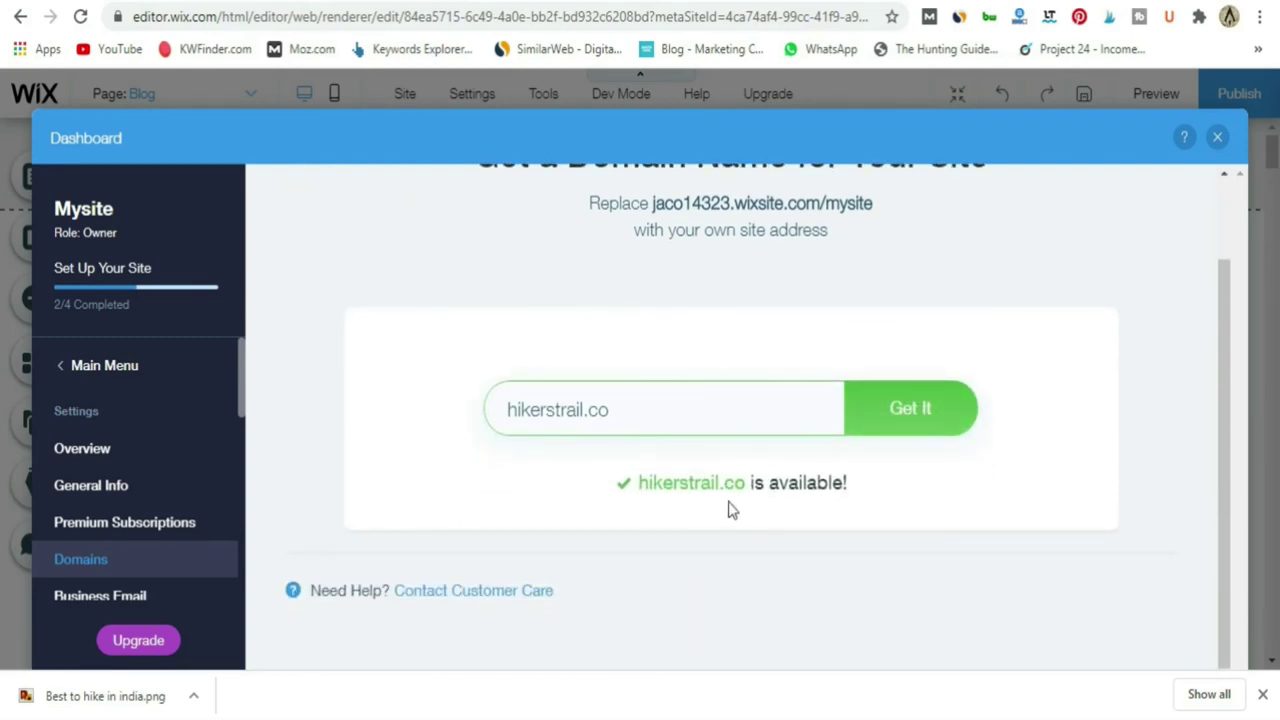
scroll(729, 517, "up", 1)
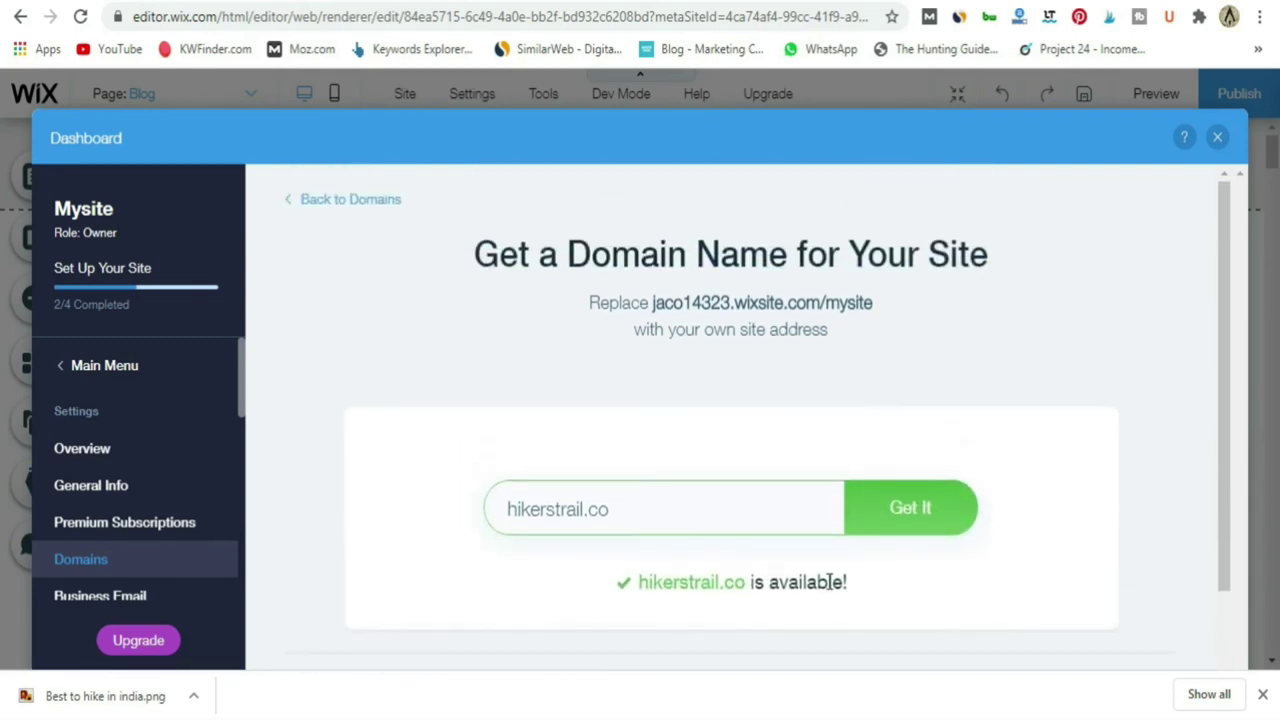
left_click(920, 522)
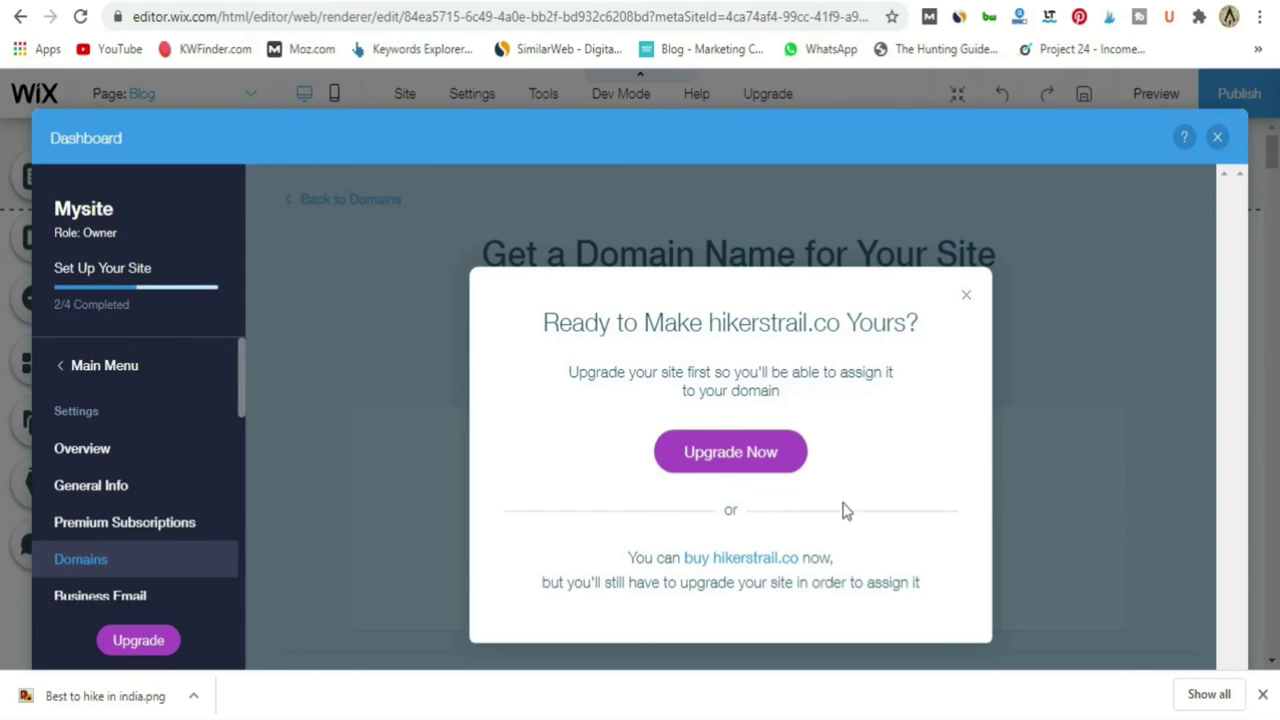
left_click(703, 455)
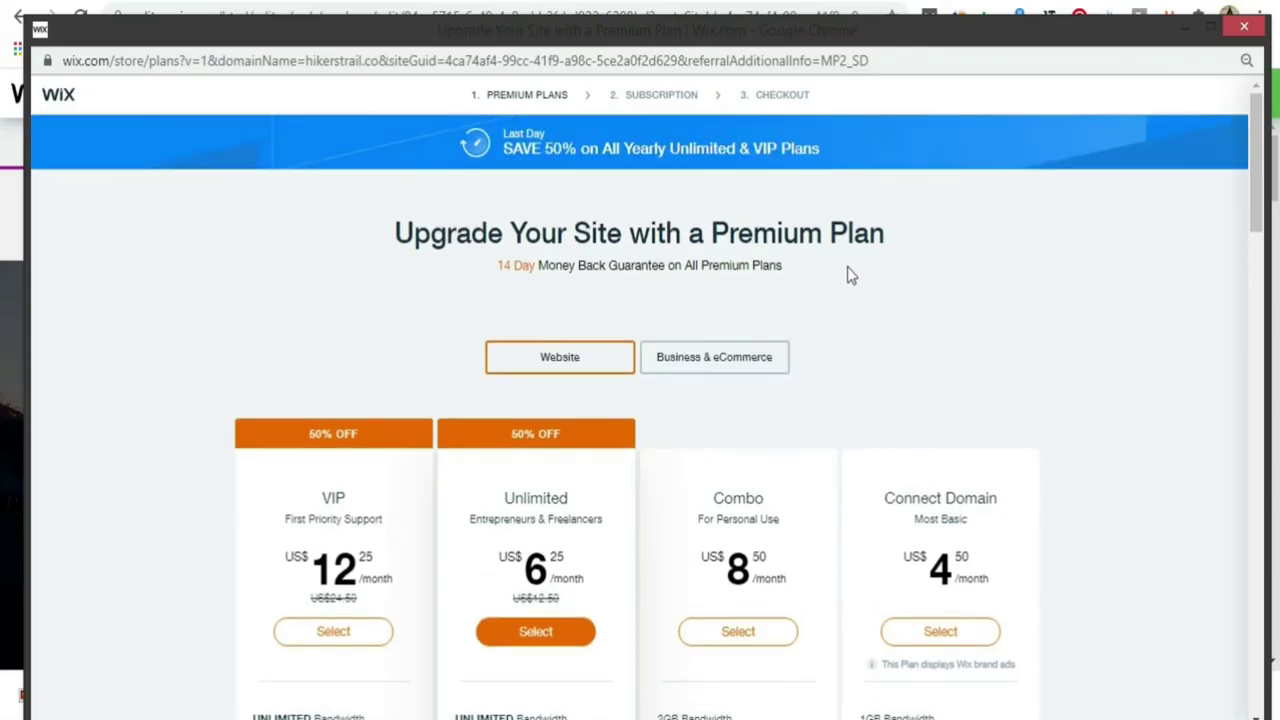
Review the prices and features of the VIP, Unlimited, Combo and Connect Domain plans, and close the plans window.
scroll(1000, 265, "down", 2)
scroll(1120, 270, "down", 1)
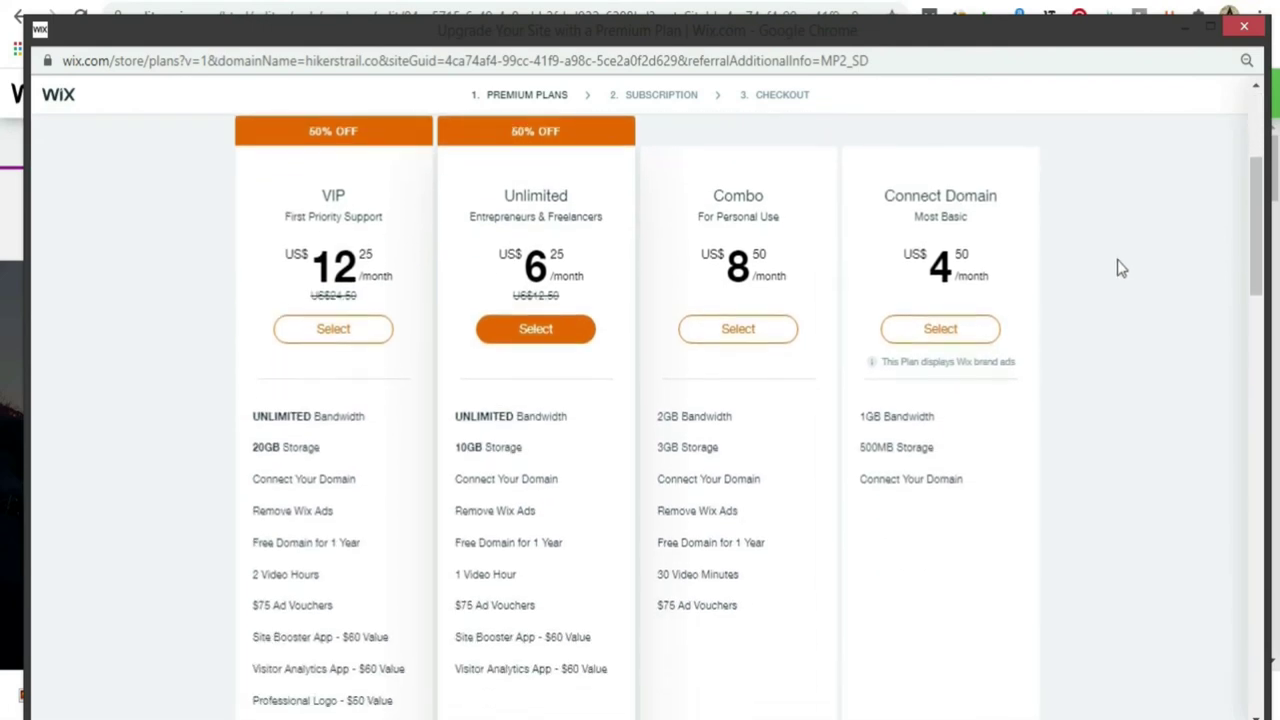
scroll(1115, 270, "down", 2)
scroll(1109, 271, "up", 2)
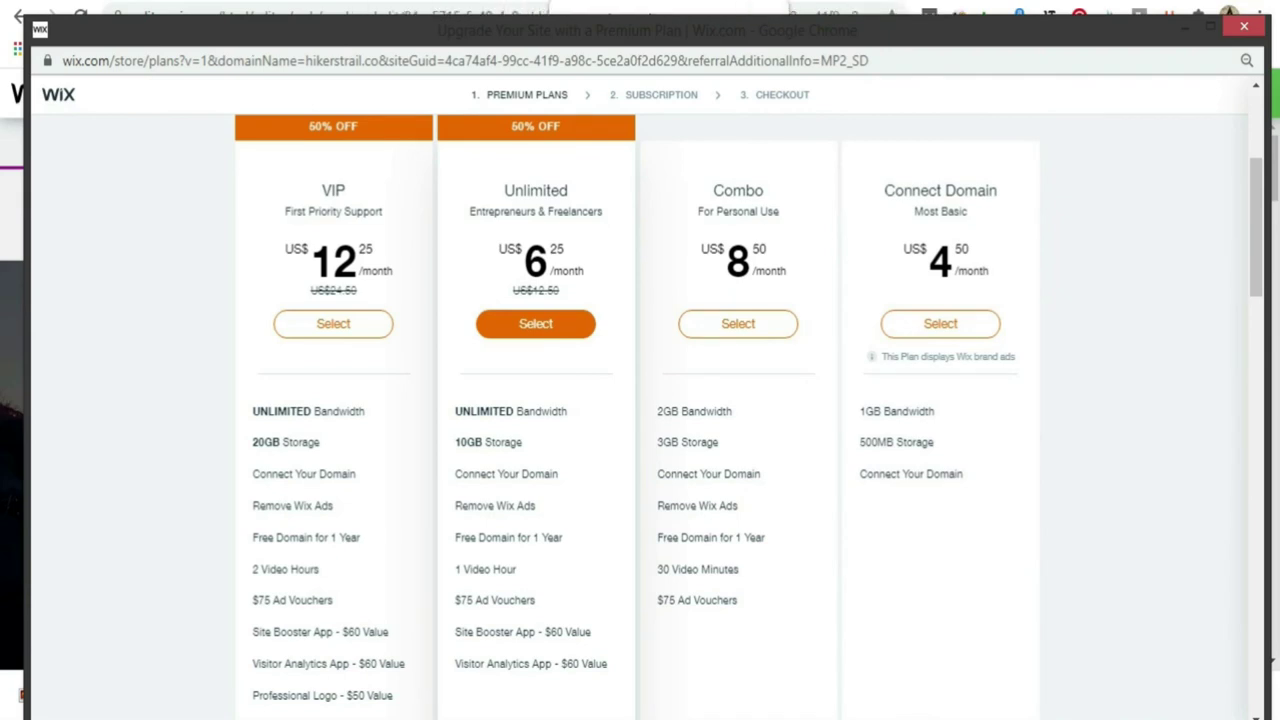
left_click(1243, 26)
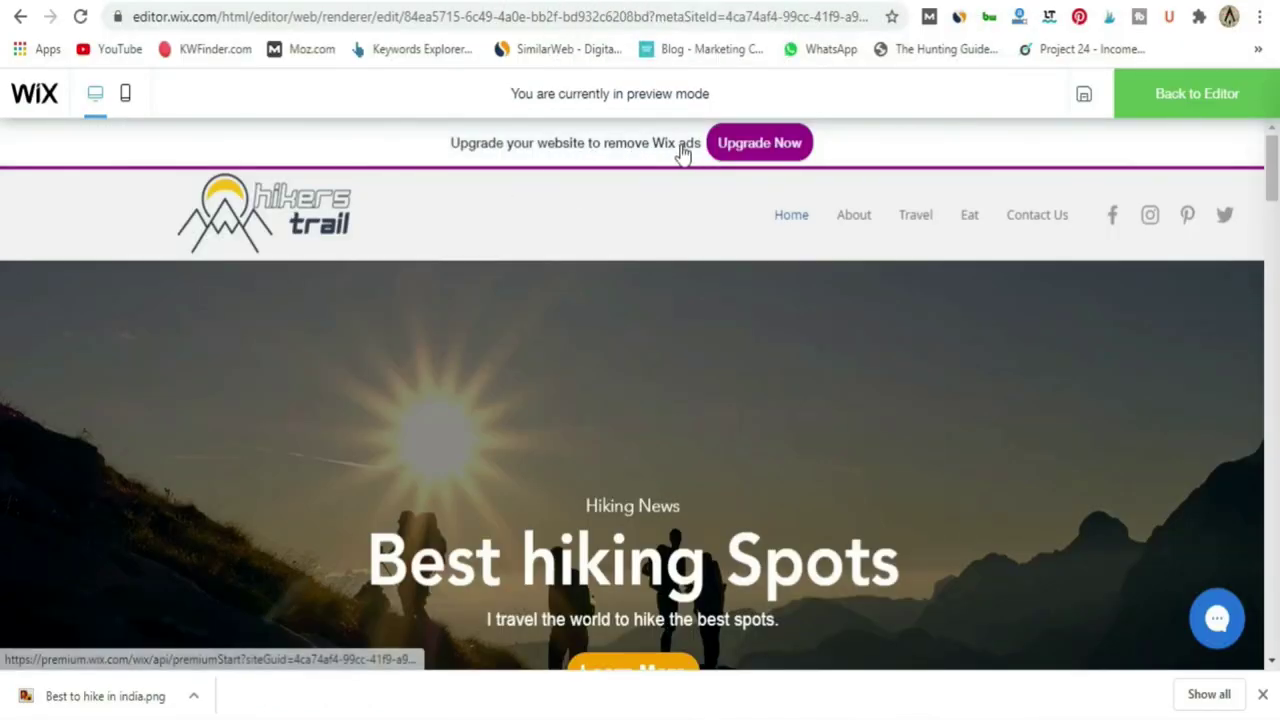
Look over the previewed home page, from the upgrade banner and hero section through the About Me section and further down.
scroll(838, 425, "down", 2)
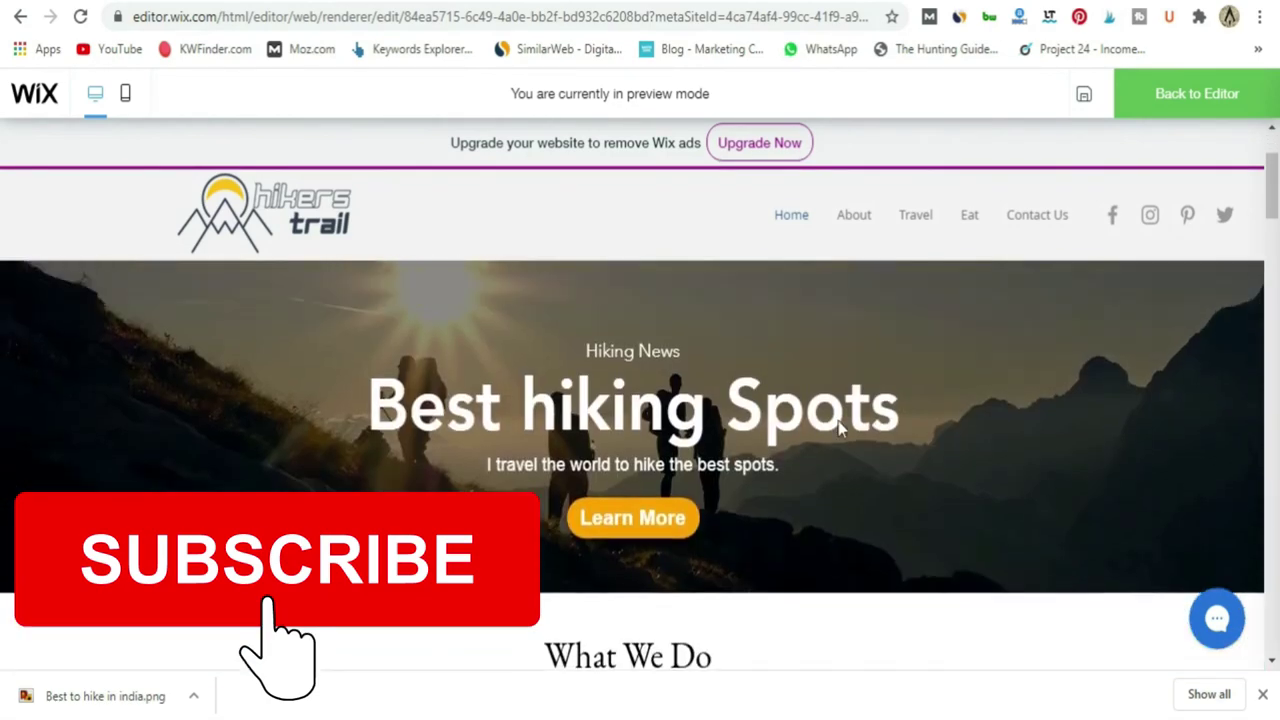
scroll(838, 421, "up", 2)
scroll(460, 220, "down", 5)
scroll(631, 320, "up", 3)
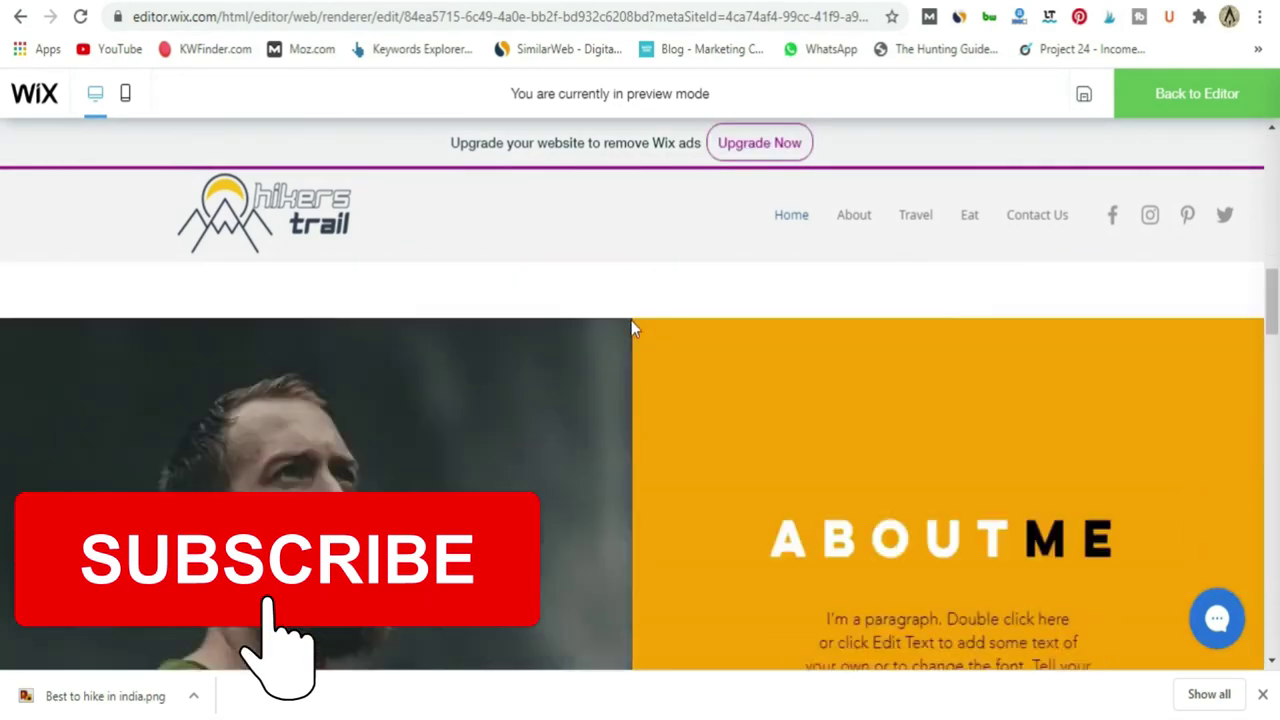
scroll(661, 327, "down", 3)
scroll(661, 327, "up", 5)
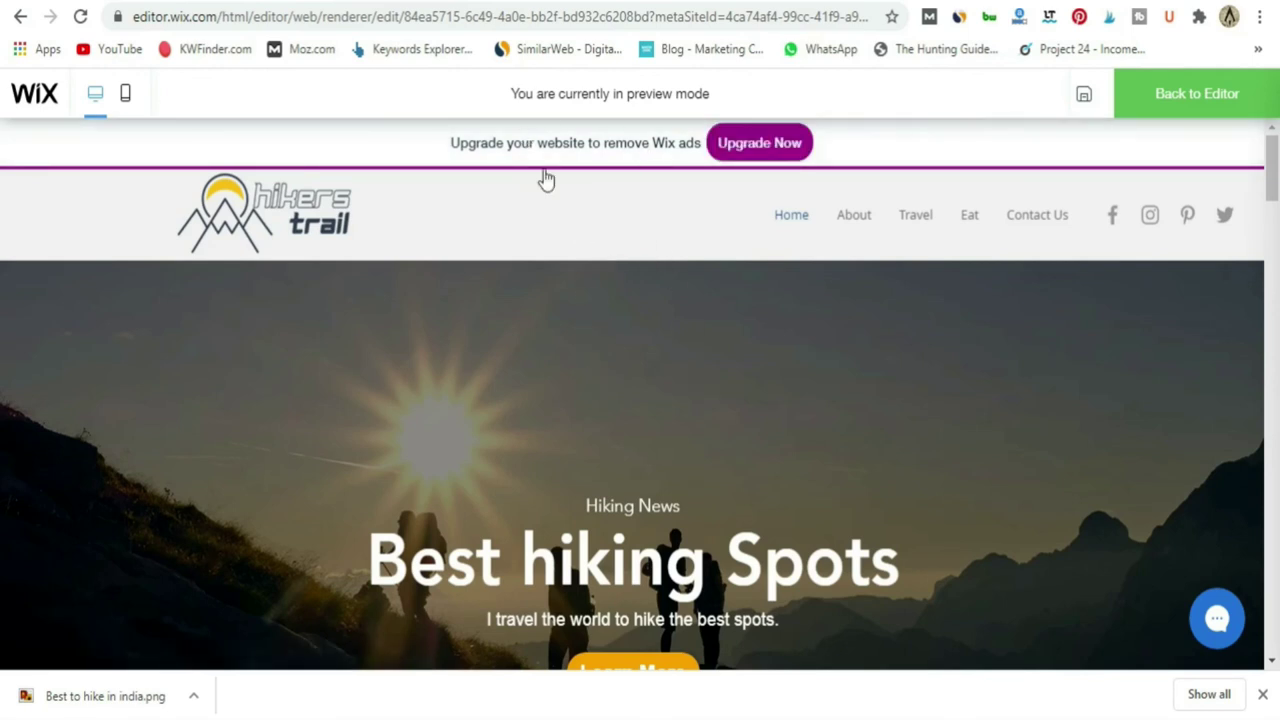
scroll(633, 417, "down", 1)
scroll(633, 417, "down", 10)
scroll(633, 415, "up", 8)
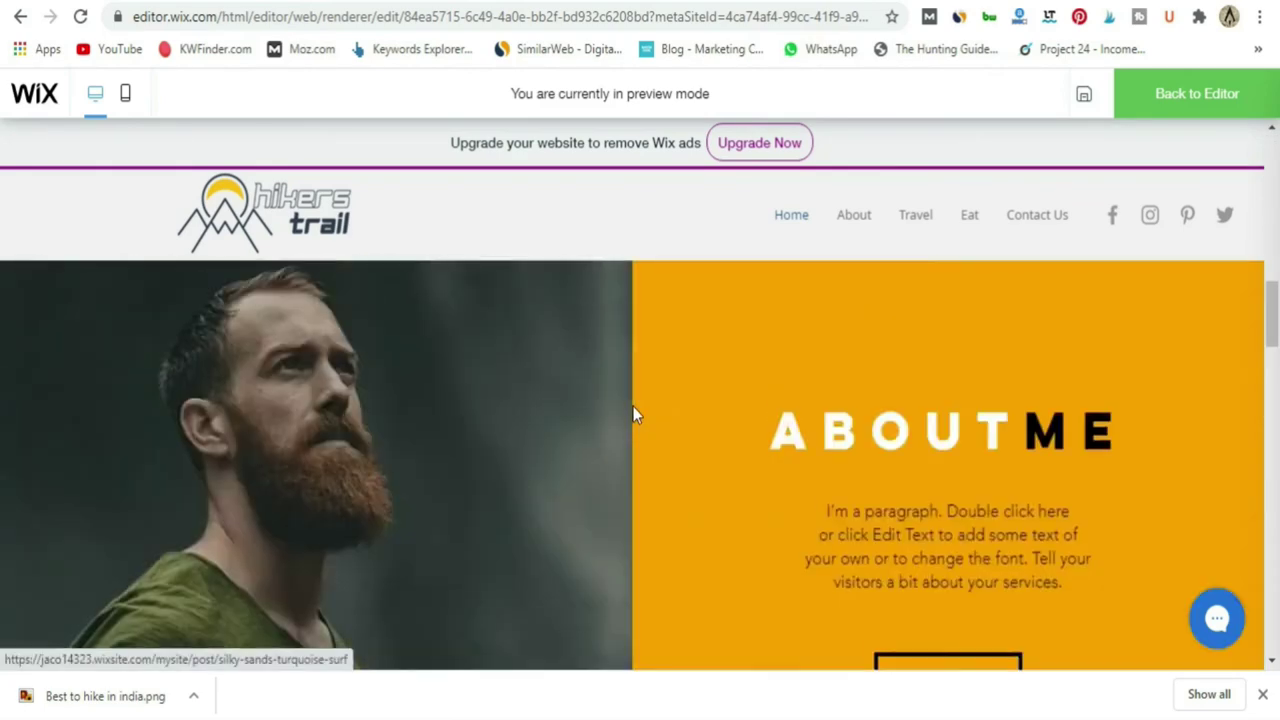
scroll(633, 415, "up", 3)
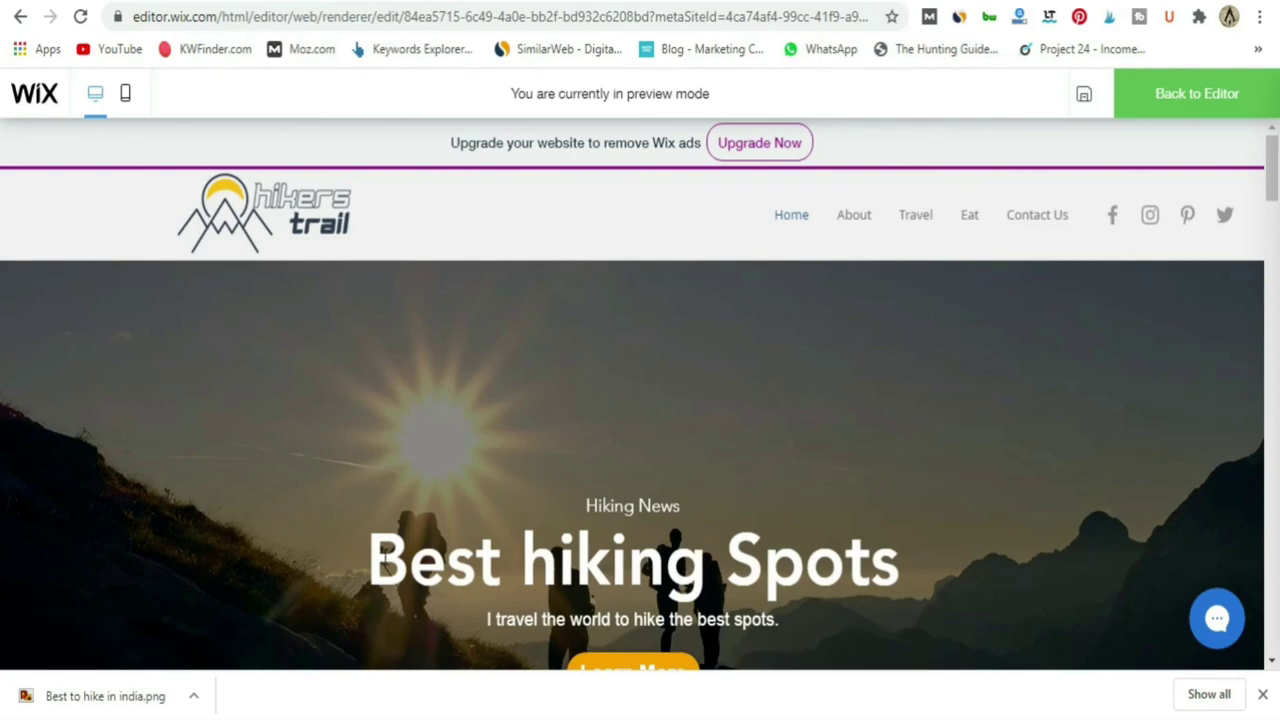
Return to the premium plans window and compare the Unlimited plan's price and included features with the Combo plan's.
left_click(411, 654)
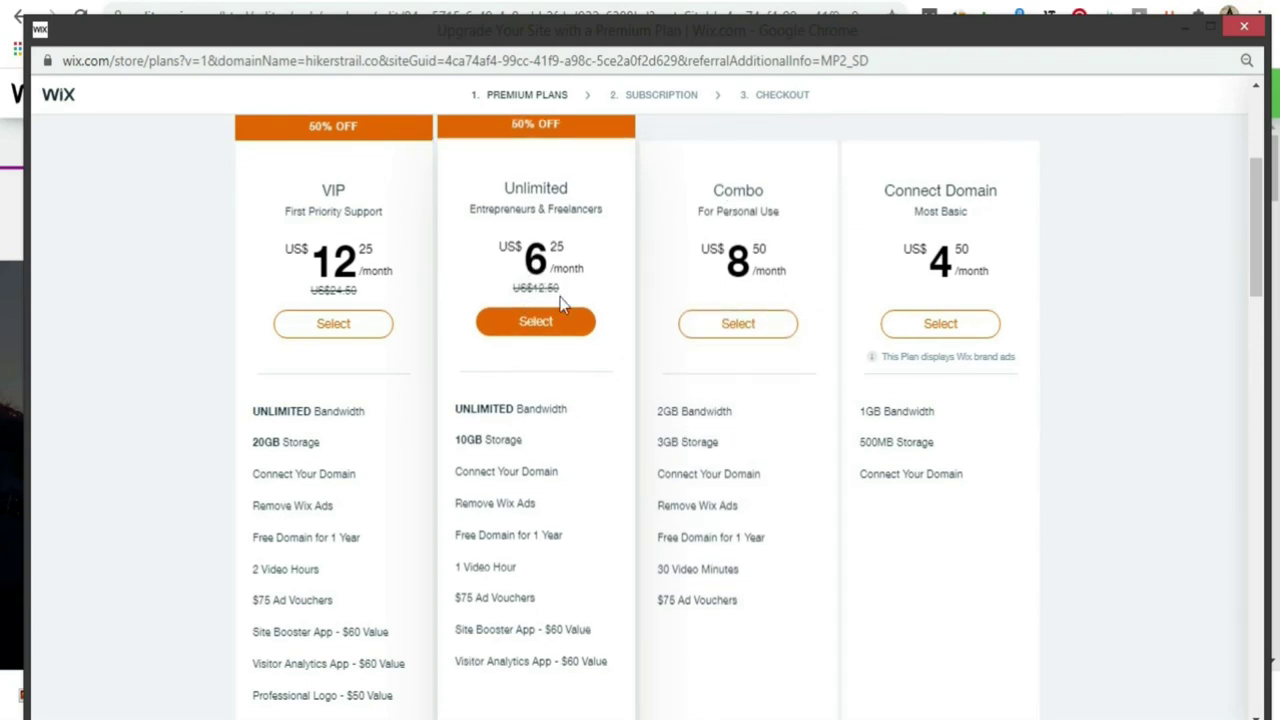
scroll(650, 420, "up", 3)
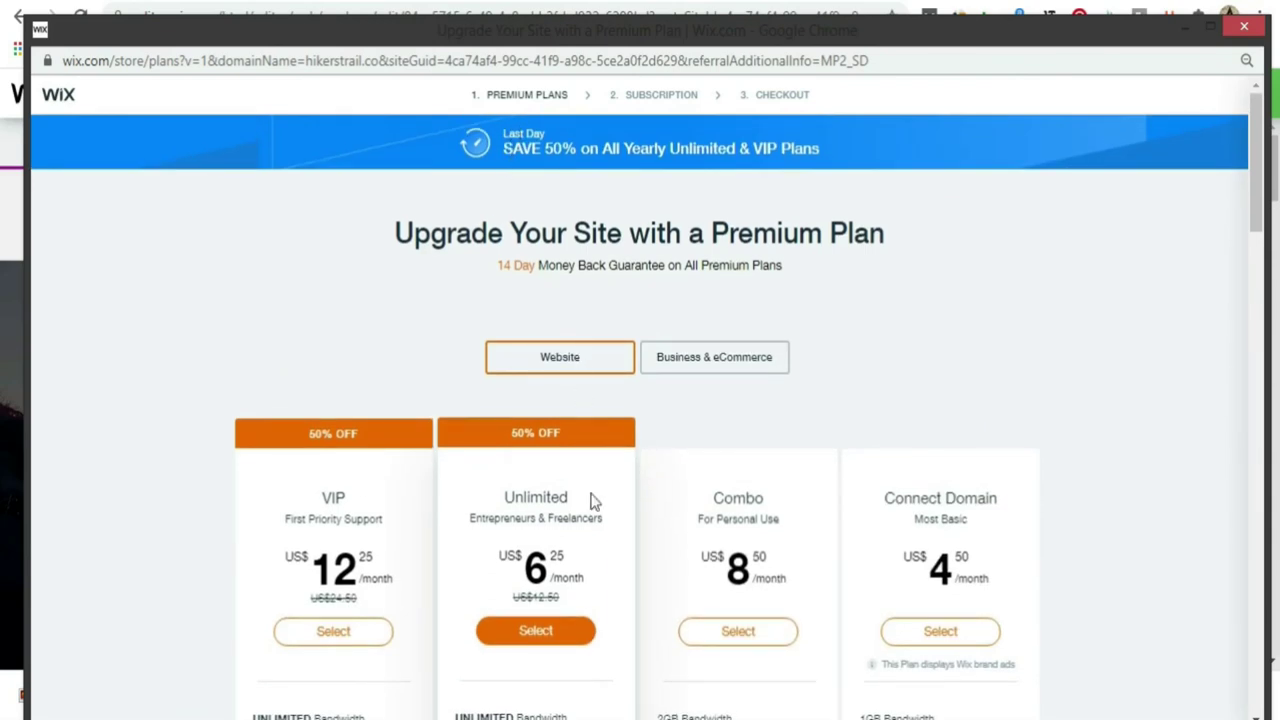
scroll(610, 490, "down", 2)
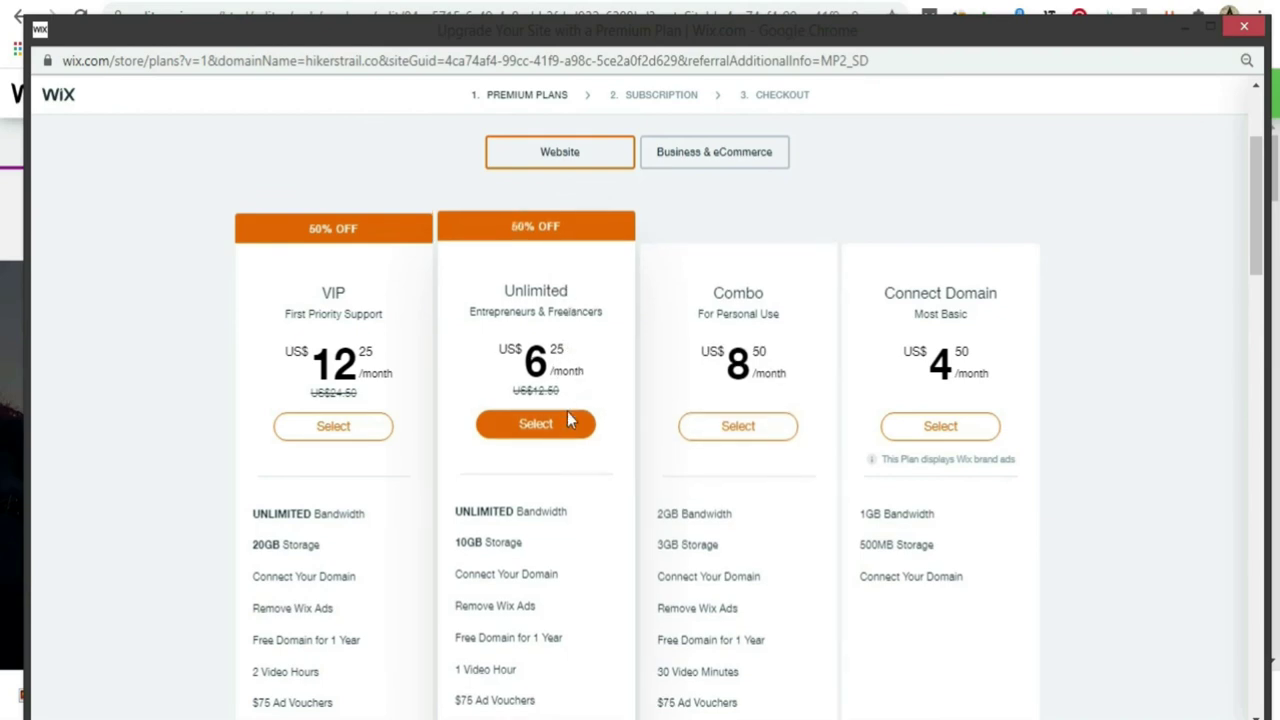
scroll(590, 434, "down", 2)
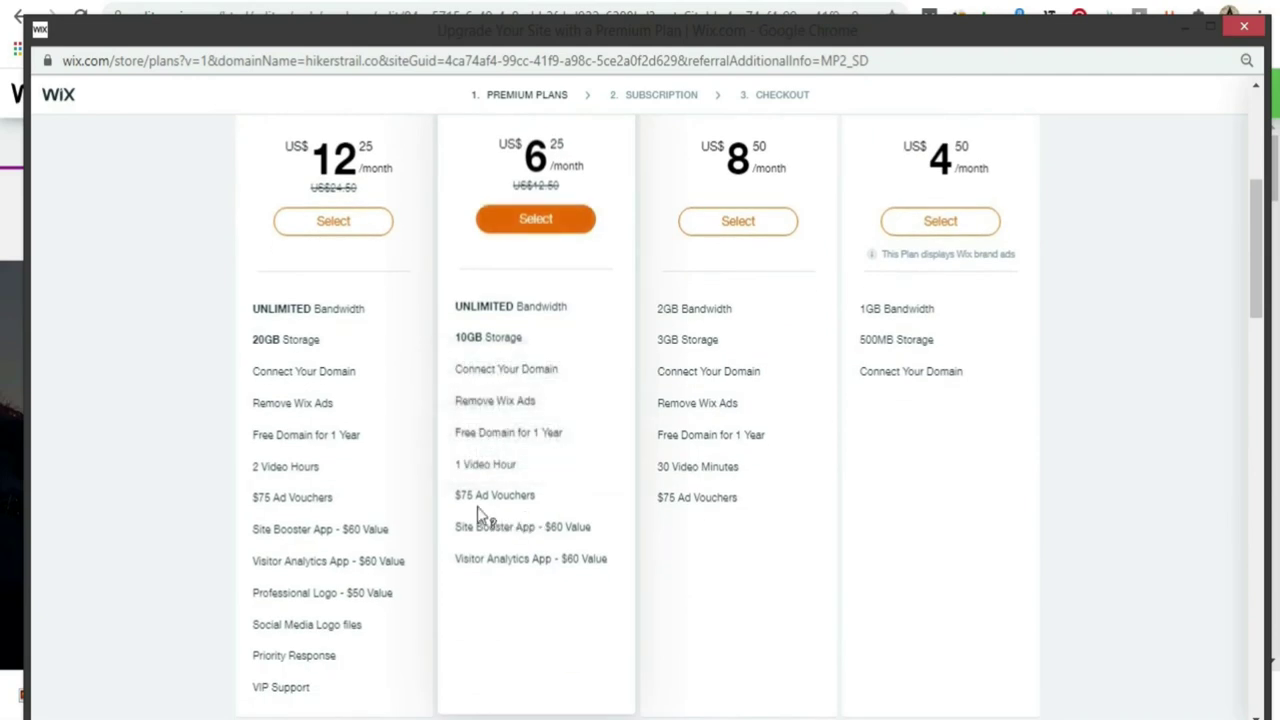
mouse_move(508, 510)
mouse_move(480, 537)
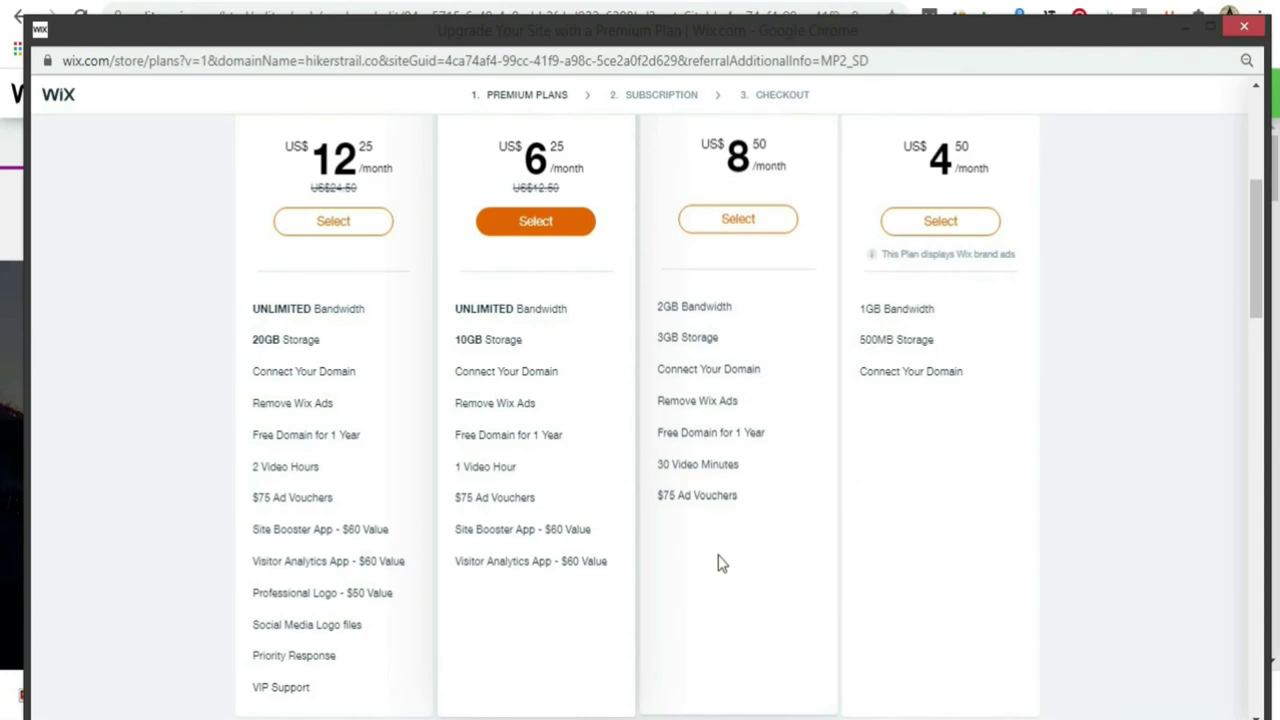
scroll(690, 640, "up", 2)
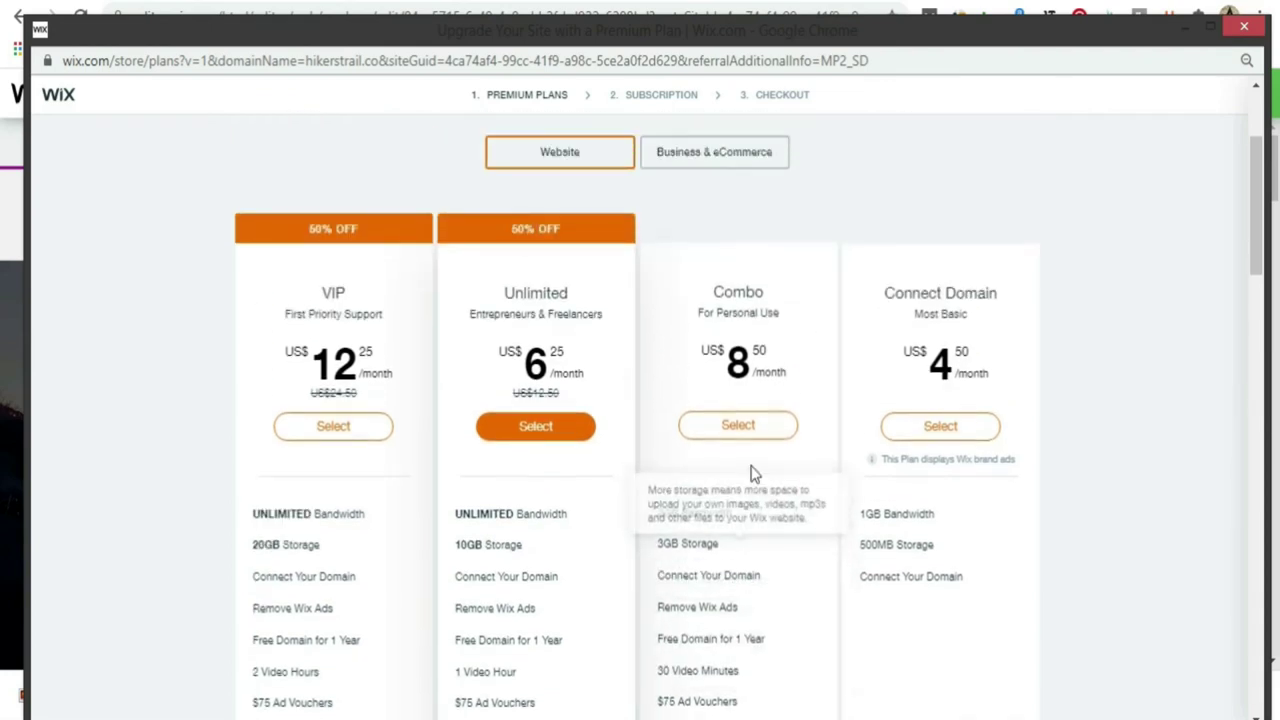
Select the Combo plan, go through its monthly, yearly and 2-year subscription periods, and leave without purchasing.
left_click(740, 426)
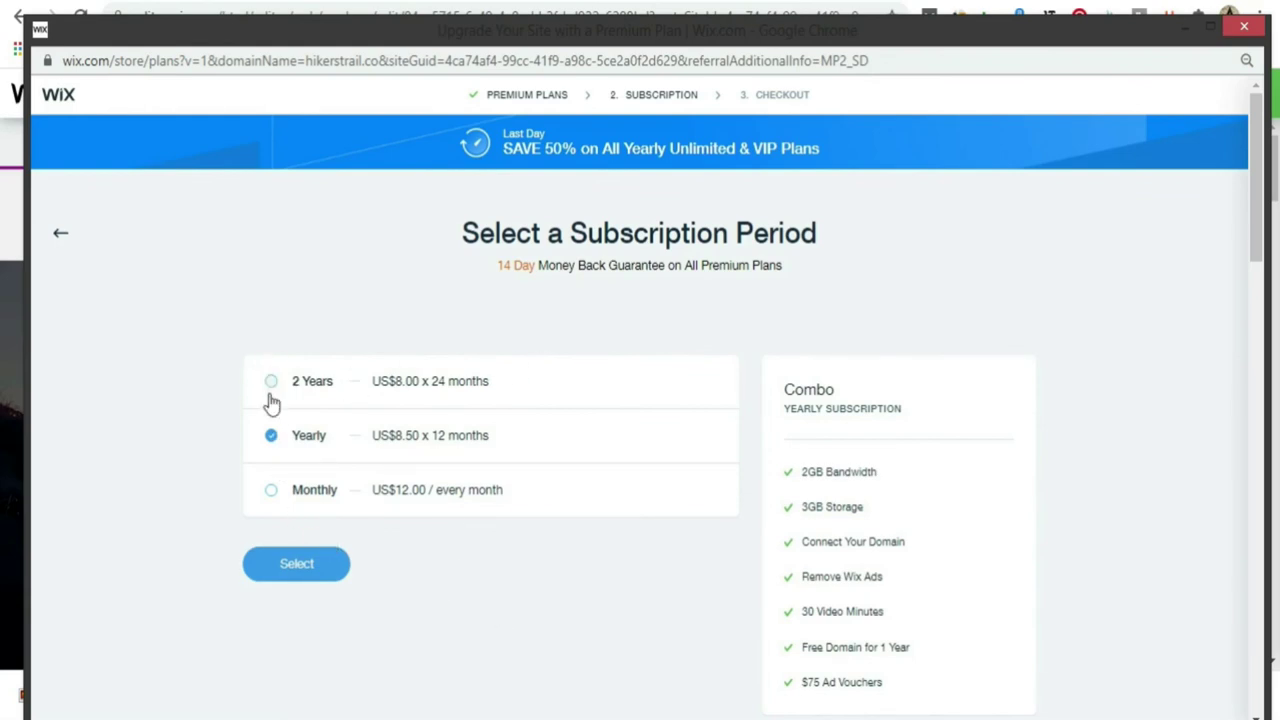
left_click(272, 496)
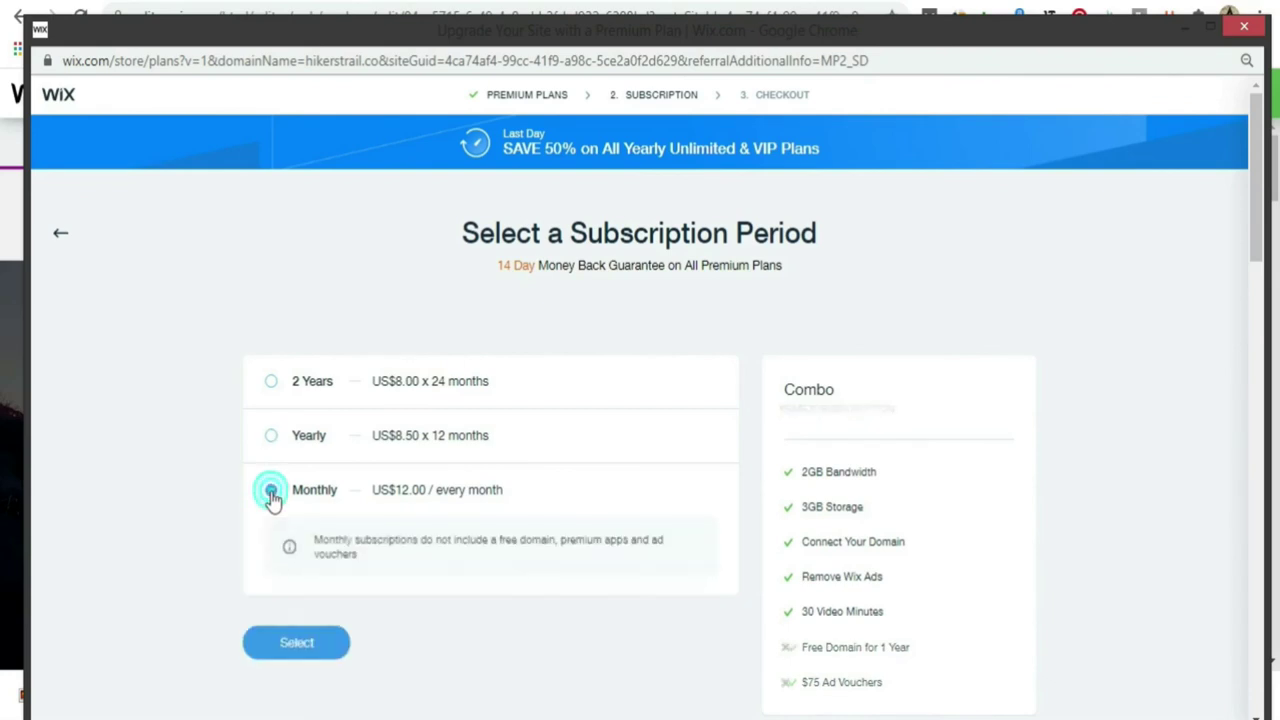
left_click(272, 437)
left_click(272, 383)
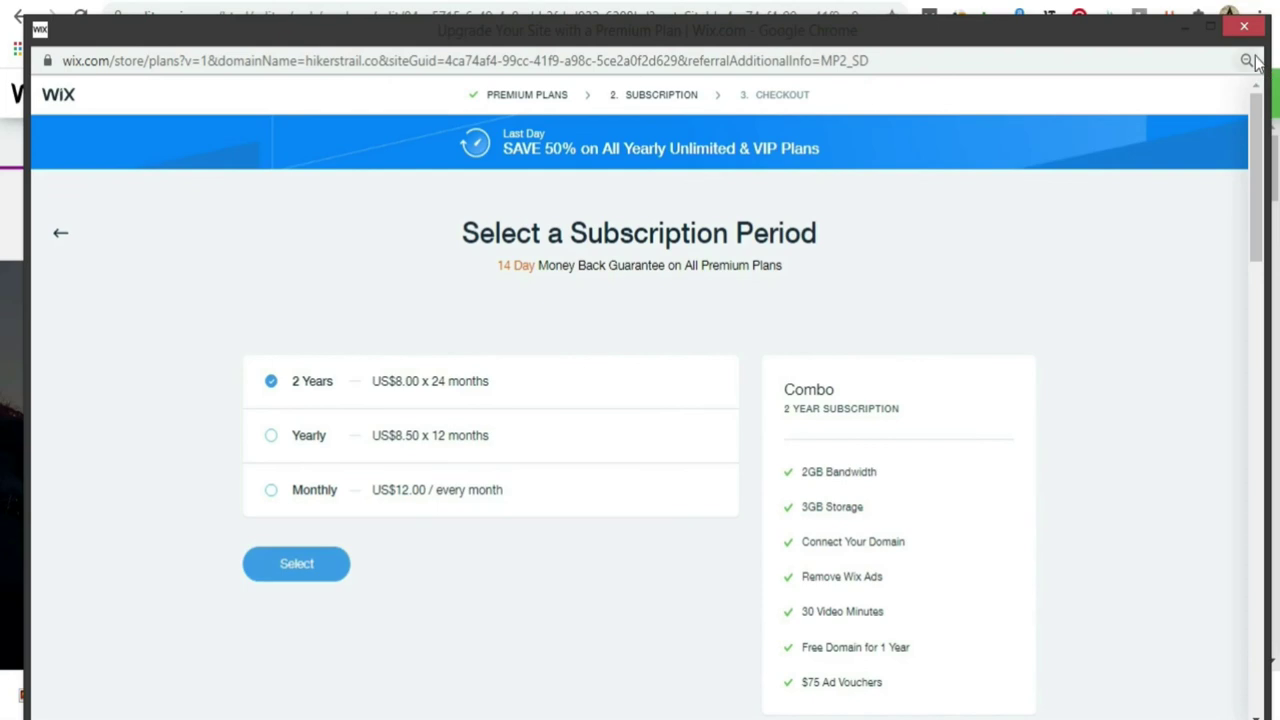
left_click(1243, 25)
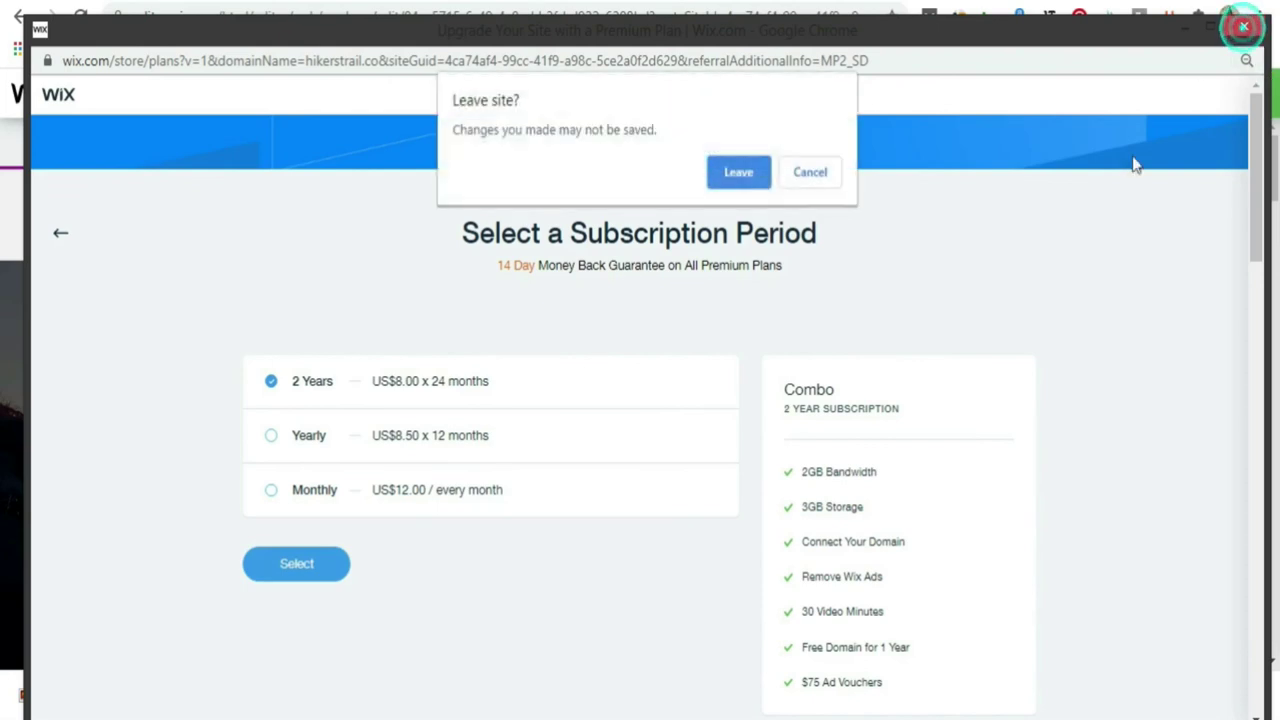
left_click(739, 173)
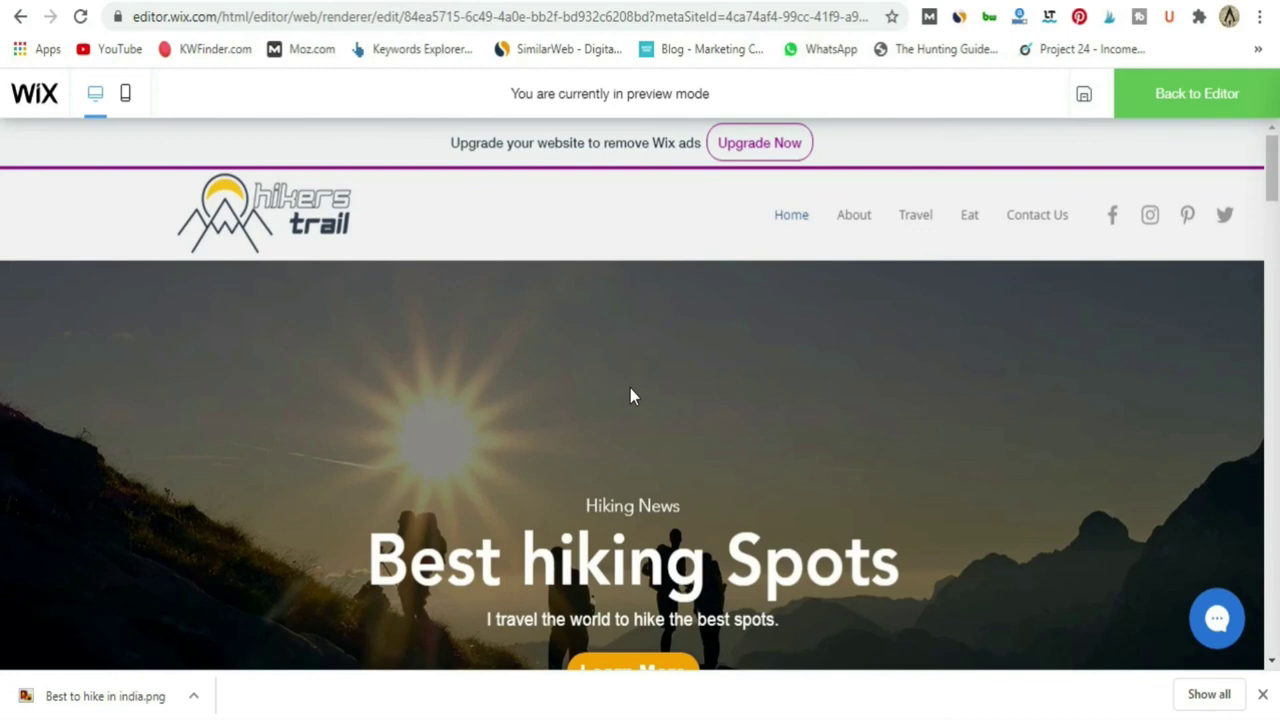
Look through the previewed home page down to the blog posts and back up to the hero banner.
scroll(630, 396, "down", 10)
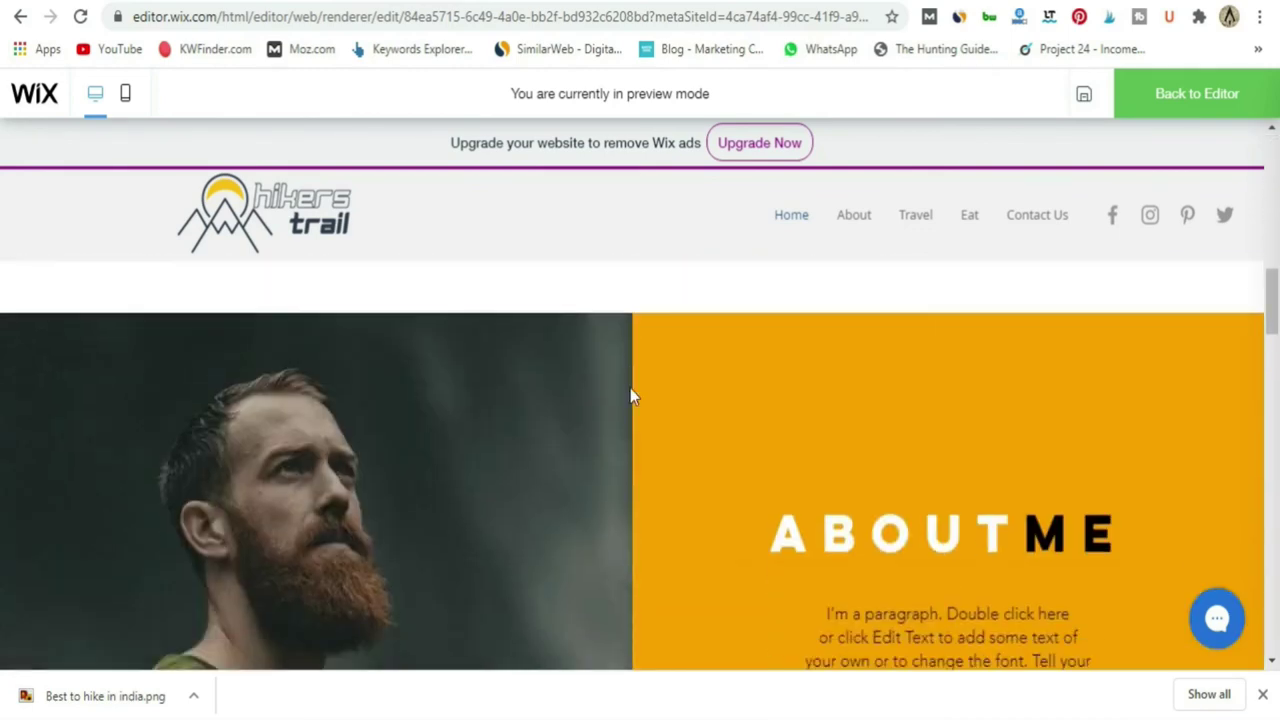
scroll(630, 396, "down", 8)
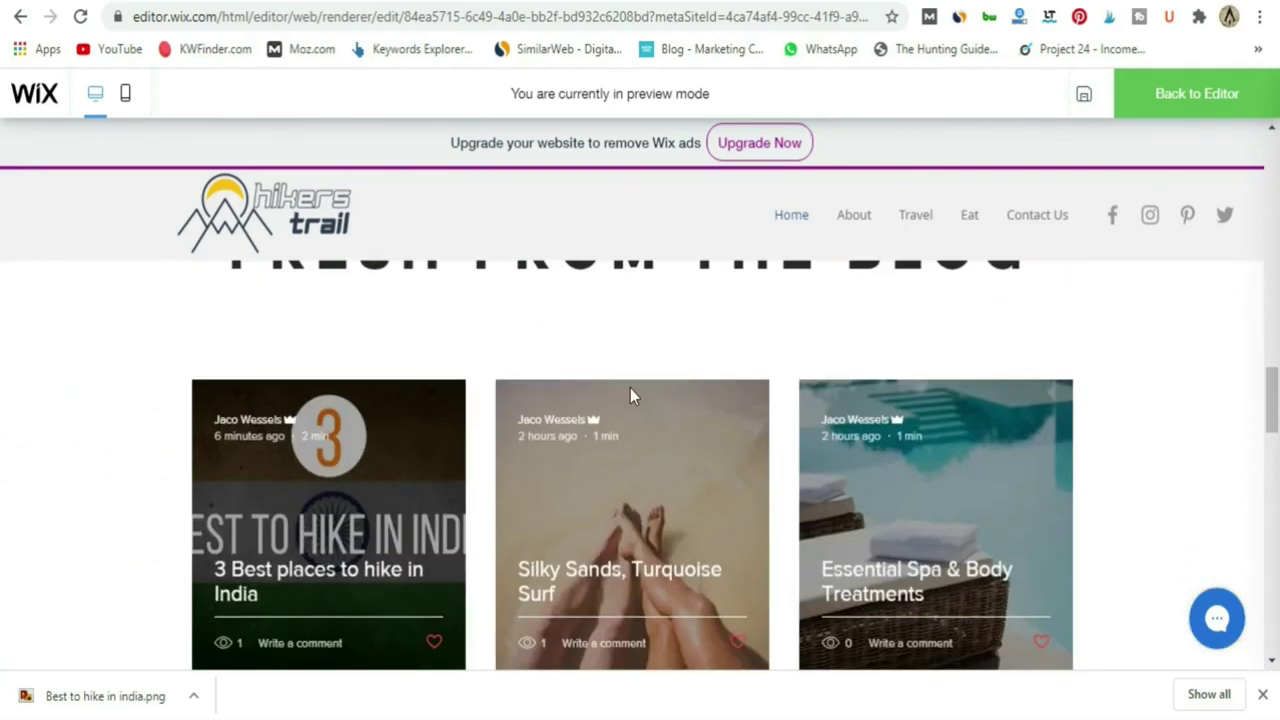
scroll(630, 396, "up", 15)
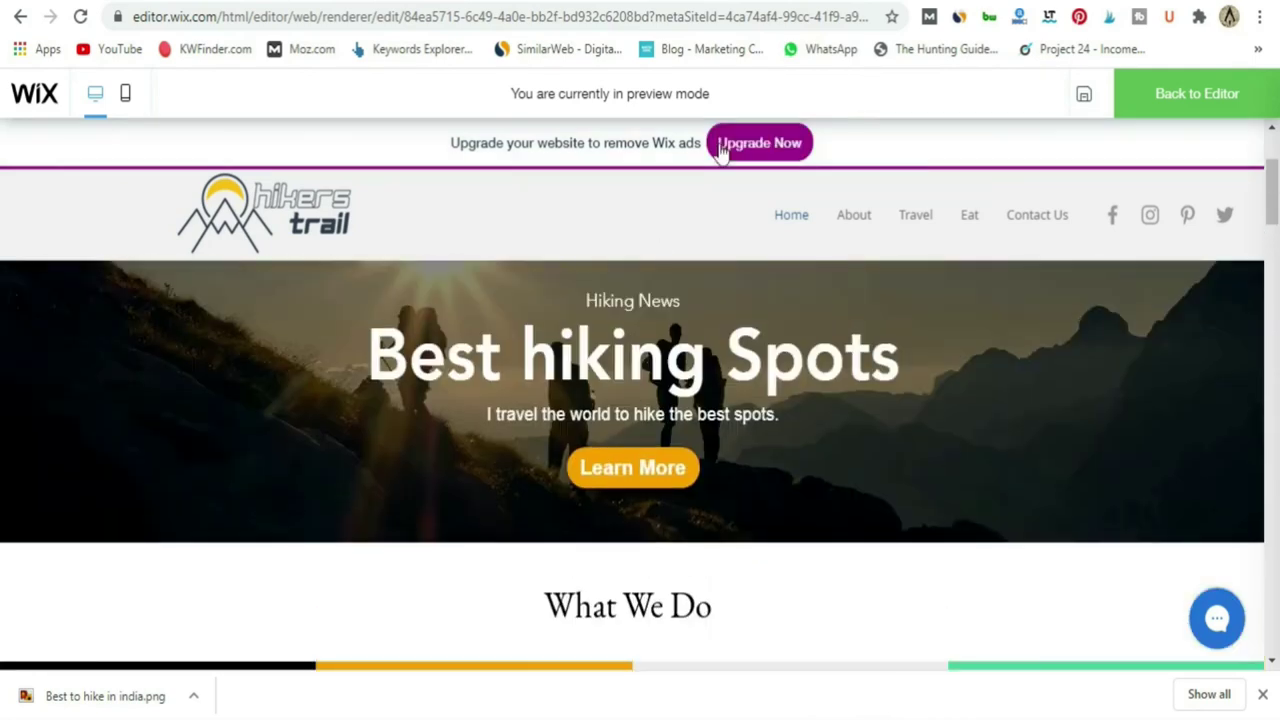